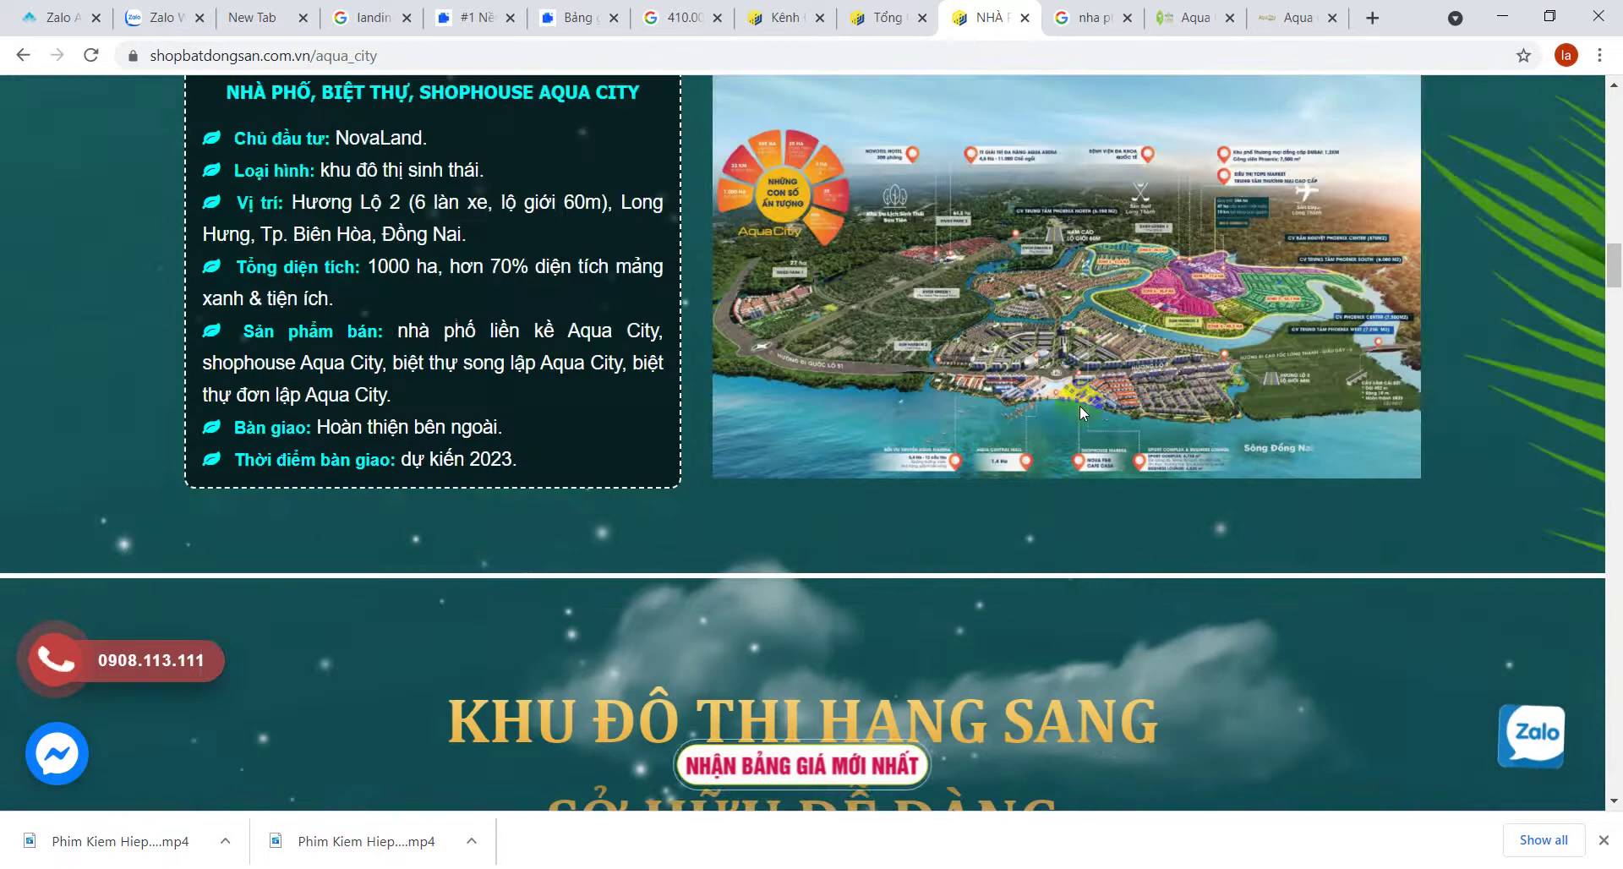
- Examine the Aqua City overview section and the project's master-plan map on the landing page
{"action": "scroll", "coordinate": [1078, 406], "scroll_direction": "down", "scroll_amount": 6}
{"action": "scroll", "coordinate": [1078, 405], "scroll_direction": "up", "scroll_amount": 6}
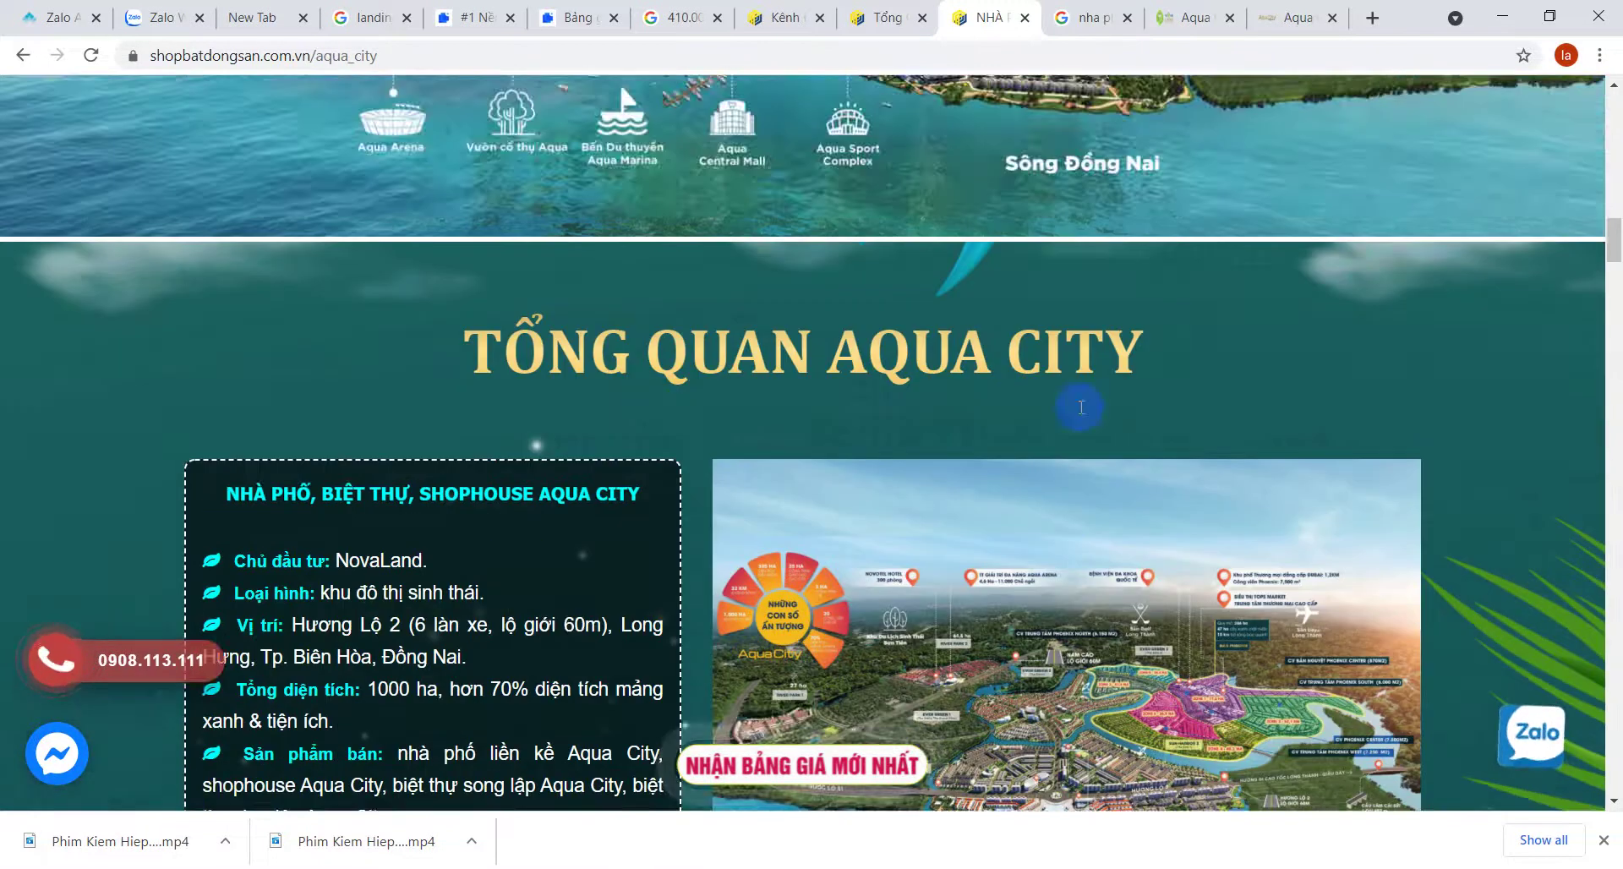
{"action": "scroll", "coordinate": [616, 402], "scroll_direction": "down", "scroll_amount": 6}
{"action": "scroll", "coordinate": [852, 348], "scroll_direction": "up", "scroll_amount": 6}
{"action": "scroll", "coordinate": [852, 348], "scroll_direction": "up", "scroll_amount": 6}
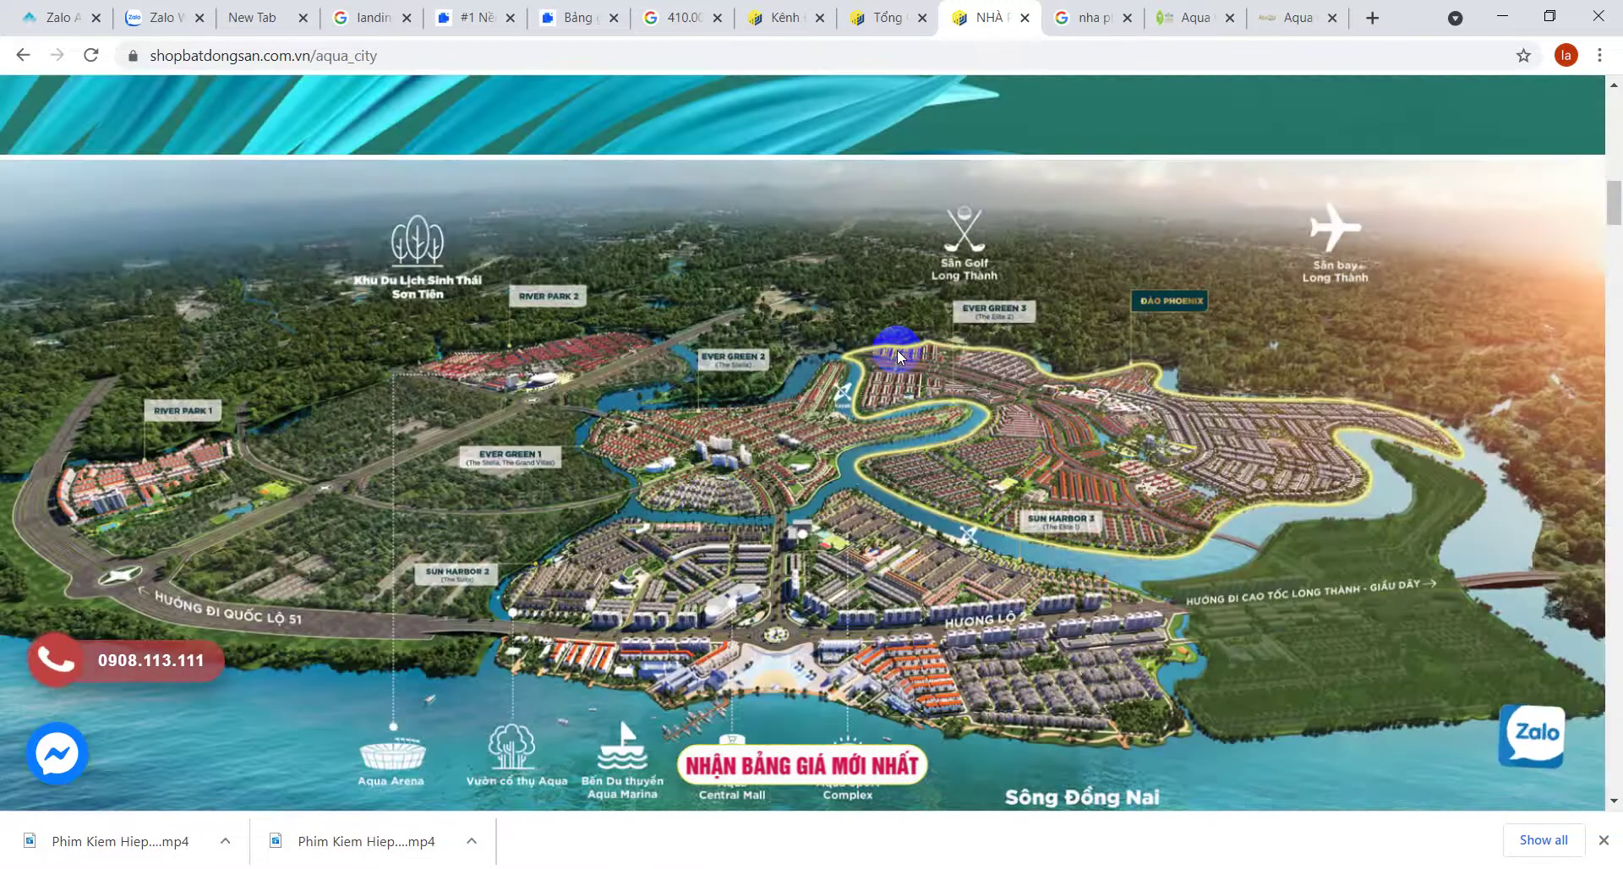
- Review the landing page's incentive cards and payment-option table under "Khu đô thị hạng sang sở hữu dễ dàng"
{"action": "scroll", "coordinate": [852, 348], "scroll_direction": "down", "scroll_amount": 12}
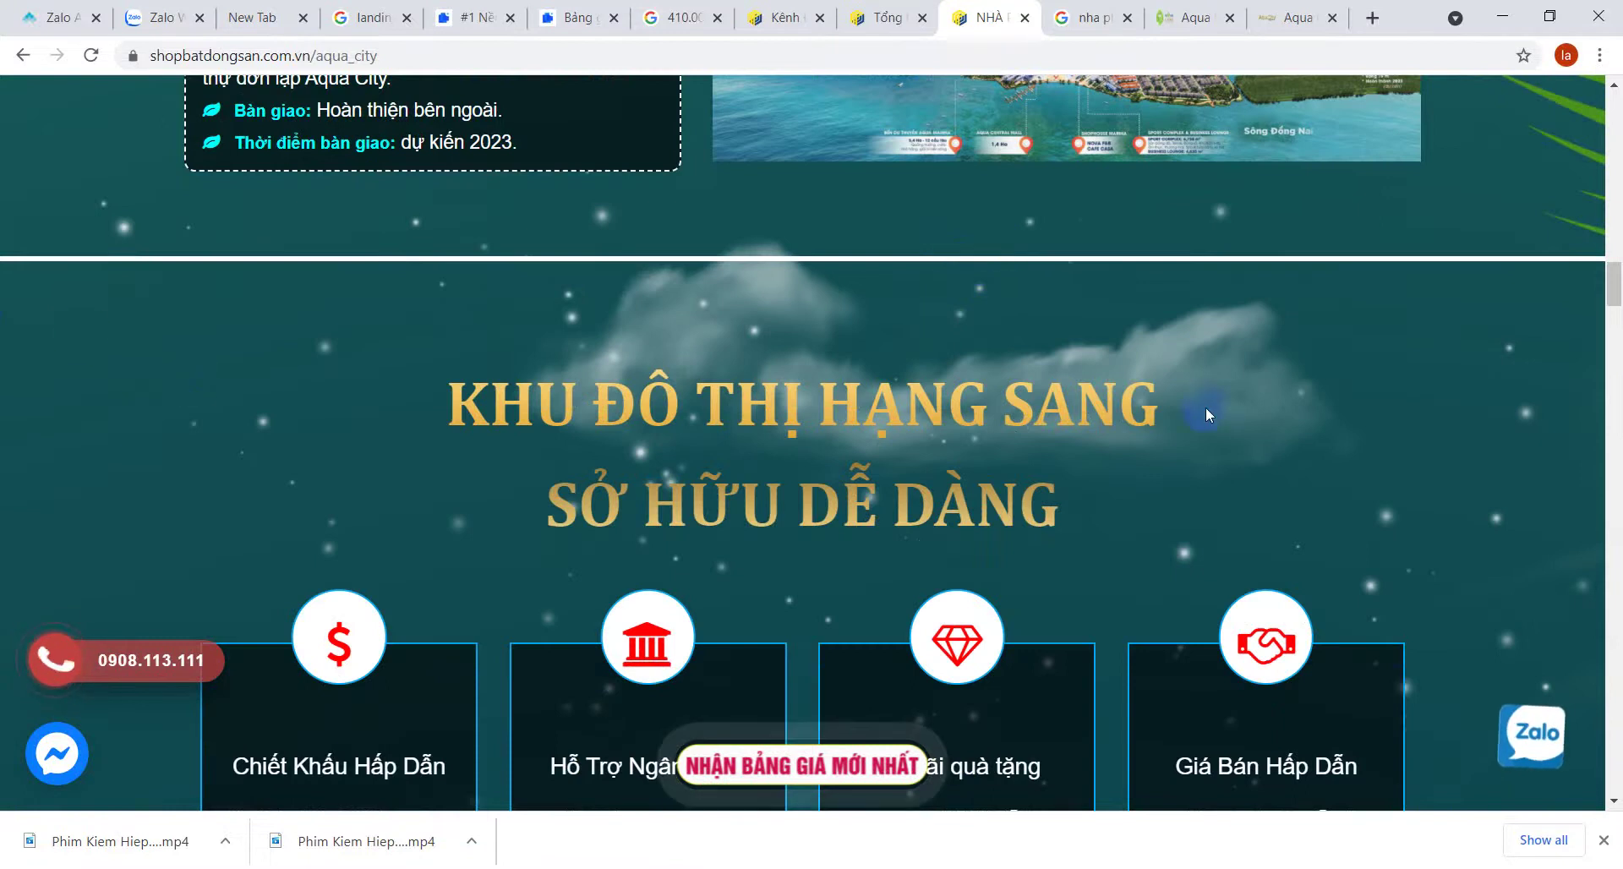
{"action": "scroll", "coordinate": [1206, 414], "scroll_direction": "down", "scroll_amount": 3}
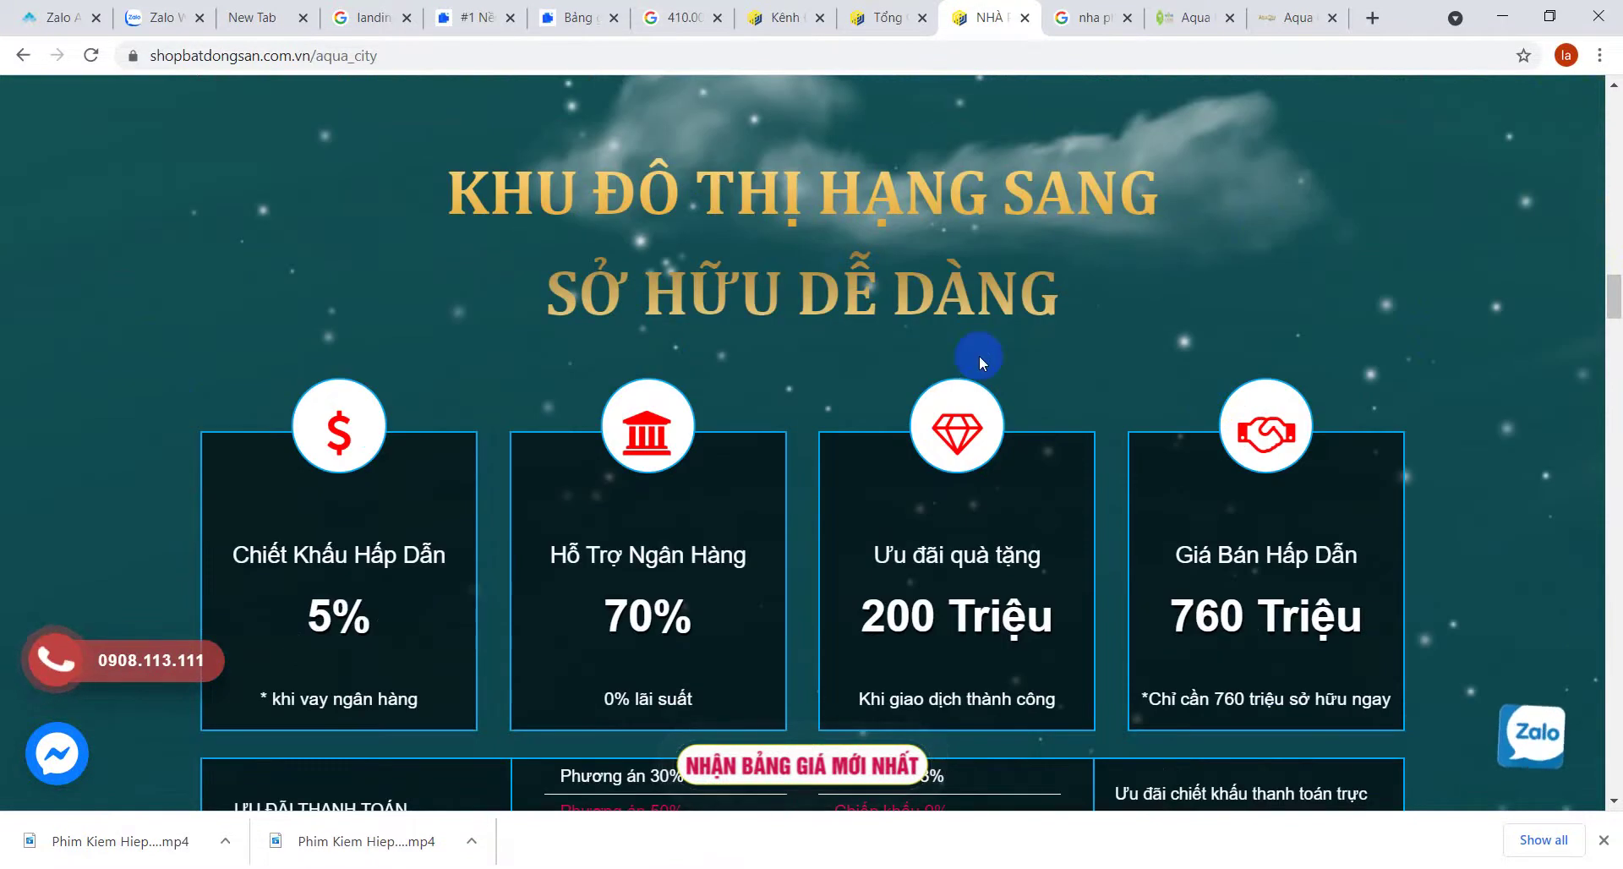
{"action": "scroll", "coordinate": [1266, 230], "scroll_direction": "down", "scroll_amount": 8}
{"action": "scroll", "coordinate": [1266, 225], "scroll_direction": "up", "scroll_amount": 6}
{"action": "scroll", "coordinate": [1268, 245], "scroll_direction": "up", "scroll_amount": 1}
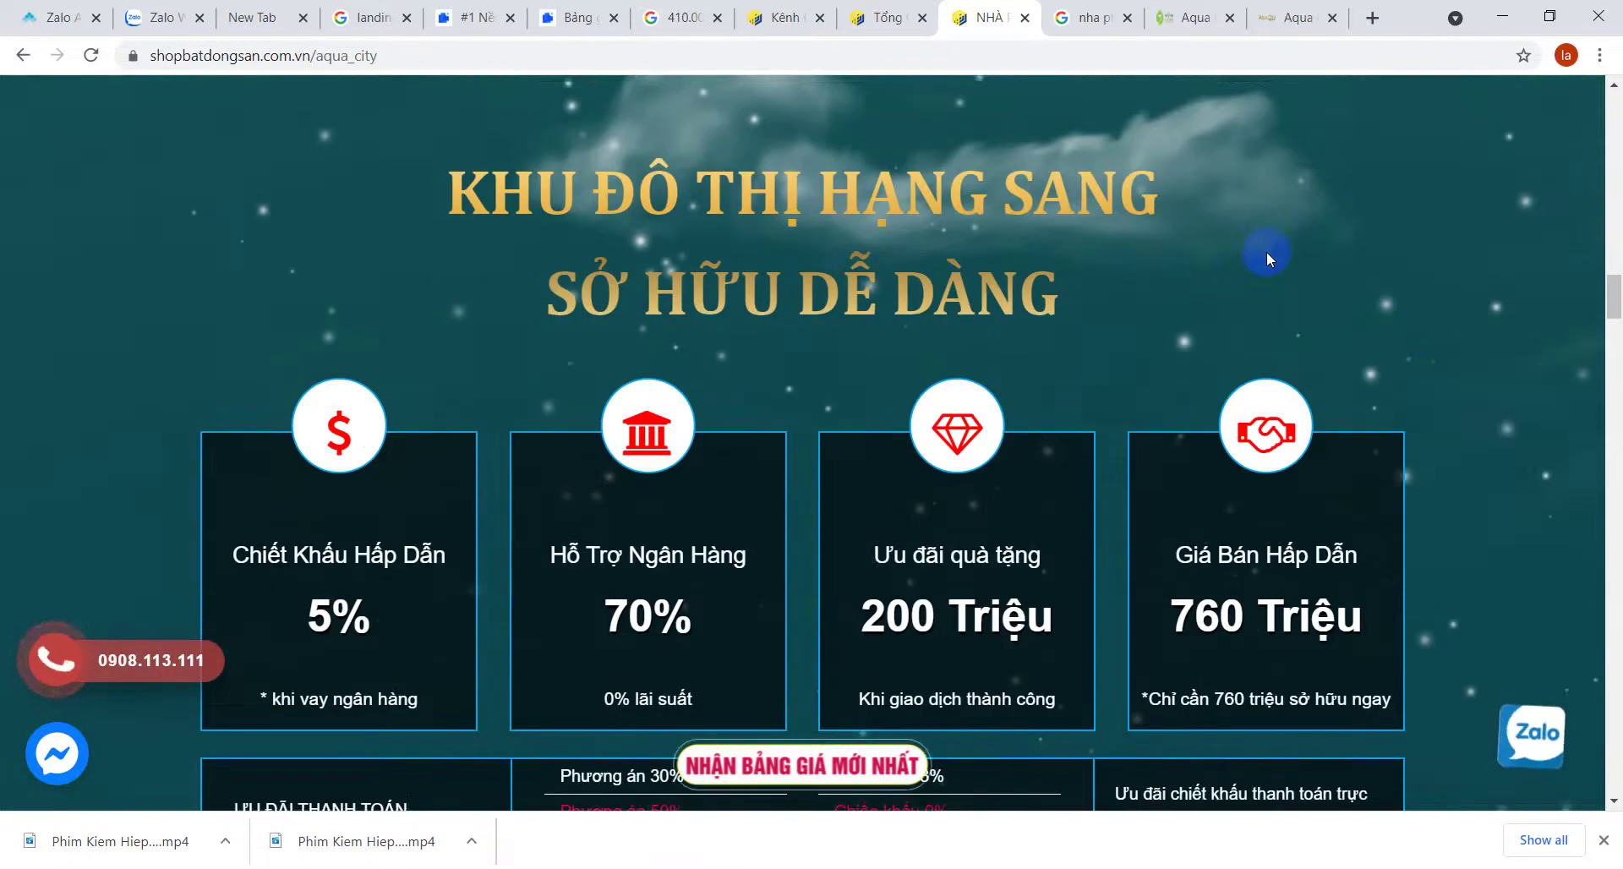
{"action": "scroll", "coordinate": [1268, 249], "scroll_direction": "down", "scroll_amount": 3}
{"action": "scroll", "coordinate": [1272, 245], "scroll_direction": "up", "scroll_amount": 2}
{"action": "scroll", "coordinate": [1271, 243], "scroll_direction": "down", "scroll_amount": 2}
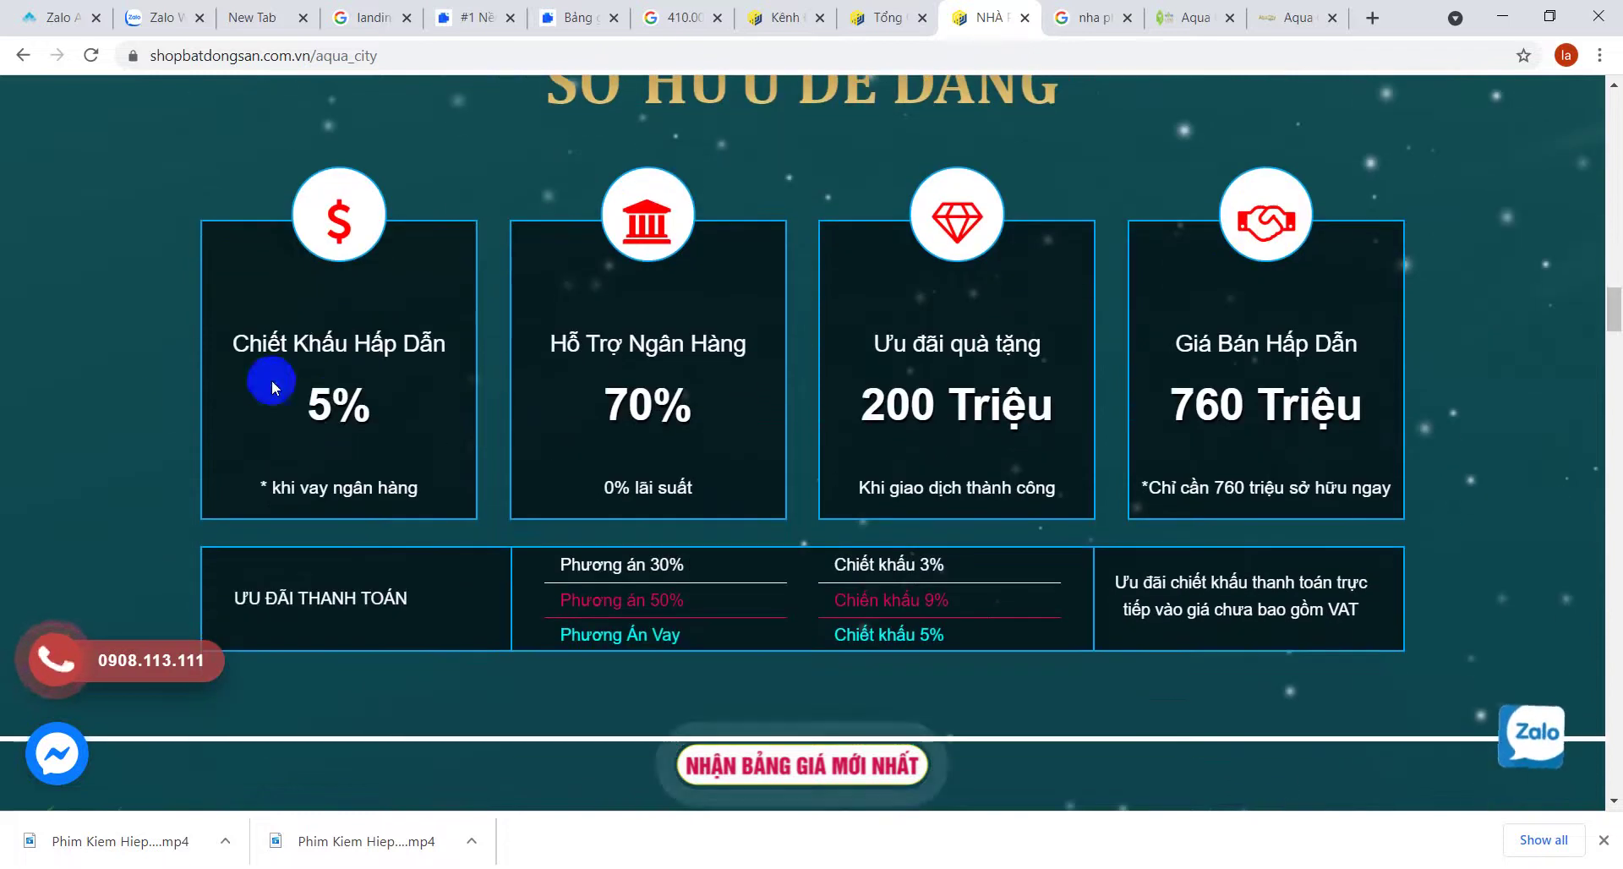
{"action": "left_click_drag", "start_coordinate": [689, 396], "coordinate": [1042, 406]}
{"action": "left_click", "coordinate": [897, 399]}
- Check the Aqua City prices for Nhà Phố Liền Kề, Biệt Thự Song Lập and Shophouse
{"action": "scroll", "coordinate": [997, 445], "scroll_direction": "down", "scroll_amount": 10}
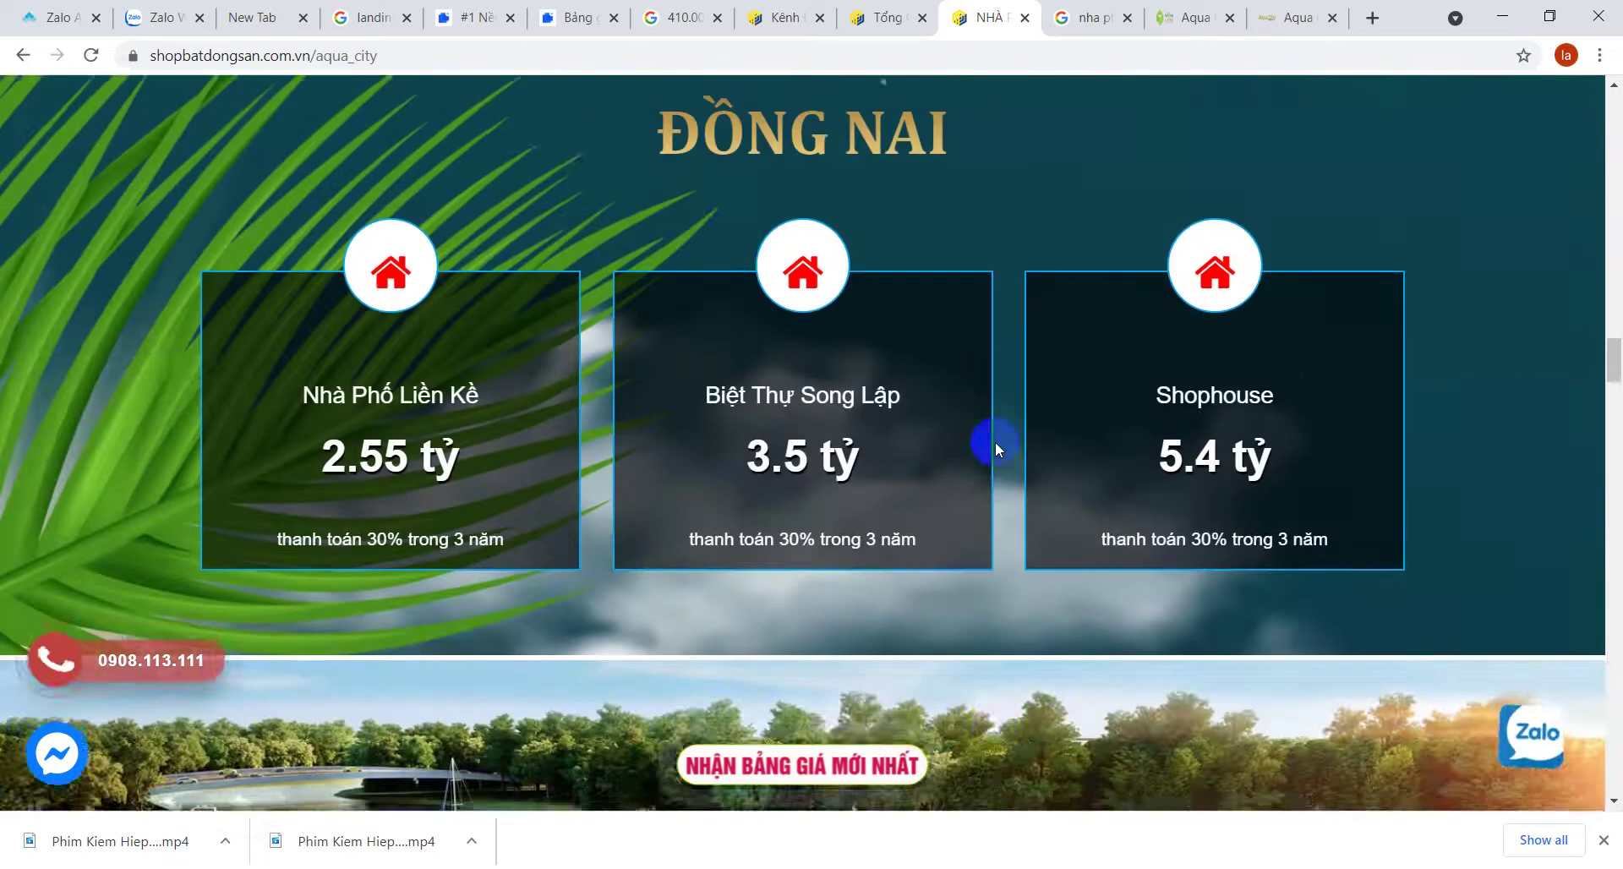
{"action": "scroll", "coordinate": [996, 441], "scroll_direction": "down", "scroll_amount": 5}
{"action": "scroll", "coordinate": [282, 225], "scroll_direction": "up", "scroll_amount": 4}
{"action": "left_click_drag", "start_coordinate": [323, 359], "coordinate": [453, 357]}
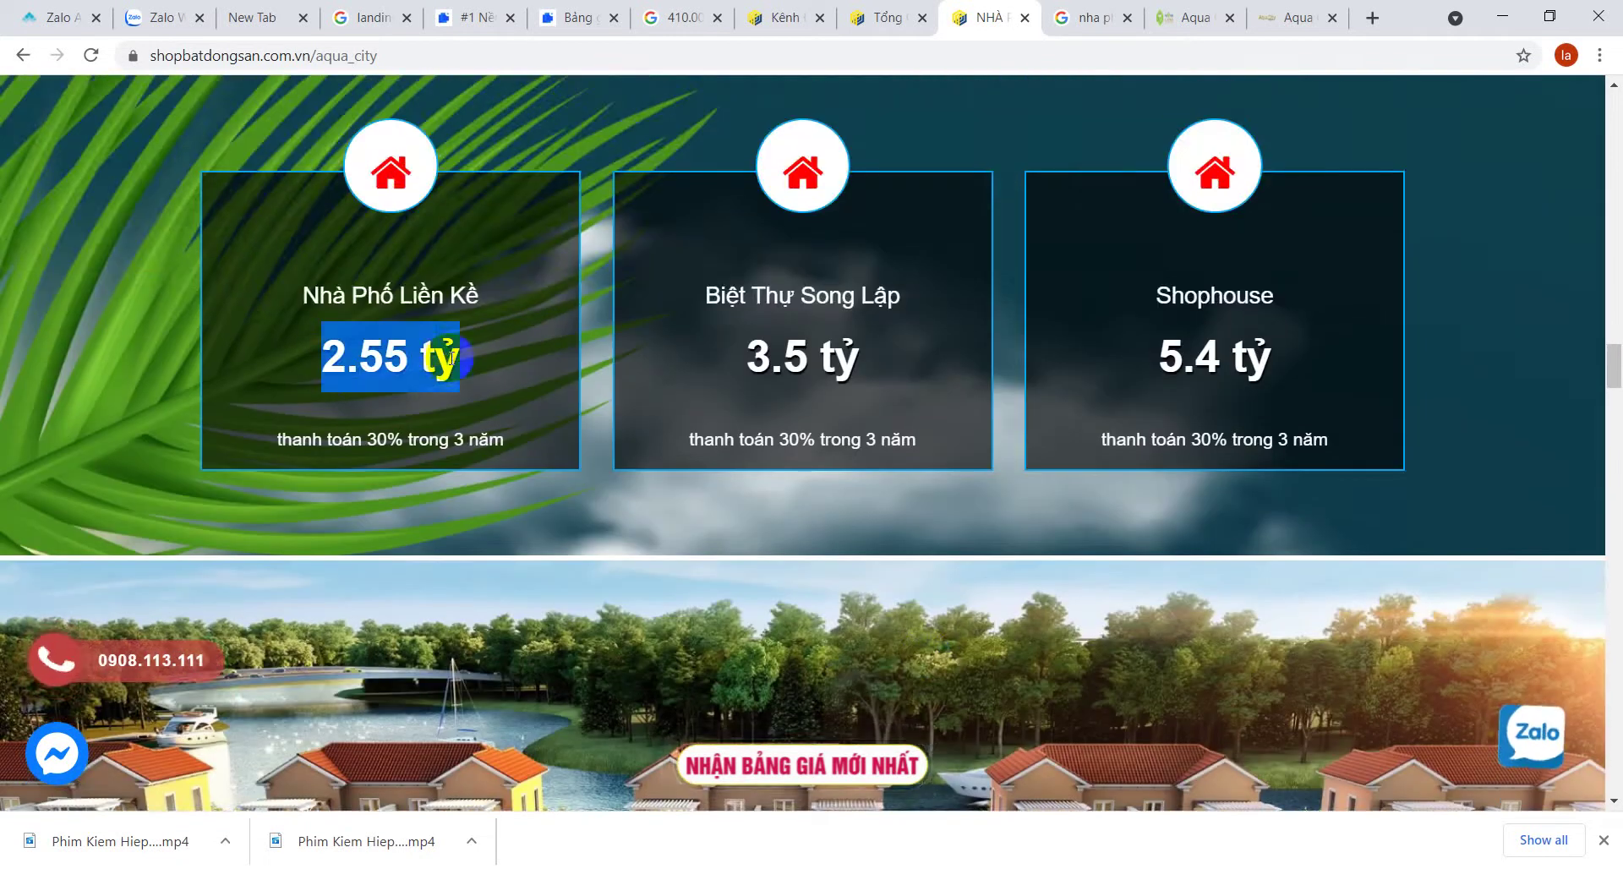
{"action": "left_click_drag", "start_coordinate": [708, 363], "coordinate": [880, 358]}
{"action": "left_click_drag", "start_coordinate": [1137, 353], "coordinate": [1231, 368]}
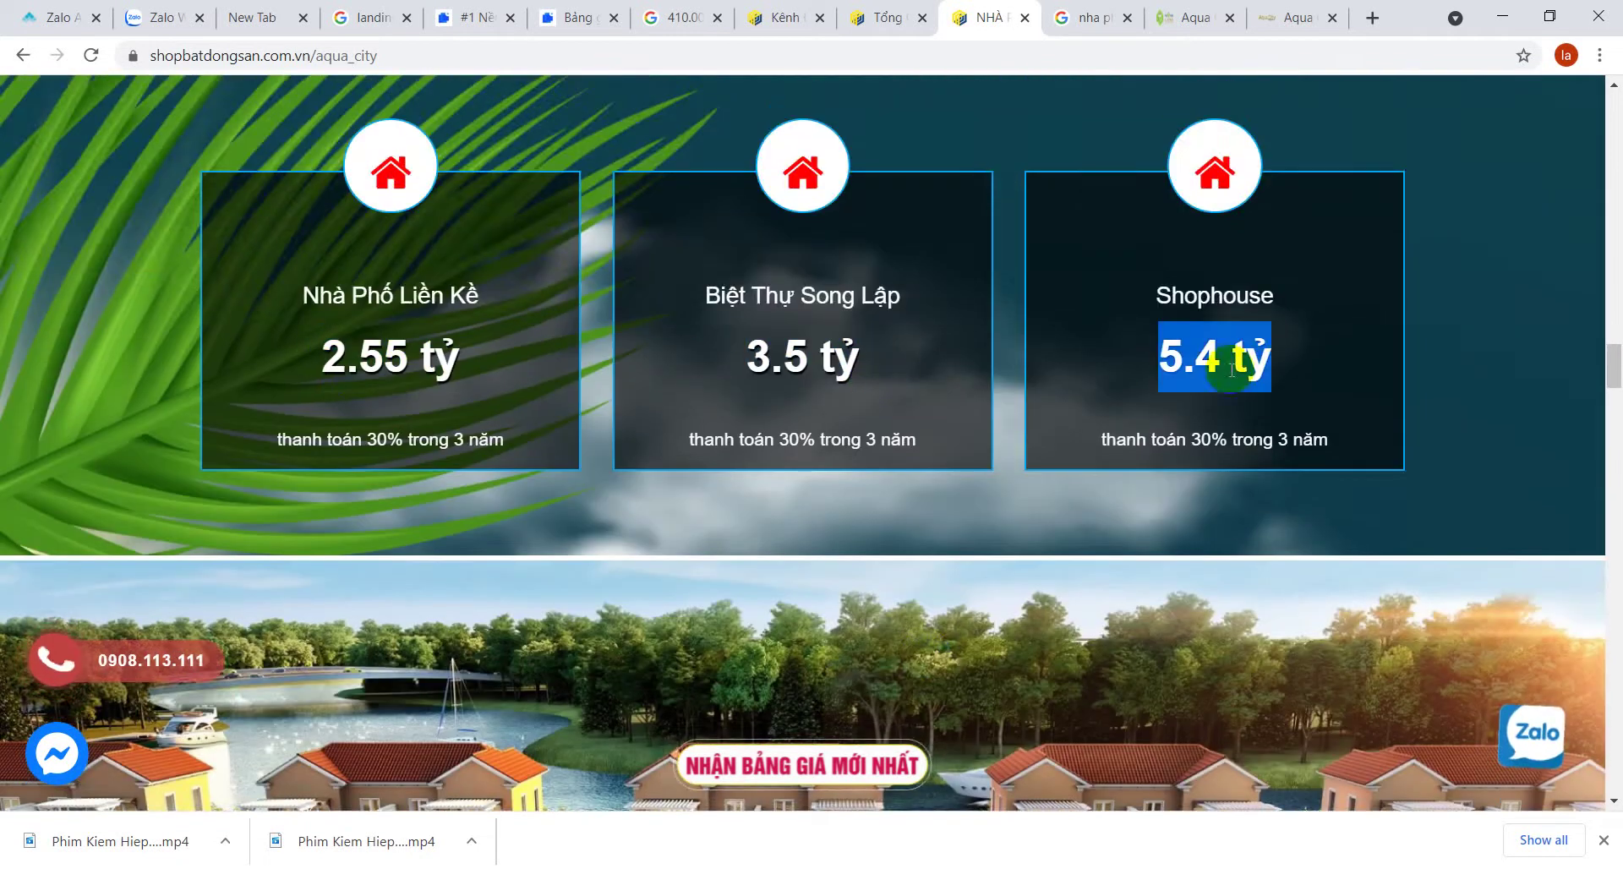
{"action": "left_click", "coordinate": [1002, 146]}
- Look through the Aqua City project images, floor plans, amenities and construction-progress sections
{"action": "scroll", "coordinate": [1002, 145], "scroll_direction": "down", "scroll_amount": 8}
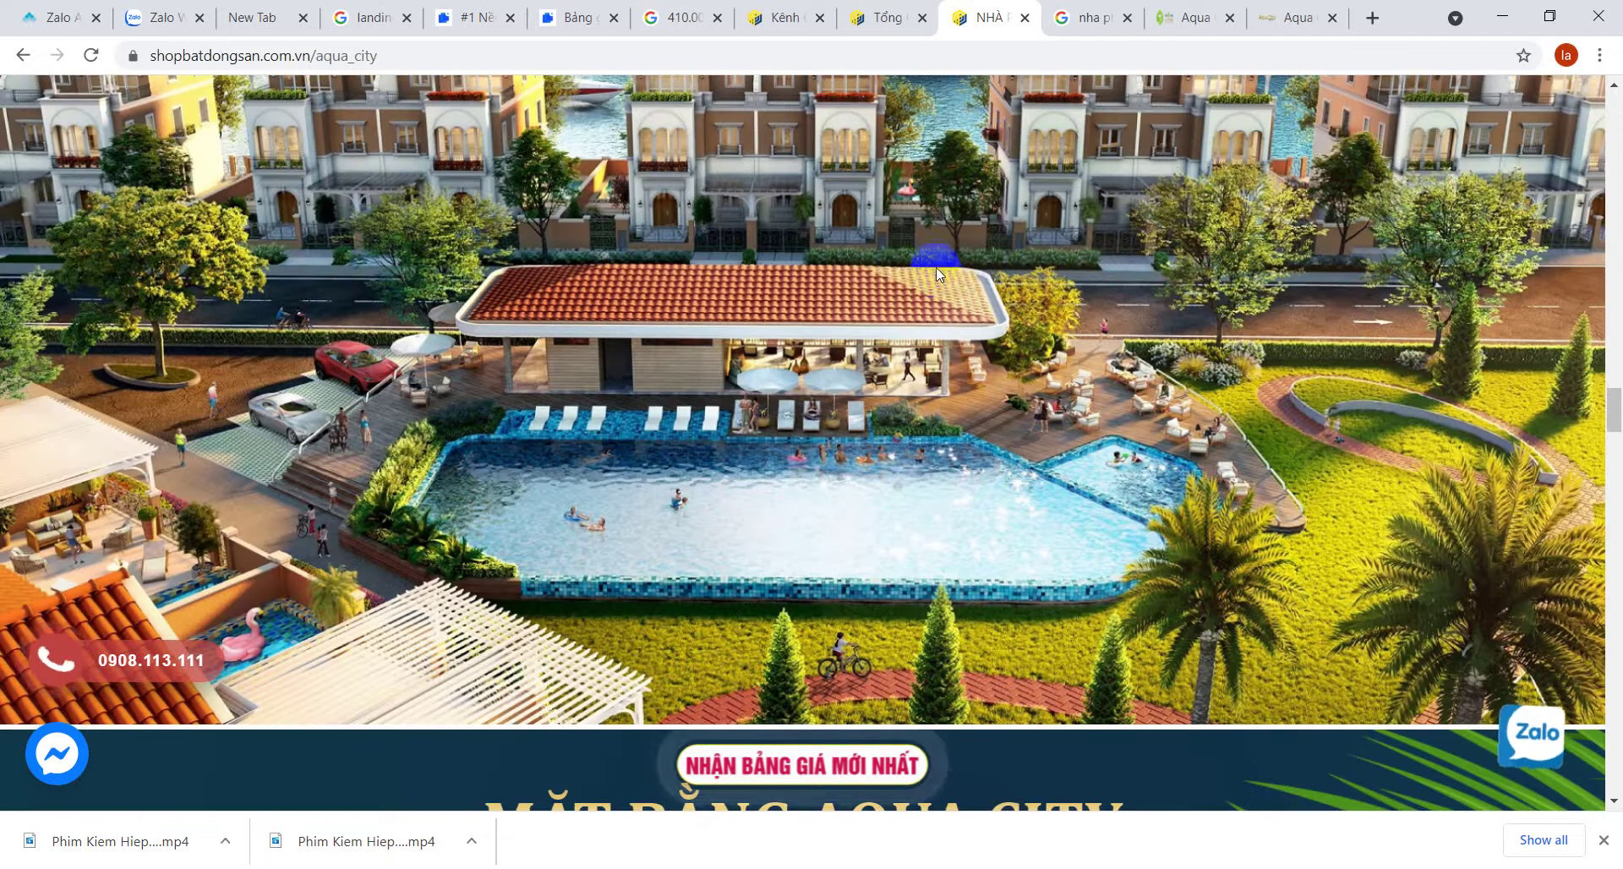
{"action": "scroll", "coordinate": [934, 265], "scroll_direction": "up", "scroll_amount": 2}
{"action": "scroll", "coordinate": [935, 265], "scroll_direction": "down", "scroll_amount": 11}
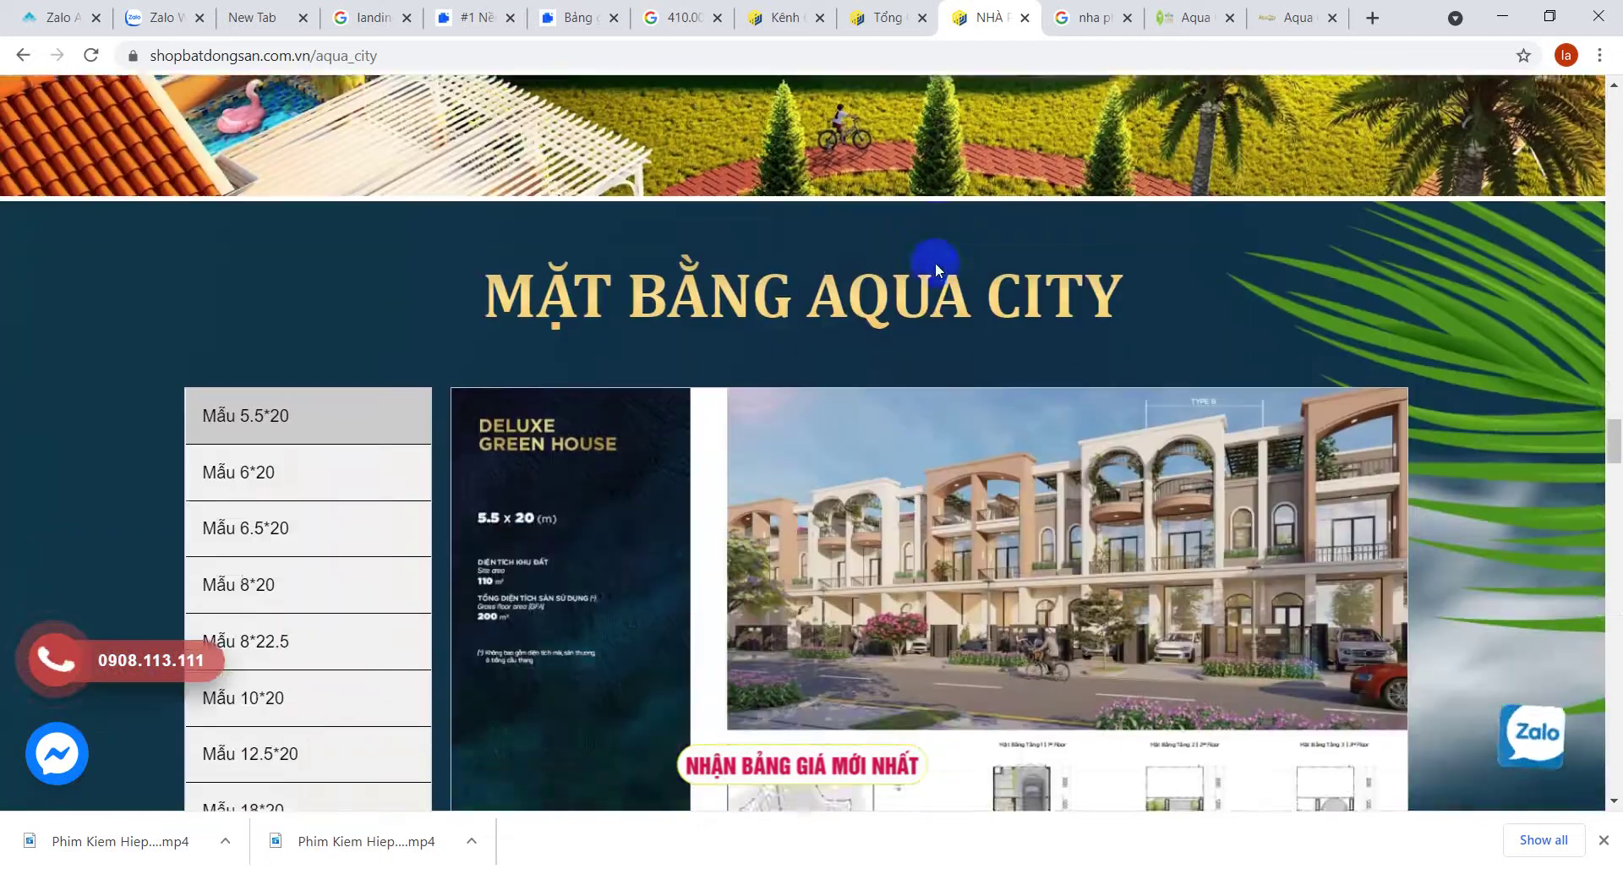
{"action": "scroll", "coordinate": [935, 262], "scroll_direction": "down", "scroll_amount": 20}
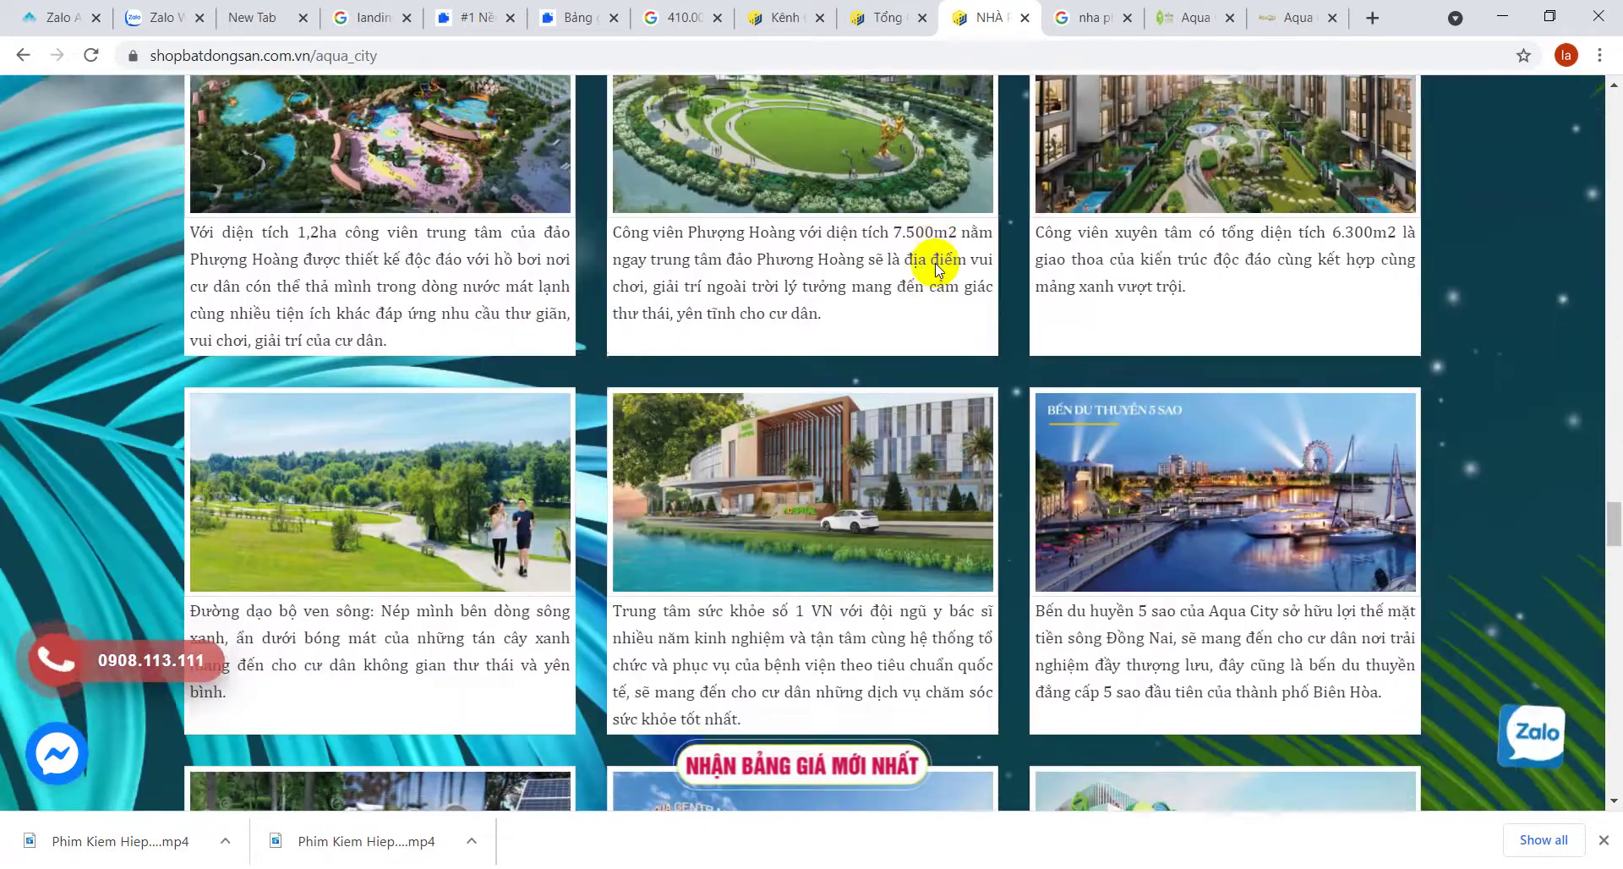
{"action": "scroll", "coordinate": [935, 267], "scroll_direction": "down", "scroll_amount": 18}
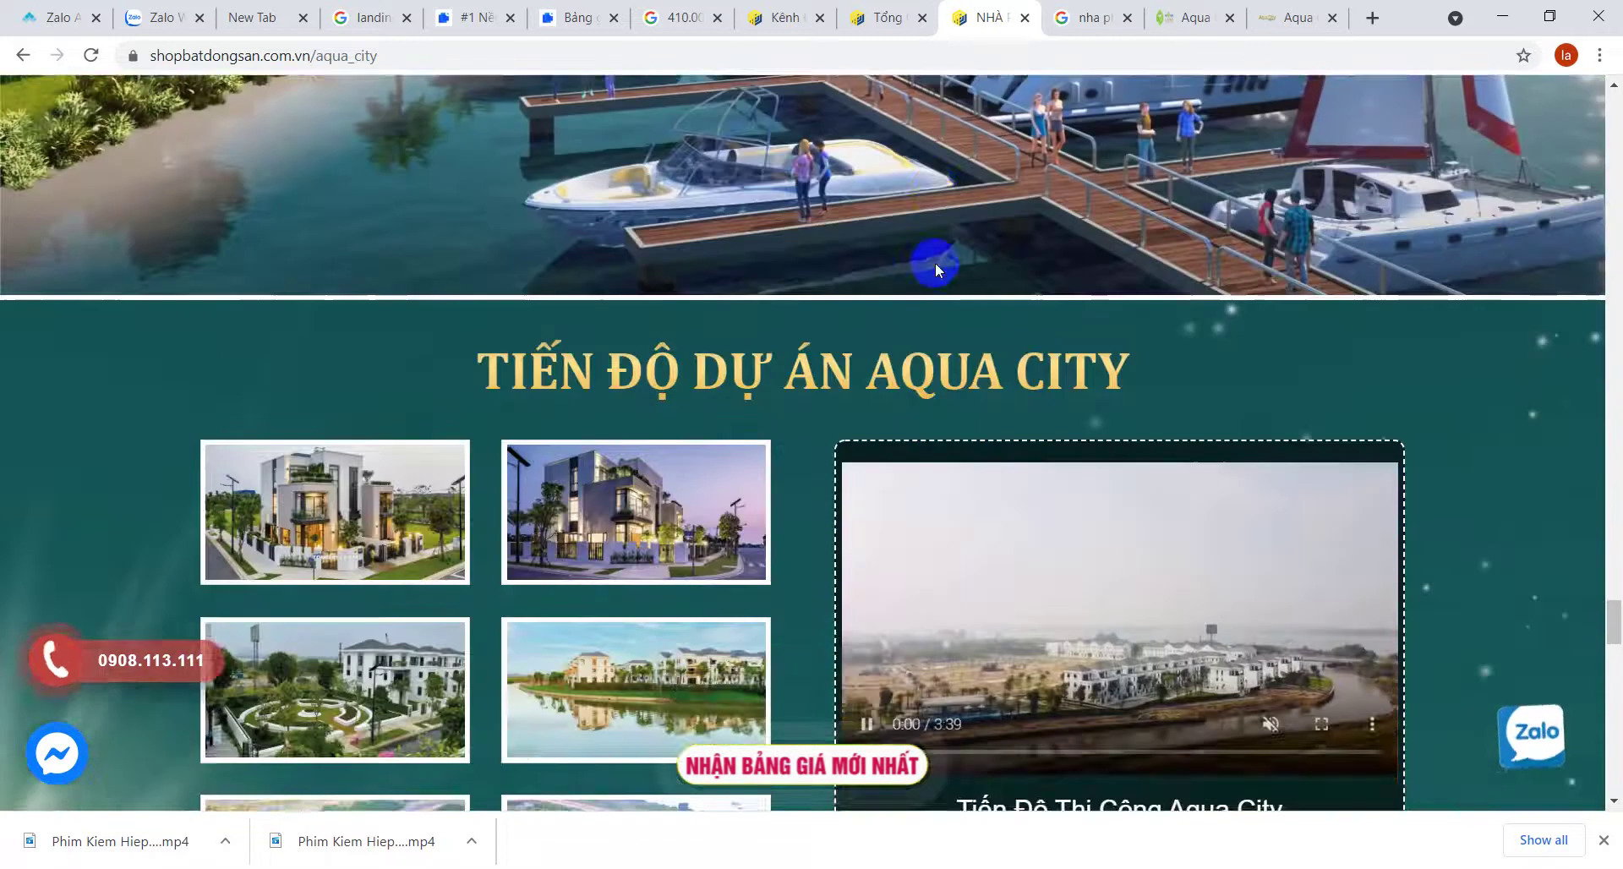
{"action": "scroll", "coordinate": [935, 262], "scroll_direction": "up", "scroll_amount": 2}
- Review the offer list in the contact box for receiving discount information
{"action": "scroll", "coordinate": [935, 262], "scroll_direction": "down", "scroll_amount": 12}
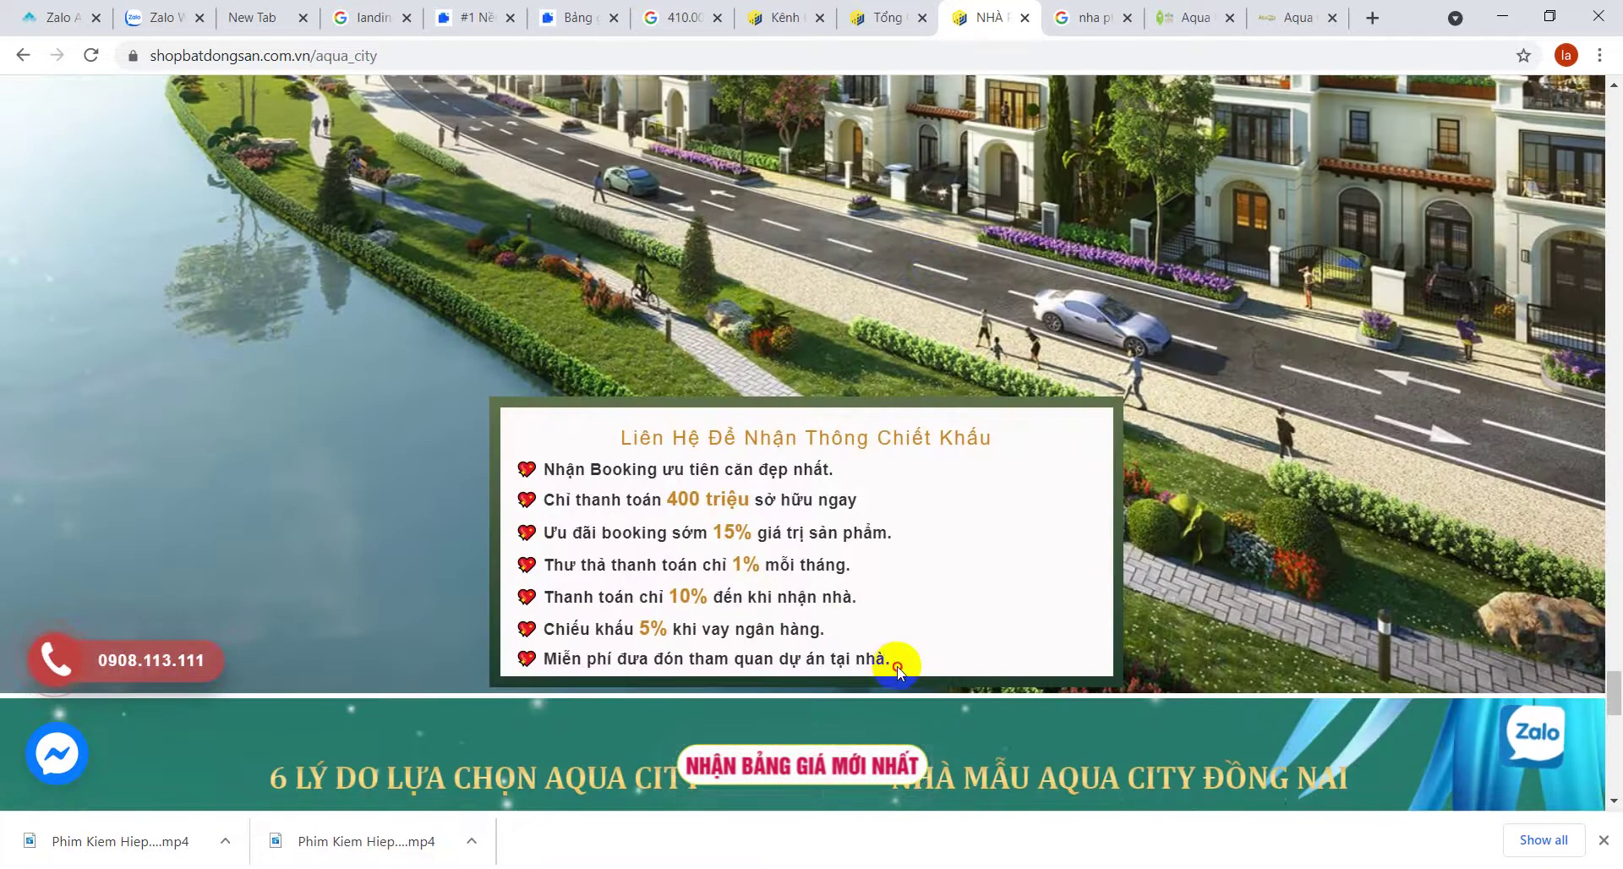
{"action": "left_click_drag", "start_coordinate": [898, 668], "coordinate": [728, 439]}
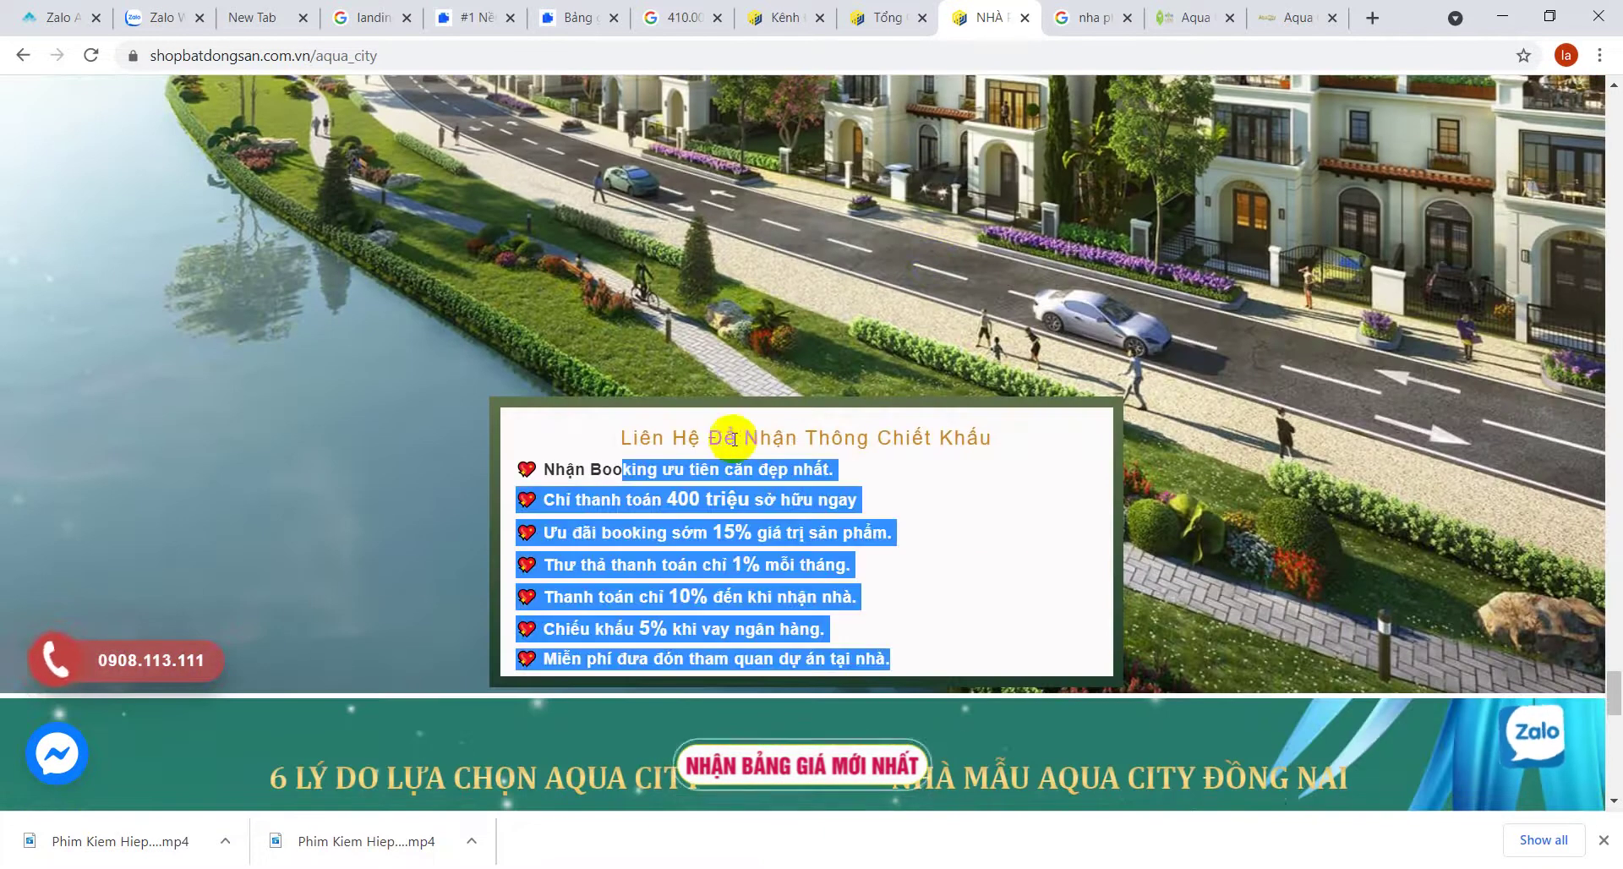
{"action": "left_click", "coordinate": [905, 437]}
{"action": "scroll", "coordinate": [721, 484], "scroll_direction": "down", "scroll_amount": 3}
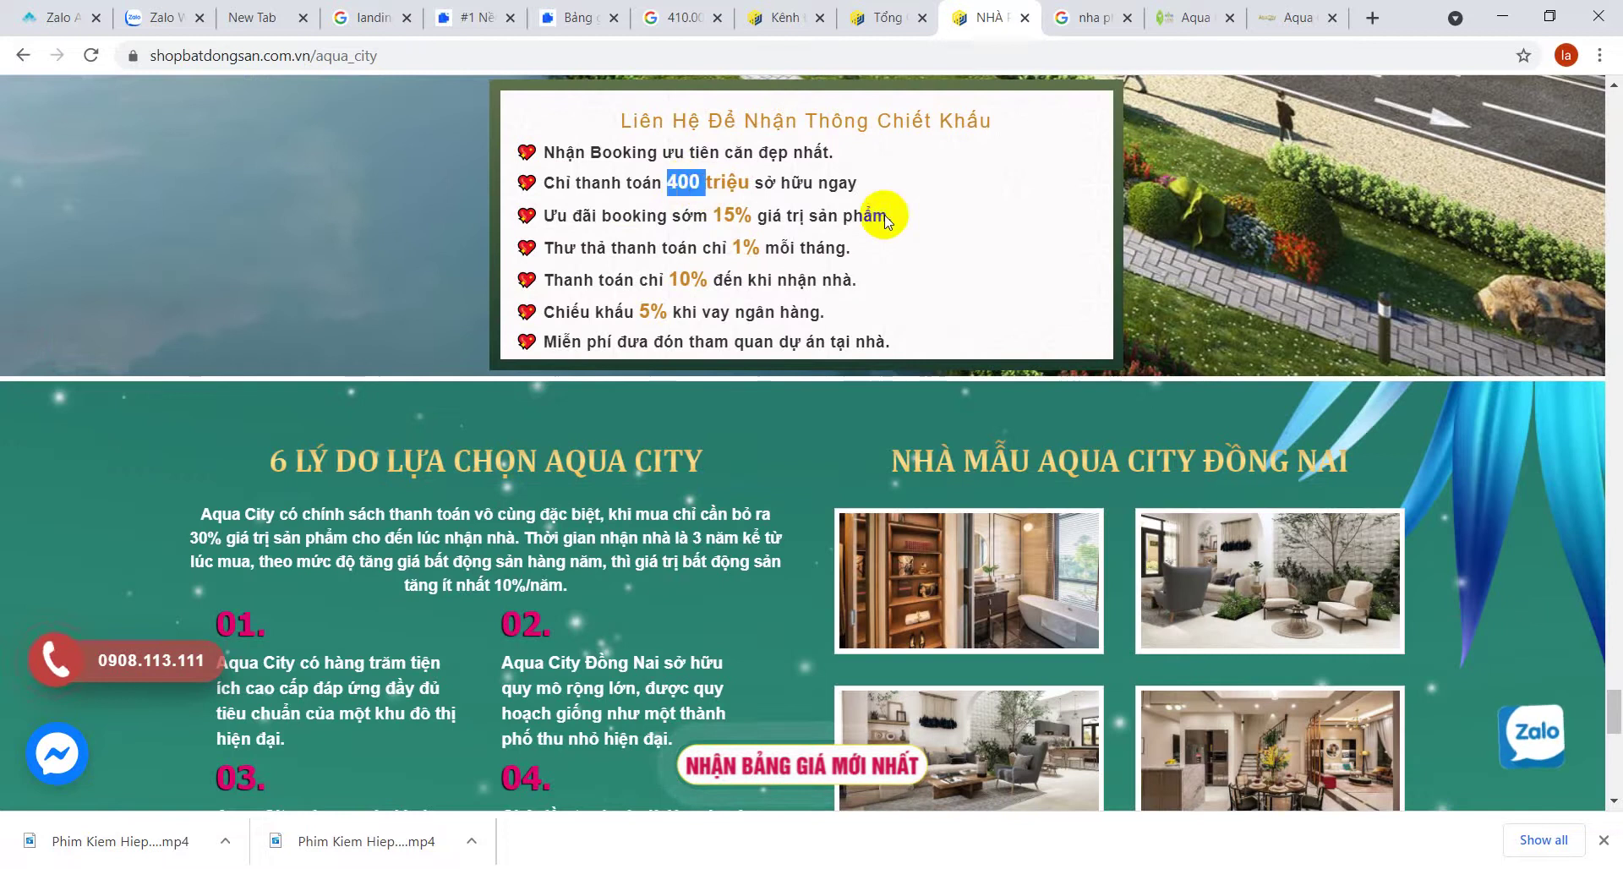
- Review the six reasons for choosing Aqua City and the show-house photos down to the page footer
{"action": "scroll", "coordinate": [952, 215], "scroll_direction": "down", "scroll_amount": 3}
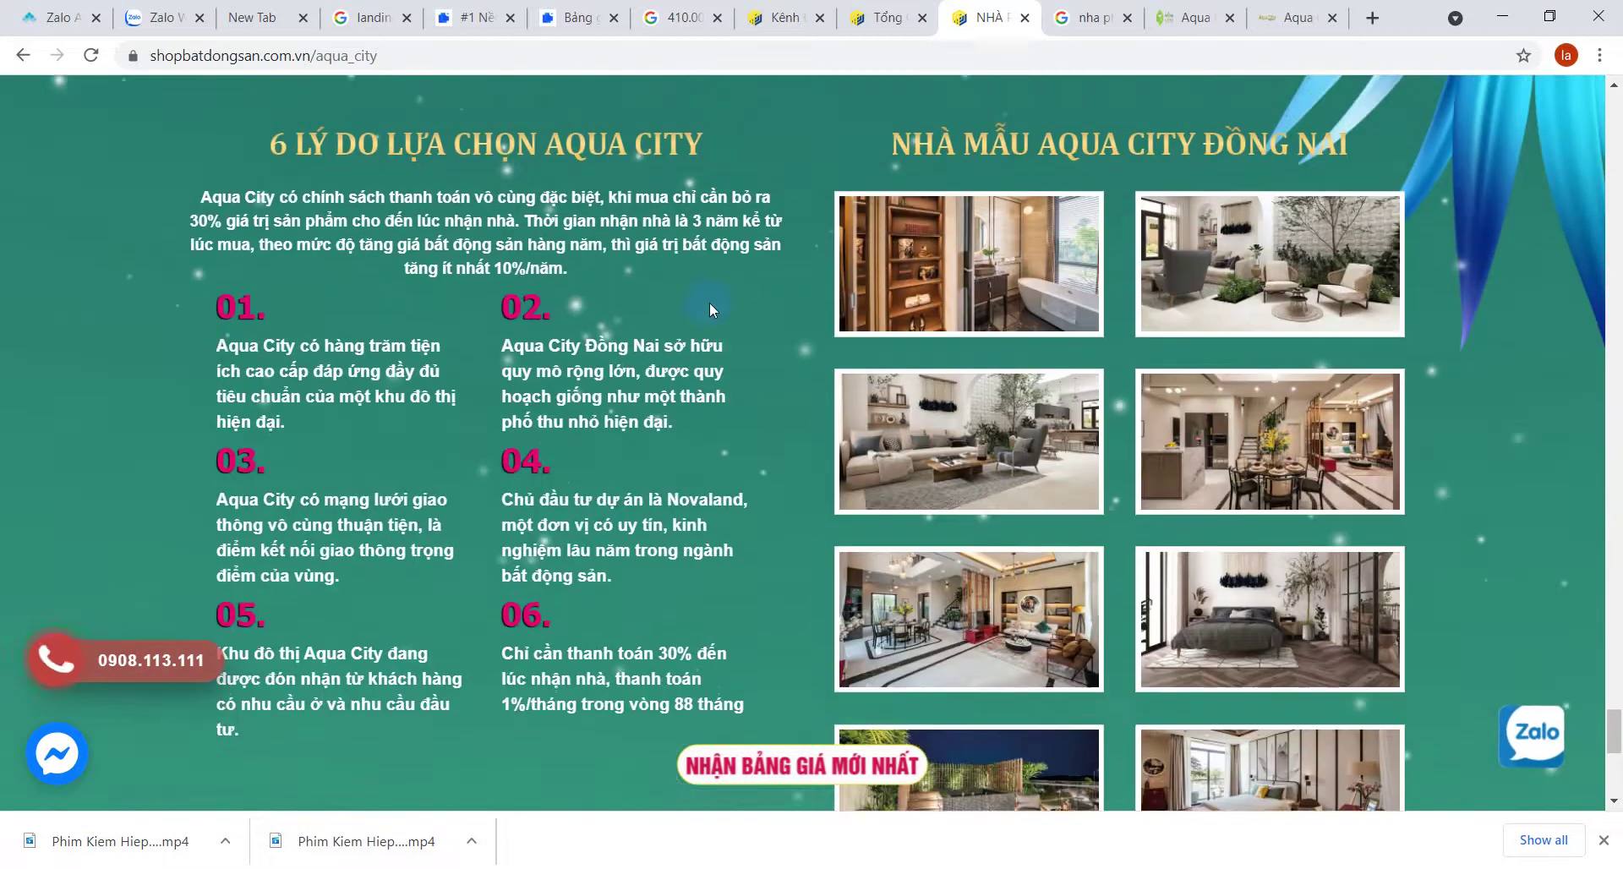
{"action": "scroll", "coordinate": [710, 301], "scroll_direction": "down", "scroll_amount": 4}
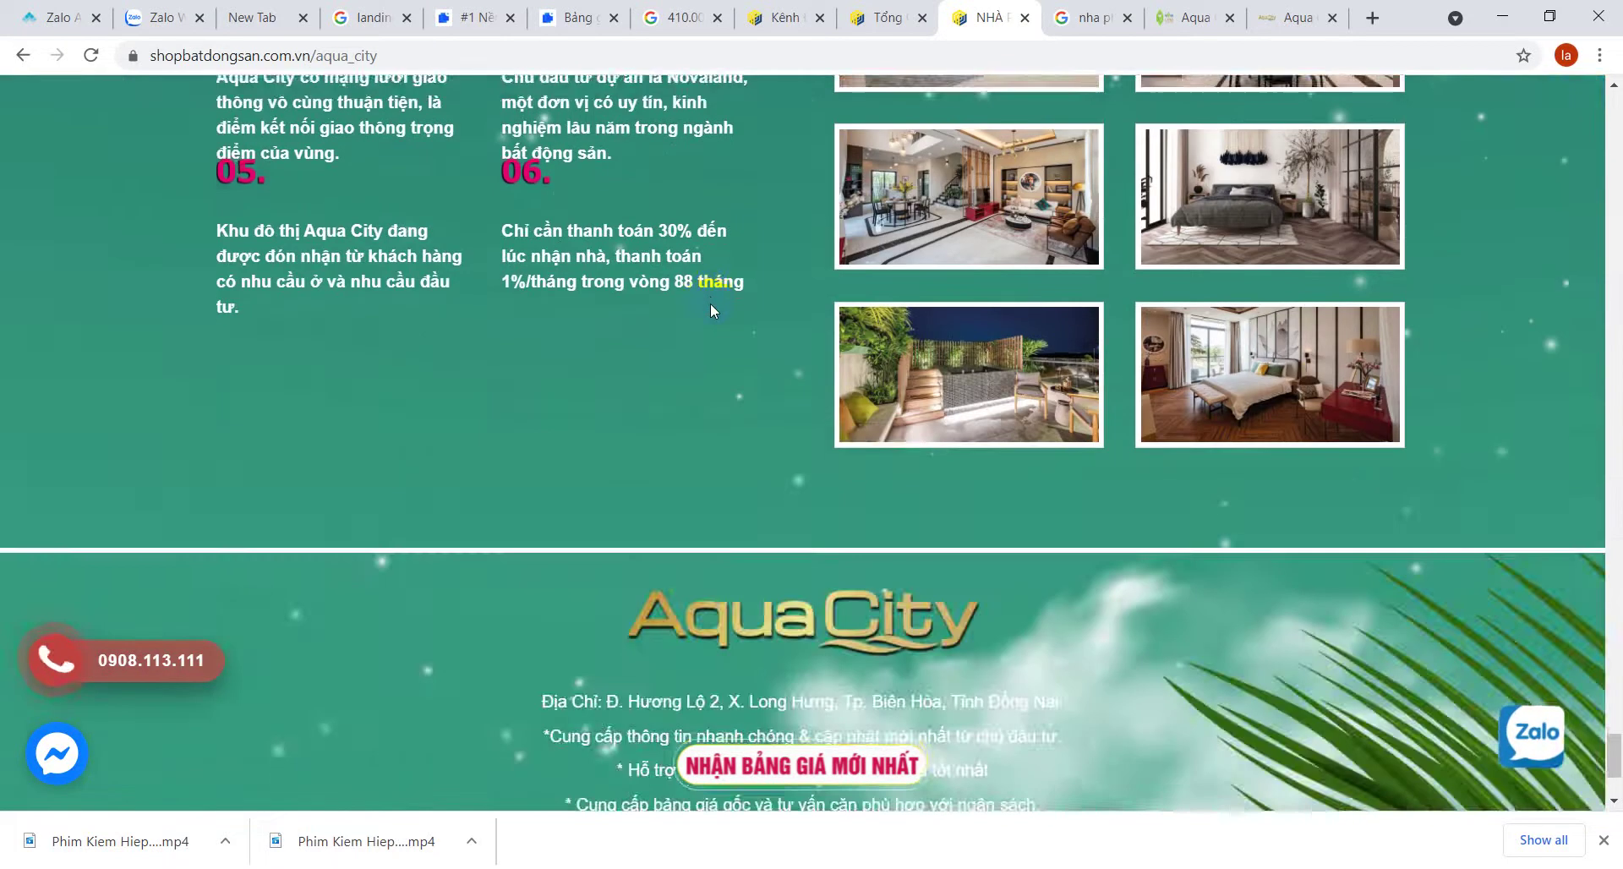
{"action": "scroll", "coordinate": [710, 302], "scroll_direction": "up", "scroll_amount": 3}
{"action": "scroll", "coordinate": [710, 303], "scroll_direction": "up", "scroll_amount": 1}
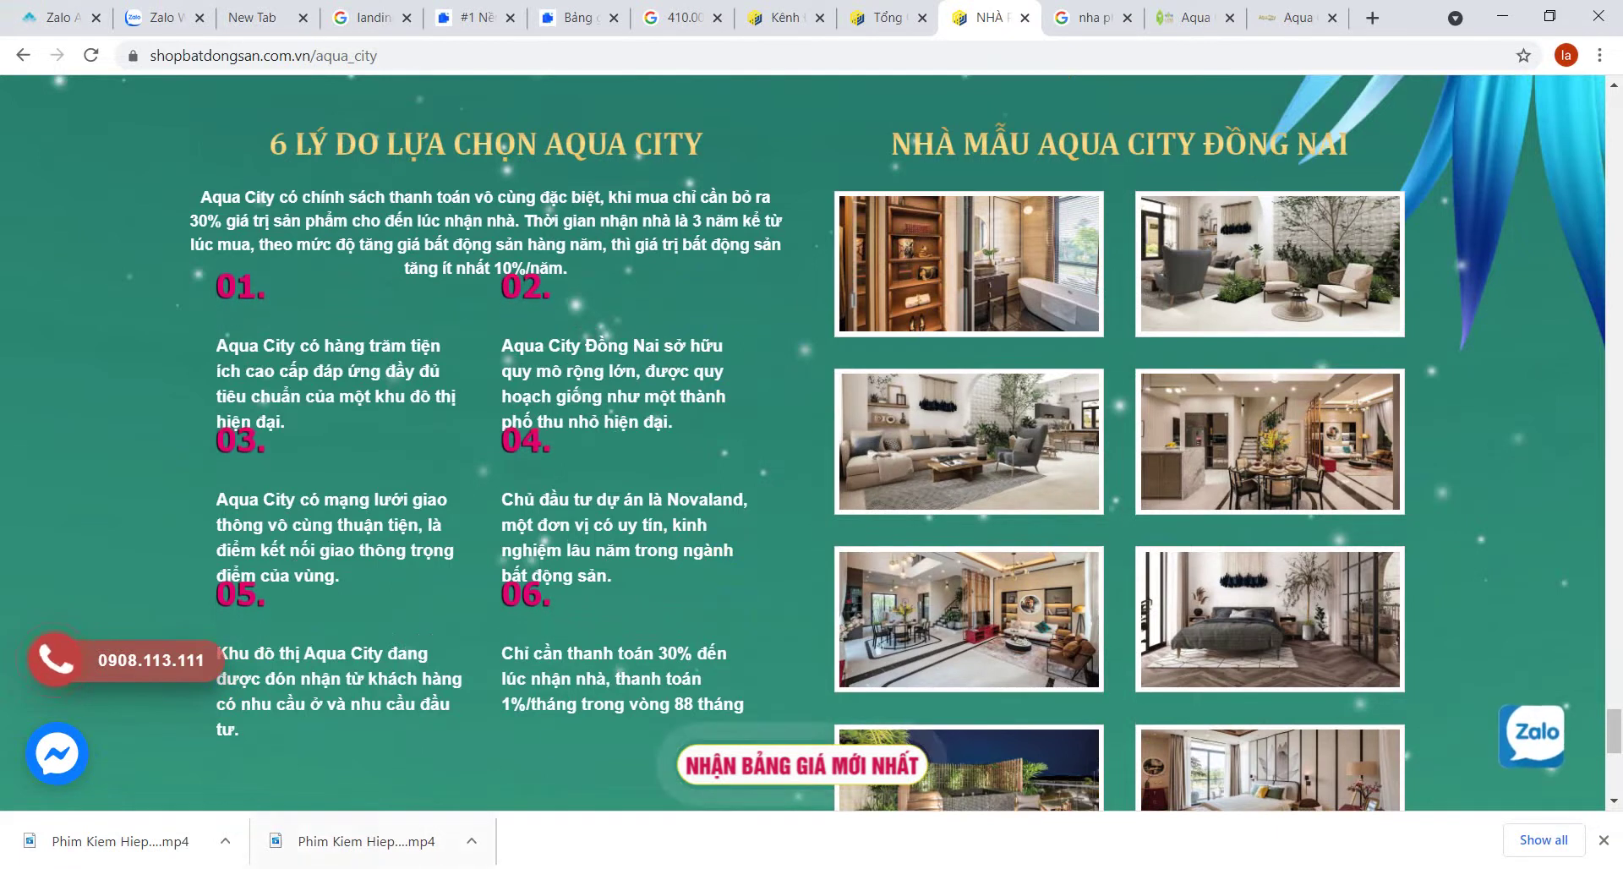
- Switch to Google Ads and examine the performance overview of the "Quảng cáo banner" campaign
{"action": "key", "text": "alt+Tab"}
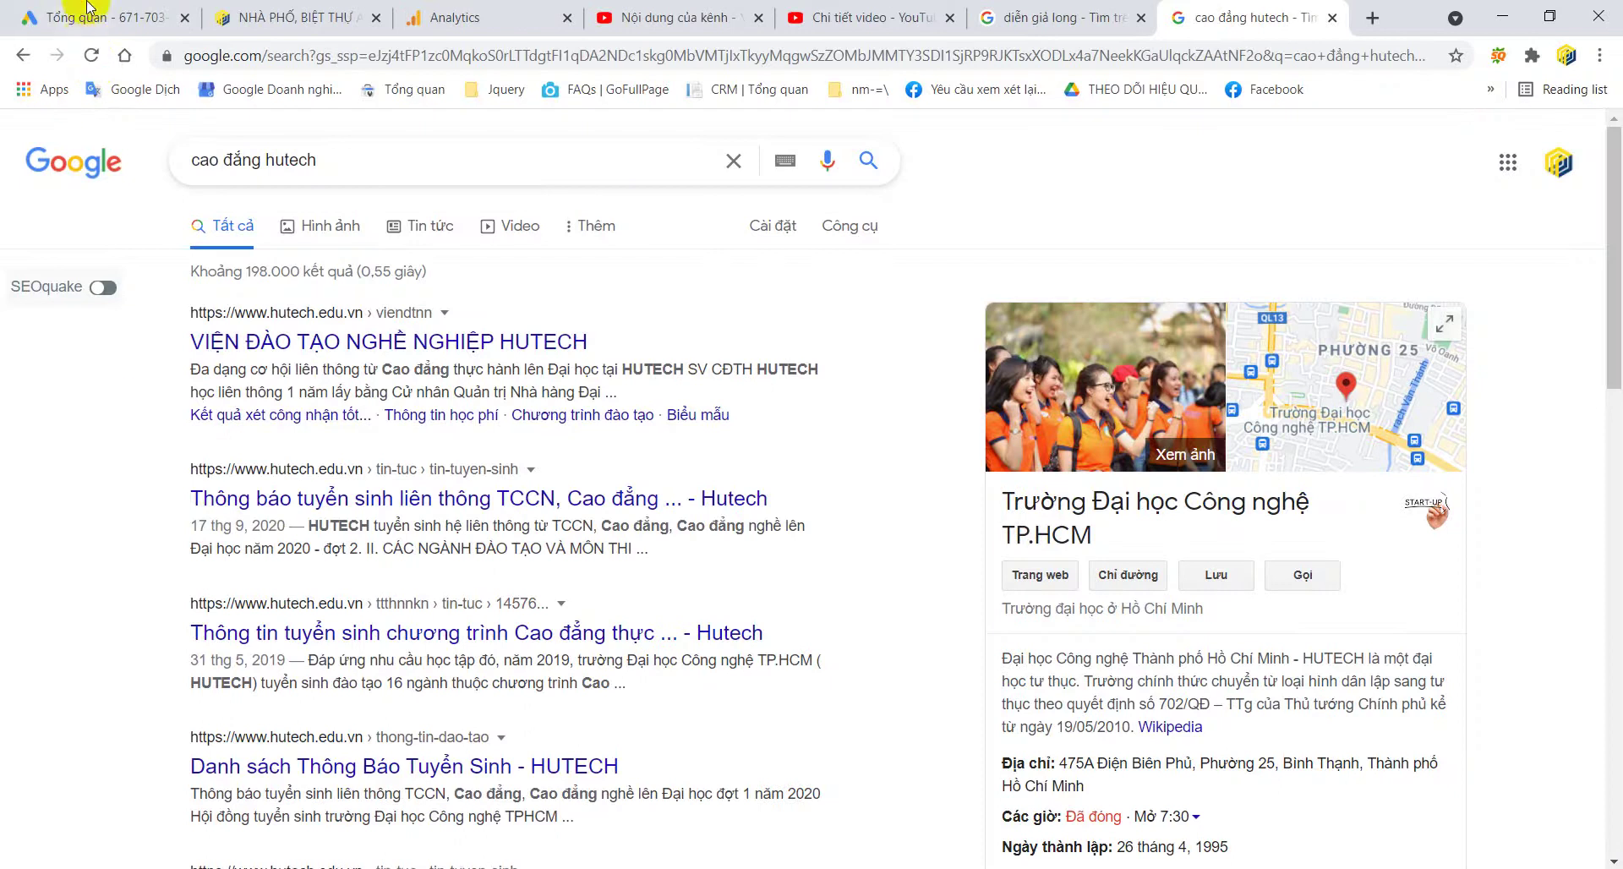
{"action": "left_click", "coordinate": [89, 10]}
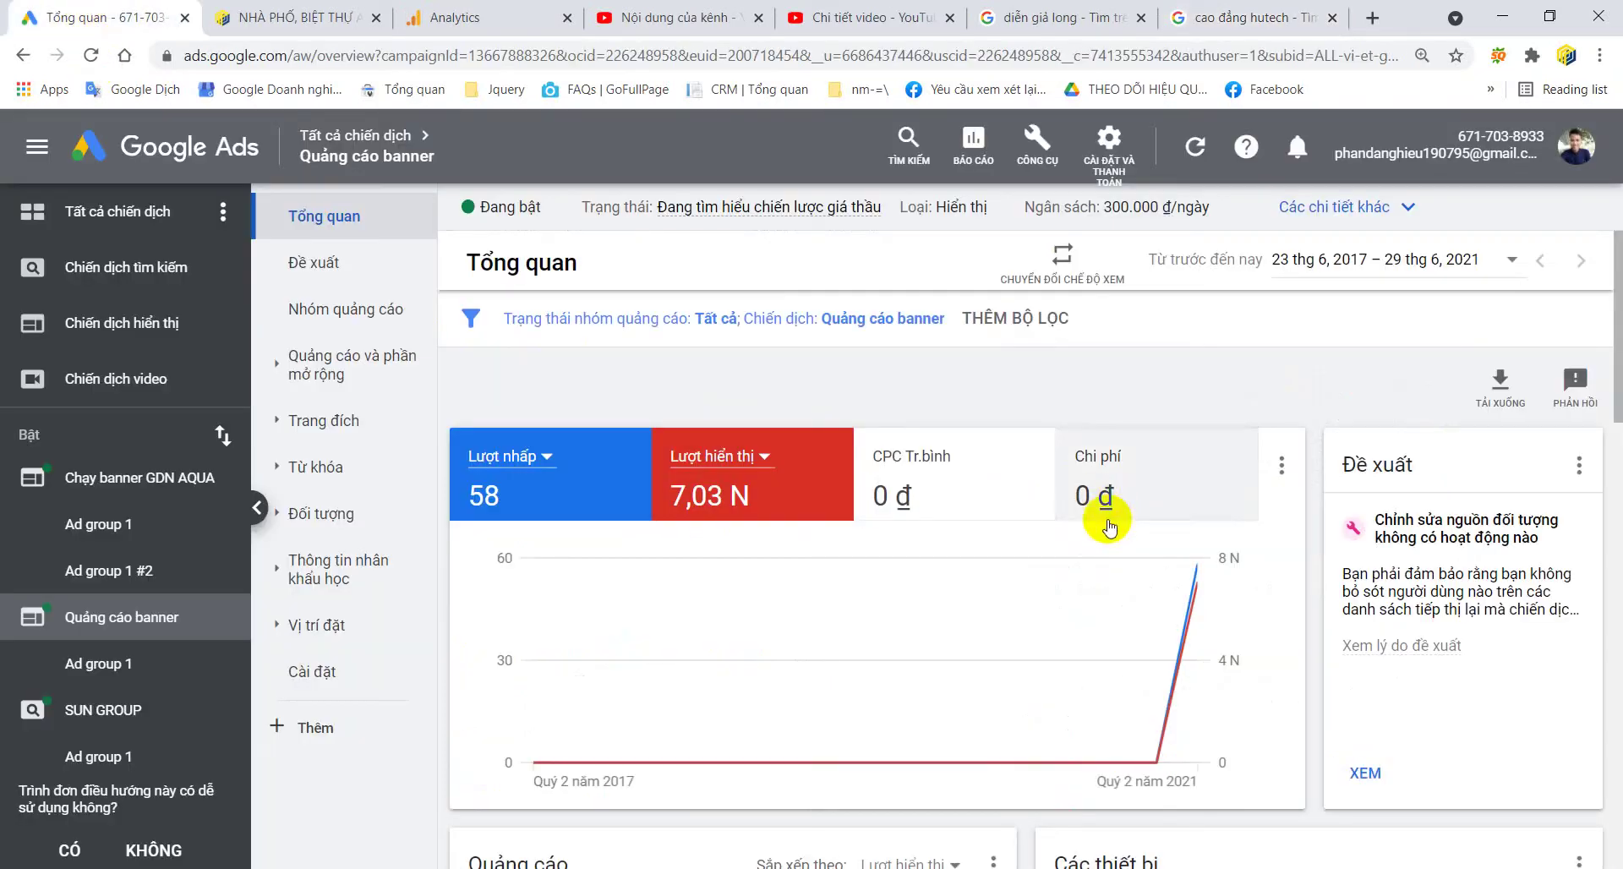
{"action": "left_click", "coordinate": [1153, 374]}
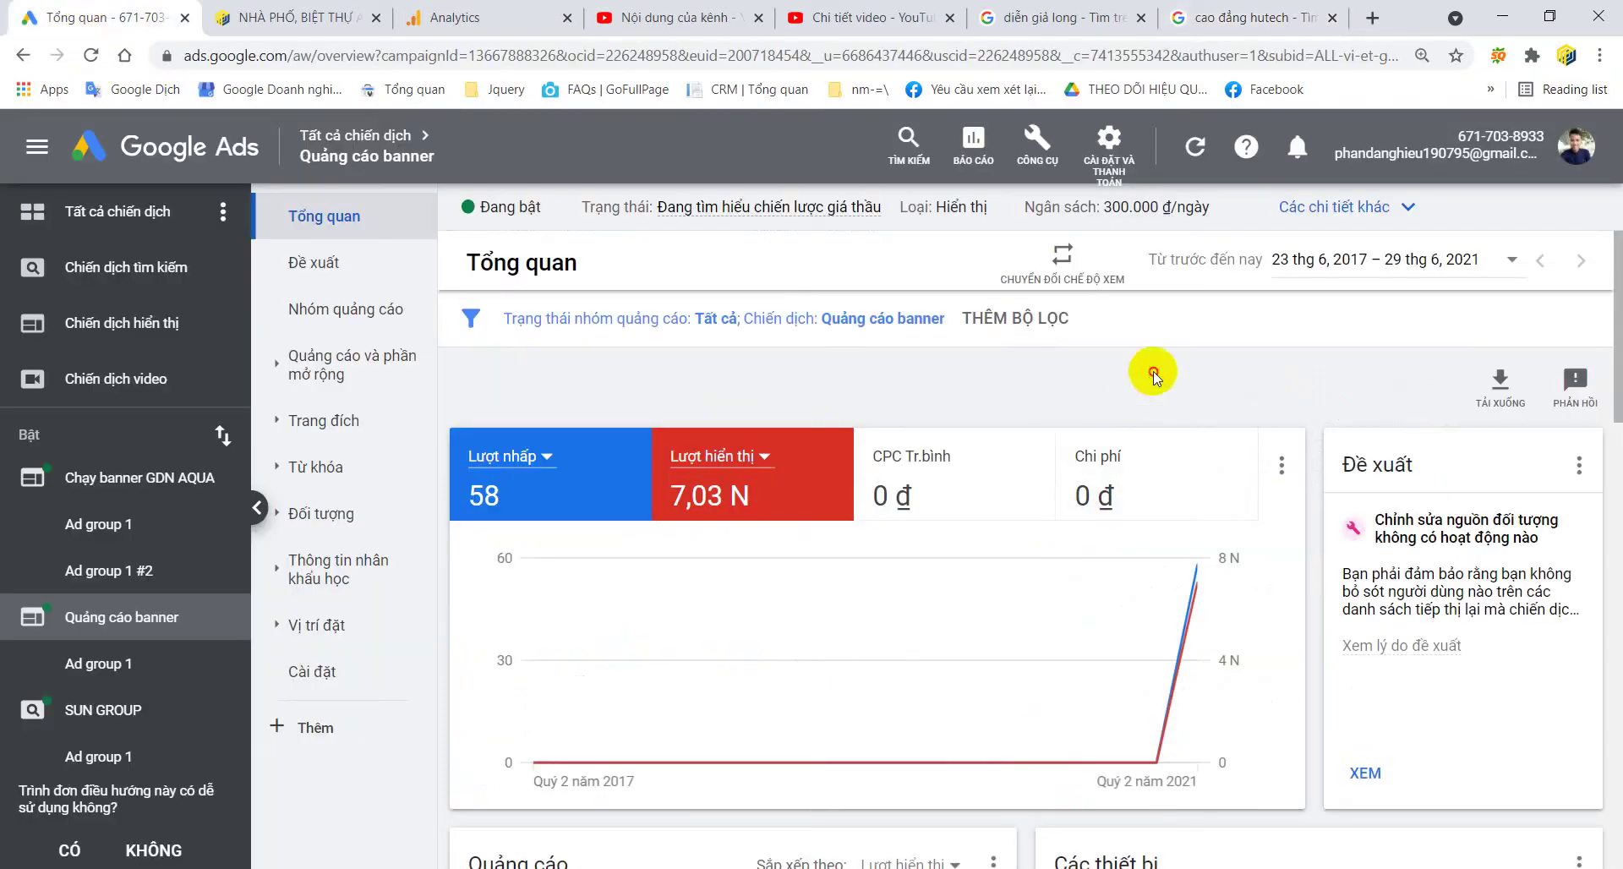
{"action": "left_click", "coordinate": [1098, 385]}
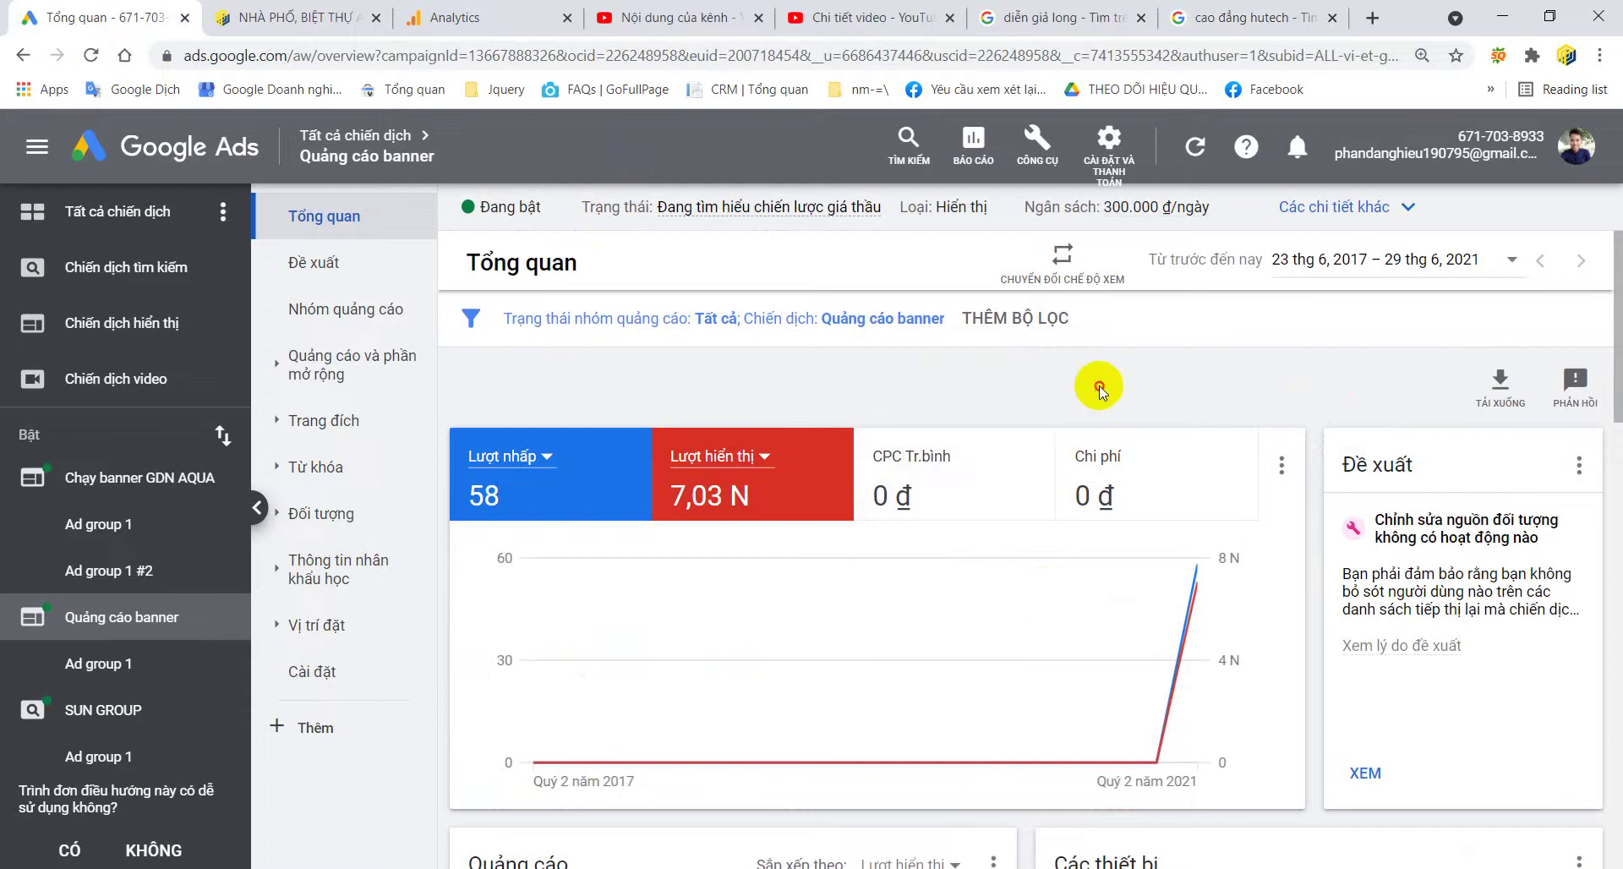
- Show the SUN GROUP campaign's overview and open the landing page linked in its most-shown ad
{"action": "left_click", "coordinate": [102, 710]}
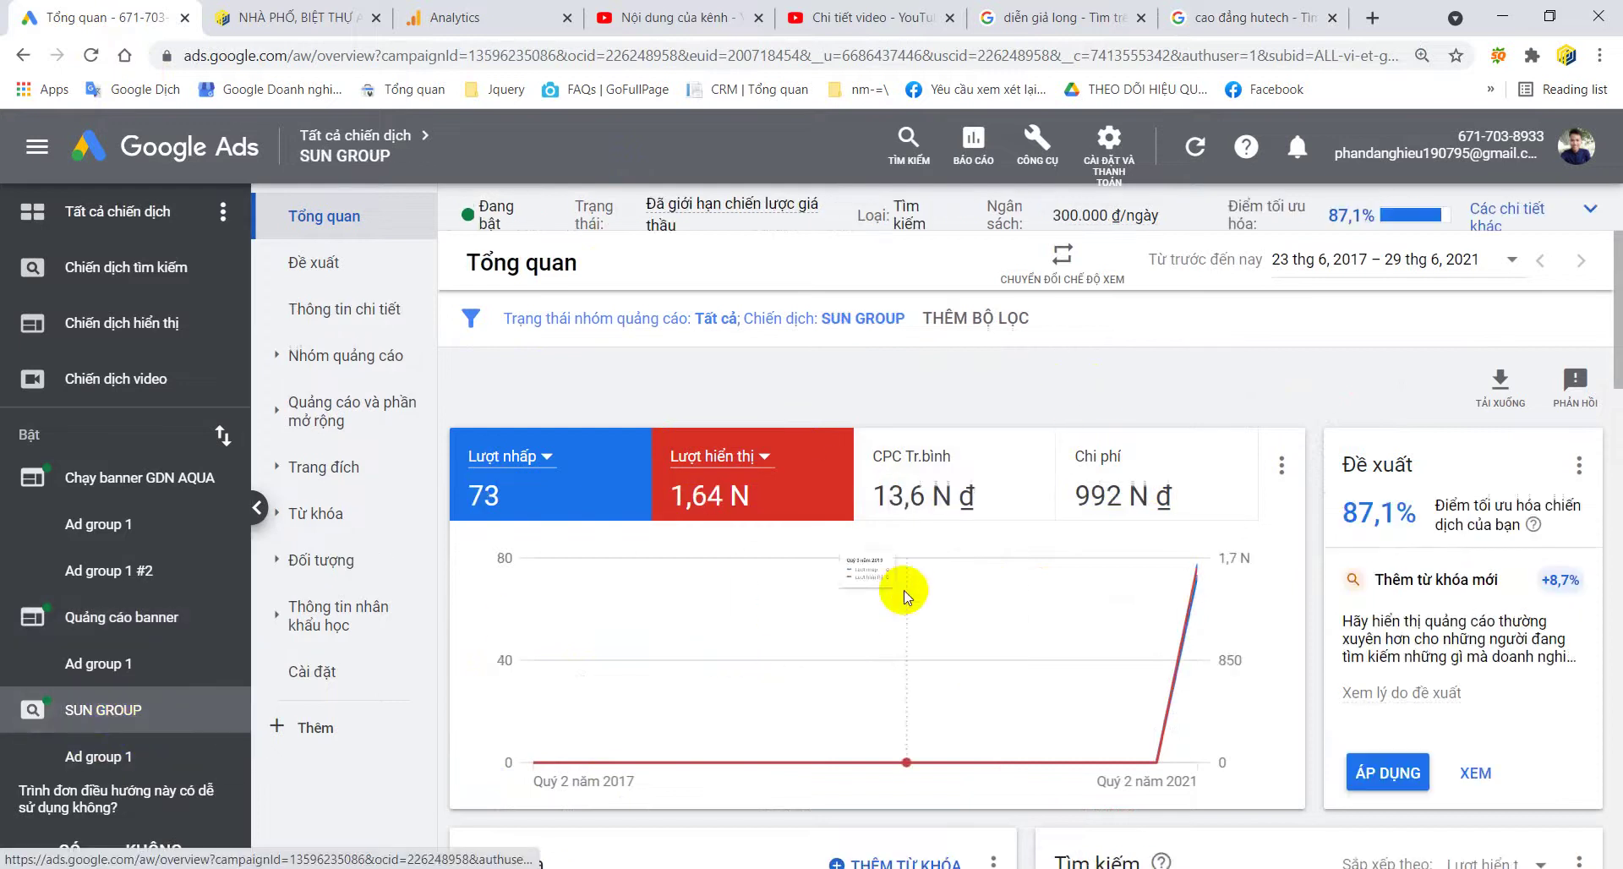
{"action": "scroll", "coordinate": [1214, 337], "scroll_direction": "down", "scroll_amount": 10}
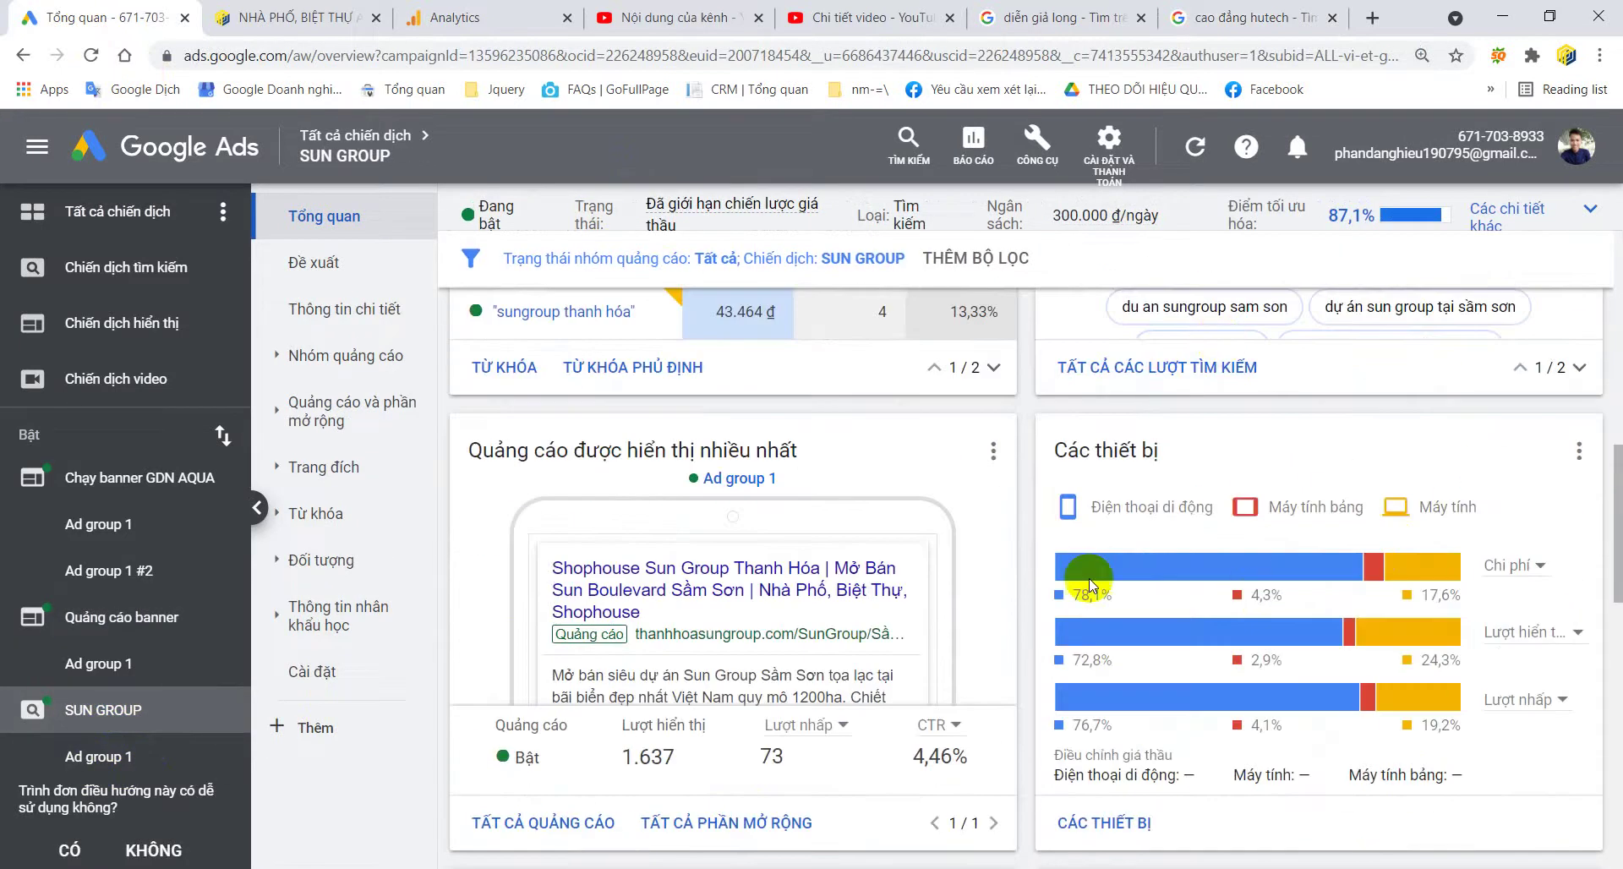
{"action": "left_click", "coordinate": [819, 584]}
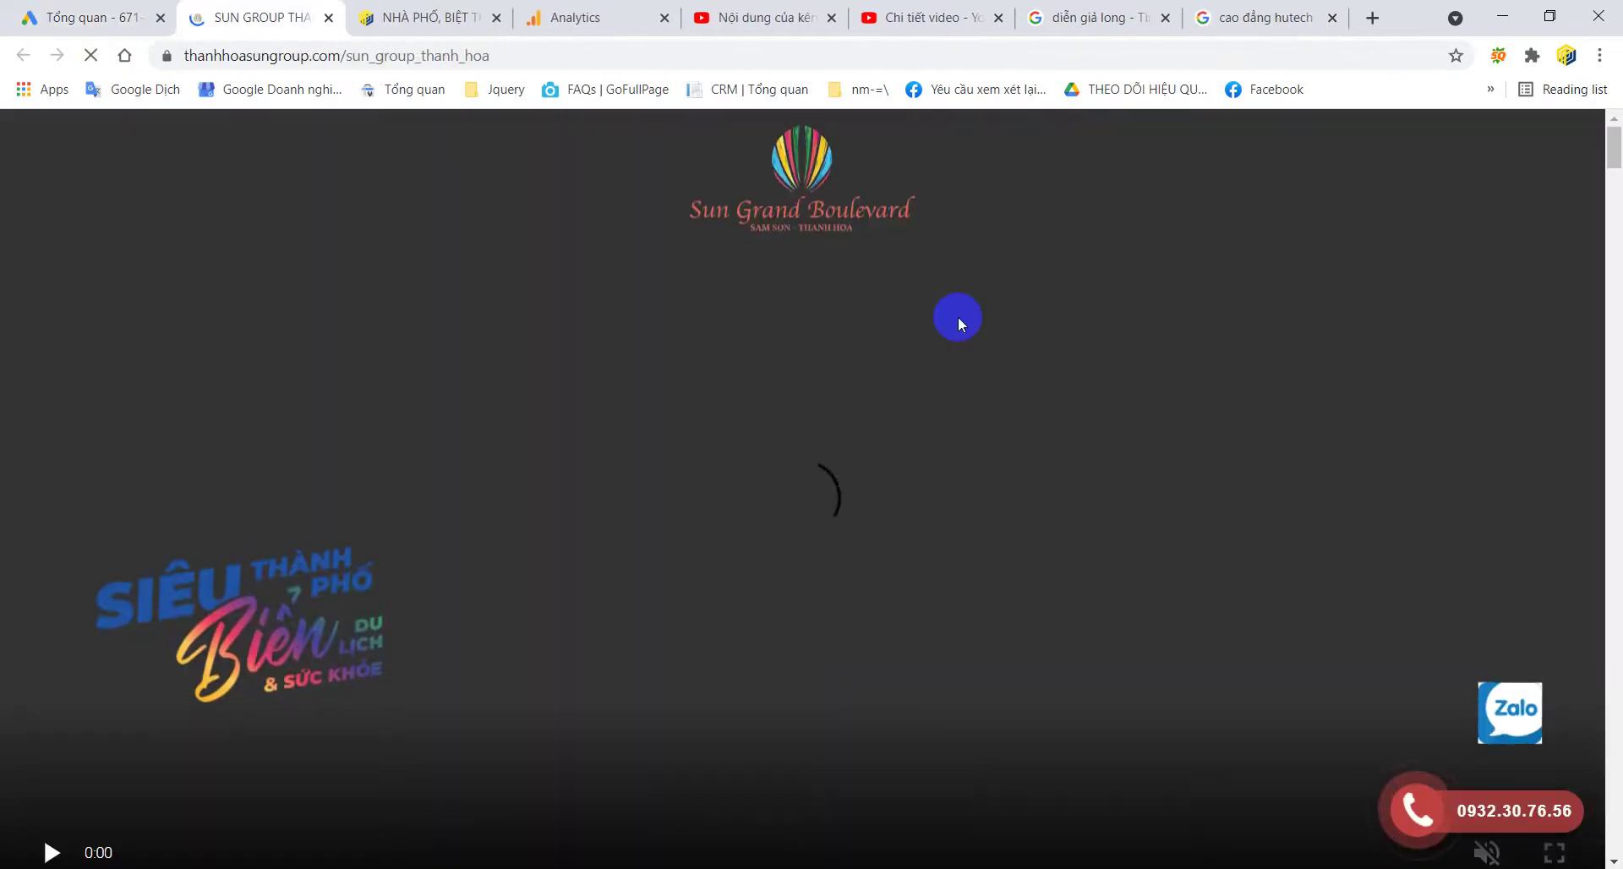
- Check the full text of the most-shown SUN GROUP ad in Google Ads, then return to its landing page
{"action": "left_click", "coordinate": [84, 17]}
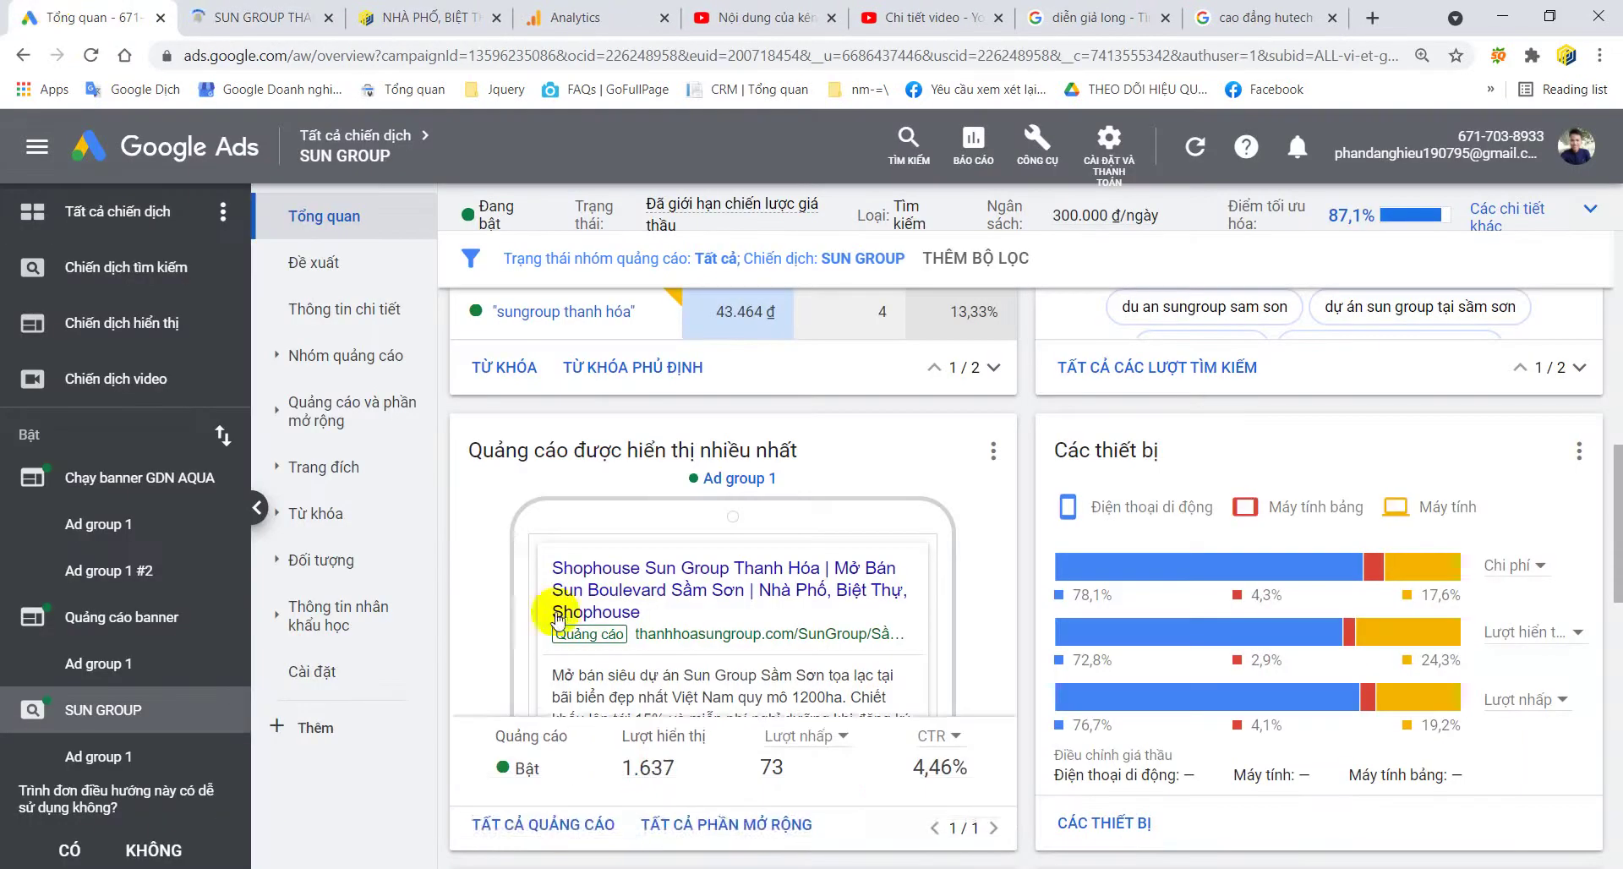
{"action": "mouse_move", "coordinate": [738, 622]}
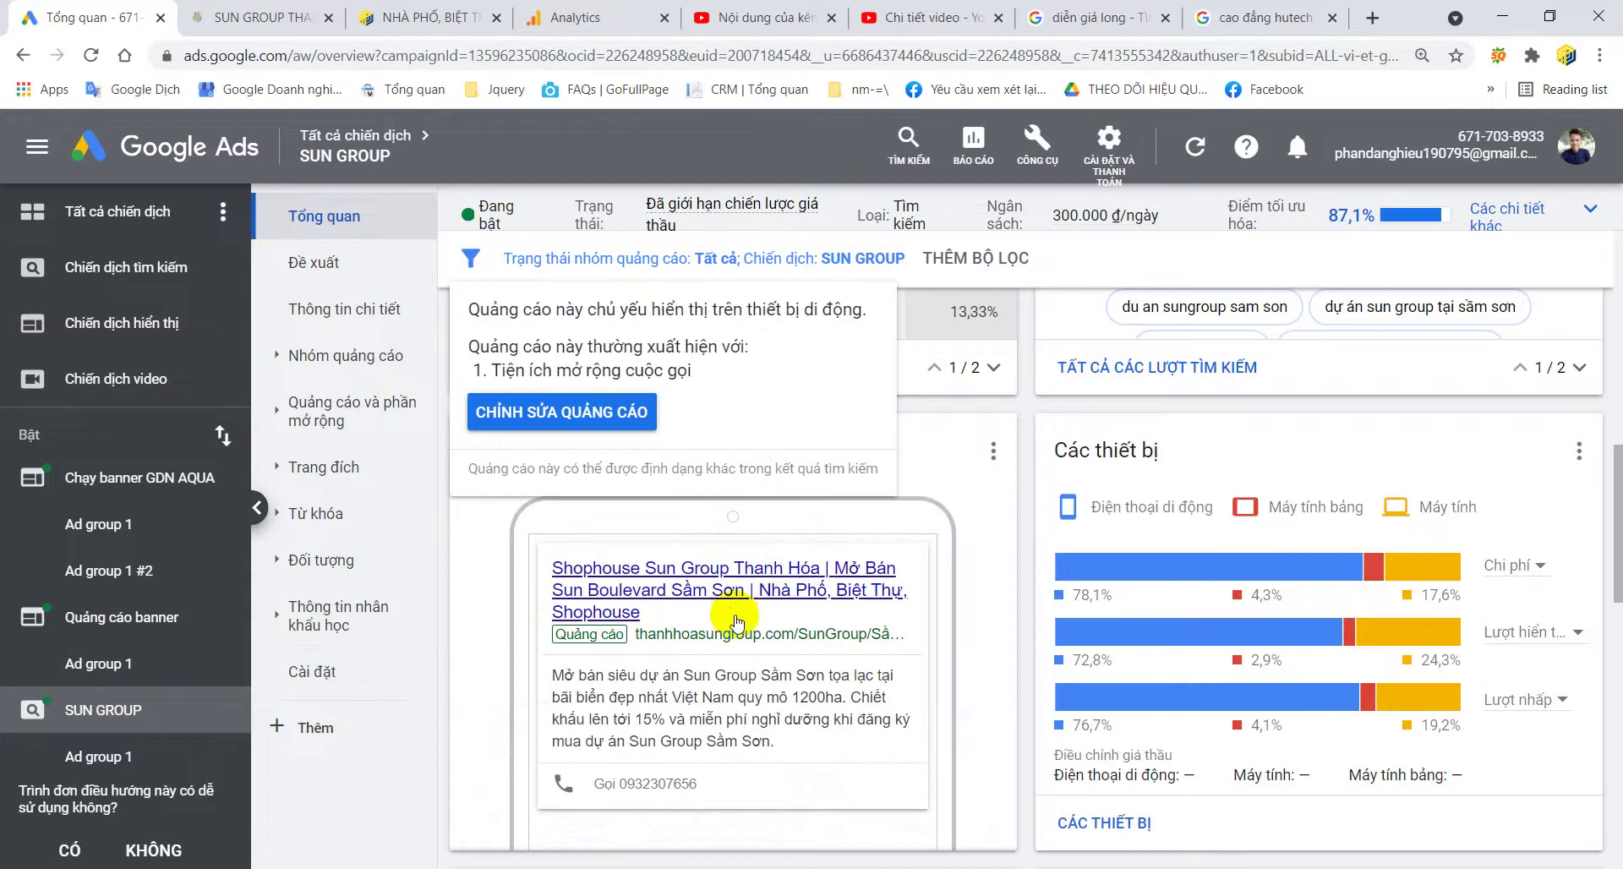
{"action": "left_click", "coordinate": [222, 15]}
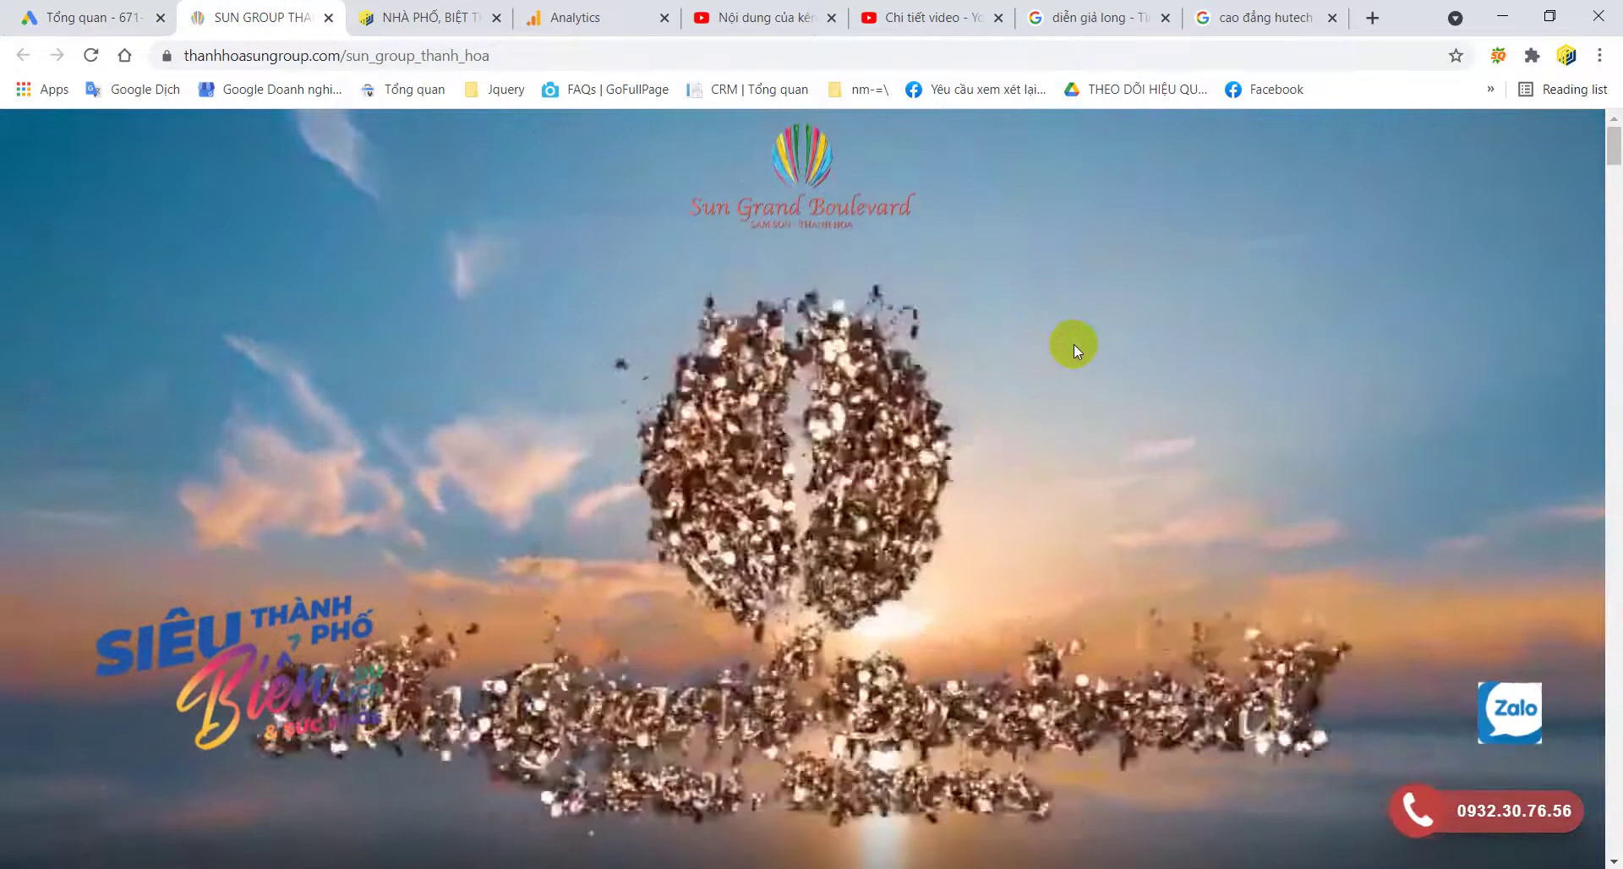
- Examine the project overview and the Sầm Sơn banner on the Sun Group Thanh Hóa landing page
{"action": "scroll", "coordinate": [1073, 343], "scroll_direction": "down", "scroll_amount": 1}
{"action": "scroll", "coordinate": [1074, 343], "scroll_direction": "down", "scroll_amount": 10}
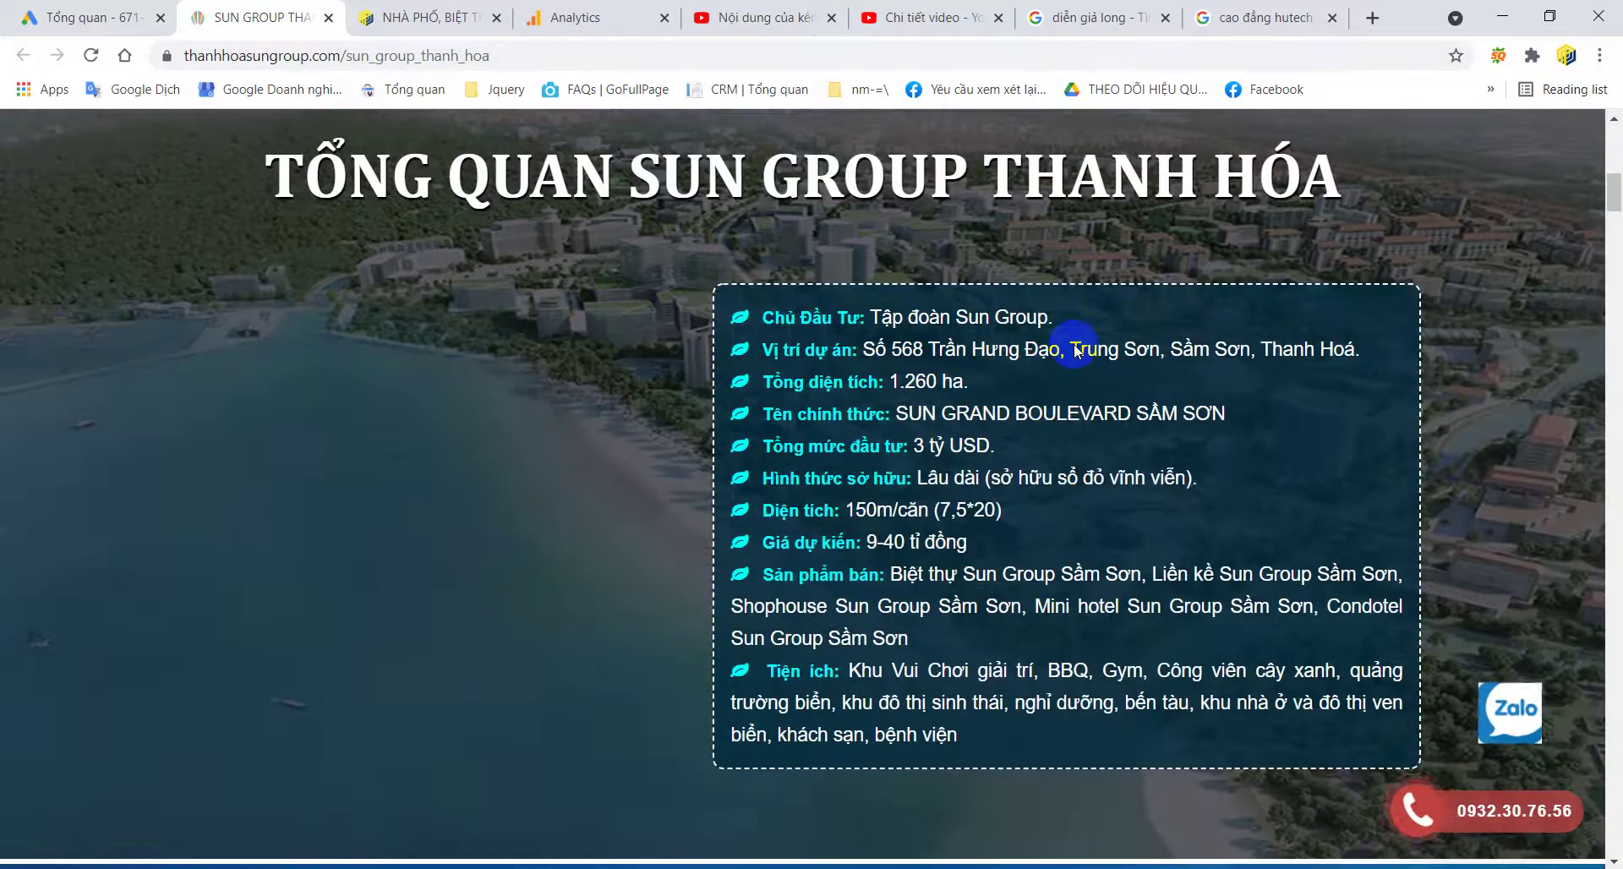
{"action": "scroll", "coordinate": [1073, 347], "scroll_direction": "down", "scroll_amount": 6}
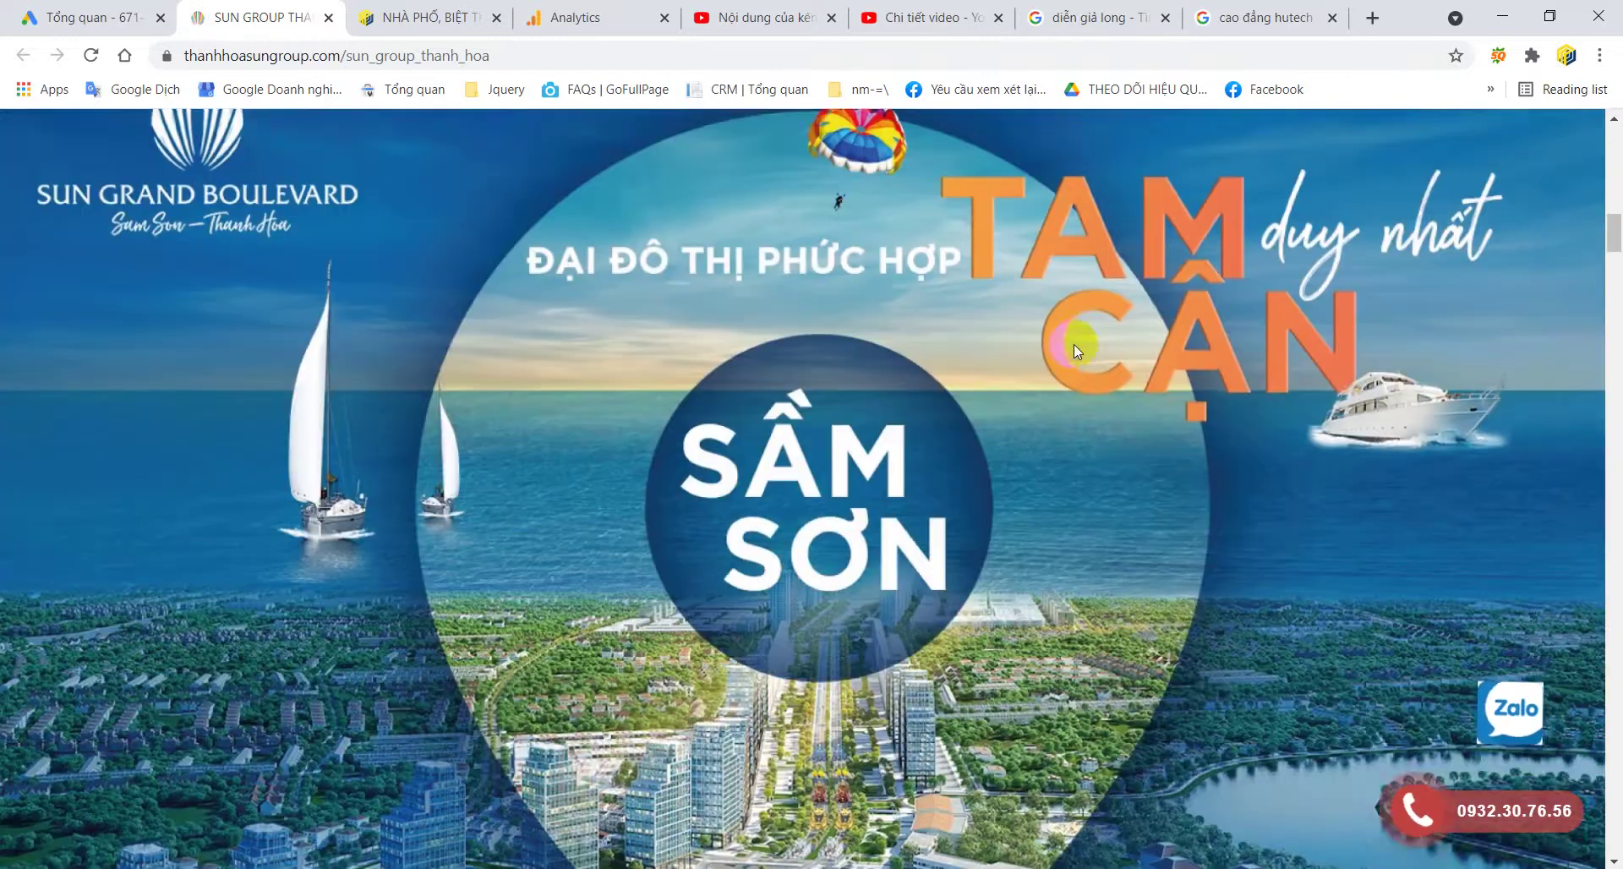
- Review the "Thanh toán dễ dàng" payment terms, master-plan image and incentive cards on the Sun Group page
{"action": "scroll", "coordinate": [1073, 343], "scroll_direction": "down", "scroll_amount": 12}
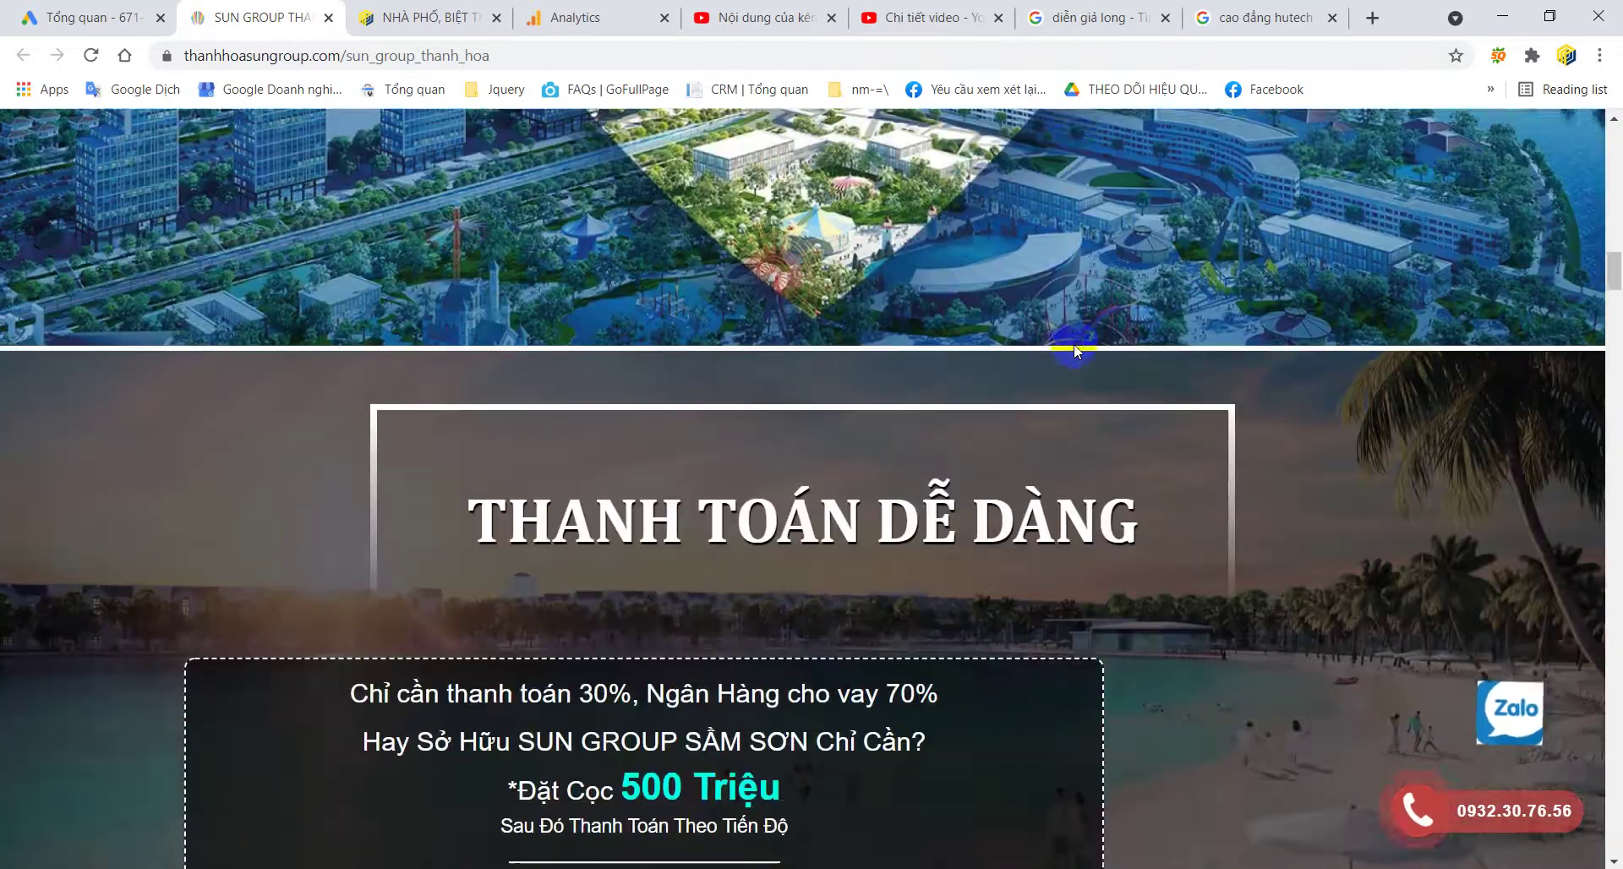
{"action": "scroll", "coordinate": [1073, 344], "scroll_direction": "up", "scroll_amount": 2}
{"action": "scroll", "coordinate": [1074, 343], "scroll_direction": "down", "scroll_amount": 11}
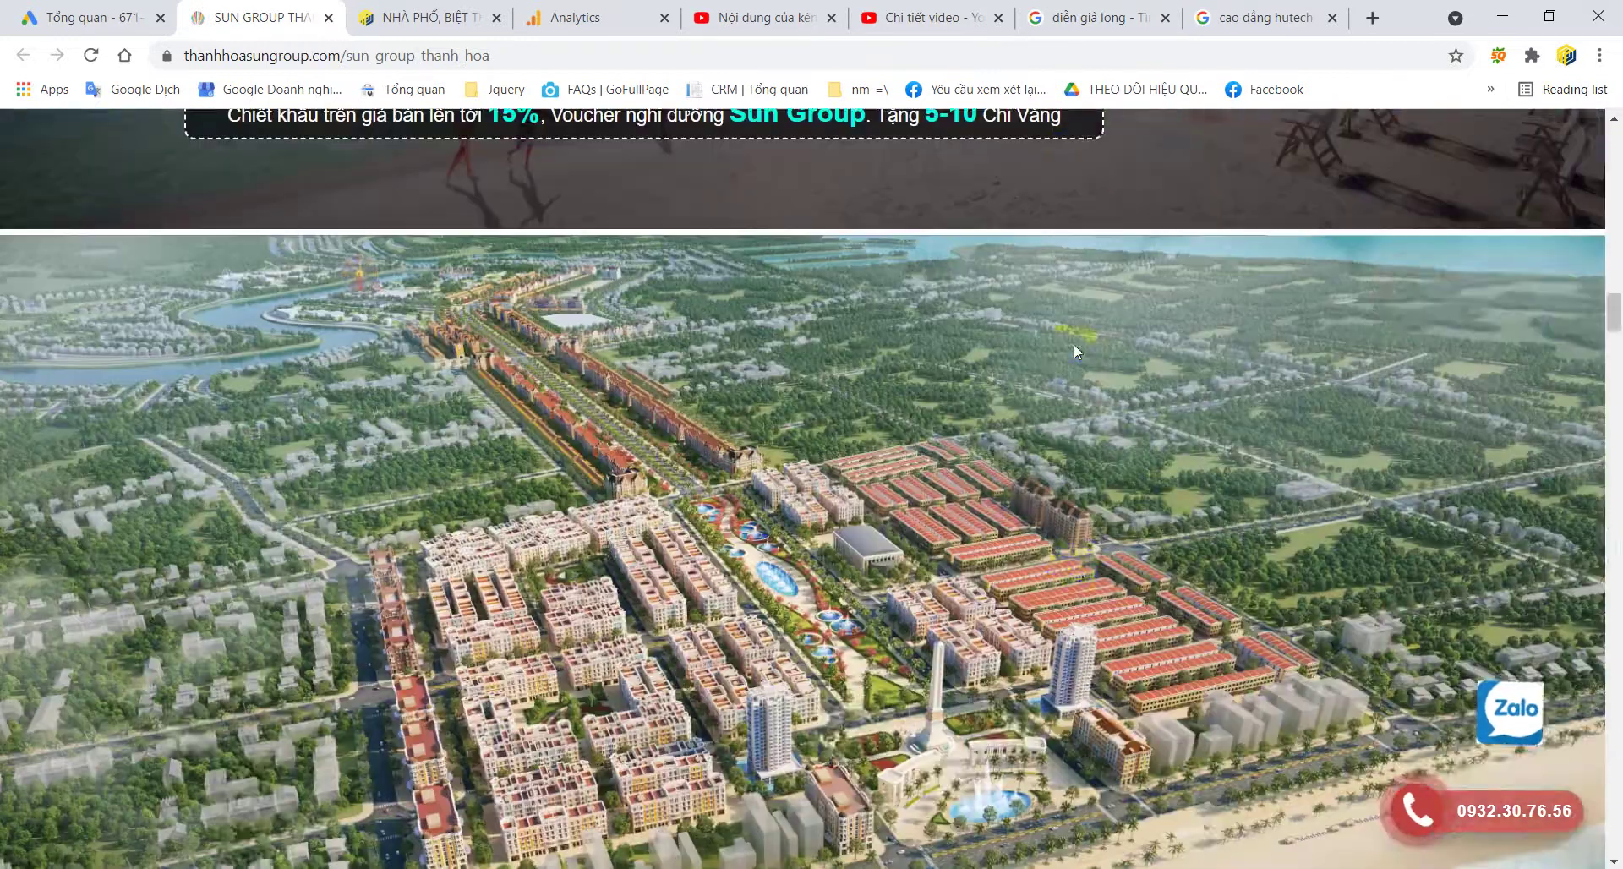
{"action": "scroll", "coordinate": [1074, 344], "scroll_direction": "down", "scroll_amount": 10}
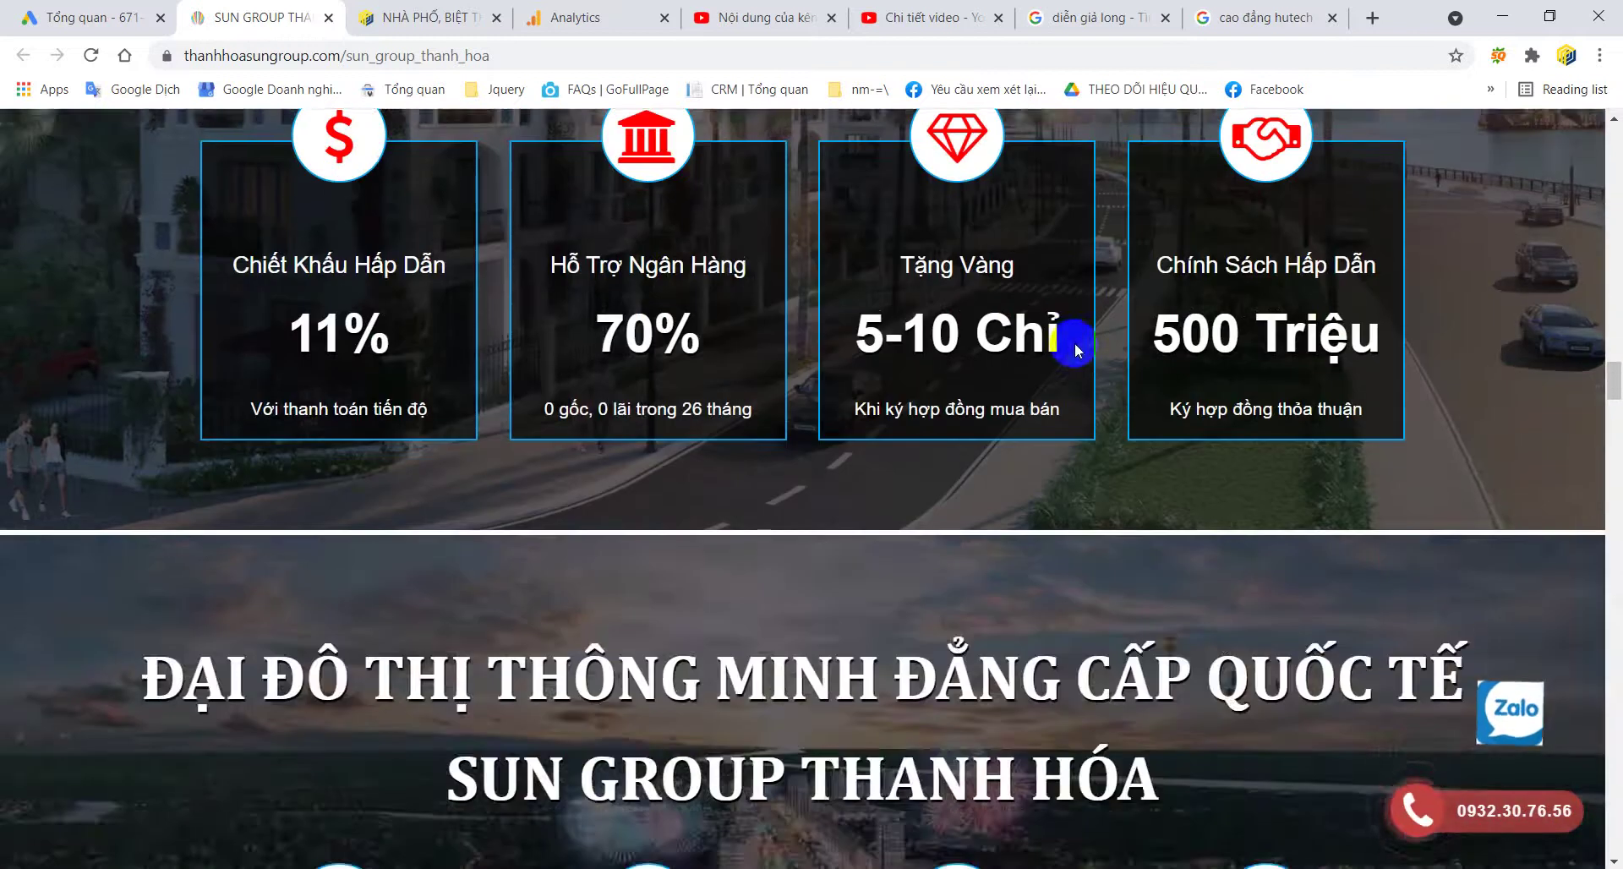
{"action": "scroll", "coordinate": [1076, 347], "scroll_direction": "up", "scroll_amount": 5}
{"action": "scroll", "coordinate": [1073, 343], "scroll_direction": "down", "scroll_amount": 10}
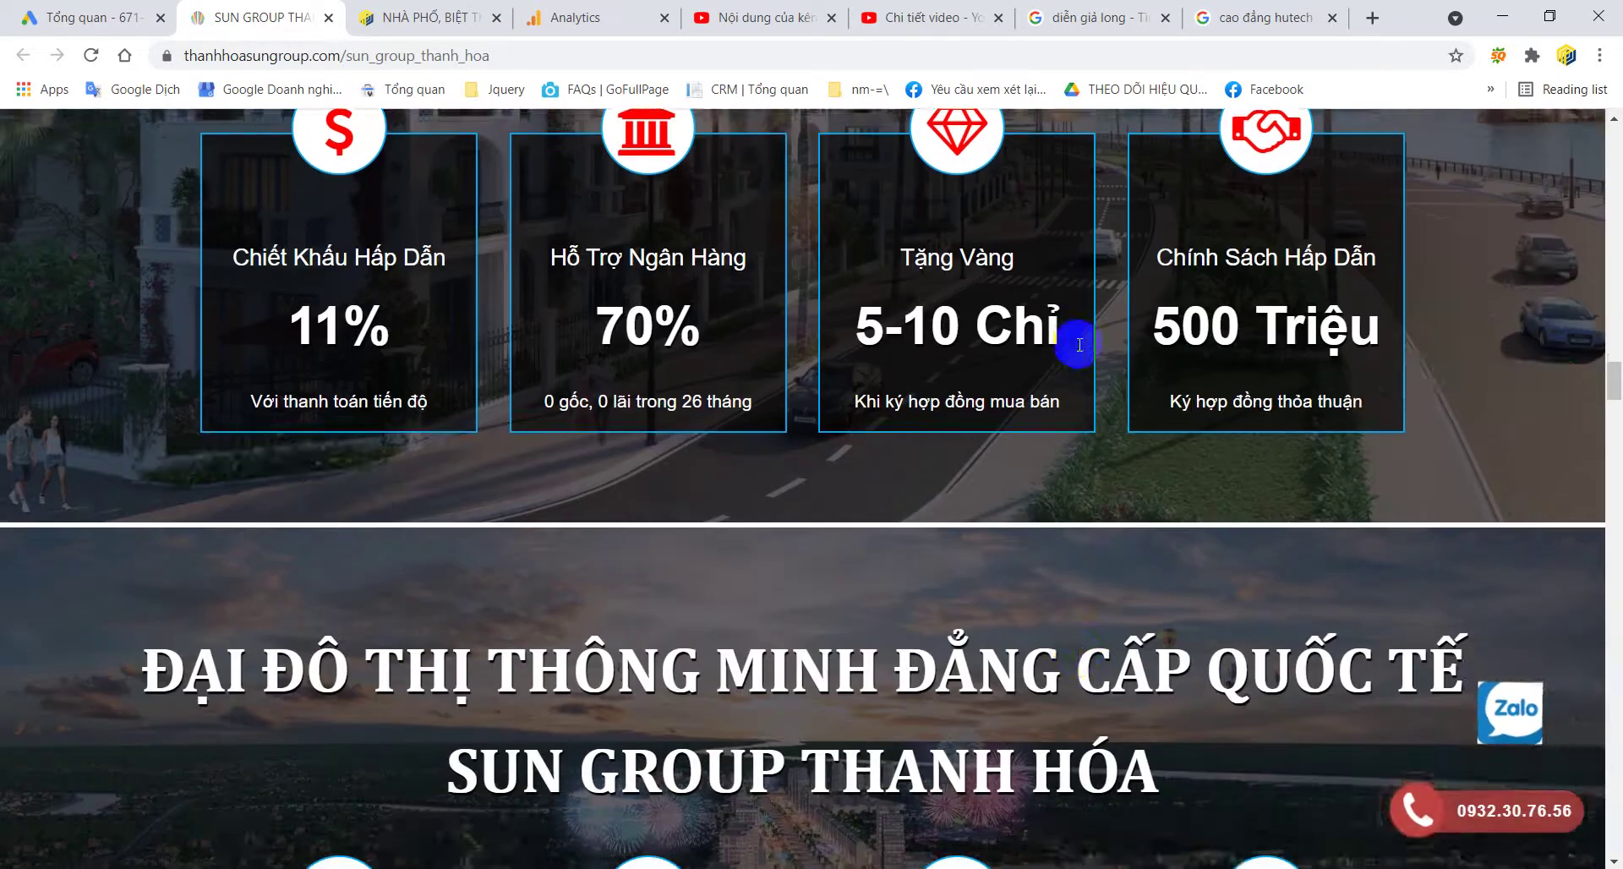
- Review the property price cards and the "Hợp đồng trực tiếp Sun Group" payment schedule, highlighting its list of instalments
{"action": "scroll", "coordinate": [1079, 343], "scroll_direction": "down", "scroll_amount": 10}
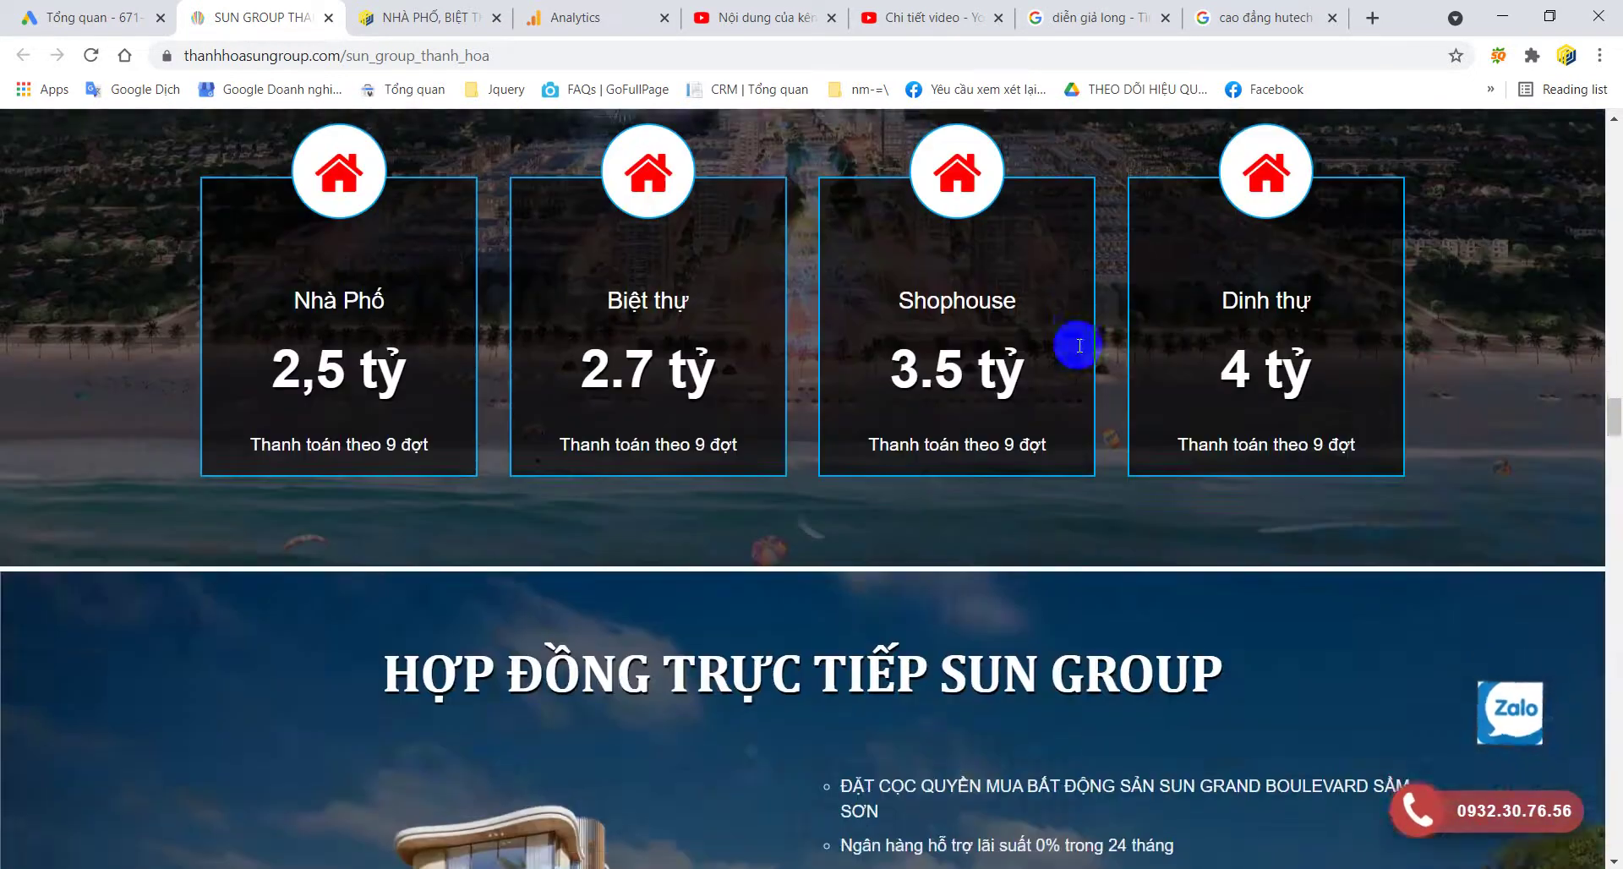
{"action": "scroll", "coordinate": [1079, 345], "scroll_direction": "up", "scroll_amount": 1}
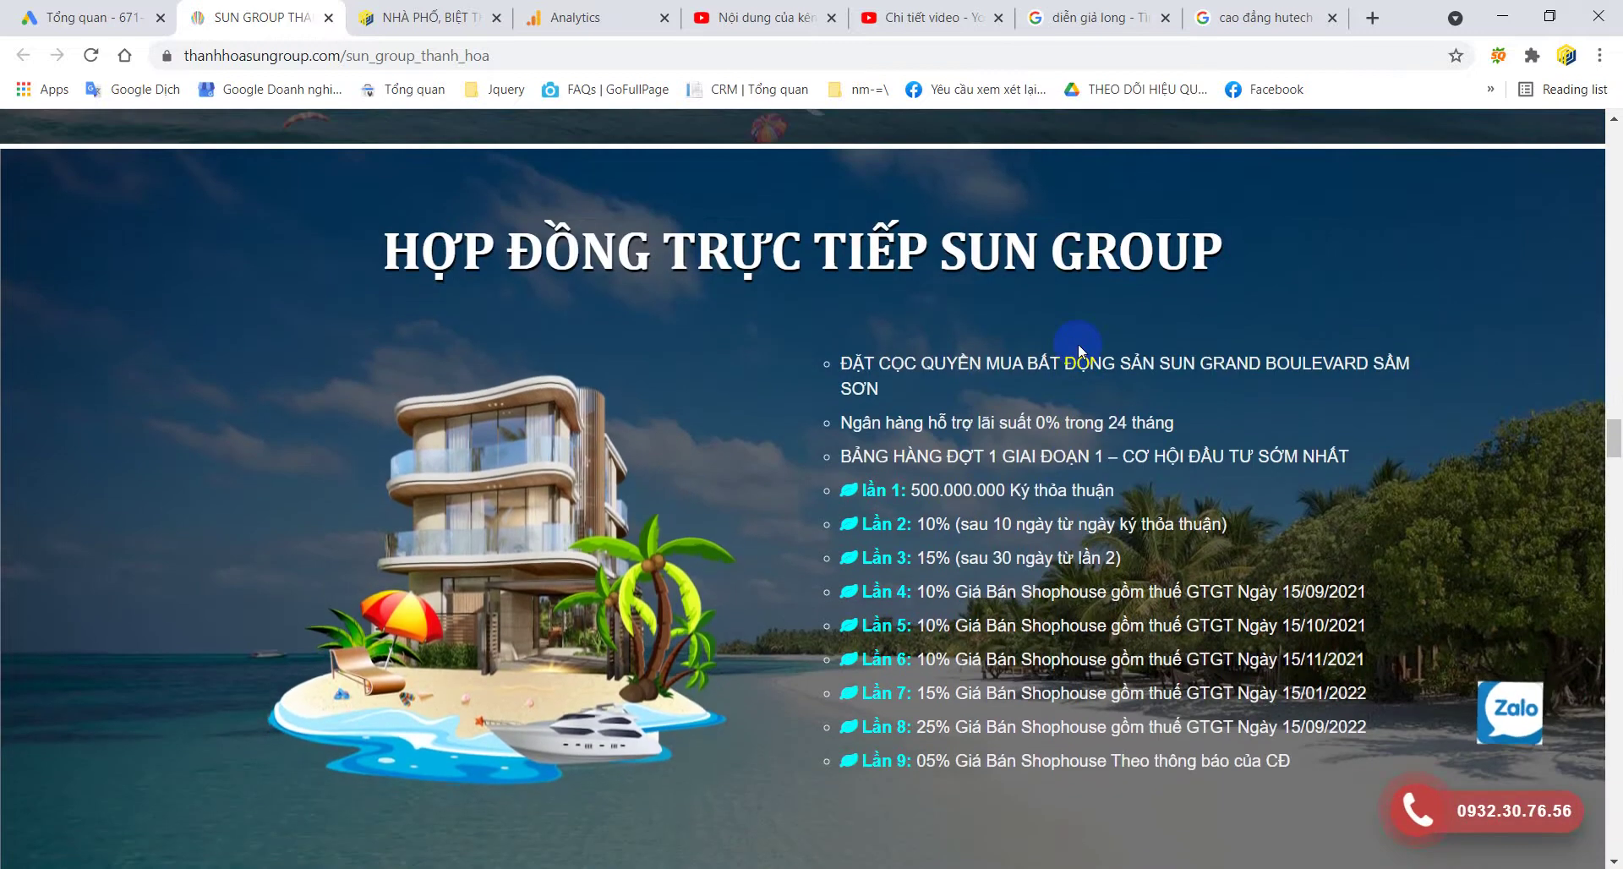
{"action": "left_click_drag", "start_coordinate": [838, 359], "coordinate": [1239, 660]}
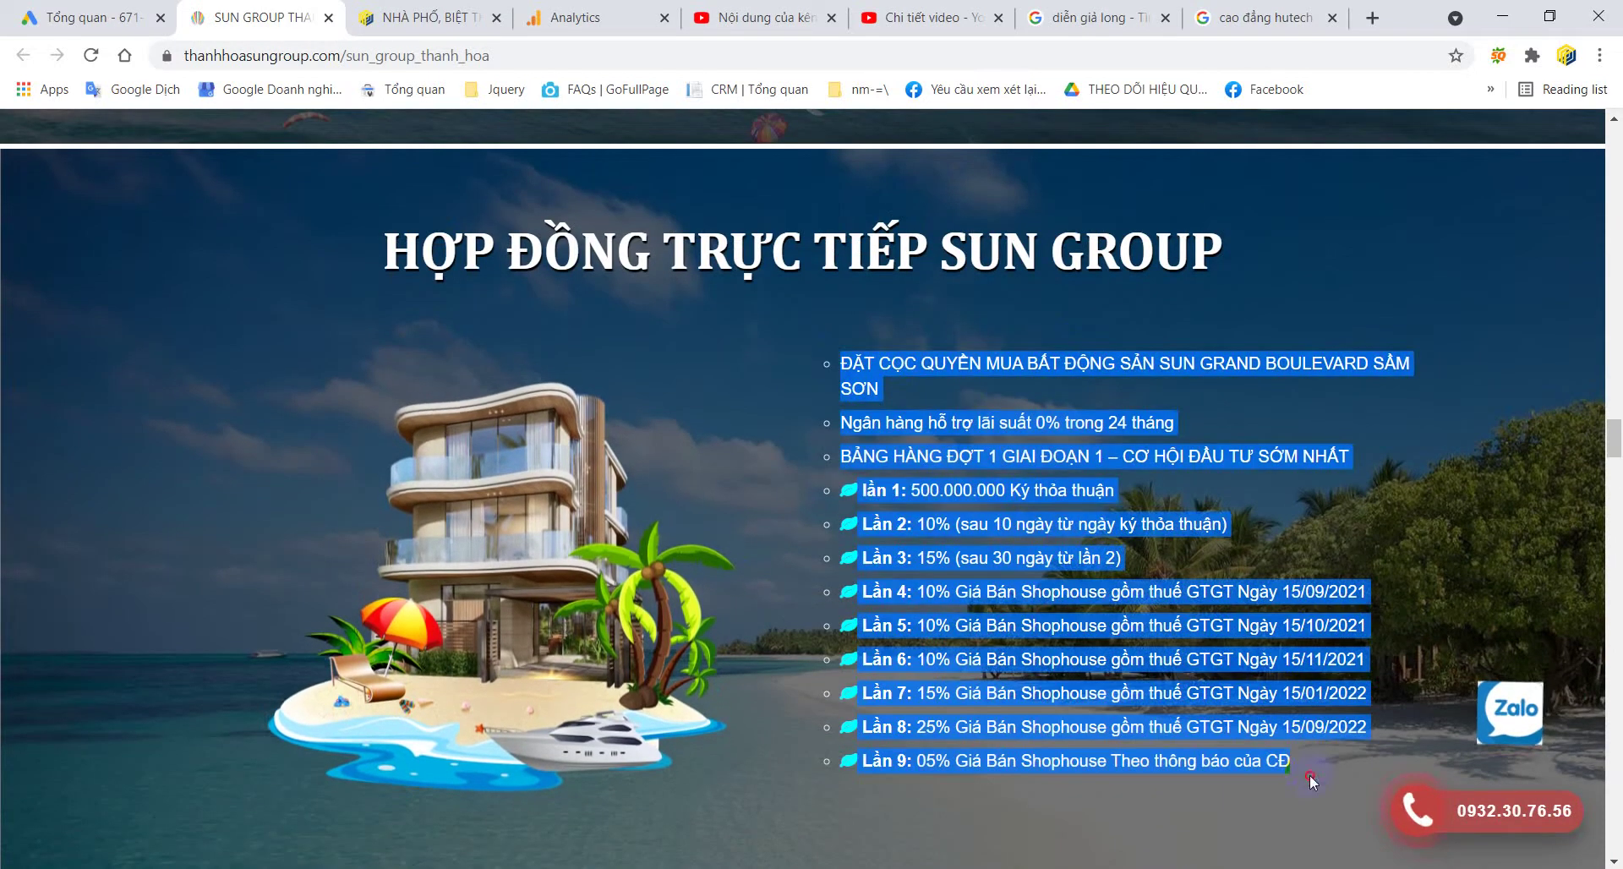
{"action": "left_click", "coordinate": [1194, 510]}
{"action": "scroll", "coordinate": [1193, 510], "scroll_direction": "down", "scroll_amount": 1}
{"action": "scroll", "coordinate": [1194, 510], "scroll_direction": "down", "scroll_amount": 7}
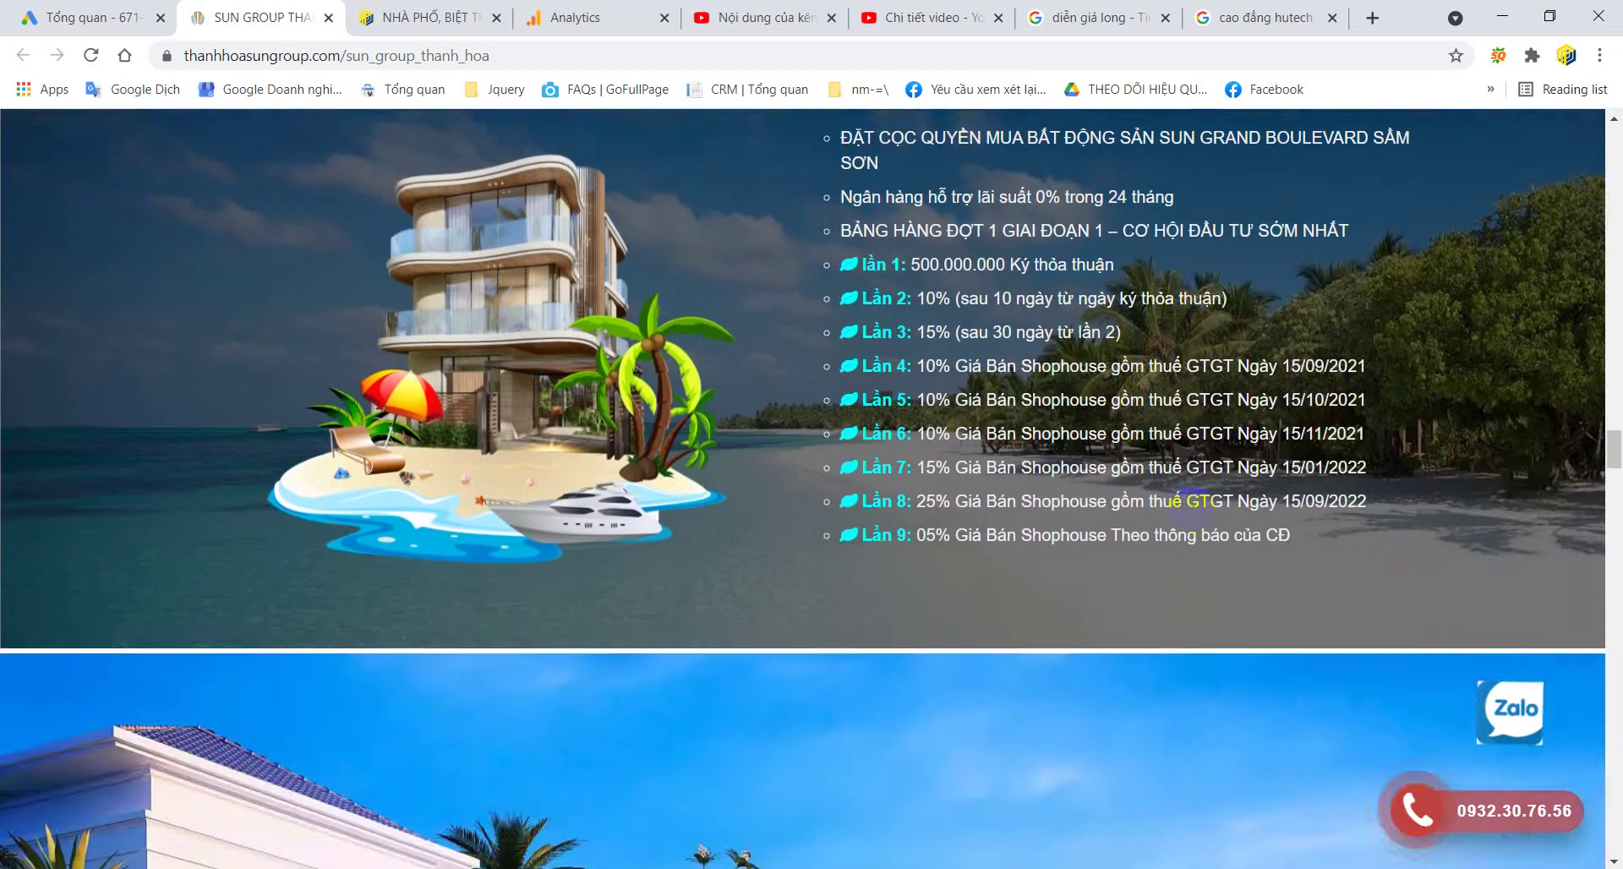
- Examine the Thanh Hóa market overview text on natural features, economy and tourism potential beside the Sầm Sơn banner
{"action": "scroll", "coordinate": [1185, 505], "scroll_direction": "down", "scroll_amount": 7}
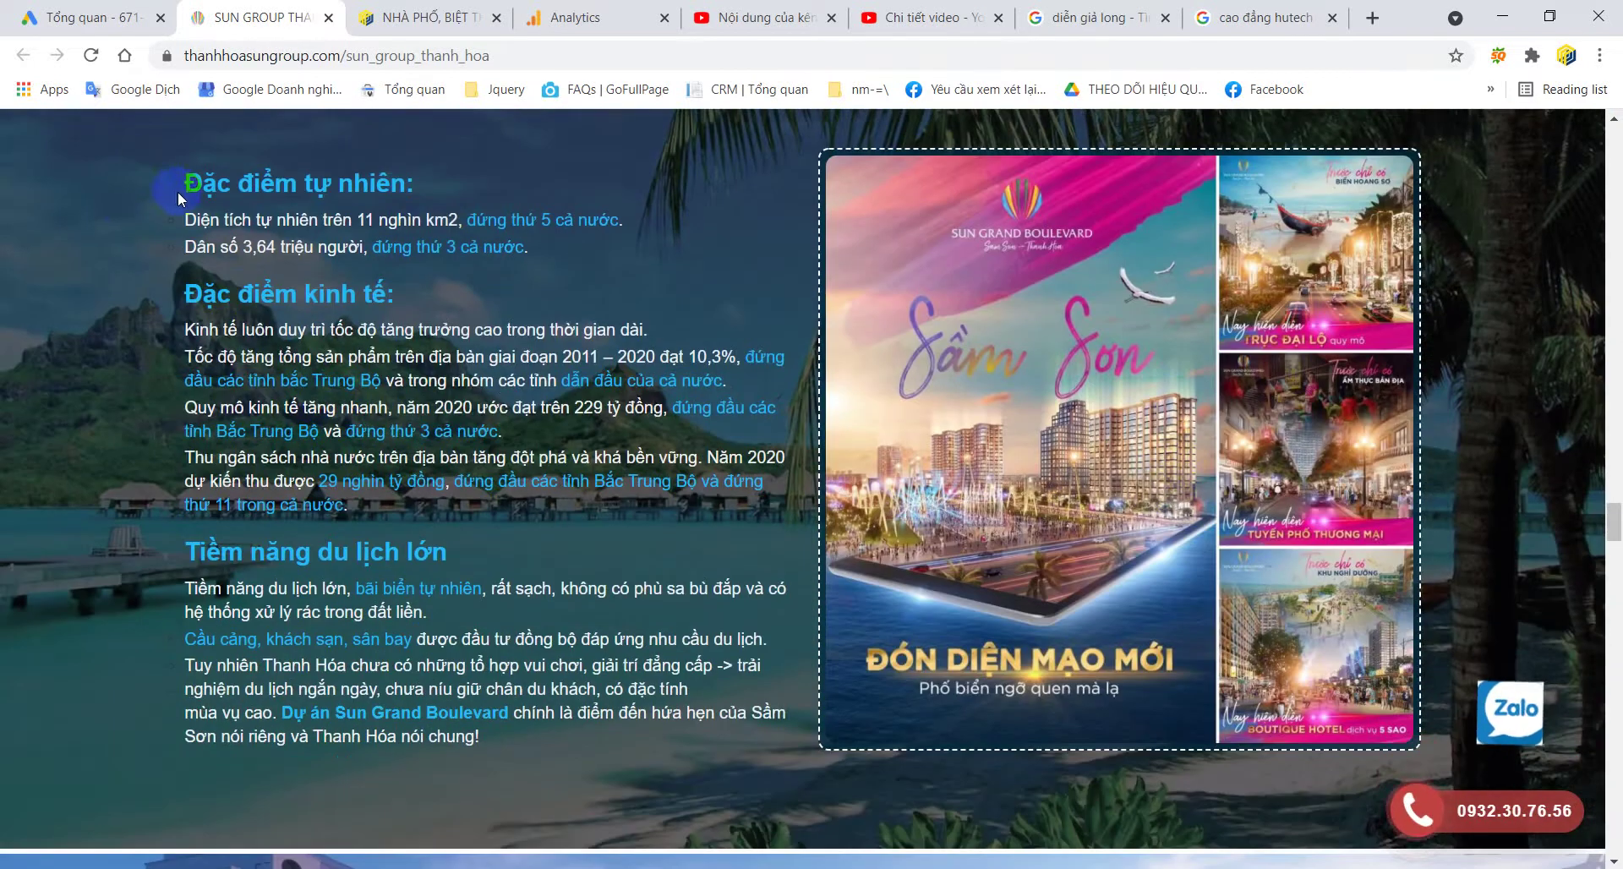
{"action": "left_click_drag", "start_coordinate": [178, 191], "coordinate": [524, 748]}
{"action": "left_click", "coordinate": [530, 745]}
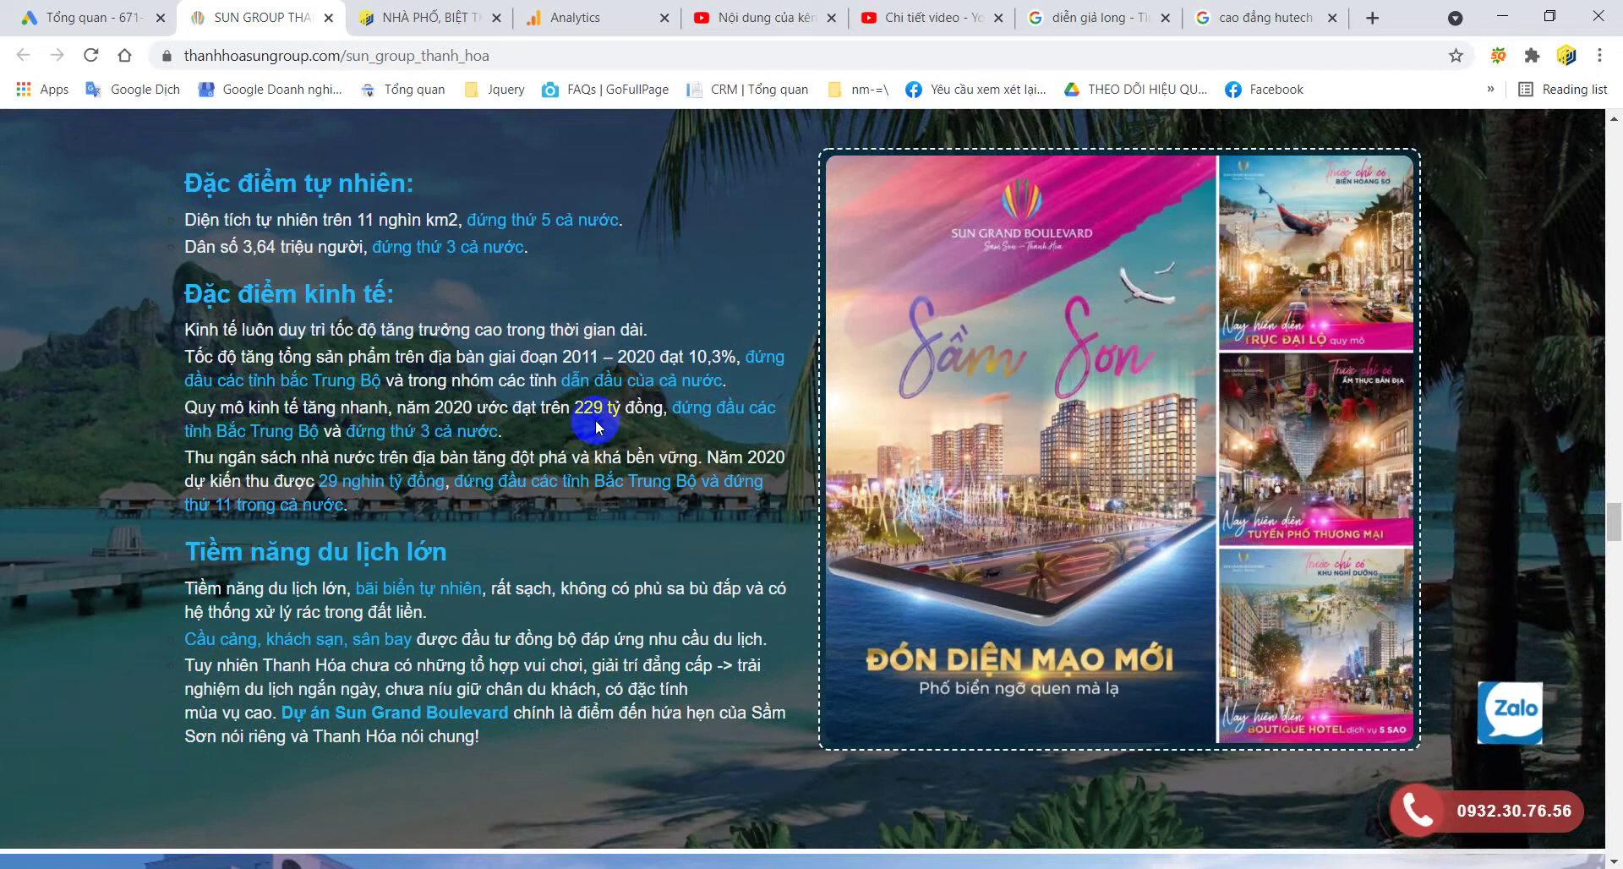
{"action": "triple_click", "coordinate": [652, 386]}
{"action": "left_click", "coordinate": [669, 382]}
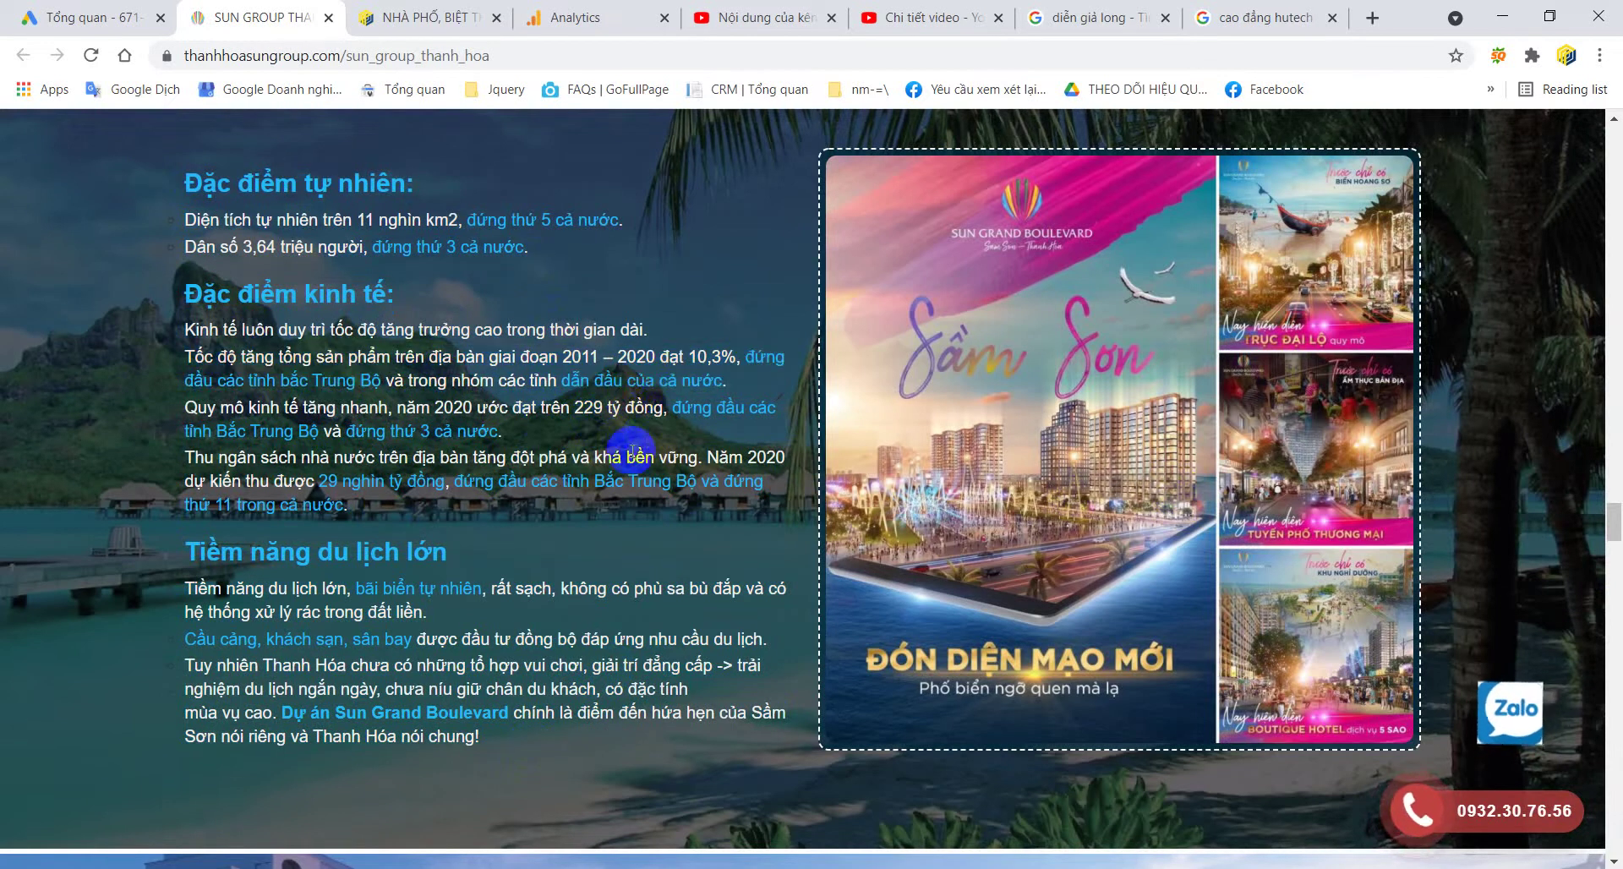
- Review the offers in the "Ưu đãi & tư vấn ngay" box together with the city rendering behind it
{"action": "scroll", "coordinate": [643, 414], "scroll_direction": "down", "scroll_amount": 10}
{"action": "scroll", "coordinate": [650, 446], "scroll_direction": "down", "scroll_amount": 3}
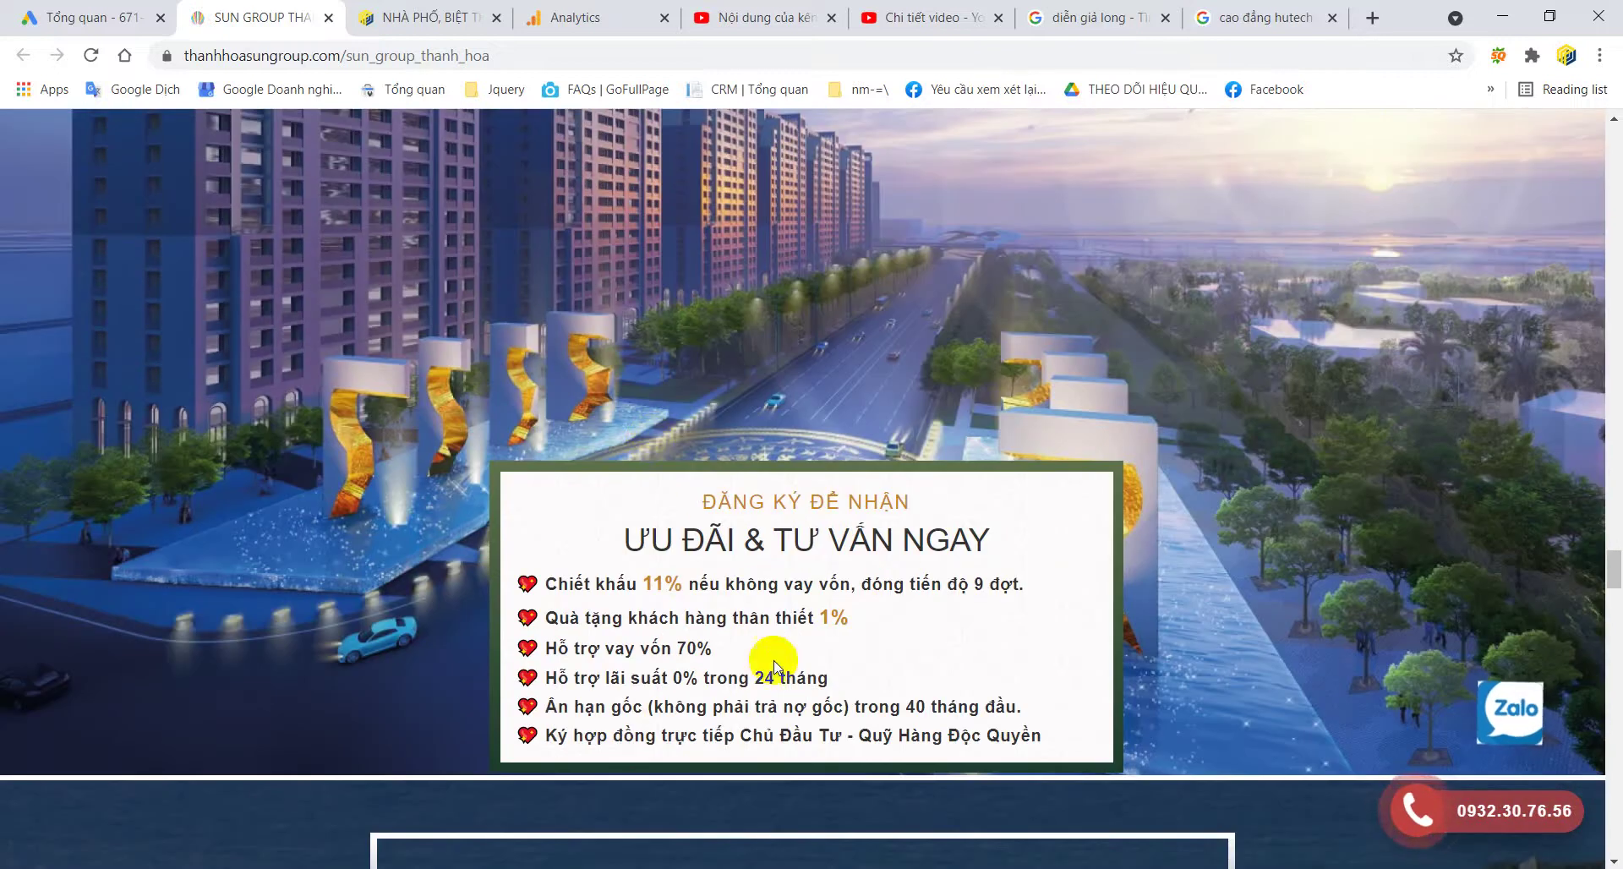
{"action": "left_click_drag", "start_coordinate": [1044, 735], "coordinate": [526, 583]}
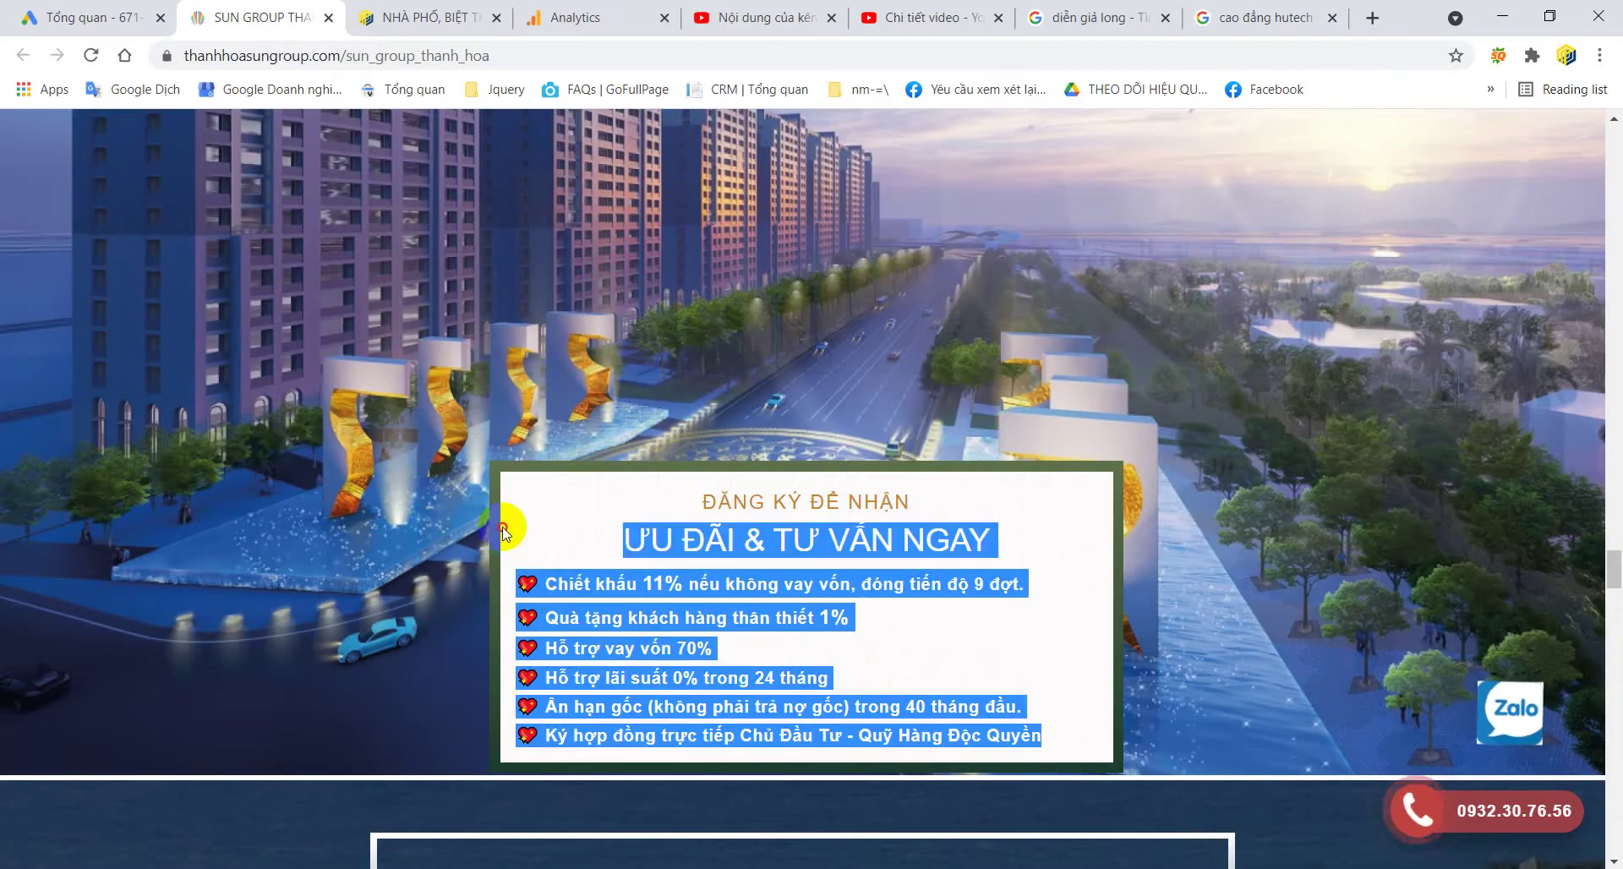
{"action": "left_click", "coordinate": [586, 533]}
{"action": "scroll", "coordinate": [587, 532], "scroll_direction": "up", "scroll_amount": 1}
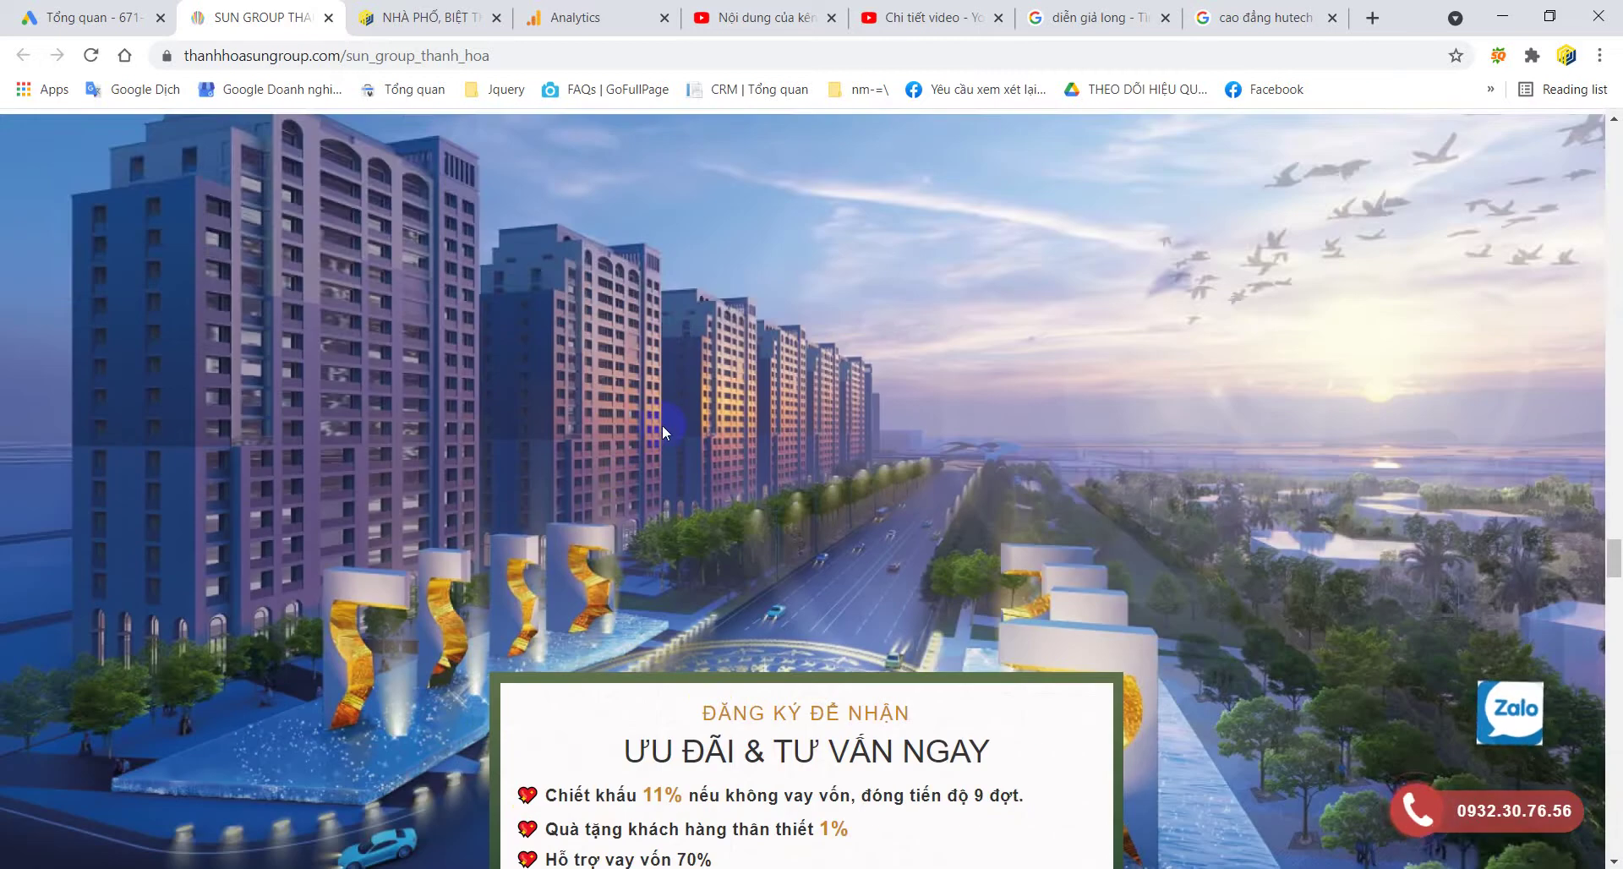
{"action": "scroll", "coordinate": [662, 425], "scroll_direction": "up", "scroll_amount": 3}
{"action": "scroll", "coordinate": [826, 424], "scroll_direction": "down", "scroll_amount": 4}
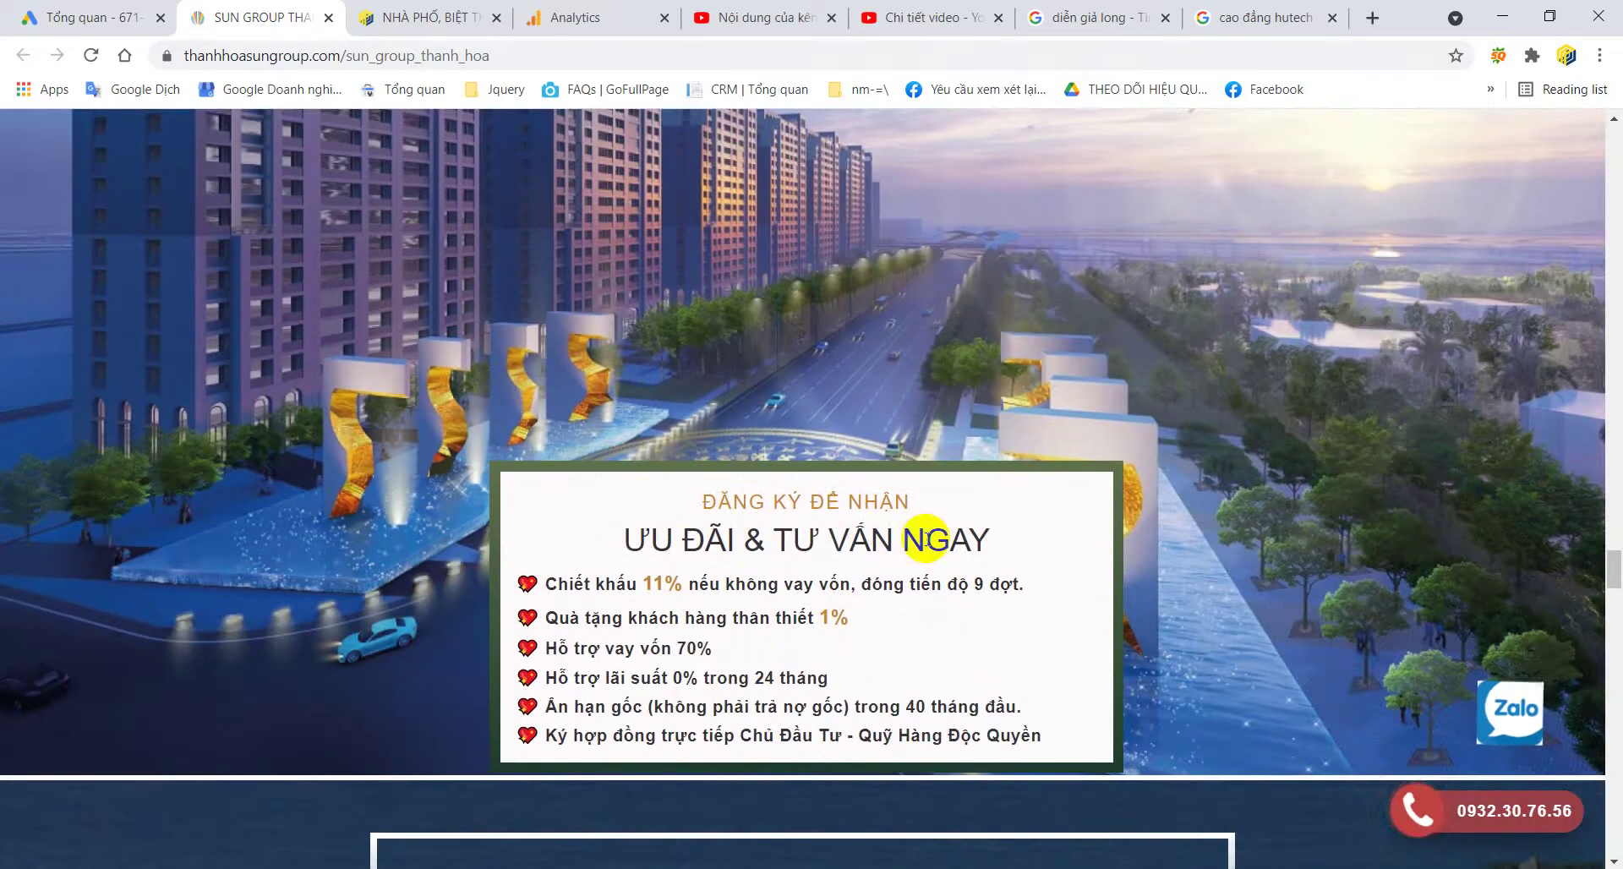
- Highlight the discount, gift and loan-support lines in the "Ưu đãi & tư vấn ngay" box against its background image
{"action": "left_click_drag", "start_coordinate": [1041, 744], "coordinate": [495, 553]}
{"action": "left_click", "coordinate": [525, 453]}
{"action": "scroll", "coordinate": [489, 424], "scroll_direction": "up", "scroll_amount": 4}
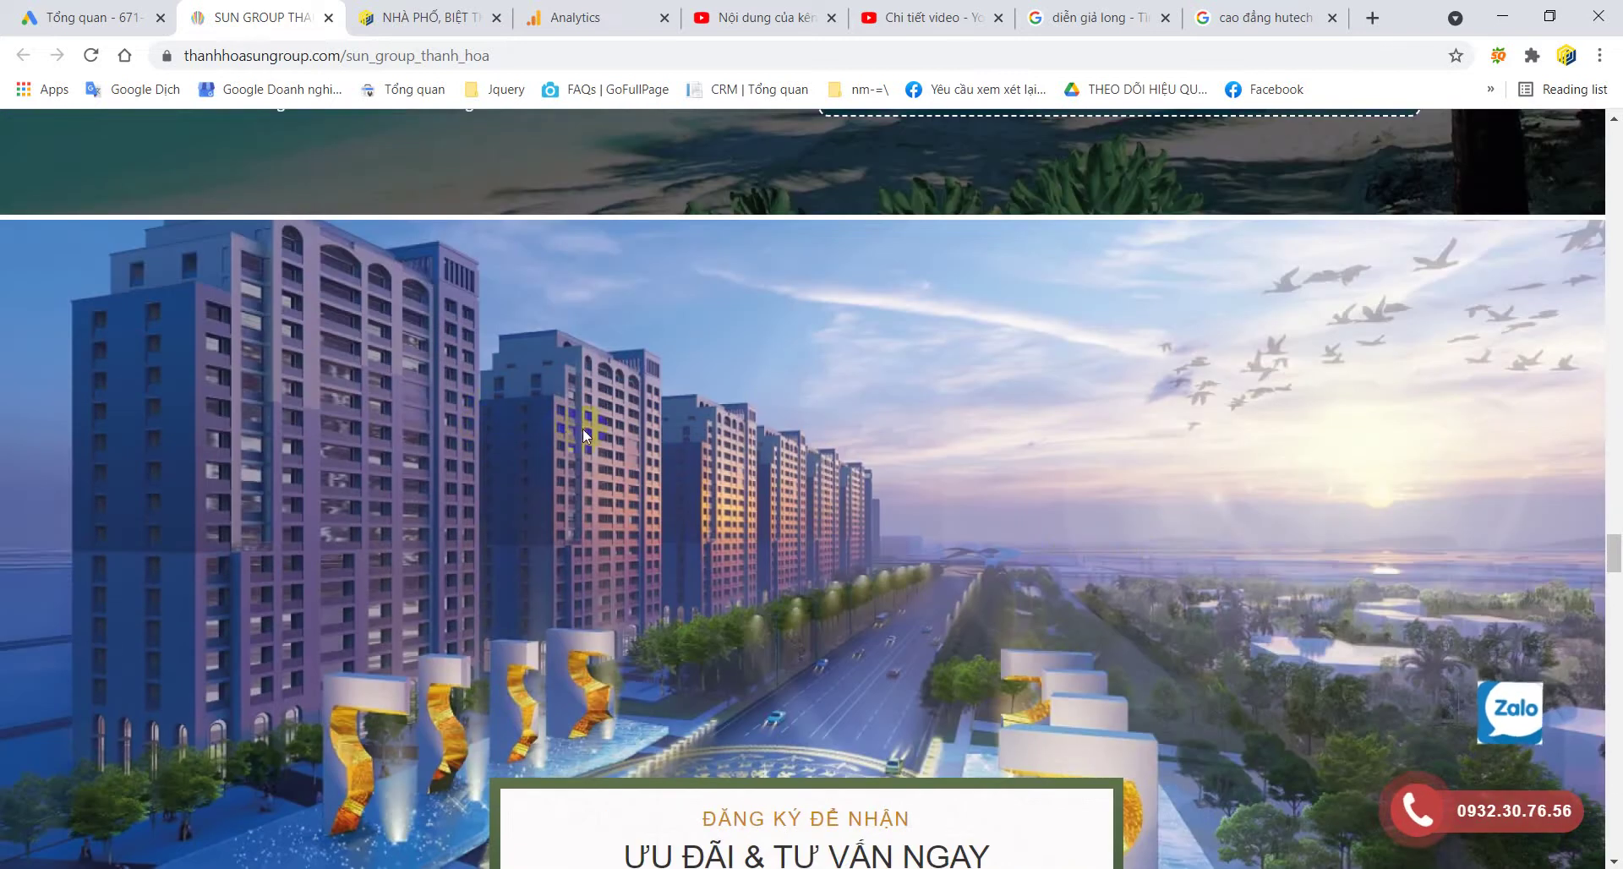
{"action": "scroll", "coordinate": [590, 414], "scroll_direction": "down", "scroll_amount": 1}
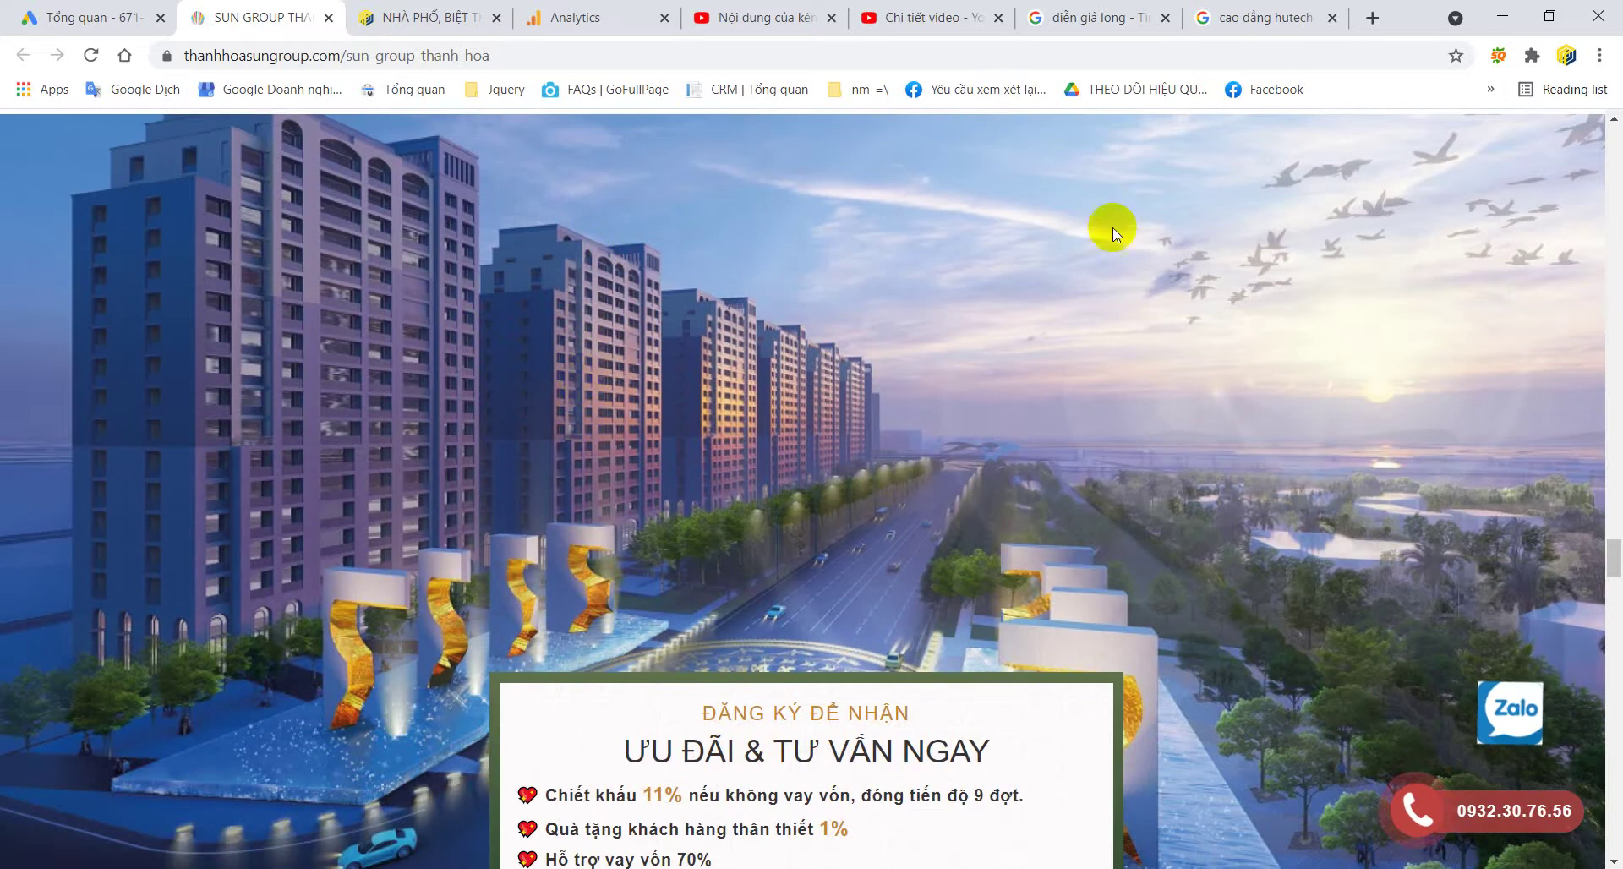
{"action": "scroll", "coordinate": [859, 388], "scroll_direction": "down", "scroll_amount": 3}
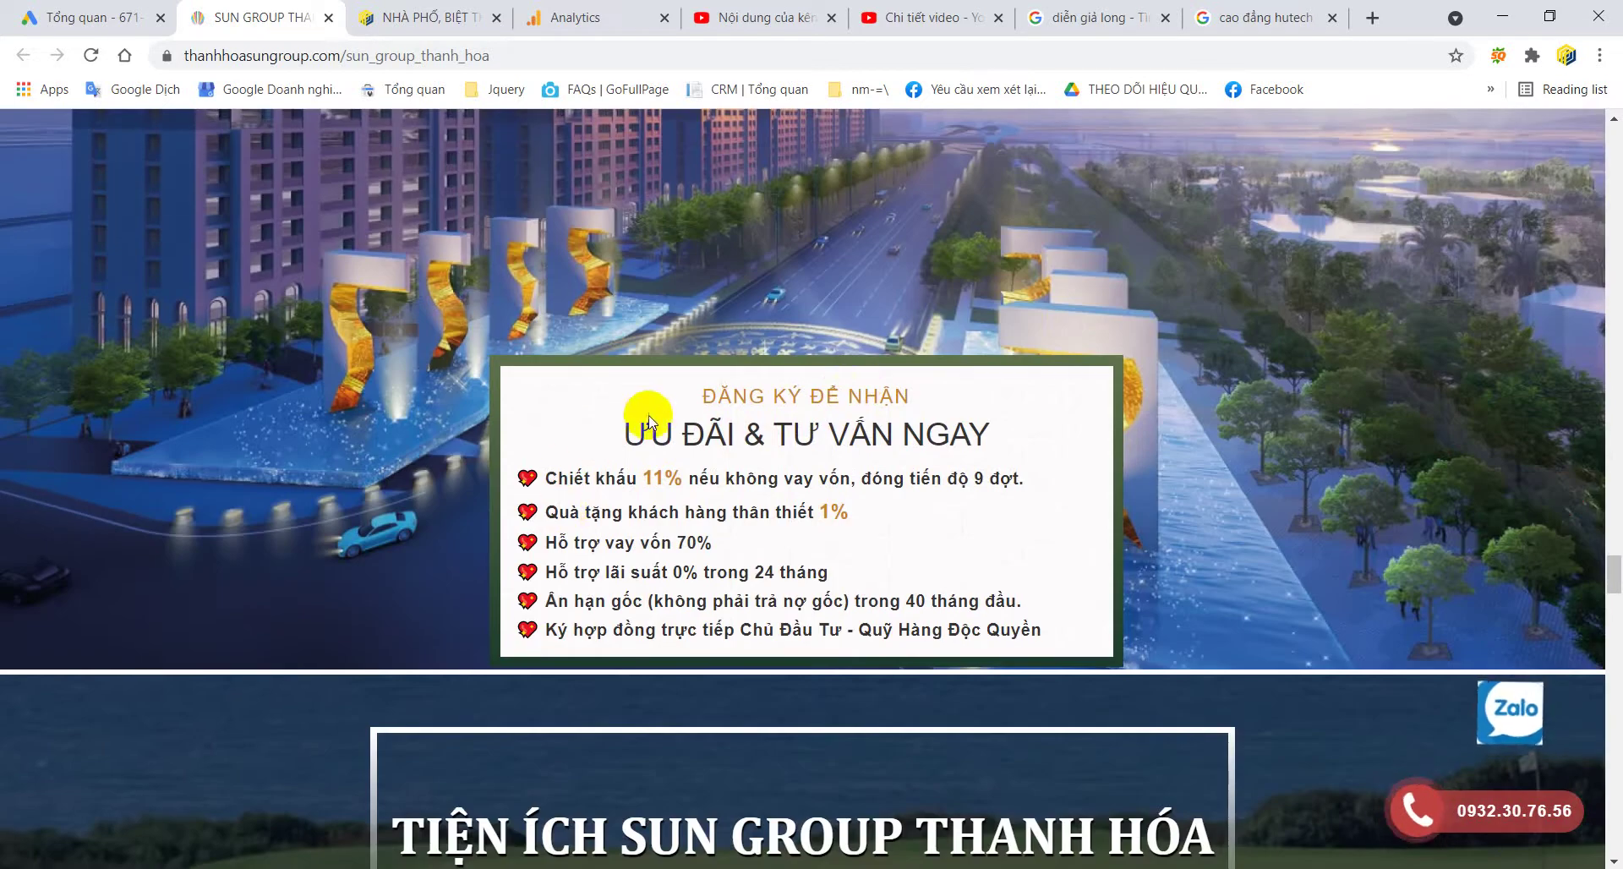
{"action": "left_click_drag", "start_coordinate": [547, 478], "coordinate": [1071, 626]}
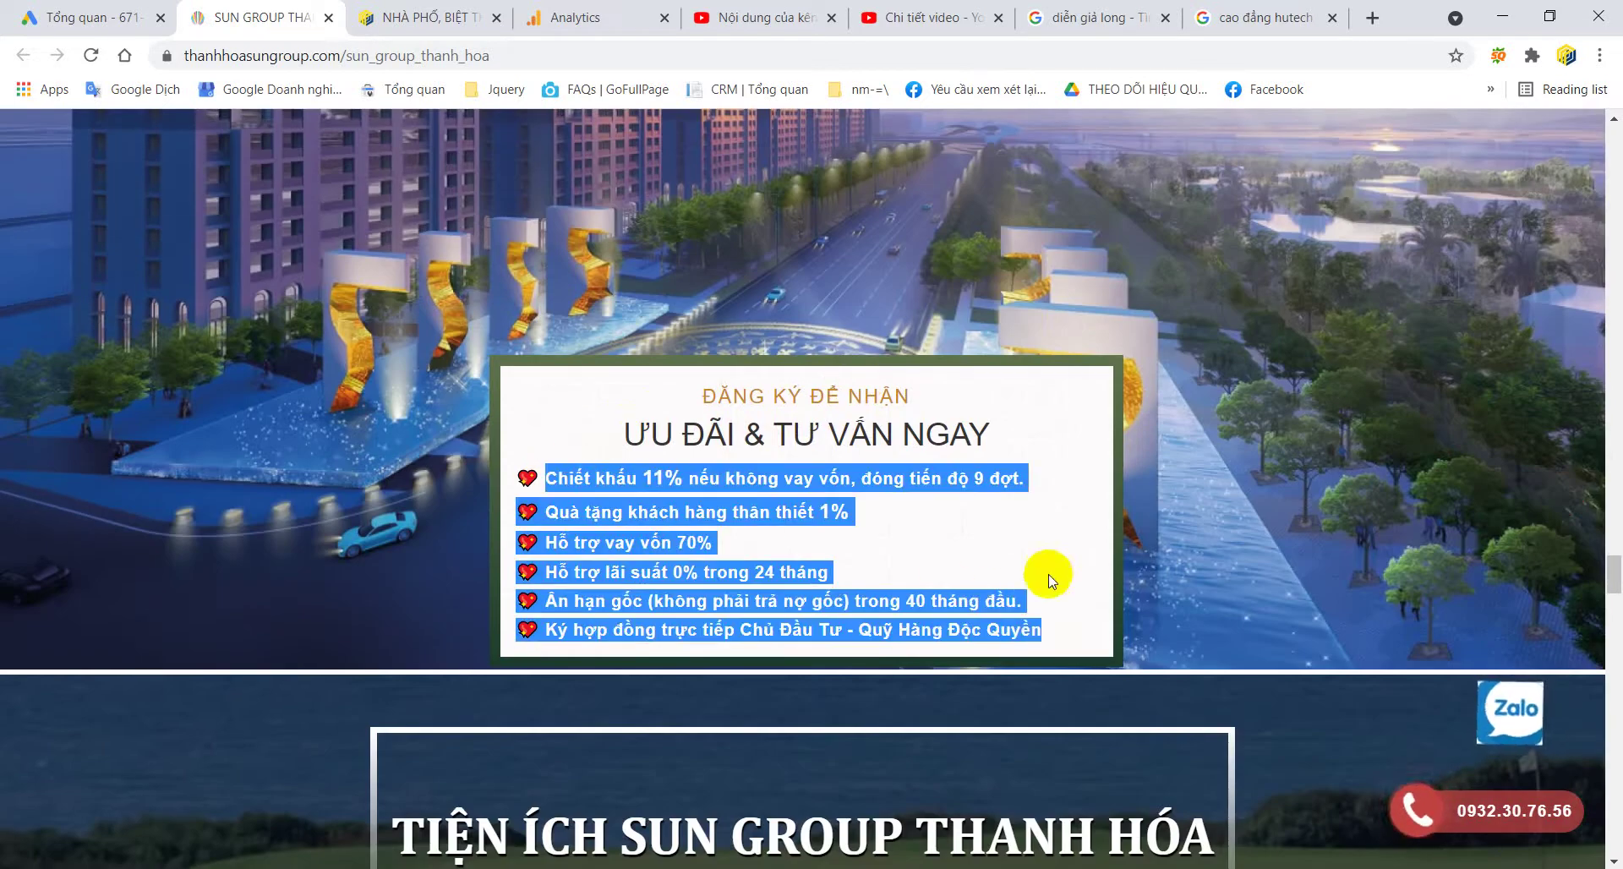
- Compare the full-width villa image section with the city rendering, then highlight the "Ưu đãi & tư vấn ngay" heading
{"action": "scroll", "coordinate": [790, 581], "scroll_direction": "up", "scroll_amount": 4}
{"action": "scroll", "coordinate": [967, 466], "scroll_direction": "up", "scroll_amount": 10}
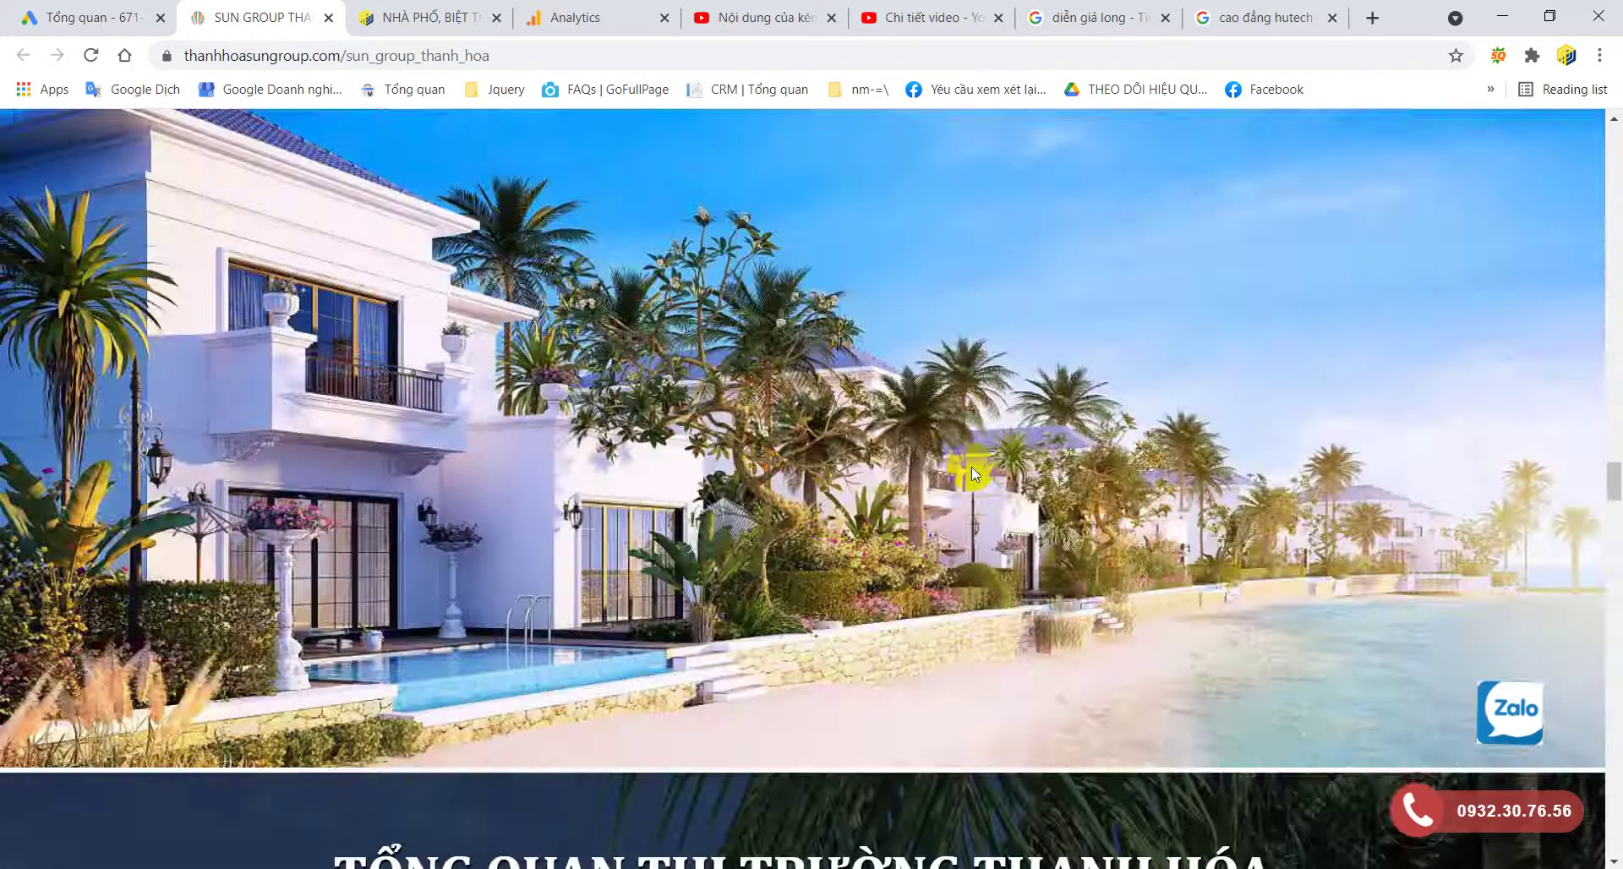
{"action": "scroll", "coordinate": [950, 456], "scroll_direction": "down", "scroll_amount": 5}
{"action": "scroll", "coordinate": [934, 476], "scroll_direction": "down", "scroll_amount": 10}
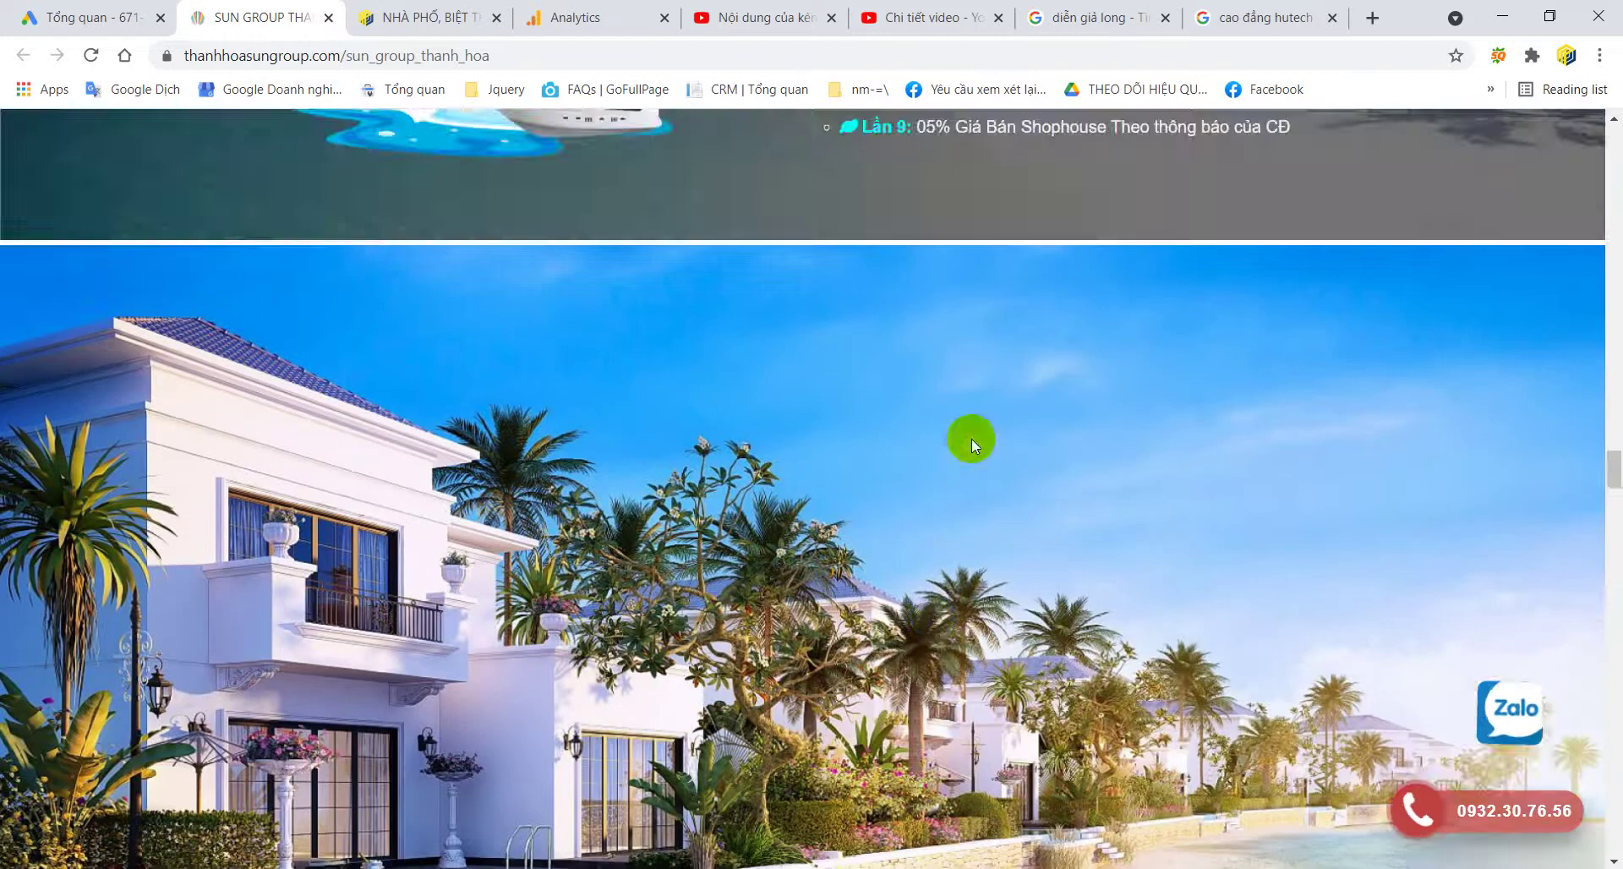
{"action": "scroll", "coordinate": [579, 502], "scroll_direction": "up", "scroll_amount": 3}
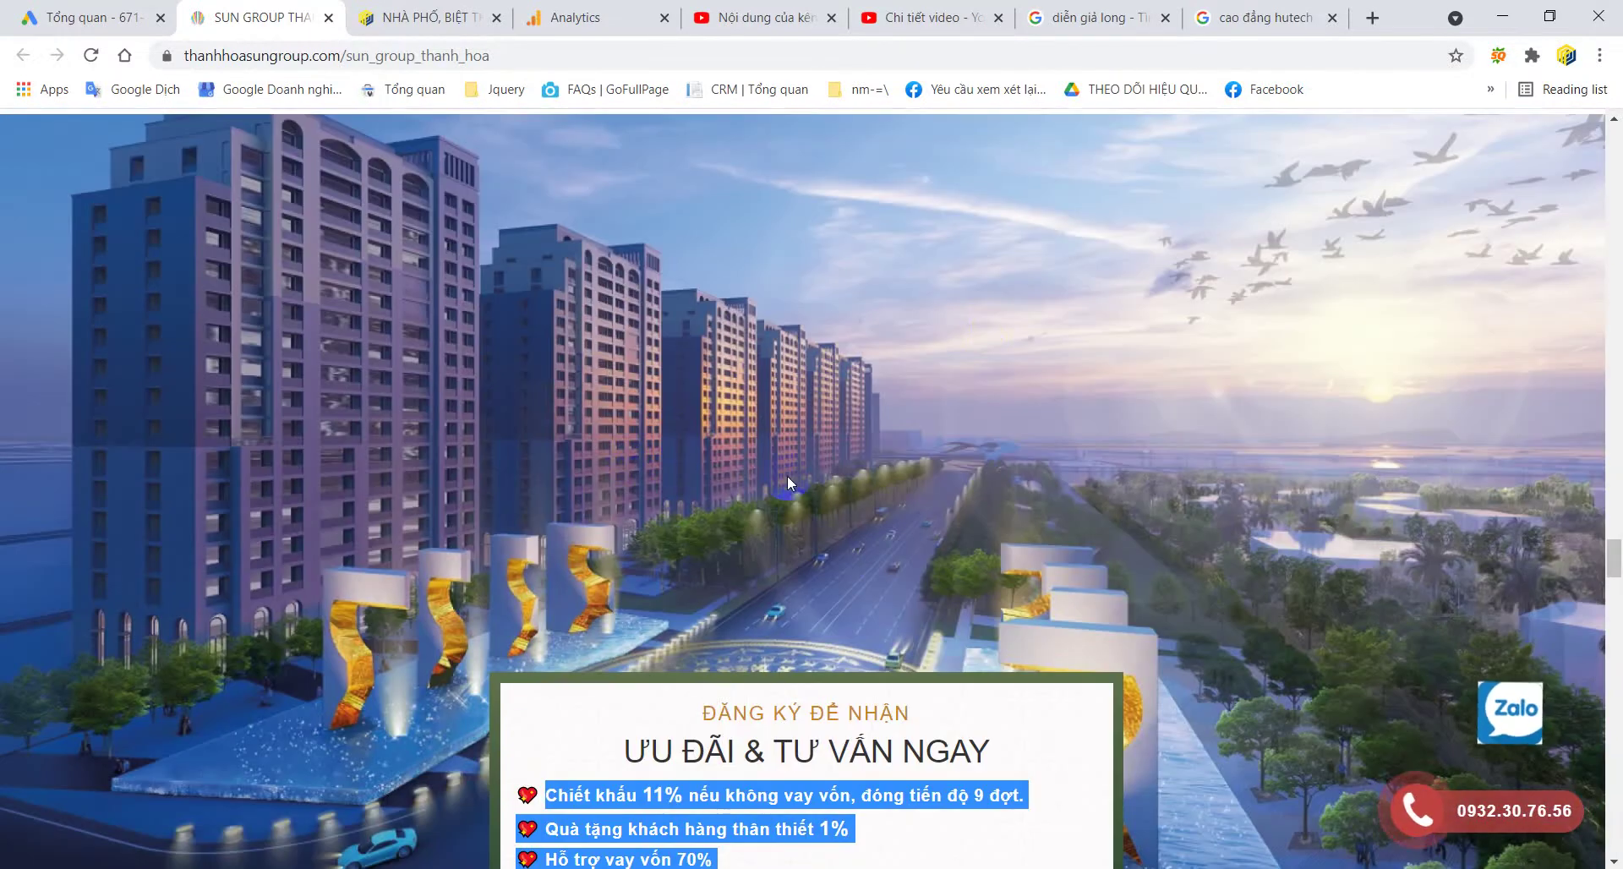
{"action": "scroll", "coordinate": [787, 483], "scroll_direction": "down", "scroll_amount": 5}
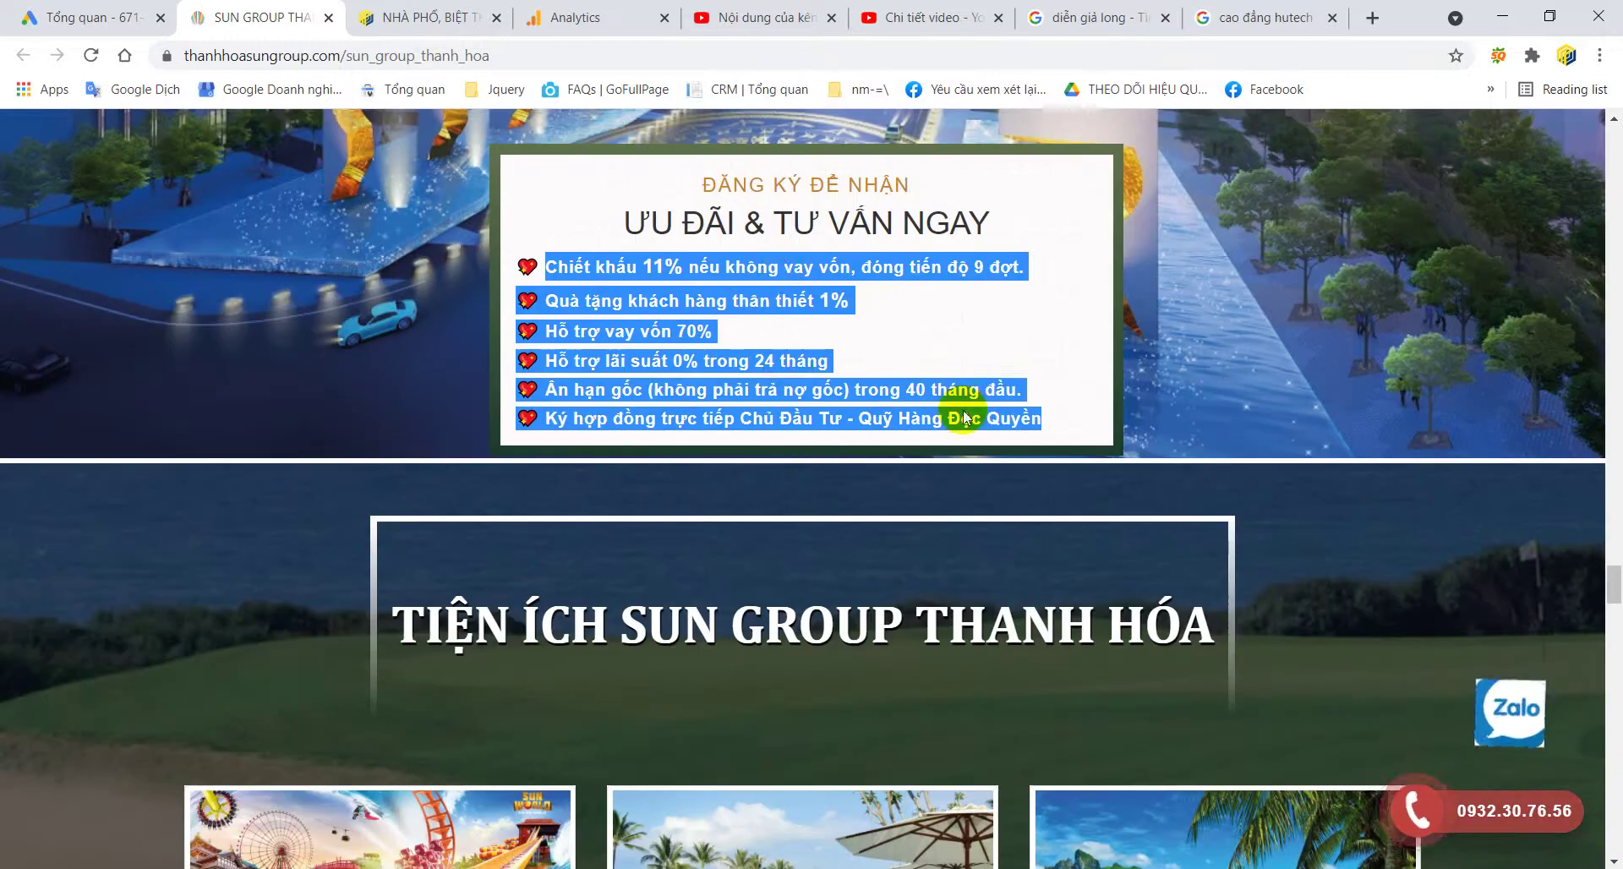
{"action": "left_click", "coordinate": [1010, 285]}
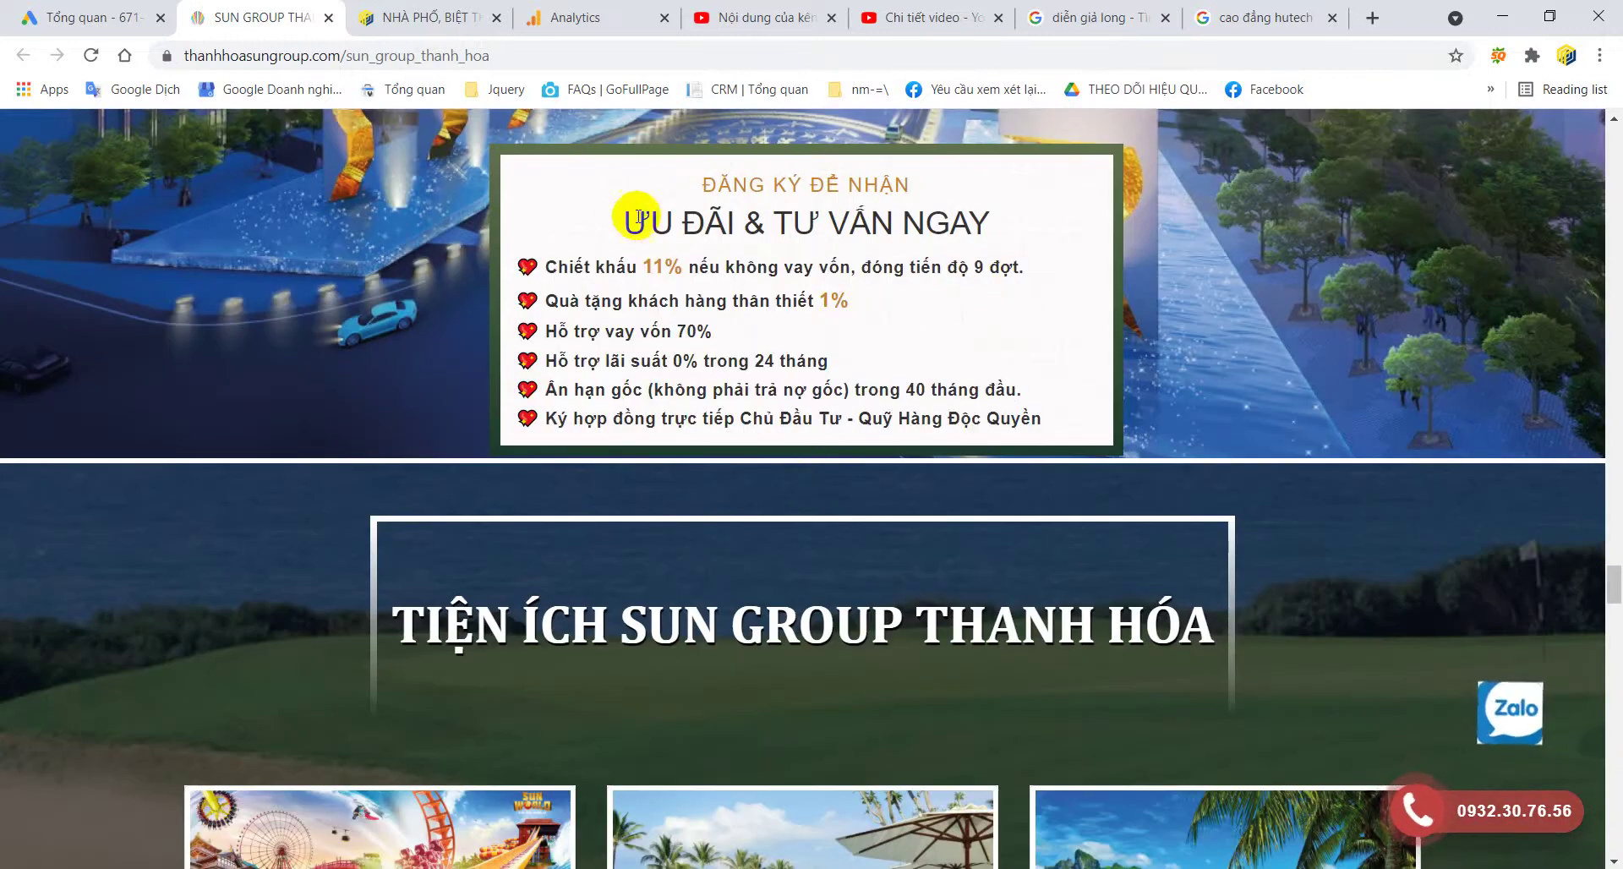
{"action": "left_click_drag", "start_coordinate": [639, 218], "coordinate": [1027, 223]}
- Look through the Sun Group Thanh Hóa amenities section and highlight the full list of facilities and location connections
{"action": "scroll", "coordinate": [1017, 225], "scroll_direction": "down", "scroll_amount": 11}
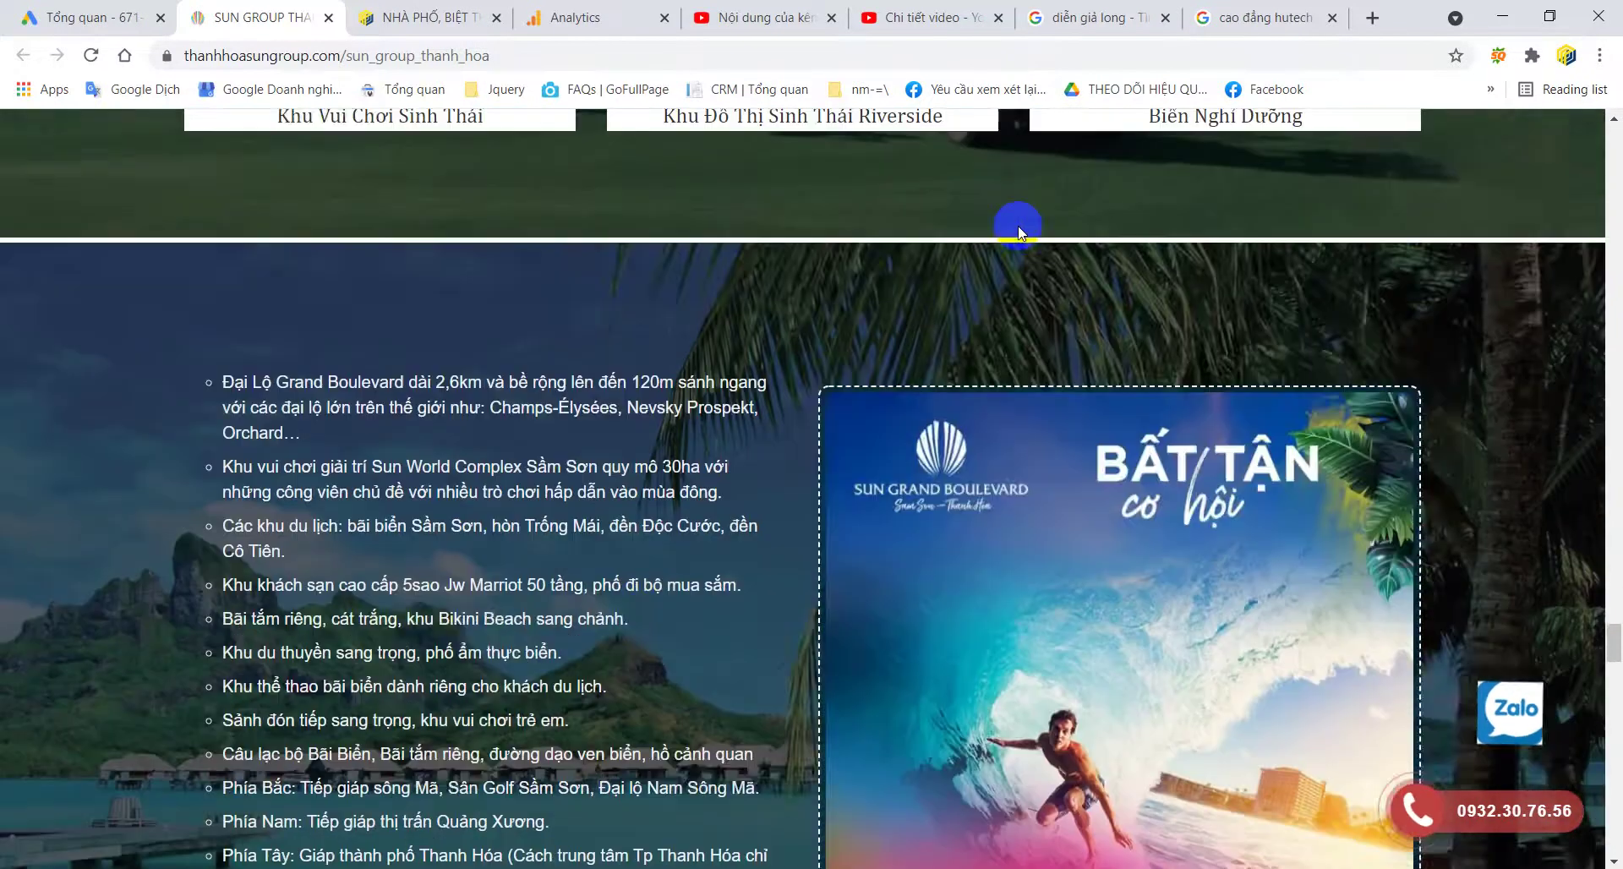
{"action": "scroll", "coordinate": [1018, 225], "scroll_direction": "down", "scroll_amount": 2}
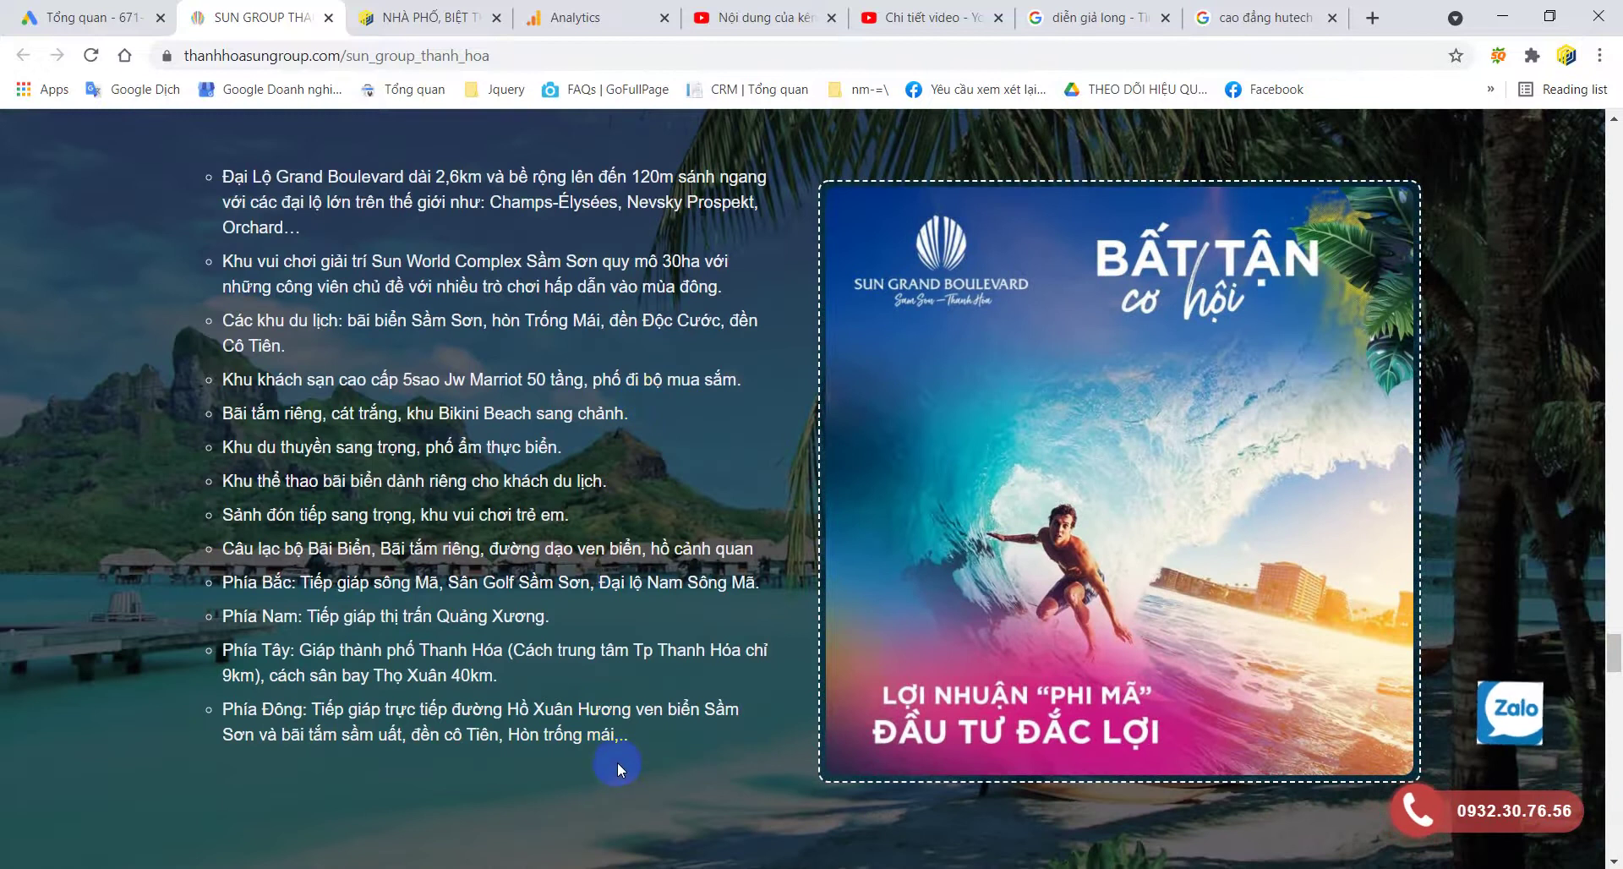
{"action": "left_click_drag", "start_coordinate": [650, 737], "coordinate": [239, 189]}
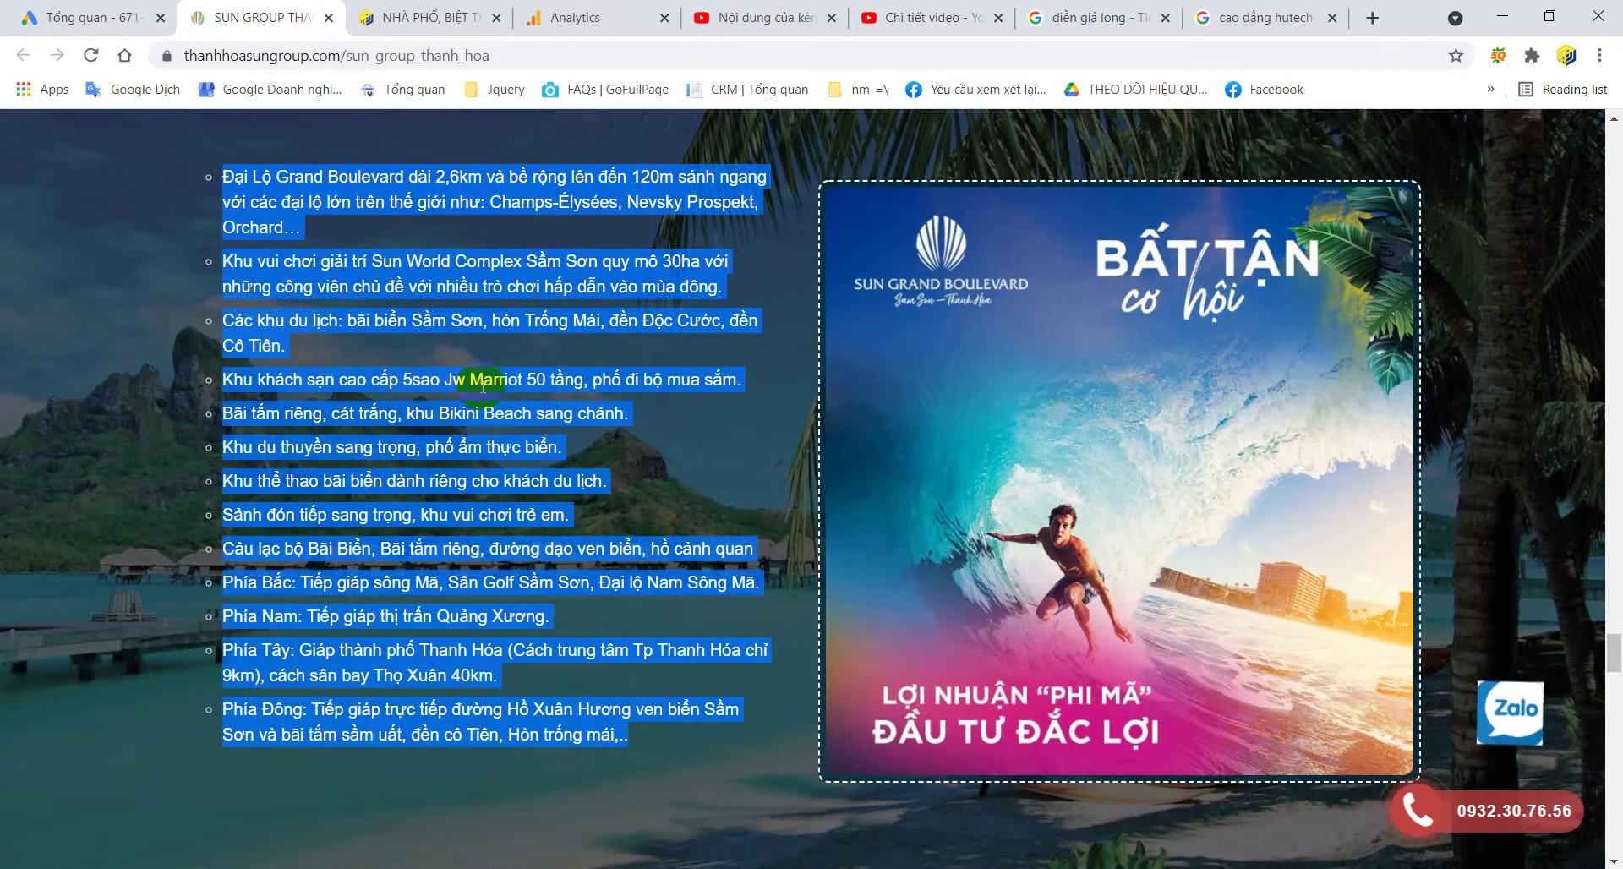
- Examine the master-plan map with its Prado, Amsterdam and Elysee subdivisions
{"action": "scroll", "coordinate": [484, 388], "scroll_direction": "down", "scroll_amount": 11}
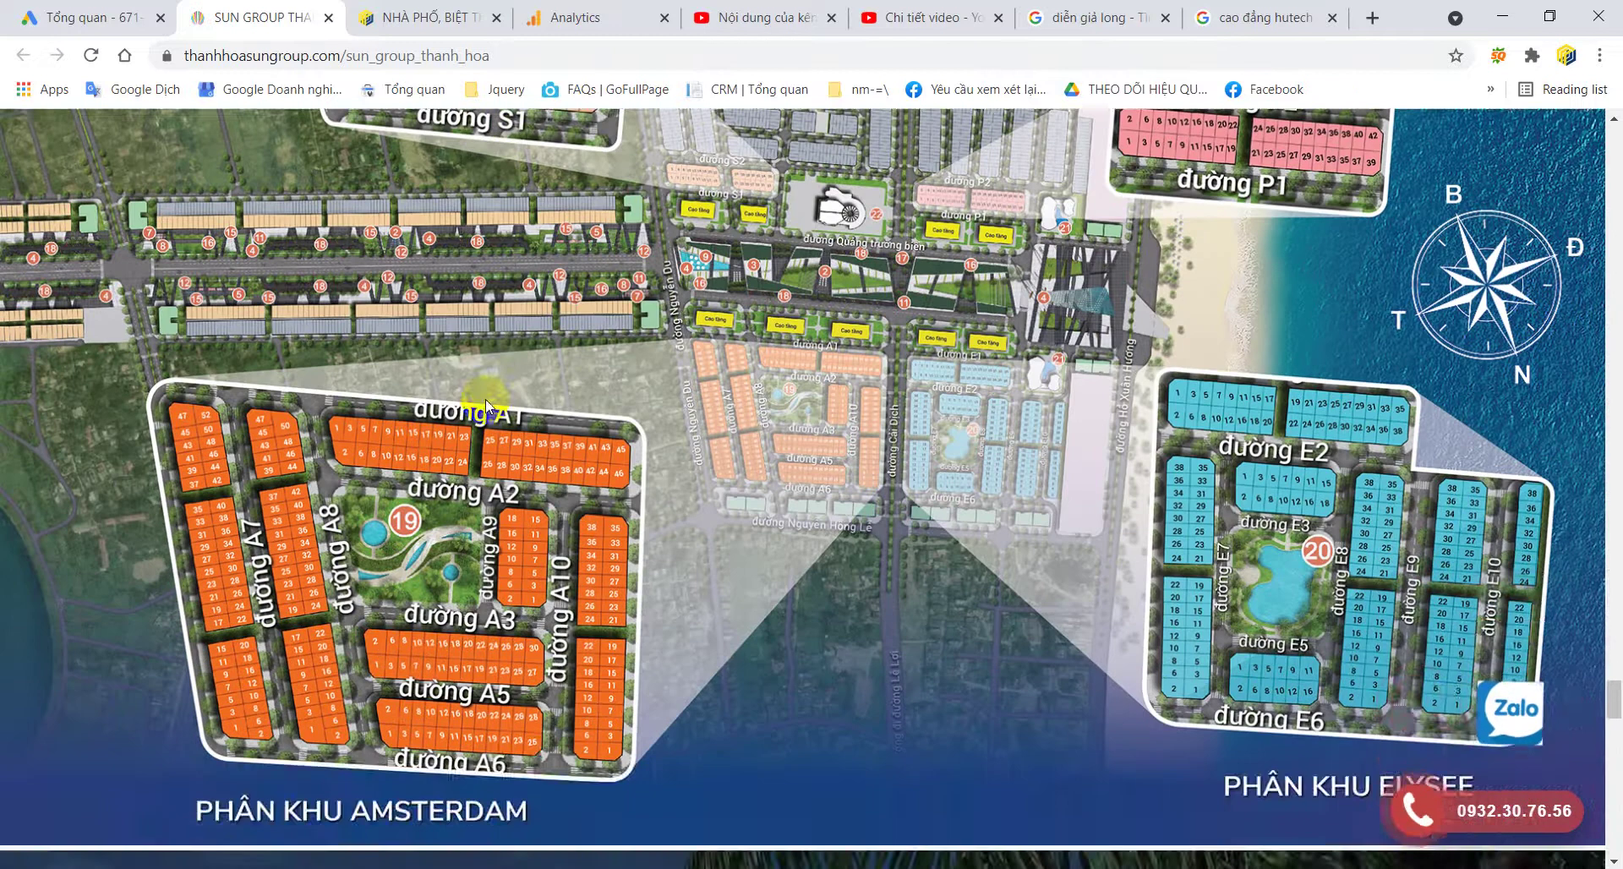
{"action": "scroll", "coordinate": [485, 399], "scroll_direction": "up", "scroll_amount": 1}
{"action": "scroll", "coordinate": [484, 398], "scroll_direction": "up", "scroll_amount": 1}
{"action": "scroll", "coordinate": [747, 455], "scroll_direction": "down", "scroll_amount": 1}
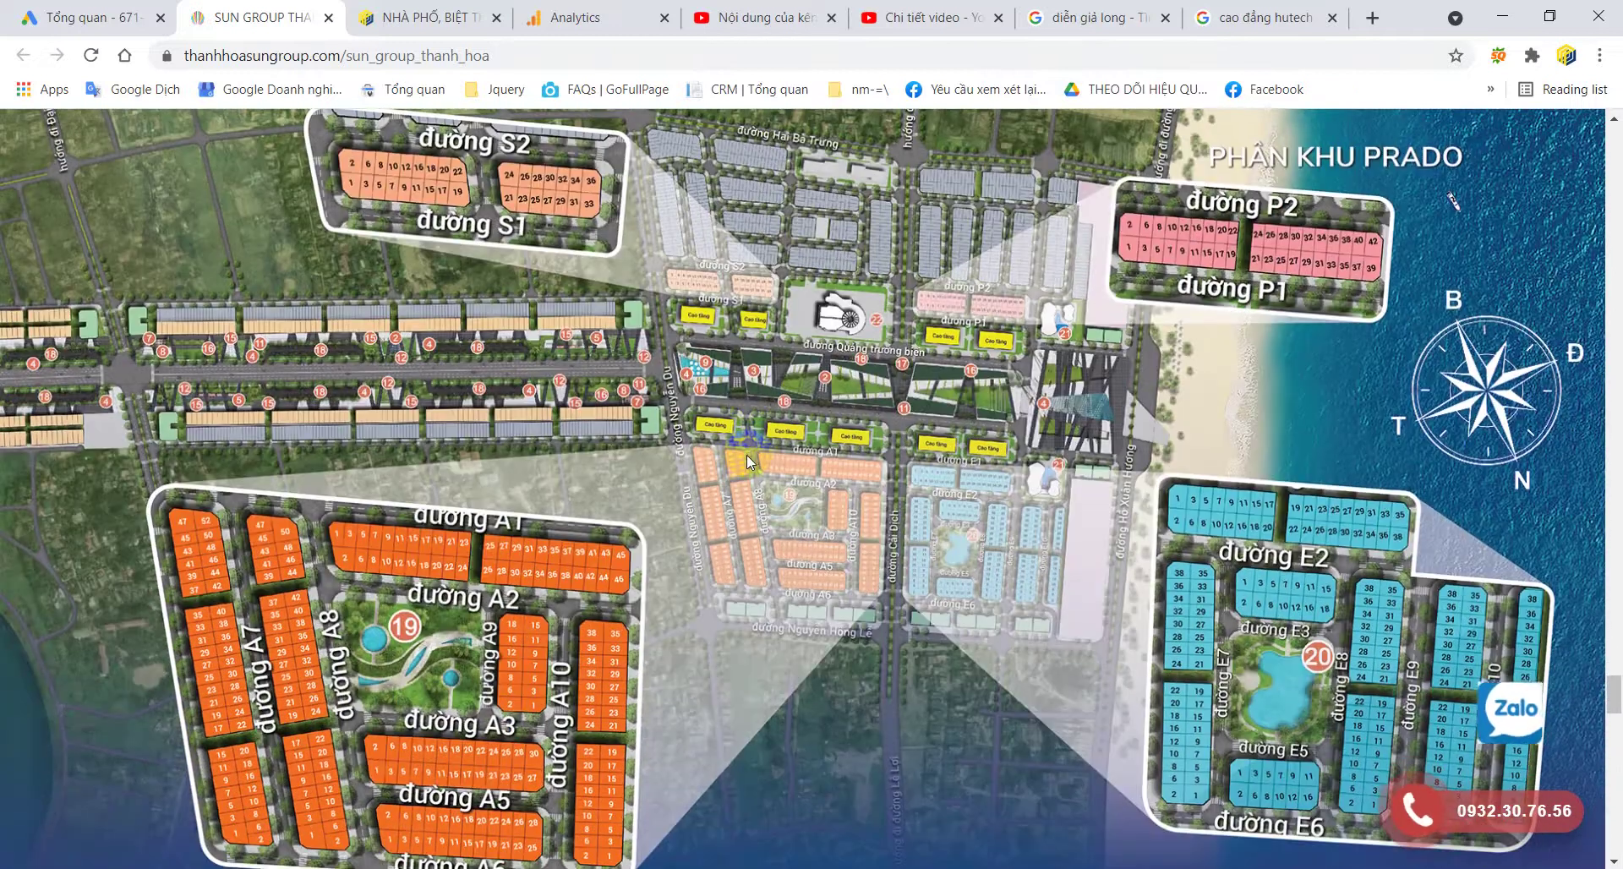
{"action": "scroll", "coordinate": [428, 411], "scroll_direction": "down", "scroll_amount": 3}
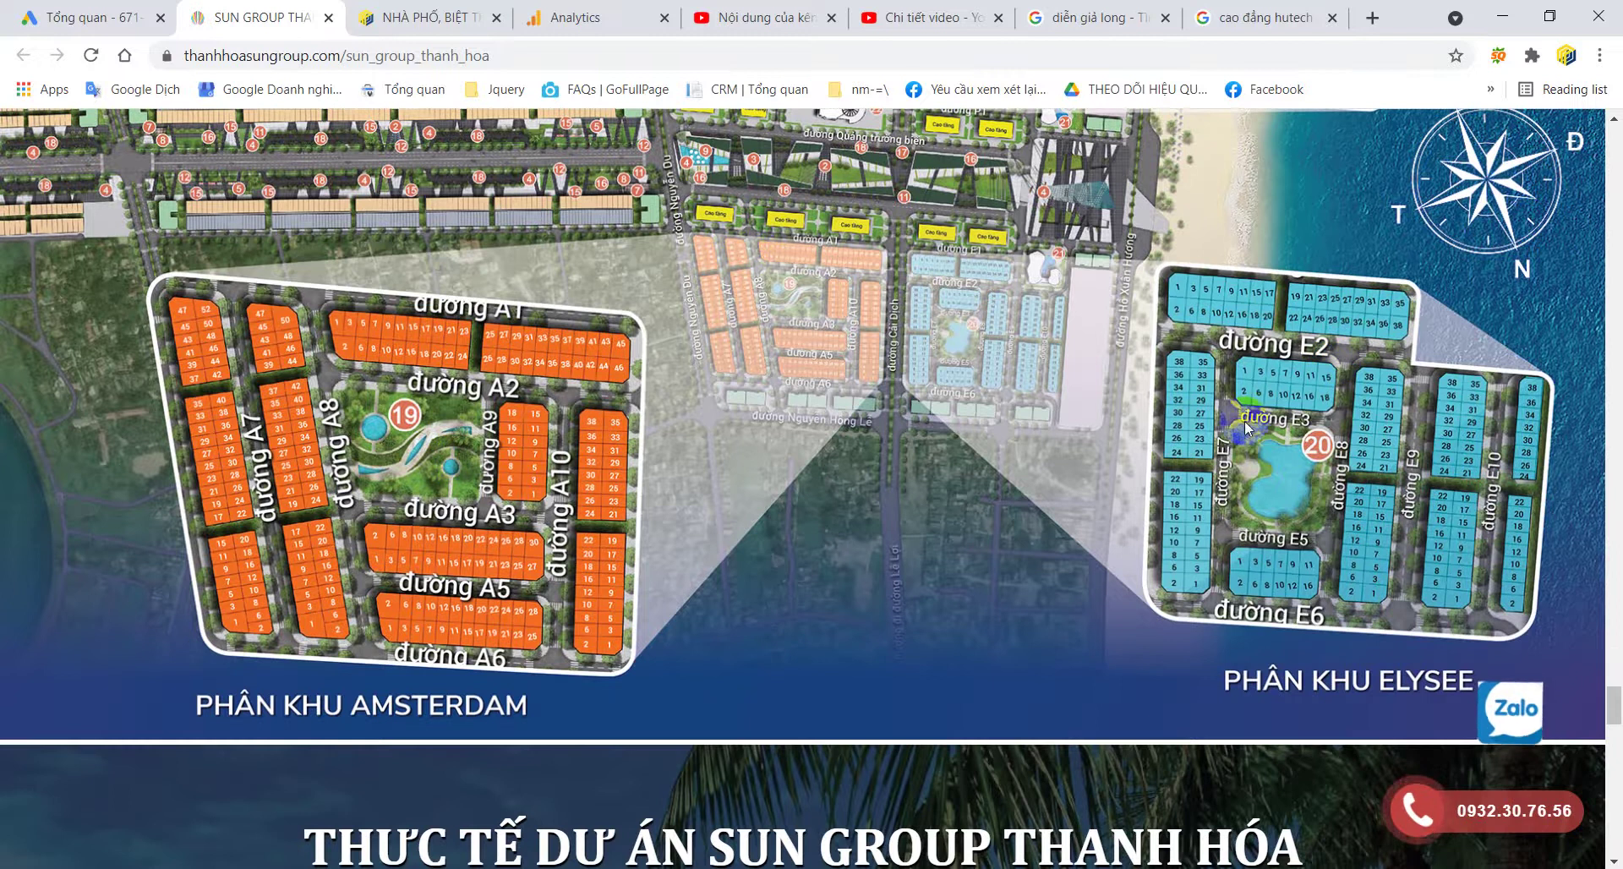
- Review the "Thực tế dự án" photos and video, and highlight the "6 lý do lựa chọn SunGroup Sầm Sơn" list
{"action": "scroll", "coordinate": [757, 418], "scroll_direction": "down", "scroll_amount": 8}
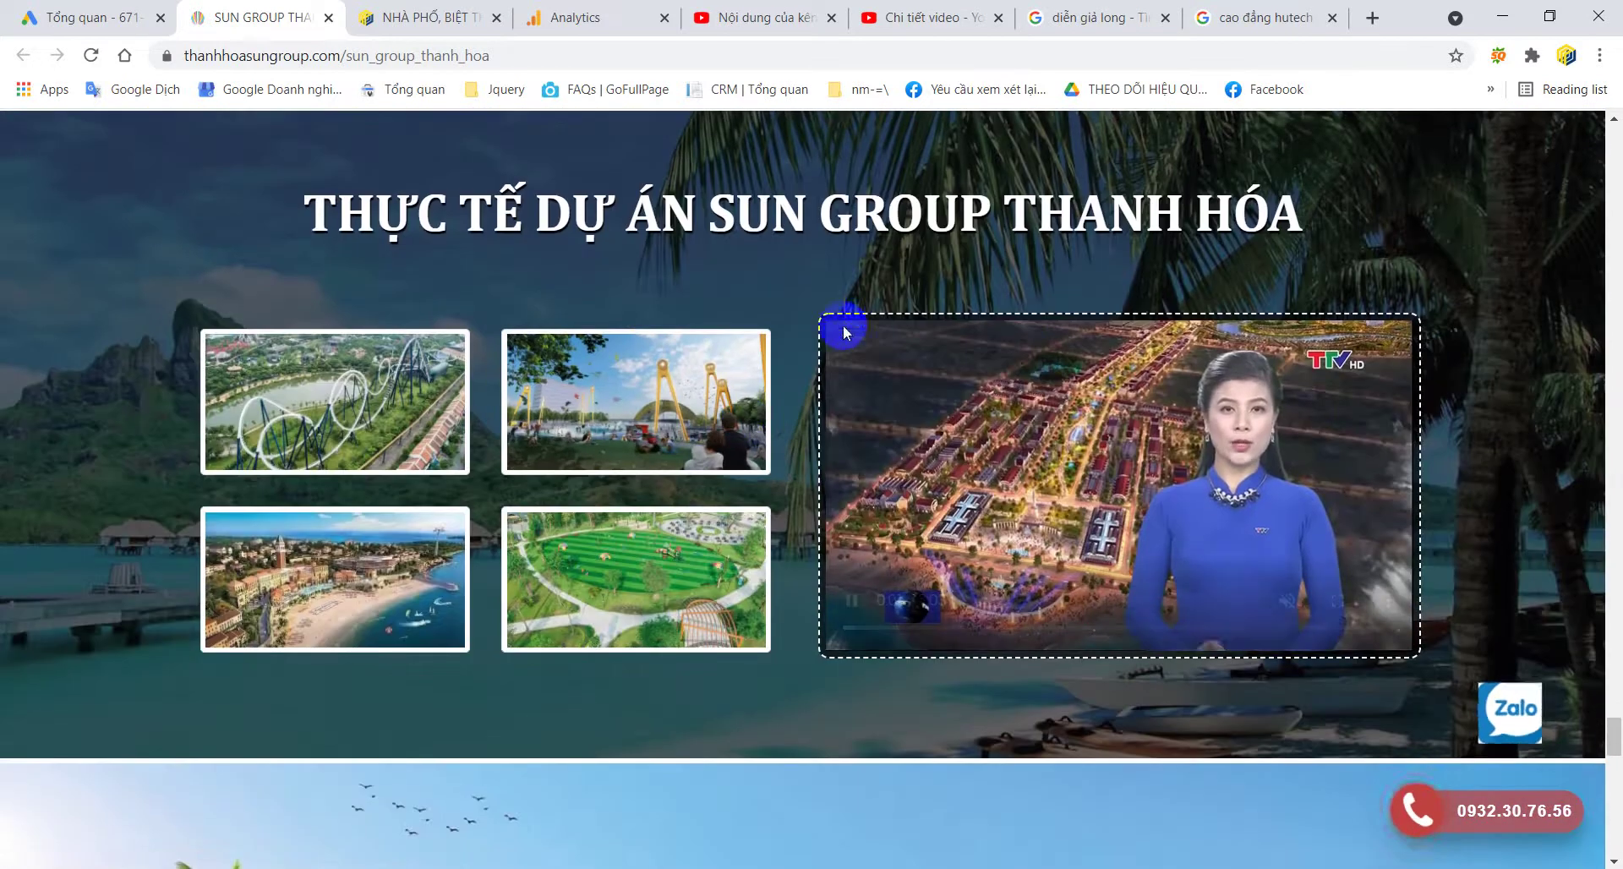
{"action": "scroll", "coordinate": [750, 384], "scroll_direction": "down", "scroll_amount": 15}
{"action": "scroll", "coordinate": [755, 445], "scroll_direction": "down", "scroll_amount": 3}
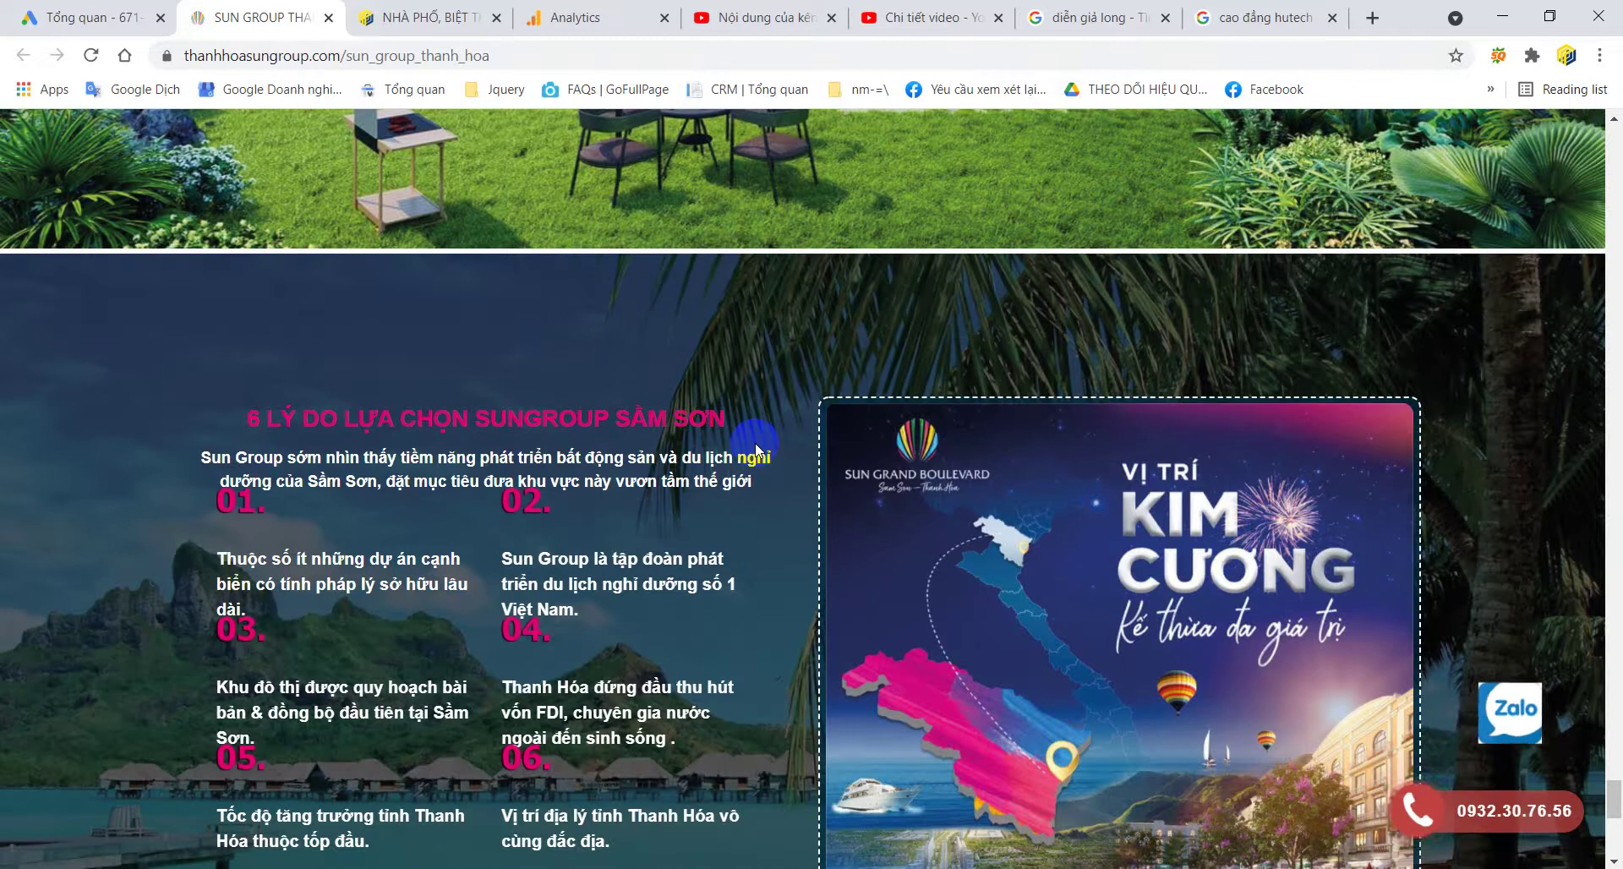
{"action": "left_click_drag", "start_coordinate": [201, 301], "coordinate": [743, 562]}
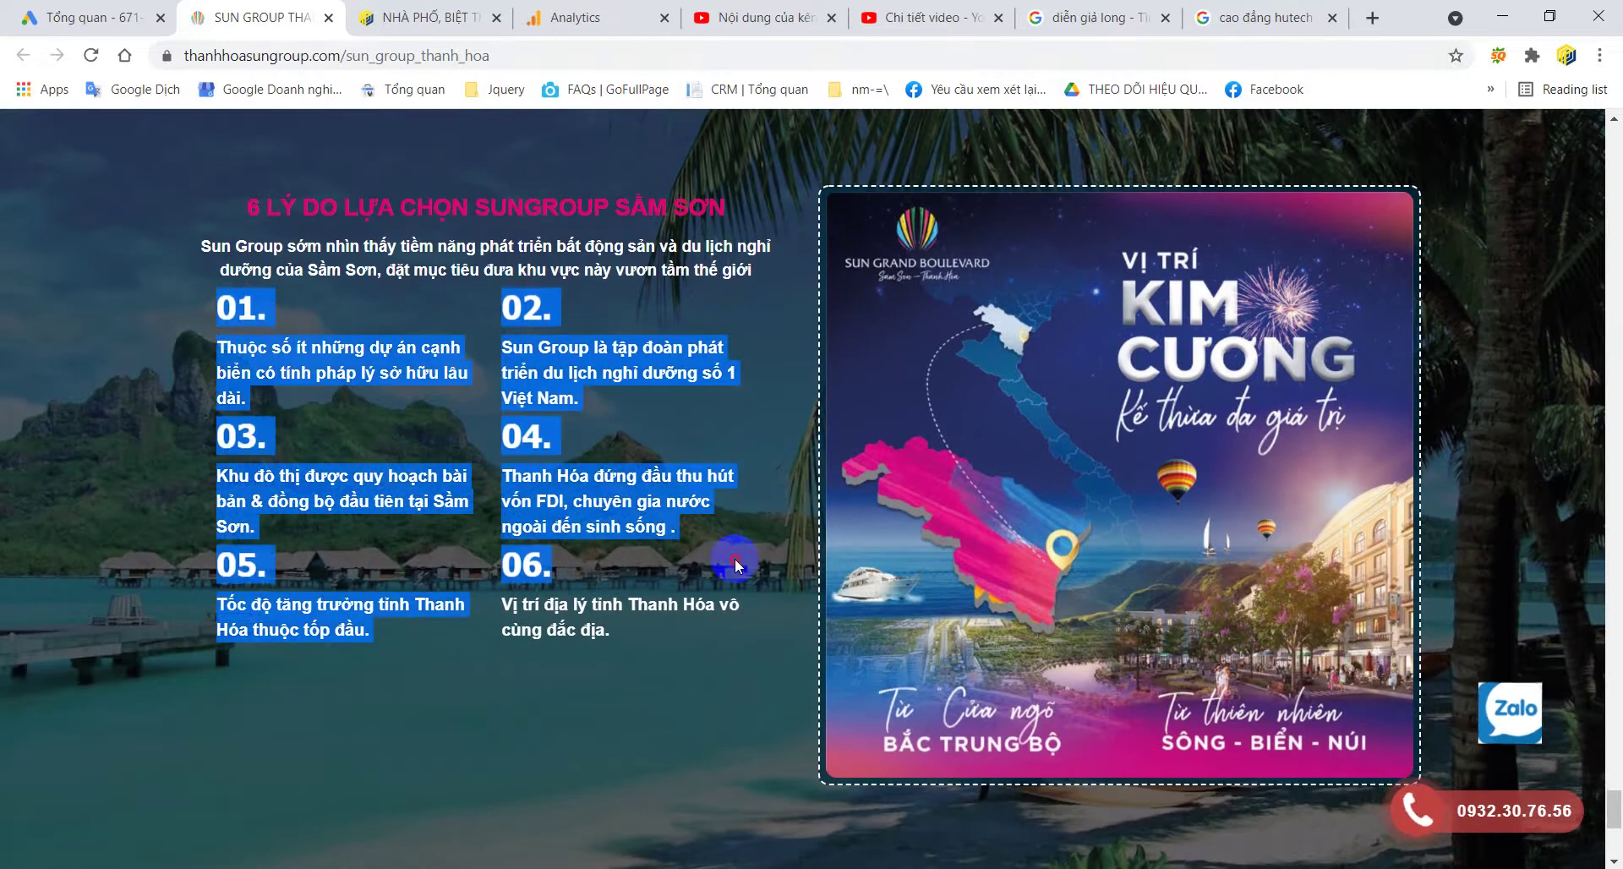
{"action": "left_click", "coordinate": [784, 441]}
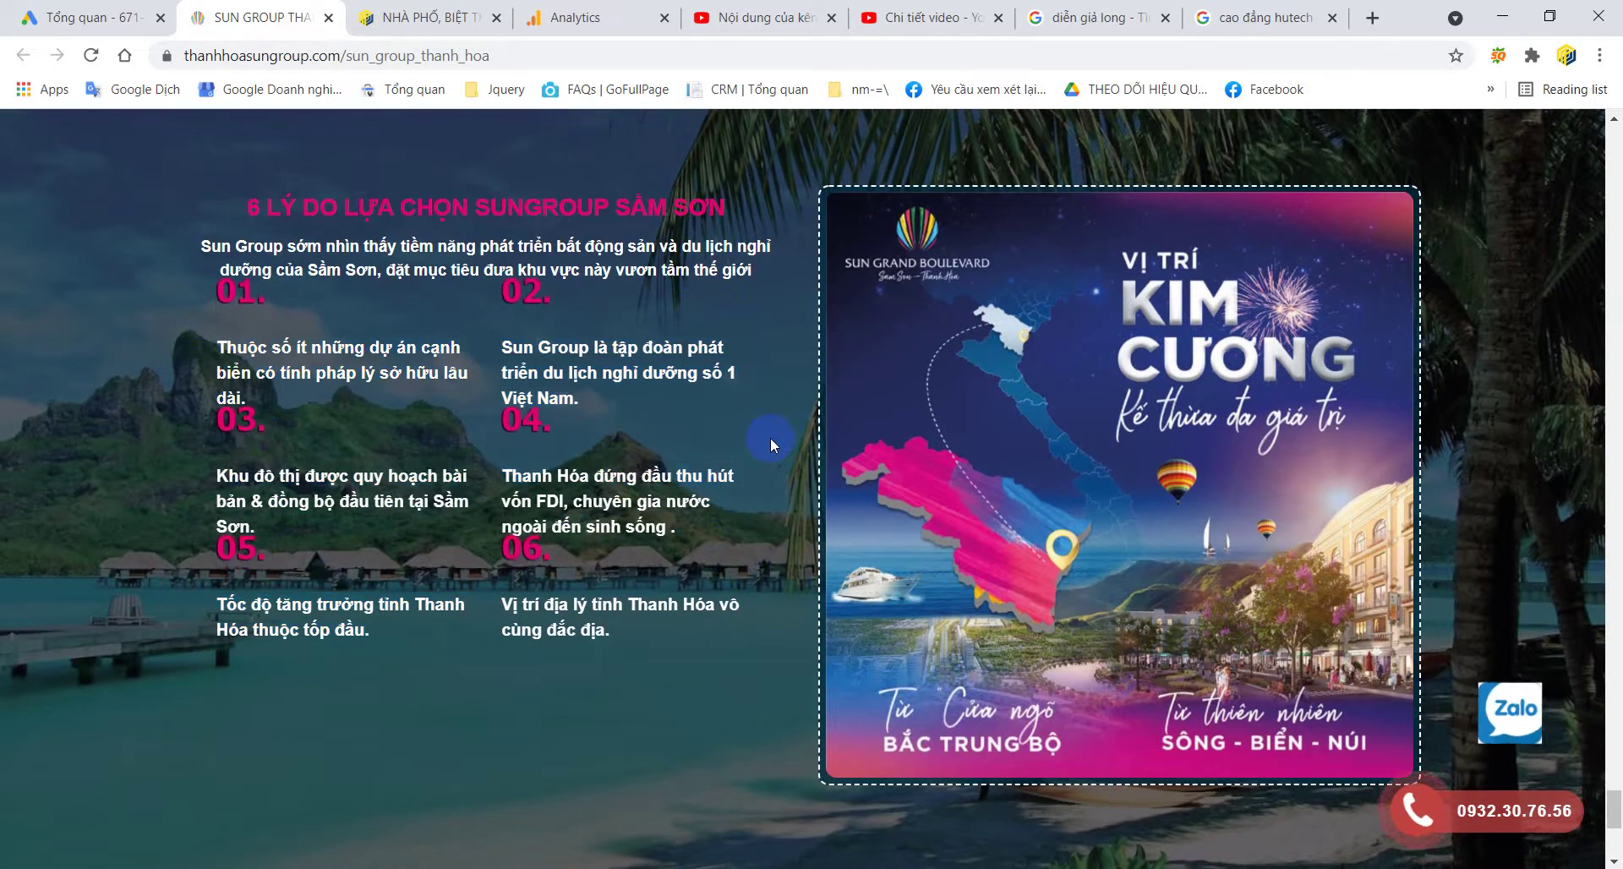
{"action": "scroll", "coordinate": [773, 437], "scroll_direction": "down", "scroll_amount": 6}
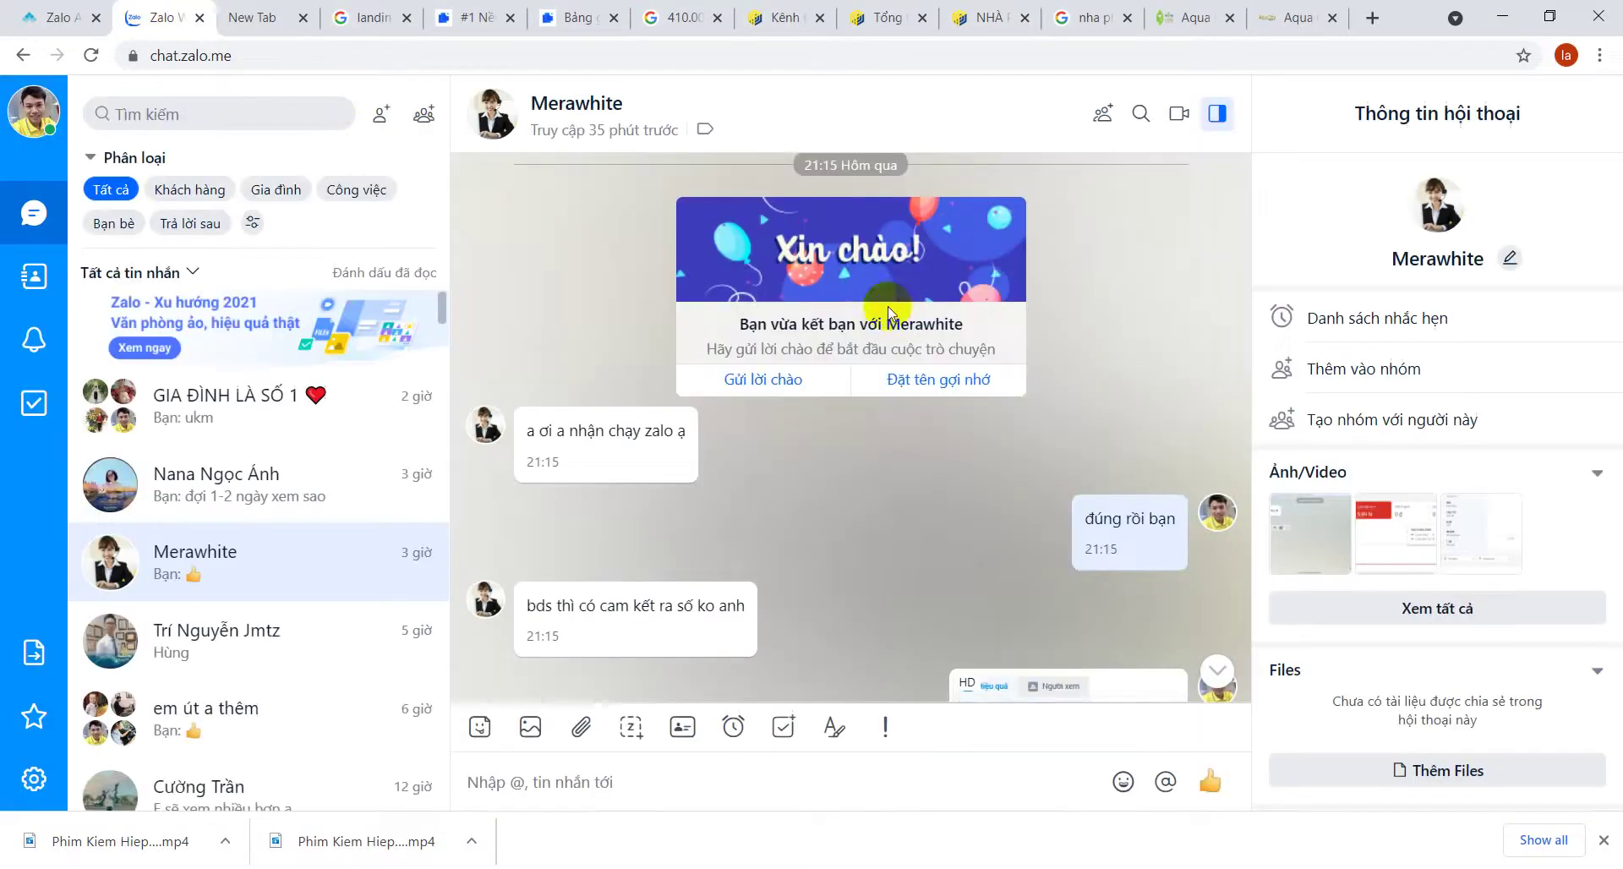
- Read through the client chat from the opening greeting to the replies about service fees, Google results and landing-page enquiries
{"action": "scroll", "coordinate": [906, 531], "scroll_direction": "down", "scroll_amount": 10}
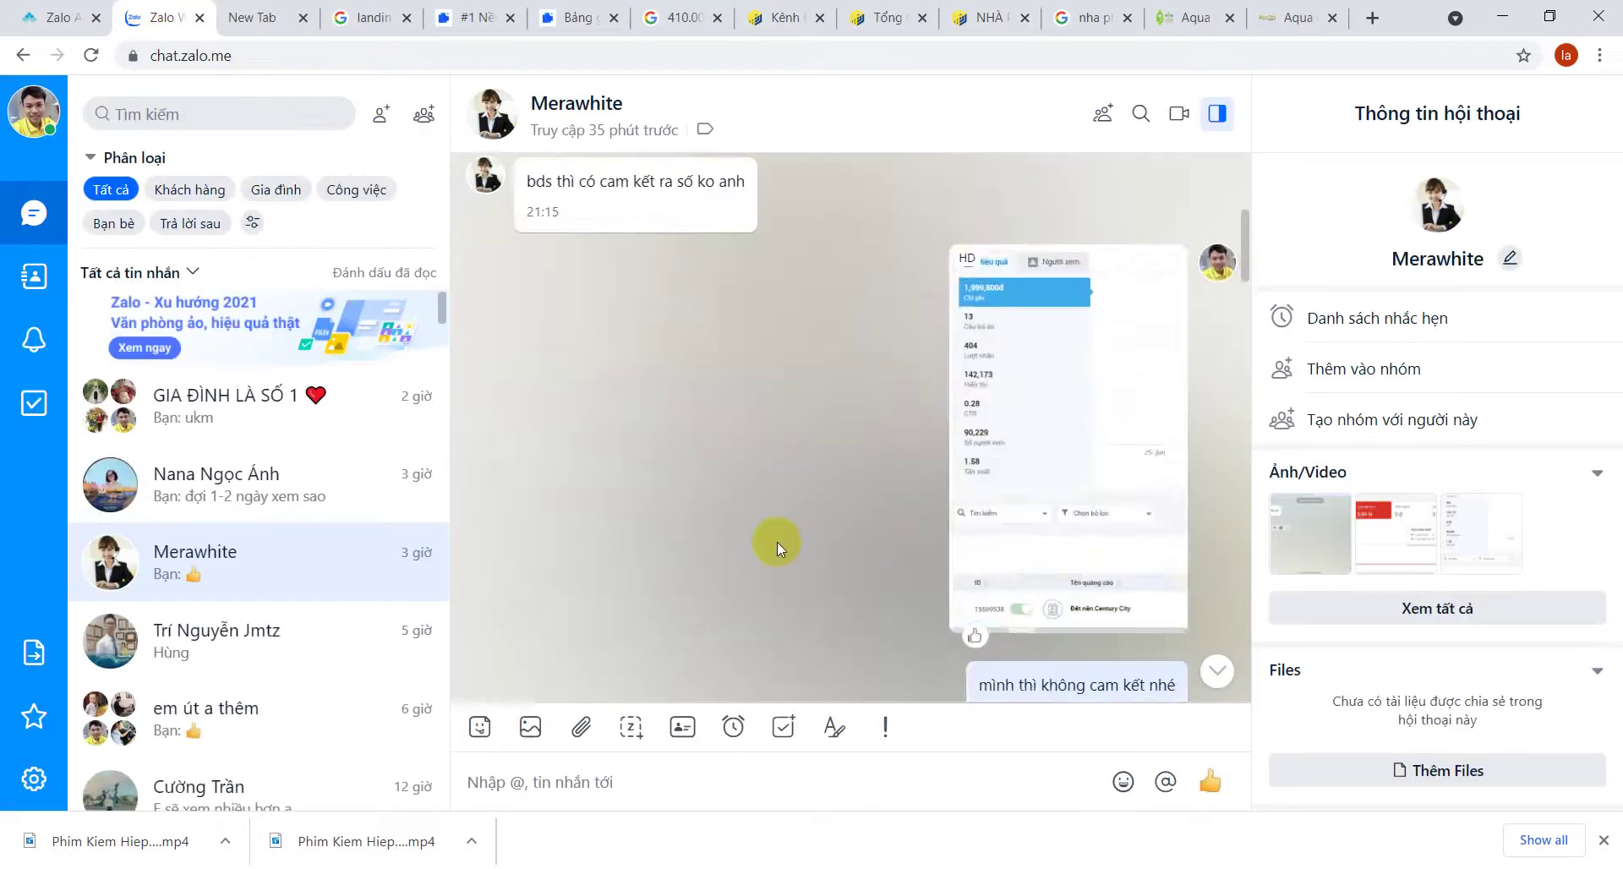
{"action": "scroll", "coordinate": [617, 610], "scroll_direction": "down", "scroll_amount": 3}
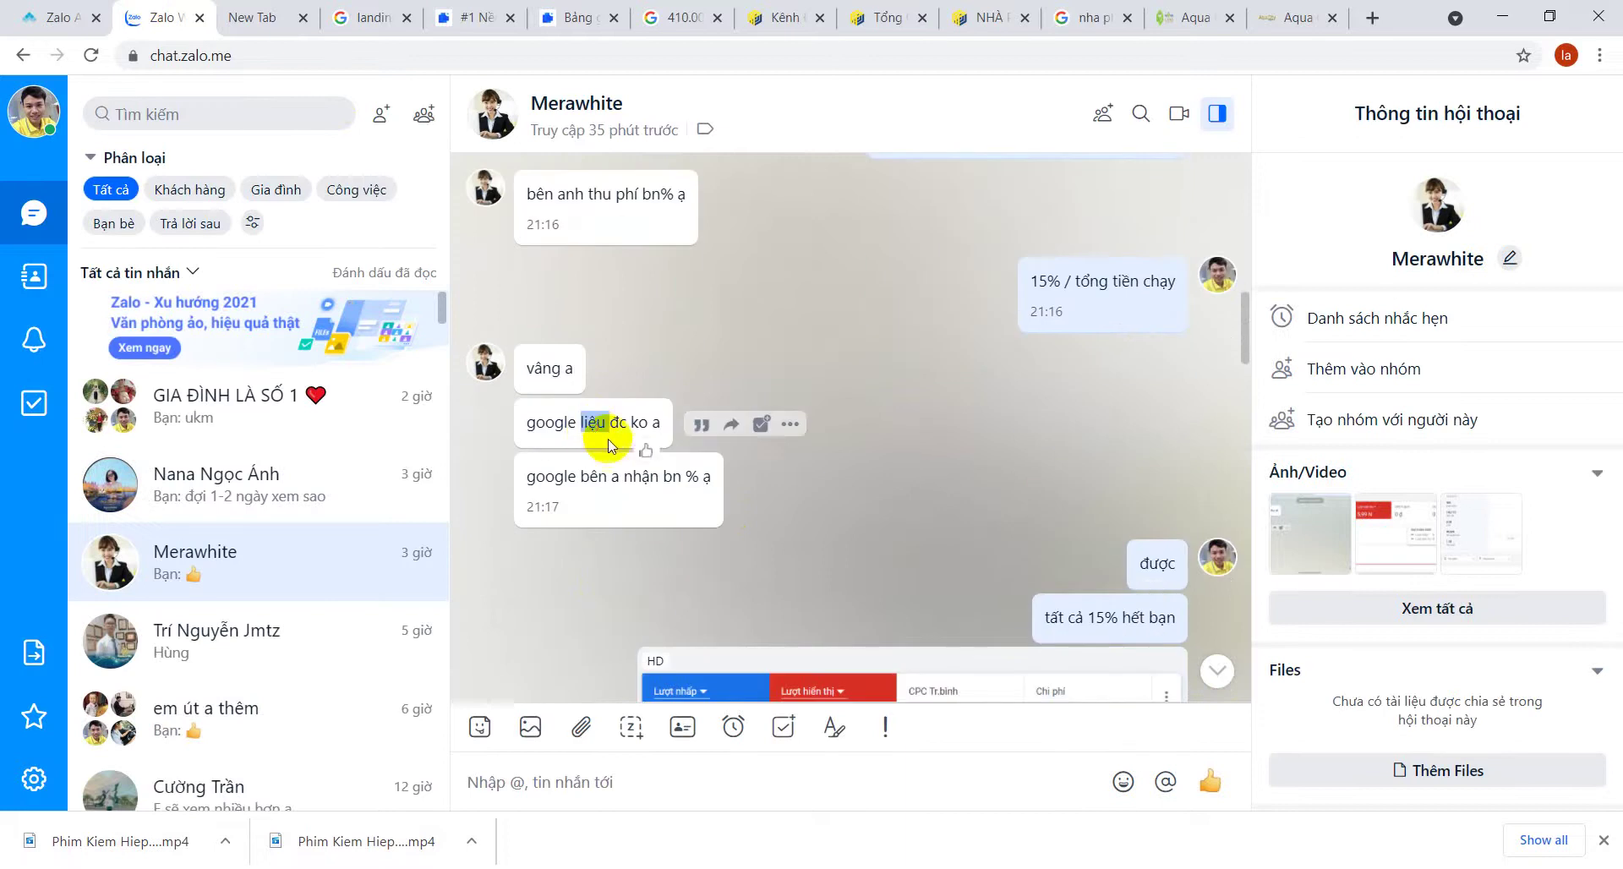
{"action": "double_click", "coordinate": [646, 498]}
{"action": "scroll", "coordinate": [701, 448], "scroll_direction": "down", "scroll_amount": 10}
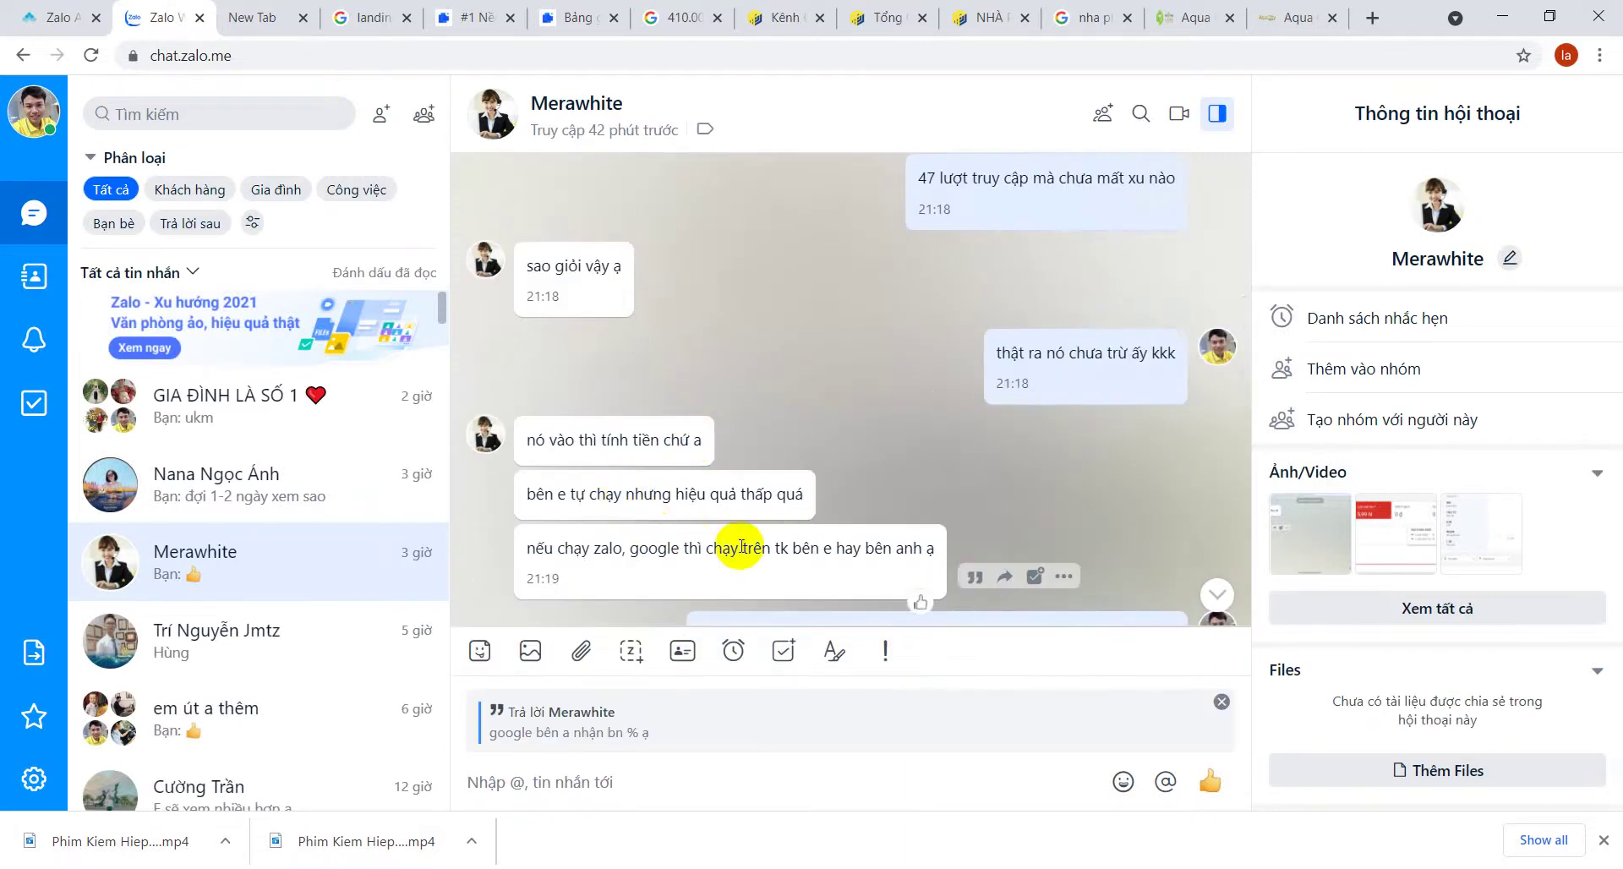
{"action": "scroll", "coordinate": [737, 553], "scroll_direction": "down", "scroll_amount": 3}
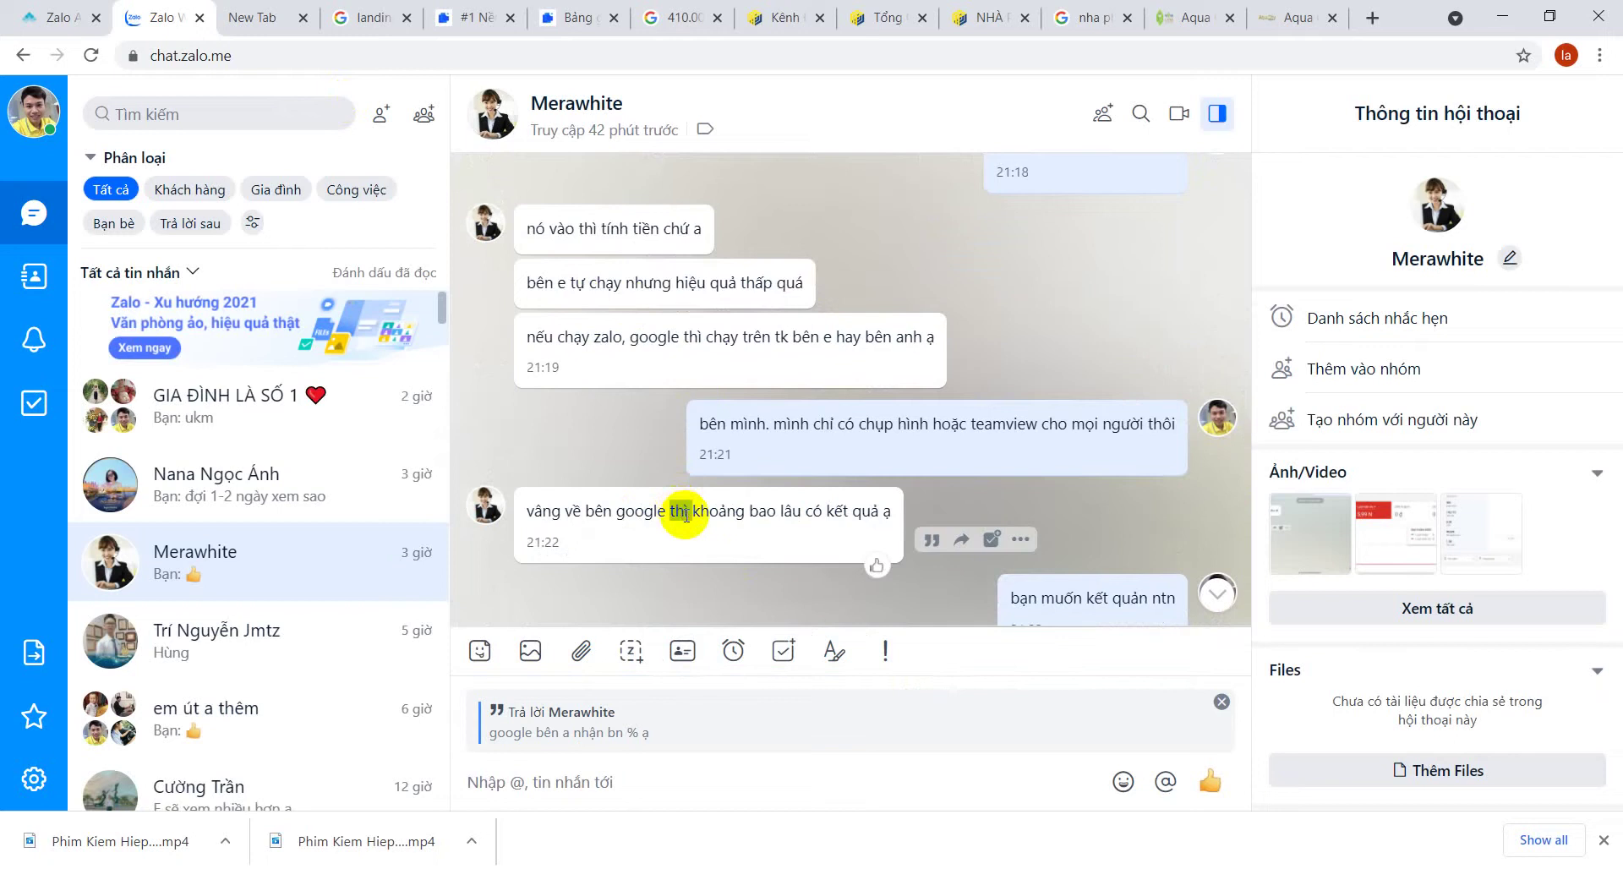
{"action": "scroll", "coordinate": [685, 513], "scroll_direction": "down", "scroll_amount": 5}
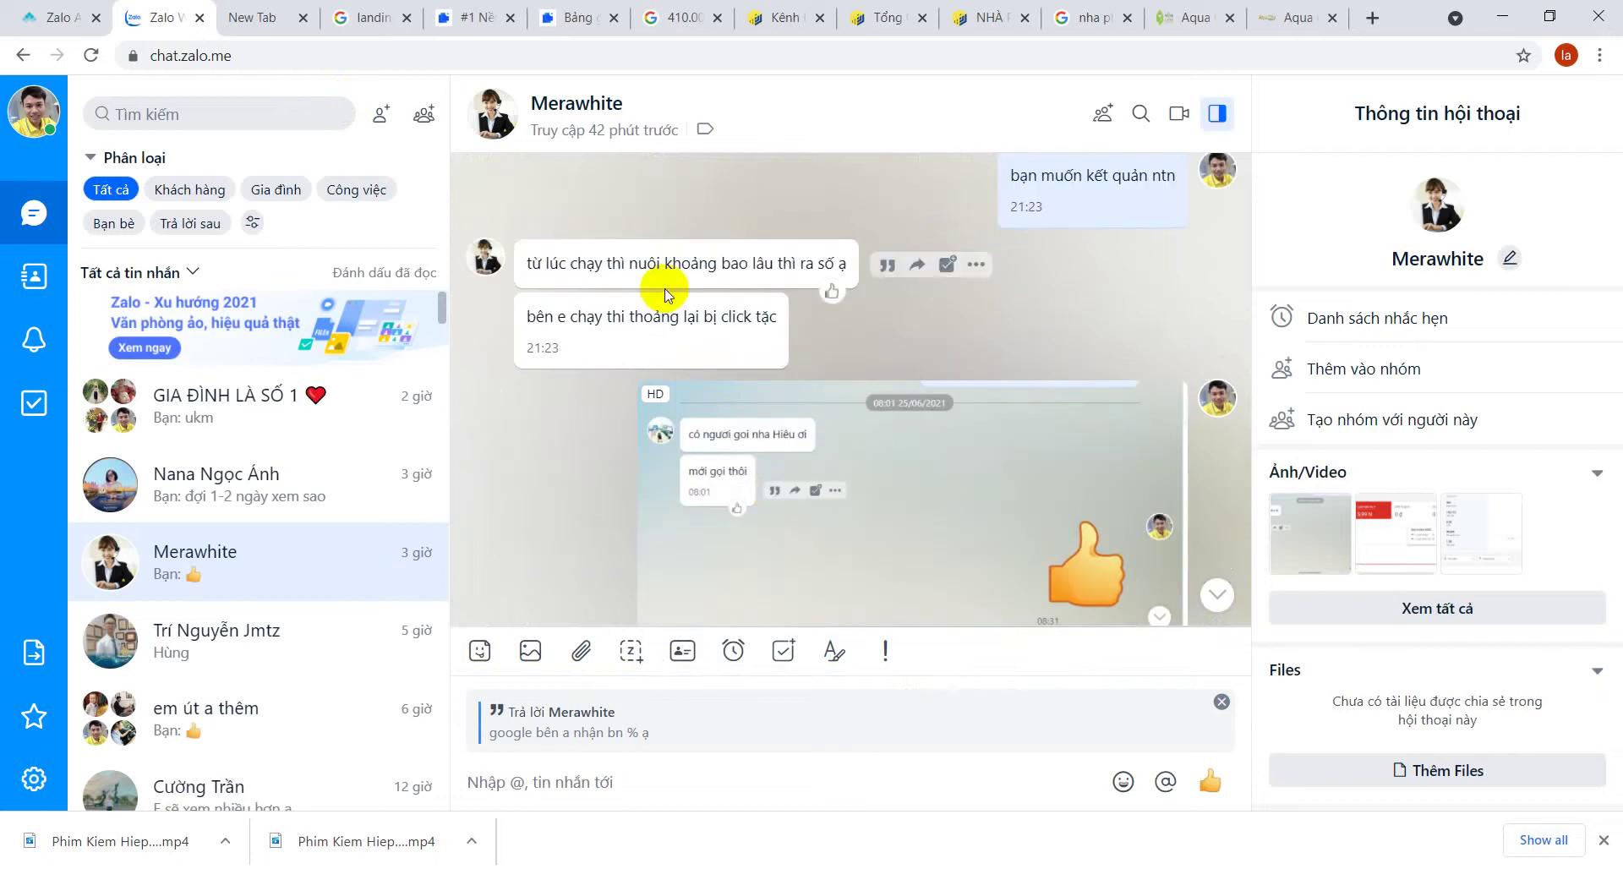
{"action": "scroll", "coordinate": [665, 292], "scroll_direction": "down", "scroll_amount": 6}
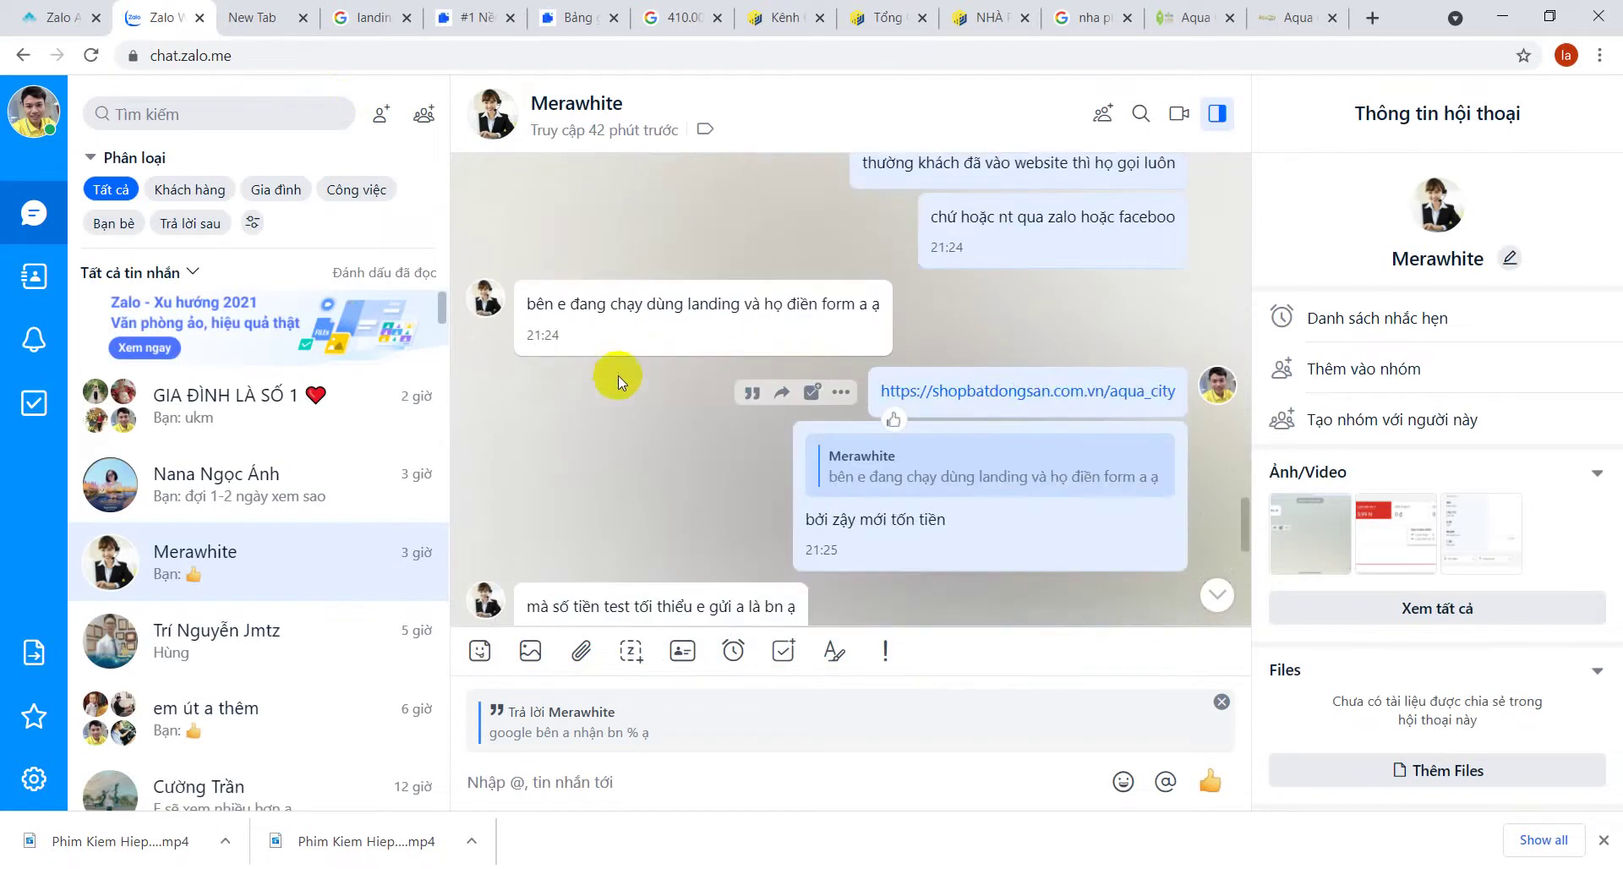
- Highlight the client's message "bên e đang chạy dùng landing và họ điền form a ạ" and check the competing Aqua City landing pages
{"action": "double_click", "coordinate": [725, 319]}
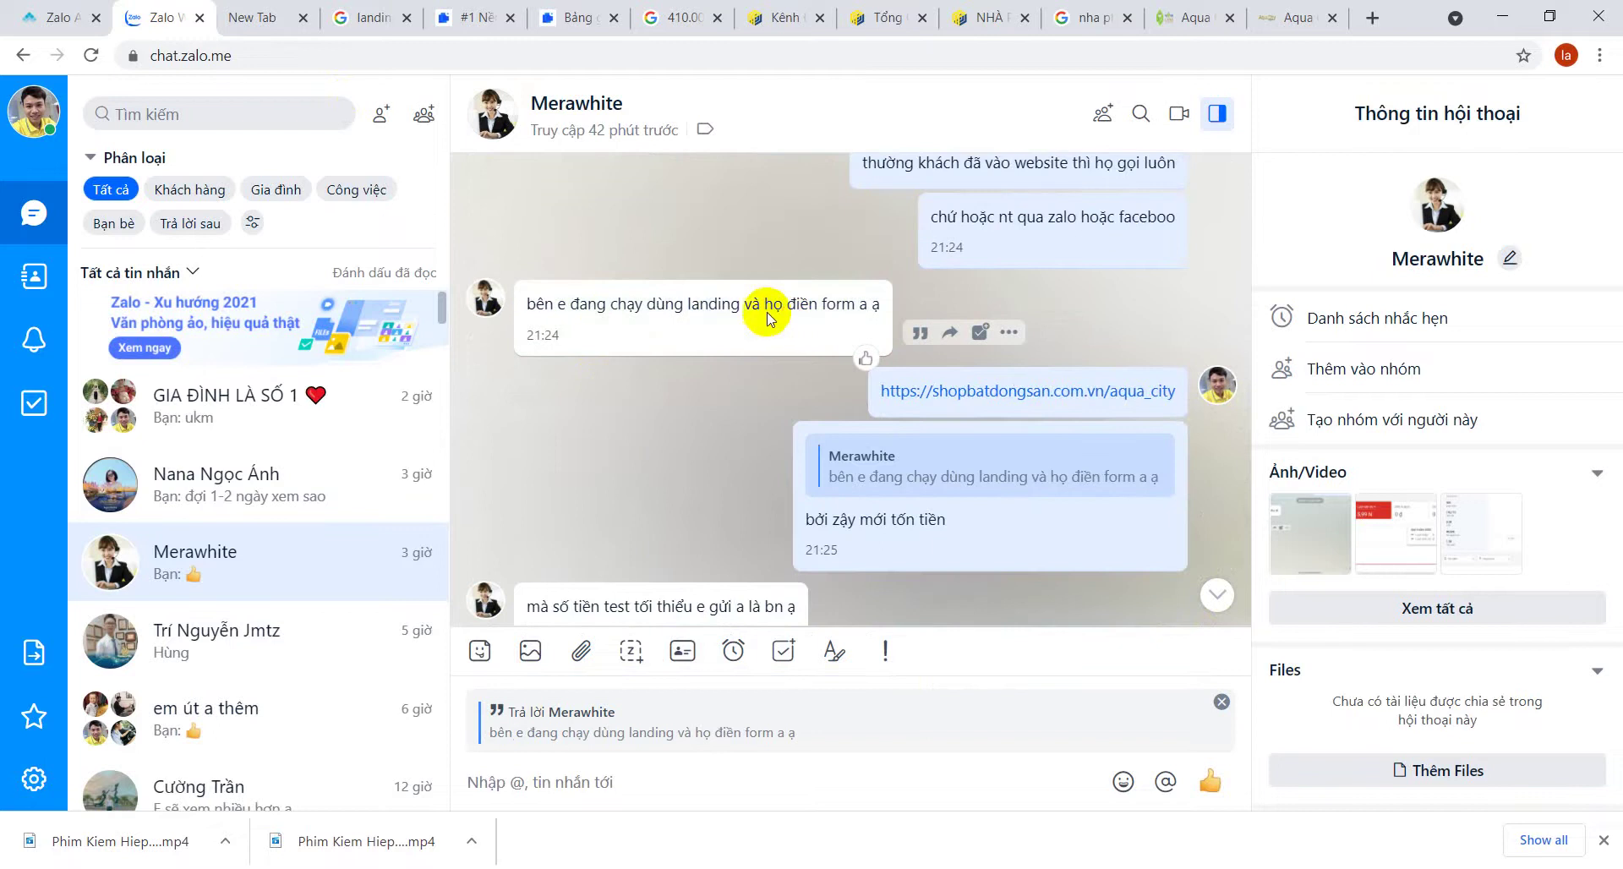
{"action": "left_click_drag", "start_coordinate": [537, 310], "coordinate": [708, 311]}
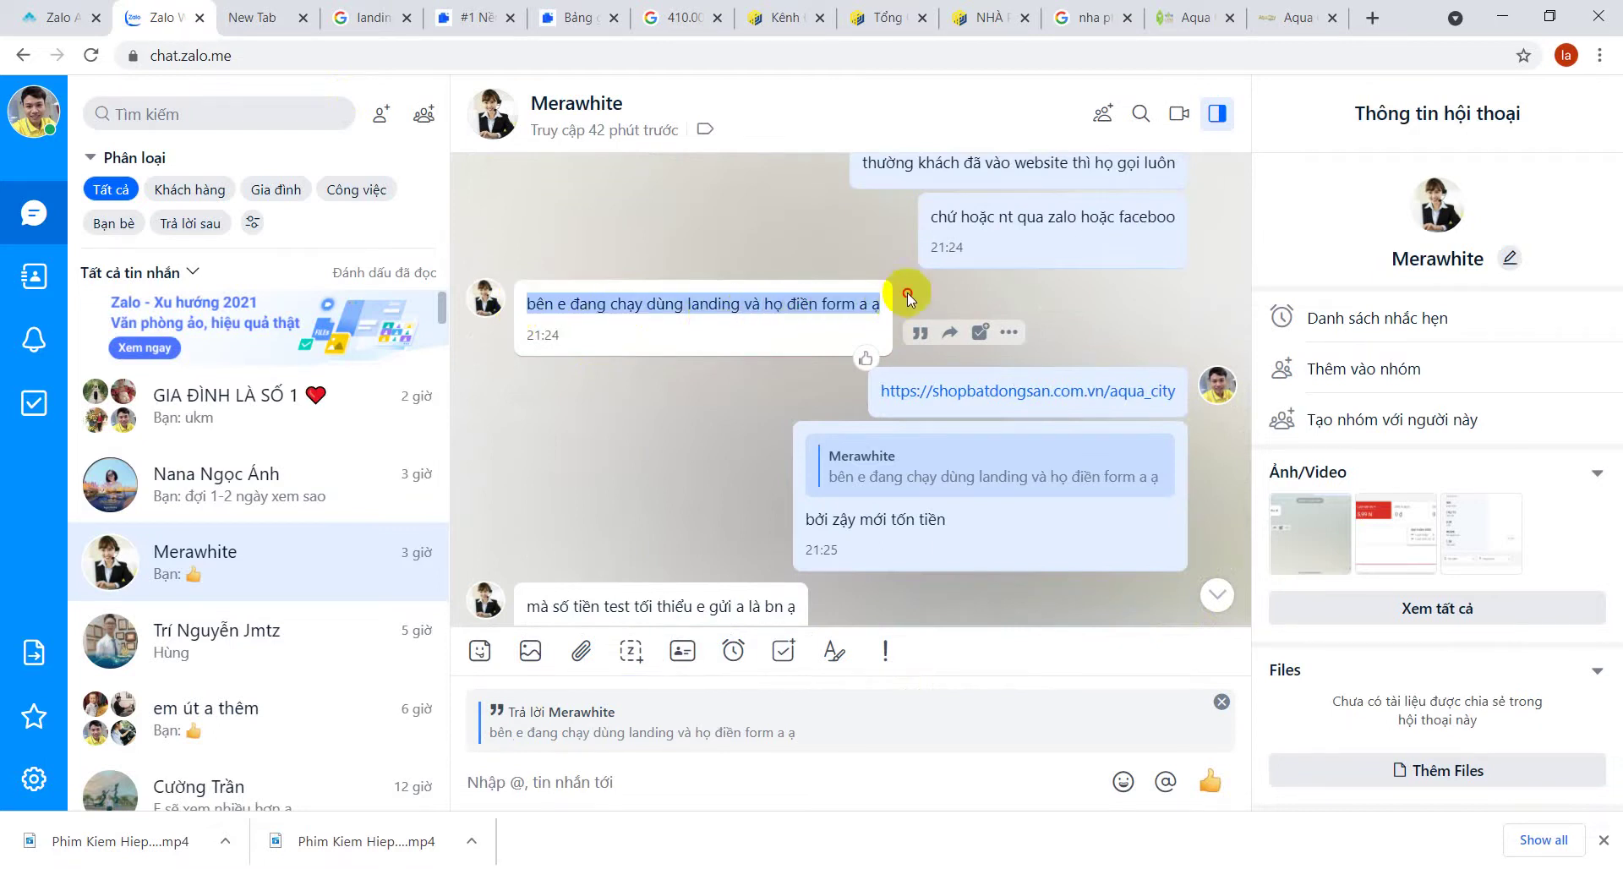
{"action": "left_click", "coordinate": [867, 305]}
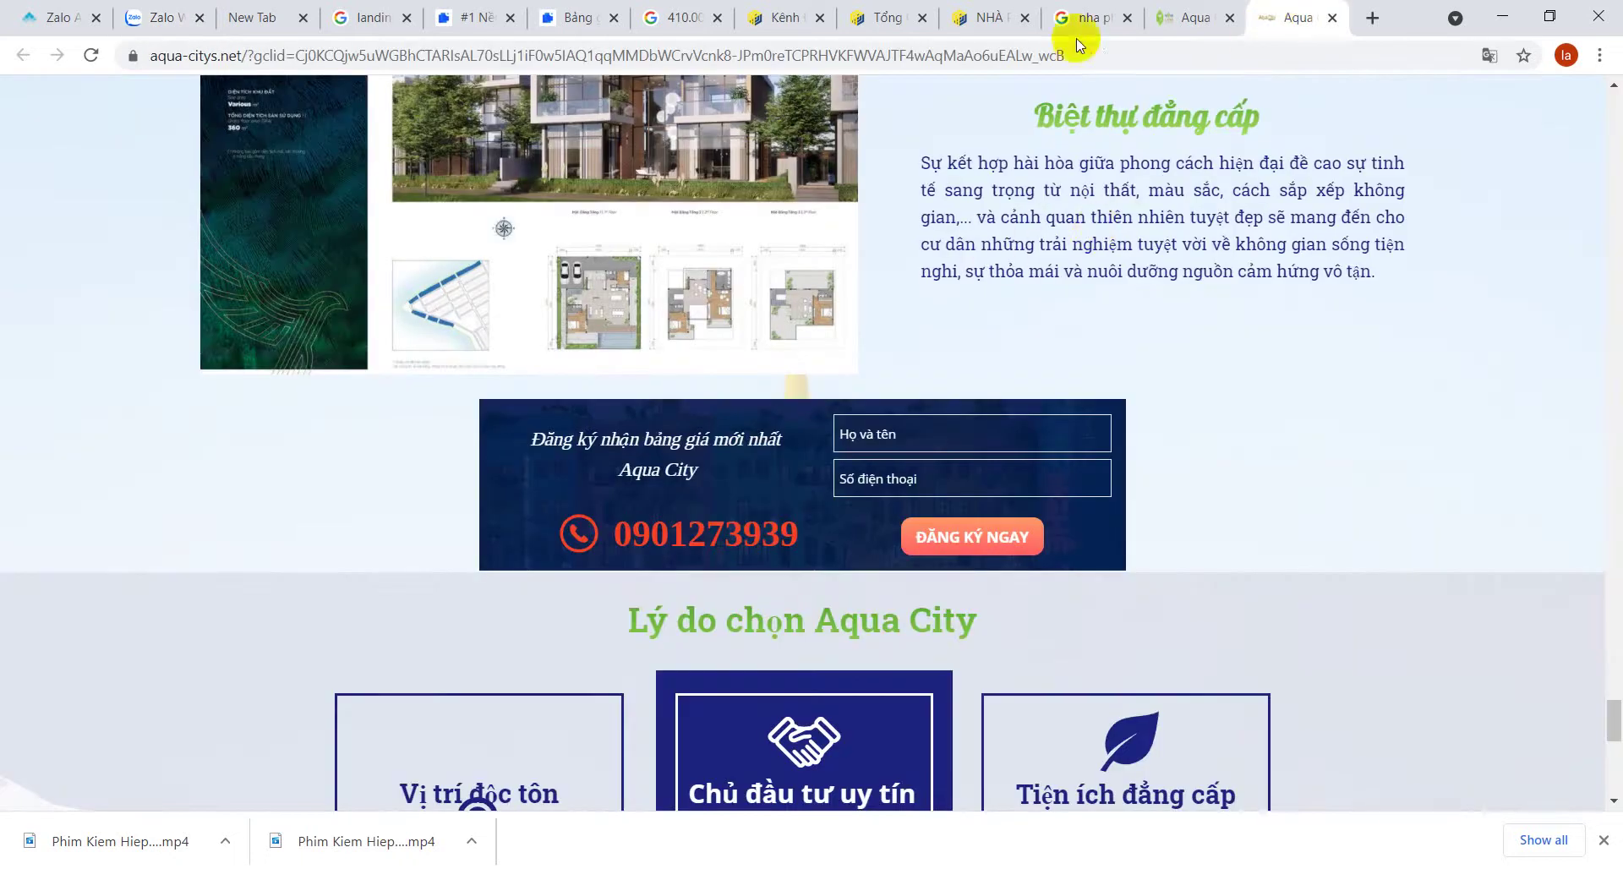
{"action": "left_click", "coordinate": [1188, 17]}
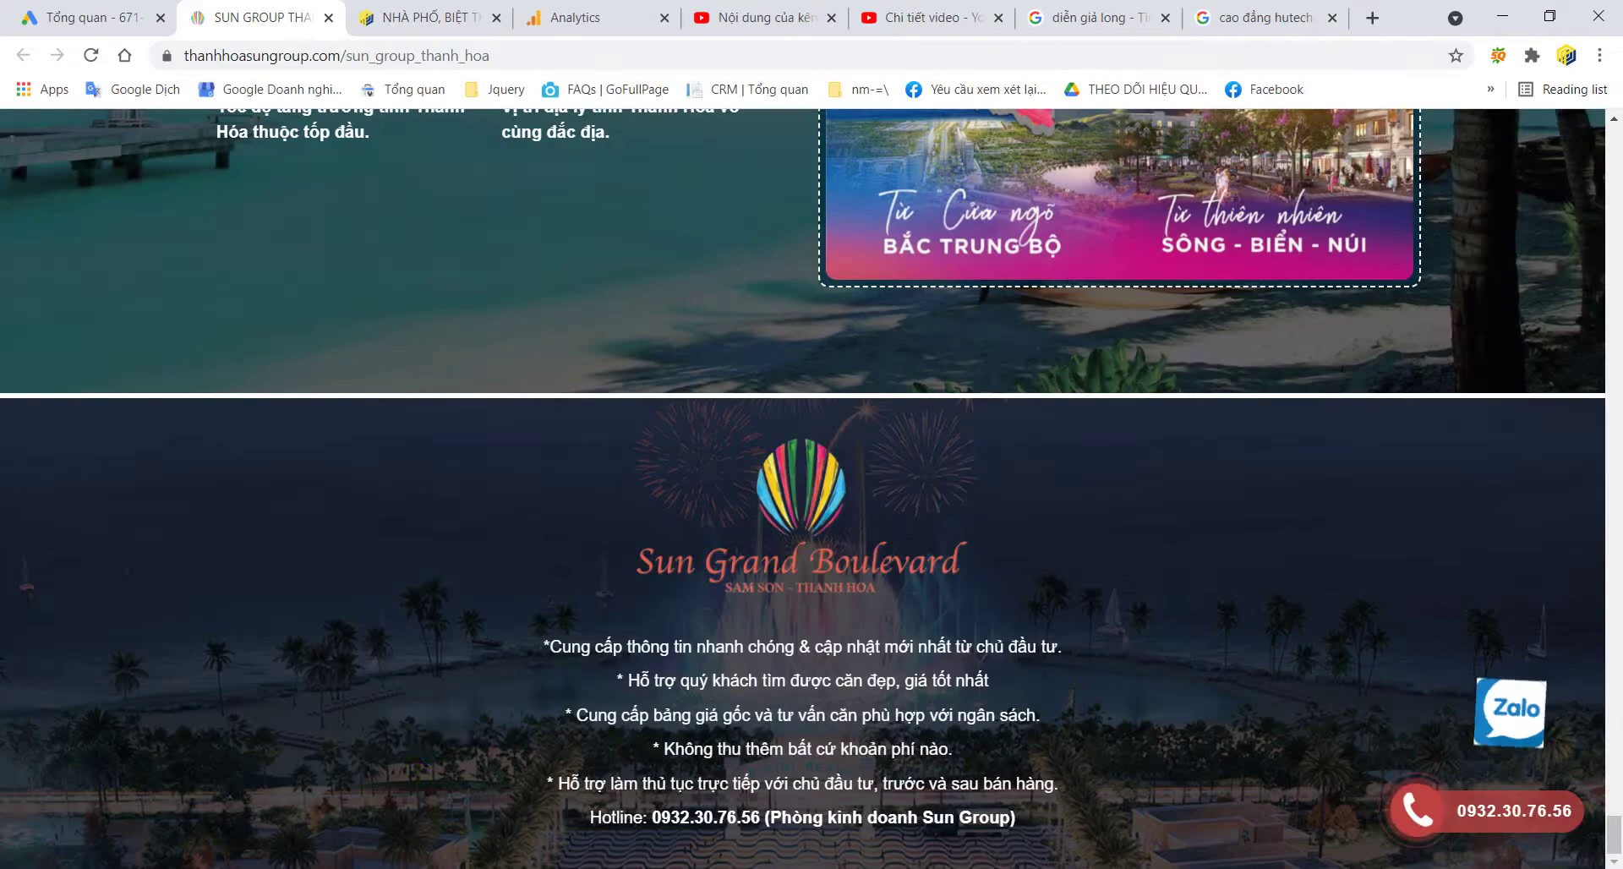
- Inspect the Sun Group Thanh Hóa landing page in mobile device view and look through its final sections down to the footer
{"action": "scroll", "coordinate": [747, 389], "scroll_direction": "up", "scroll_amount": 1}
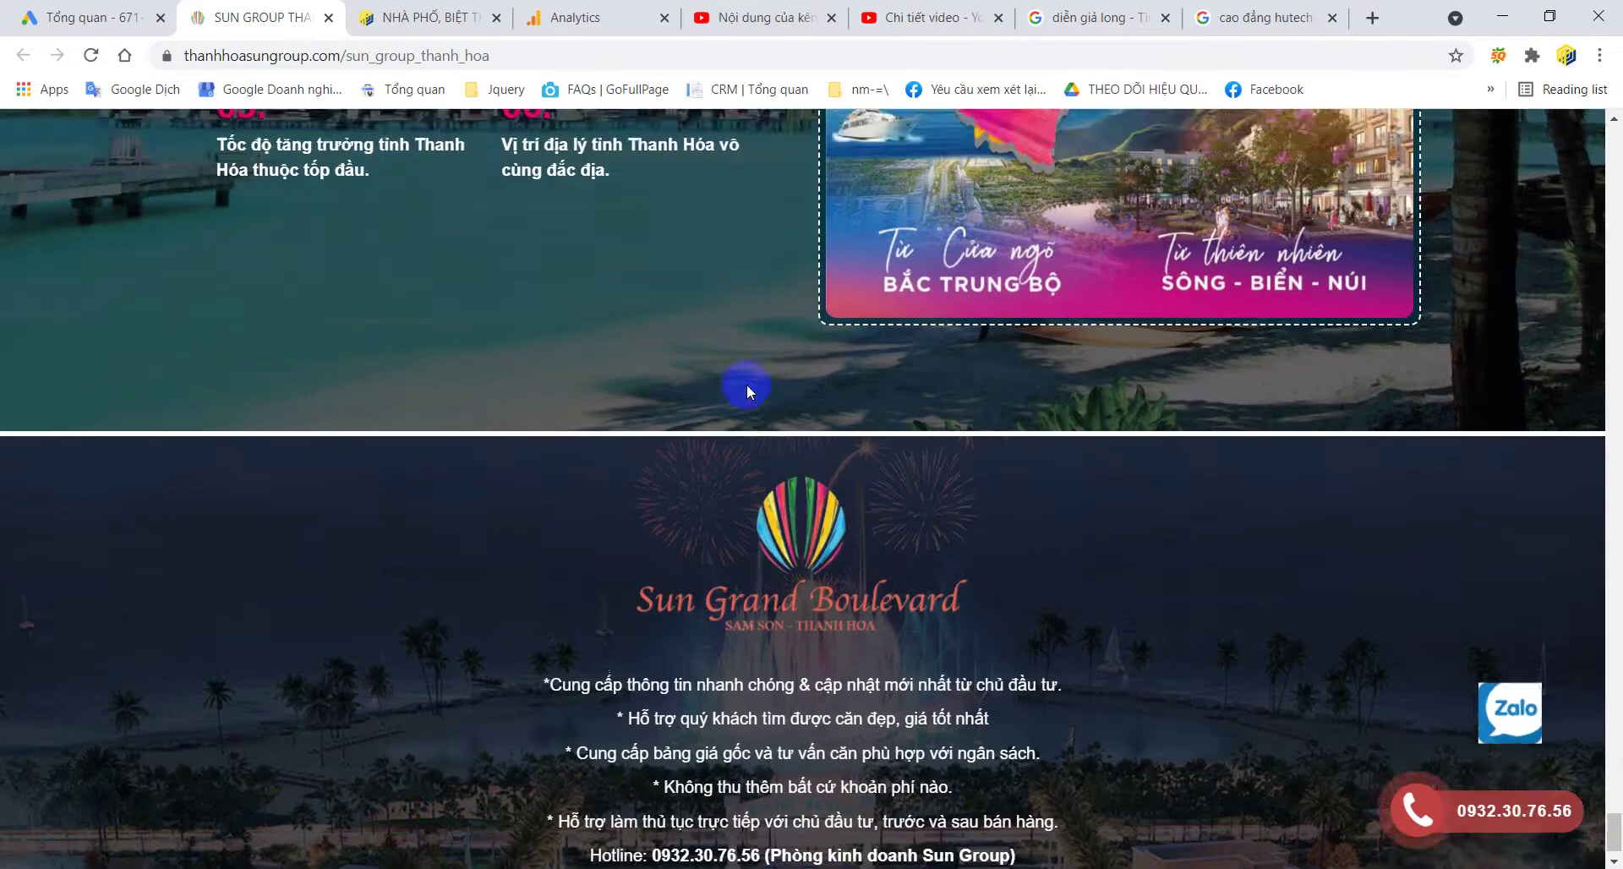
{"action": "scroll", "coordinate": [747, 387], "scroll_direction": "up", "scroll_amount": 2}
{"action": "right_click", "coordinate": [726, 357]}
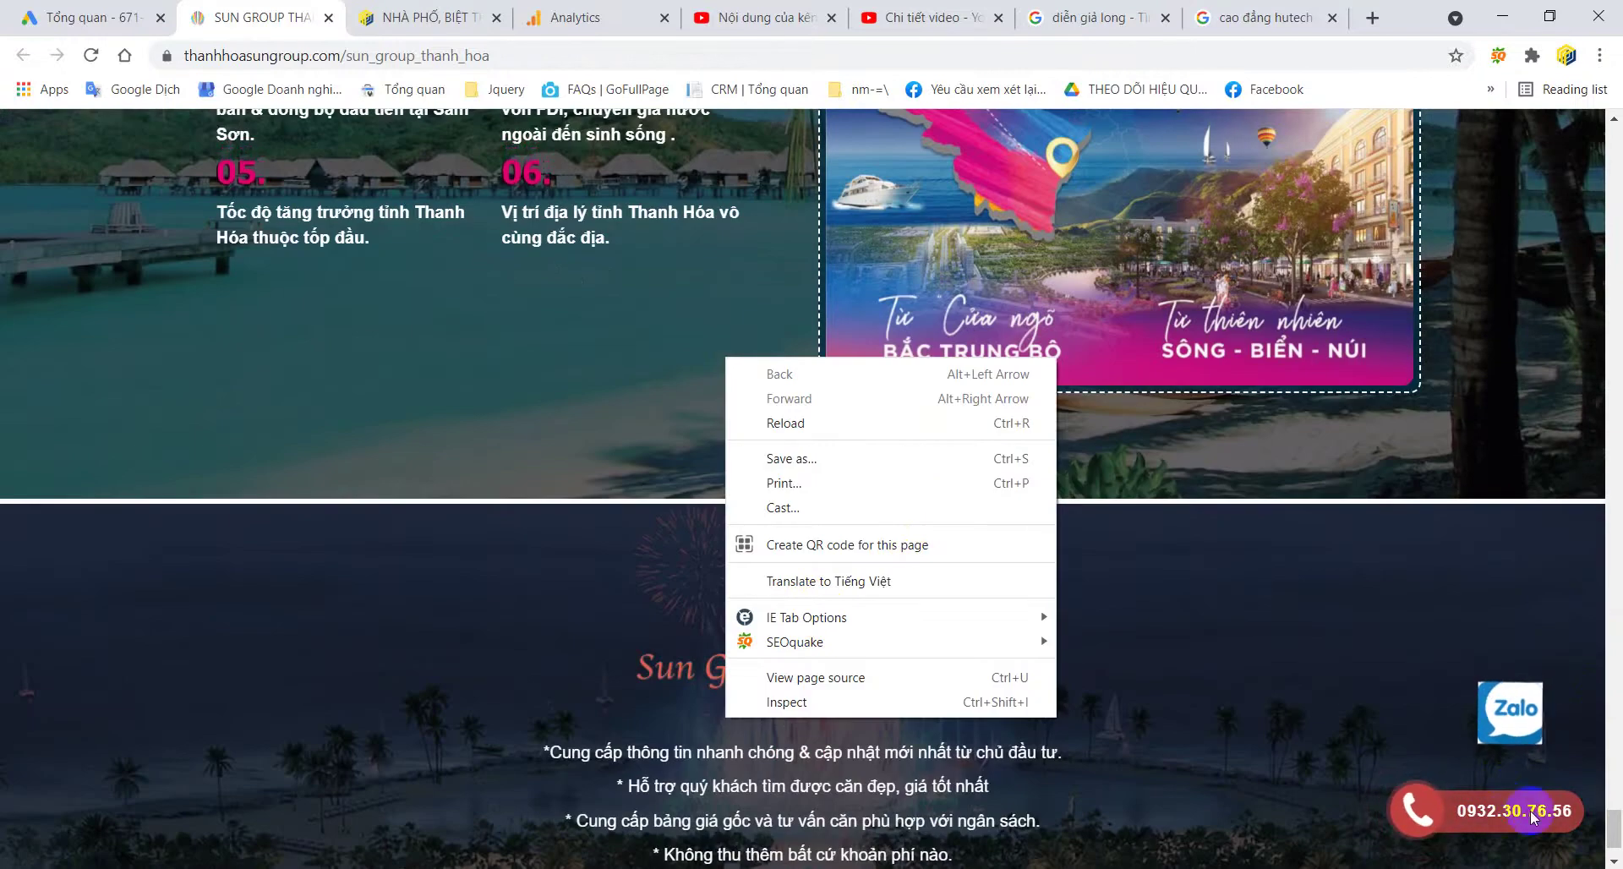
{"action": "left_click", "coordinate": [795, 702]}
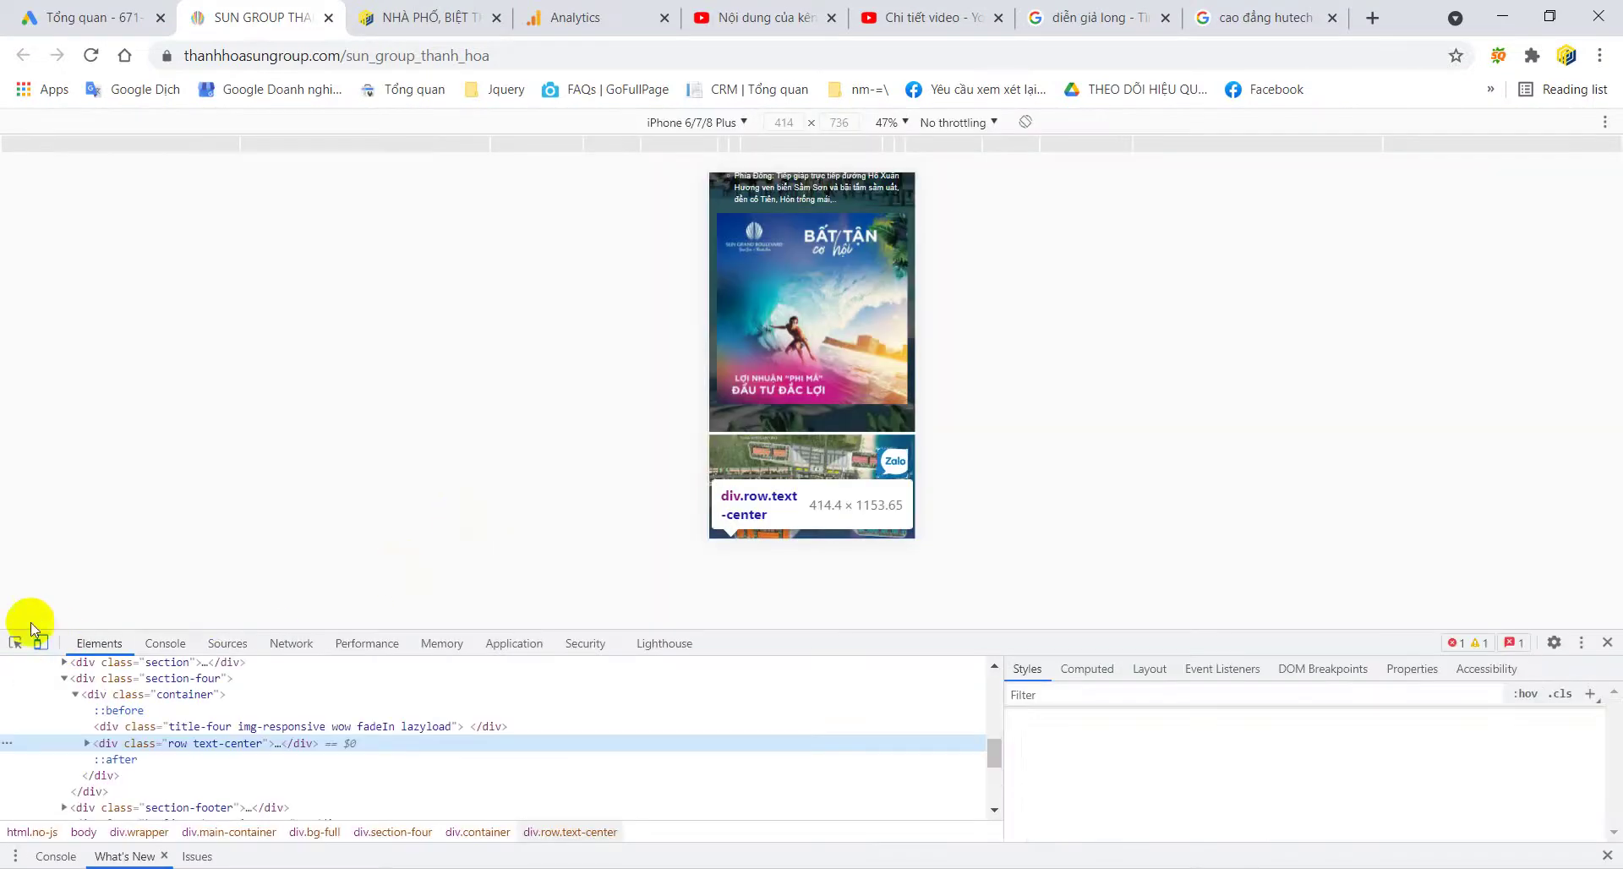
{"action": "scroll", "coordinate": [812, 355], "scroll_direction": "down", "scroll_amount": 5}
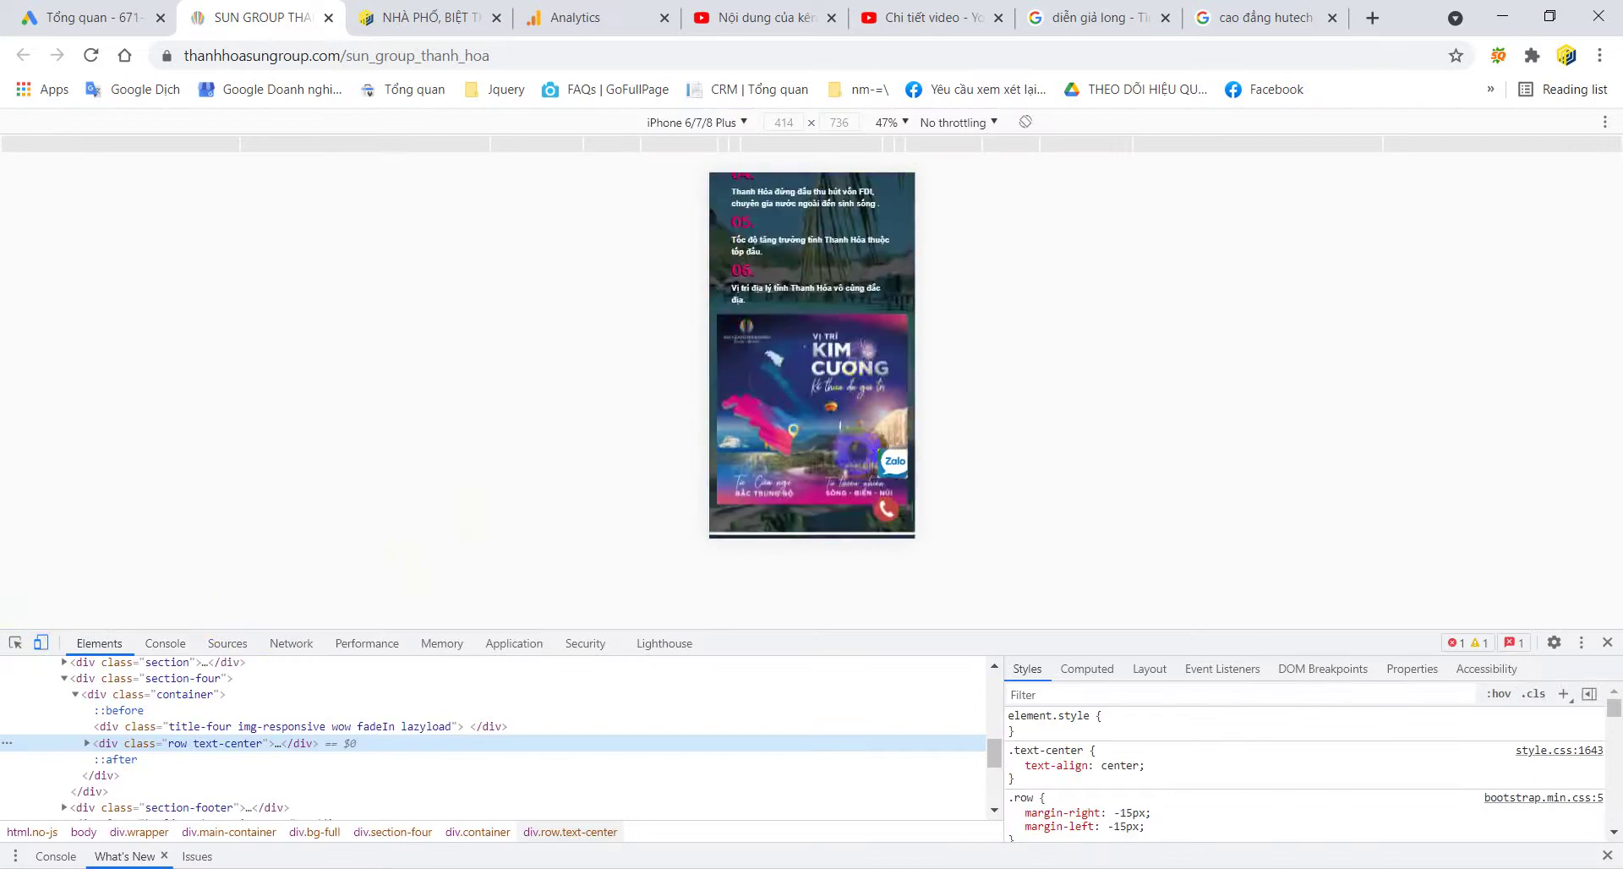
{"action": "scroll", "coordinate": [811, 355], "scroll_direction": "down", "scroll_amount": 5}
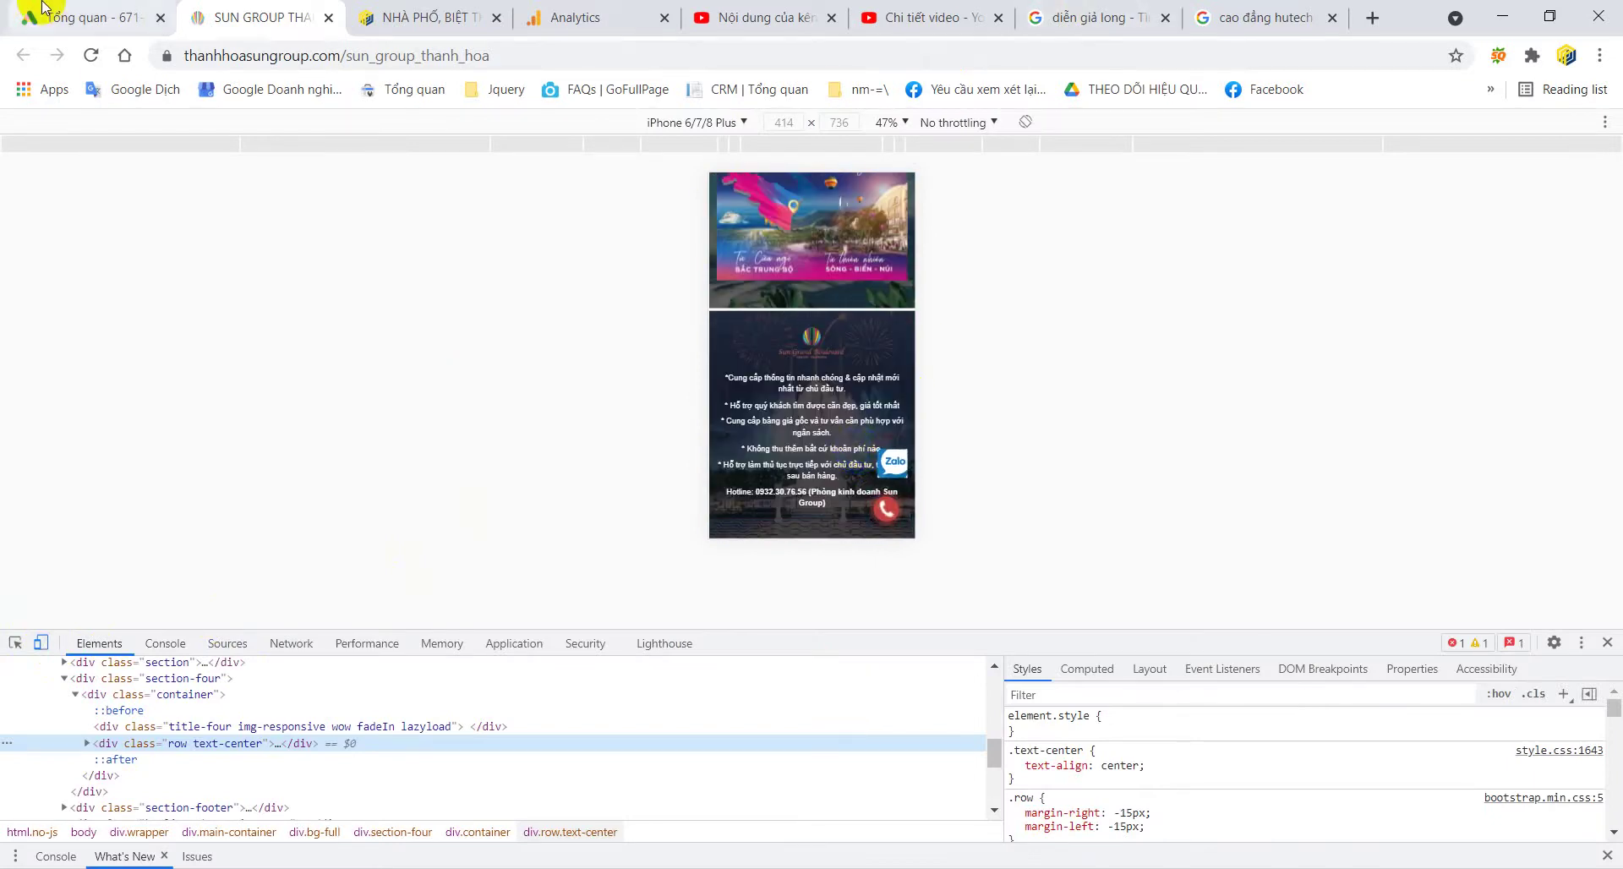
- Inspect the shopbatdongsan Aqua City landing page in mobile device view and review its project overview, offers and payment discounts
{"action": "left_click", "coordinate": [403, 17]}
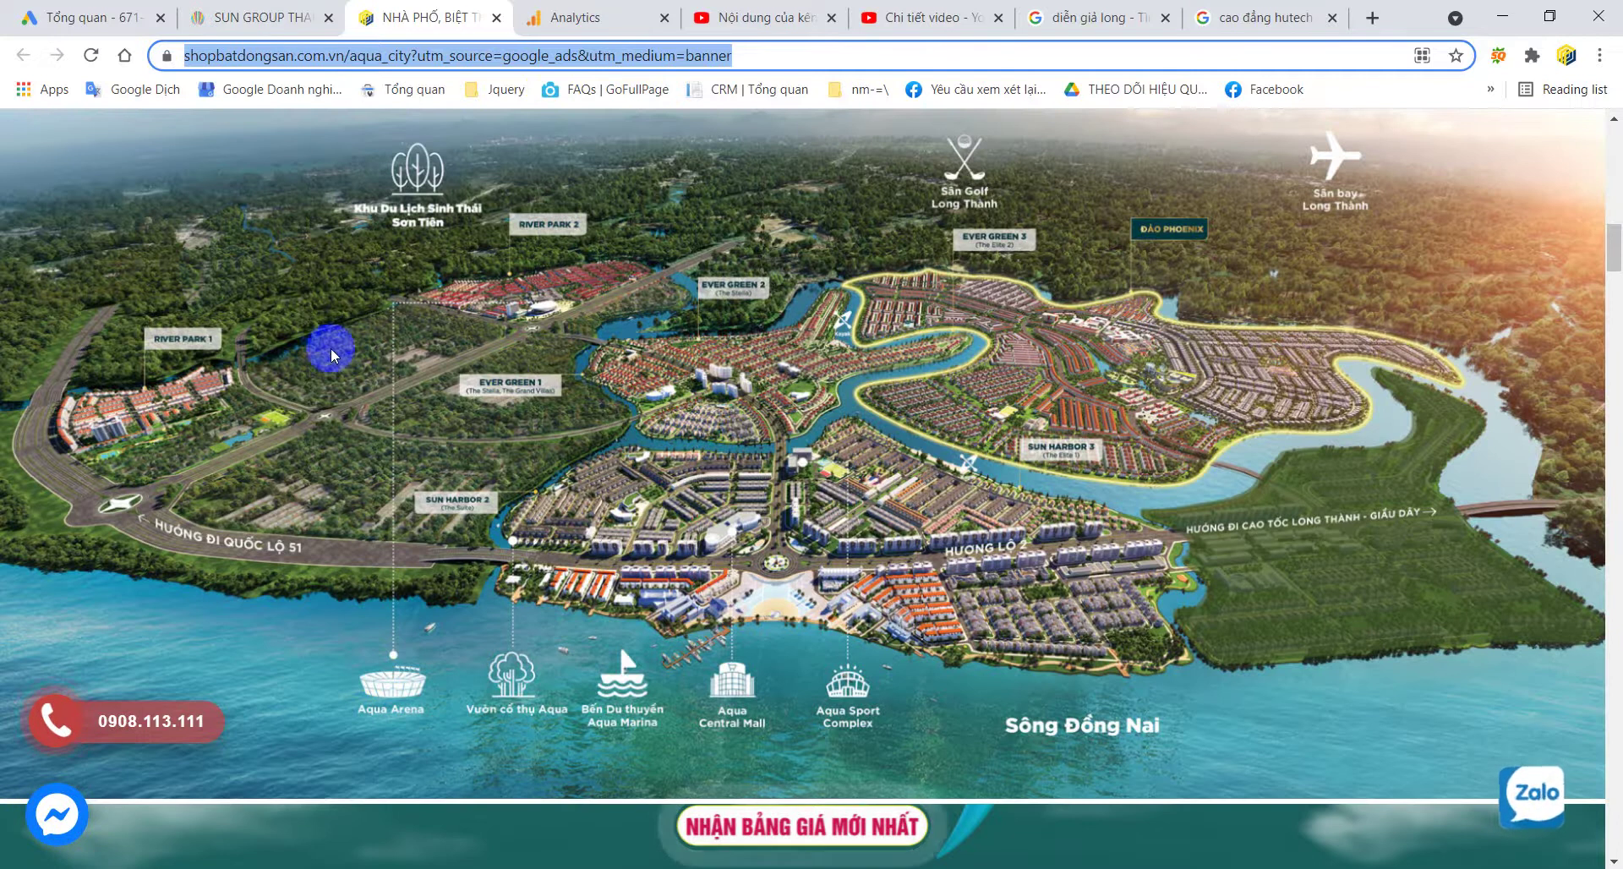
{"action": "scroll", "coordinate": [355, 338], "scroll_direction": "down", "scroll_amount": 3}
{"action": "right_click", "coordinate": [331, 183]}
{"action": "left_click", "coordinate": [443, 525]}
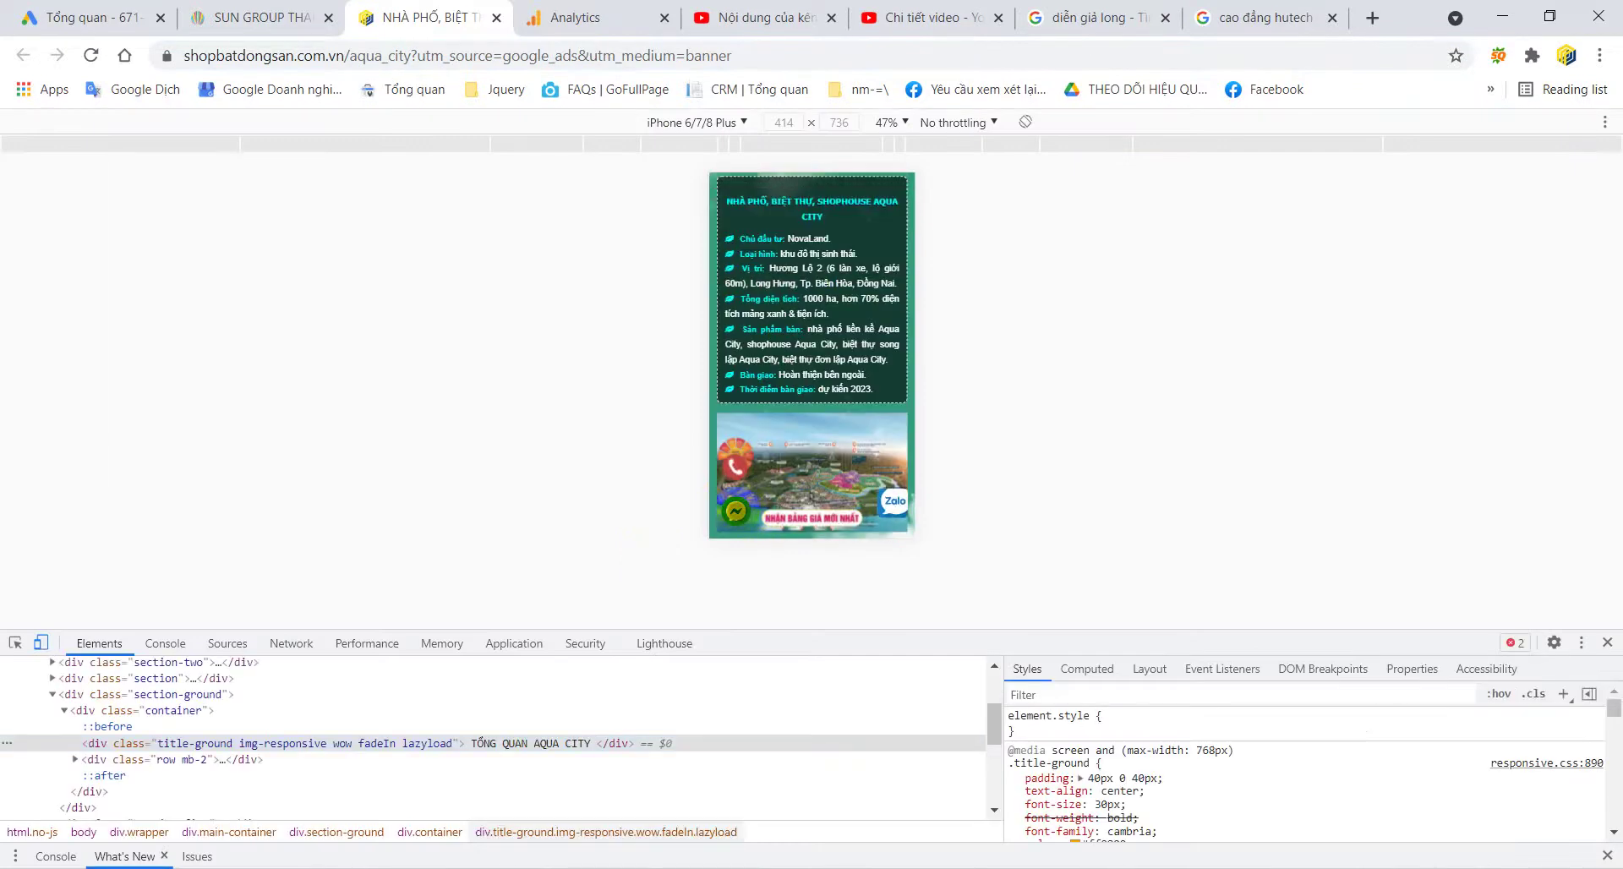
{"action": "scroll", "coordinate": [720, 529], "scroll_direction": "down", "scroll_amount": 5}
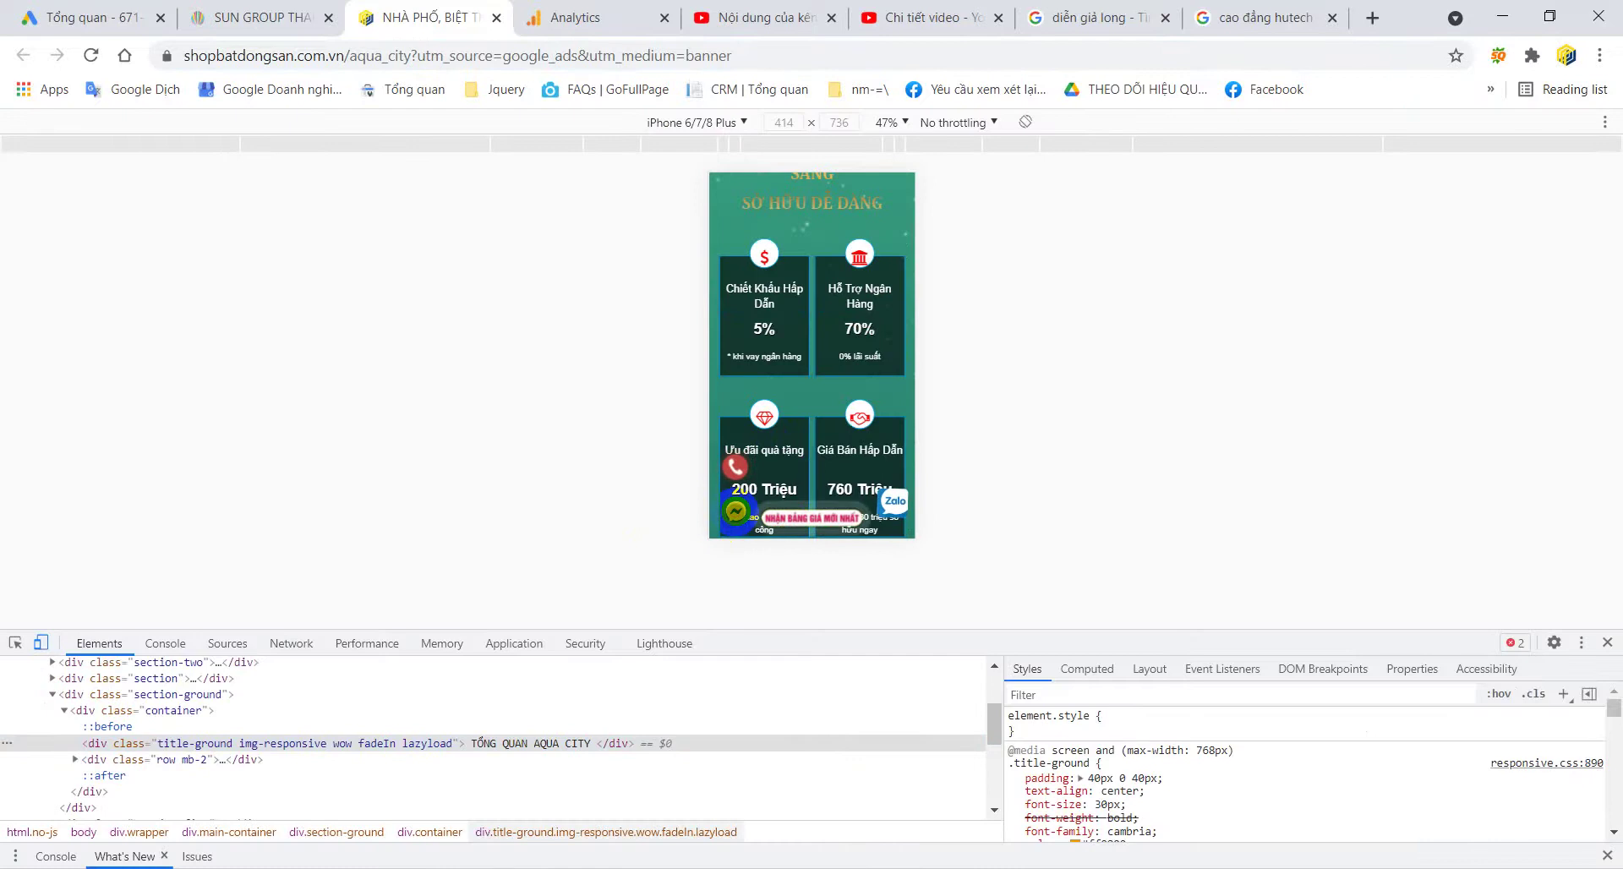
{"action": "scroll", "coordinate": [736, 512], "scroll_direction": "down", "scroll_amount": 5}
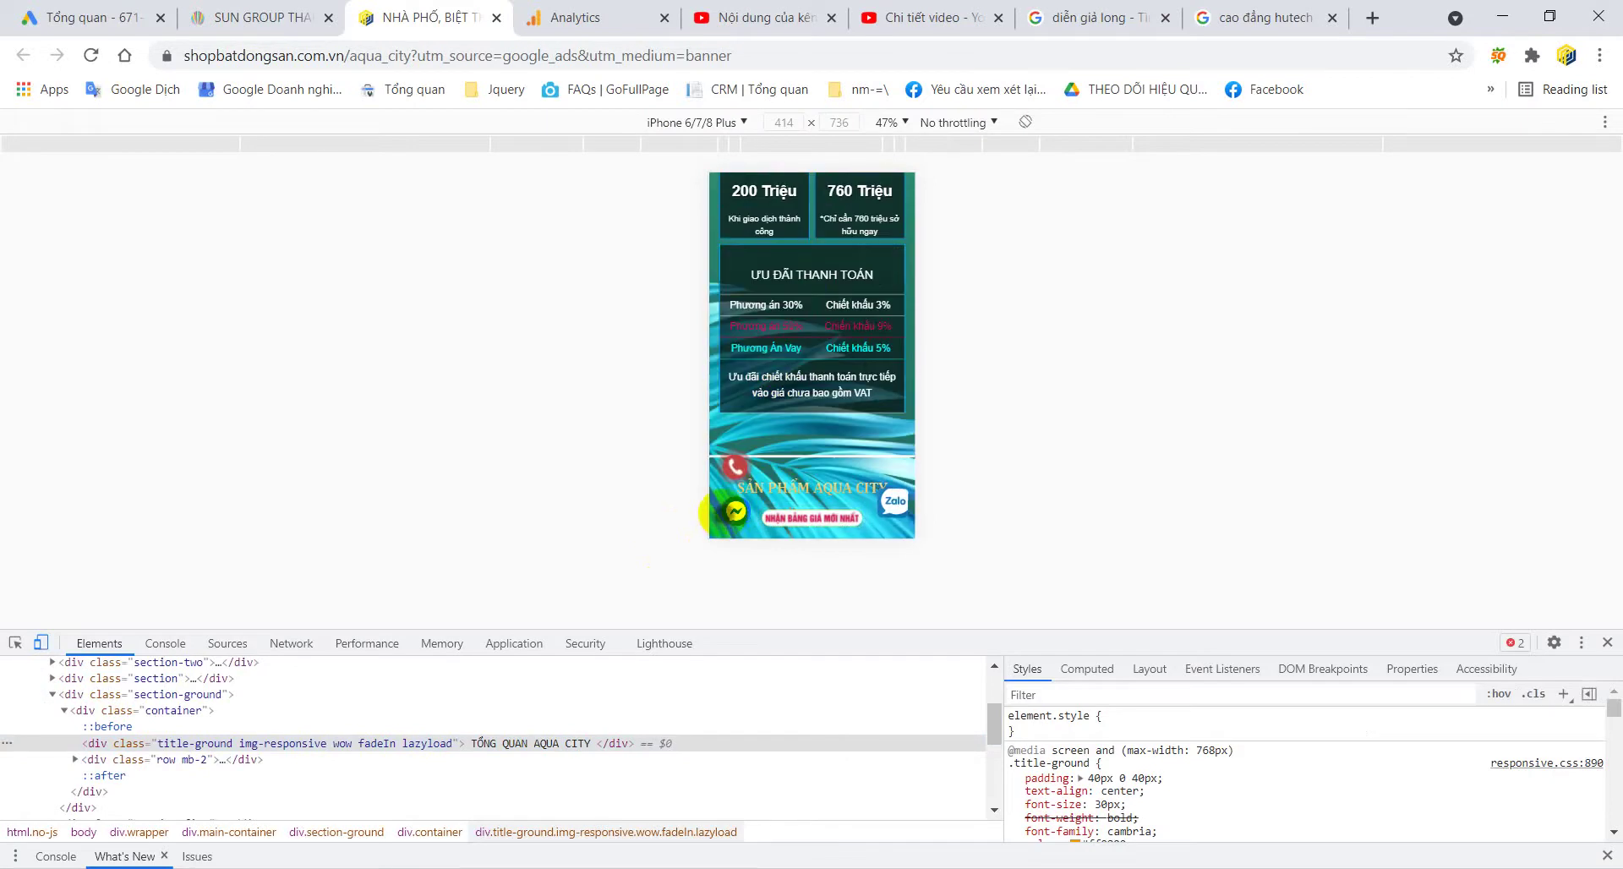
- Reload the Aqua City page, look through its amenity sections in mobile view, and close the developer tools
{"action": "left_click", "coordinate": [90, 55]}
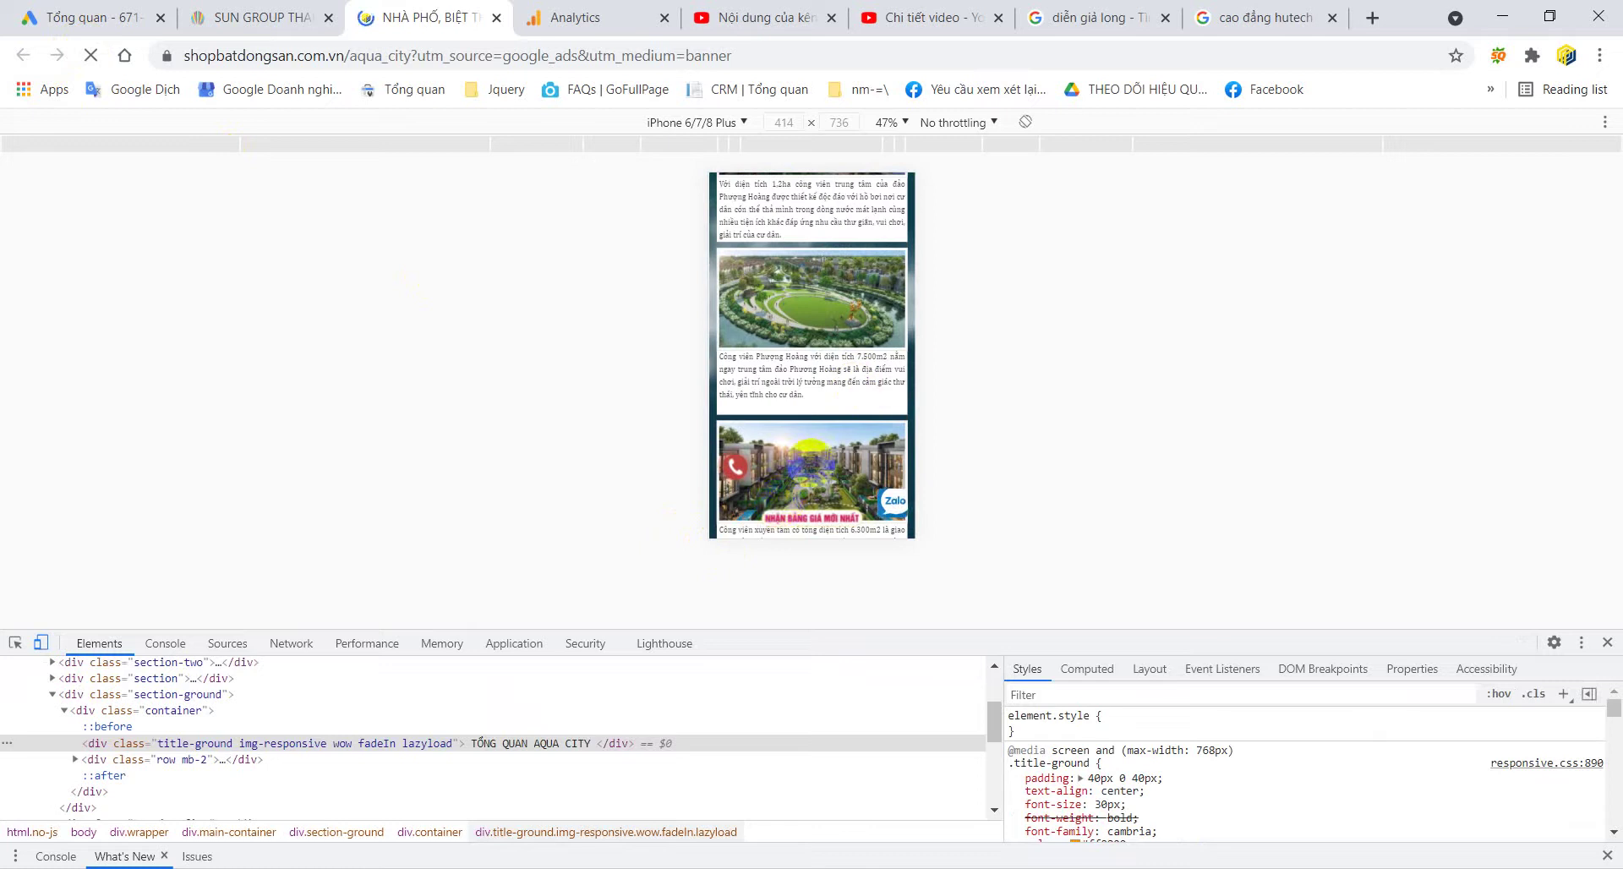
{"action": "scroll", "coordinate": [808, 514], "scroll_direction": "down", "scroll_amount": 5}
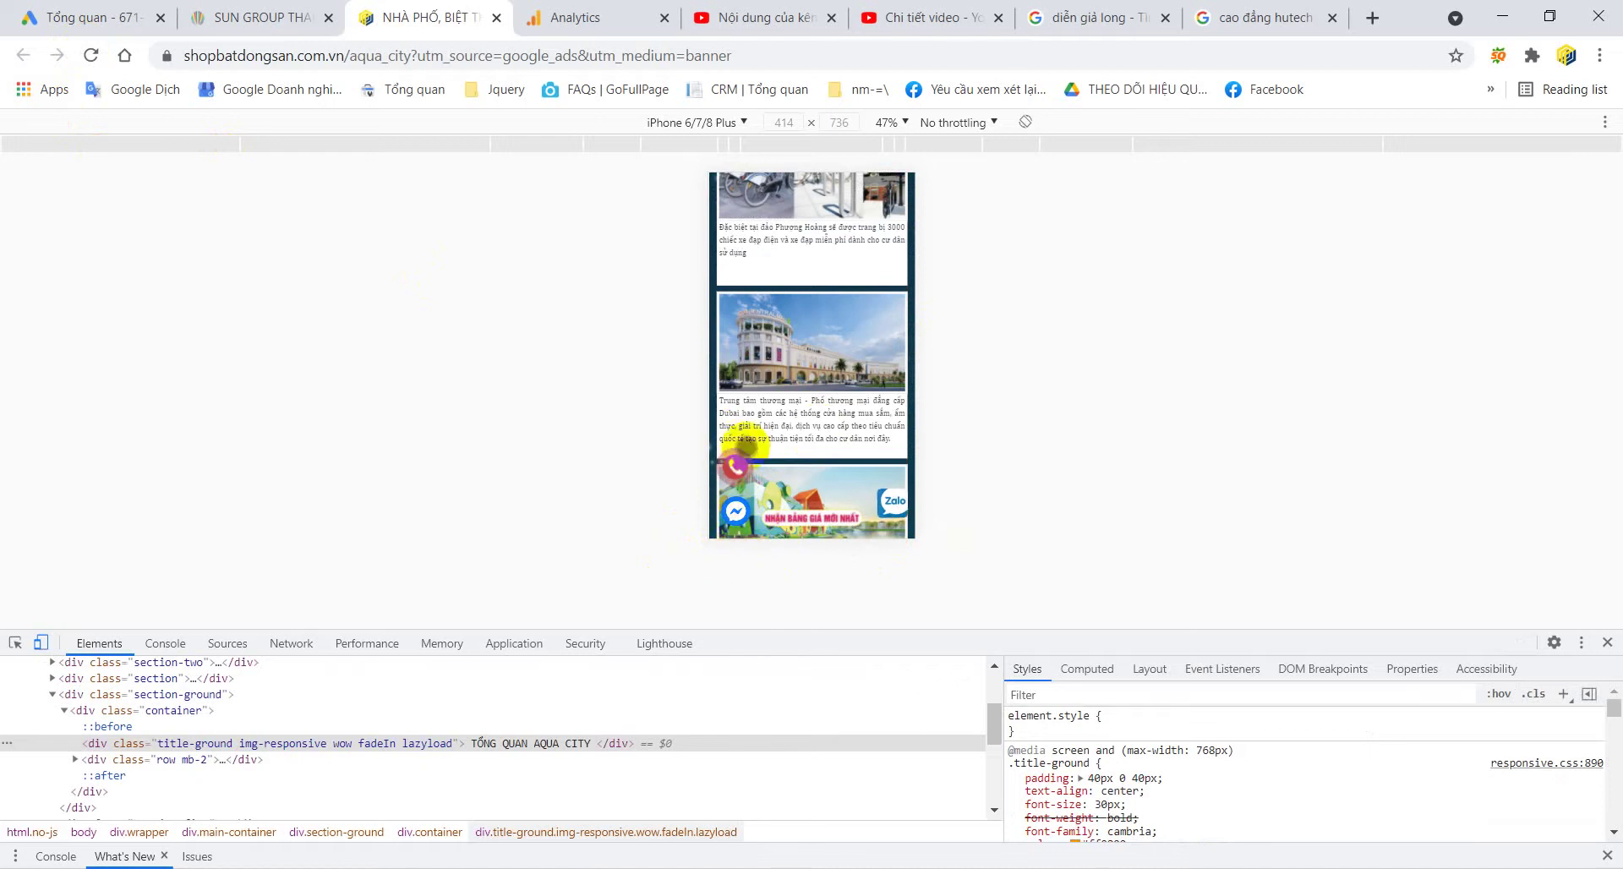
{"action": "left_click_drag", "start_coordinate": [863, 464], "coordinate": [876, 247]}
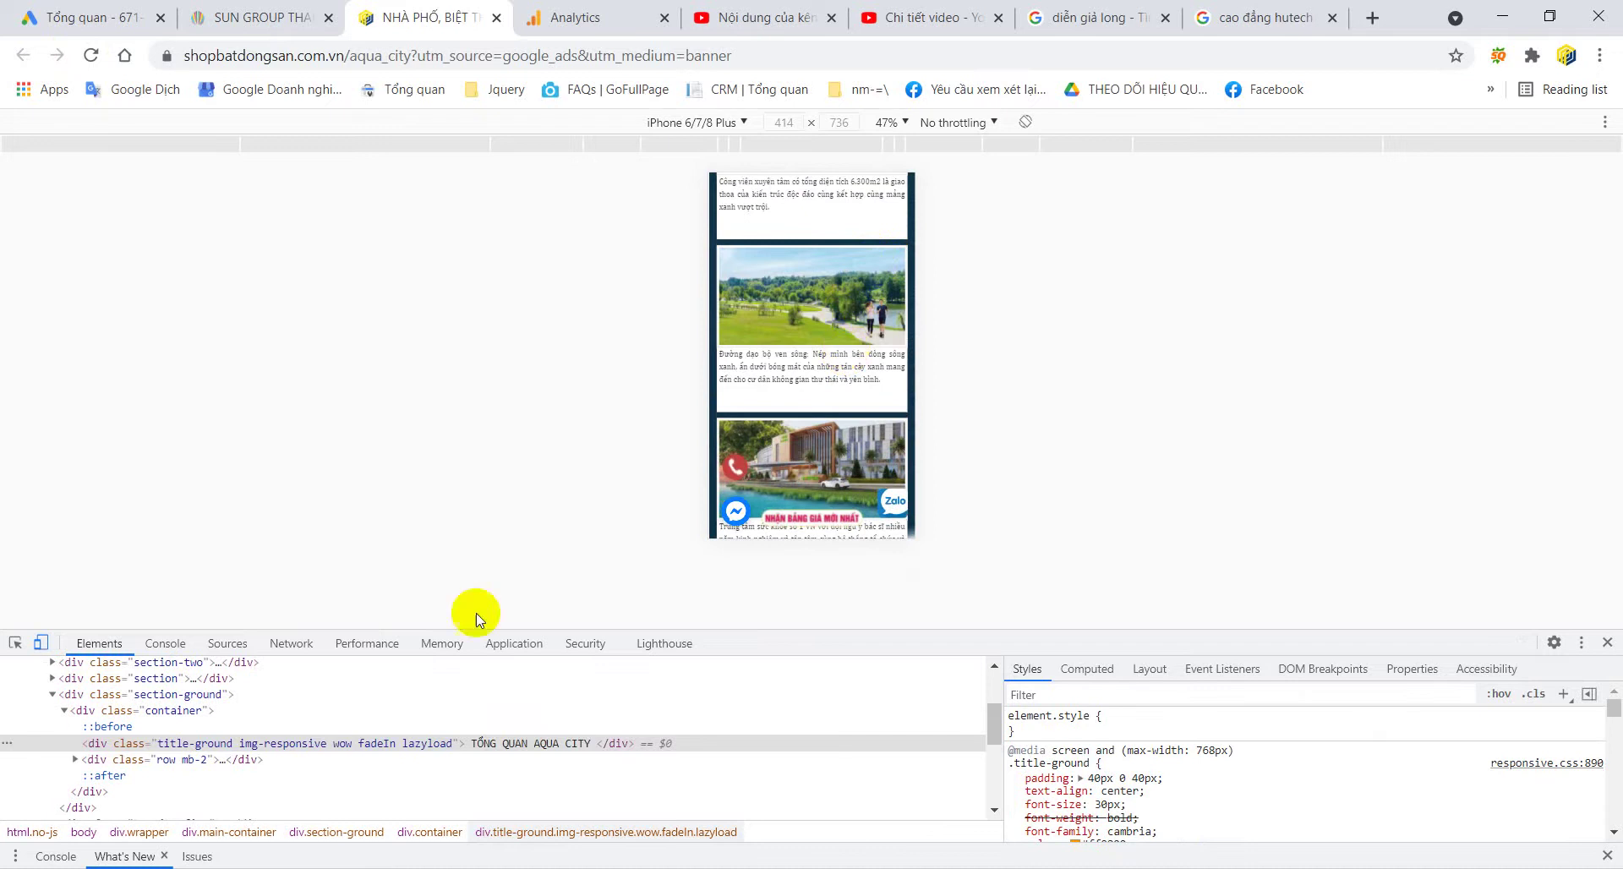
{"action": "left_click", "coordinate": [1607, 642]}
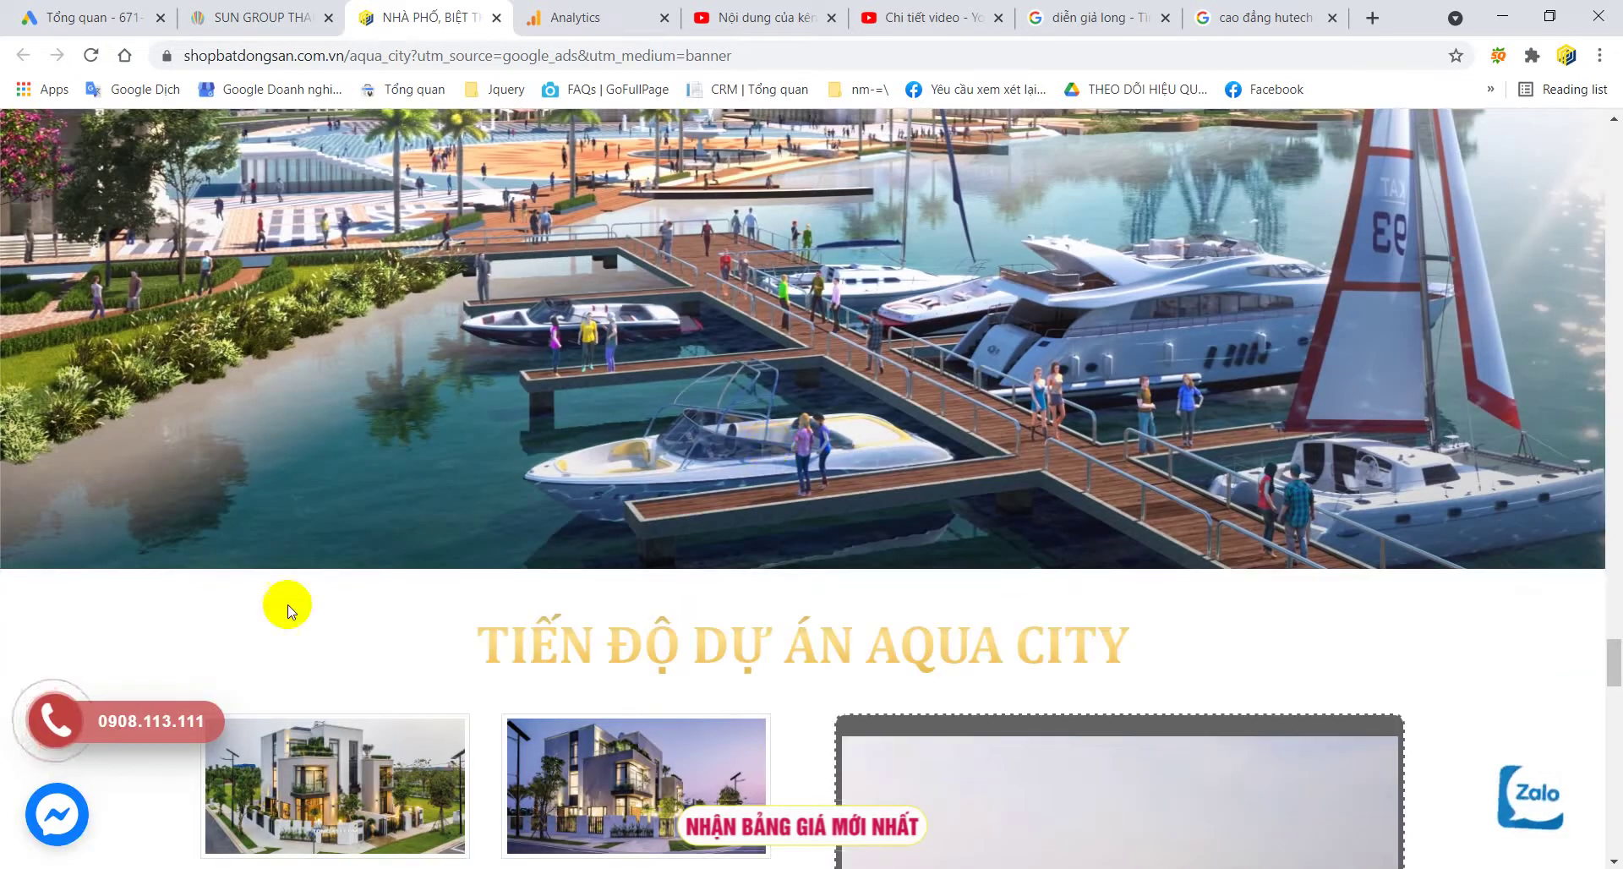
- Review the SUN GROUP campaign overview in Google Ads, covering the device breakdown, clicks, impressions, average CPC and cost
{"action": "left_click", "coordinate": [80, 17]}
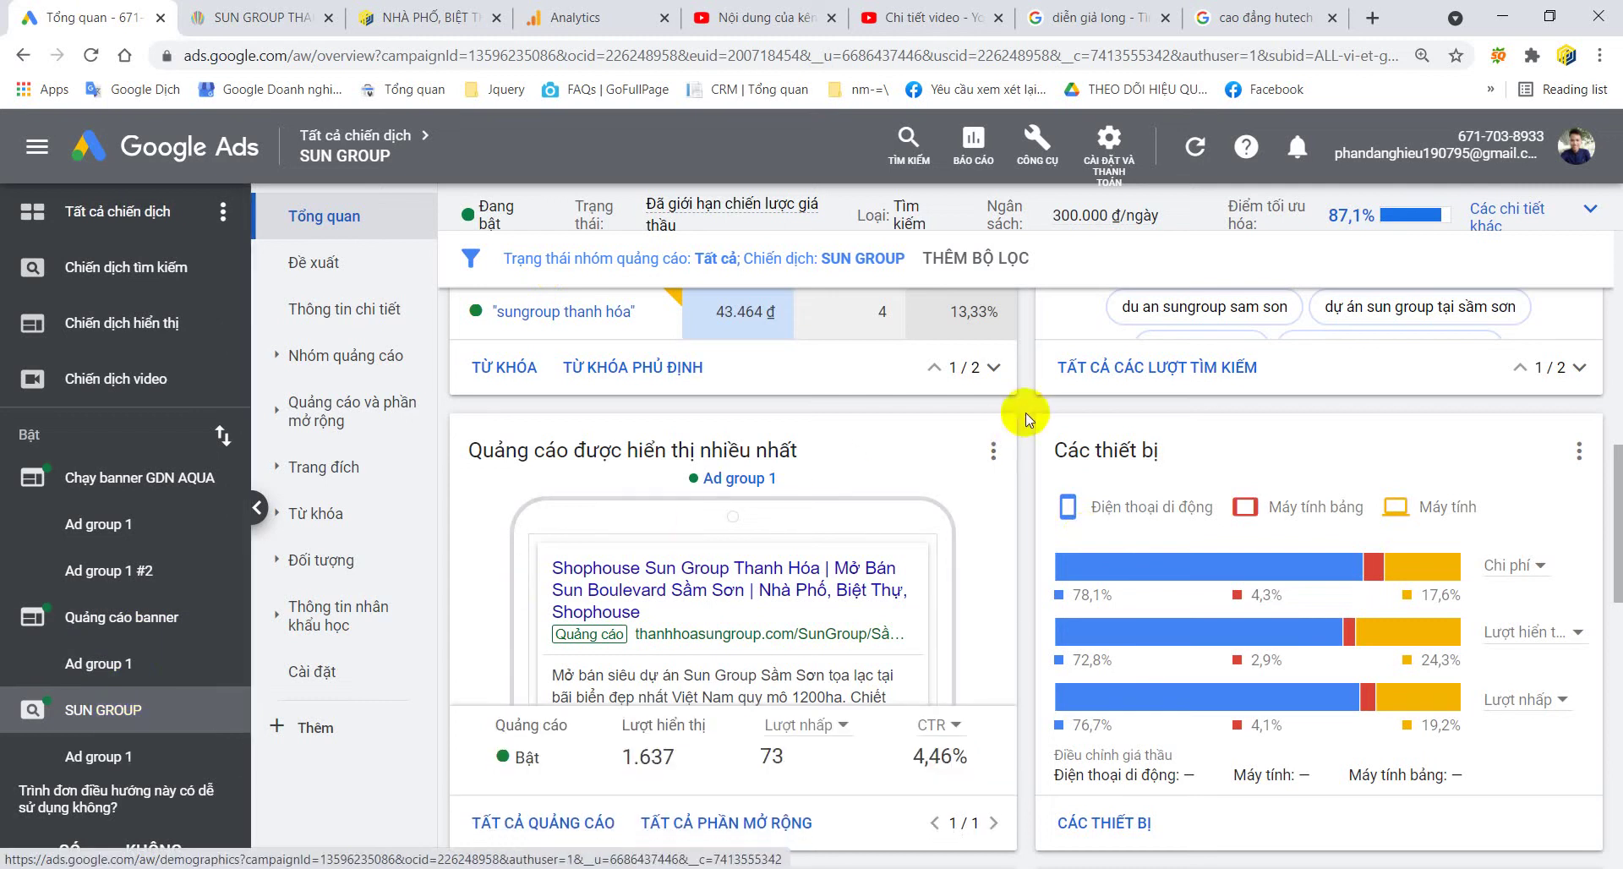
{"action": "mouse_move", "coordinate": [714, 593]}
{"action": "scroll", "coordinate": [714, 594], "scroll_direction": "up", "scroll_amount": 10}
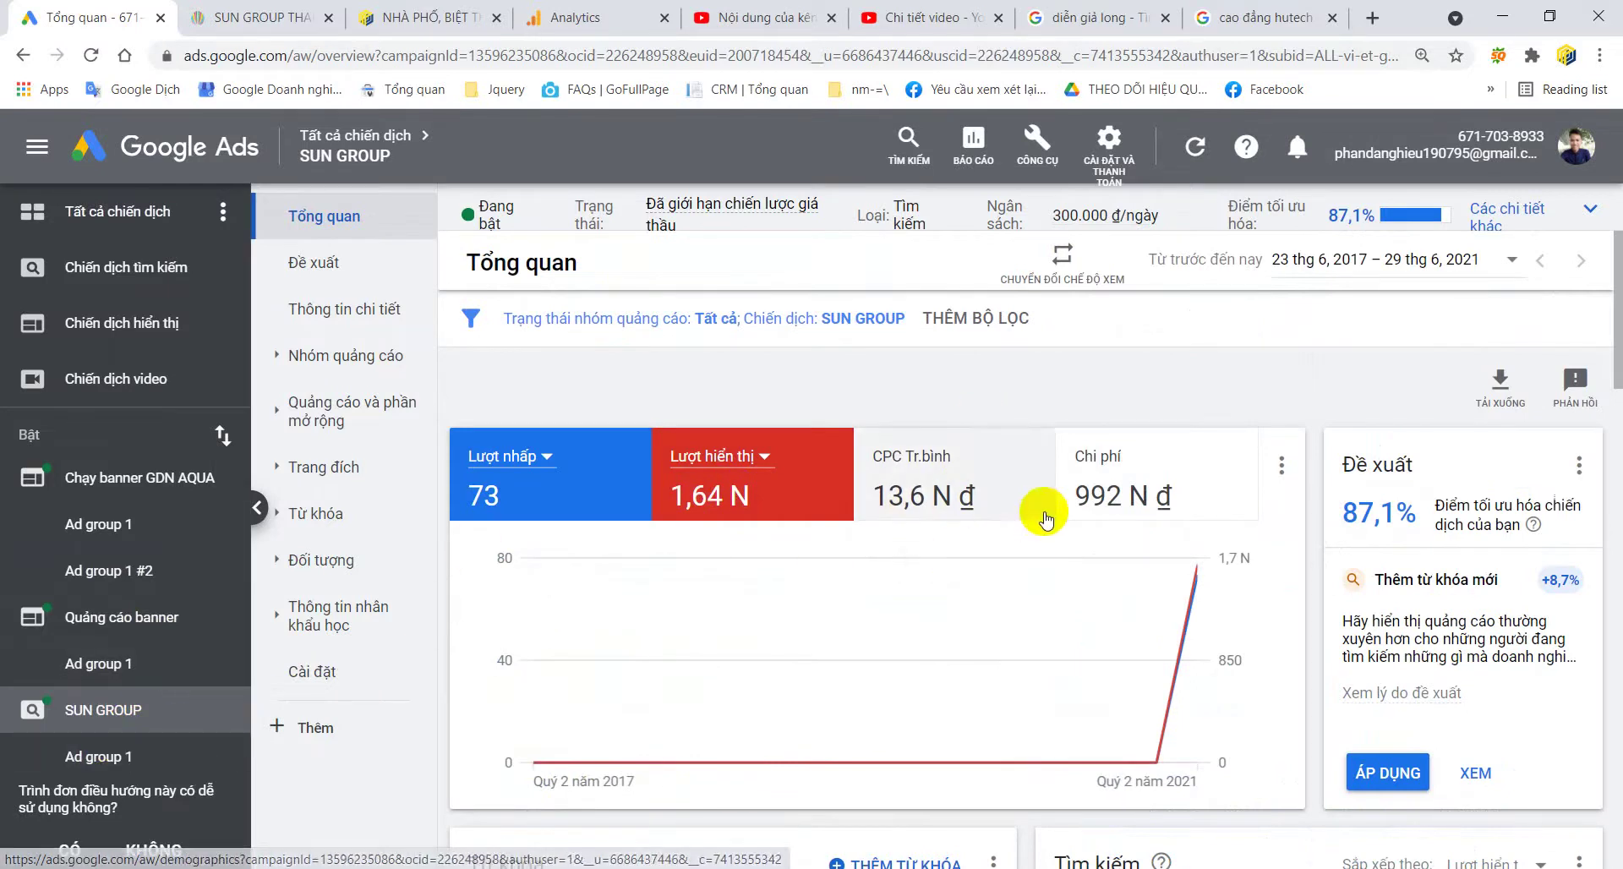
{"action": "left_click", "coordinate": [781, 497]}
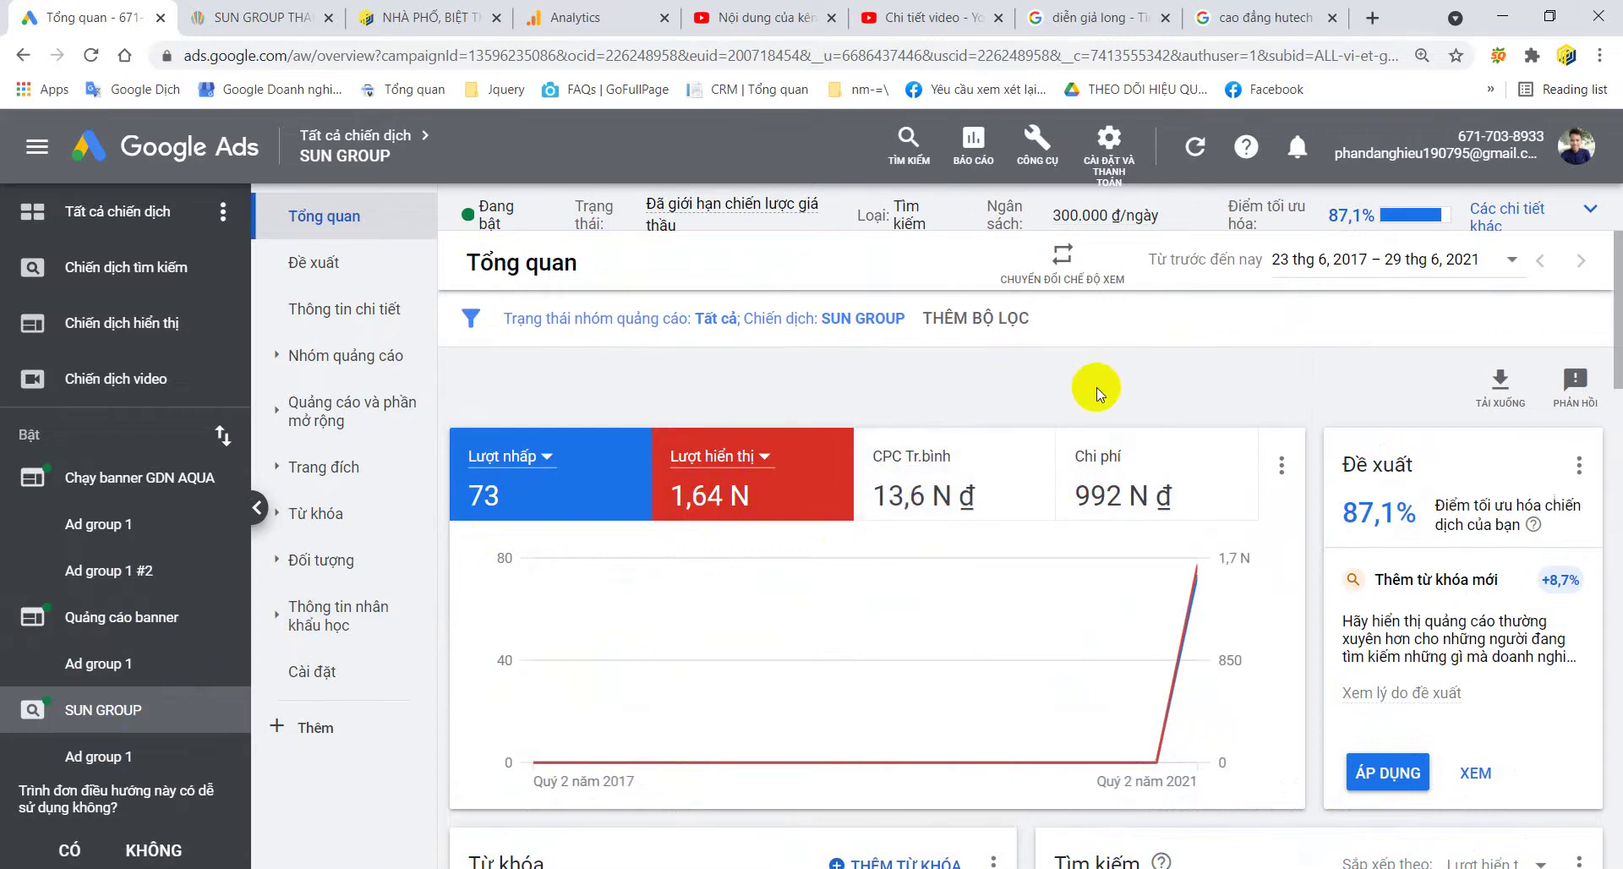
- Revisit the Sun Group mobile preview, switch to the Zalo Ads campaign list, and refresh its data
{"action": "left_click", "coordinate": [275, 6]}
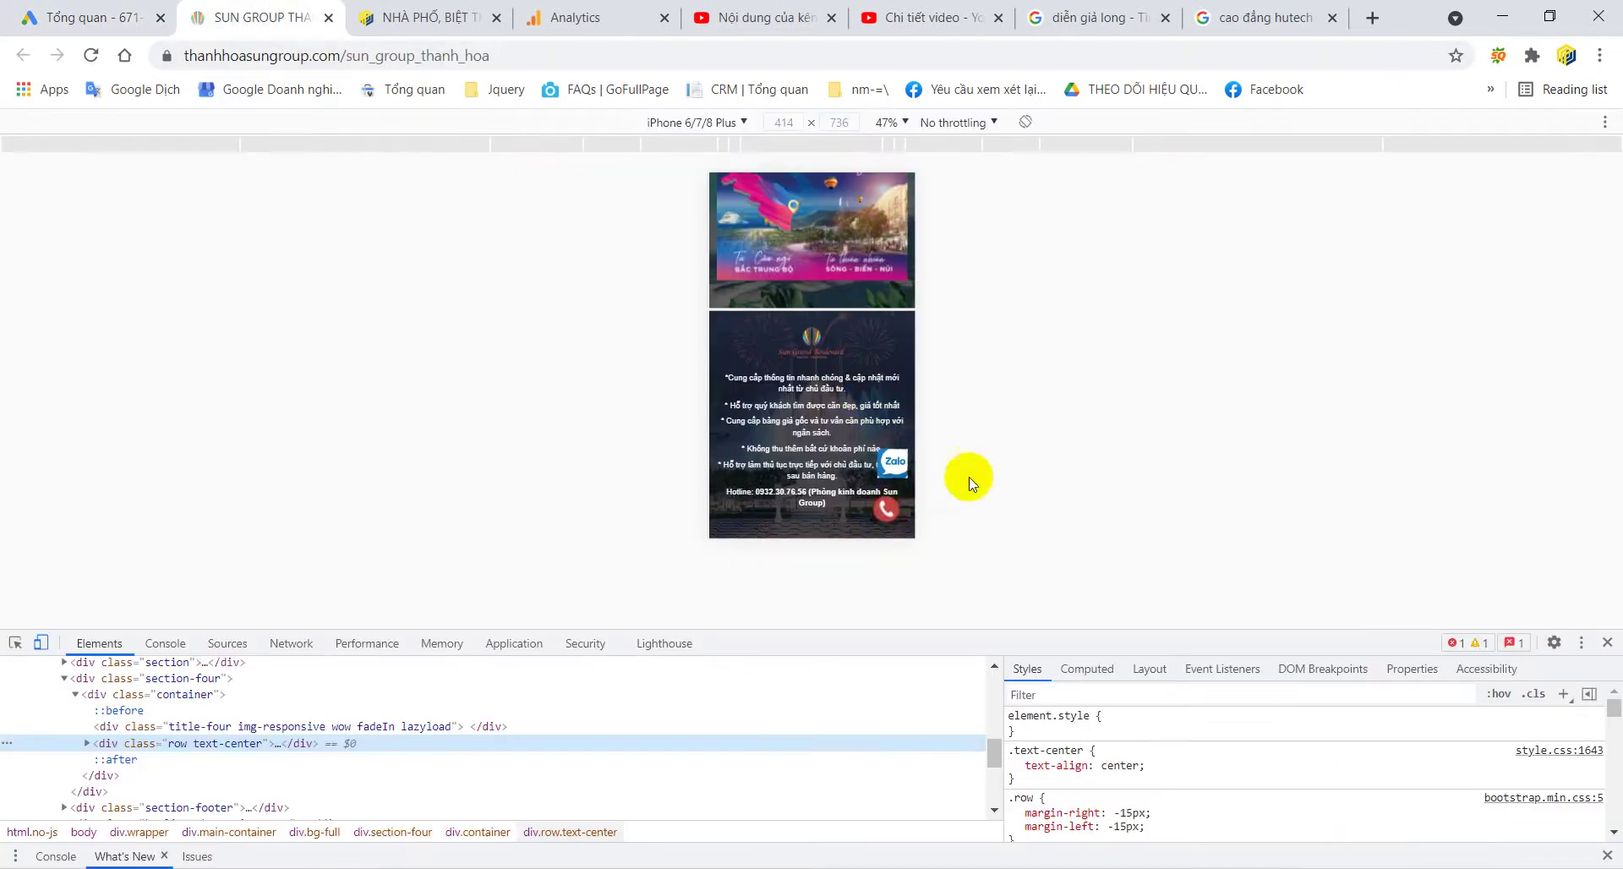
{"action": "left_click", "coordinate": [328, 18]}
{"action": "left_click", "coordinate": [93, 17]}
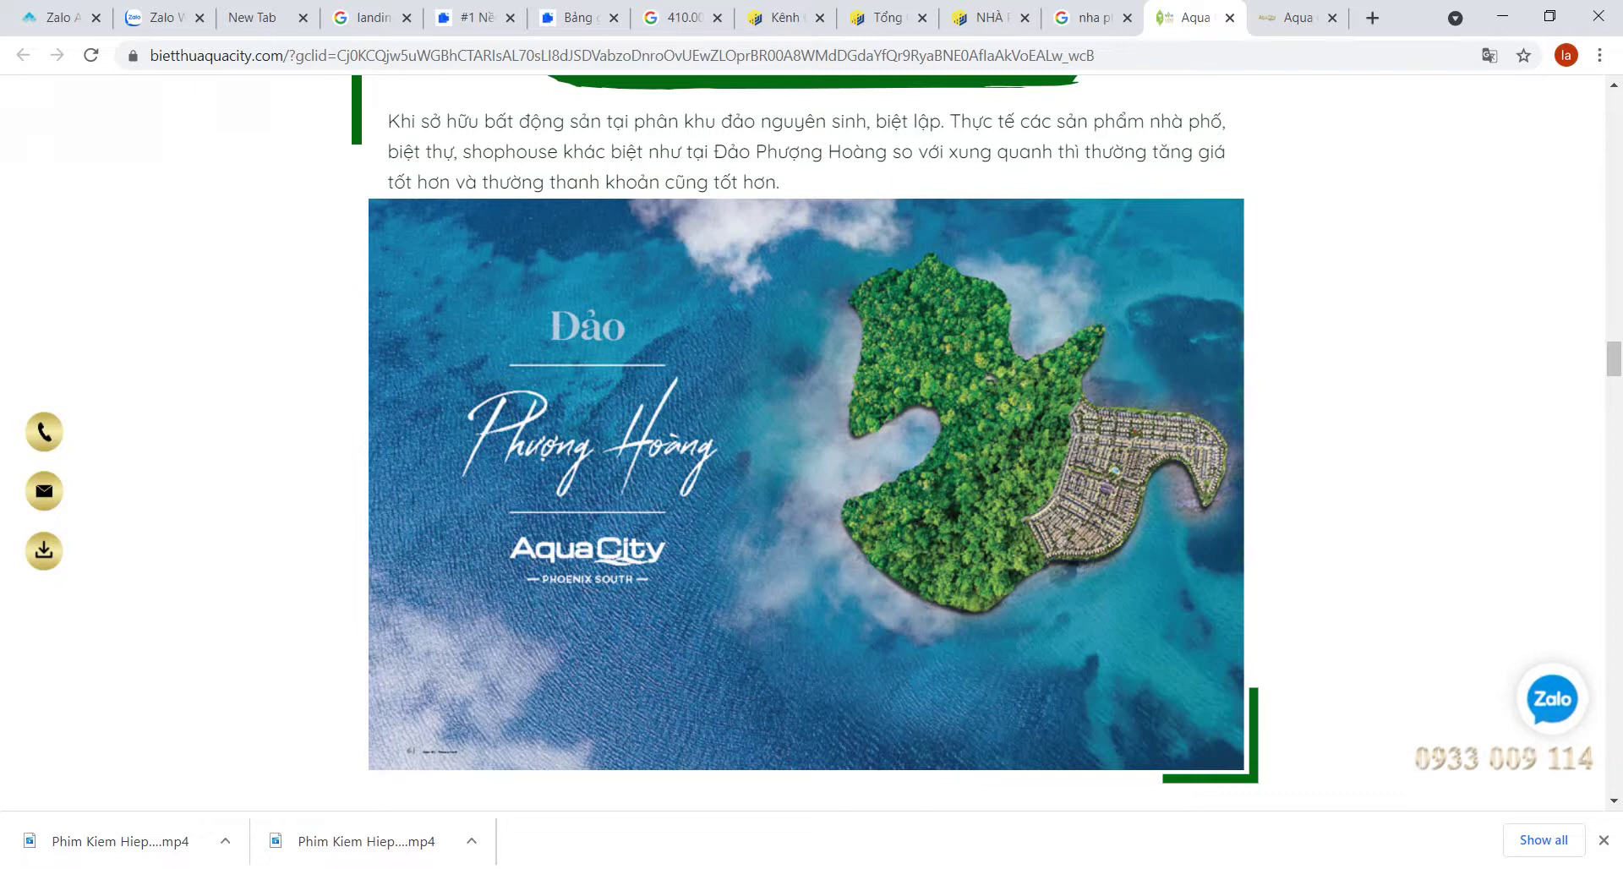
{"action": "left_click", "coordinate": [125, 10]}
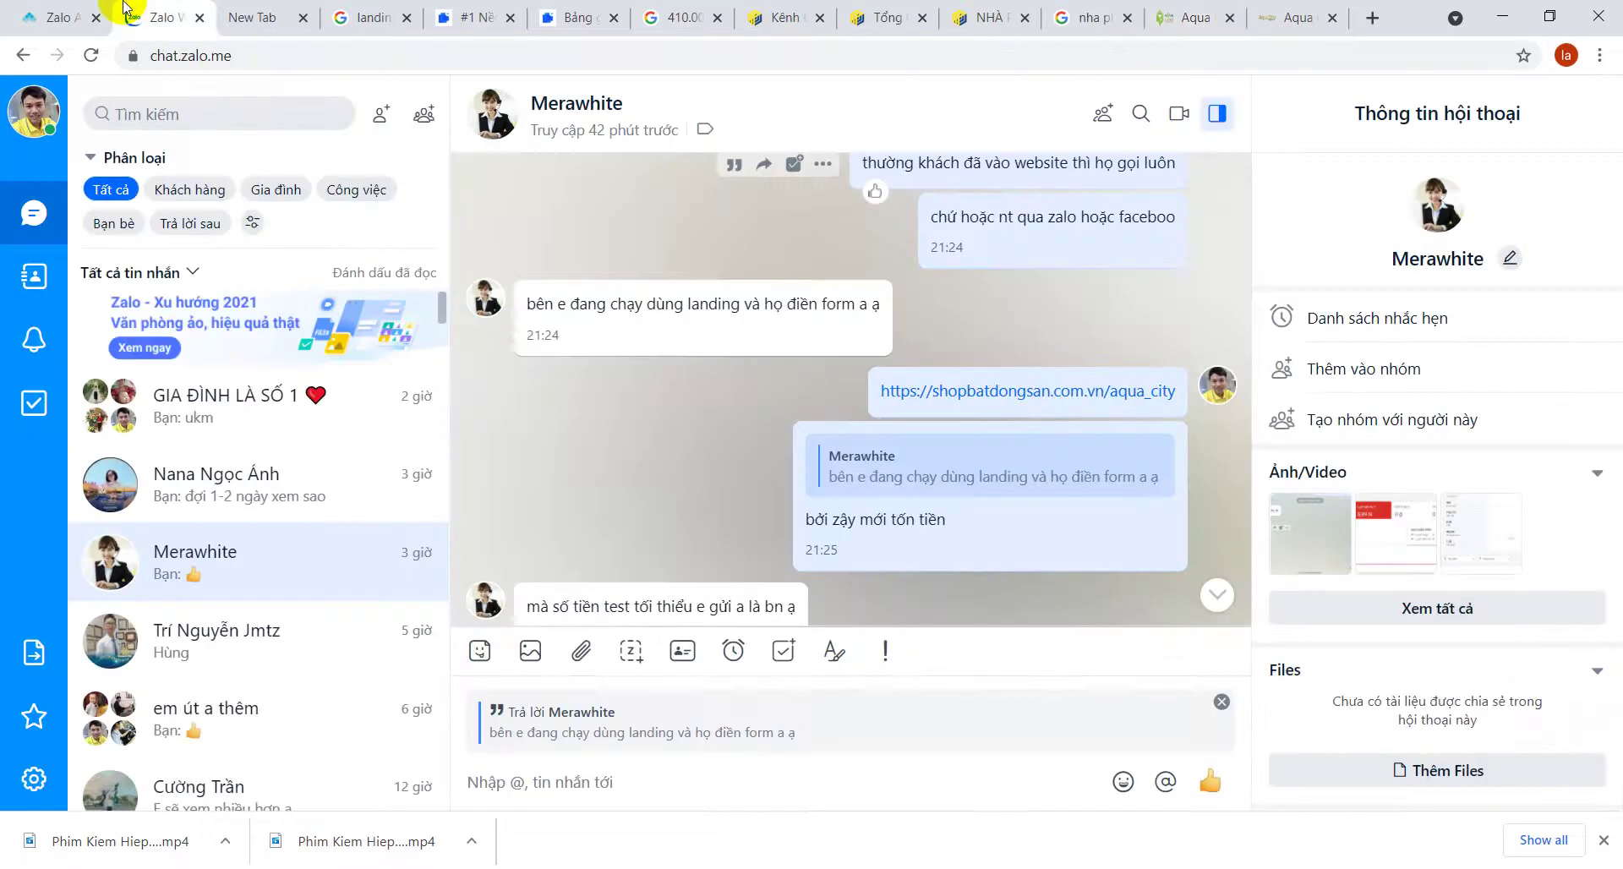
{"action": "left_click", "coordinate": [52, 17]}
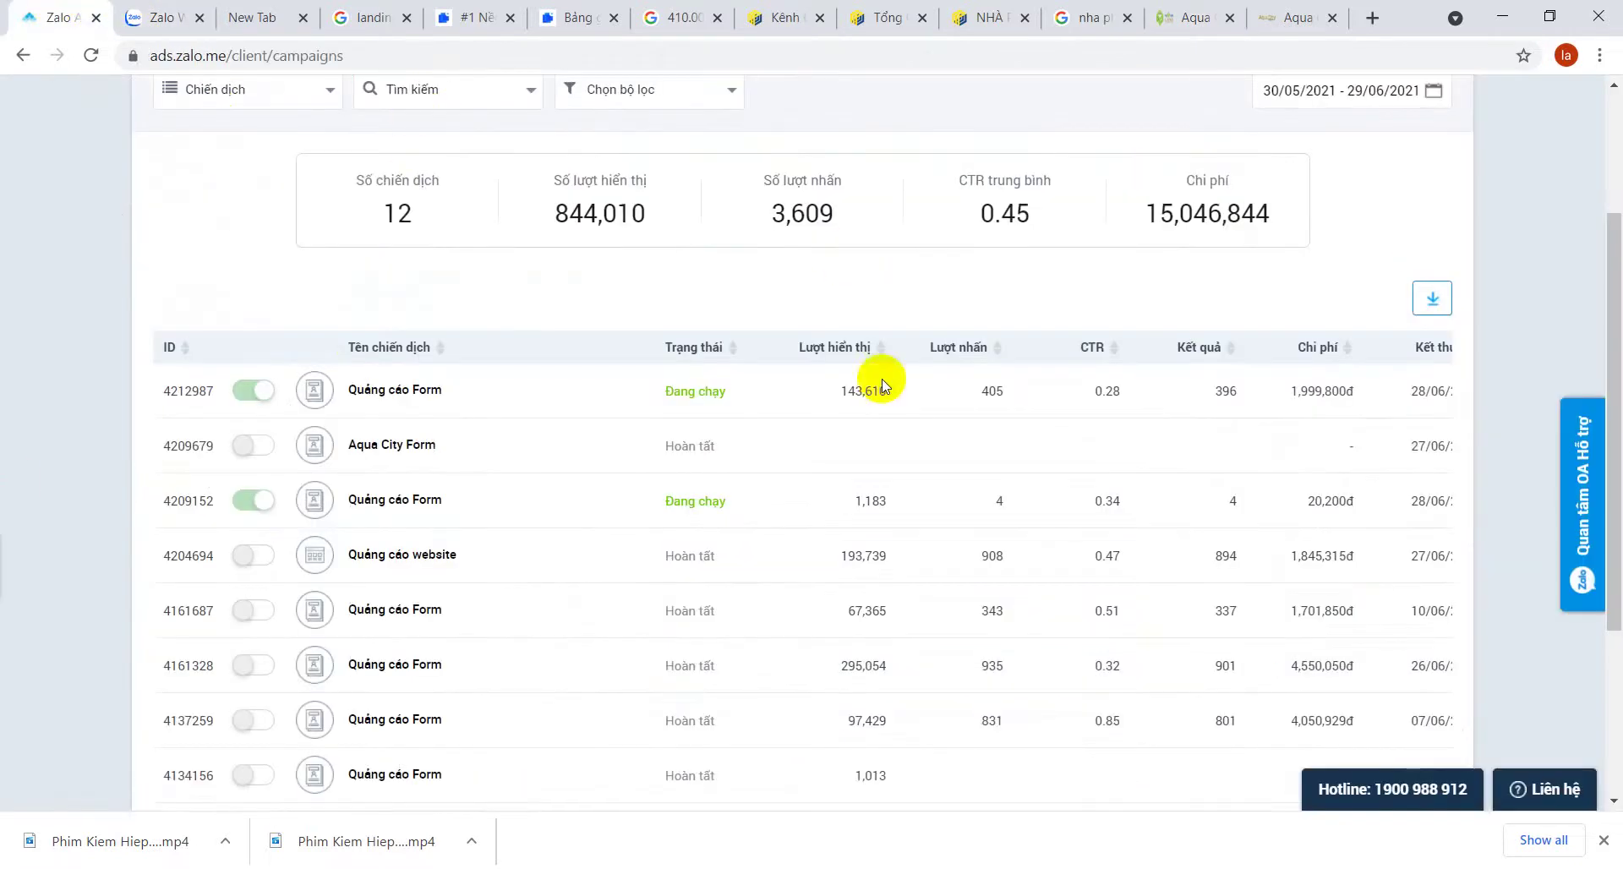
{"action": "left_click", "coordinate": [91, 55]}
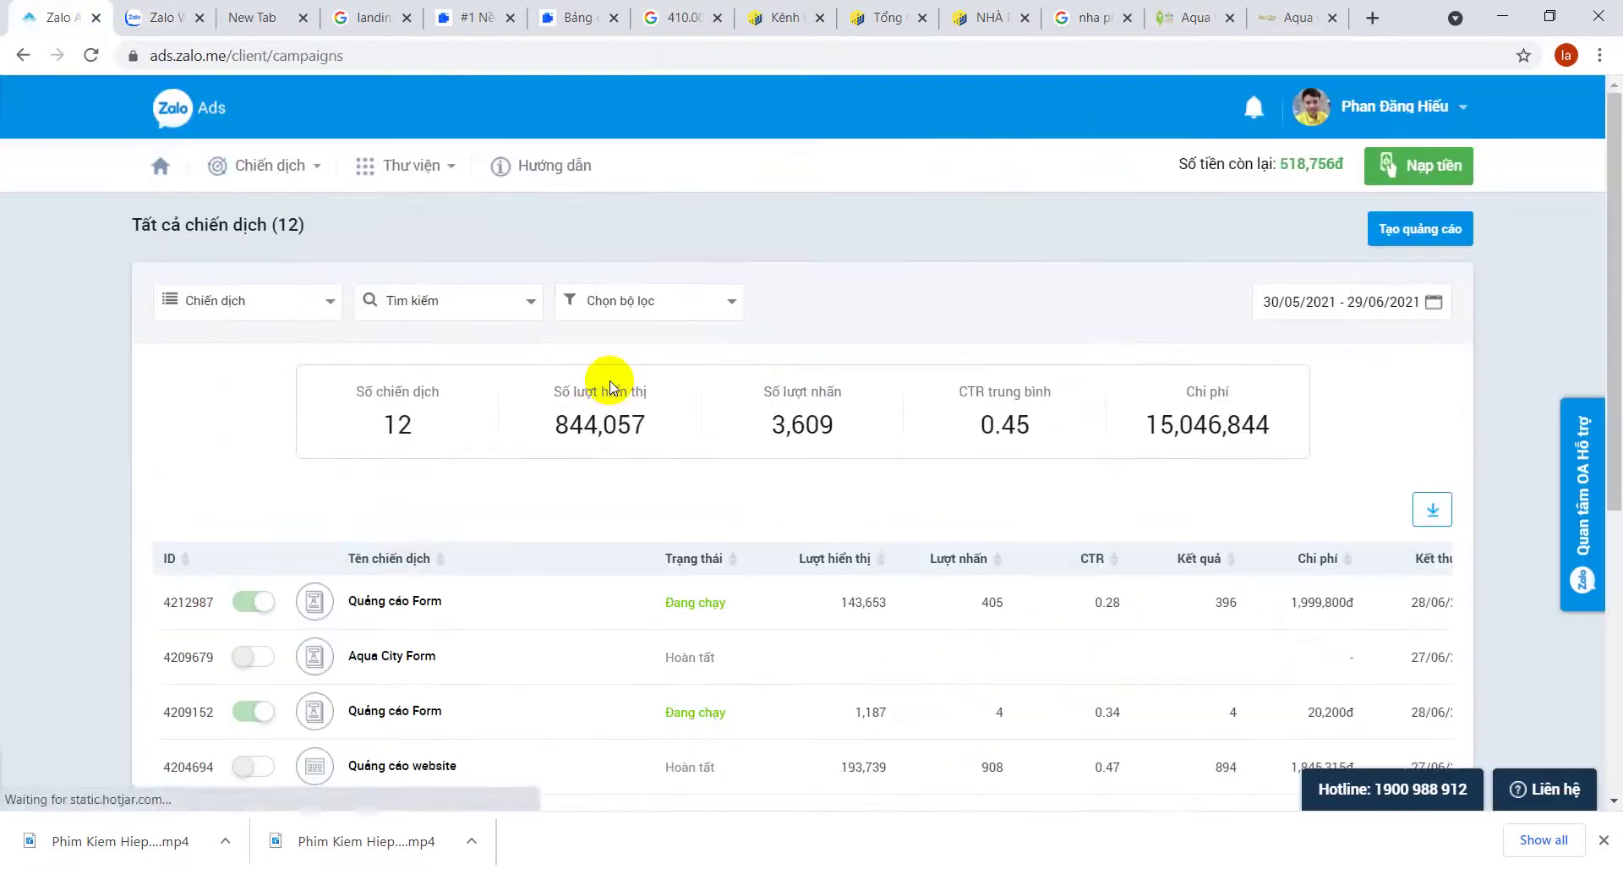
- Highlight the impressions of the two running "Quảng cáo Form" campaigns and the "Kết quả" figure of the first one
{"action": "scroll", "coordinate": [801, 433], "scroll_direction": "down", "scroll_amount": 2}
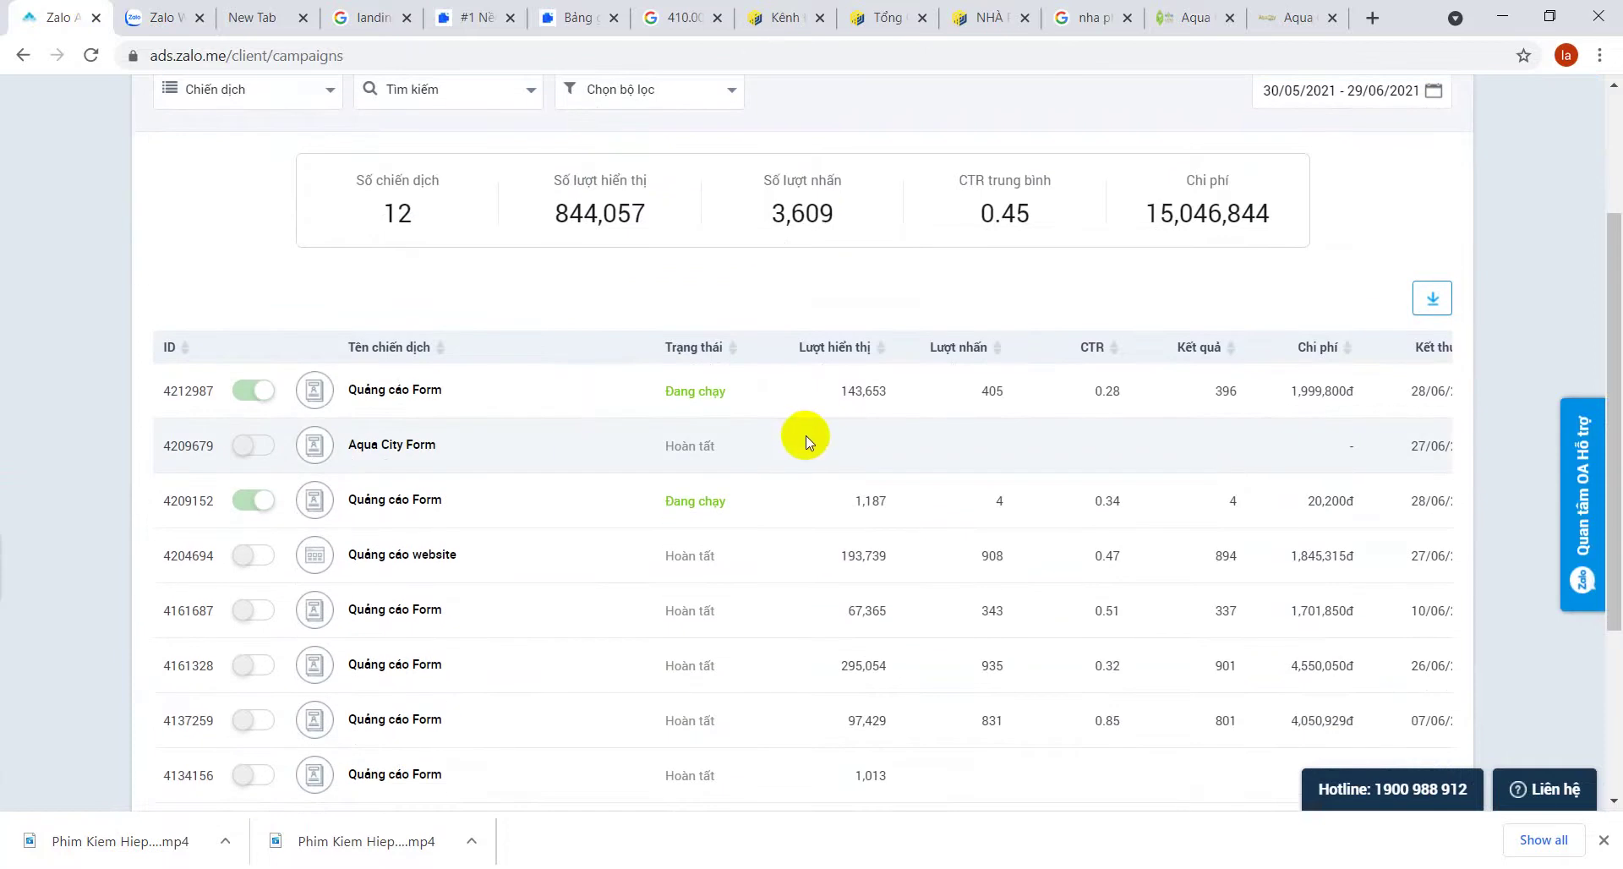
{"action": "left_click_drag", "start_coordinate": [836, 391], "coordinate": [873, 389]}
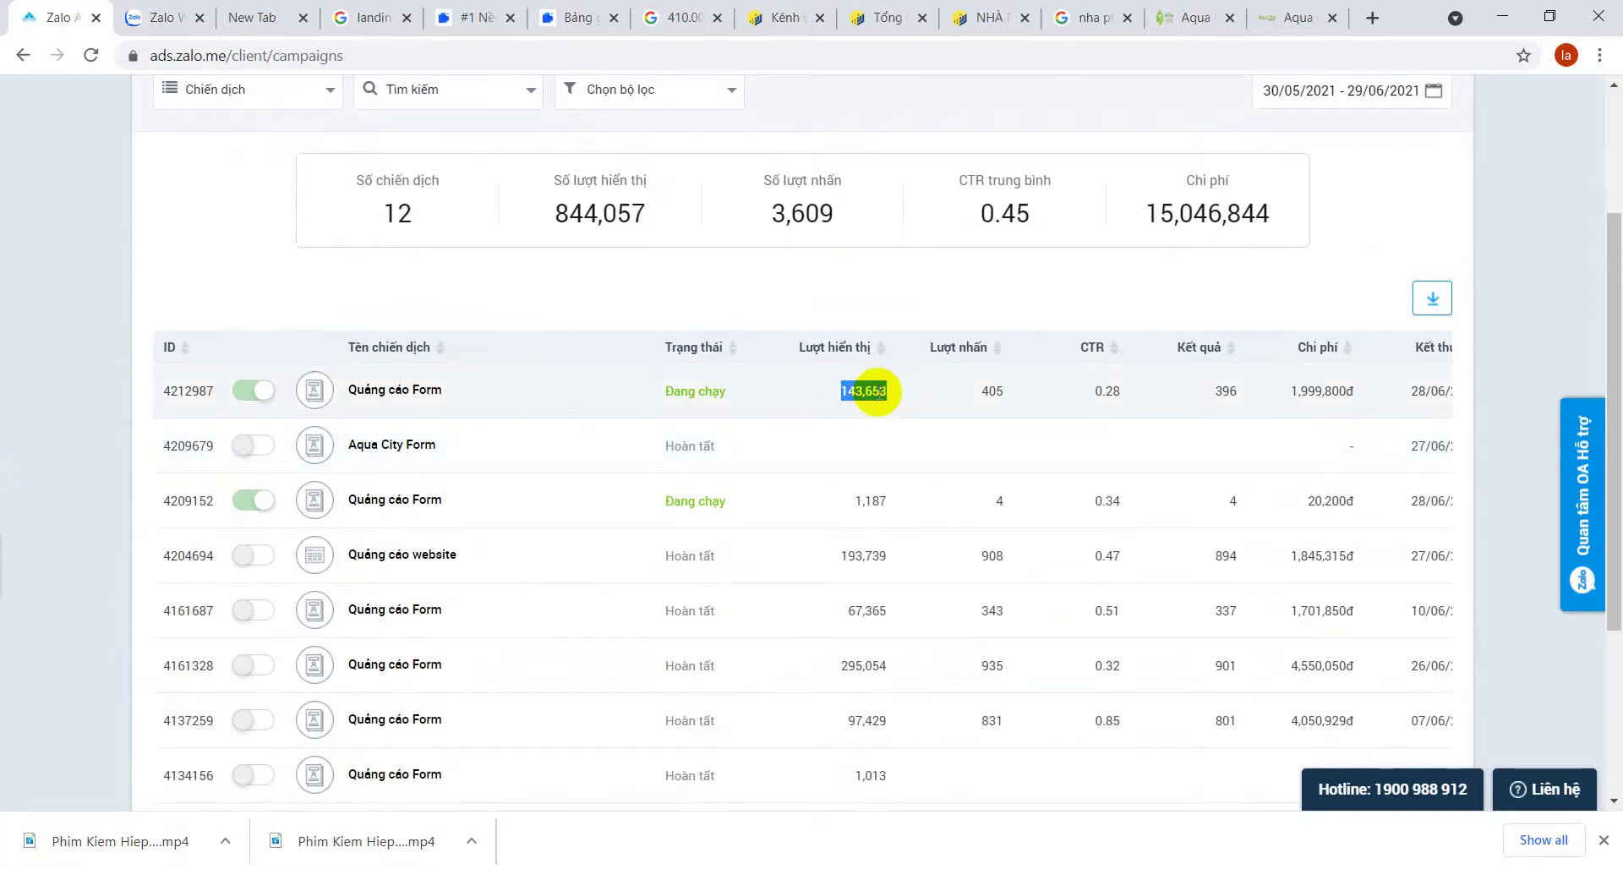
{"action": "left_click_drag", "start_coordinate": [851, 507], "coordinate": [887, 529]}
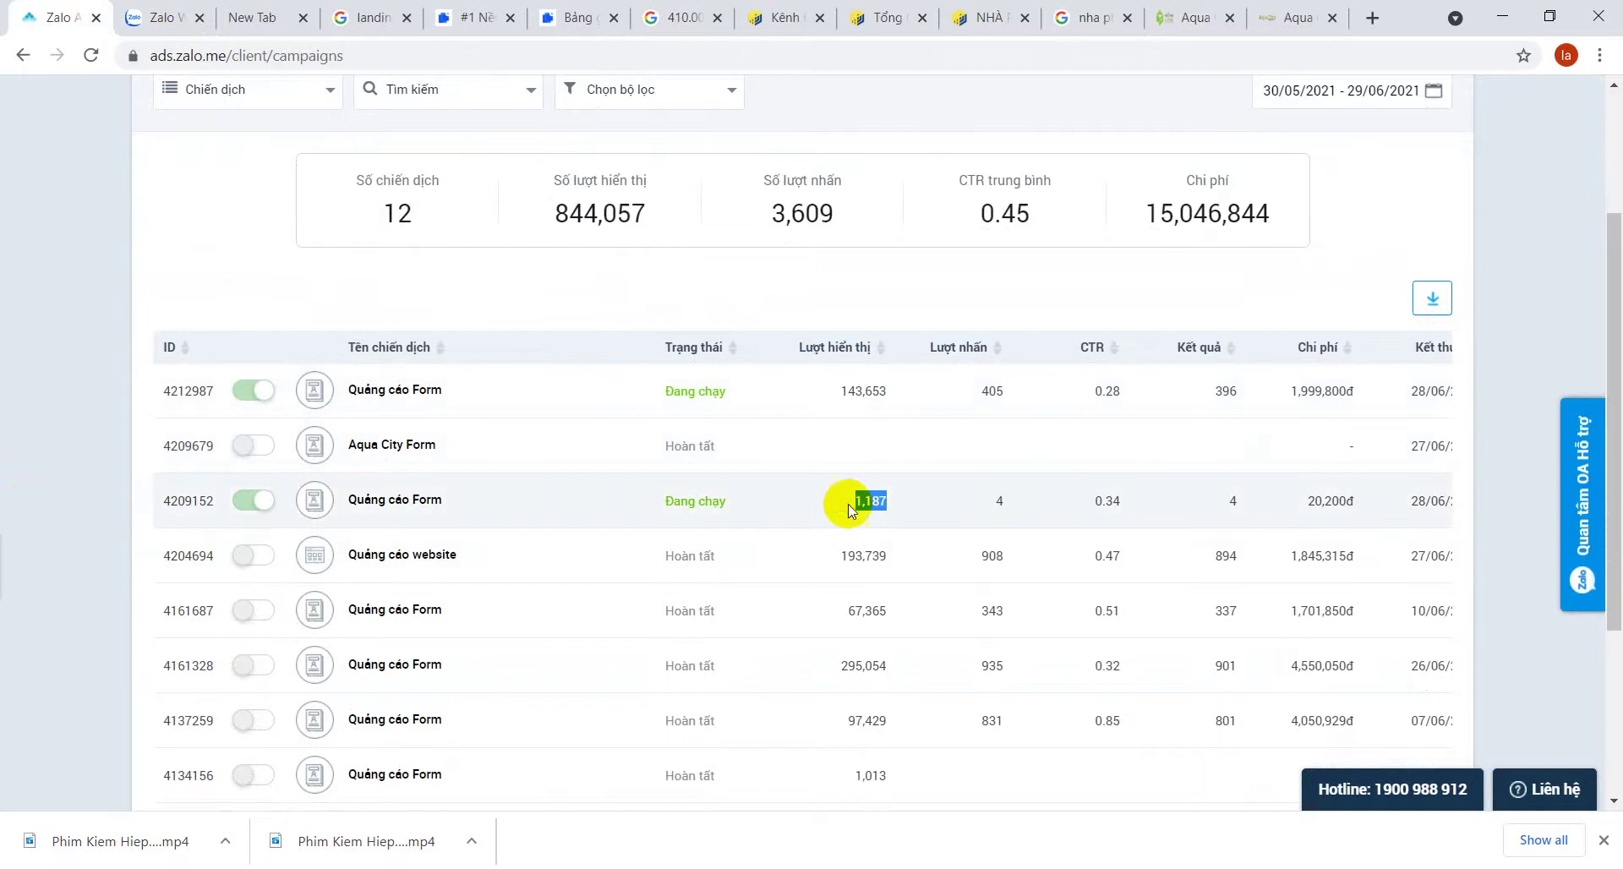
{"action": "left_click", "coordinate": [869, 496]}
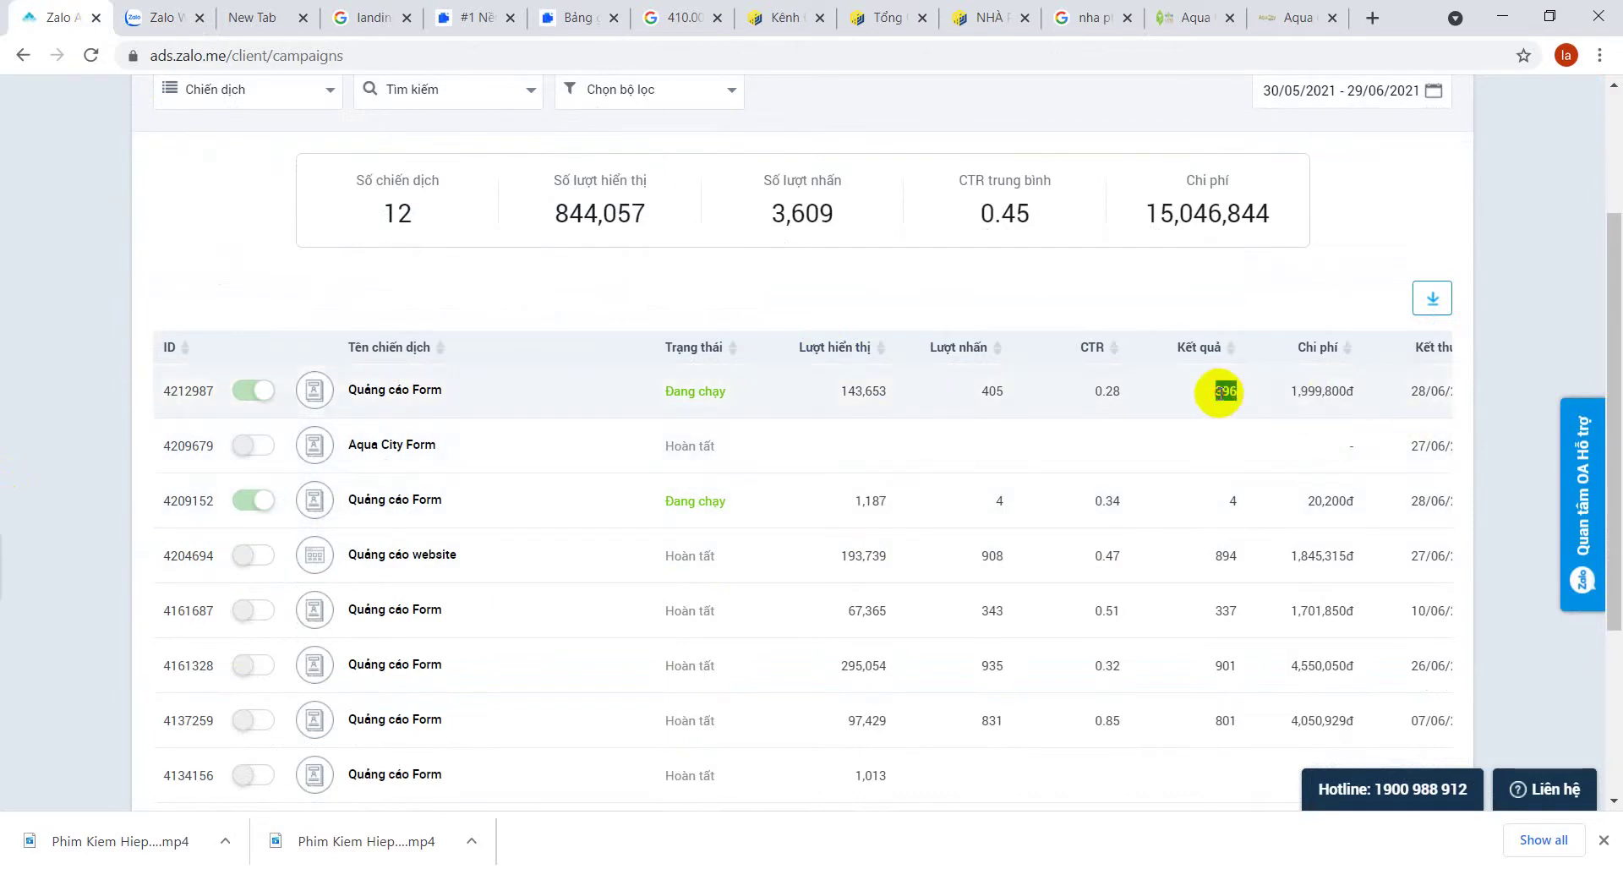
- Open the "Nhà phố Aqua City" ad in the second running "Quảng cáo Form" campaign and check its cost and lead responses
{"action": "left_click", "coordinate": [393, 489]}
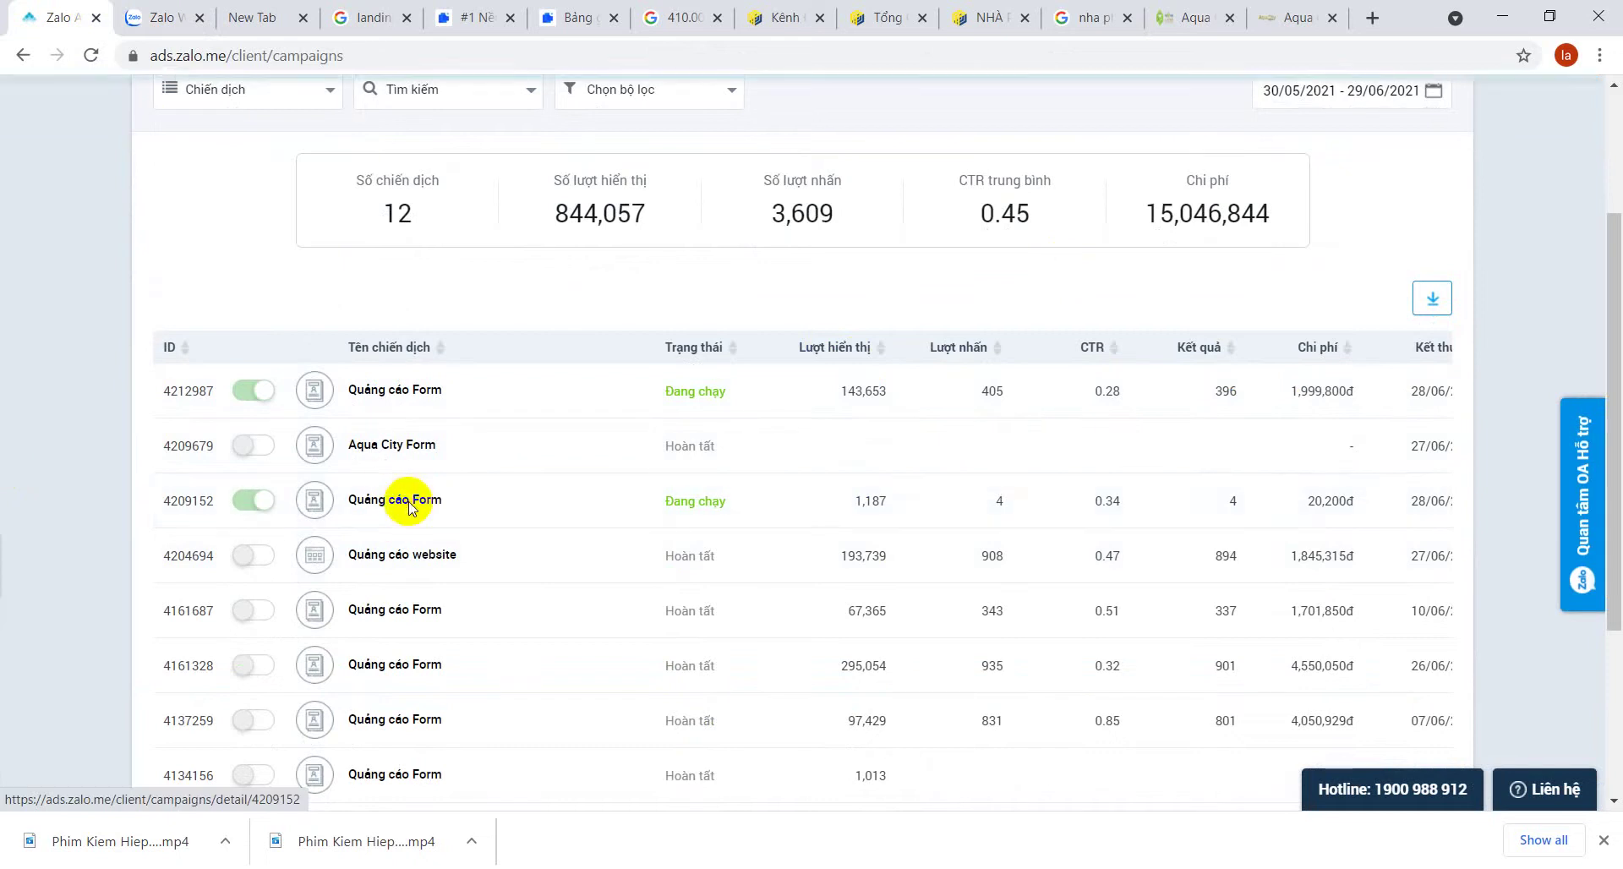
{"action": "scroll", "coordinate": [1163, 201], "scroll_direction": "down", "scroll_amount": 3}
{"action": "scroll", "coordinate": [1163, 201], "scroll_direction": "down", "scroll_amount": 5}
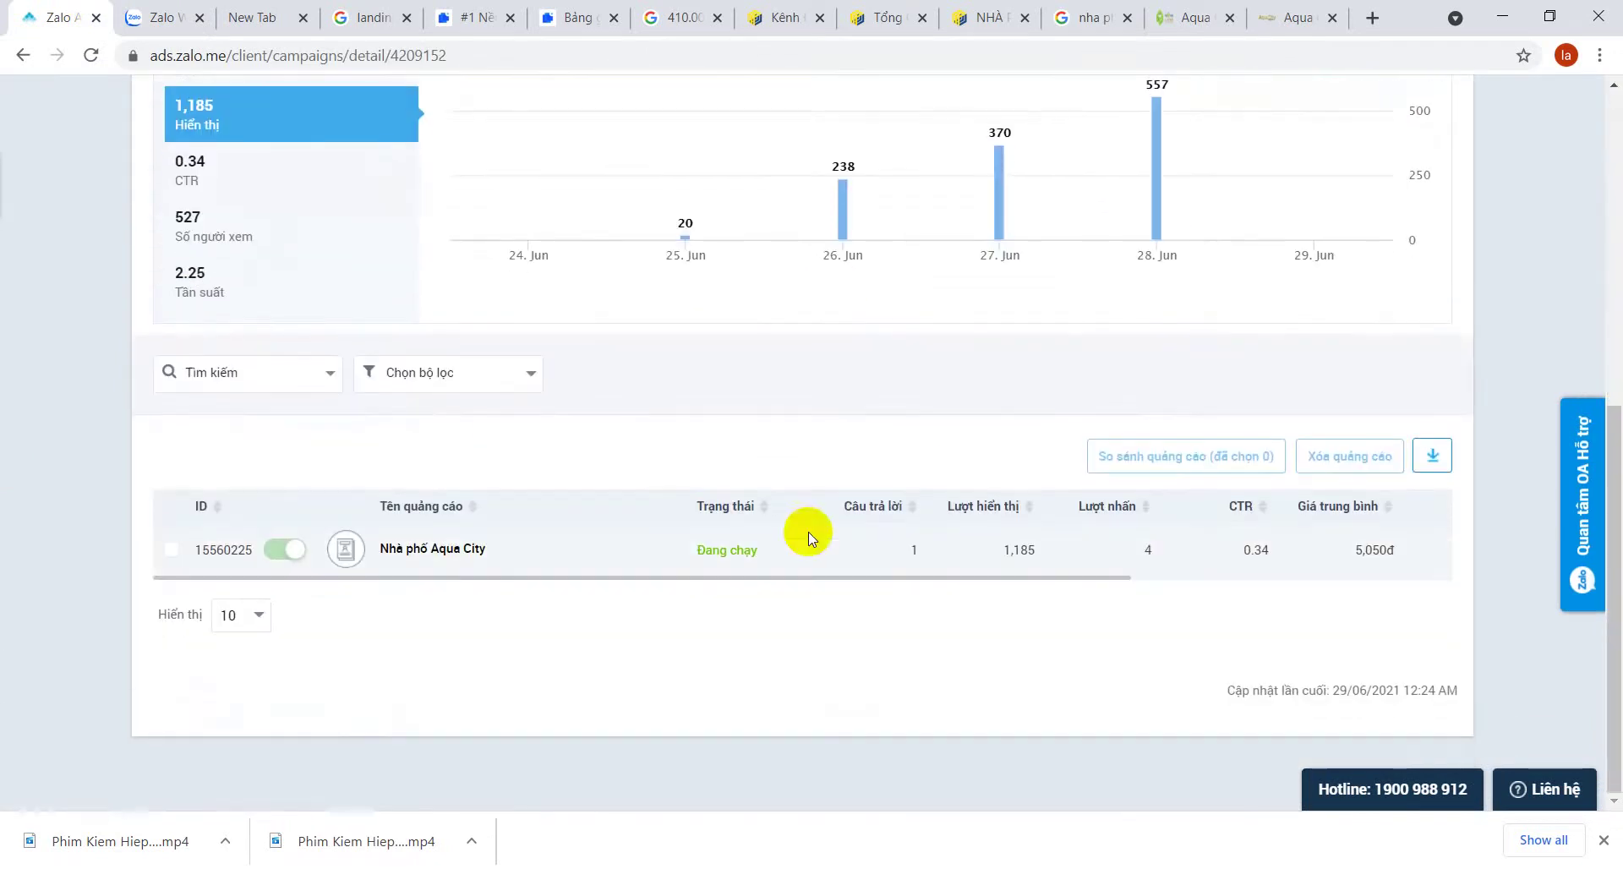
{"action": "left_click", "coordinate": [459, 551]}
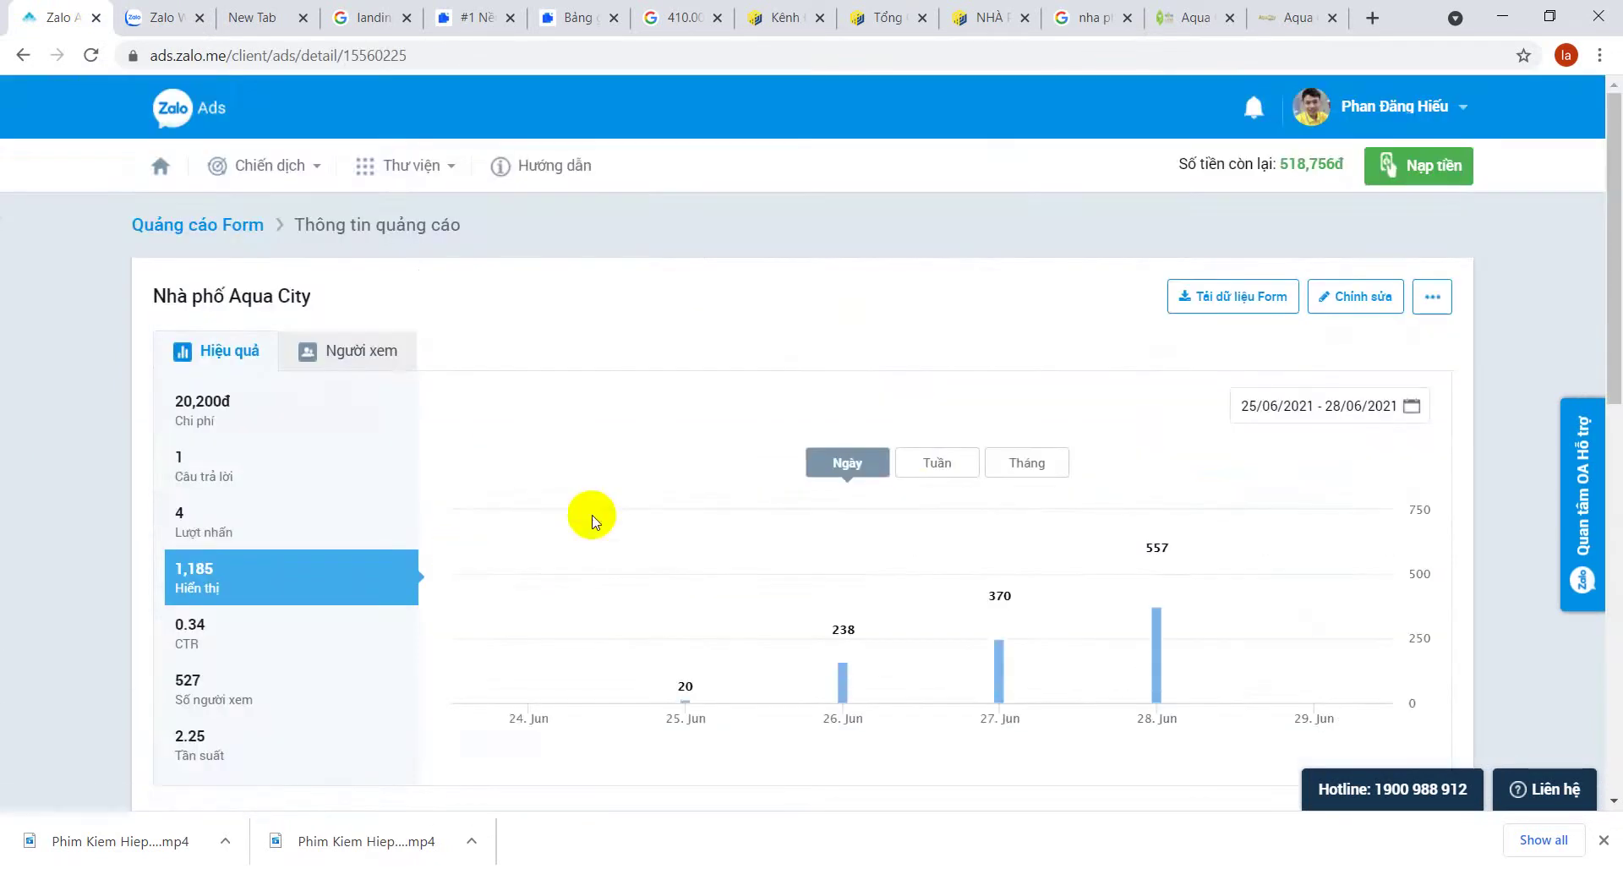
{"action": "mouse_move", "coordinate": [194, 397]}
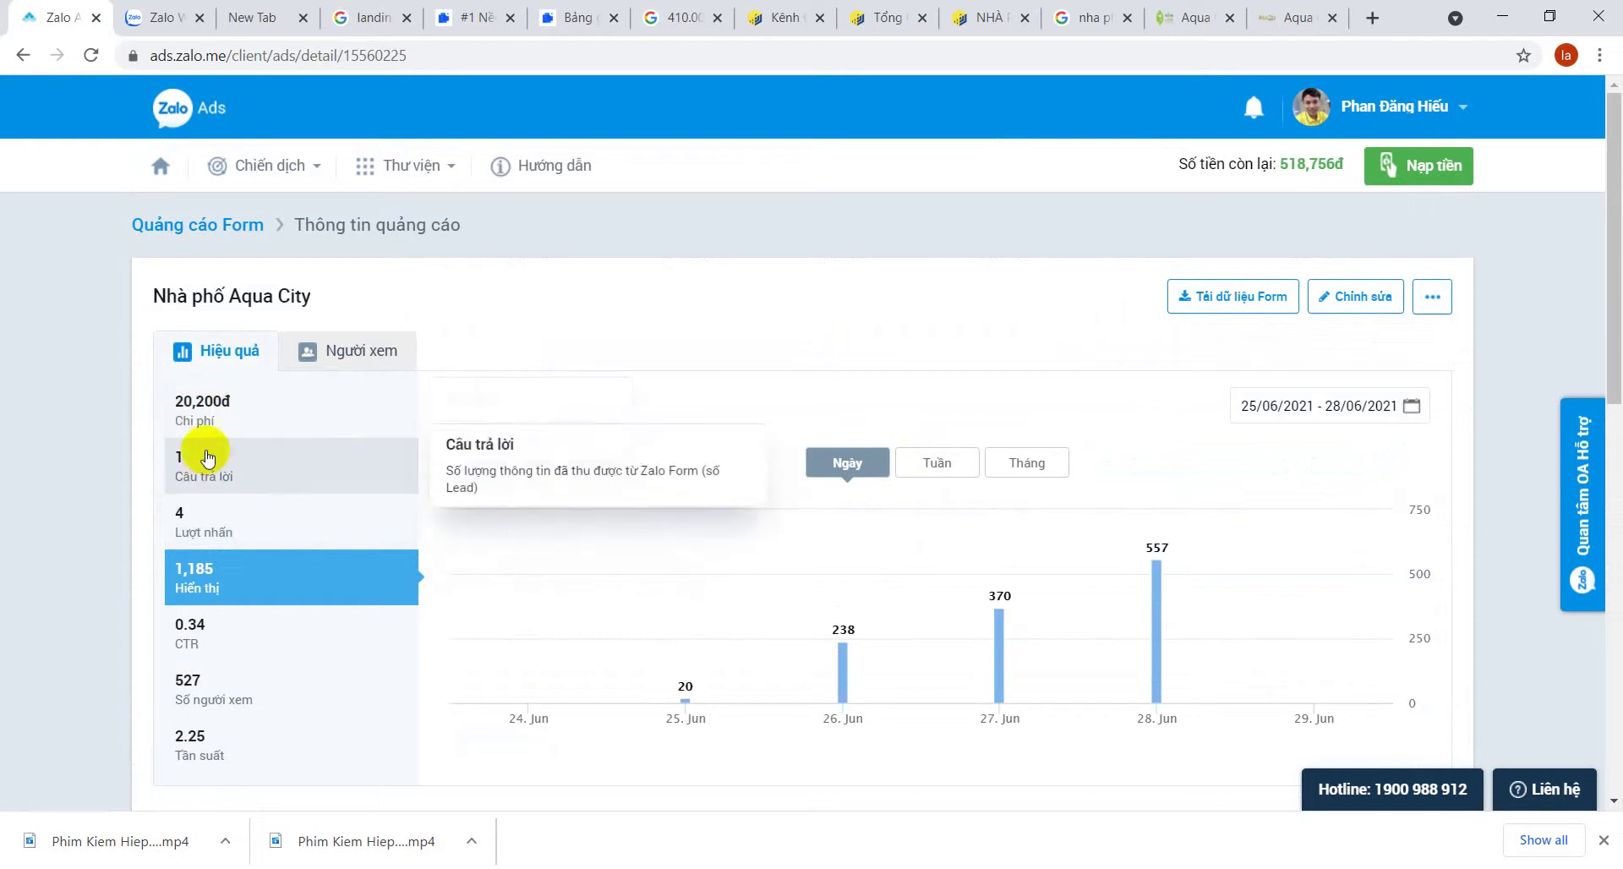
{"action": "mouse_move", "coordinate": [220, 495]}
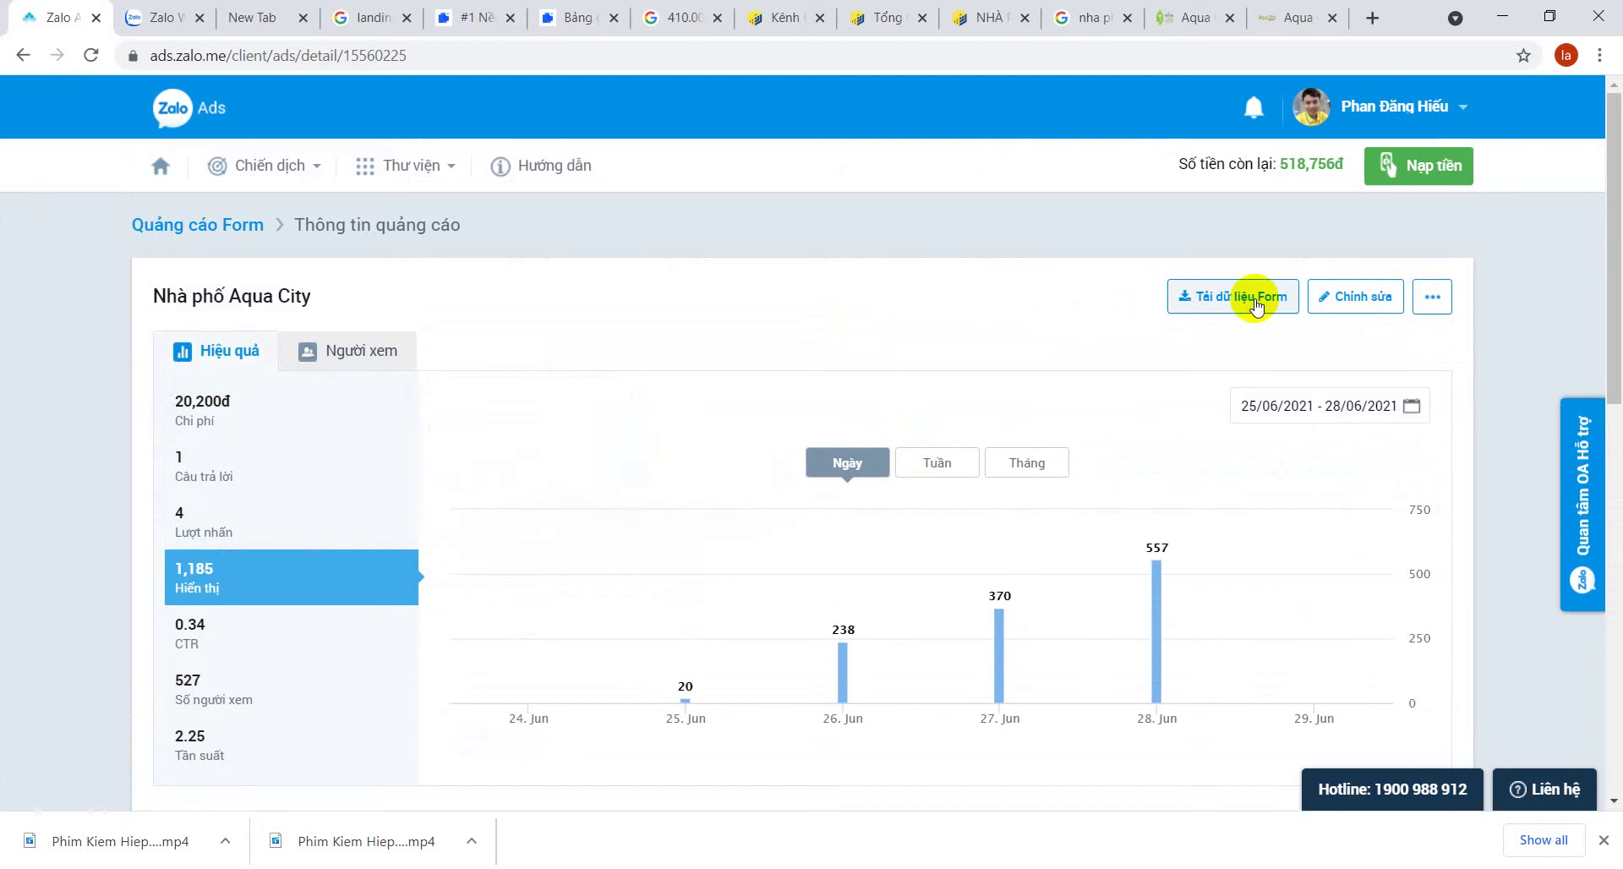
- Open the ad's edit setup and highlight the phone-number list file of its "20 ngàn data aqua" audience
{"action": "left_click", "coordinate": [1359, 298]}
{"action": "scroll", "coordinate": [450, 445], "scroll_direction": "down", "scroll_amount": 1}
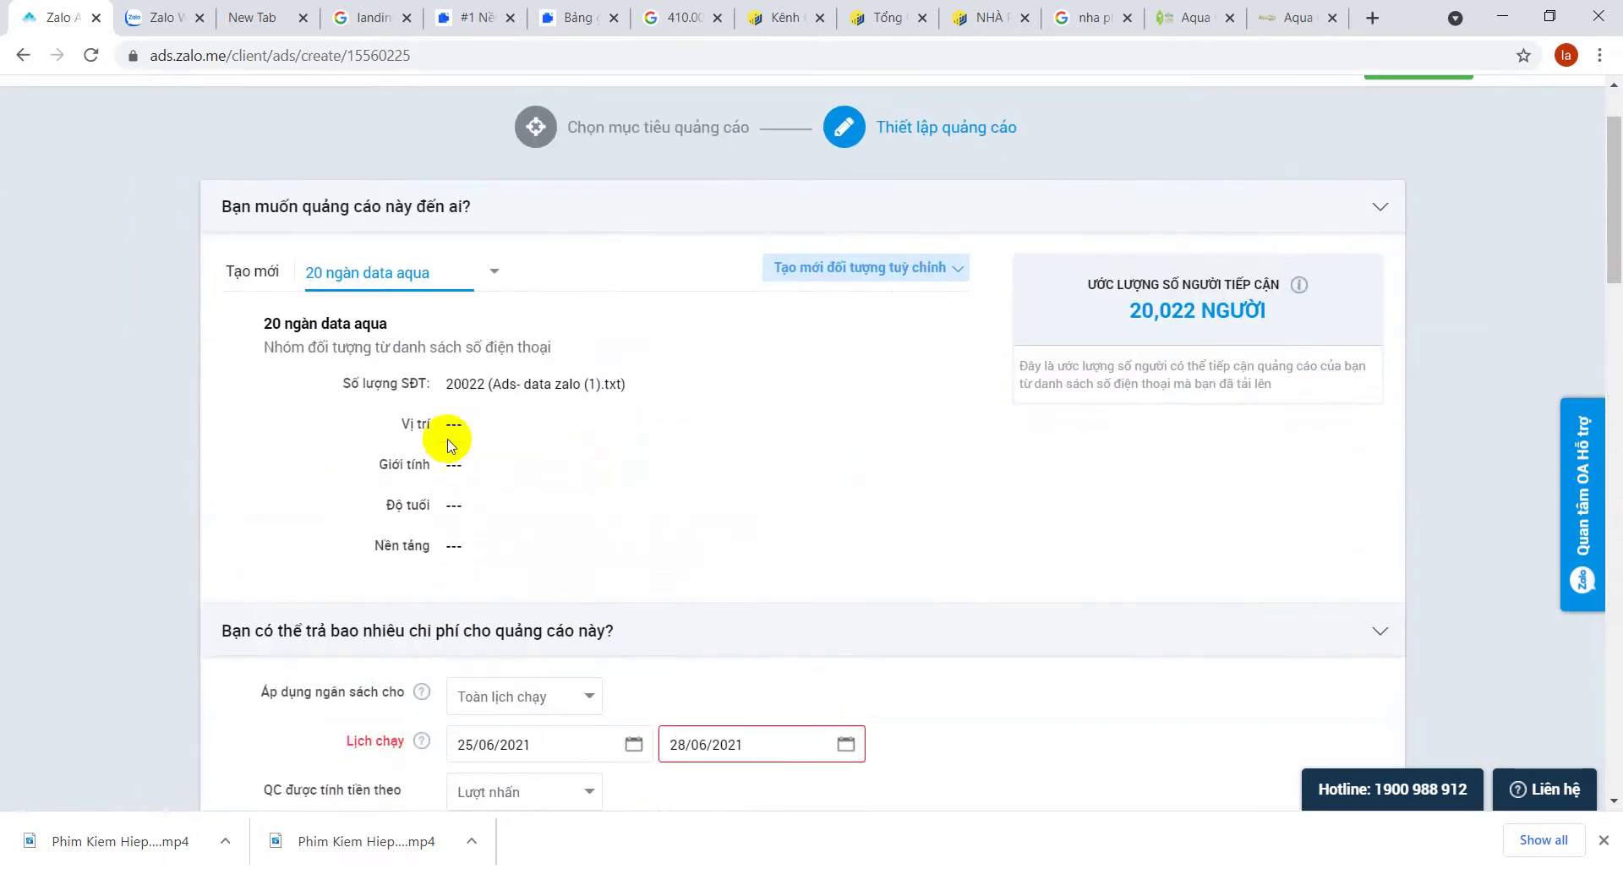
{"action": "left_click_drag", "start_coordinate": [447, 383], "coordinate": [634, 390]}
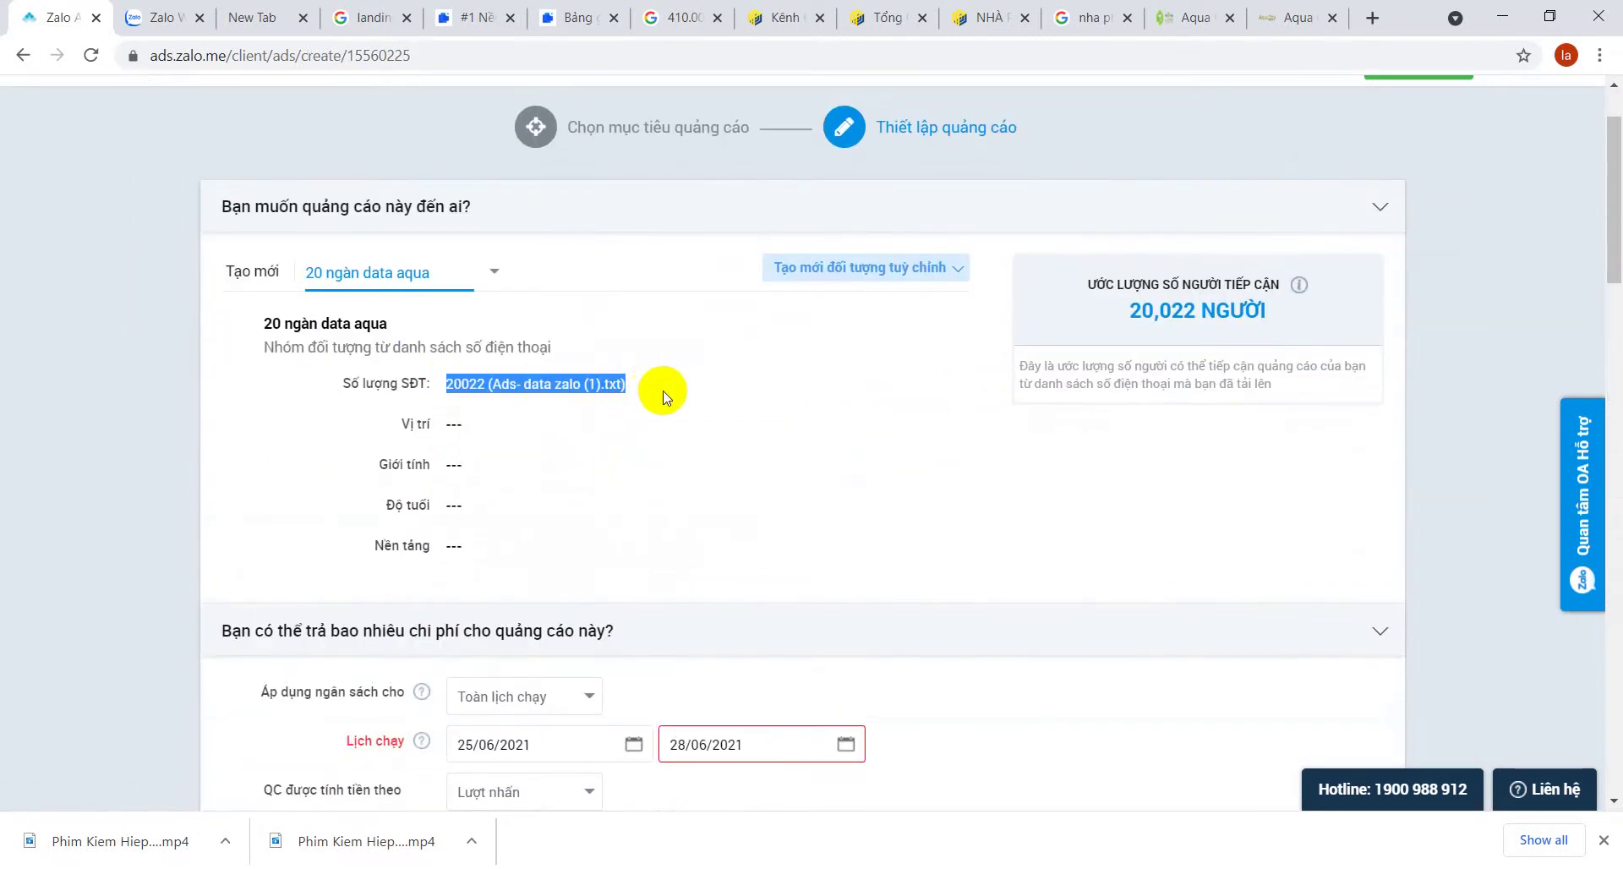
{"action": "left_click", "coordinate": [664, 395]}
{"action": "triple_click", "coordinate": [579, 385]}
{"action": "left_click", "coordinate": [671, 395]}
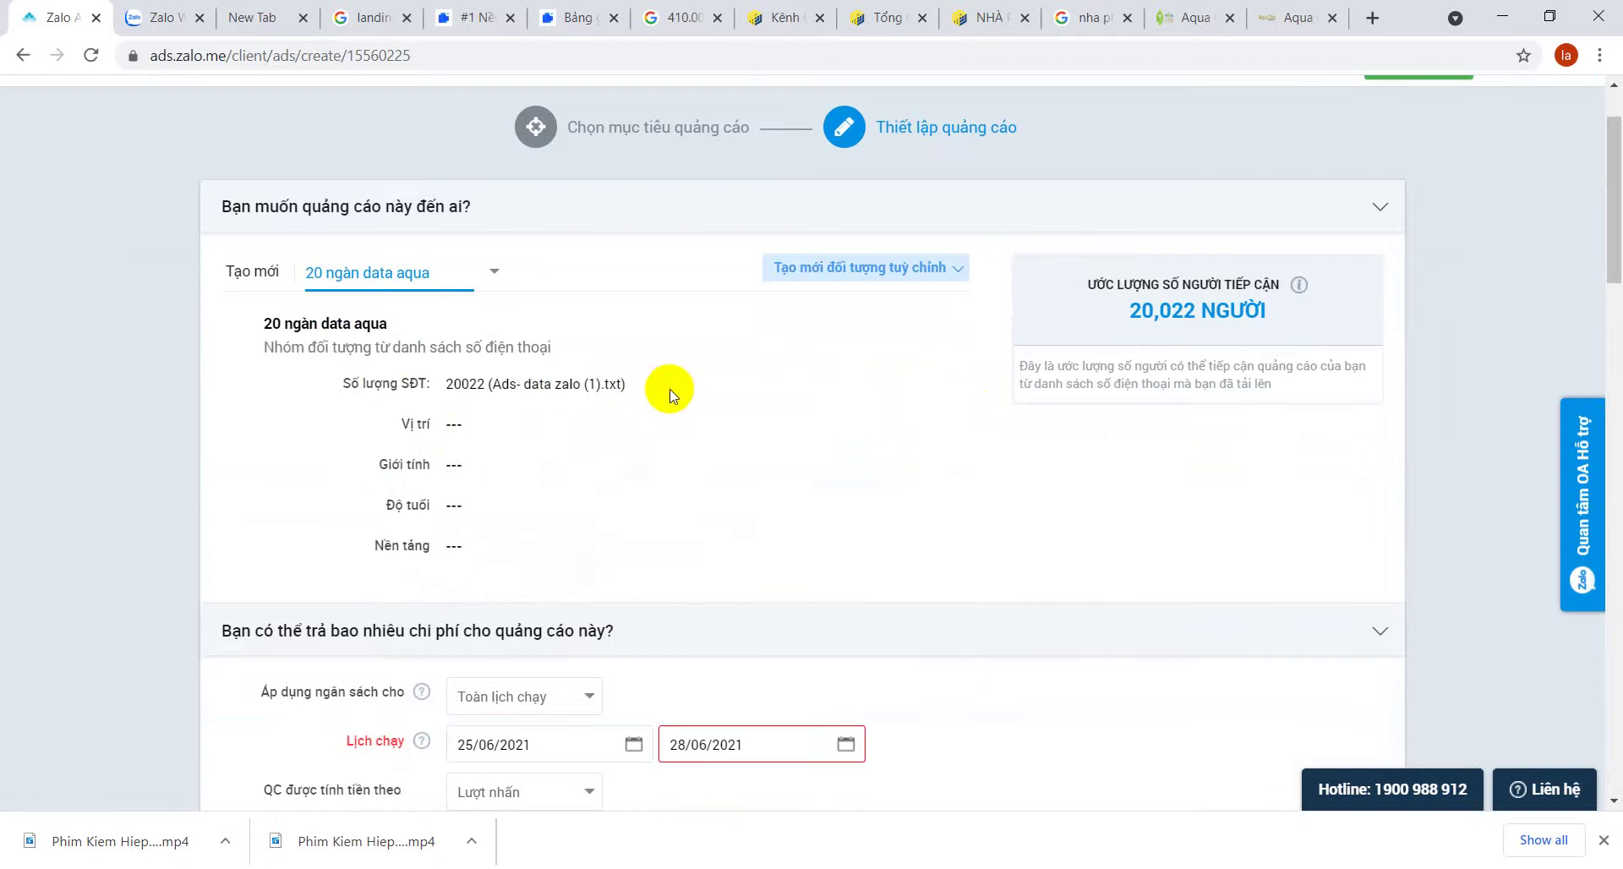
{"action": "left_click", "coordinate": [525, 399]}
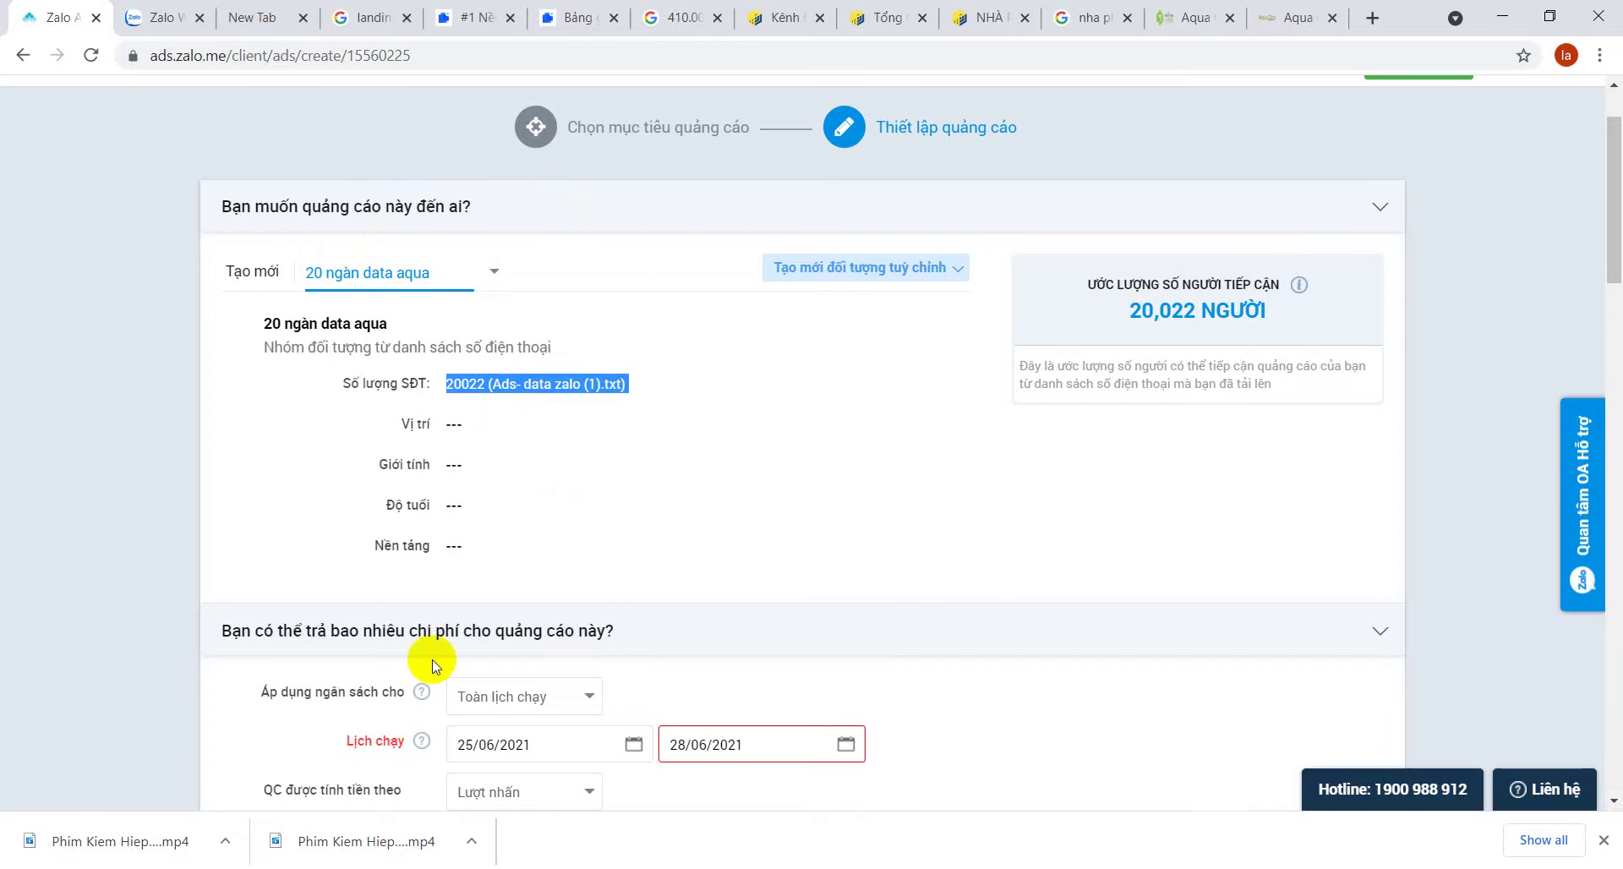
- Return to the campaign list and open the "Đất nền Century City" ad in the first running "Quảng cáo Form" campaign
{"action": "left_click", "coordinate": [23, 56]}
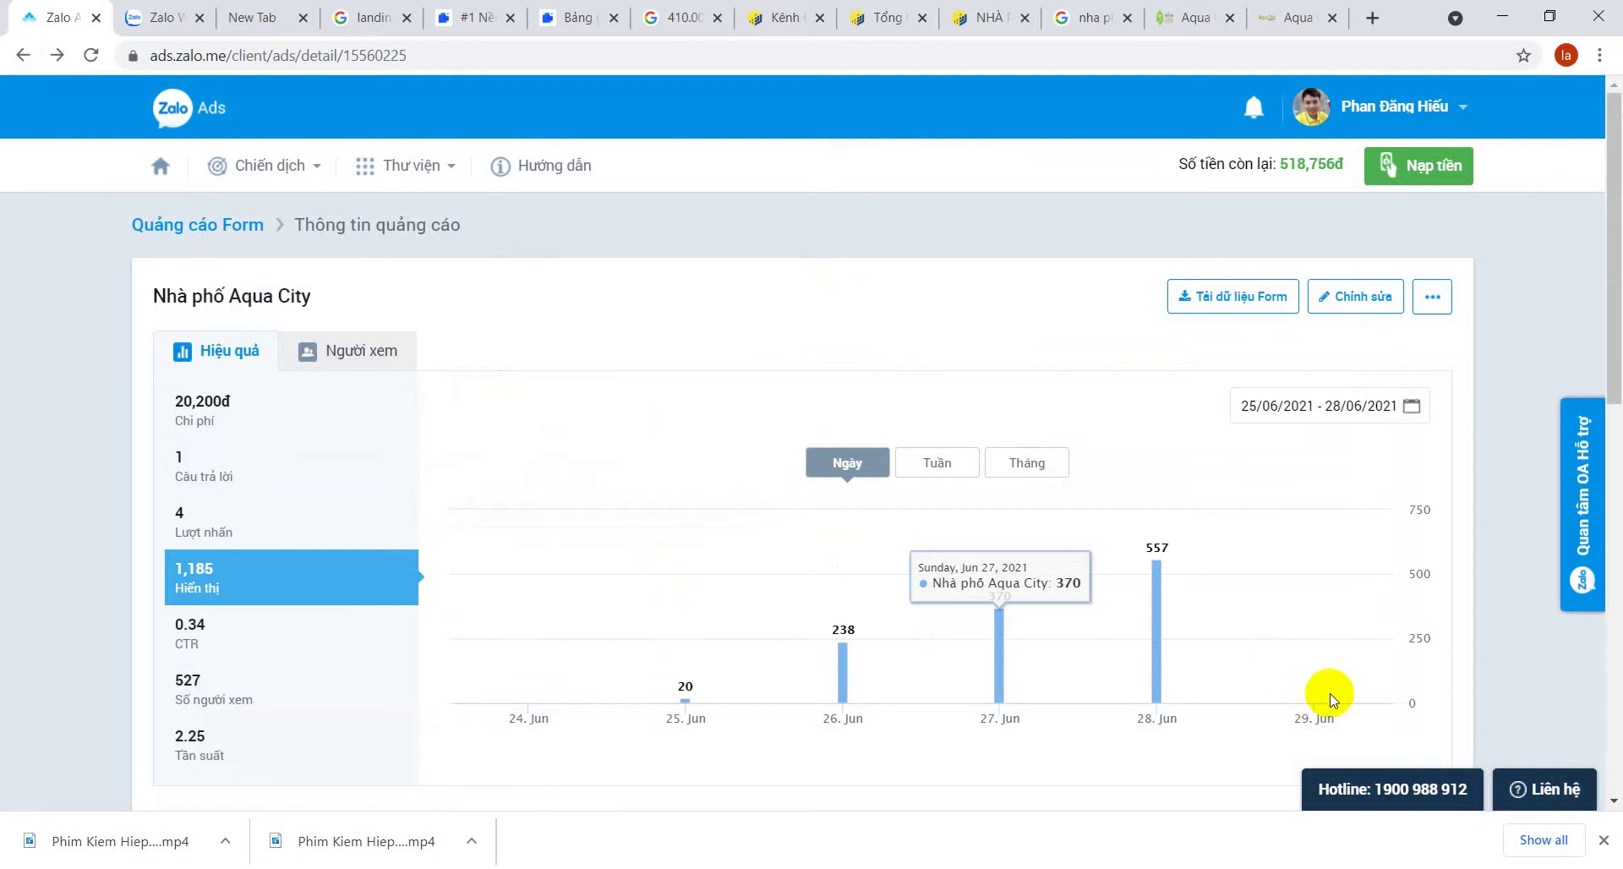
{"action": "left_click", "coordinate": [319, 165]}
{"action": "left_click", "coordinate": [352, 216]}
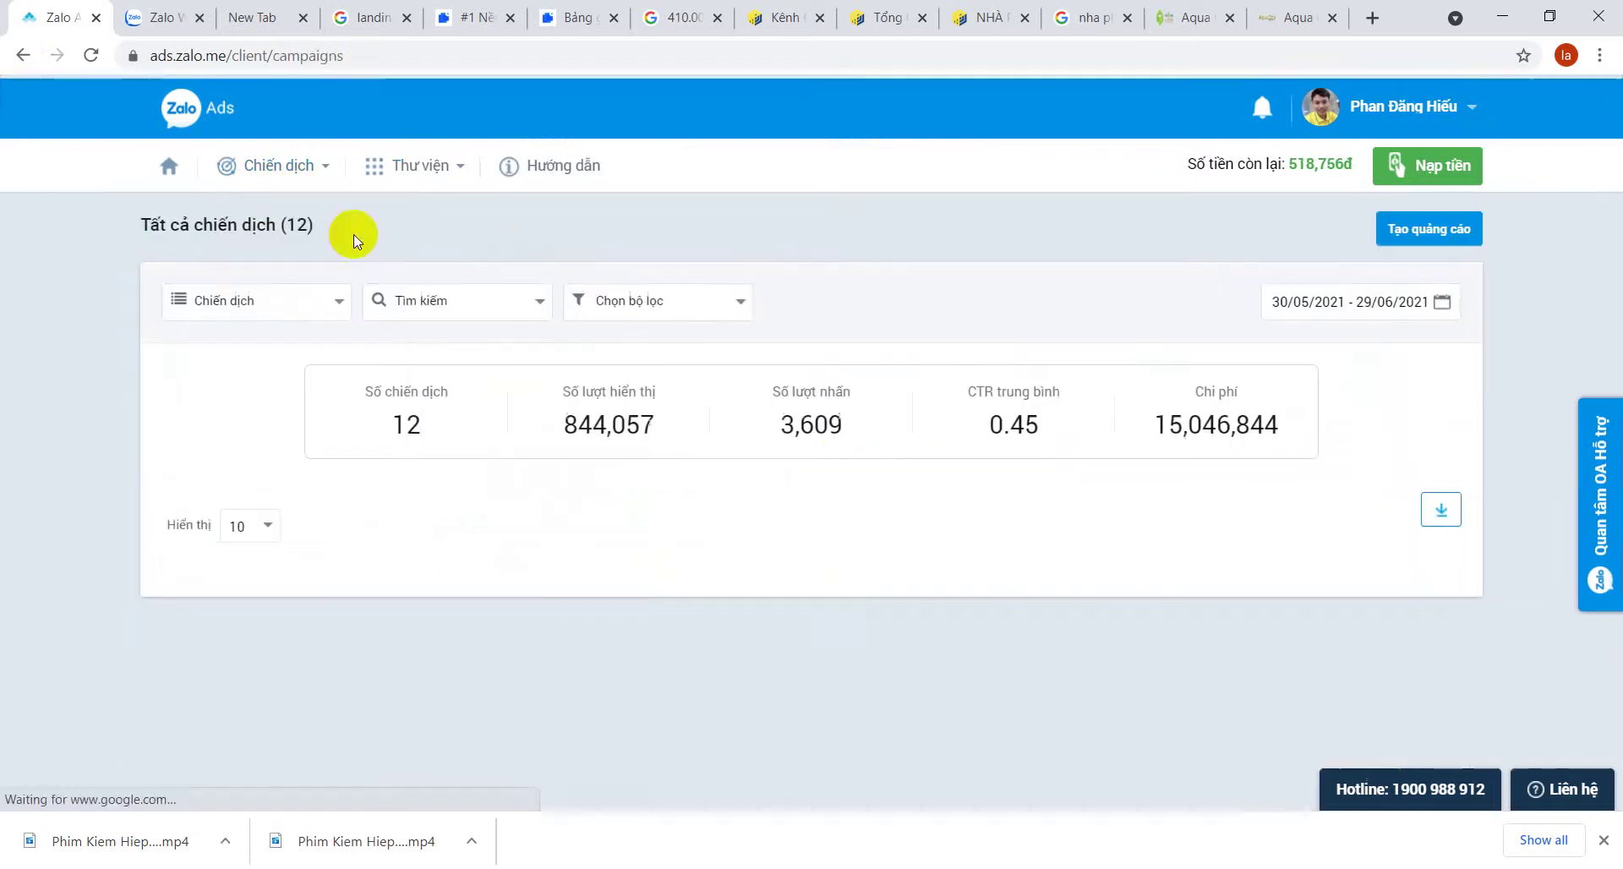
{"action": "left_click", "coordinate": [415, 603]}
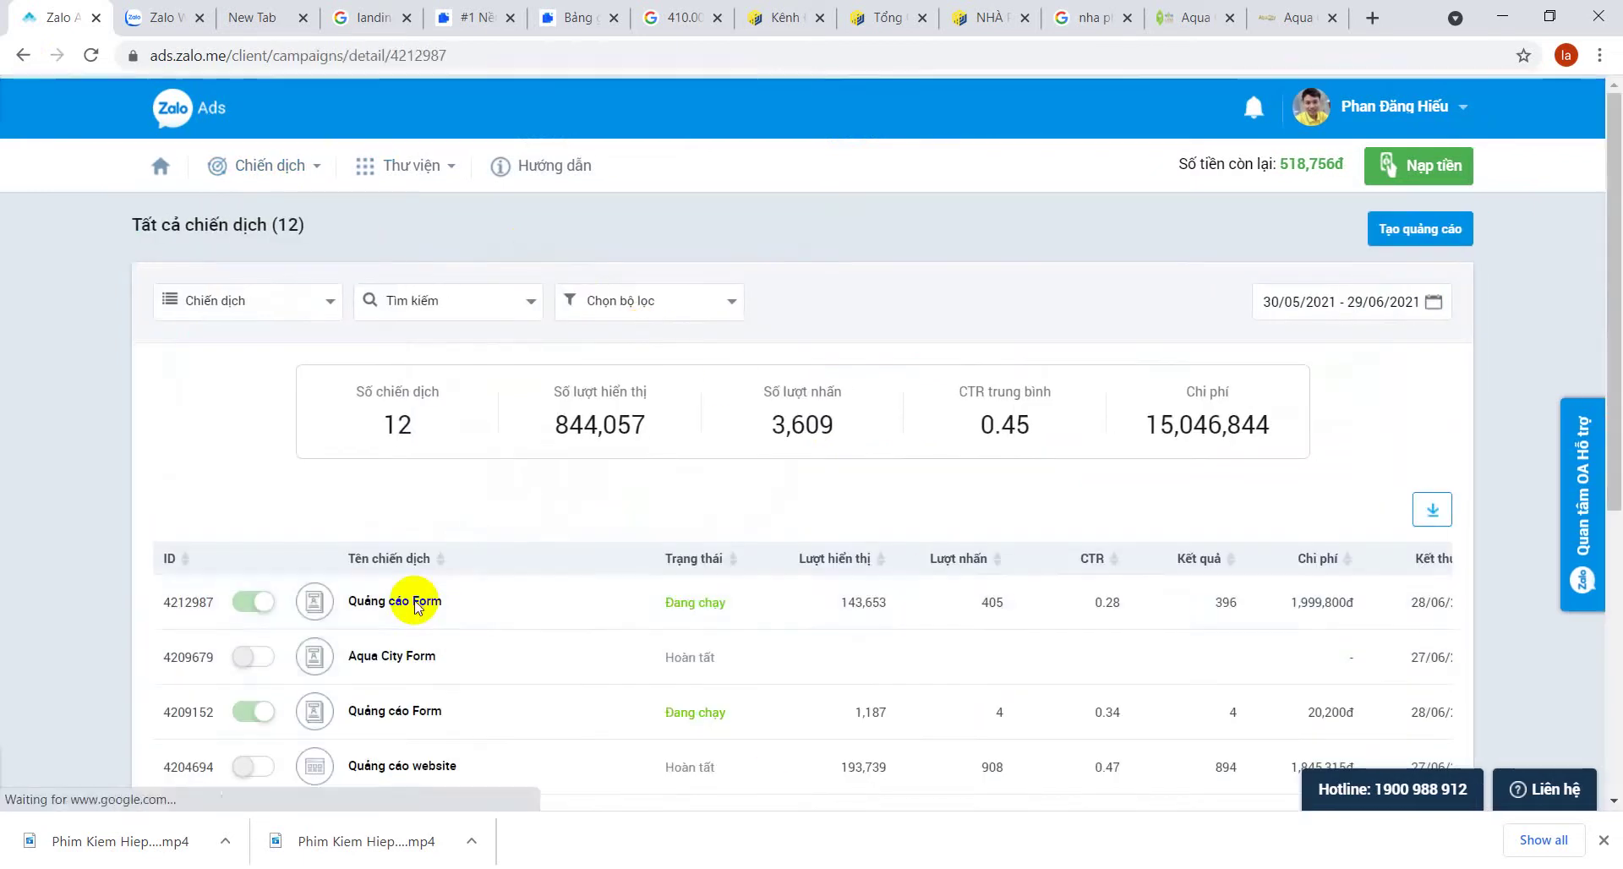
{"action": "scroll", "coordinate": [440, 483], "scroll_direction": "down", "scroll_amount": 3}
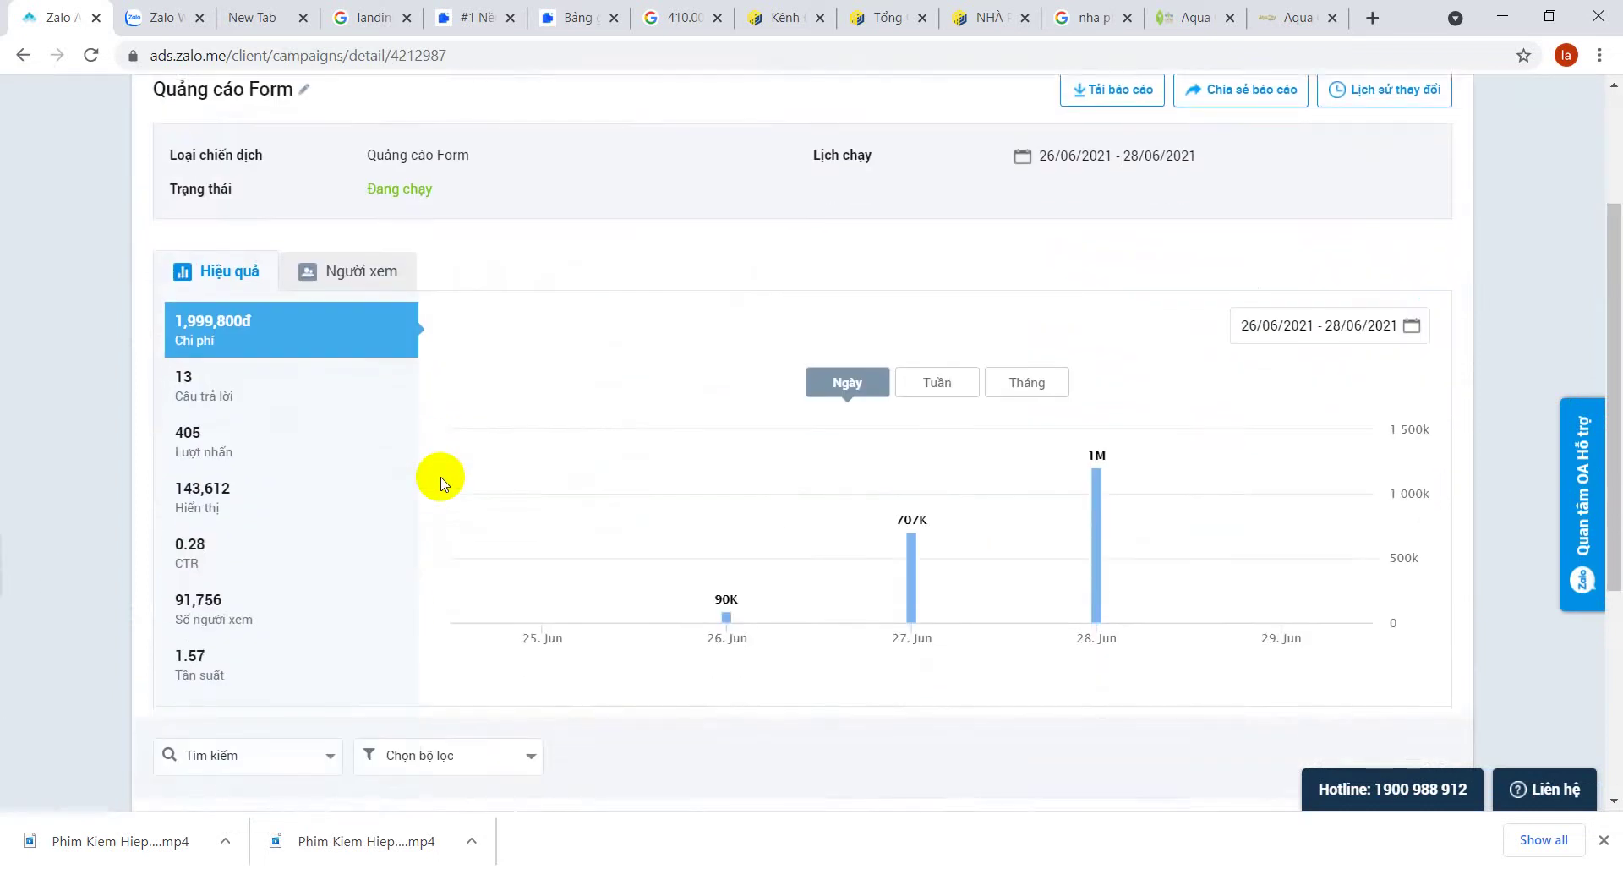
{"action": "scroll", "coordinate": [645, 580], "scroll_direction": "down", "scroll_amount": 4}
{"action": "left_click", "coordinate": [438, 615]}
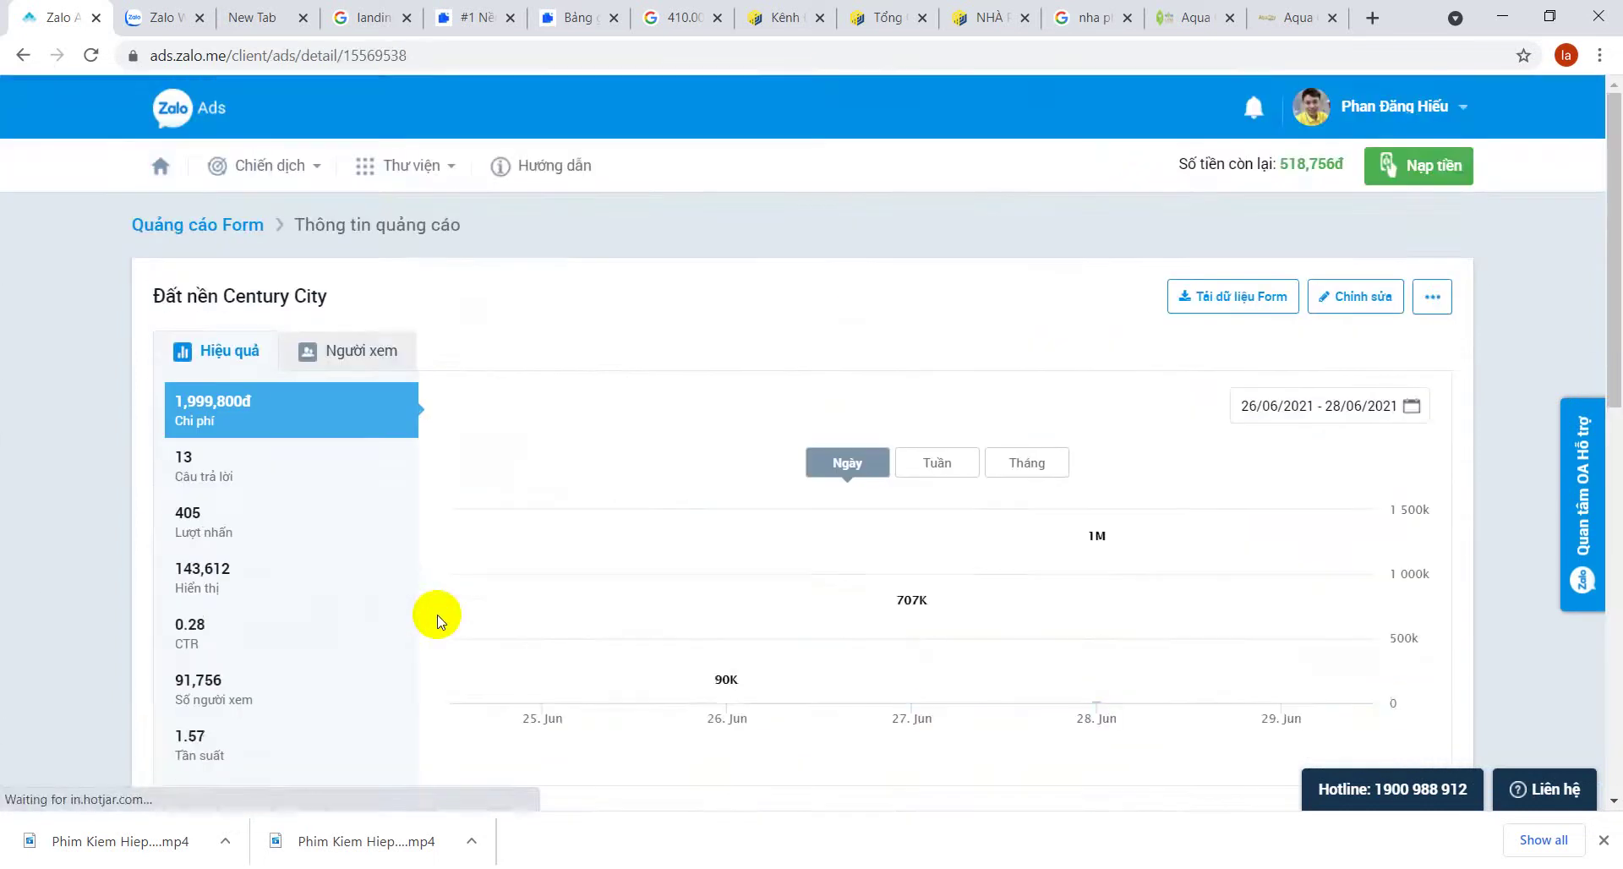
- Open the Century City ad's edit setup and highlight the targeted city and age ranges in the reach estimate
{"action": "left_click", "coordinate": [1357, 300]}
{"action": "scroll", "coordinate": [1352, 306], "scroll_direction": "down", "scroll_amount": 5}
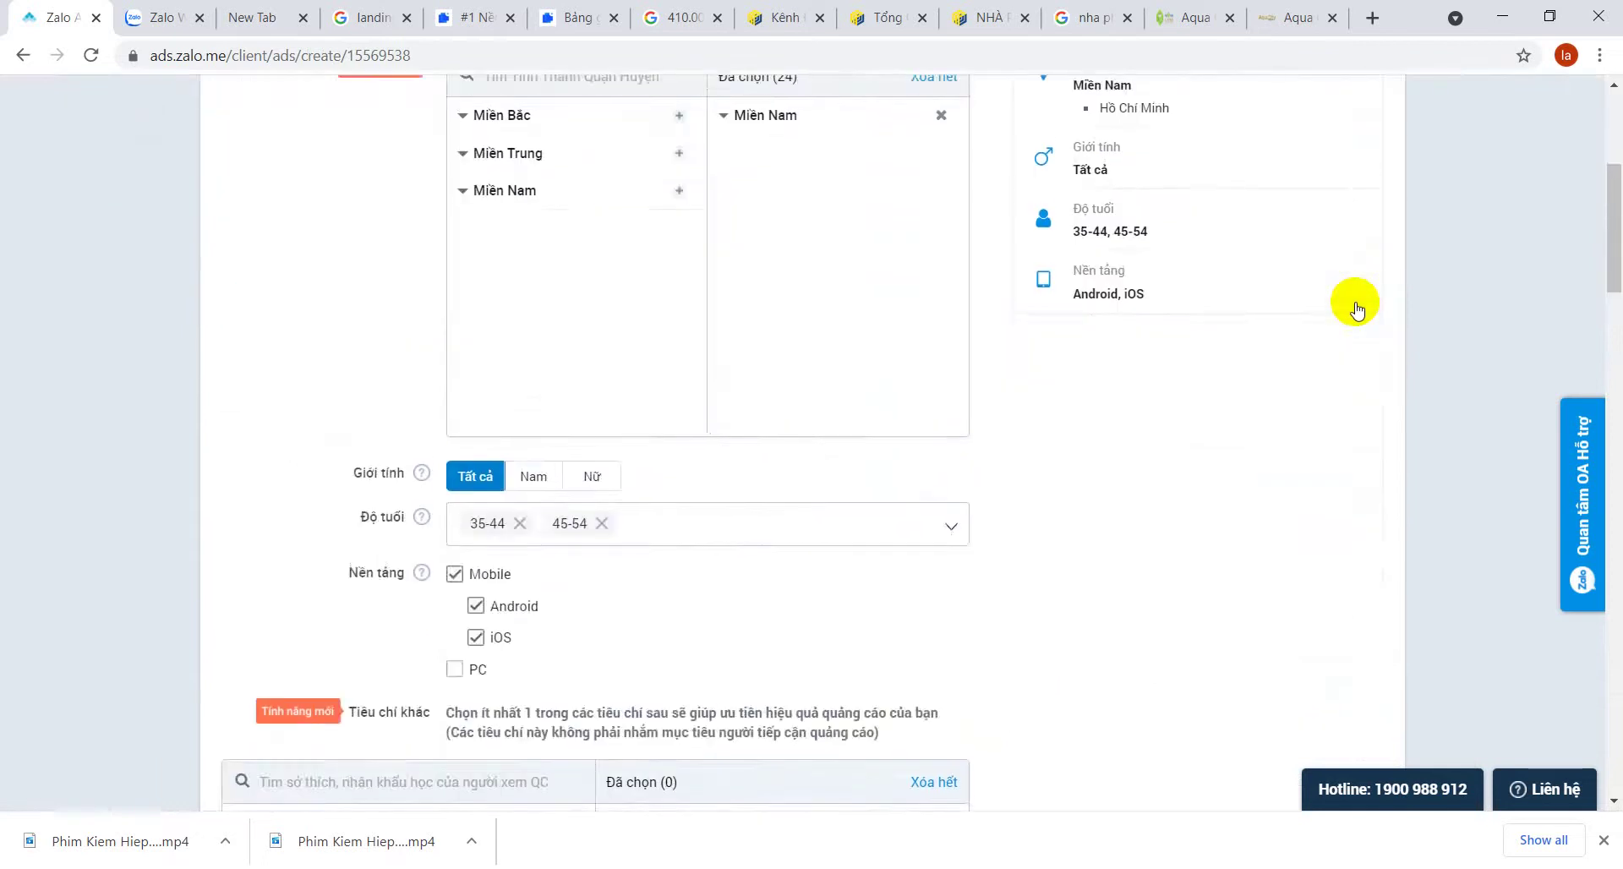
{"action": "scroll", "coordinate": [916, 490], "scroll_direction": "up", "scroll_amount": 4}
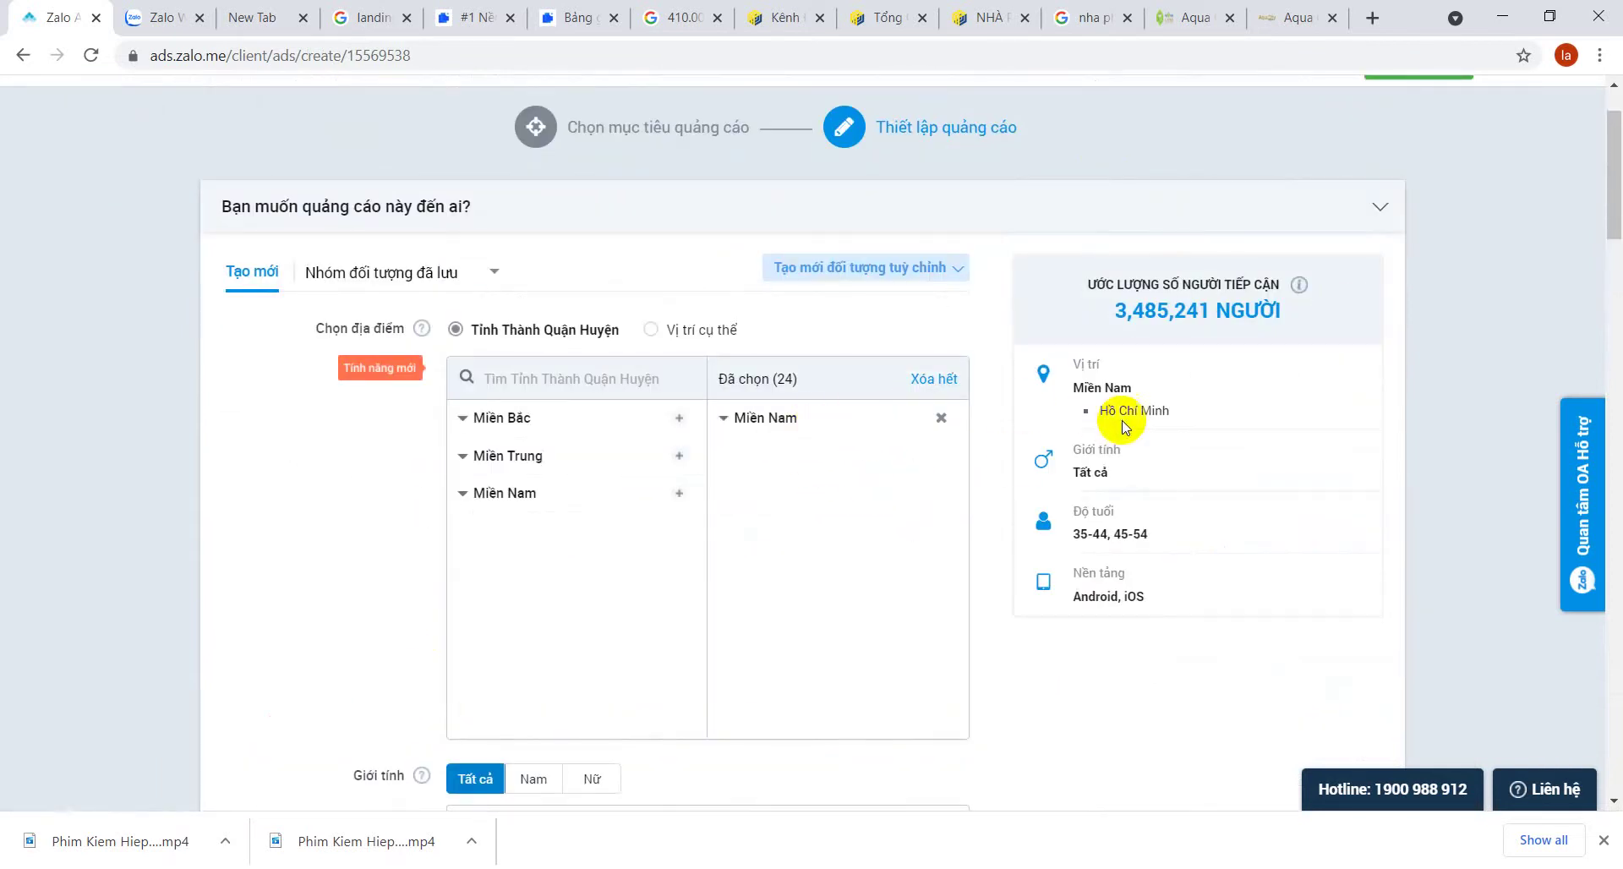
{"action": "left_click_drag", "start_coordinate": [1189, 414], "coordinate": [1103, 412]}
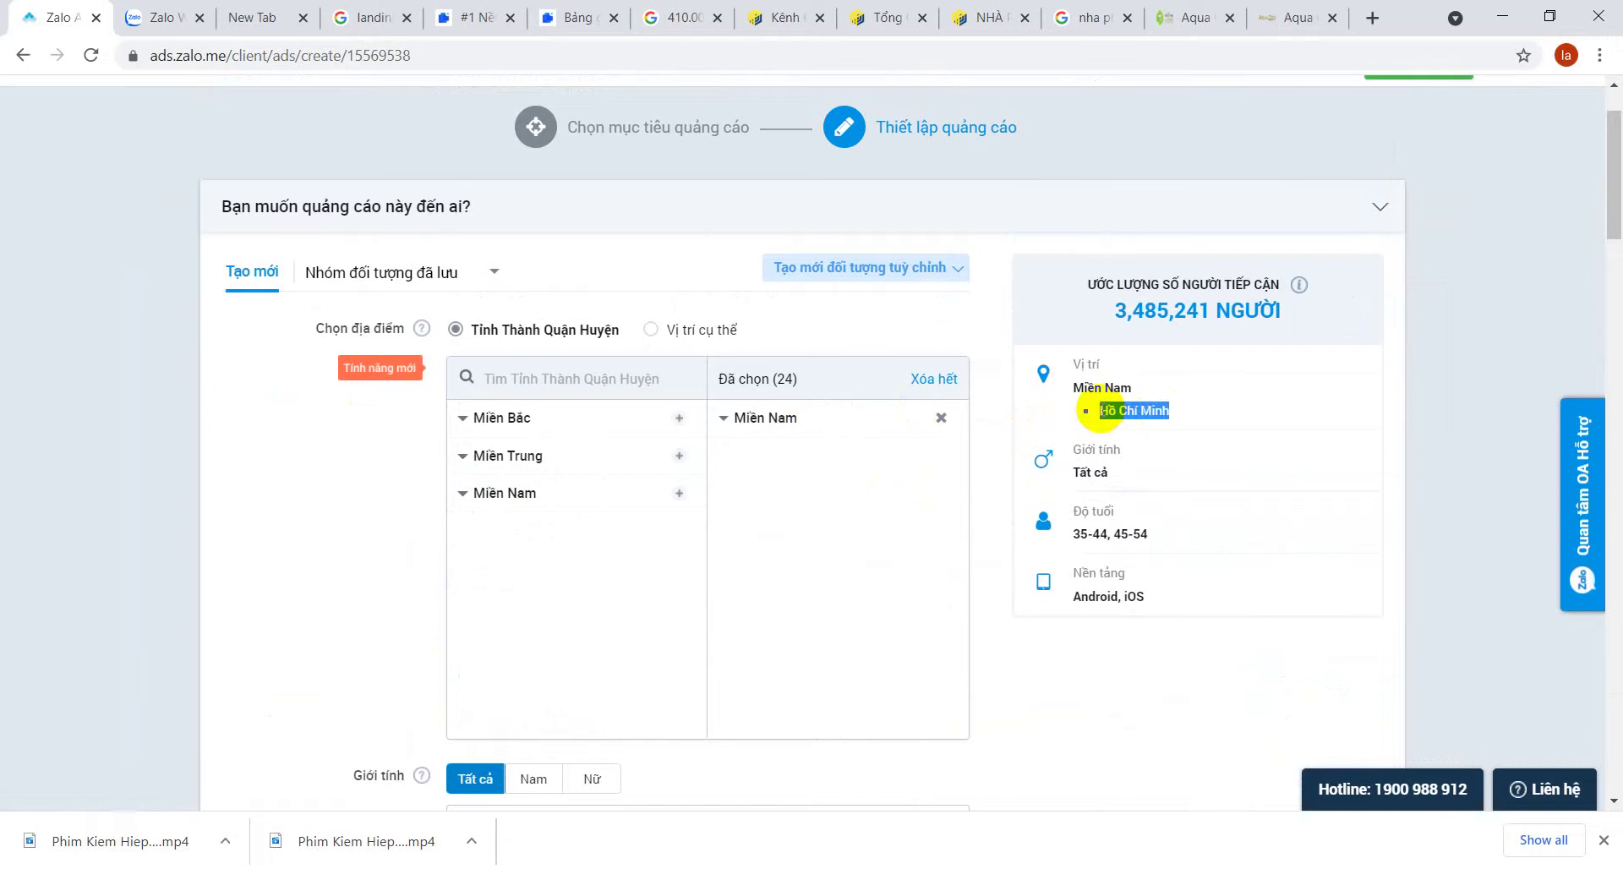
{"action": "left_click_drag", "start_coordinate": [1160, 534], "coordinate": [1093, 531]}
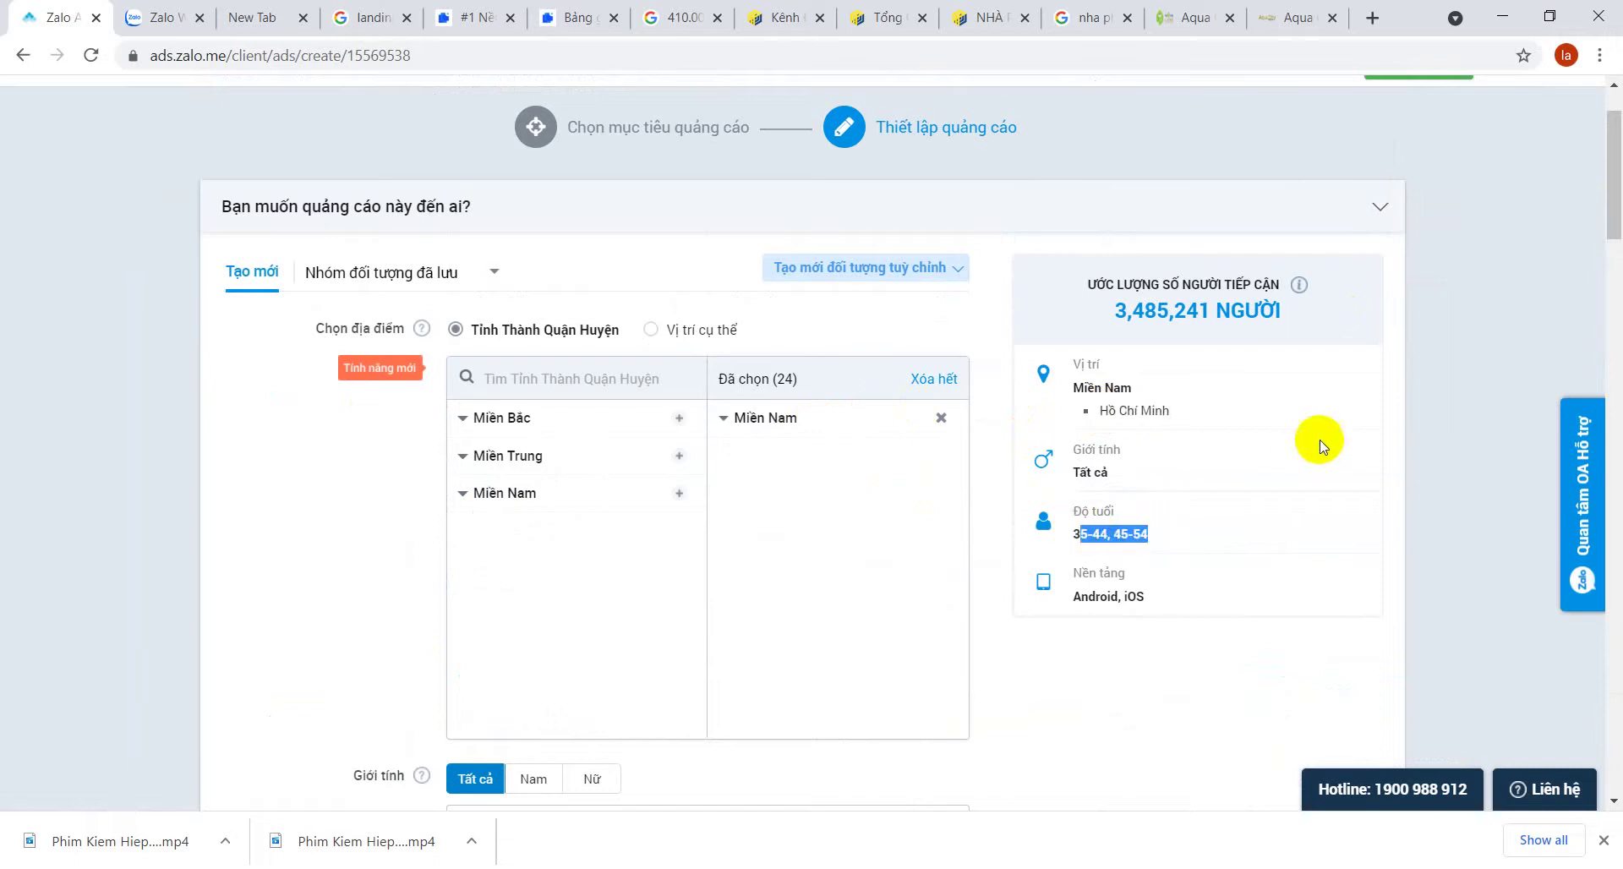
{"action": "left_click", "coordinate": [1388, 414]}
- Look over the gender, age and platform targeting, and snip the selected-groups area under "Tiêu chí khác"
{"action": "scroll", "coordinate": [1130, 529], "scroll_direction": "down", "scroll_amount": 3}
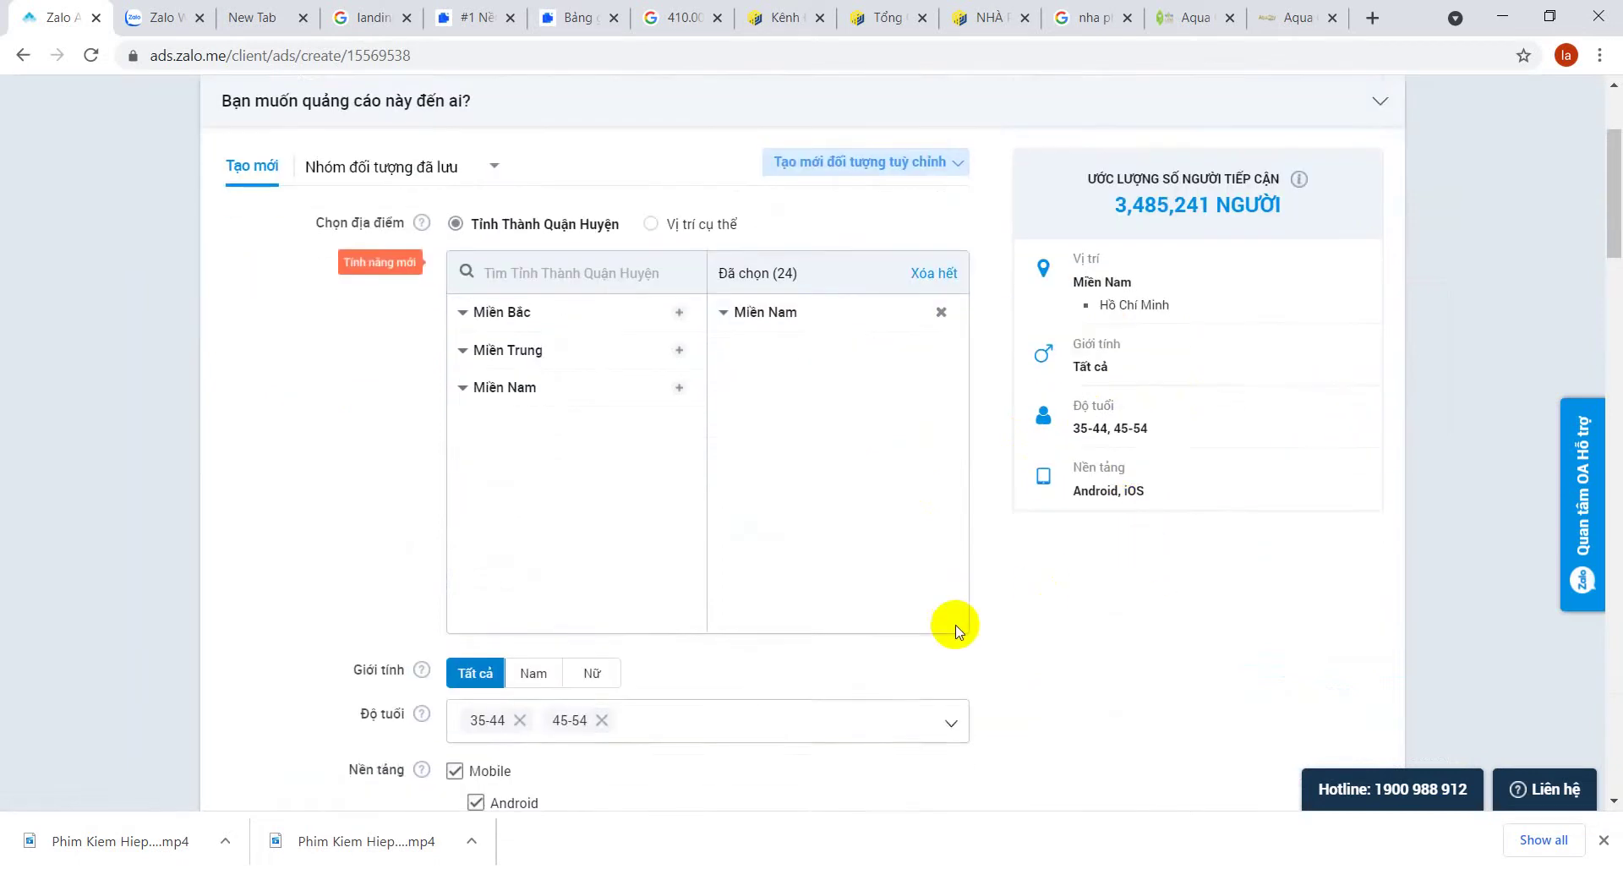
{"action": "scroll", "coordinate": [989, 600], "scroll_direction": "down", "scroll_amount": 2}
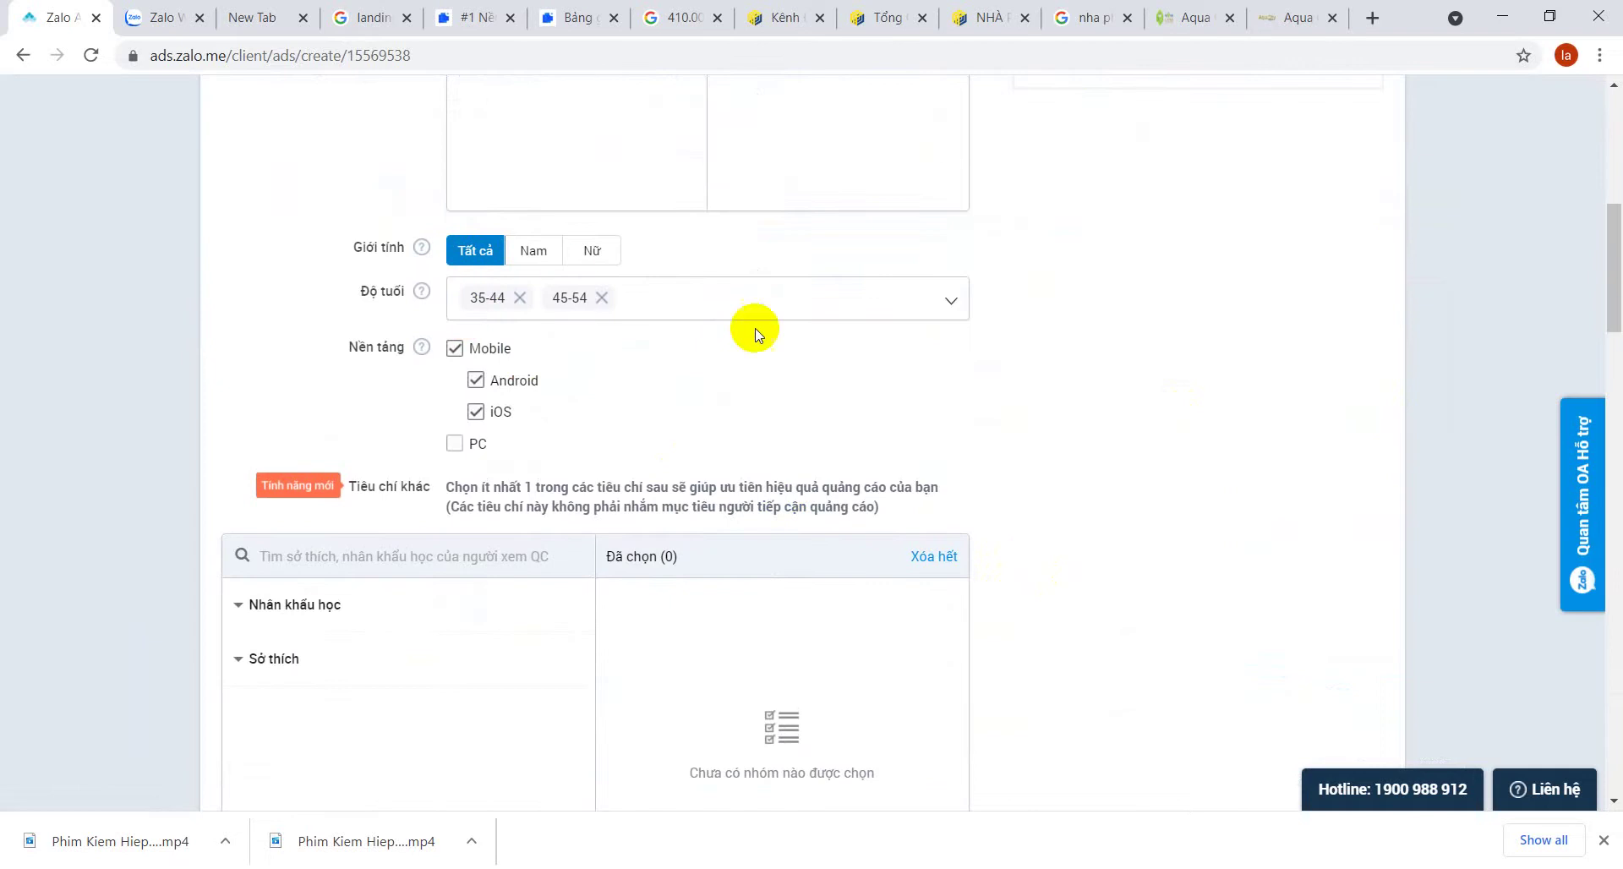
{"action": "scroll", "coordinate": [786, 507], "scroll_direction": "down", "scroll_amount": 2}
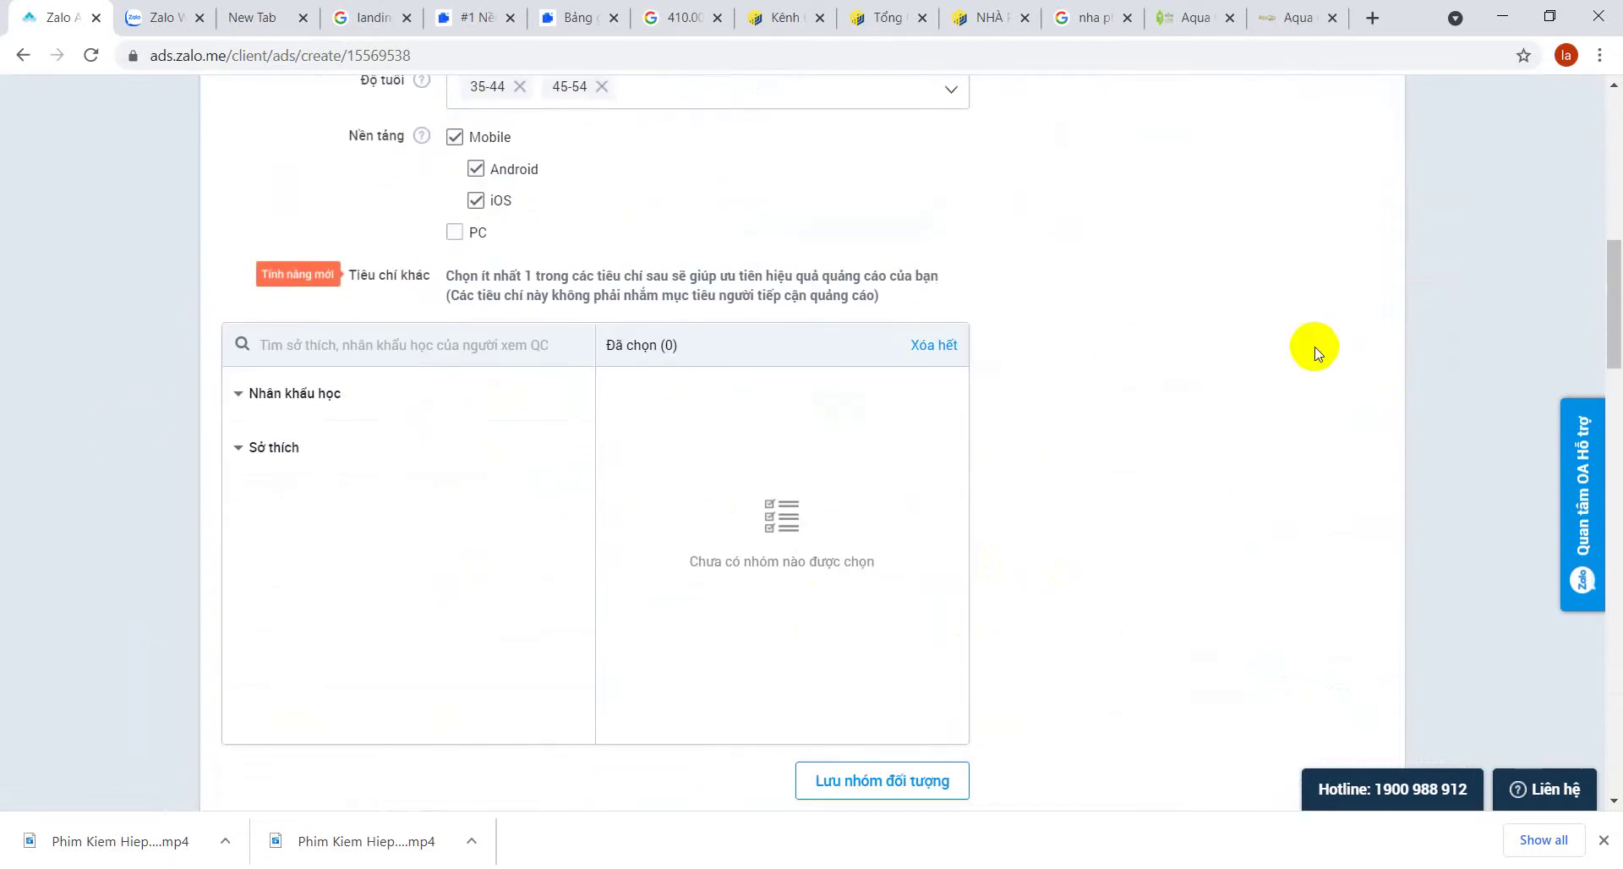
{"action": "key", "text": "super+shift+s"}
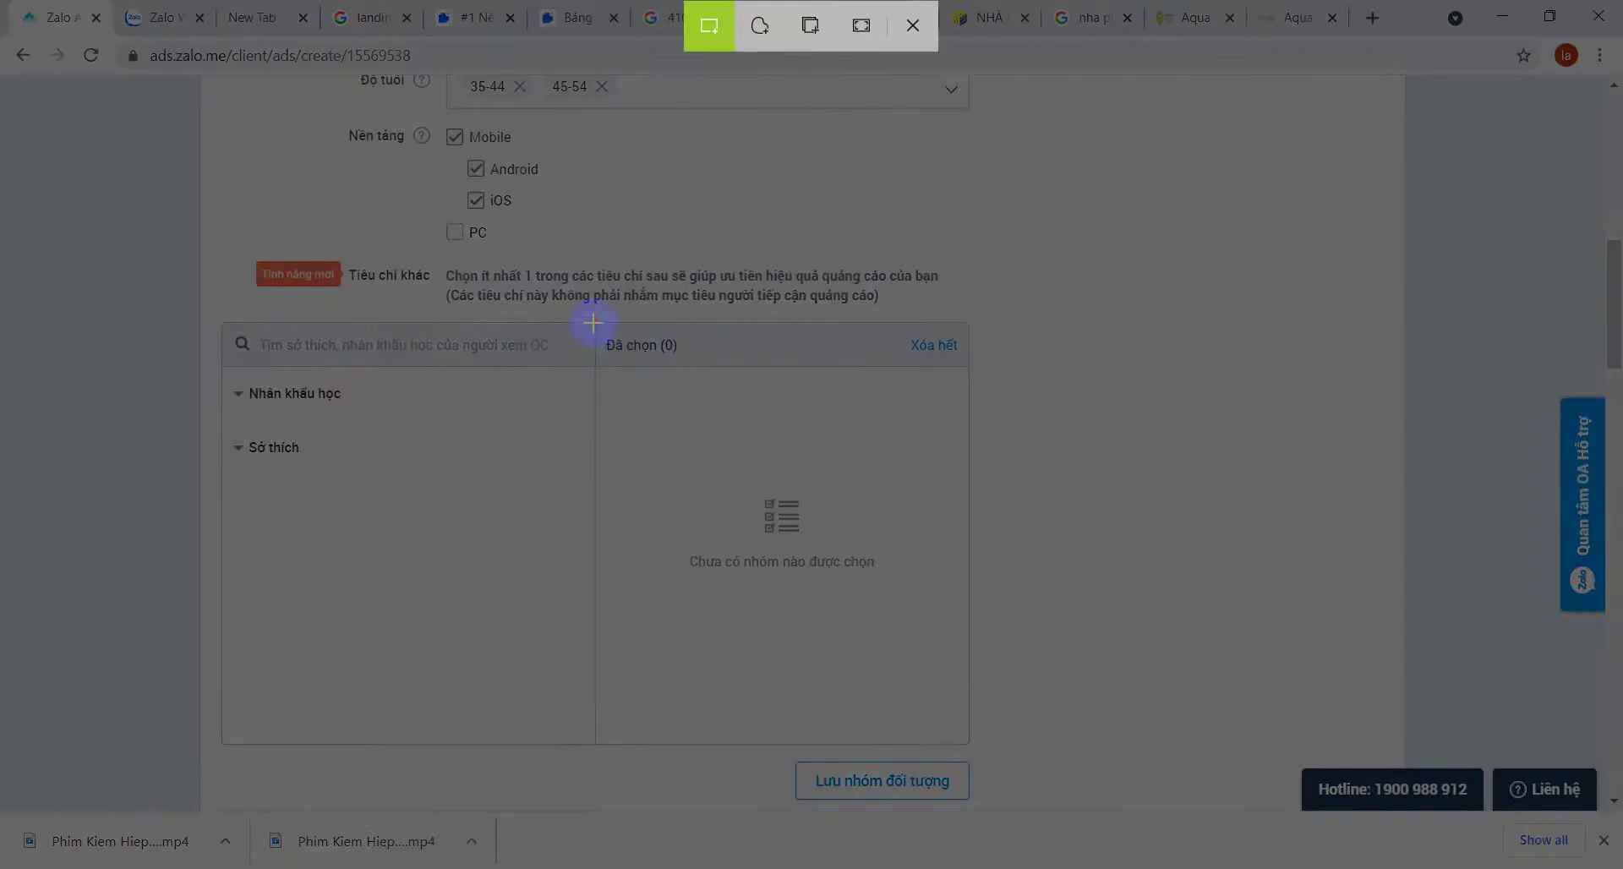
{"action": "mouse_move", "coordinate": [592, 322]}
{"action": "left_mouse_down"}
{"action": "mouse_move", "coordinate": [972, 676]}
{"action": "mouse_move", "coordinate": [972, 756]}
{"action": "mouse_move", "coordinate": [979, 740]}
{"action": "left_mouse_up"}
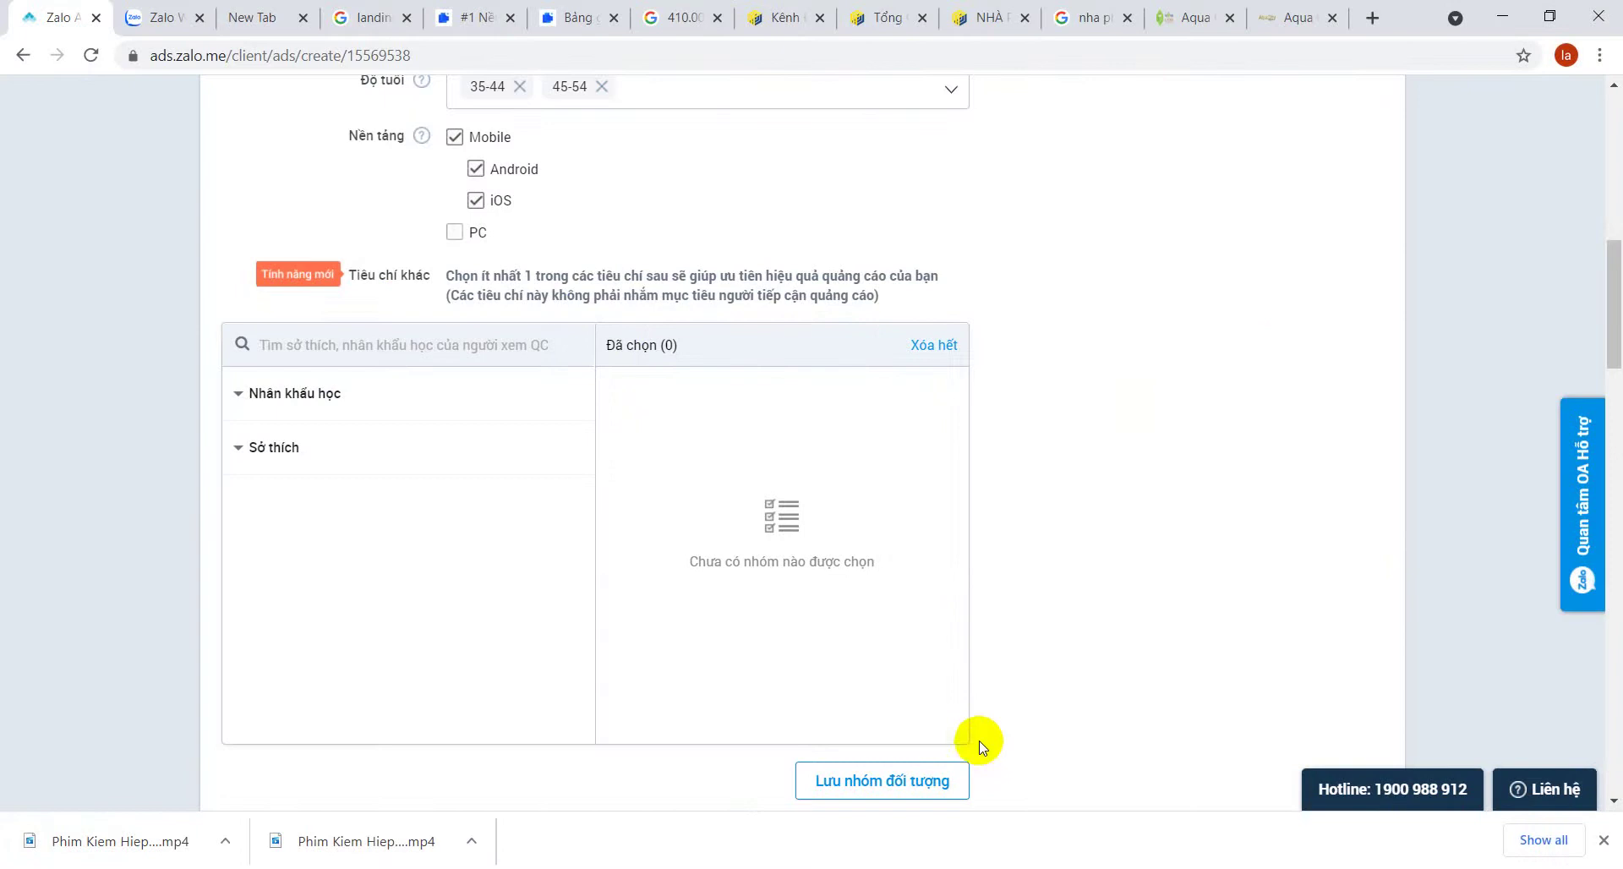
- Expand the "Sở thích" and "Nhân khẩu học" criteria to view their subcategories, and collapse both again
{"action": "left_click", "coordinate": [240, 447]}
{"action": "left_click", "coordinate": [237, 393]}
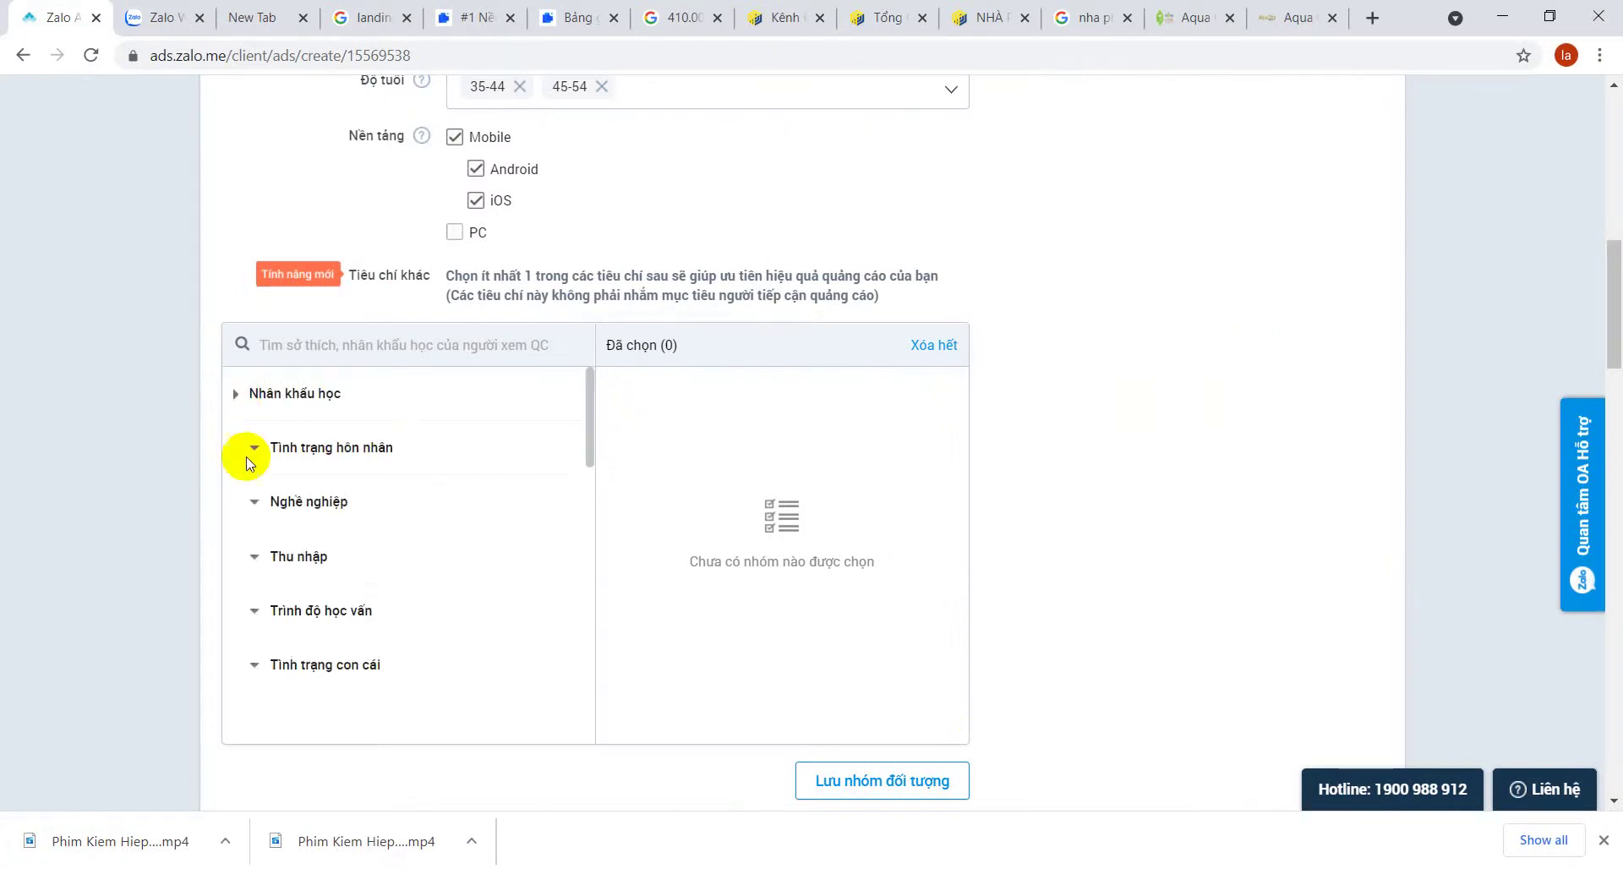
{"action": "left_click", "coordinate": [237, 395]}
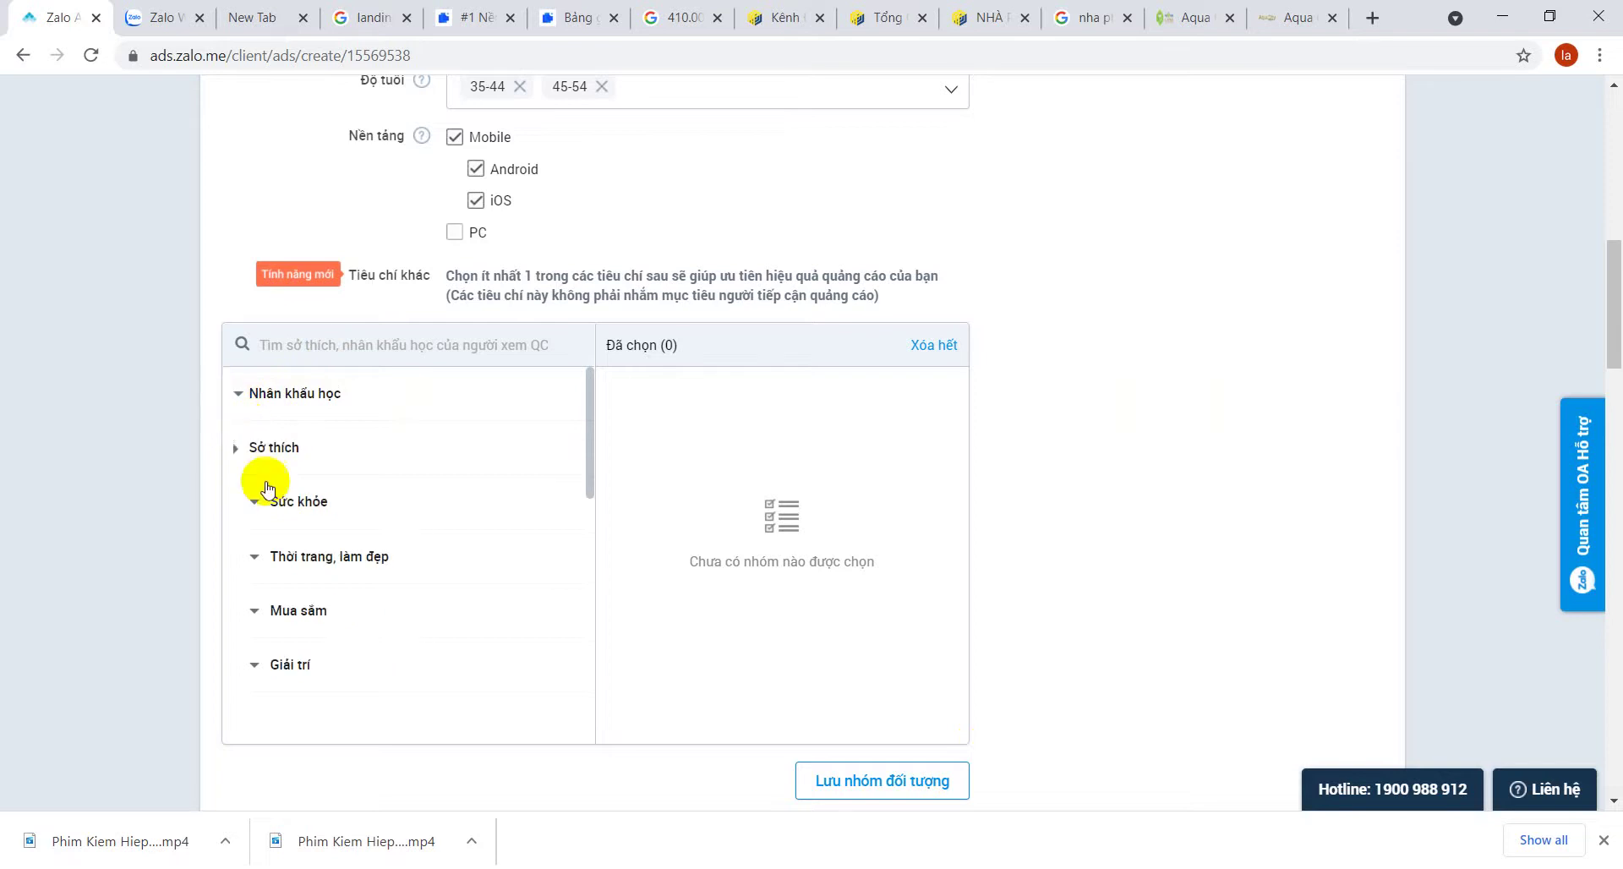
{"action": "left_click", "coordinate": [238, 447]}
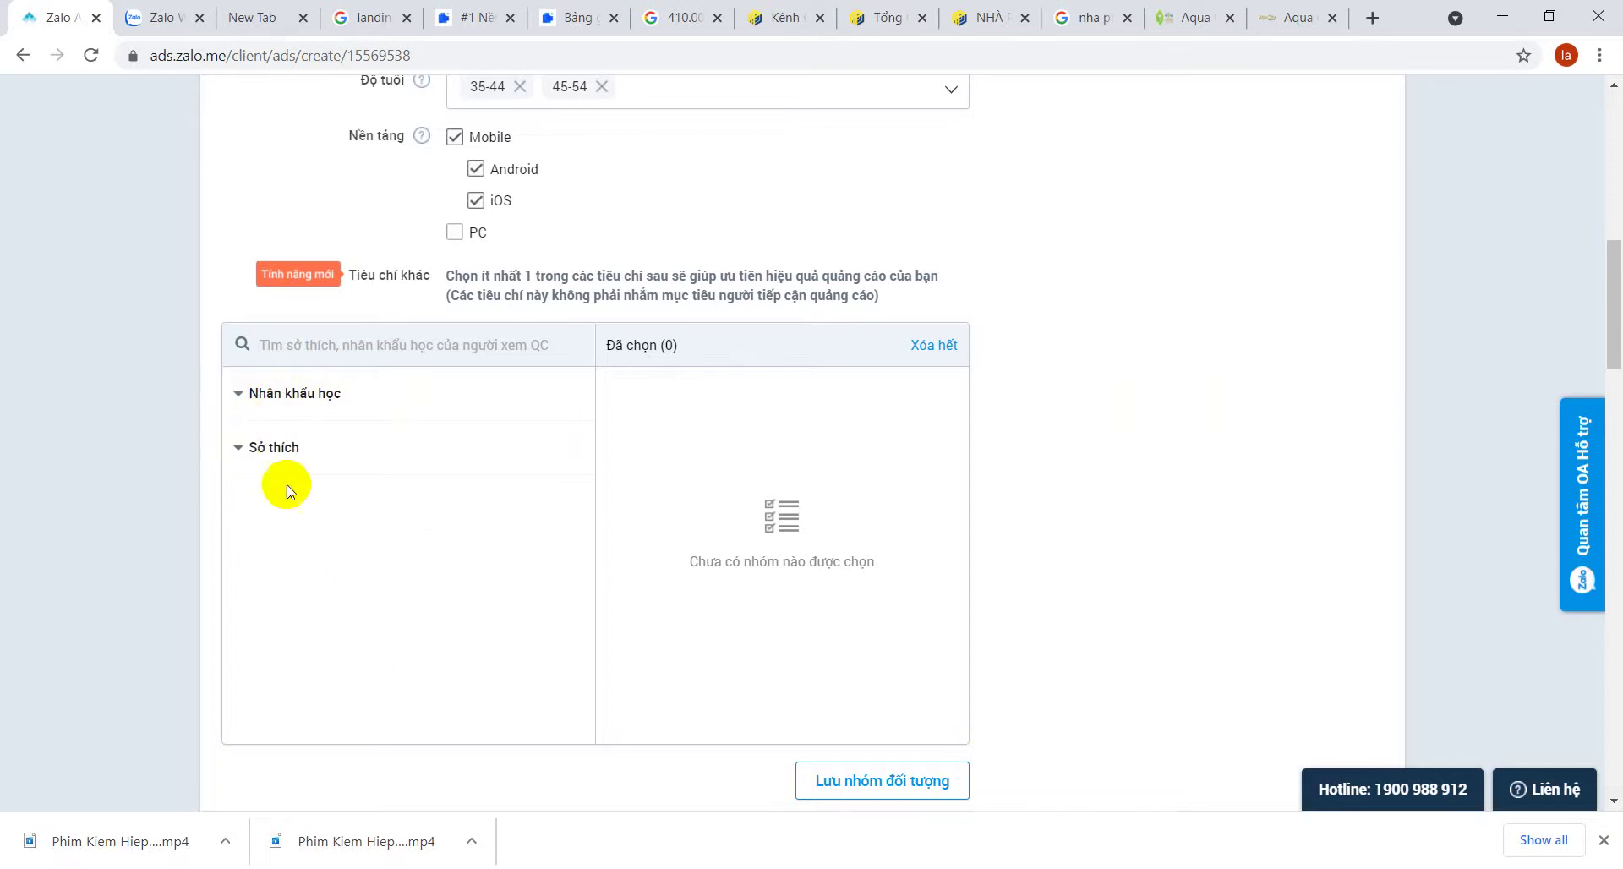
- Open a new browser tab and write "Dạng Hiển THị Bannner" in the address bar as a note
{"action": "left_click", "coordinate": [1293, 18]}
{"action": "left_click", "coordinate": [1371, 18]}
{"action": "left_click", "coordinate": [1346, 60]}
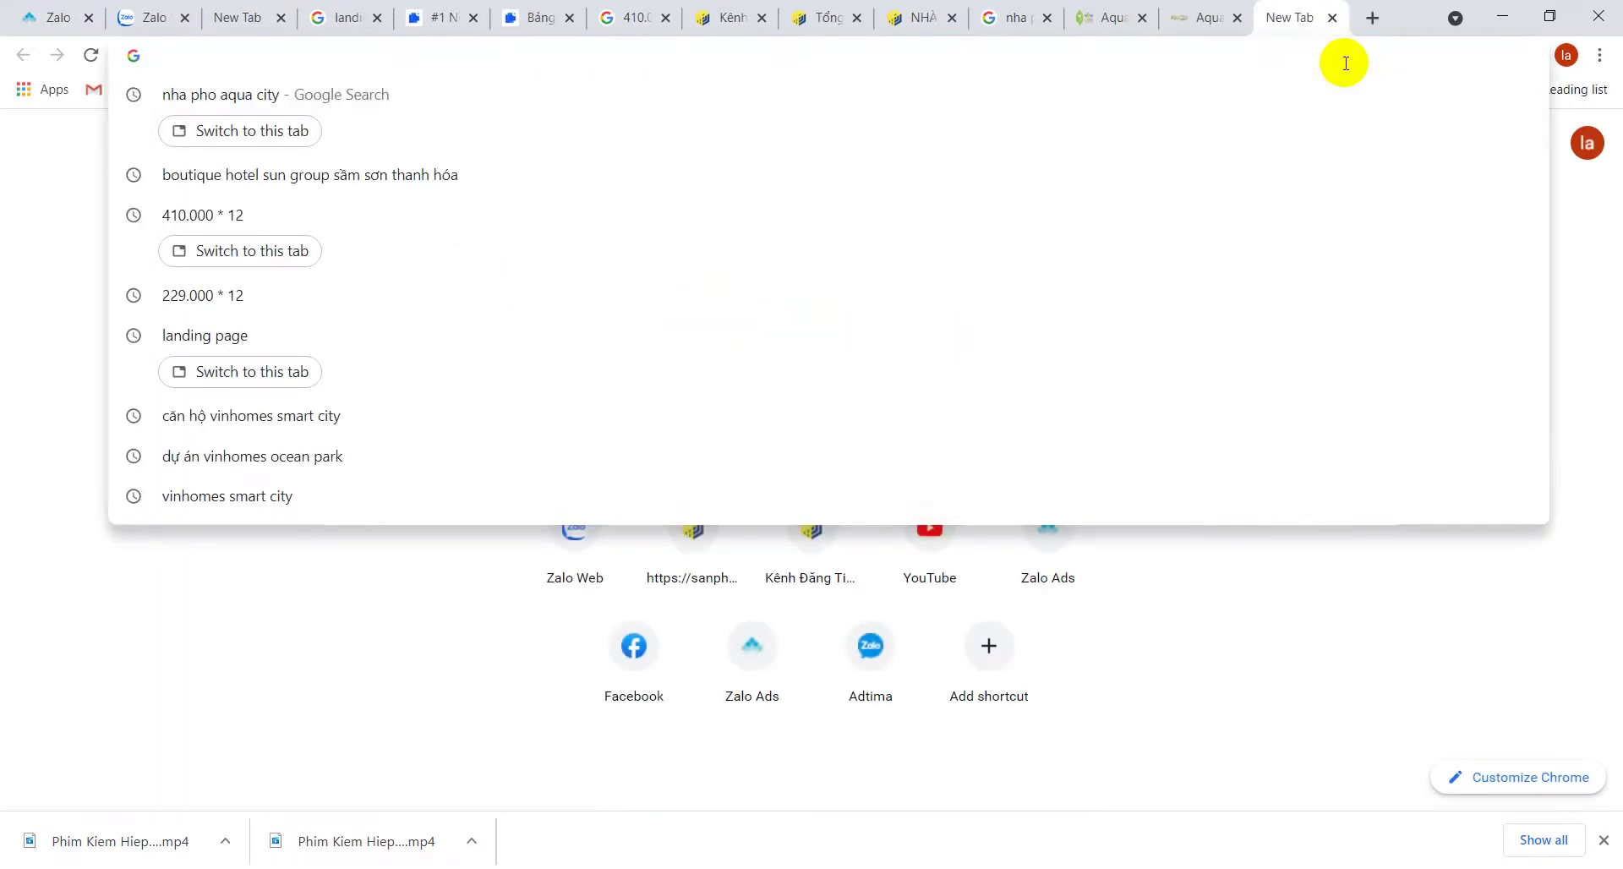
{"action": "type", "text": "Dạng H"}
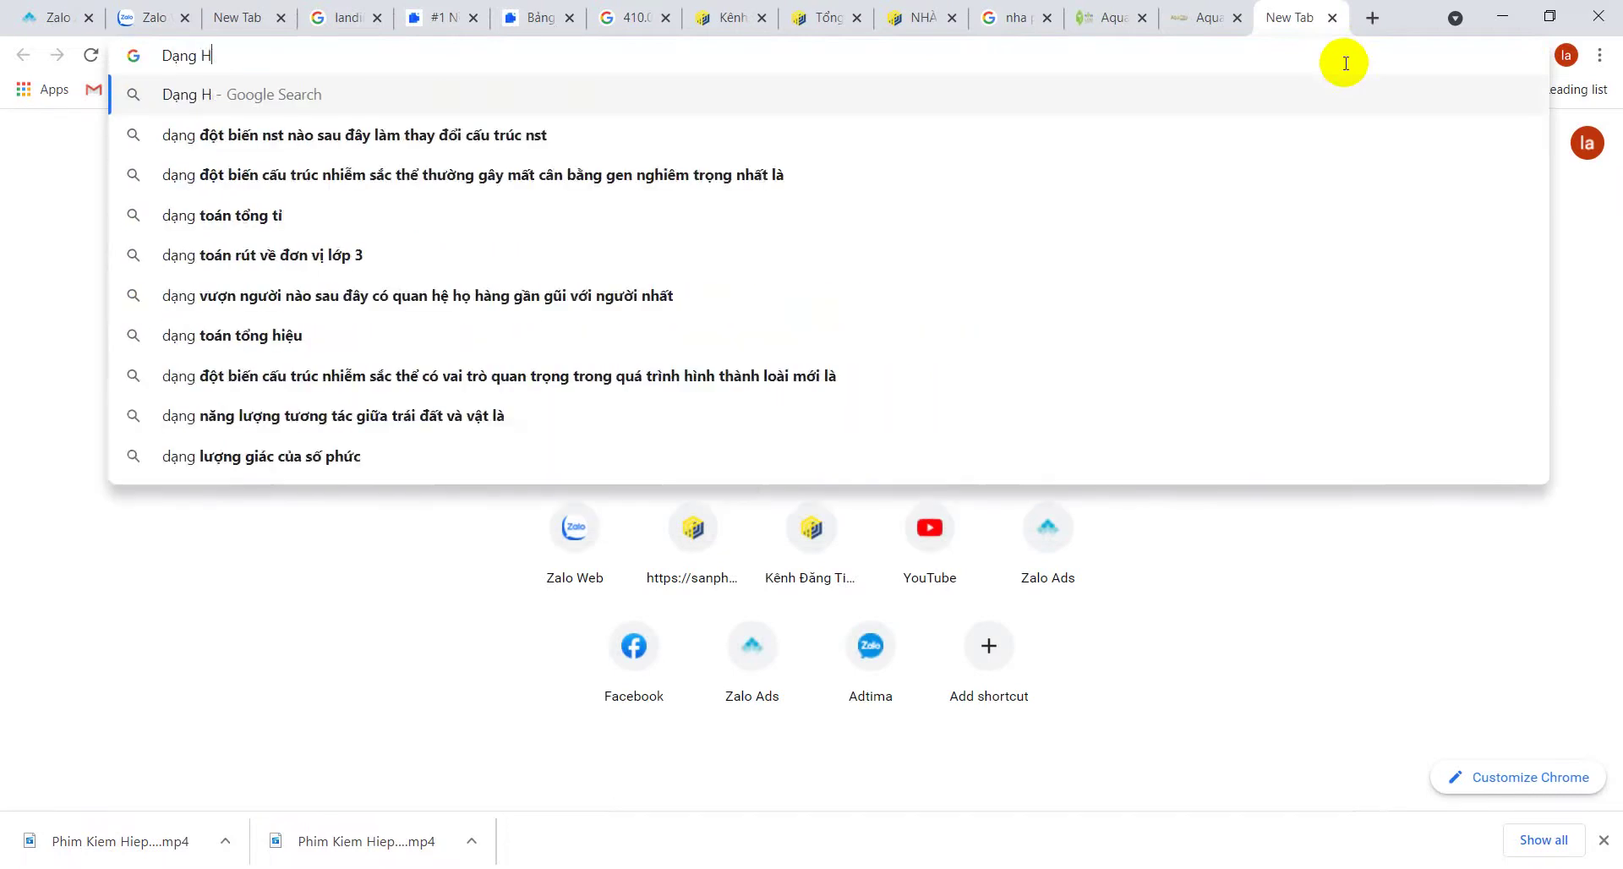
{"action": "type", "text": "iển T"}
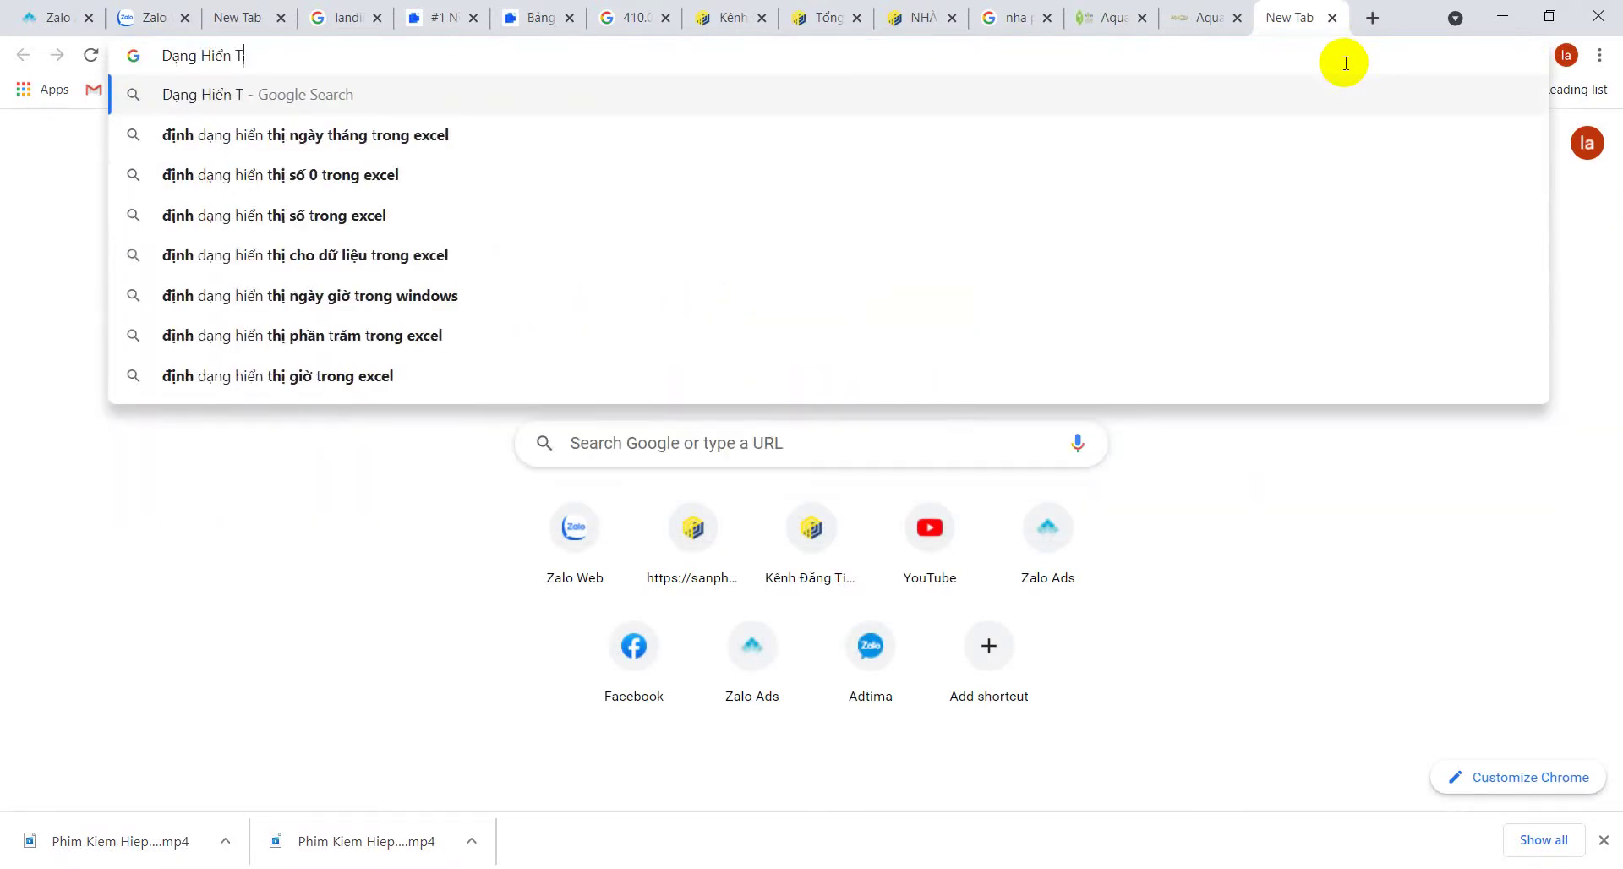
{"action": "type", "text": "Hị Banr"}
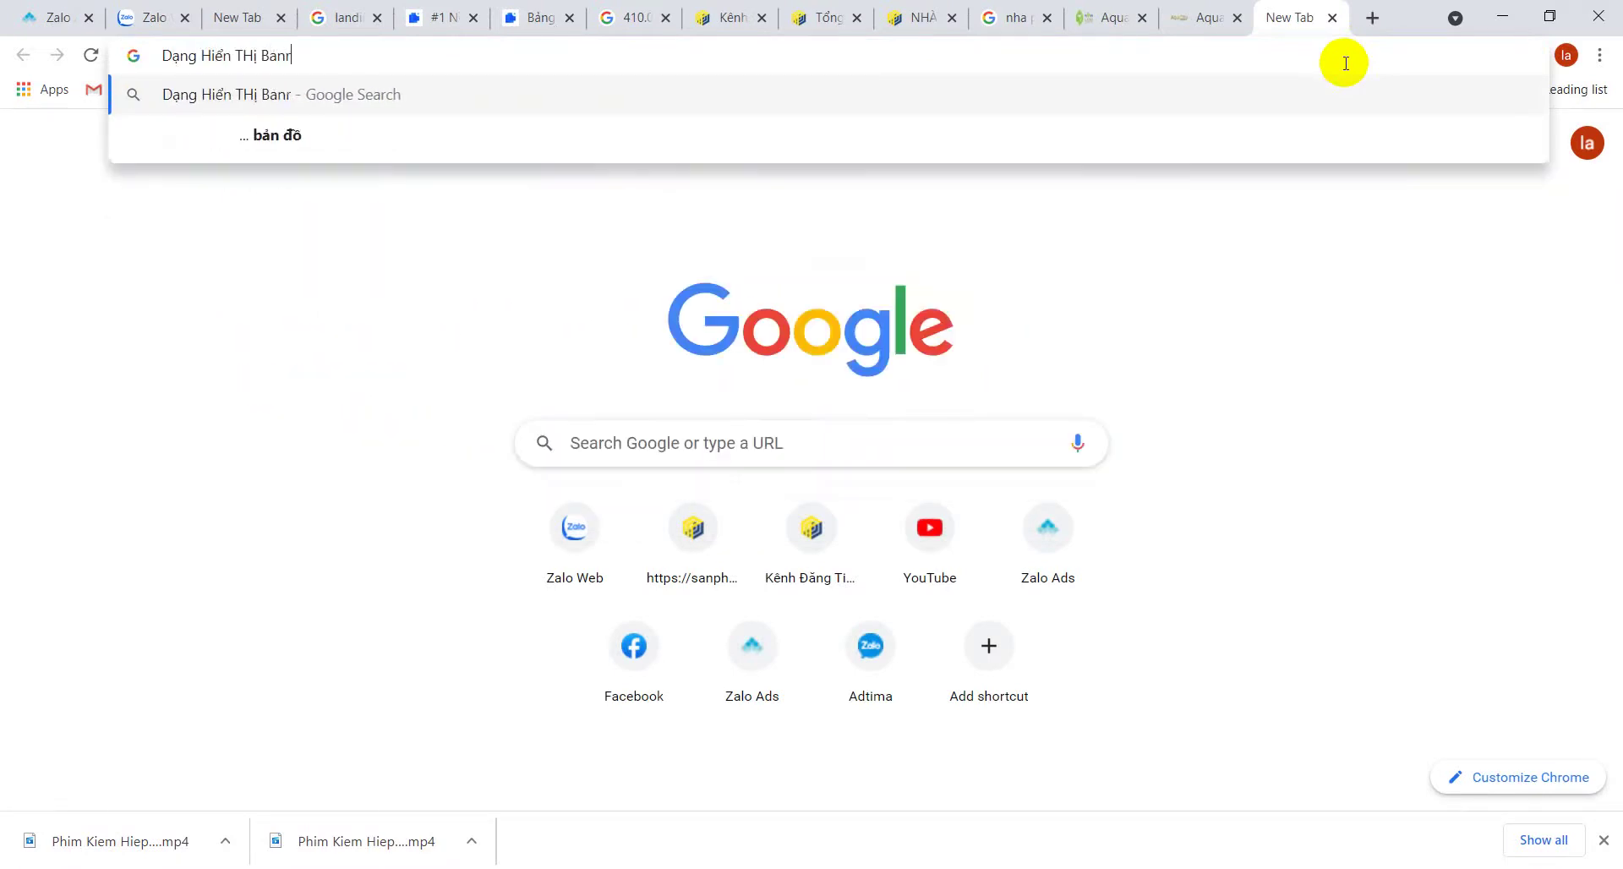
{"action": "type", "text": "nne"}
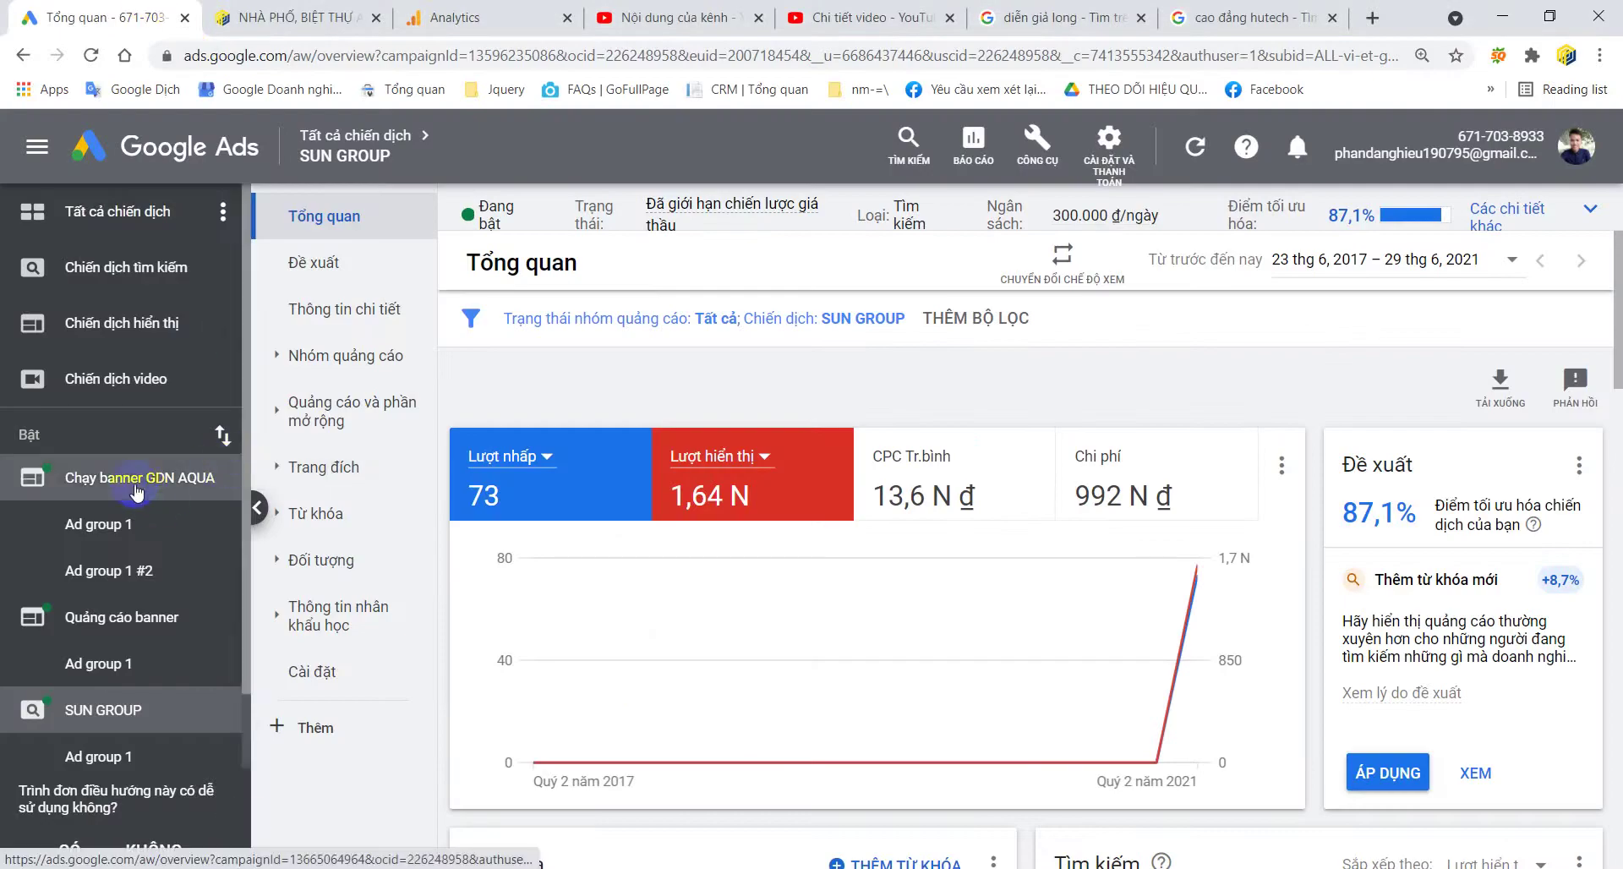
- View the "Chạy banner GDN AQUA" campaign in Google Ads, recheck the Zalo ad's audience setup, and switch to the "tại sao" note tab
{"action": "left_click", "coordinate": [135, 478]}
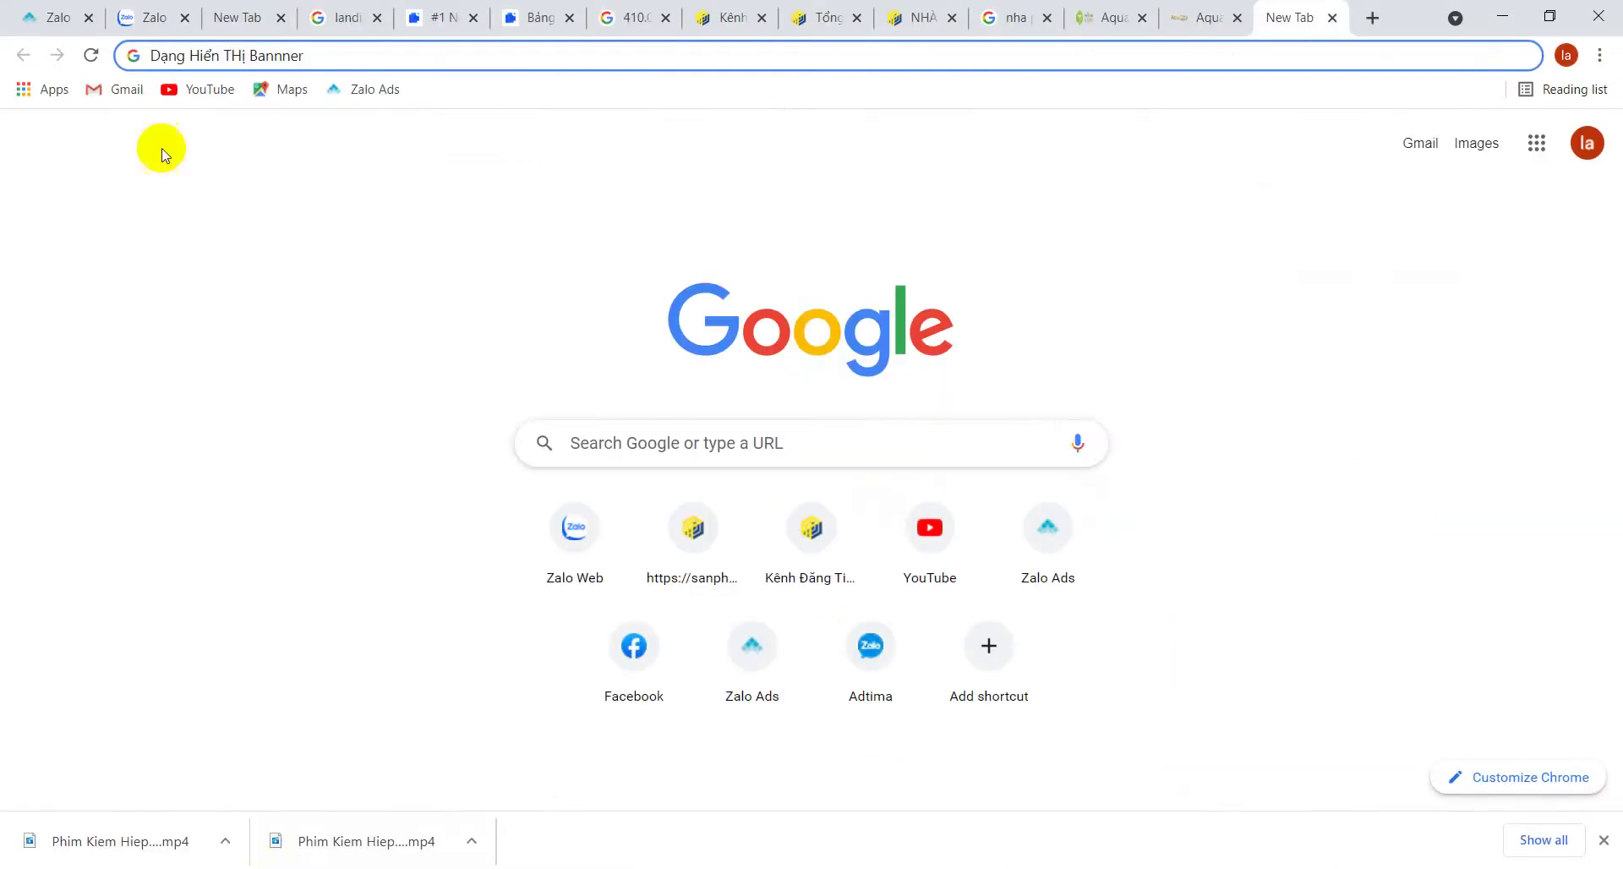
{"action": "left_click", "coordinate": [148, 15]}
{"action": "left_click", "coordinate": [63, 8]}
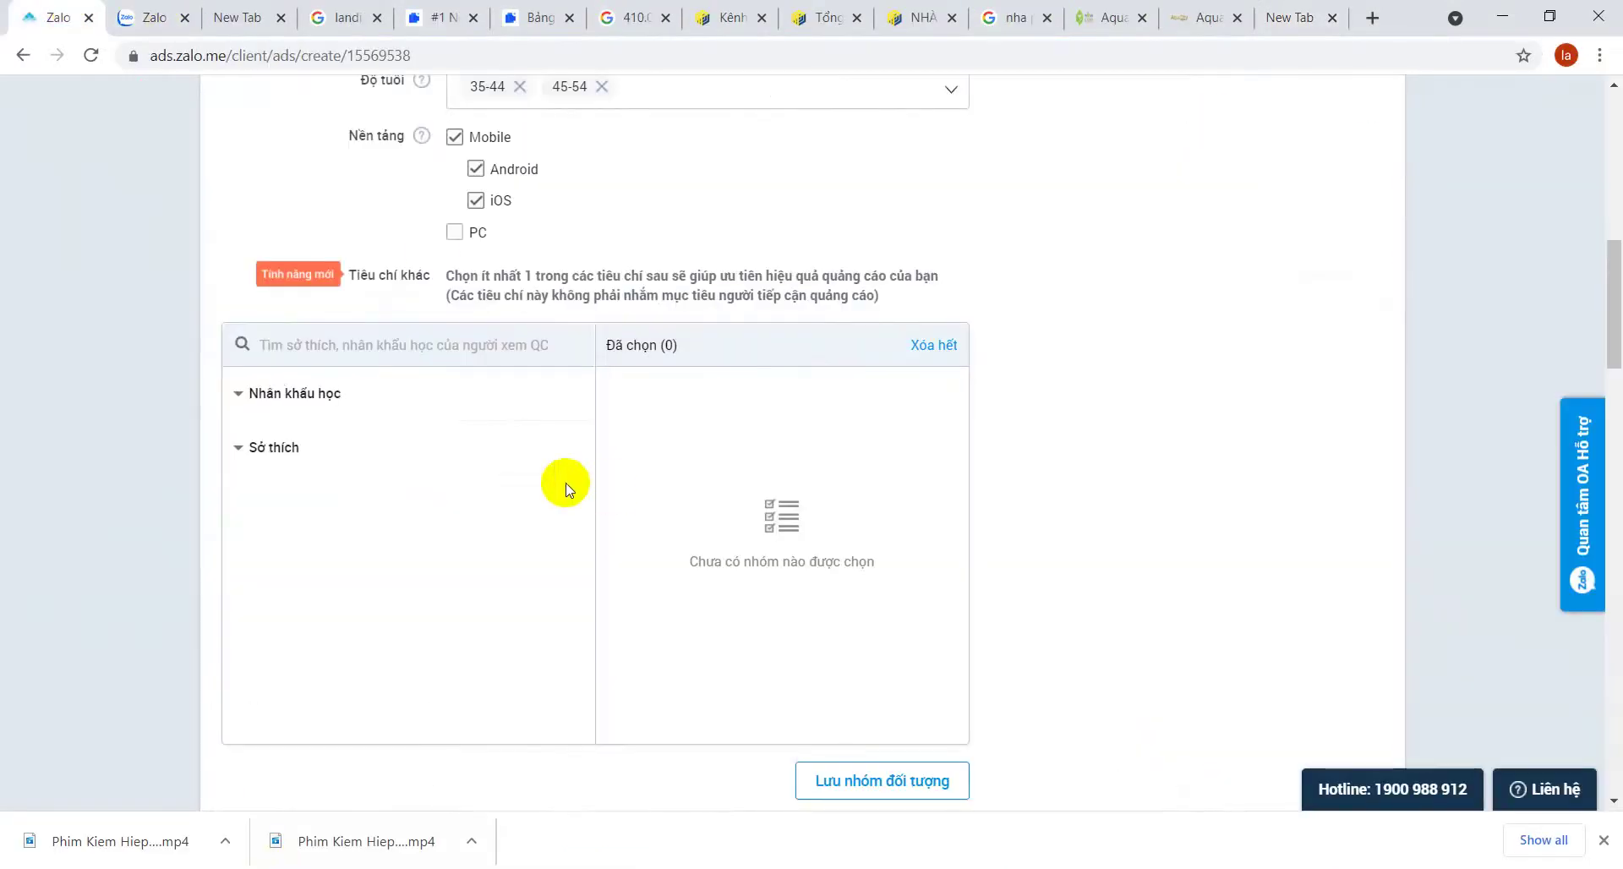
{"action": "scroll", "coordinate": [753, 380], "scroll_direction": "up", "scroll_amount": 10}
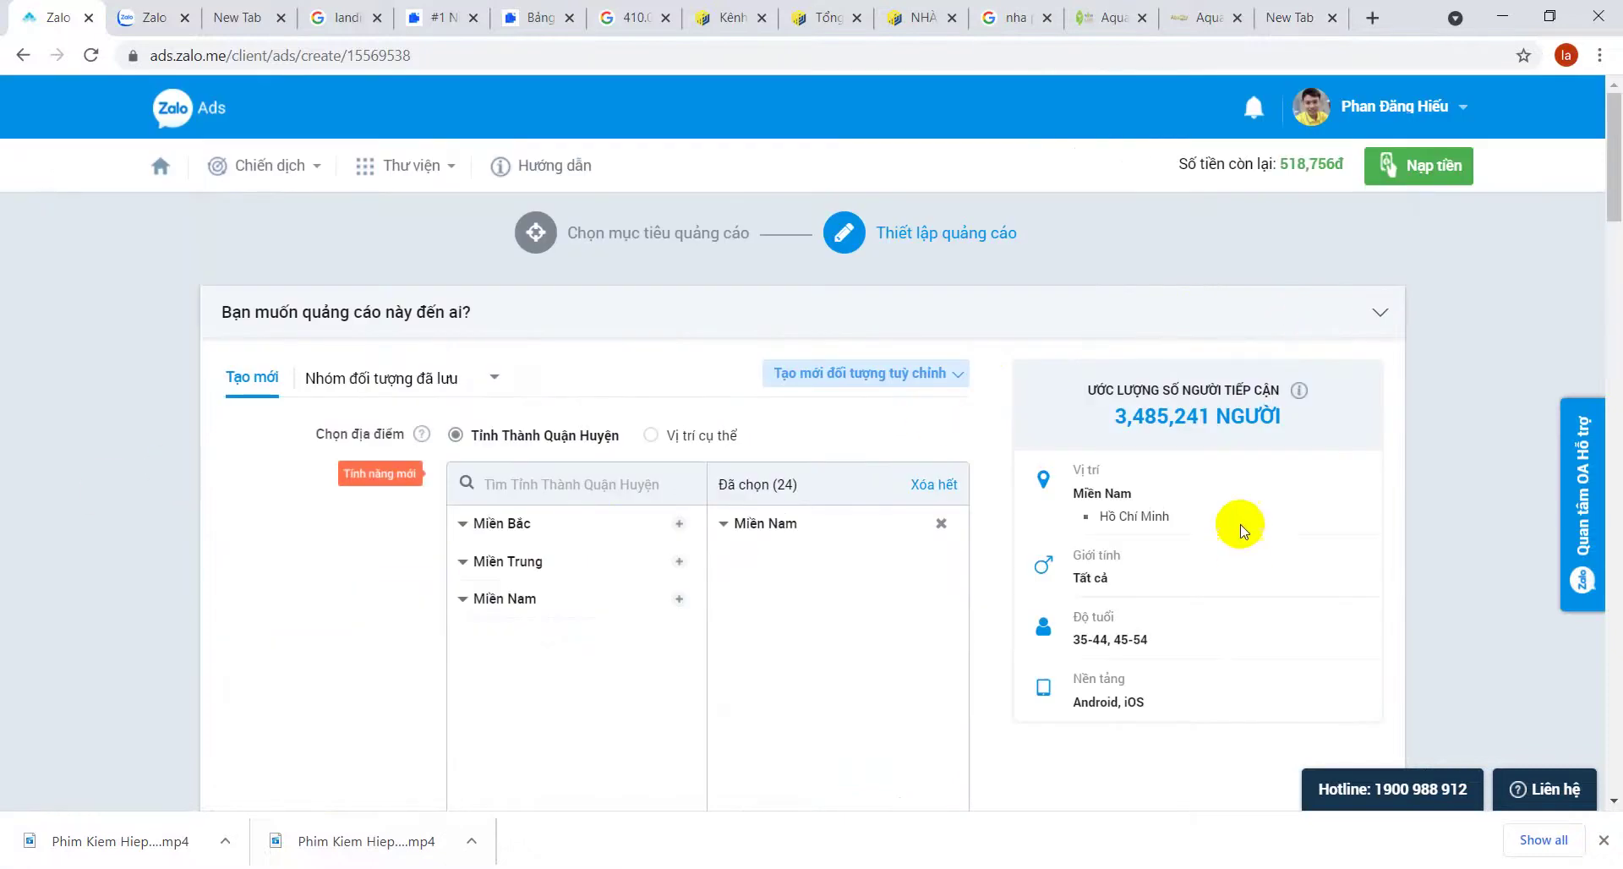
{"action": "scroll", "coordinate": [1241, 531], "scroll_direction": "down", "scroll_amount": 15}
{"action": "left_click", "coordinate": [245, 17]}
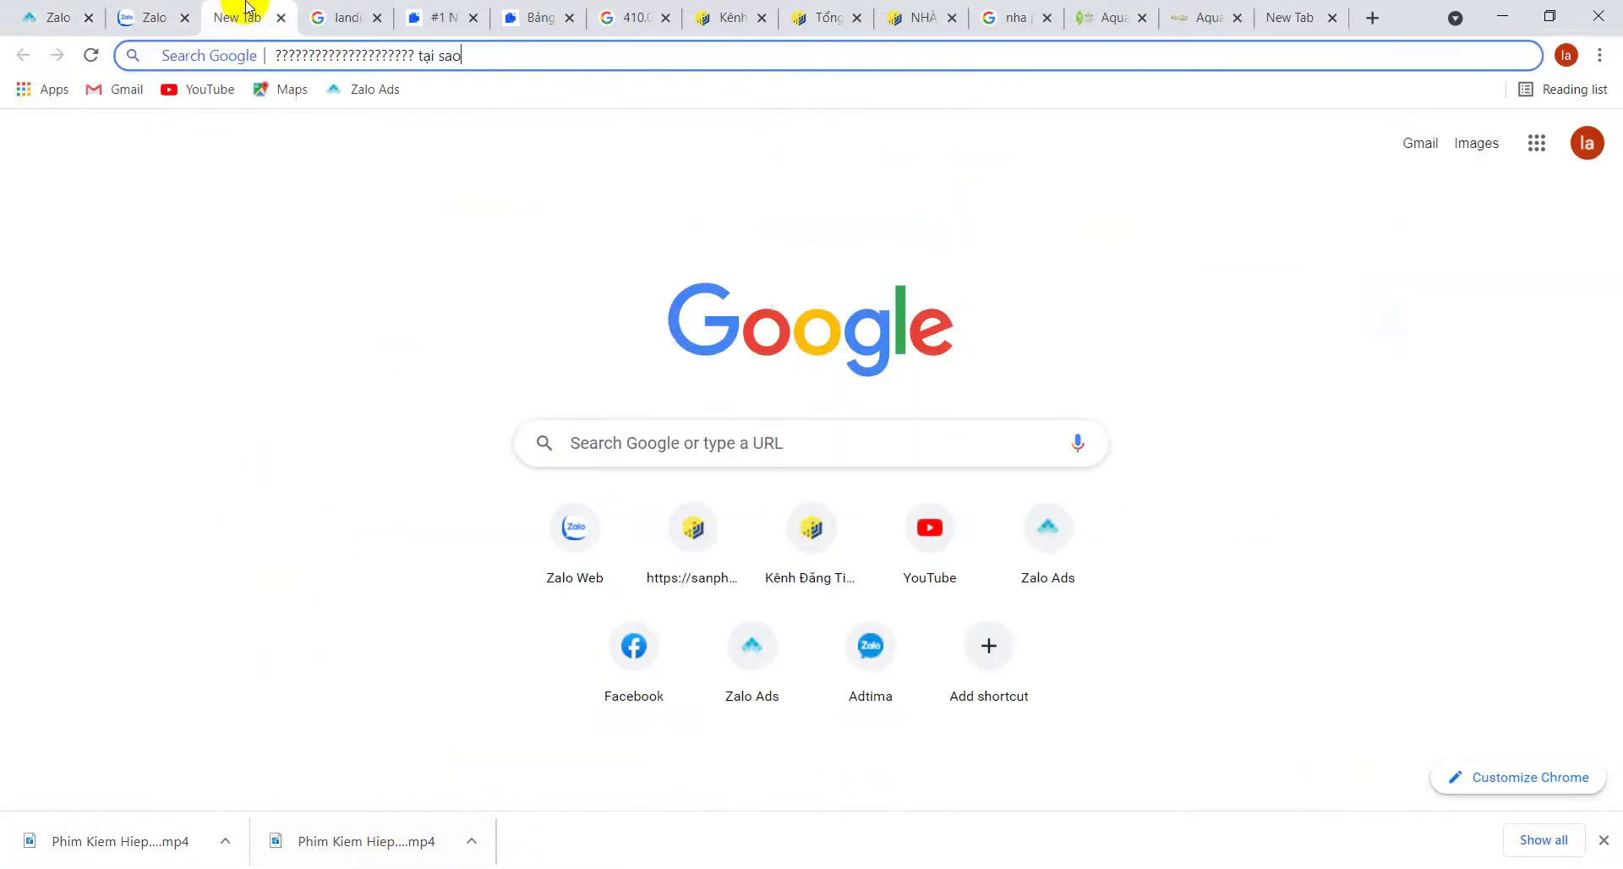
- Open Zalo Ads in the note tab, go to campaign management and open the first running "Quảng cáo Form" campaign's ad list
{"action": "left_click", "coordinate": [524, 55]}
{"action": "left_click", "coordinate": [364, 97]}
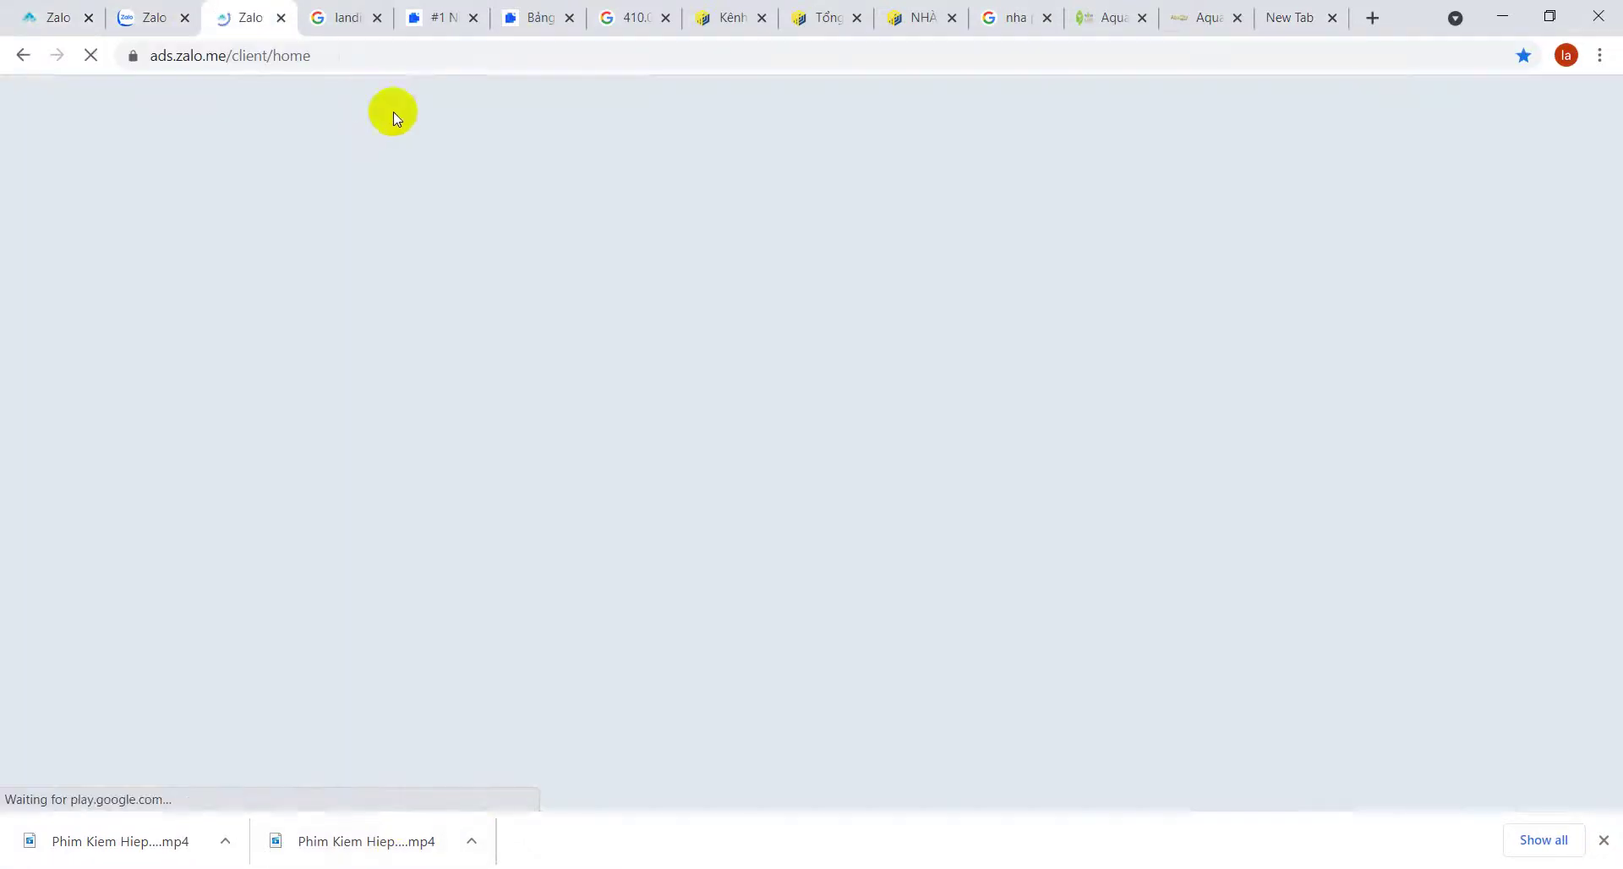
{"action": "scroll", "coordinate": [198, 441], "scroll_direction": "down", "scroll_amount": 2}
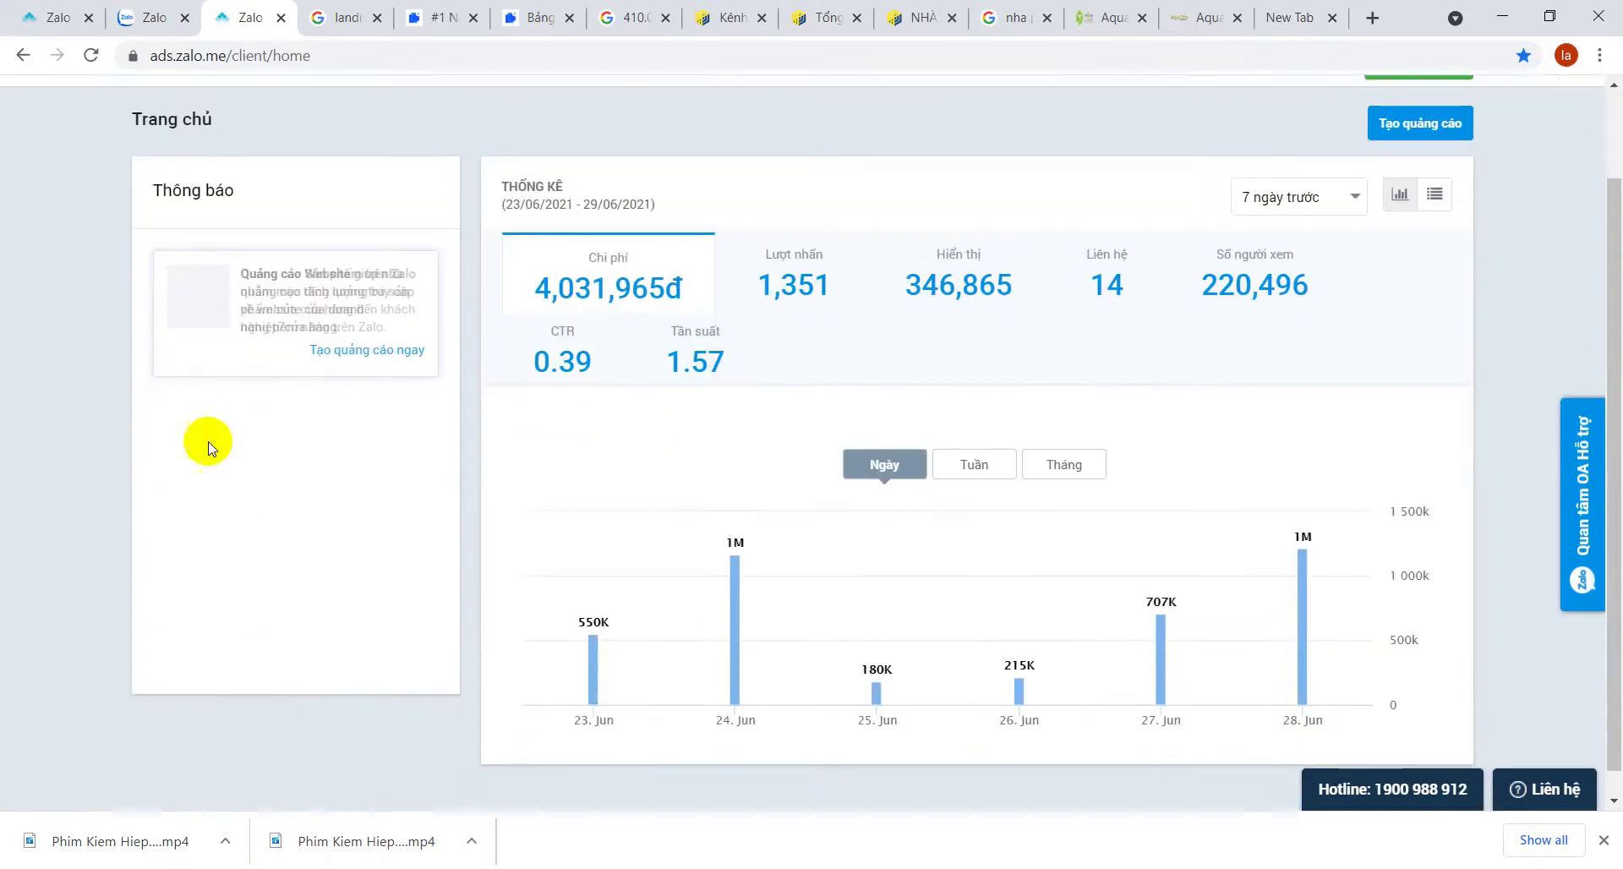
{"action": "scroll", "coordinate": [428, 482], "scroll_direction": "up", "scroll_amount": 2}
{"action": "left_click", "coordinate": [264, 182]}
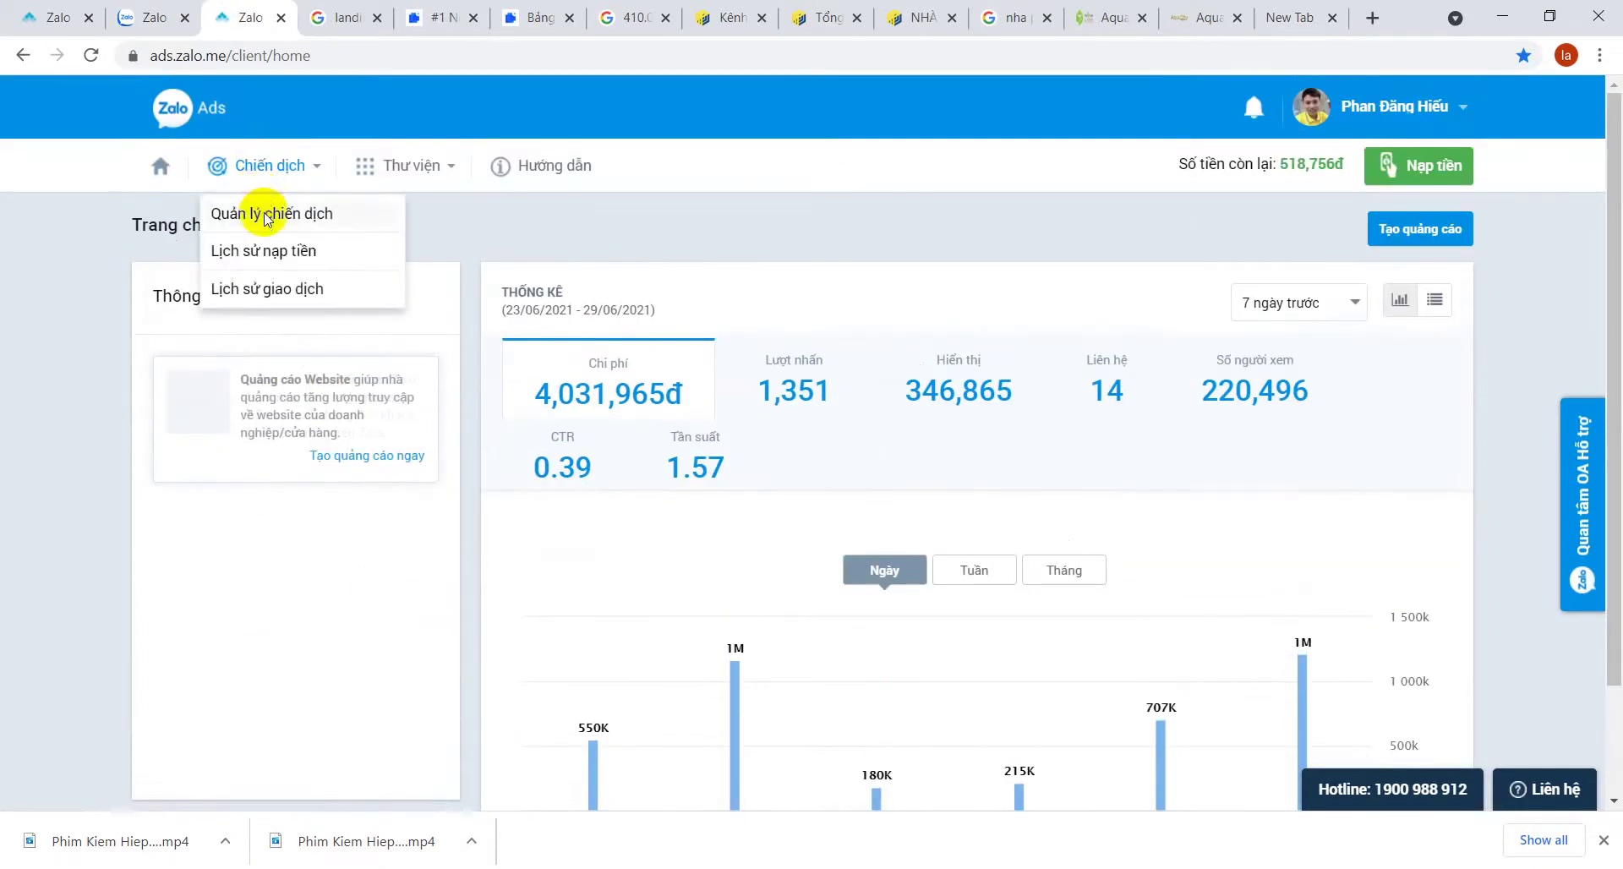
{"action": "left_click", "coordinate": [267, 216]}
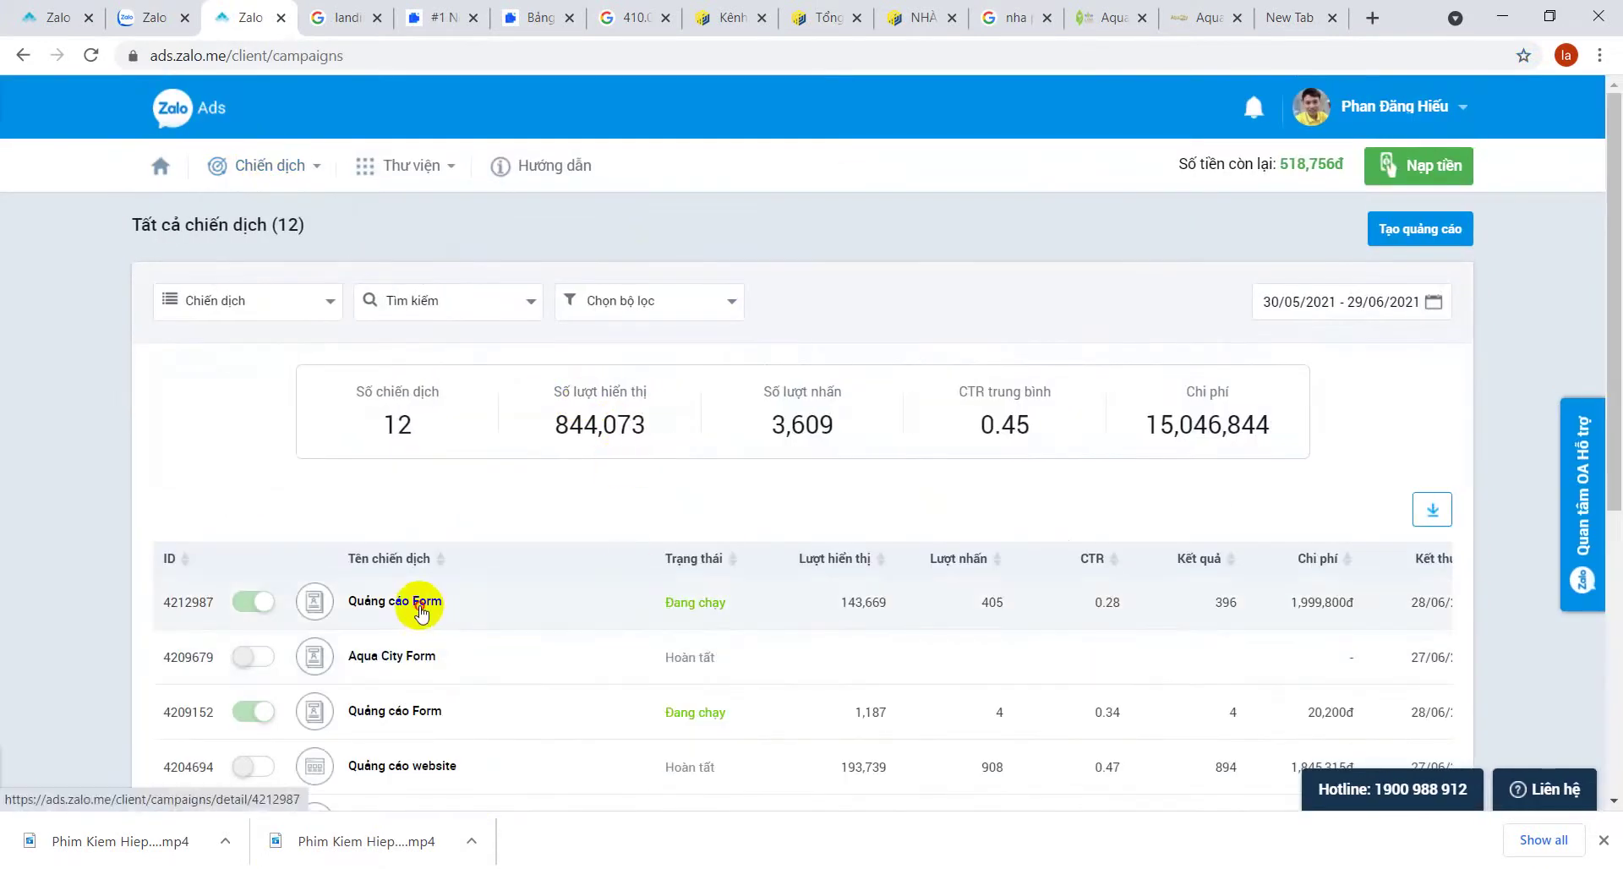
{"action": "left_click", "coordinate": [421, 610]}
{"action": "scroll", "coordinate": [534, 559], "scroll_direction": "down", "scroll_amount": 6}
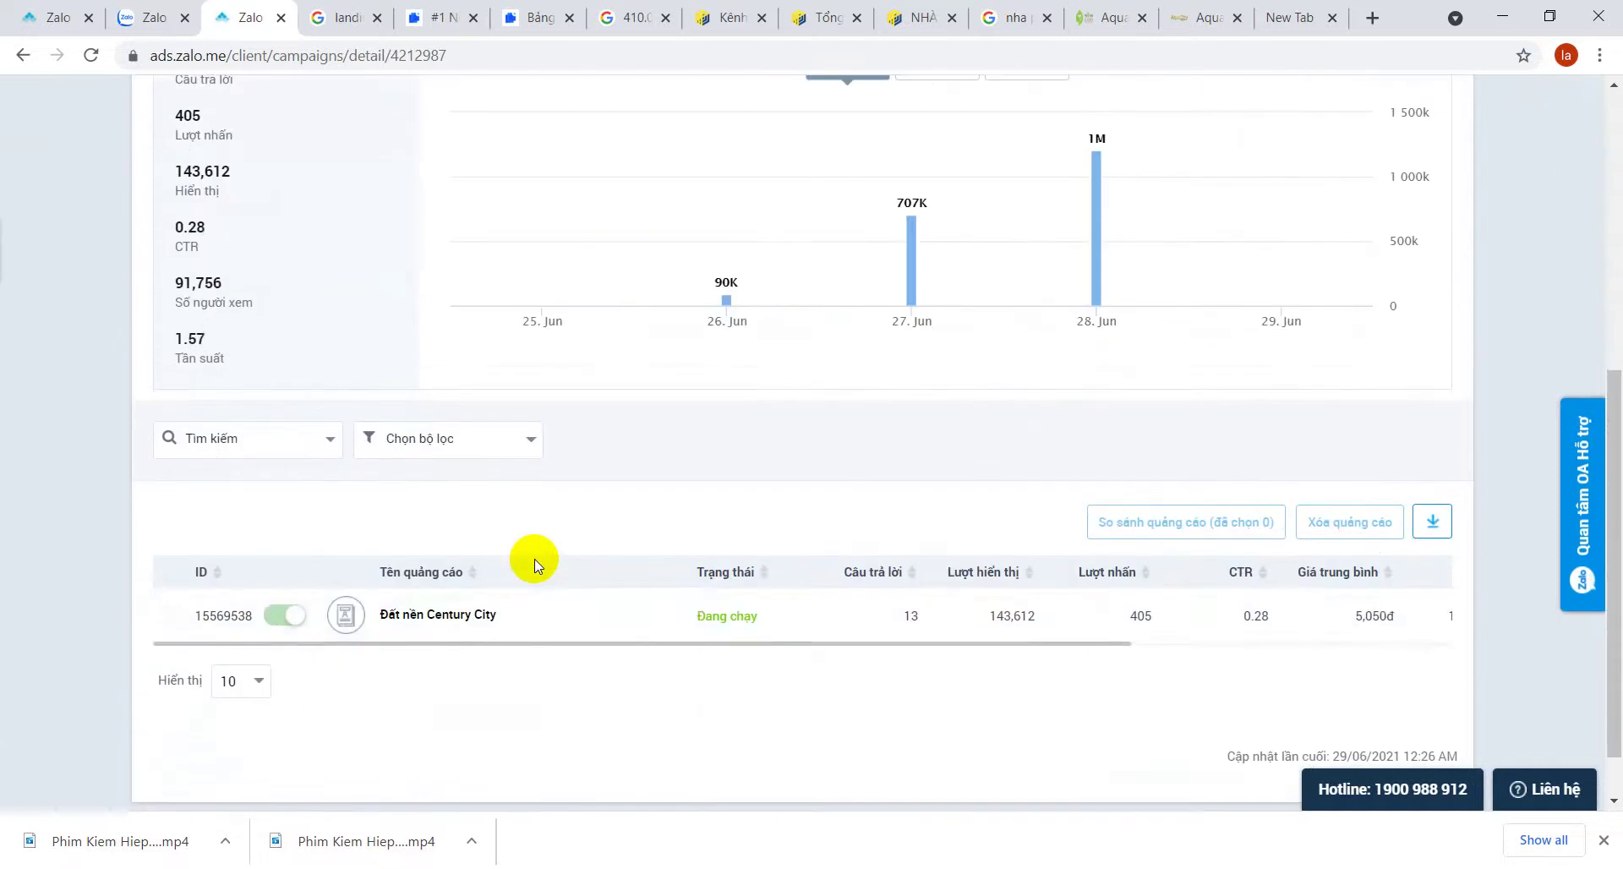
- Check the clicks and cost of the "Đất nền Century City" ad, and compare them with the Google Ads banner campaign's impressions
{"action": "double_click", "coordinate": [1141, 616]}
{"action": "left_click_drag", "start_coordinate": [1105, 645], "coordinate": [1293, 685]}
{"action": "double_click", "coordinate": [1220, 616]}
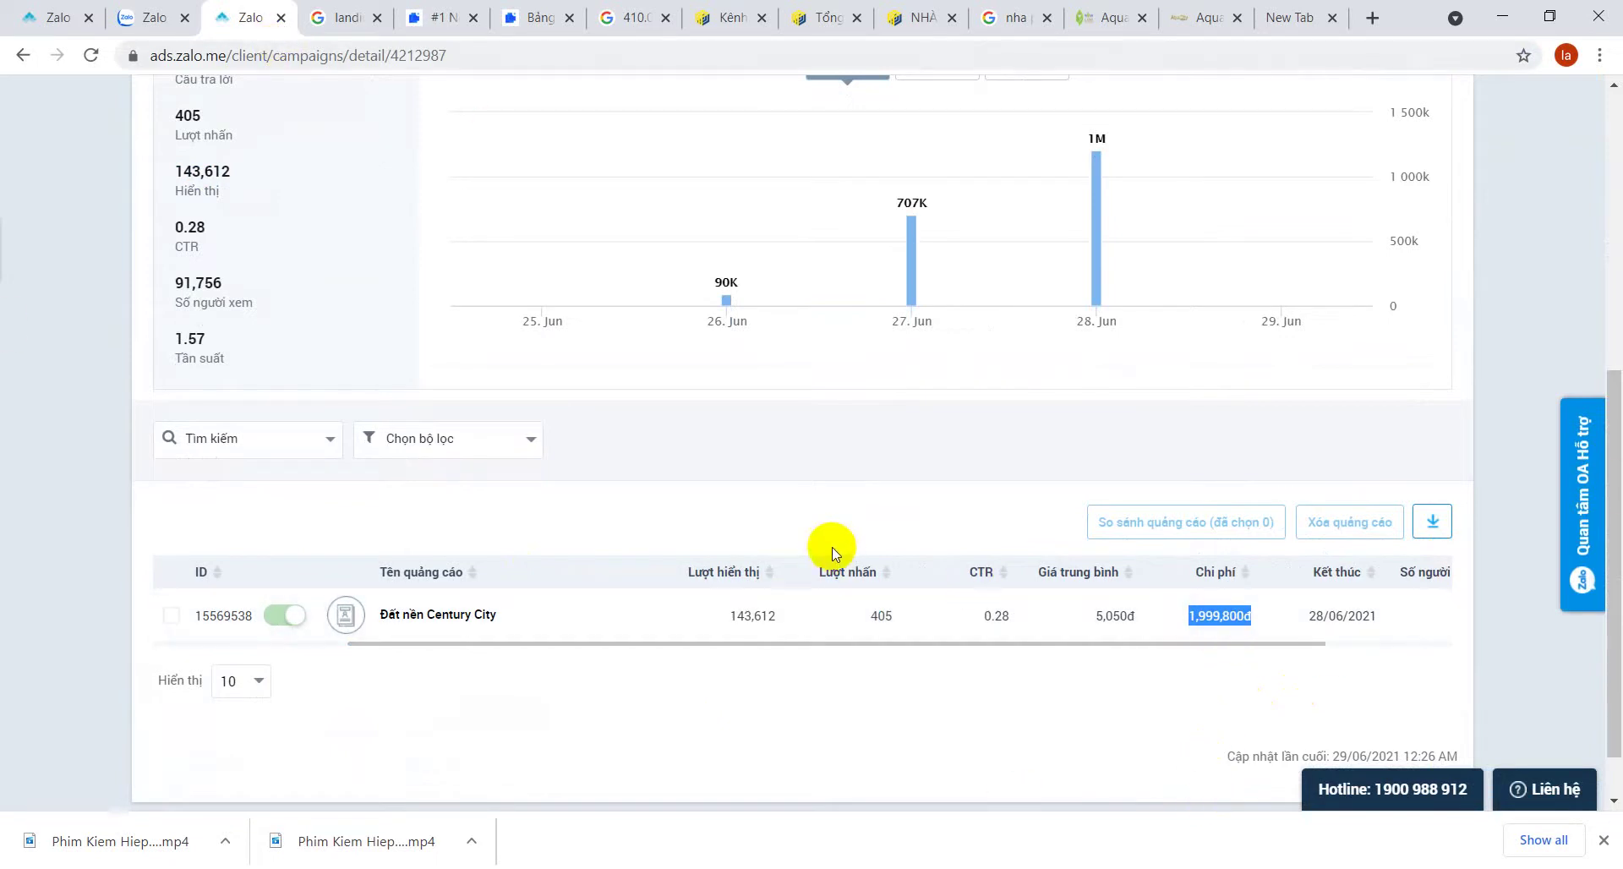
{"action": "key", "text": "alt+Tab"}
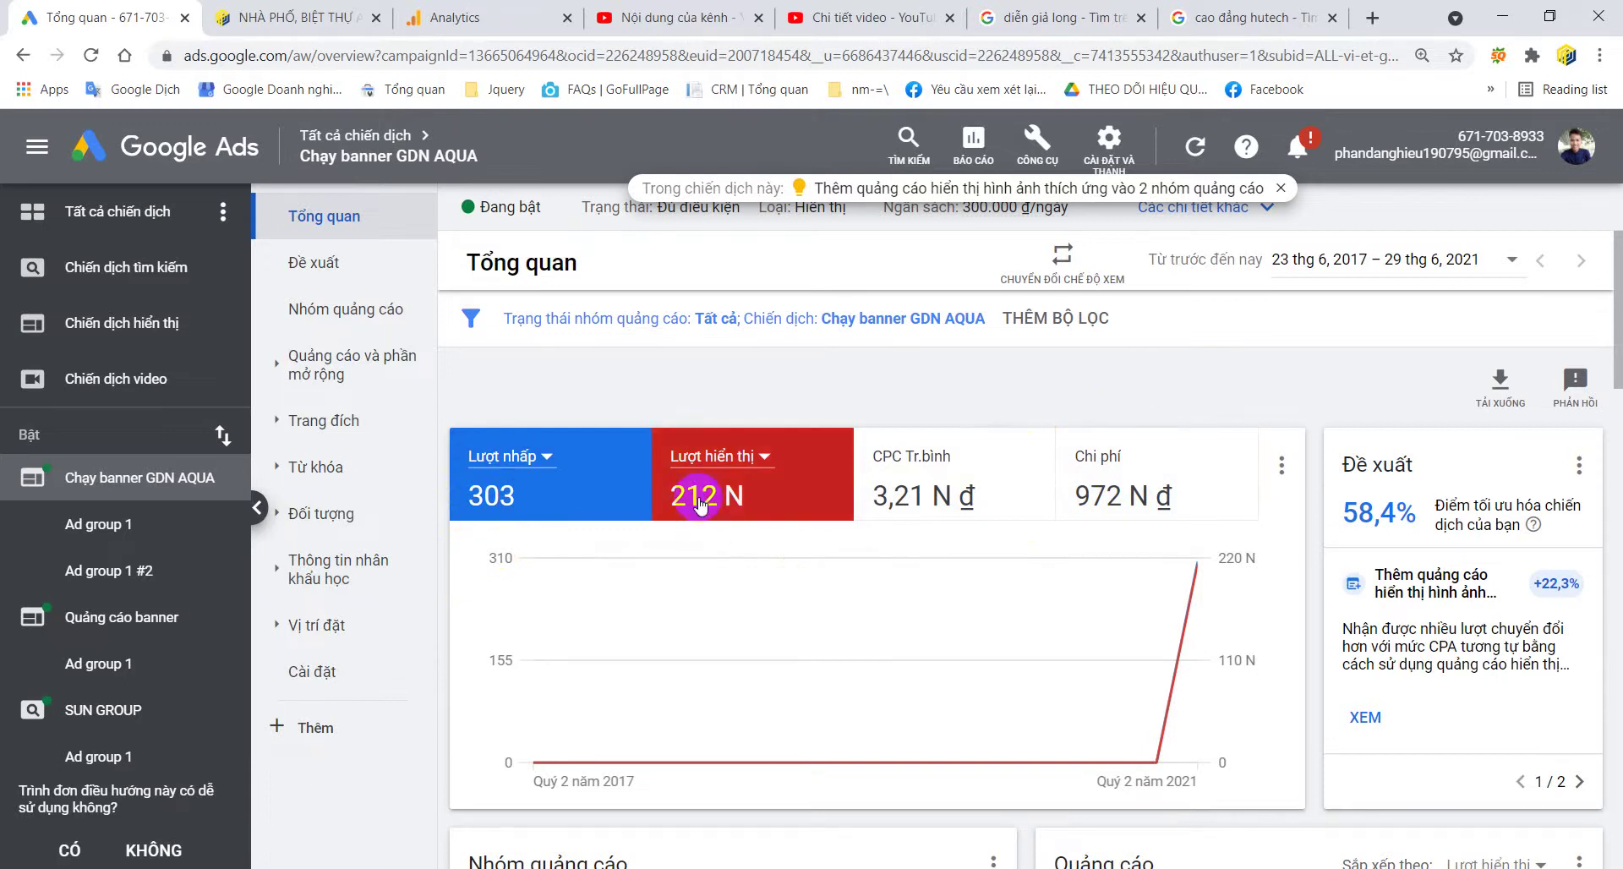
{"action": "left_click", "coordinate": [765, 507]}
{"action": "left_click", "coordinate": [700, 500]}
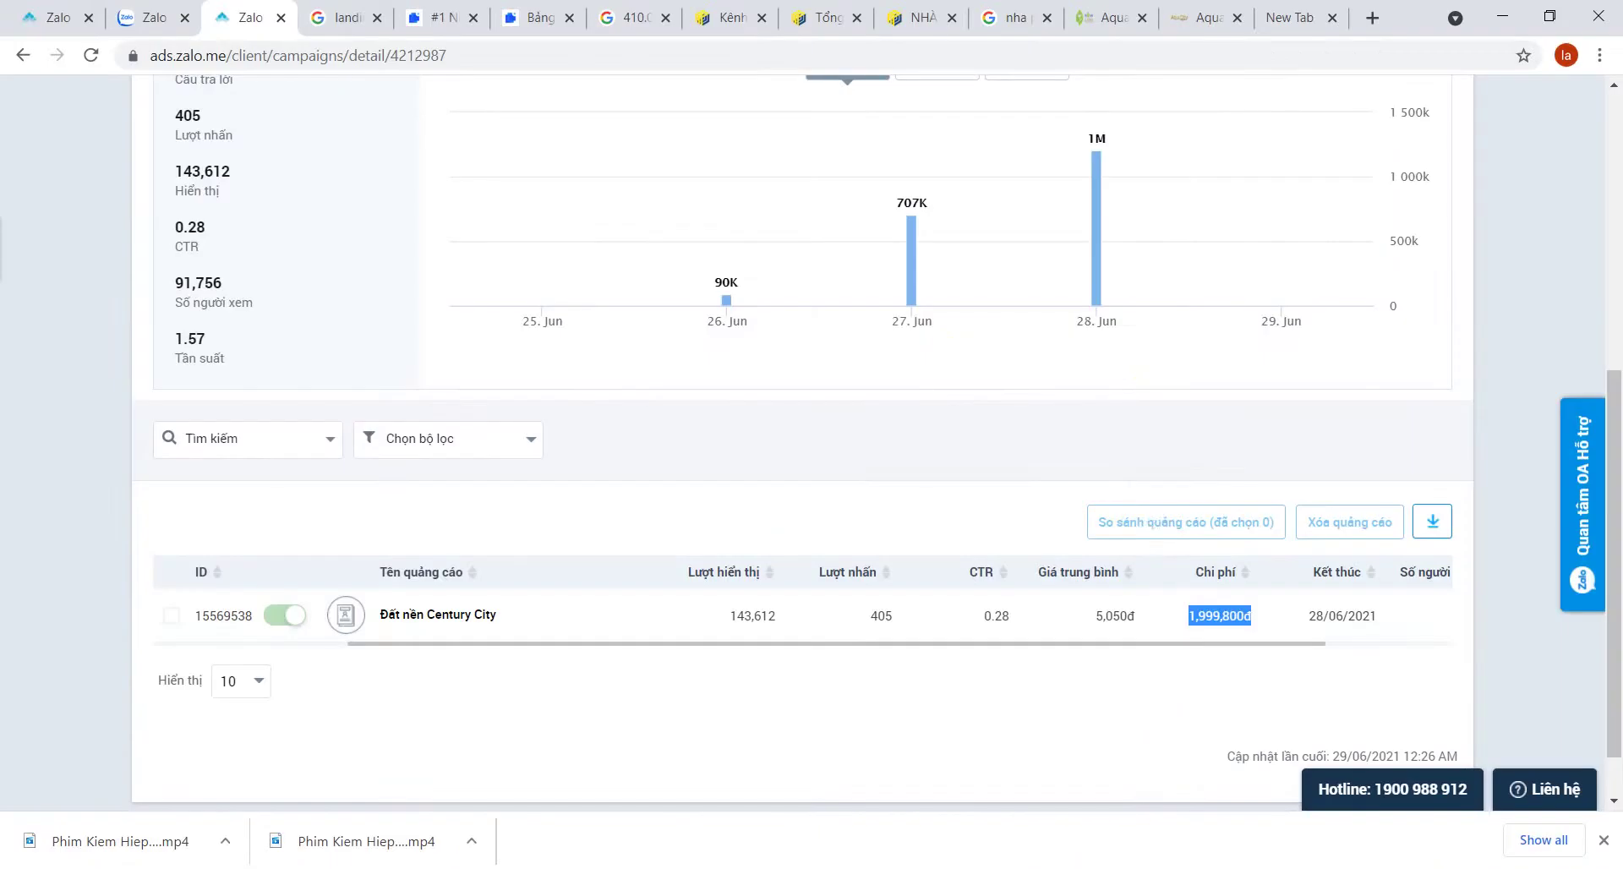
- Highlight the impressions of the "Đất nền Century City" ad and snip its whole statistics row
{"action": "left_click", "coordinate": [1076, 721]}
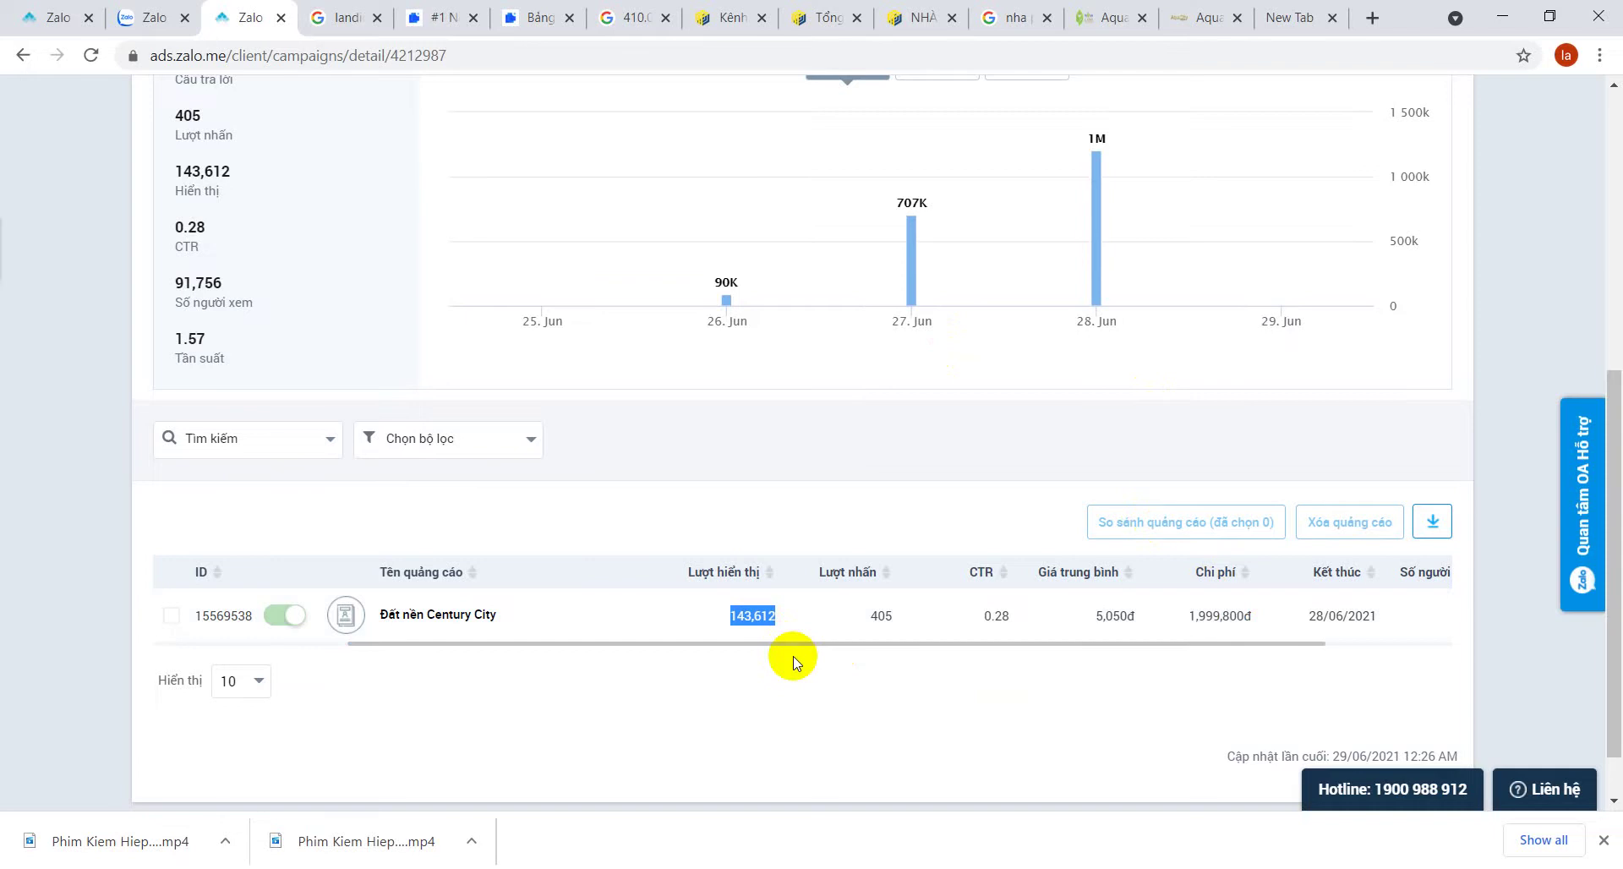
{"action": "key", "text": "super+shift+s"}
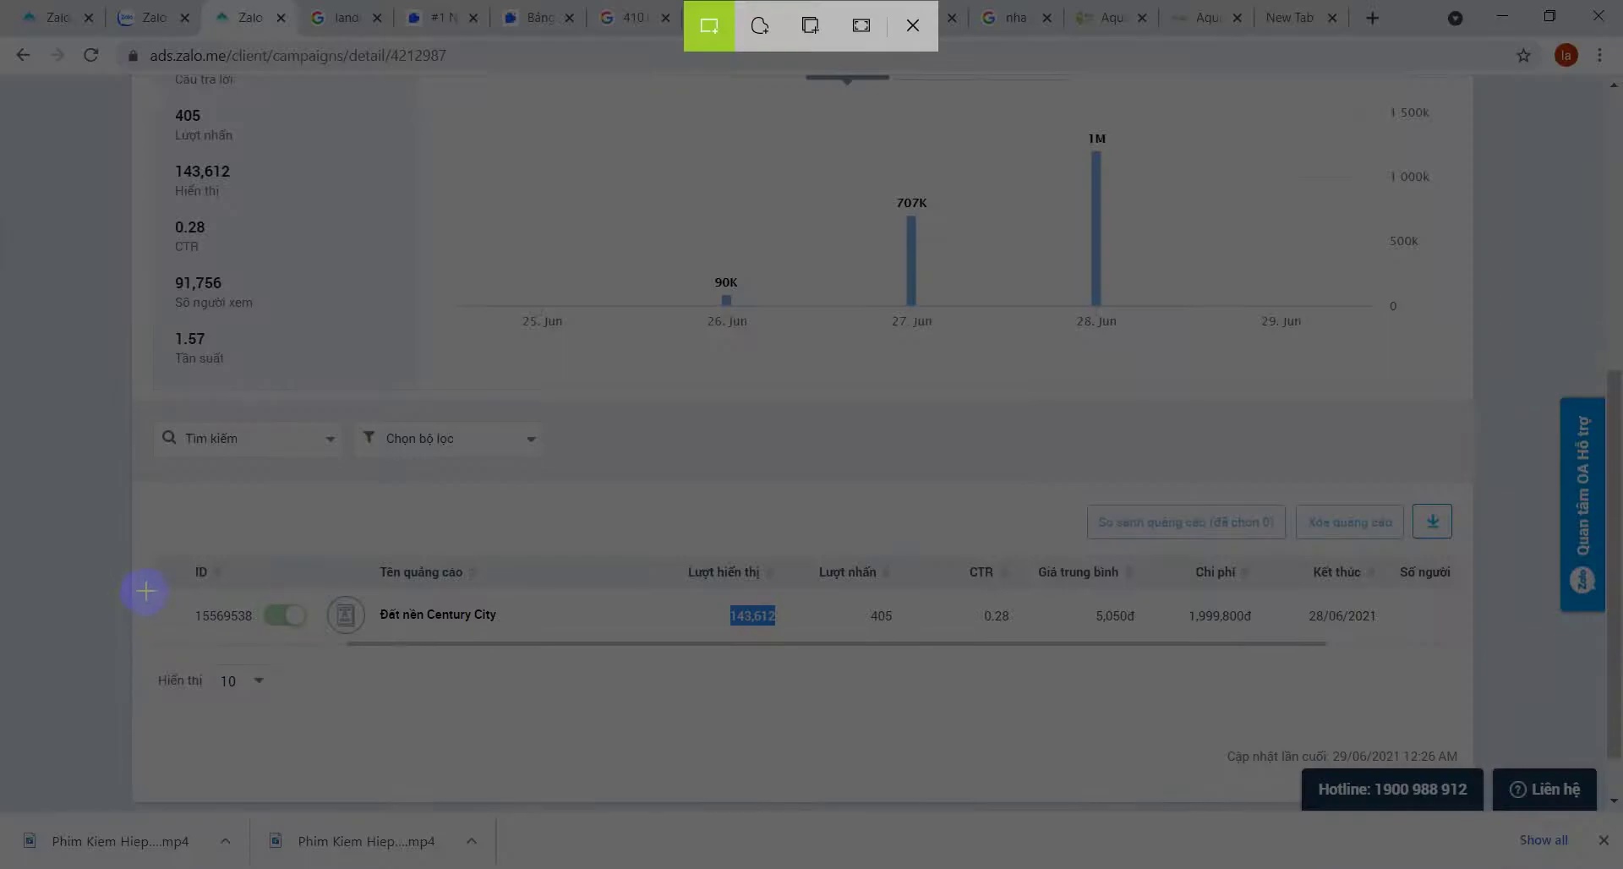
{"action": "left_click_drag", "start_coordinate": [150, 588], "coordinate": [1464, 642]}
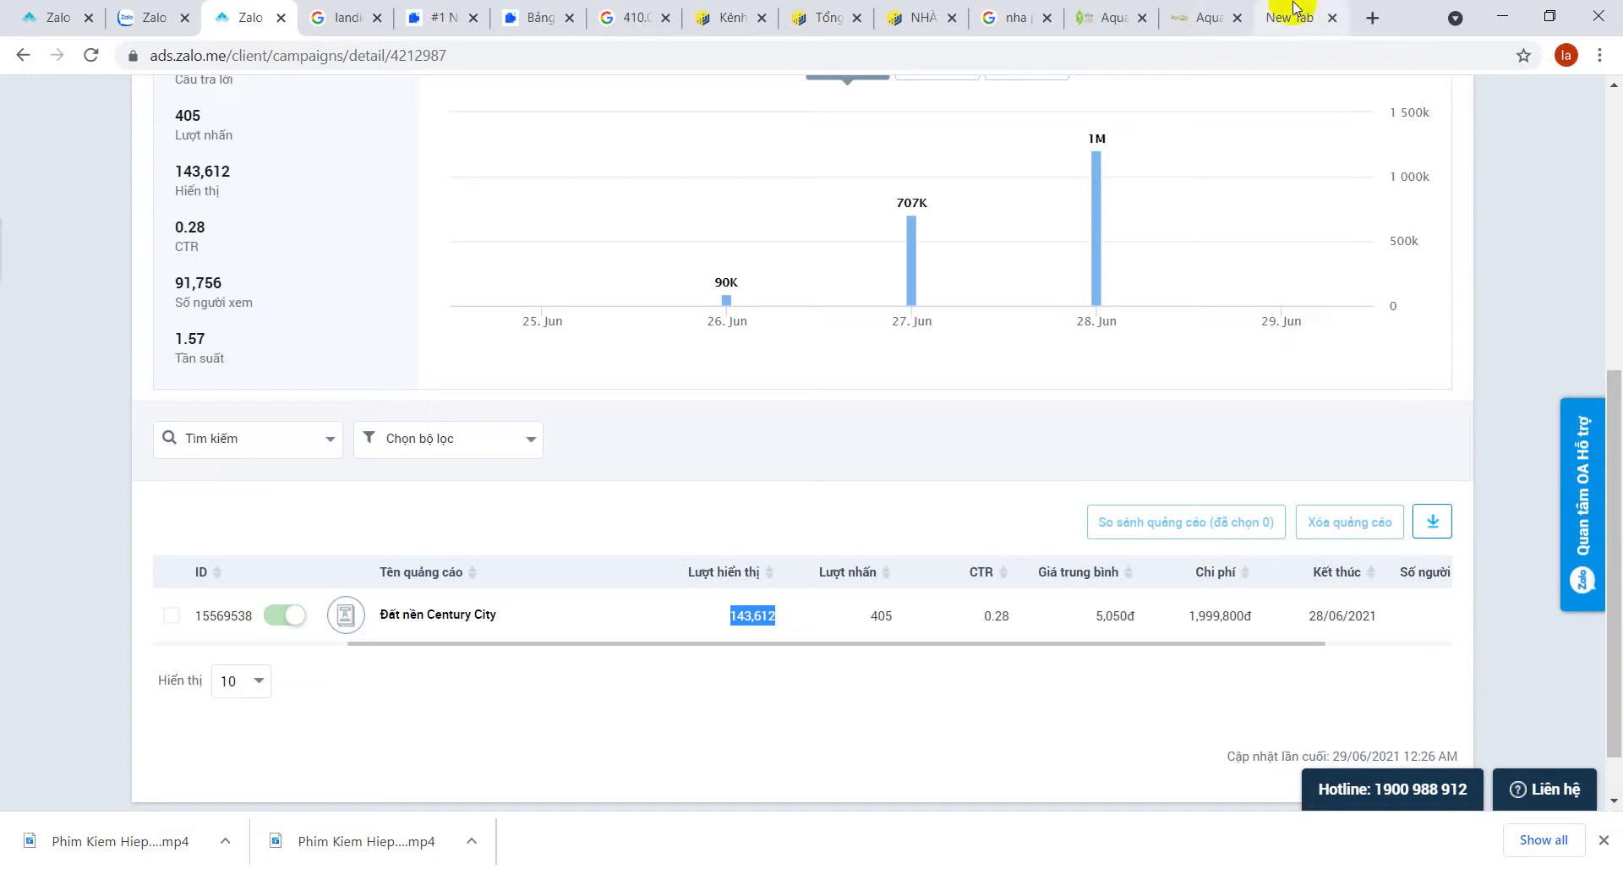
- Open the Novaworld Hồ Tràm policy page from the sanphamtot.vn resort listings and read its payment terms and project overview
{"action": "left_click", "coordinate": [839, 10]}
{"action": "left_click", "coordinate": [742, 12]}
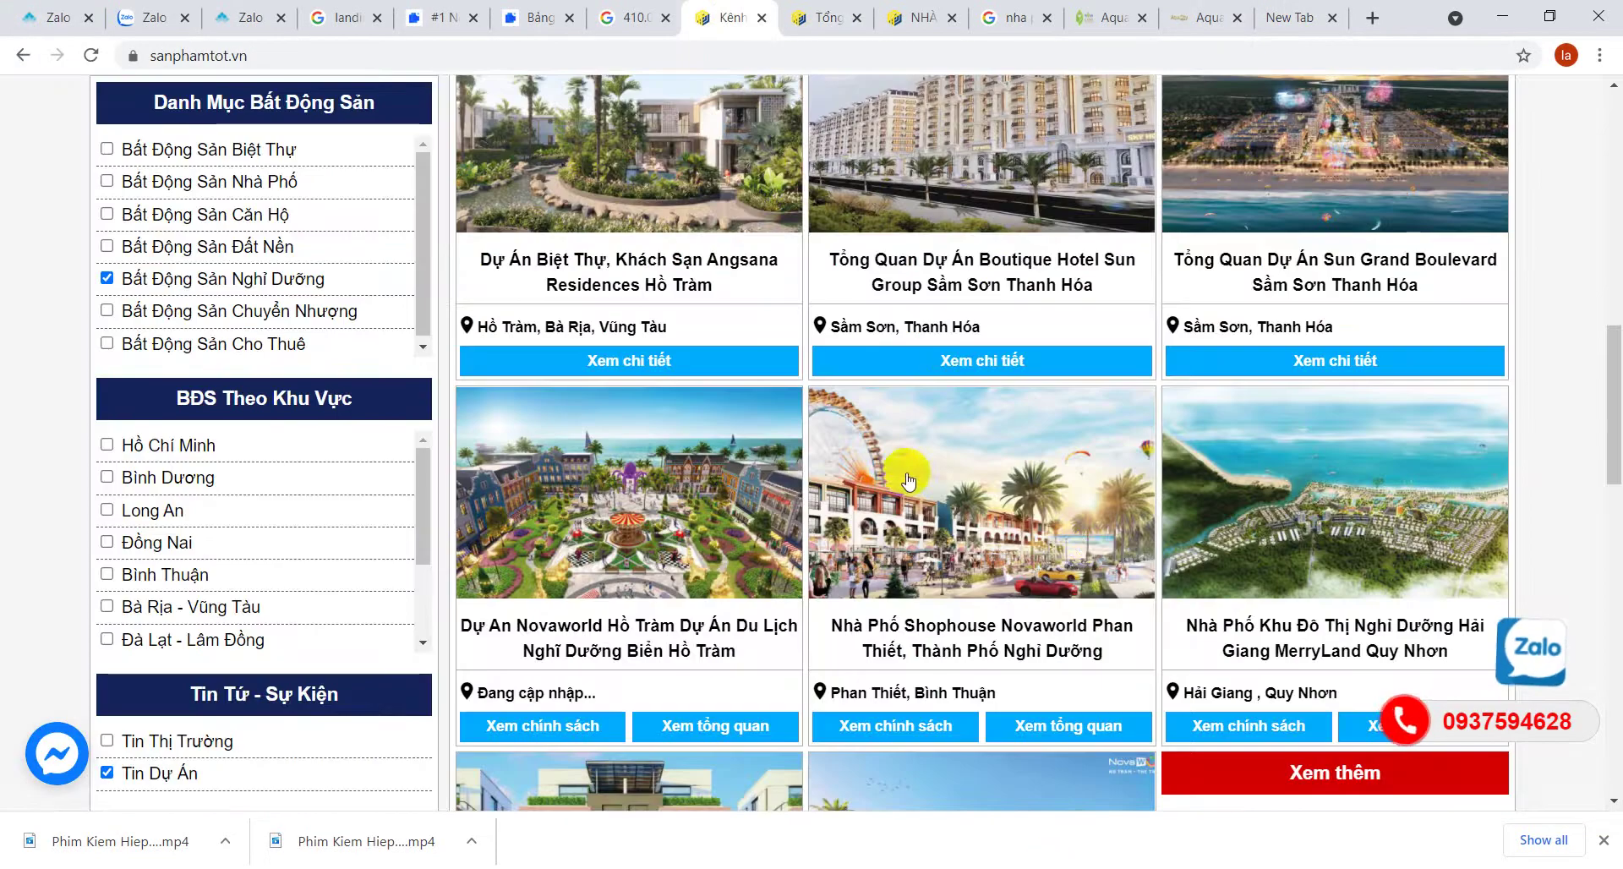
{"action": "scroll", "coordinate": [888, 707], "scroll_direction": "down", "scroll_amount": 1}
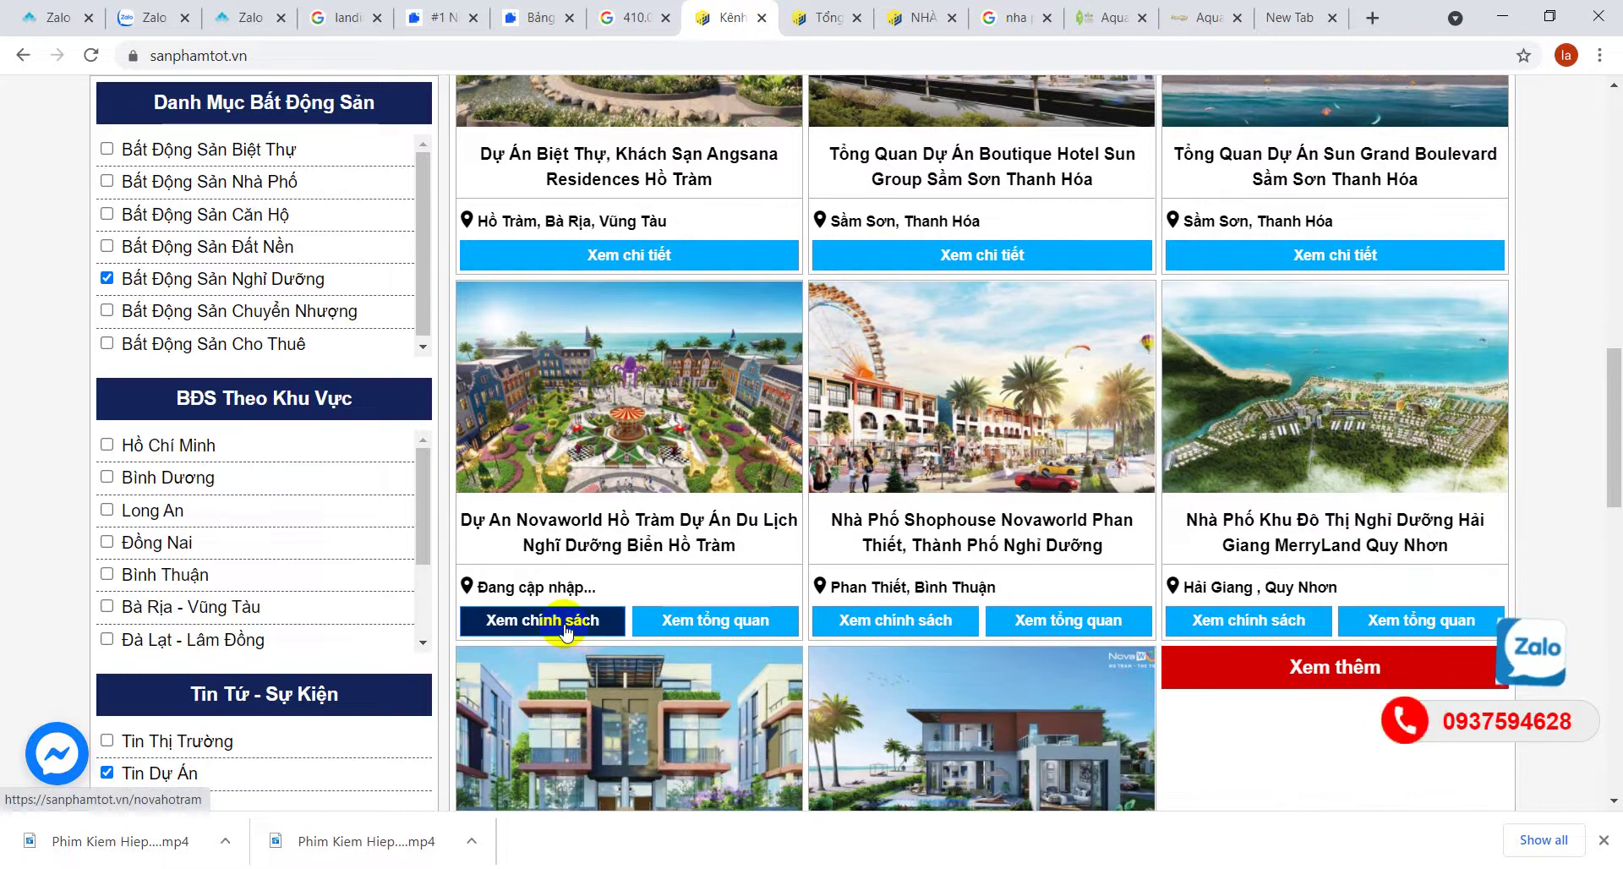
{"action": "left_click", "coordinate": [565, 632]}
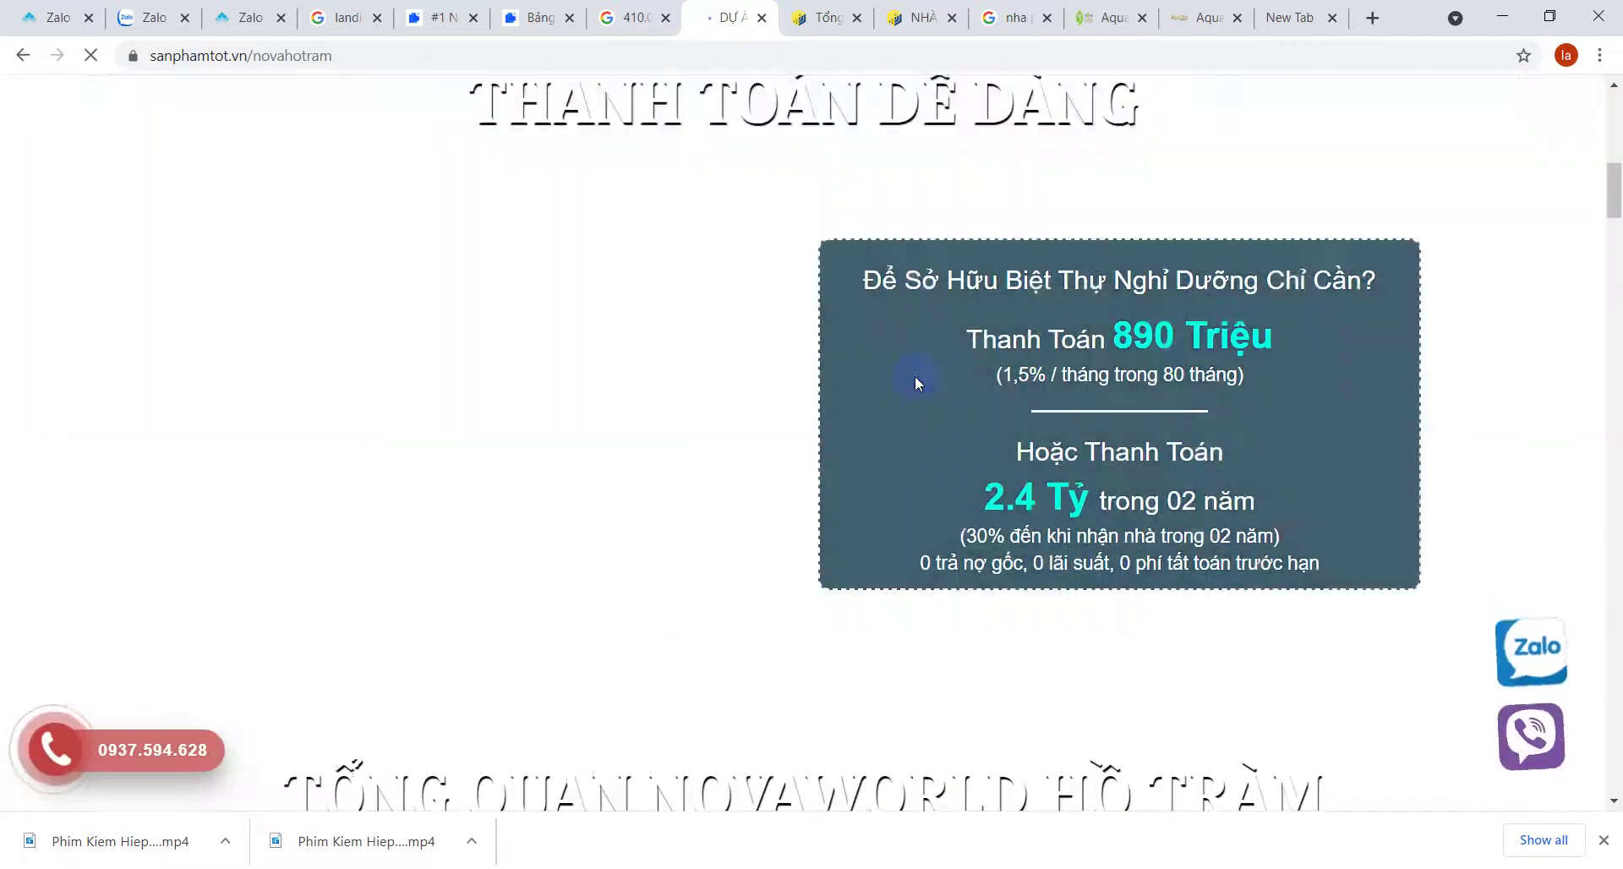
{"action": "scroll", "coordinate": [914, 375], "scroll_direction": "down", "scroll_amount": 8}
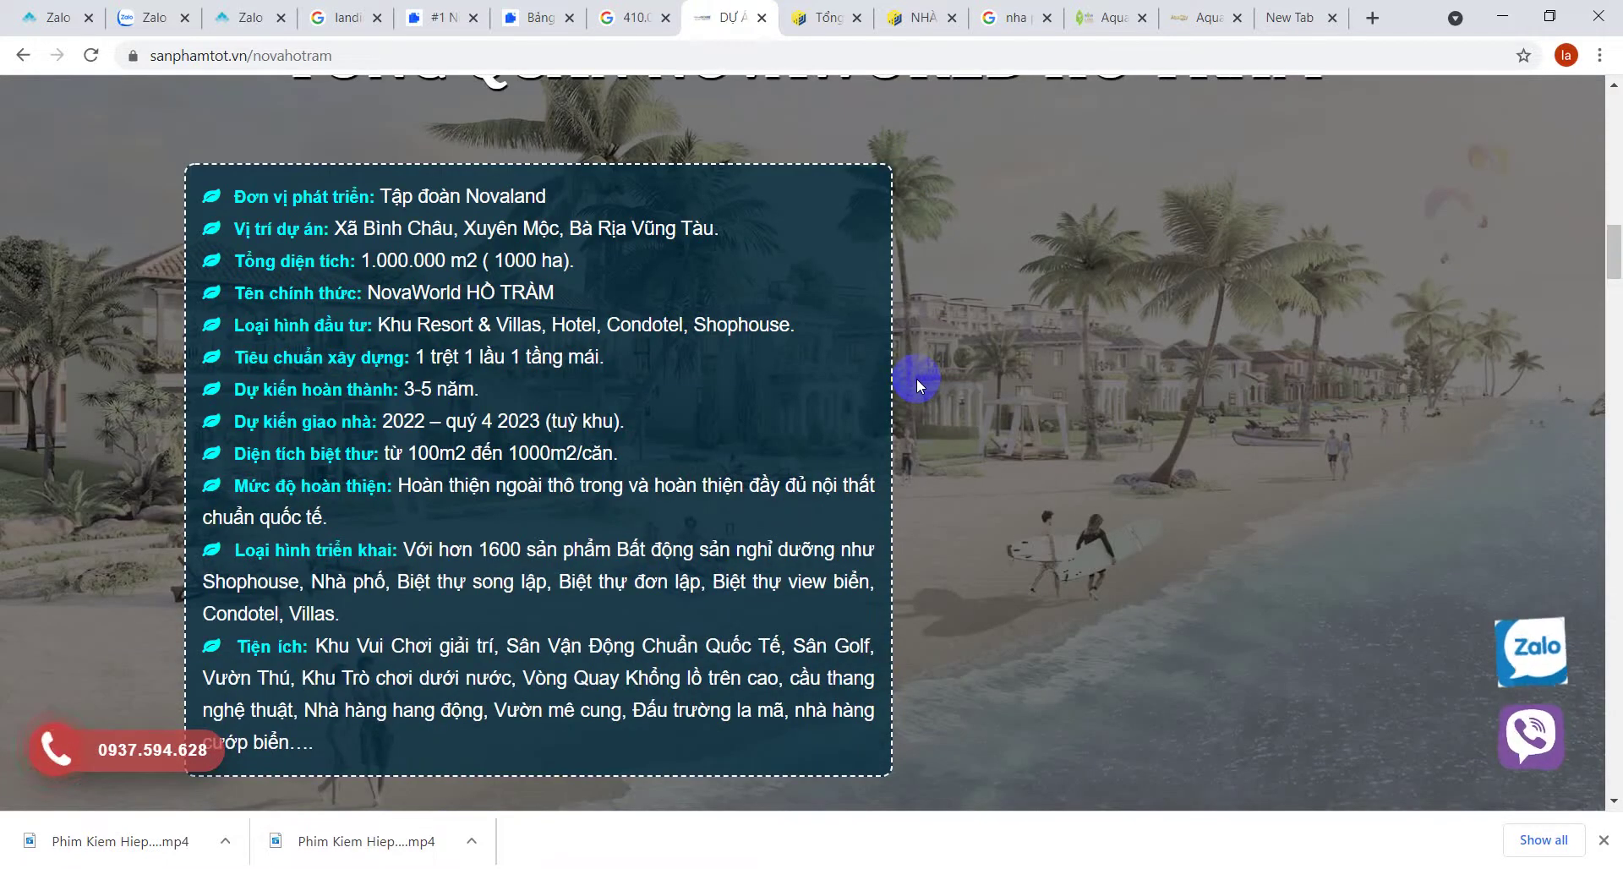
{"action": "scroll", "coordinate": [916, 378], "scroll_direction": "down", "scroll_amount": 2}
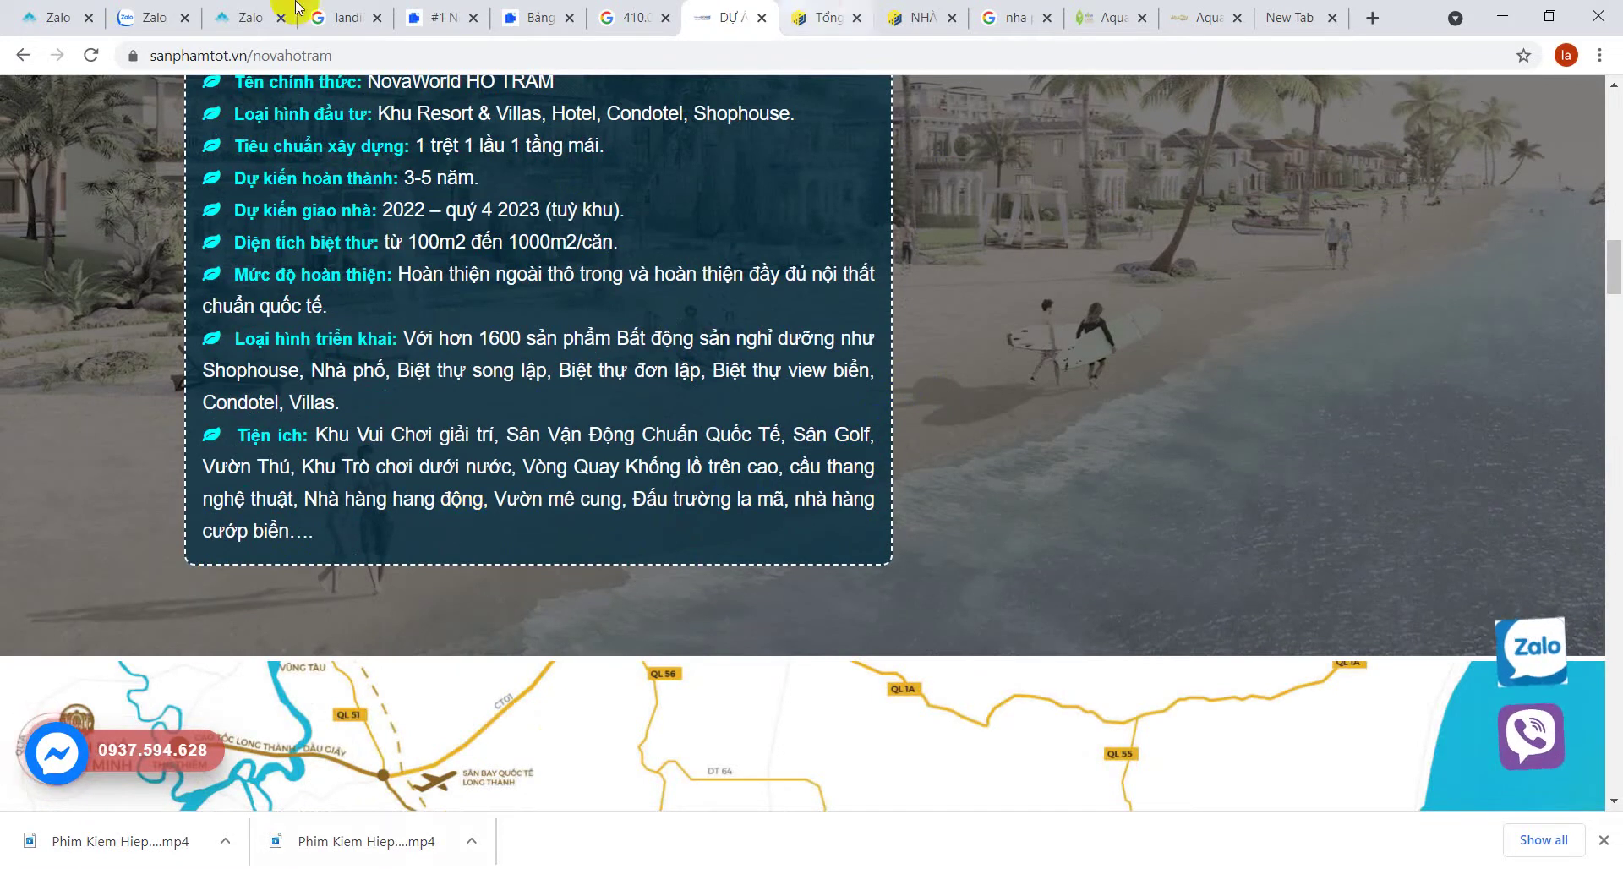
- Switch to the Zalo chat tab and read a customer's conversation about the fee for setting up Zalo Ads
{"action": "left_click", "coordinate": [157, 17]}
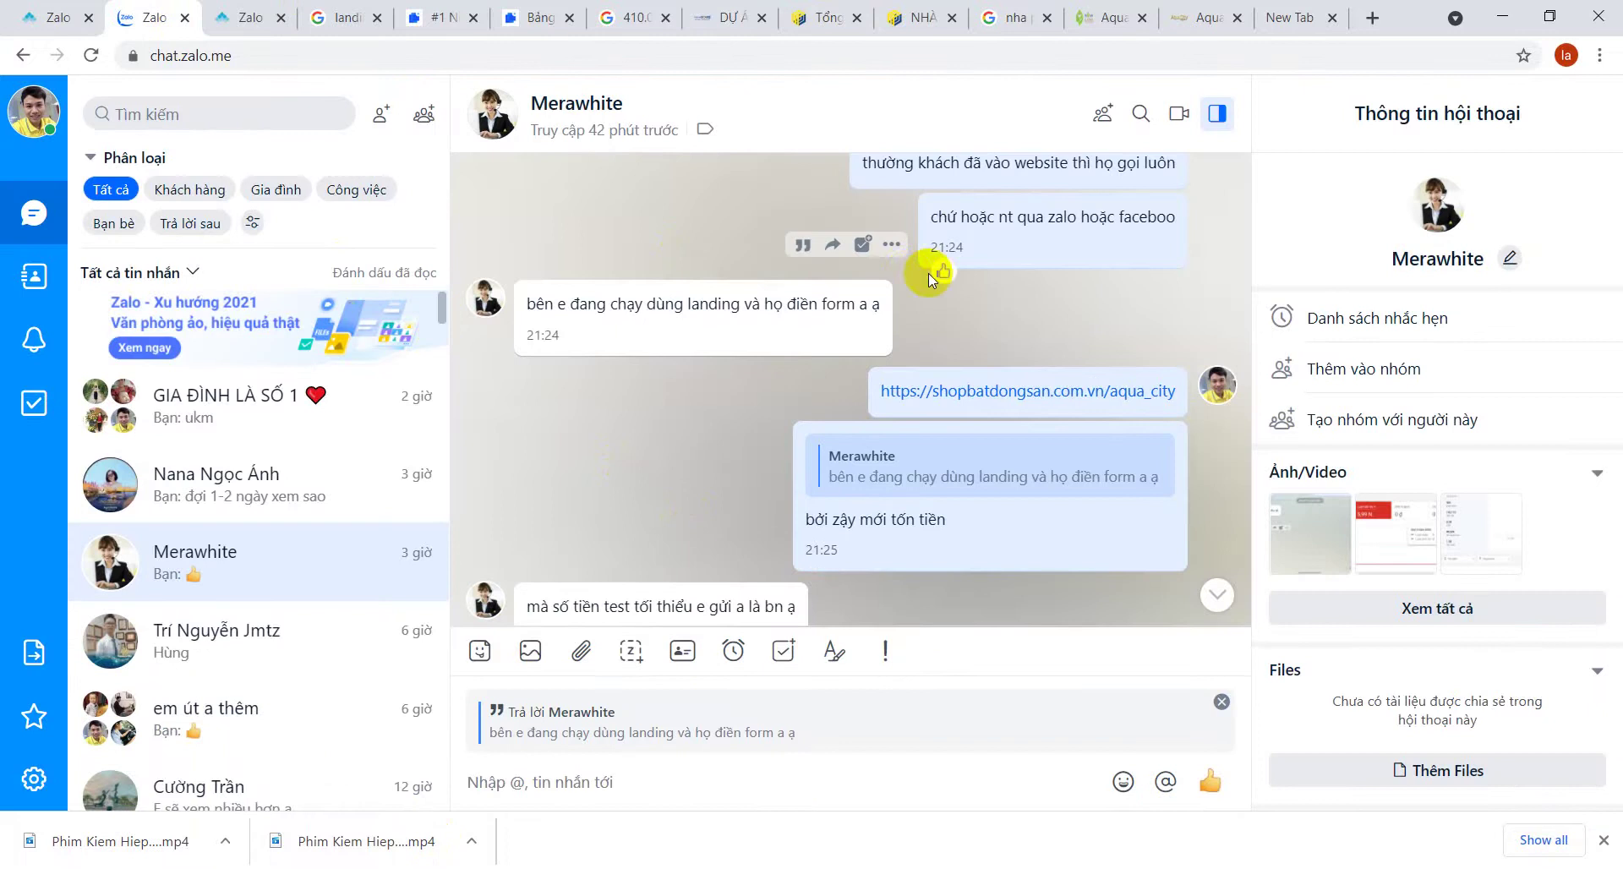
{"action": "scroll", "coordinate": [423, 555], "scroll_direction": "down", "scroll_amount": 5}
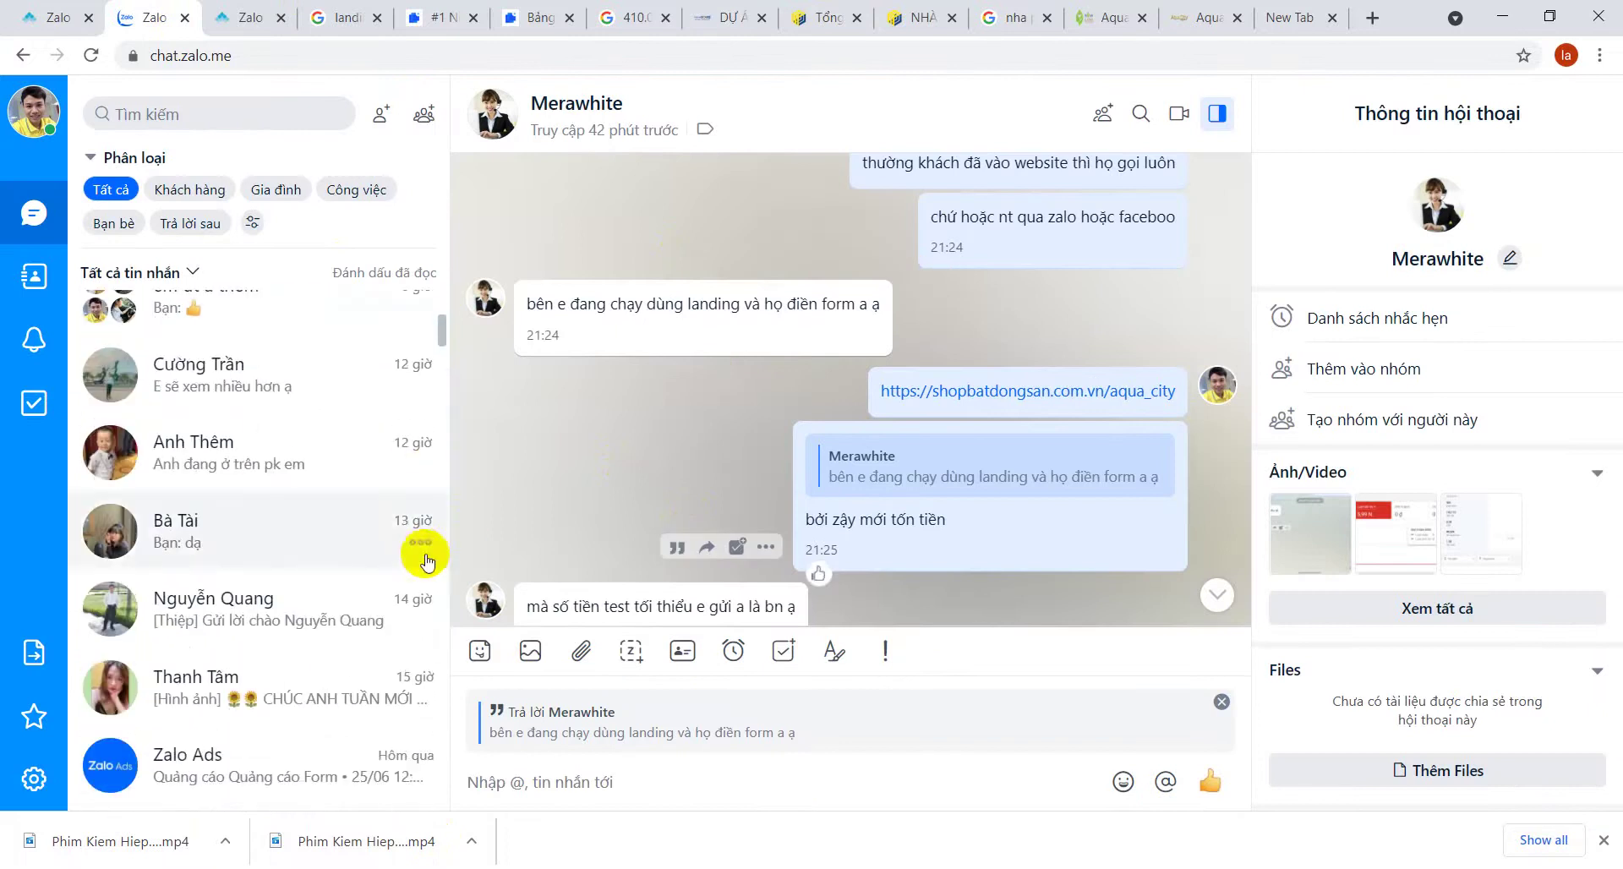
{"action": "left_click", "coordinate": [272, 373]}
{"action": "scroll", "coordinate": [814, 516], "scroll_direction": "up", "scroll_amount": 10}
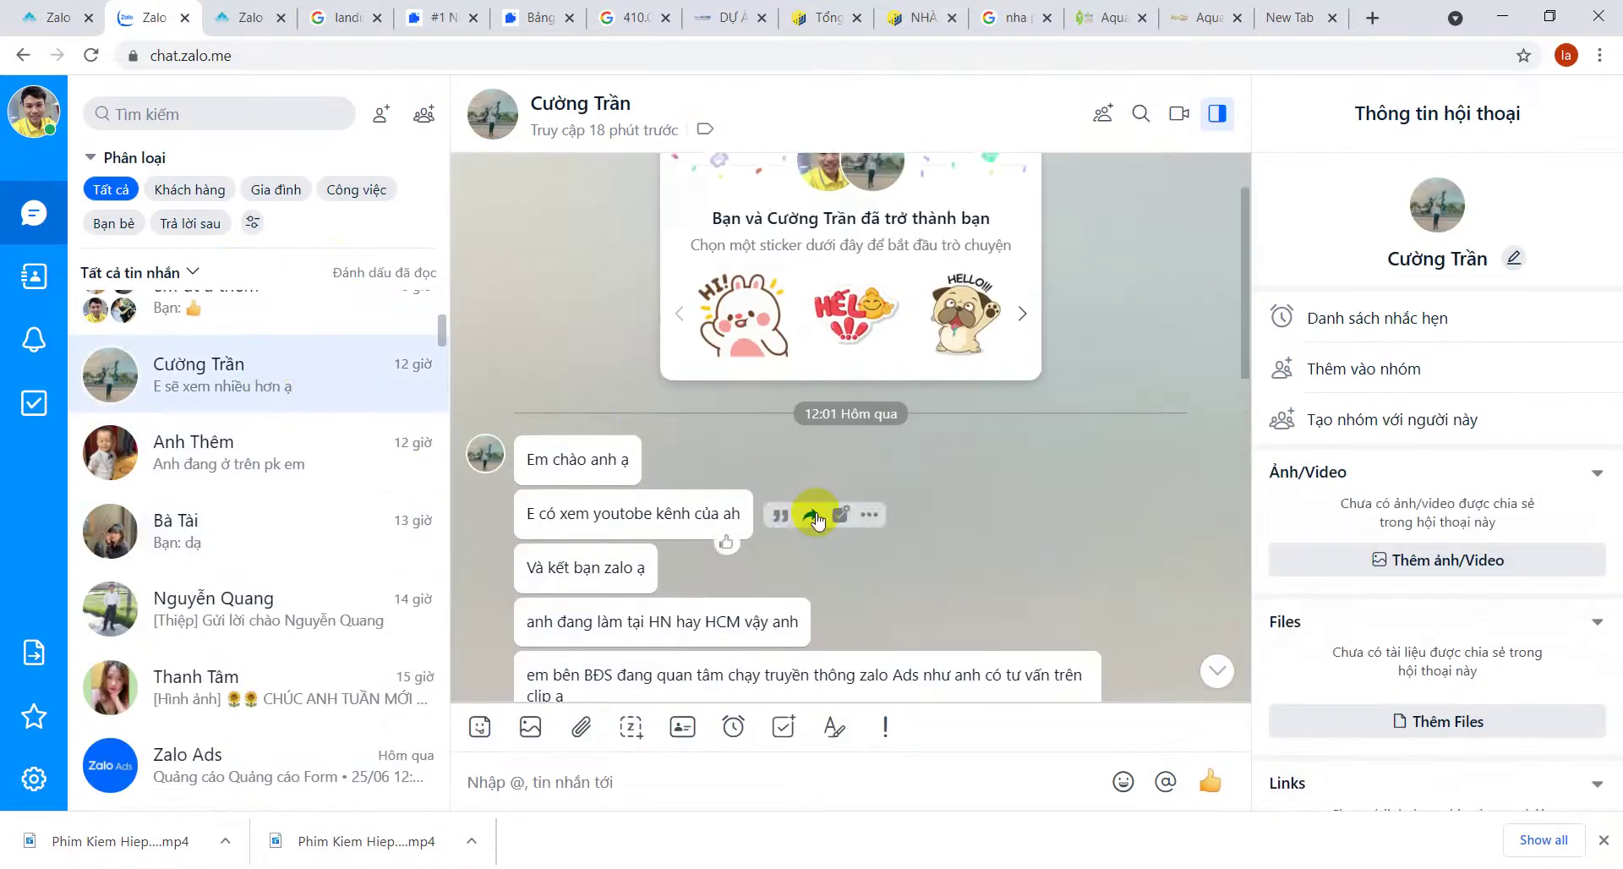
{"action": "scroll", "coordinate": [814, 518], "scroll_direction": "down", "scroll_amount": 8}
{"action": "scroll", "coordinate": [226, 554], "scroll_direction": "down", "scroll_amount": 3}
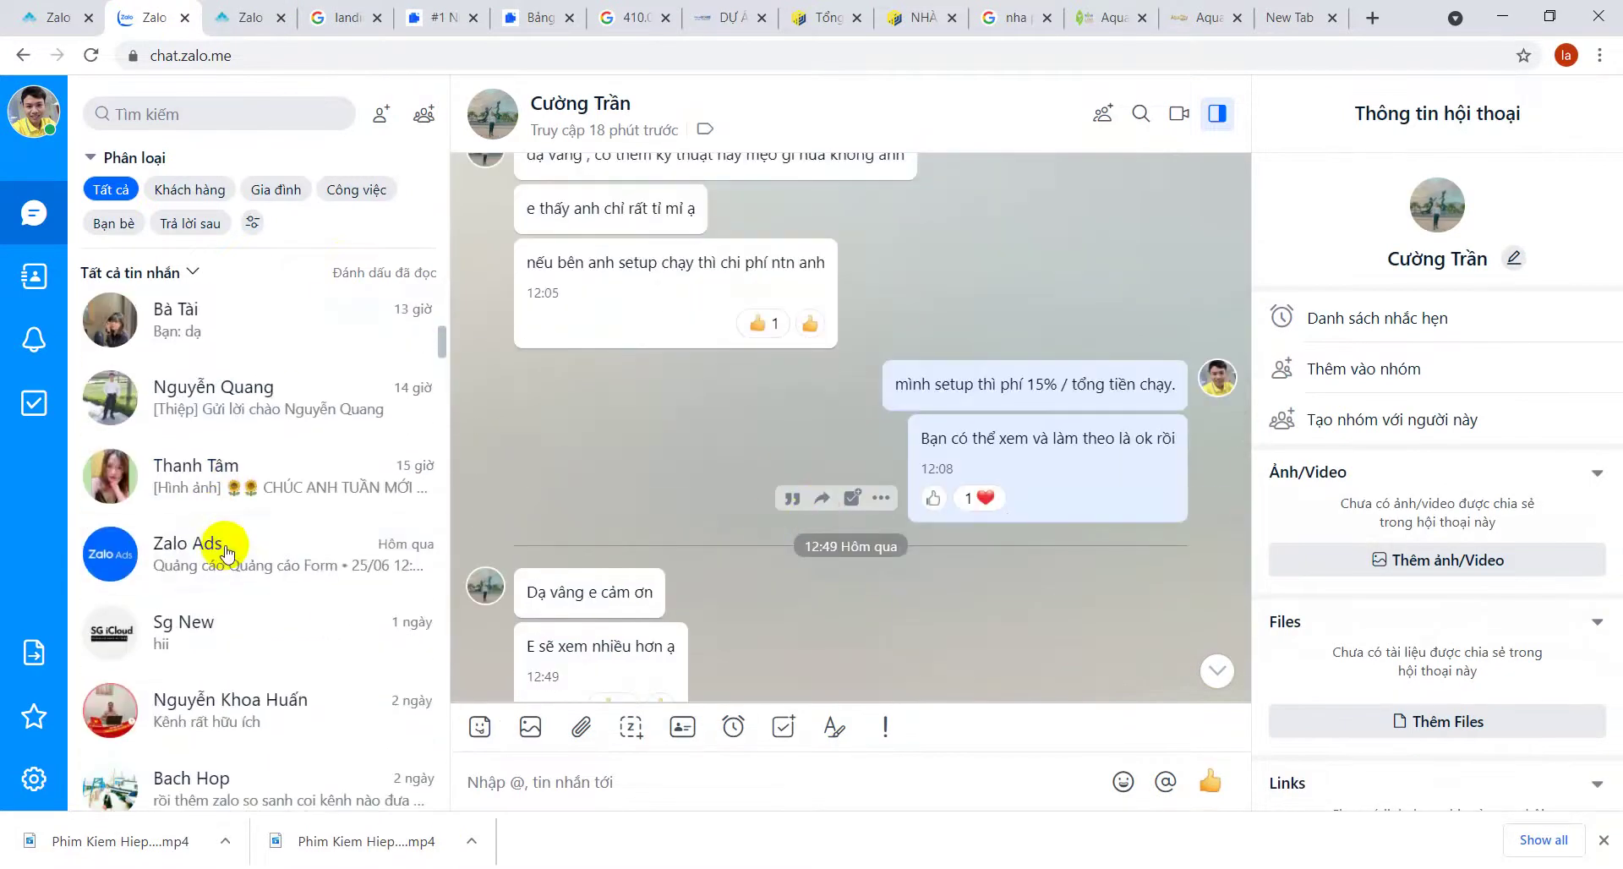
- Look through two older customer conversations, including one about running Zalo web-conversion ads
{"action": "scroll", "coordinate": [227, 554], "scroll_direction": "down", "scroll_amount": 4}
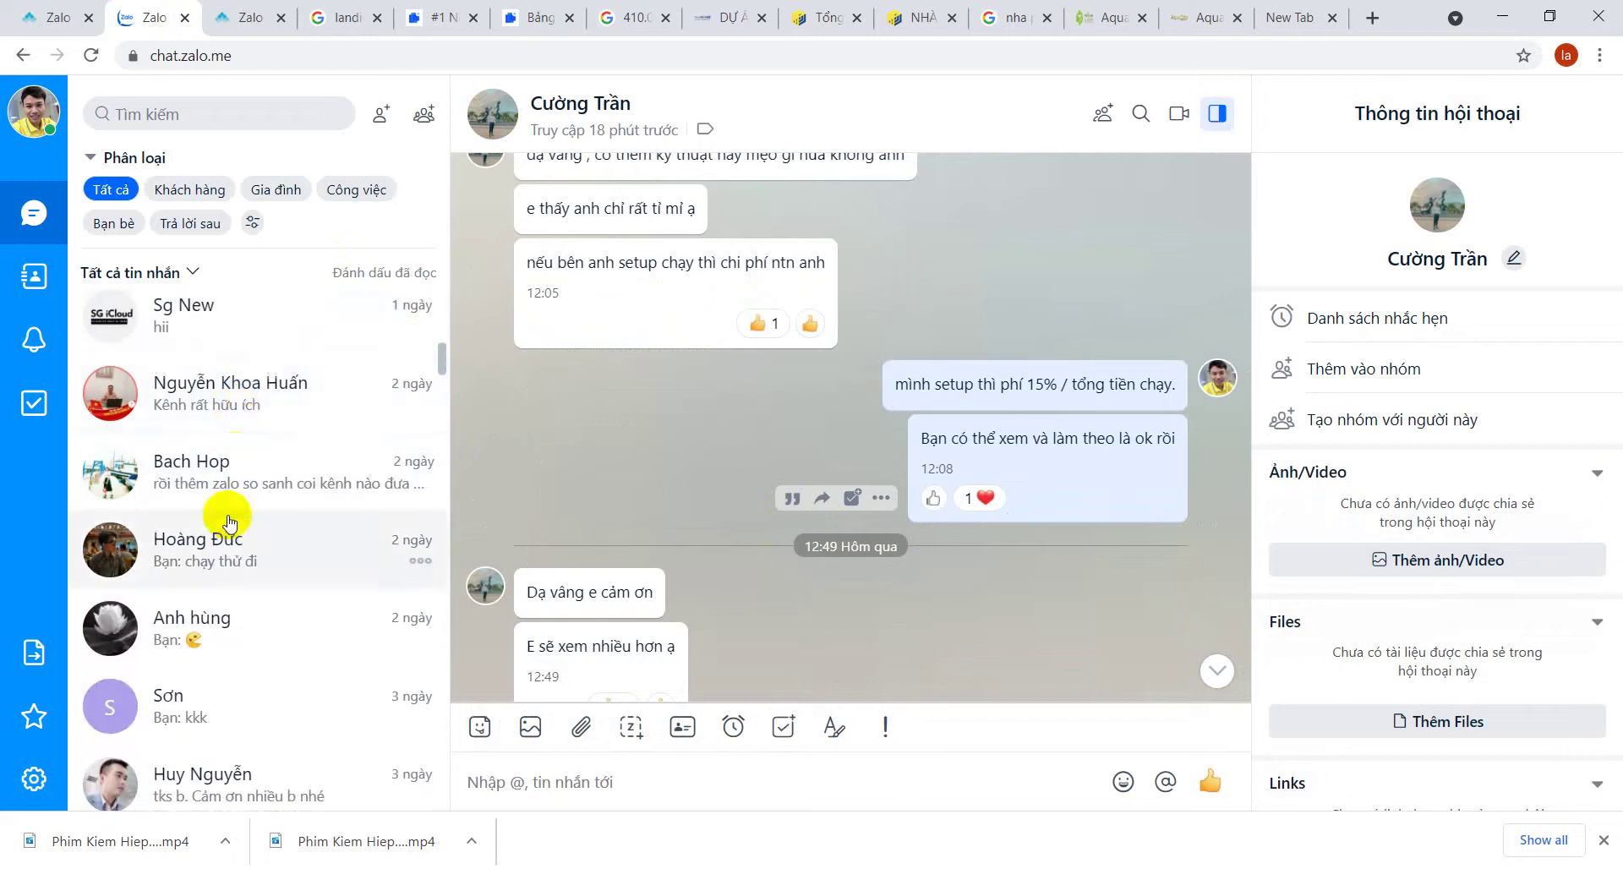
{"action": "left_click", "coordinate": [337, 422]}
{"action": "scroll", "coordinate": [898, 500], "scroll_direction": "up", "scroll_amount": 8}
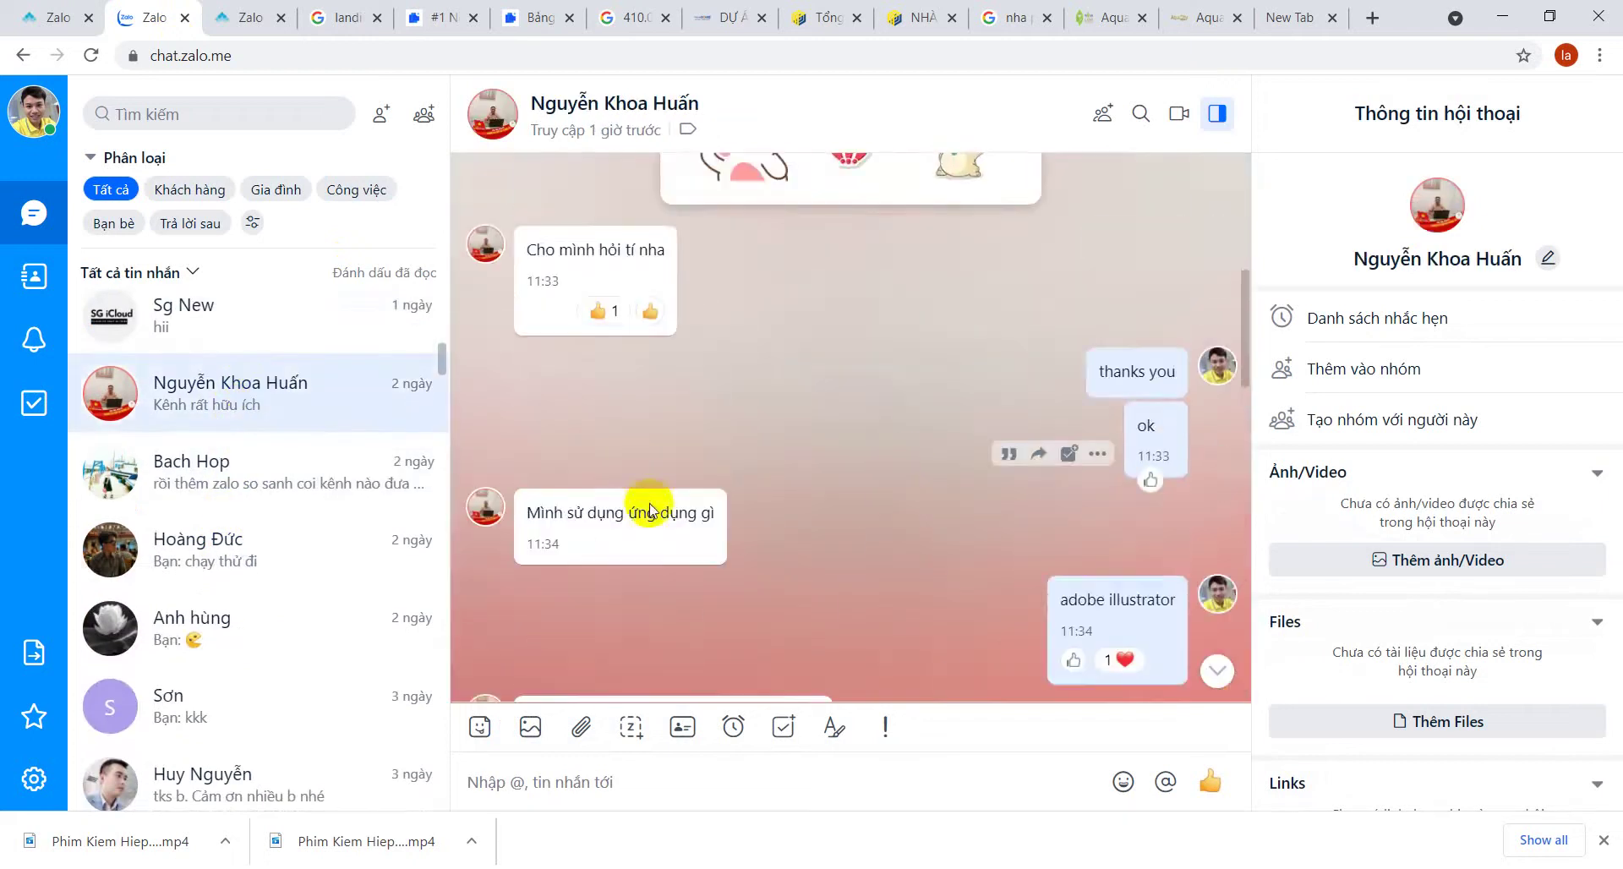
{"action": "left_click", "coordinate": [169, 543]}
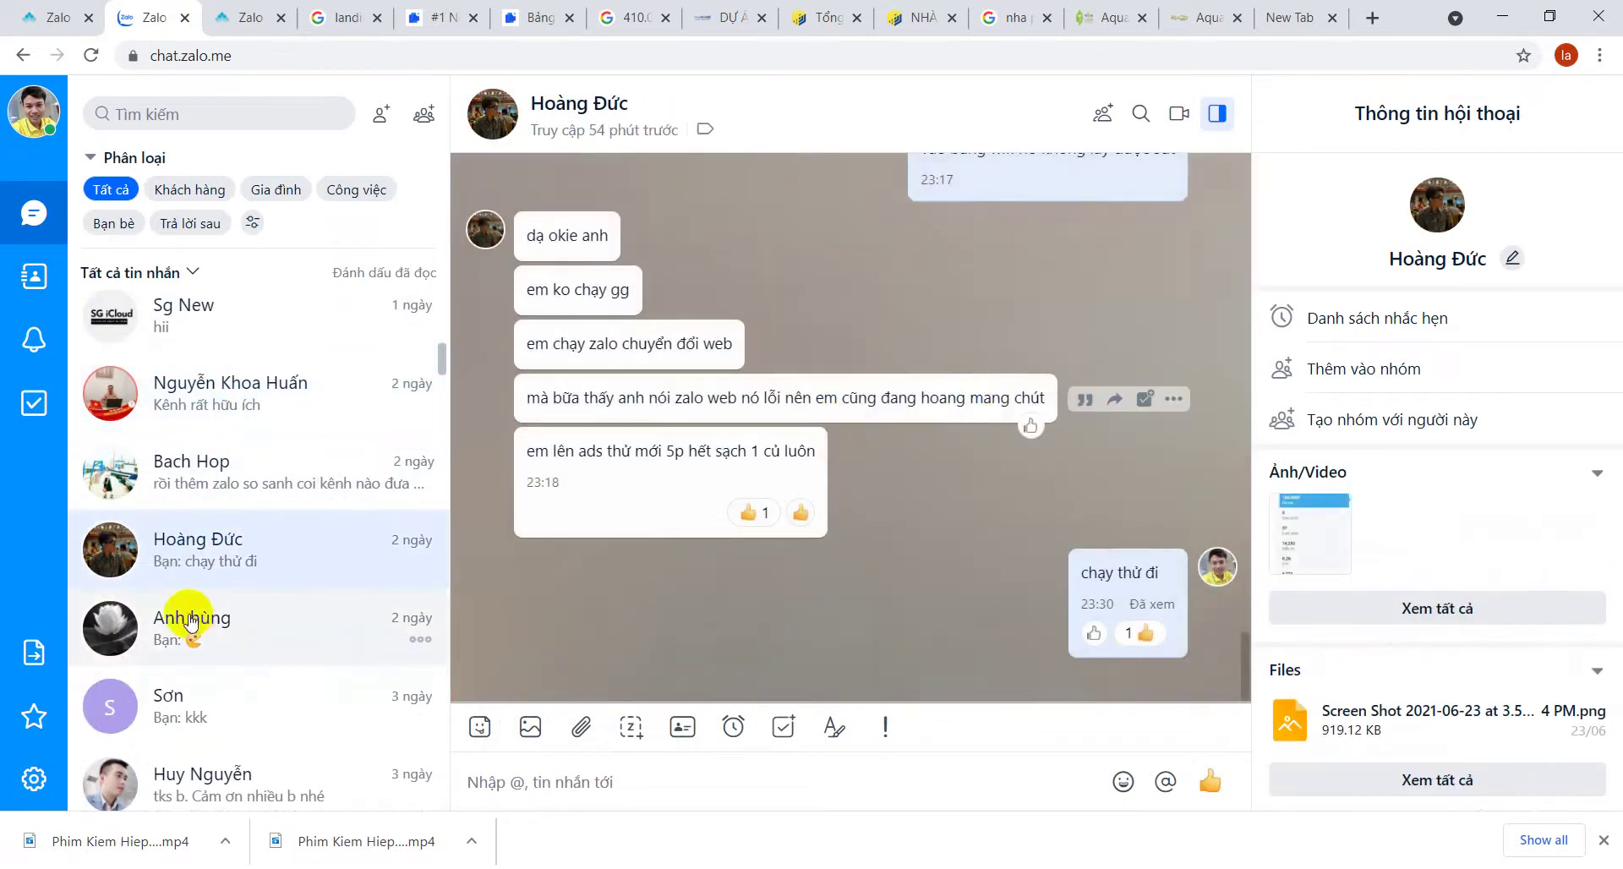
- Return to the landing-page customer's conversation at the start of the chat list and discard the pending quoted reply
{"action": "scroll", "coordinate": [212, 600], "scroll_direction": "up", "scroll_amount": 4}
{"action": "scroll", "coordinate": [283, 568], "scroll_direction": "up", "scroll_amount": 8}
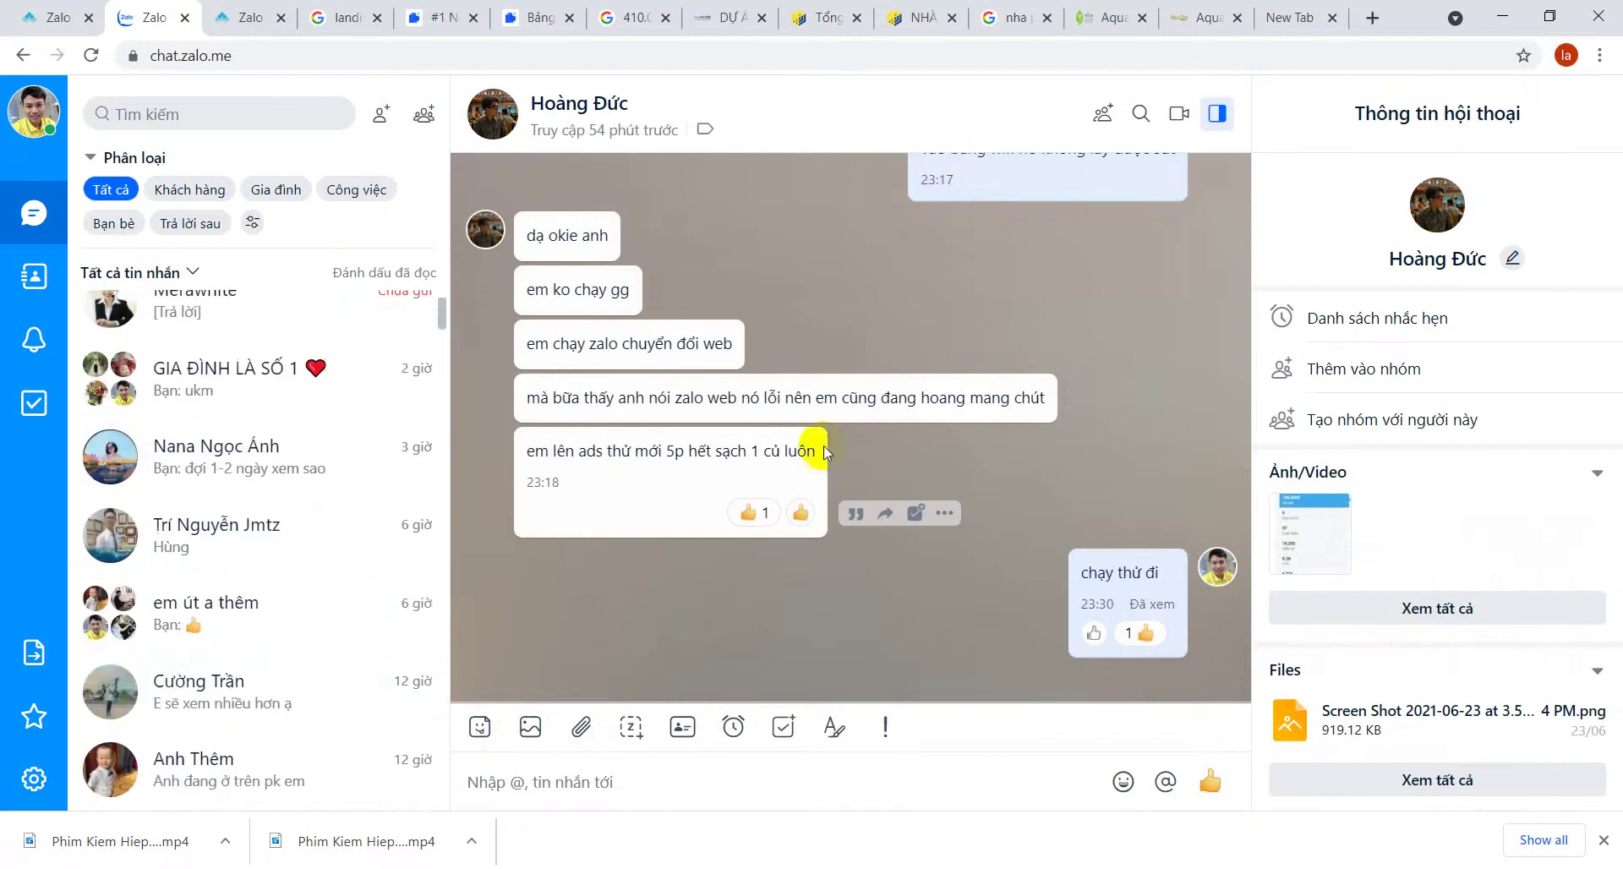
{"action": "scroll", "coordinate": [826, 453], "scroll_direction": "up", "scroll_amount": 5}
{"action": "scroll", "coordinate": [307, 561], "scroll_direction": "up", "scroll_amount": 3}
{"action": "left_click", "coordinate": [330, 420]}
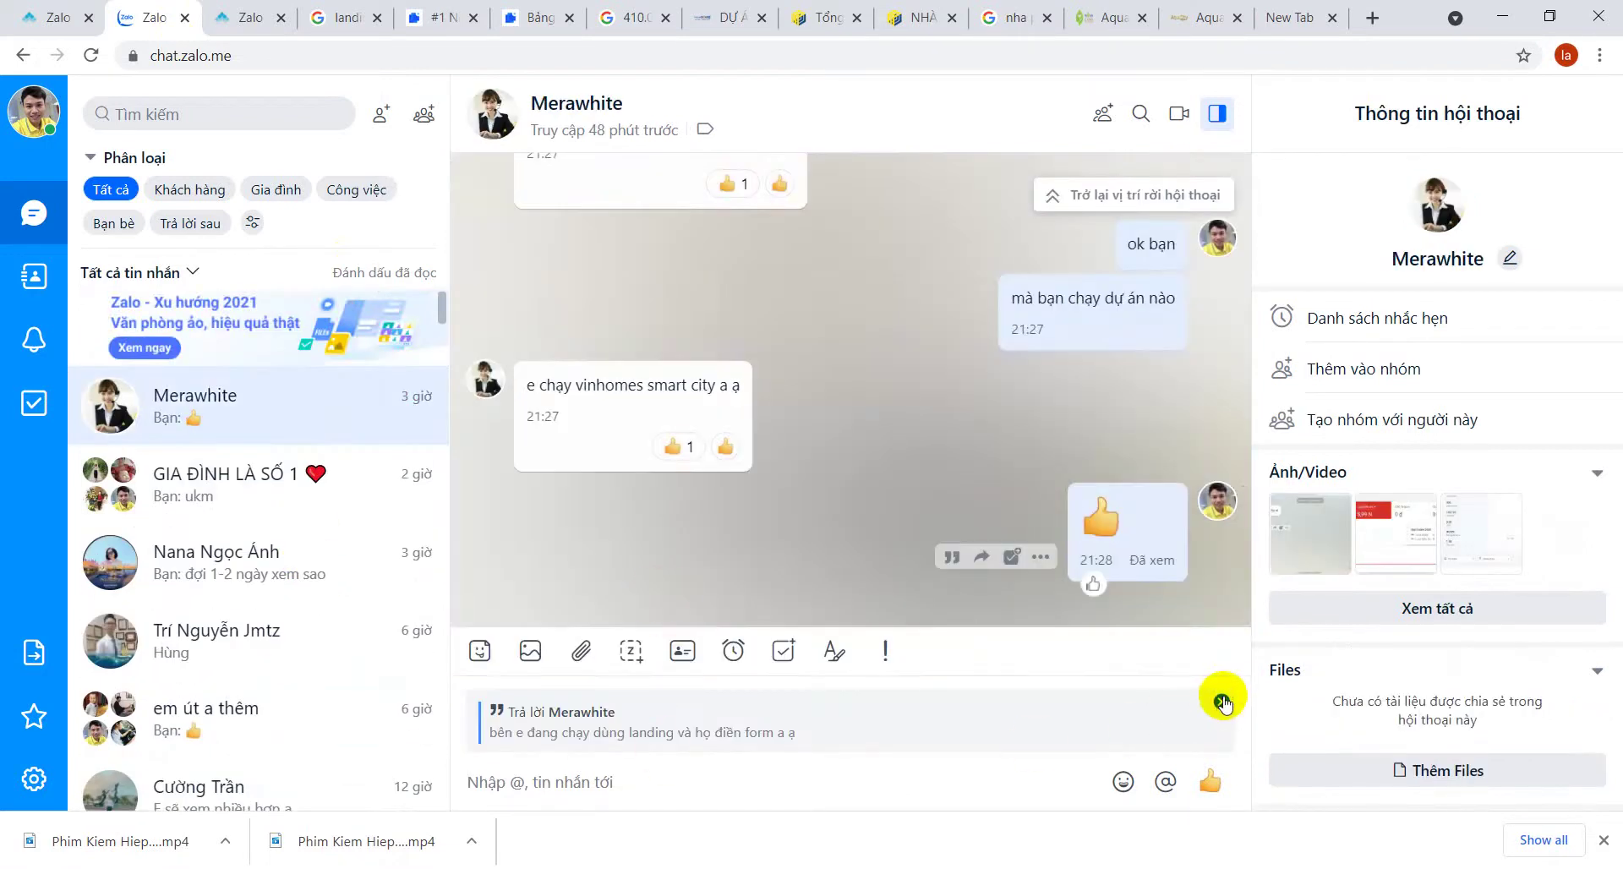
{"action": "left_click", "coordinate": [1219, 702]}
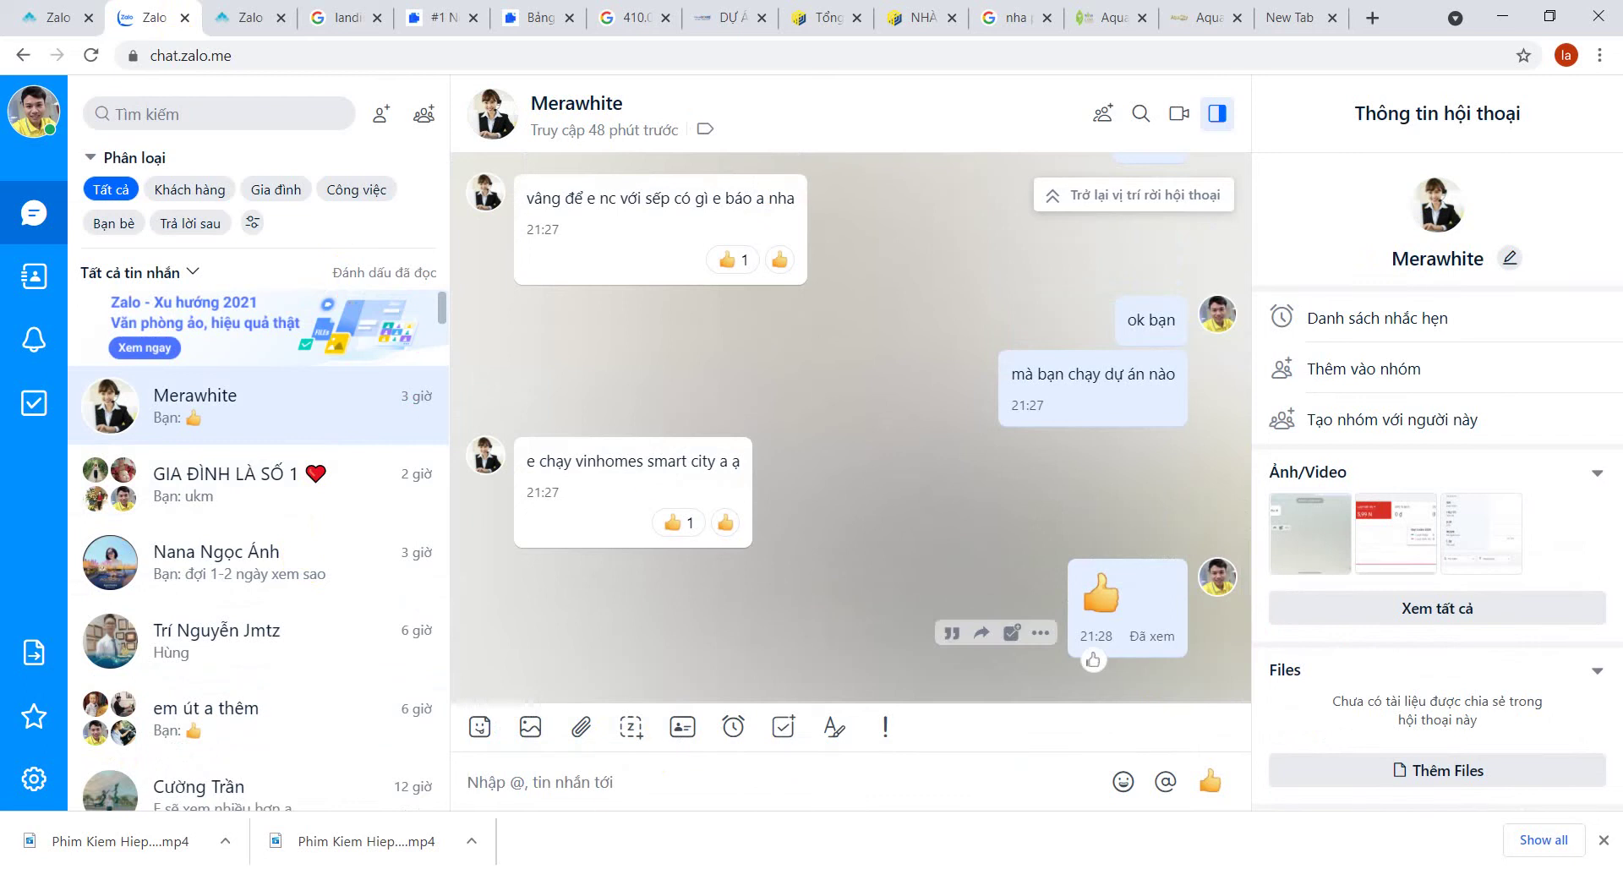
- Switch to Google Ads and review the clicks, impressions and cost on the "Chạy banner GDN AQUA" campaign overview
{"action": "mouse_move", "coordinate": [286, 868]}
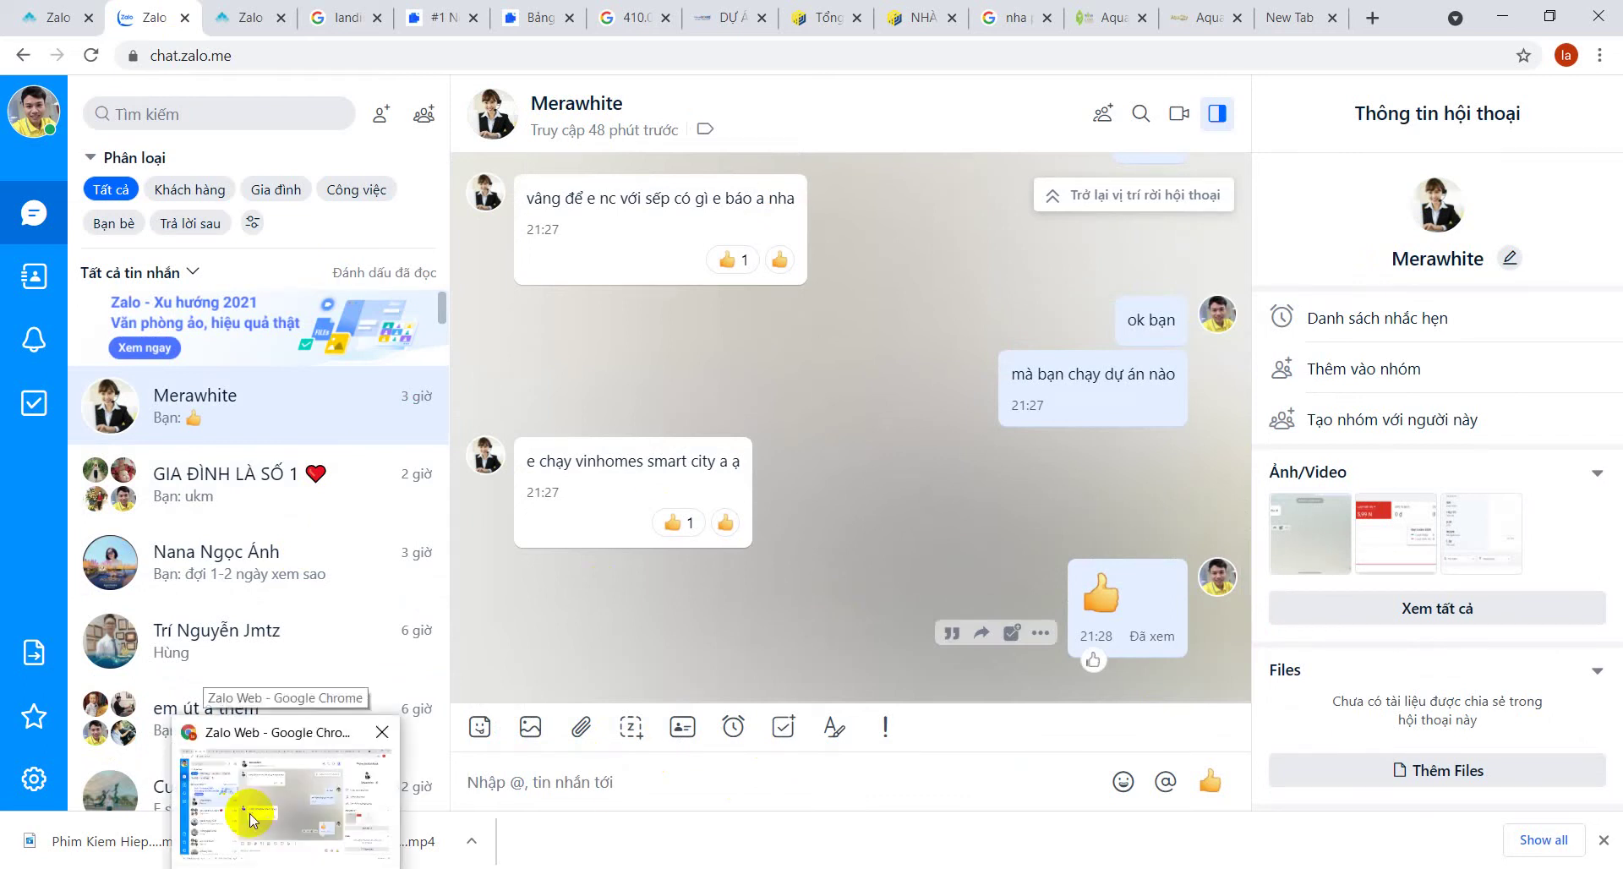
{"action": "left_click", "coordinate": [256, 862]}
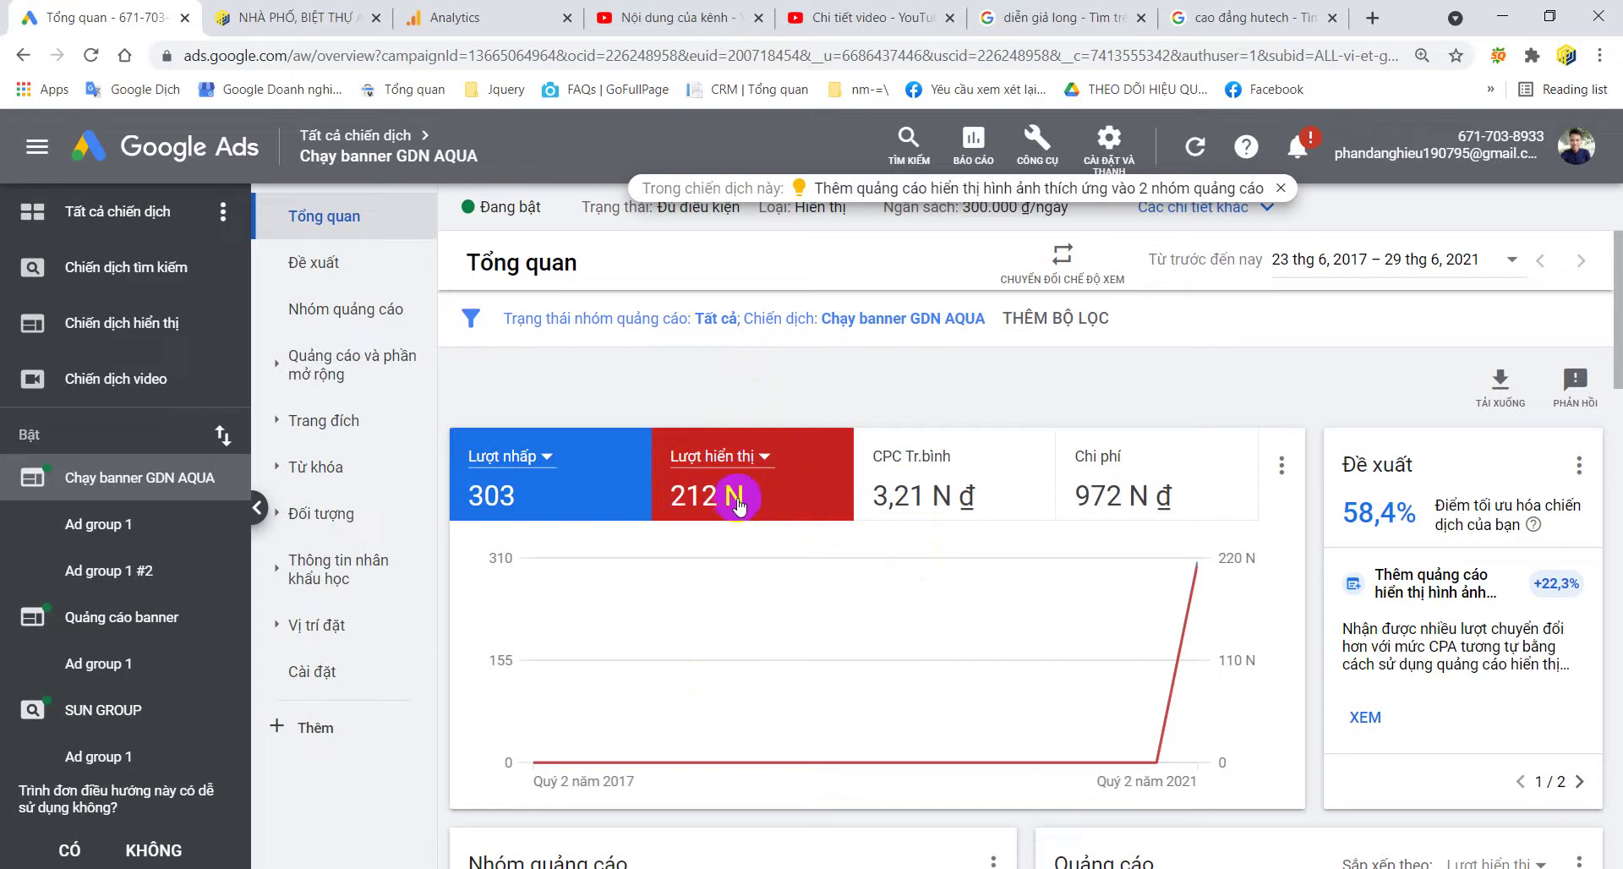
{"action": "mouse_move", "coordinate": [270, 865]}
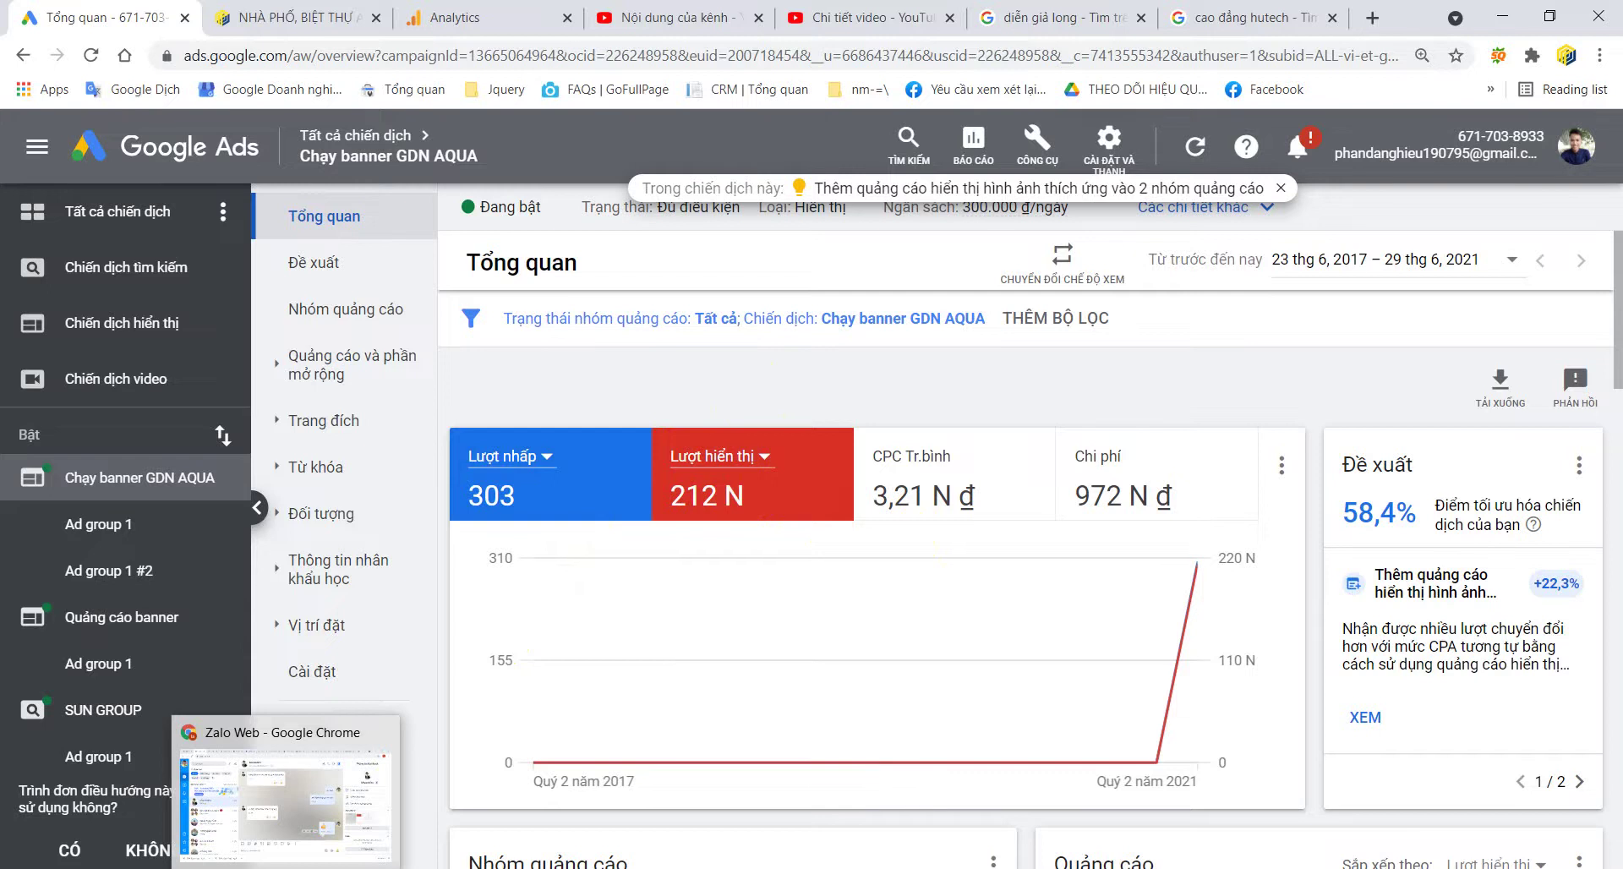
{"action": "scroll", "coordinate": [972, 382], "scroll_direction": "down", "scroll_amount": 2}
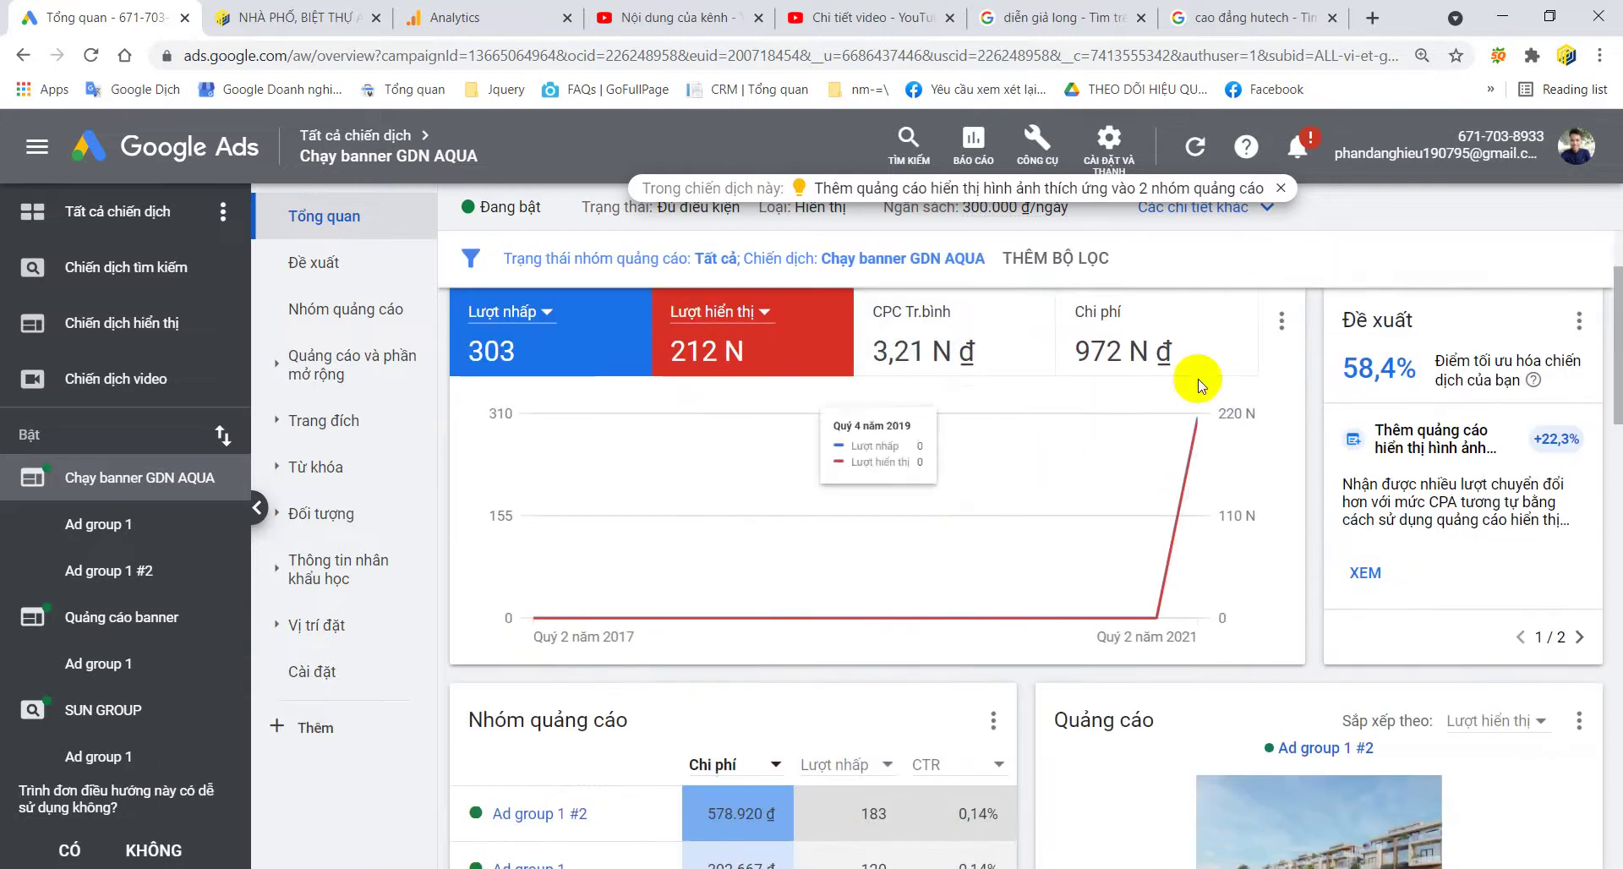
{"action": "scroll", "coordinate": [1616, 312], "scroll_direction": "up", "scroll_amount": 1}
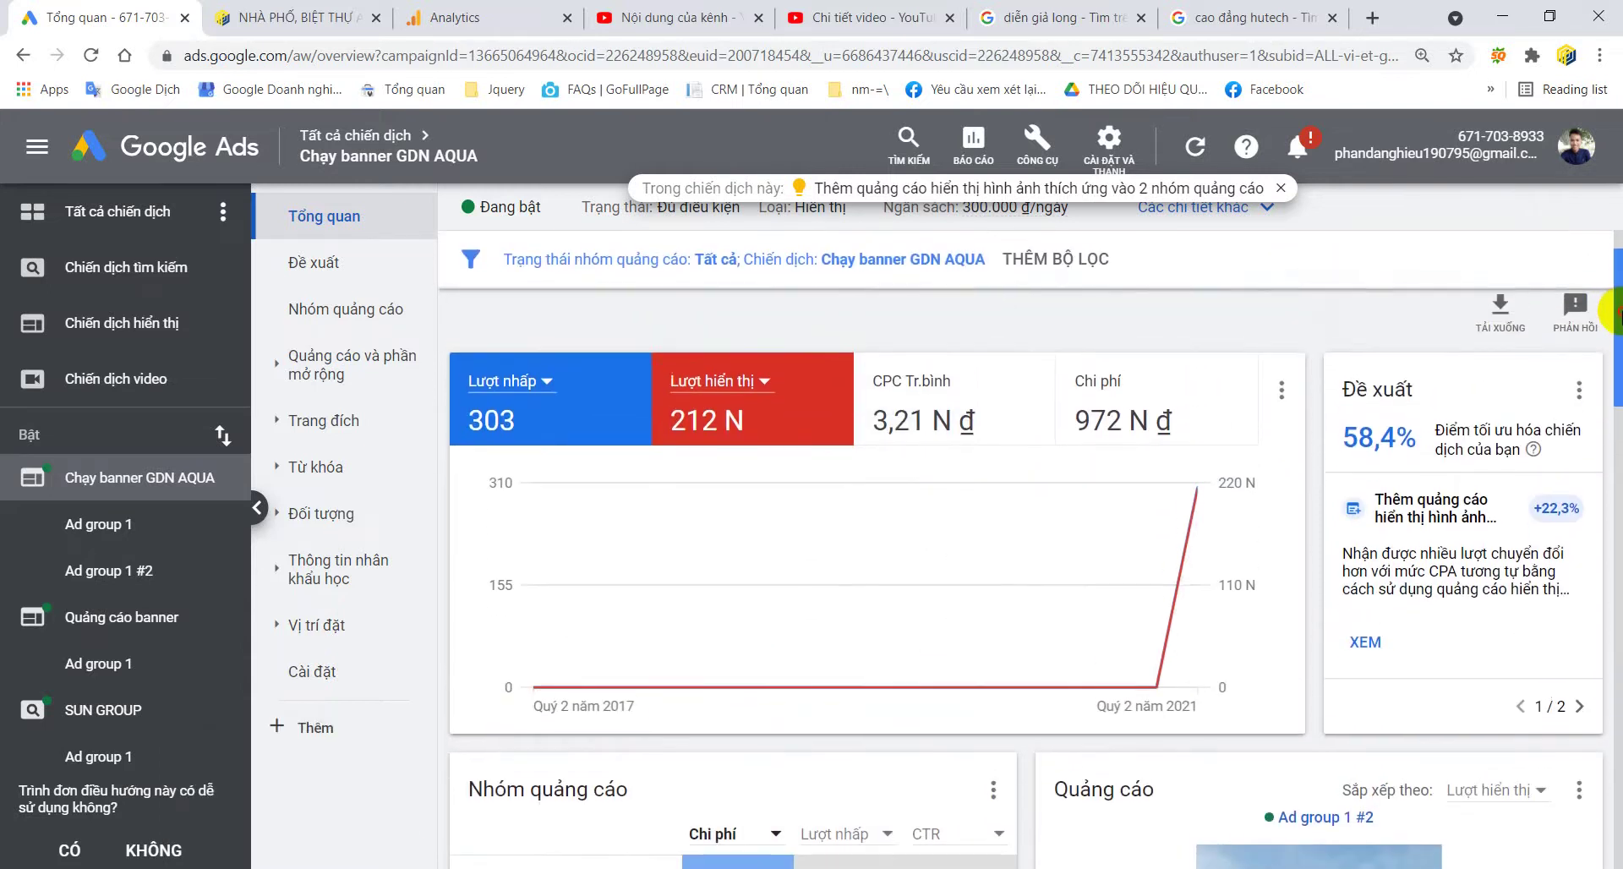
{"action": "left_click_drag", "start_coordinate": [1616, 311], "coordinate": [1615, 323]}
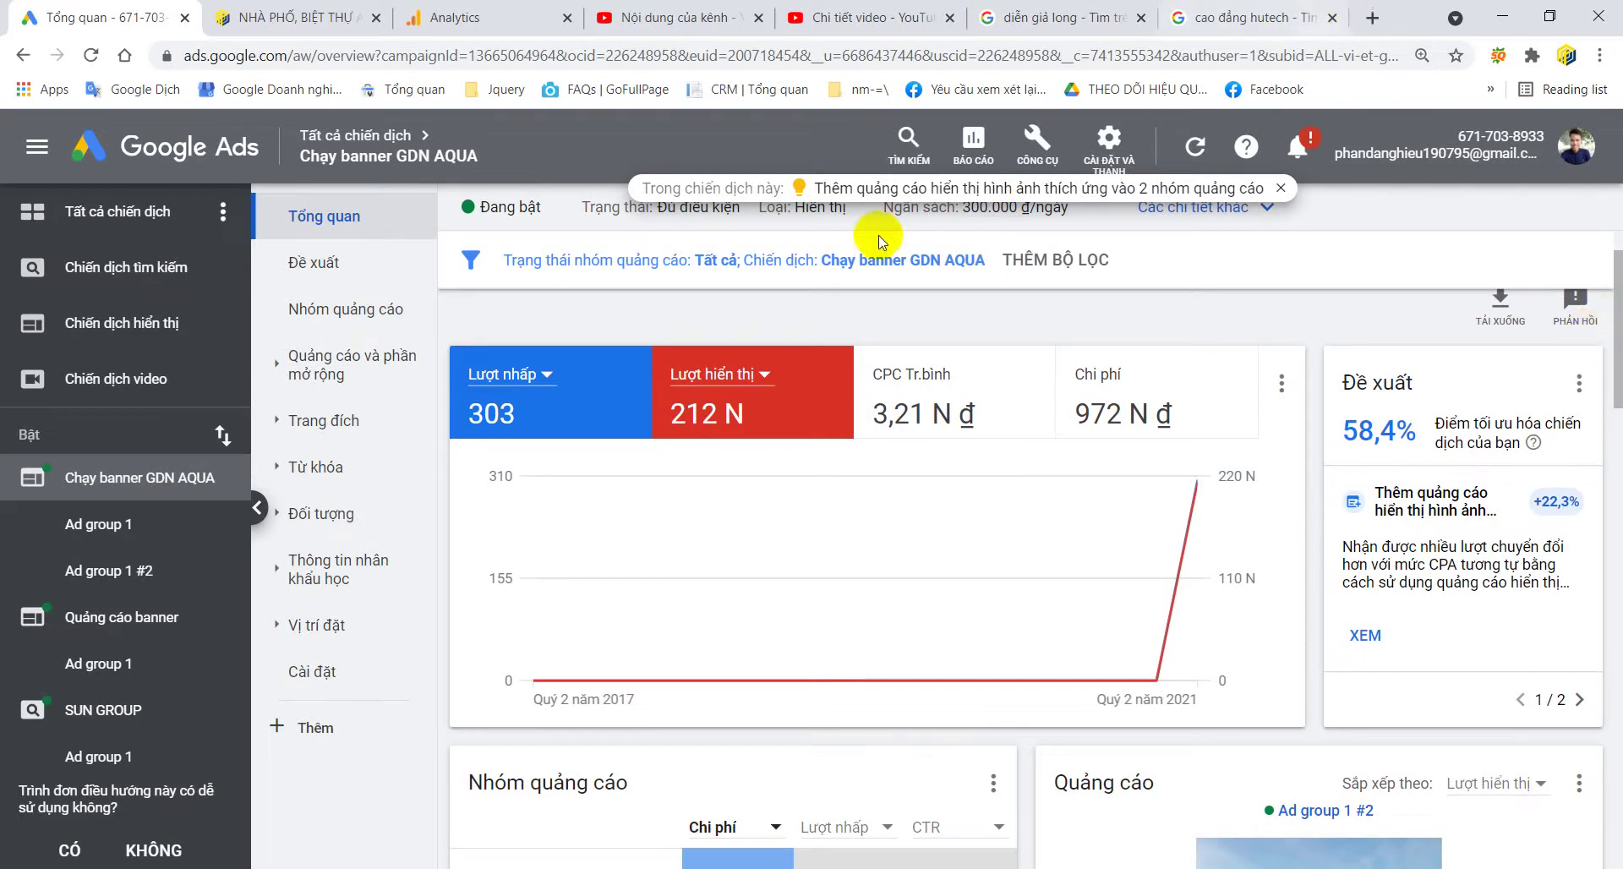
- Look through the YouTube Studio and Google search tabs, and return to the other browser window's "Dạng Hiển THị Bannner" note tab
{"action": "left_click", "coordinate": [862, 17]}
{"action": "left_click", "coordinate": [676, 17]}
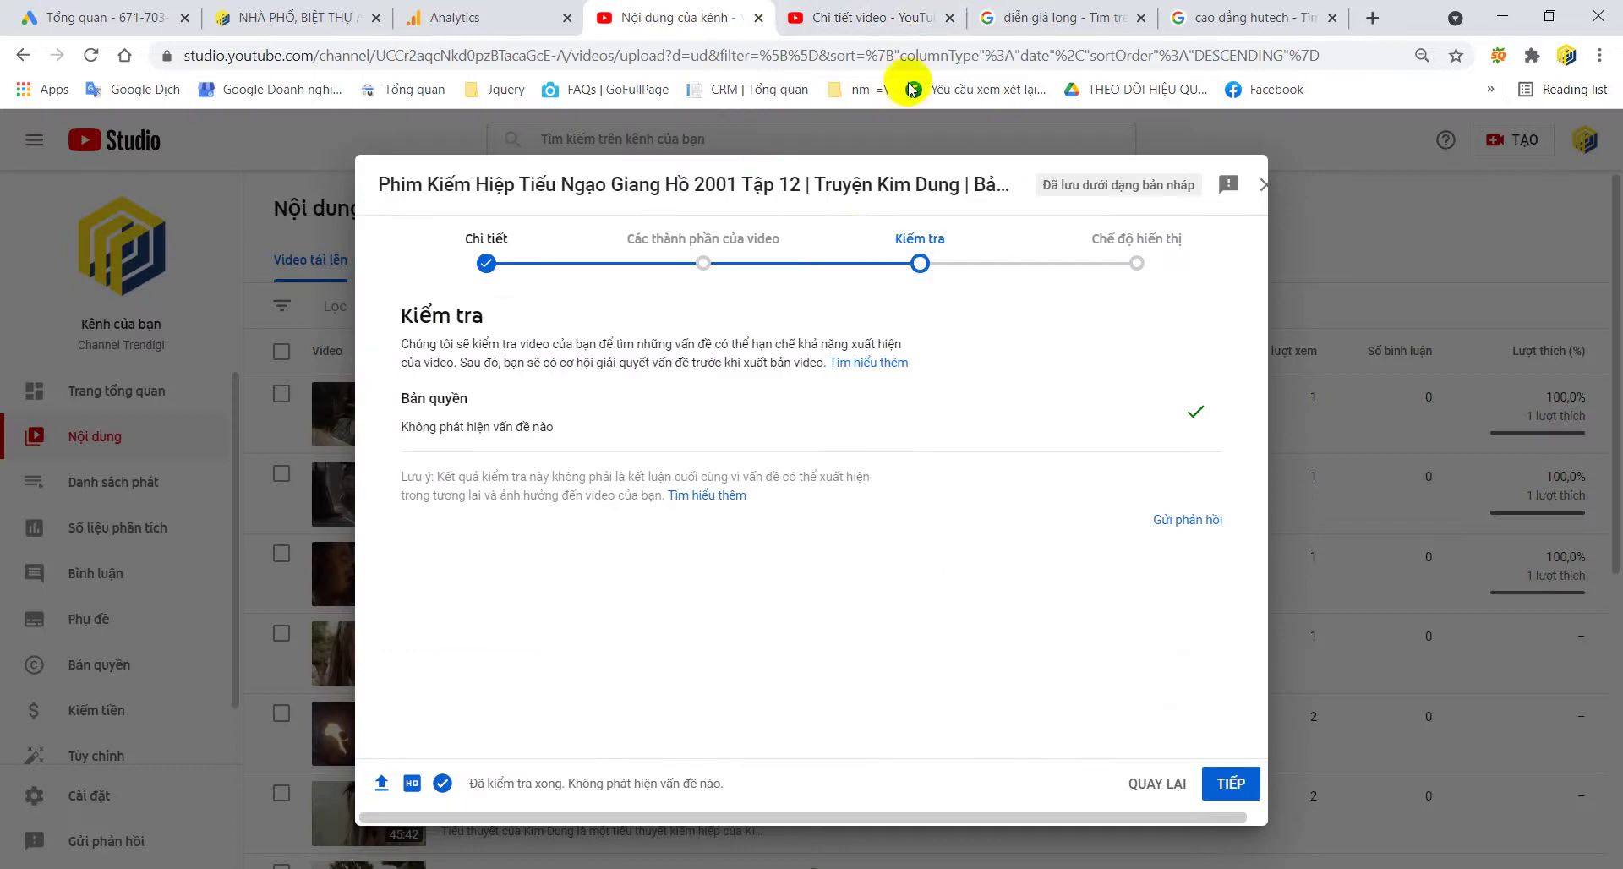
{"action": "left_click", "coordinate": [1298, 10]}
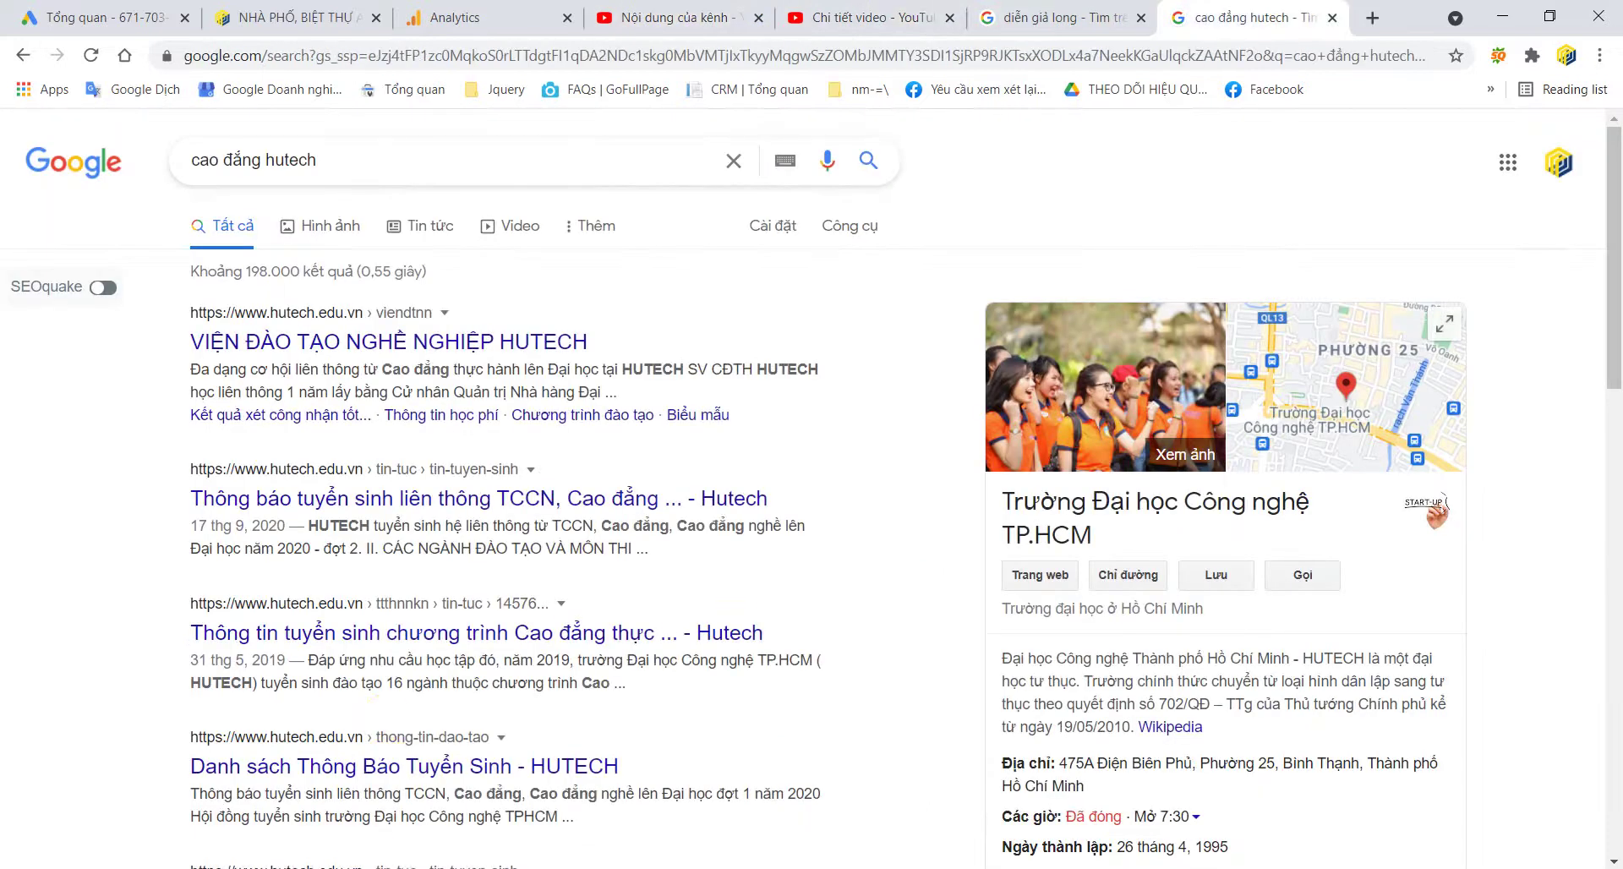
{"action": "key", "text": "alt+Tab"}
{"action": "left_click", "coordinate": [1294, 17]}
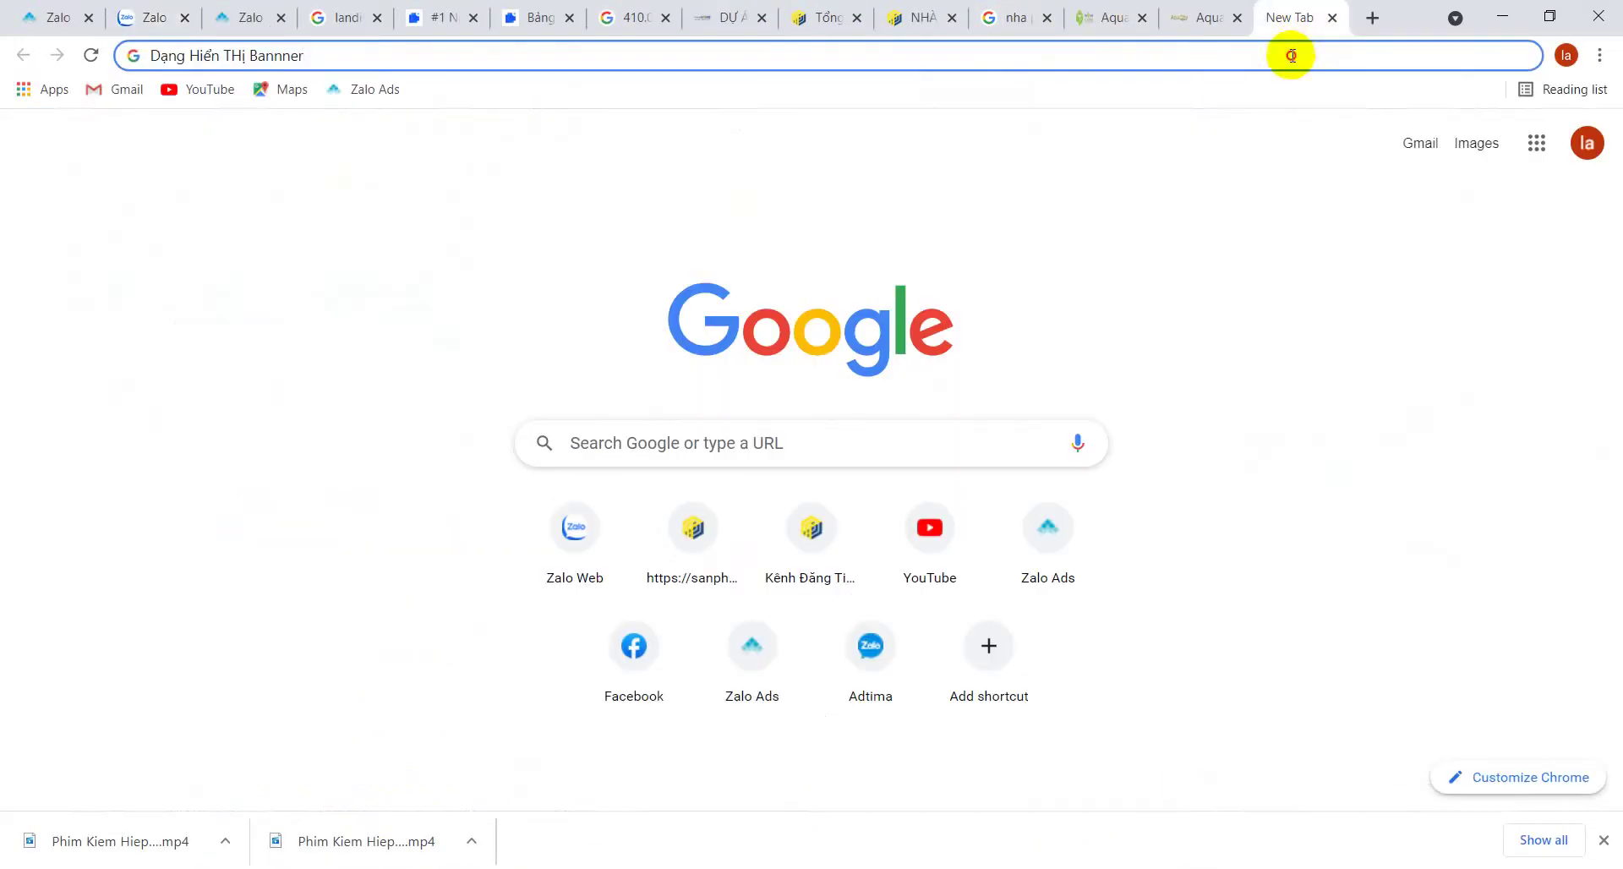
- Open YouTube, open the Sầm Sơn shophouse Facebook ads video and go to the page of the marketing channel that published it
{"action": "left_click", "coordinate": [191, 90]}
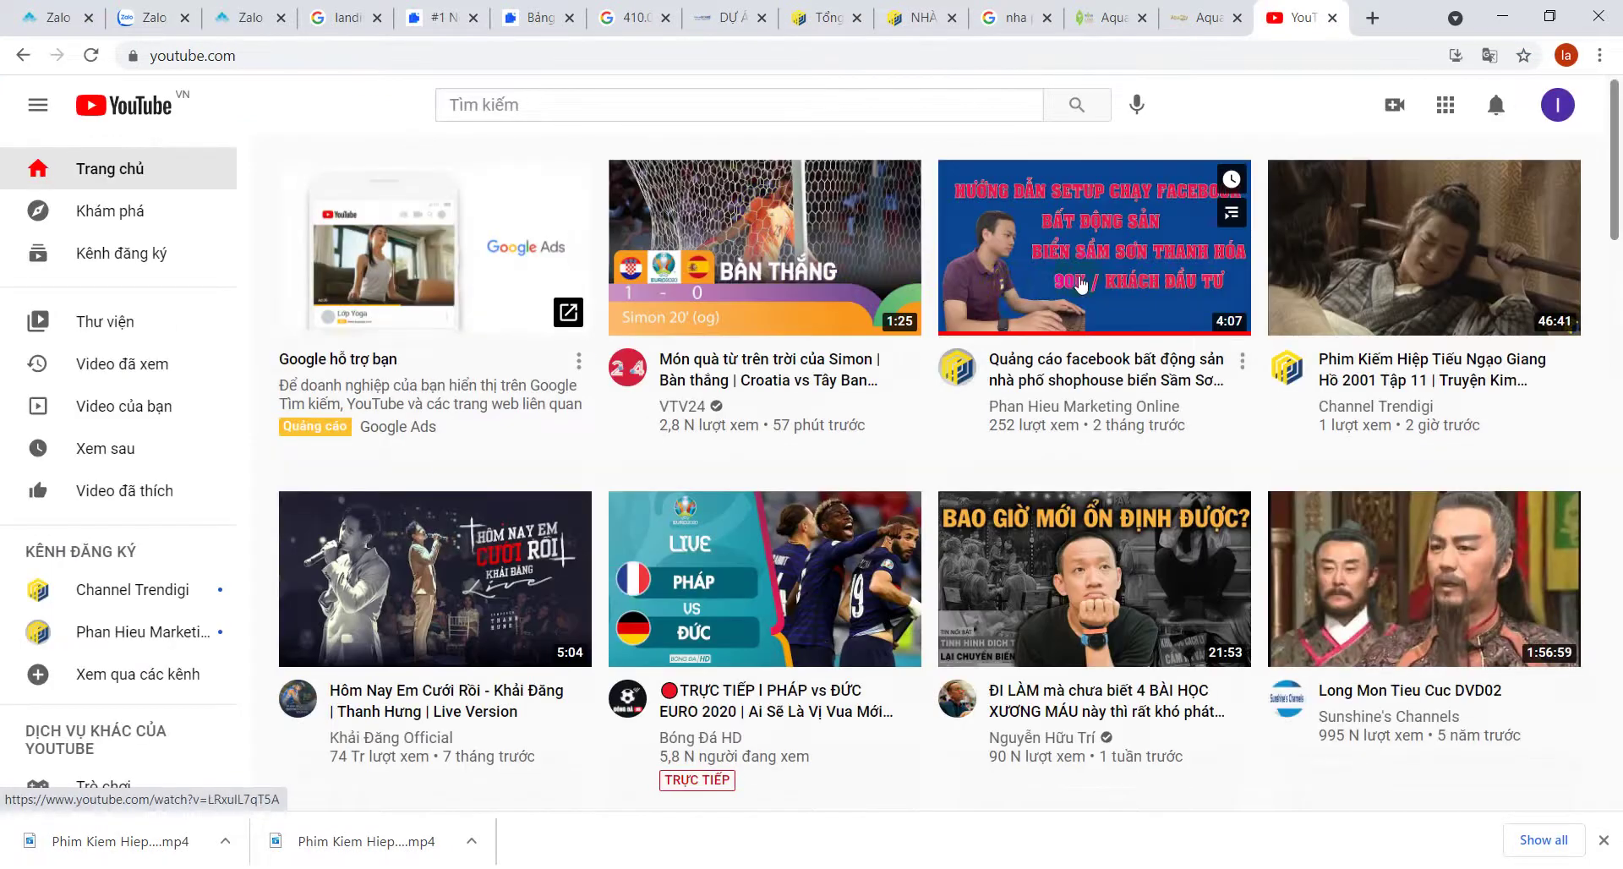
{"action": "mouse_move", "coordinate": [1069, 286]}
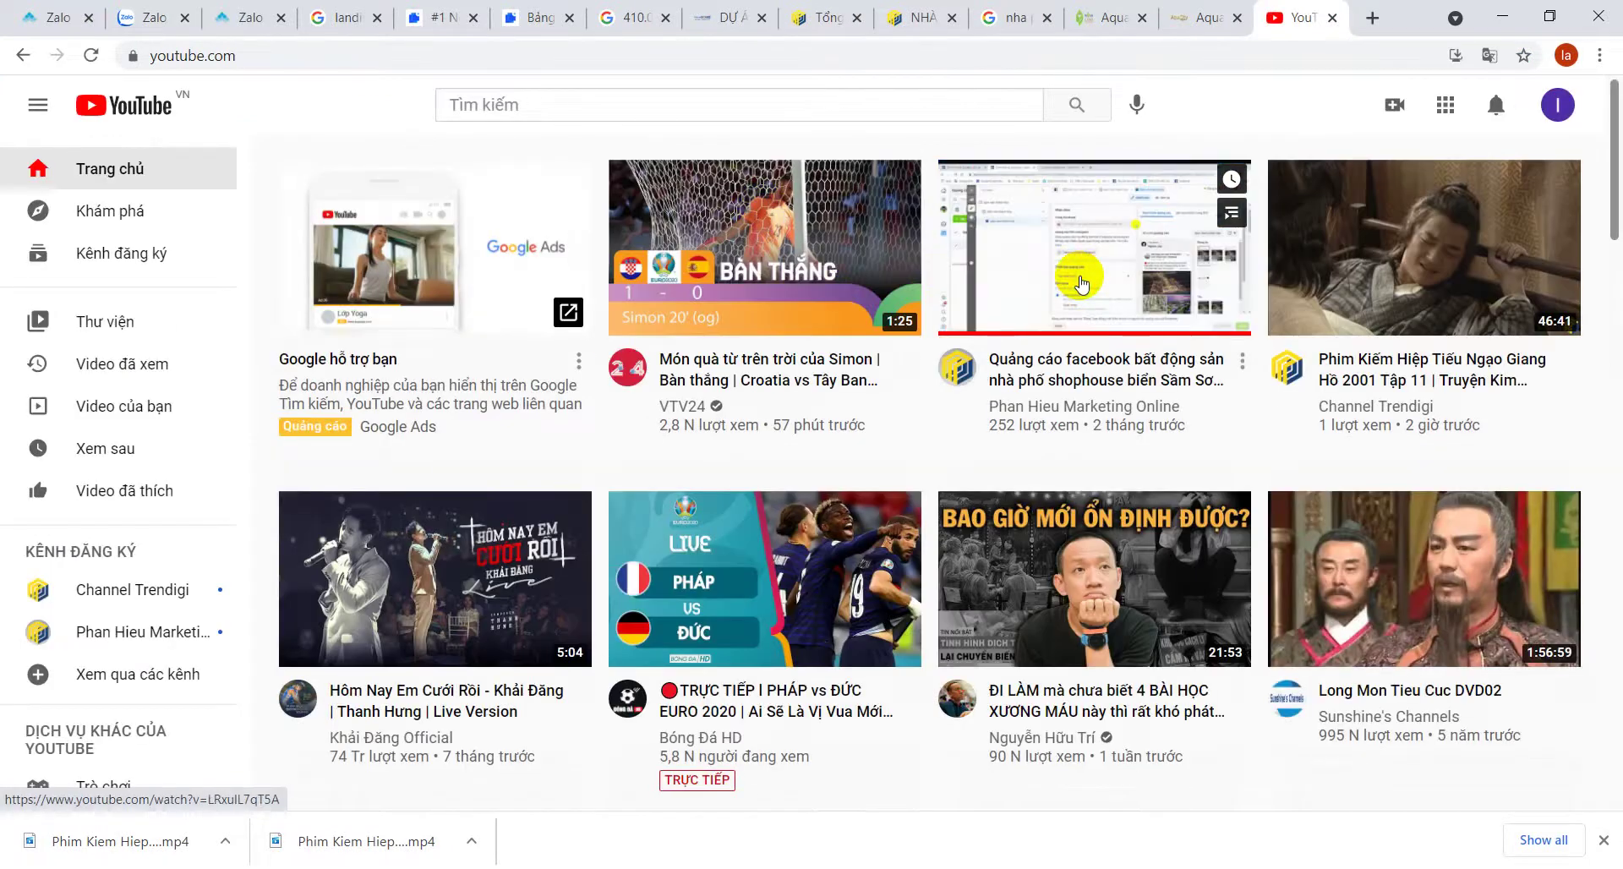
{"action": "left_click", "coordinate": [1035, 376]}
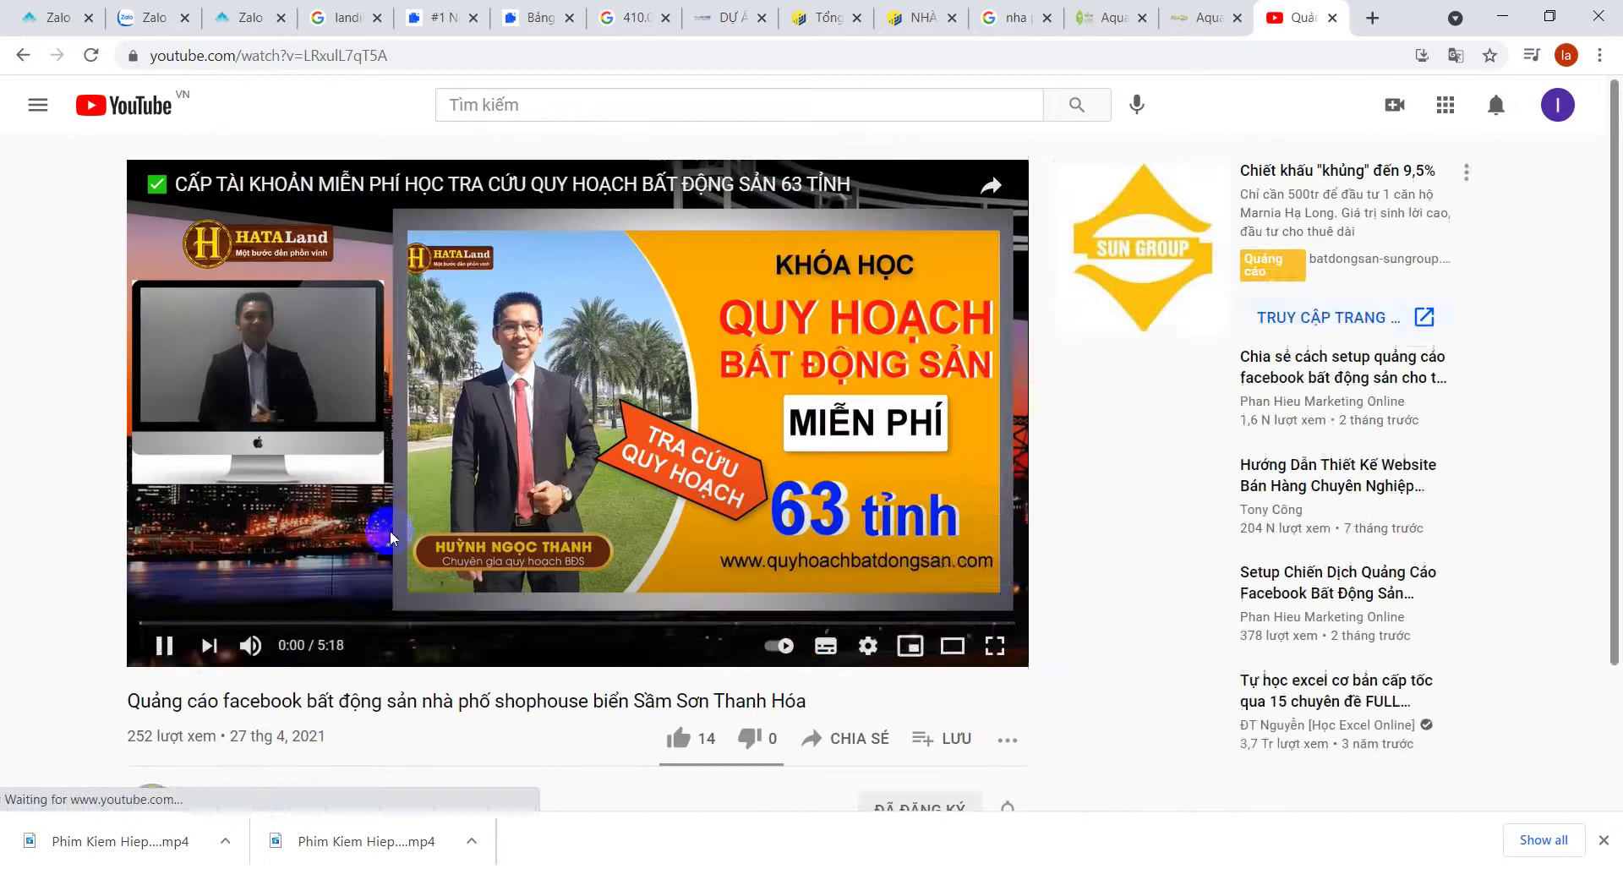
{"action": "scroll", "coordinate": [253, 744], "scroll_direction": "down", "scroll_amount": 3}
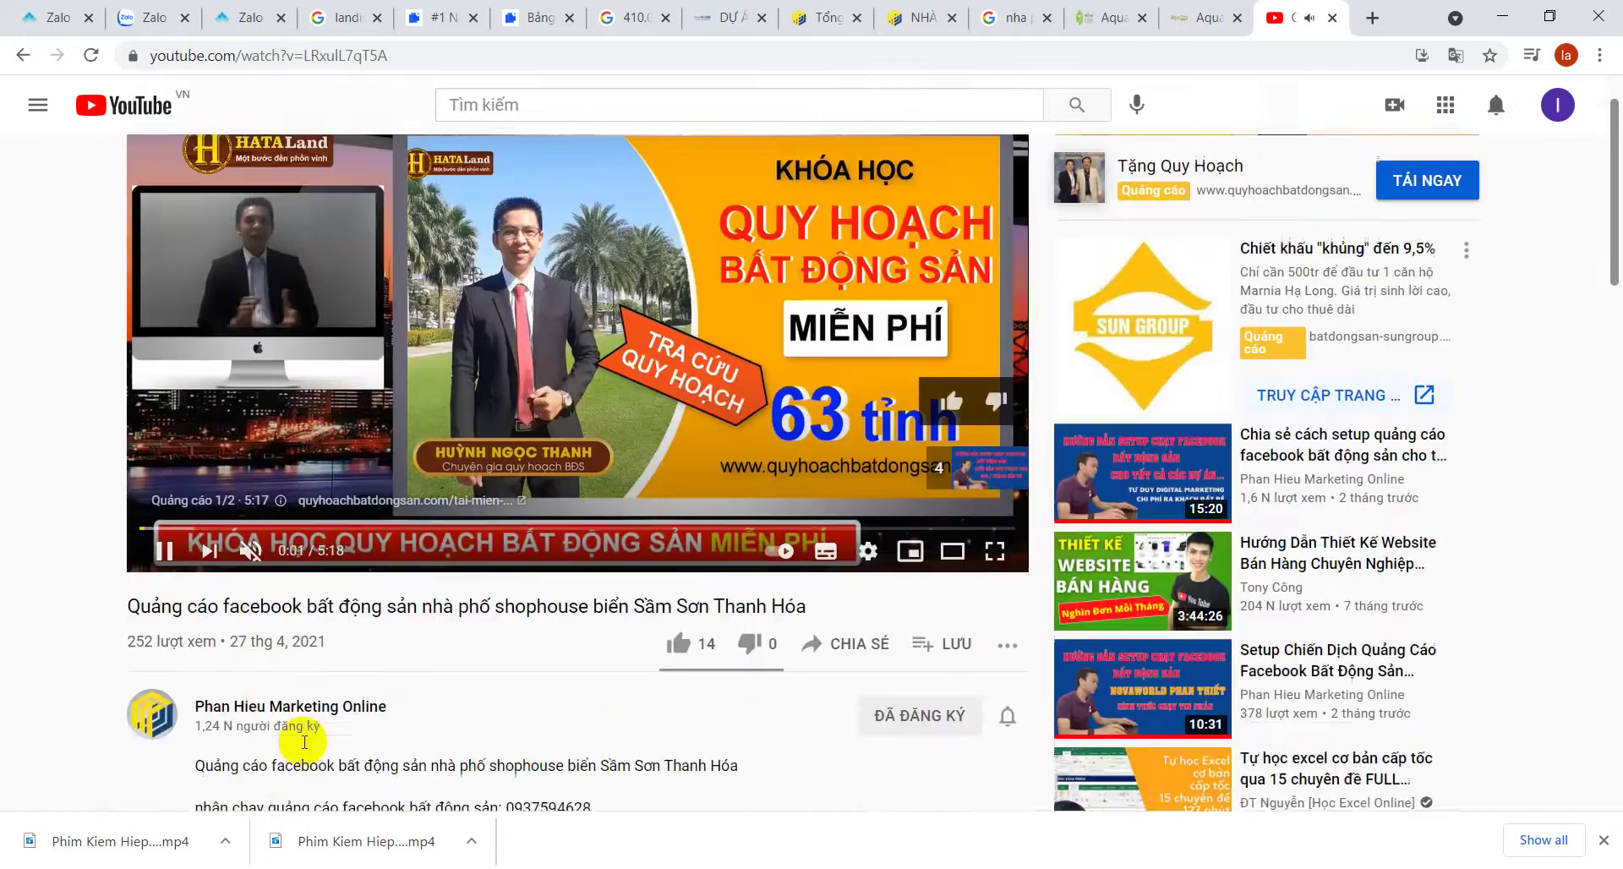
{"action": "left_click", "coordinate": [272, 600]}
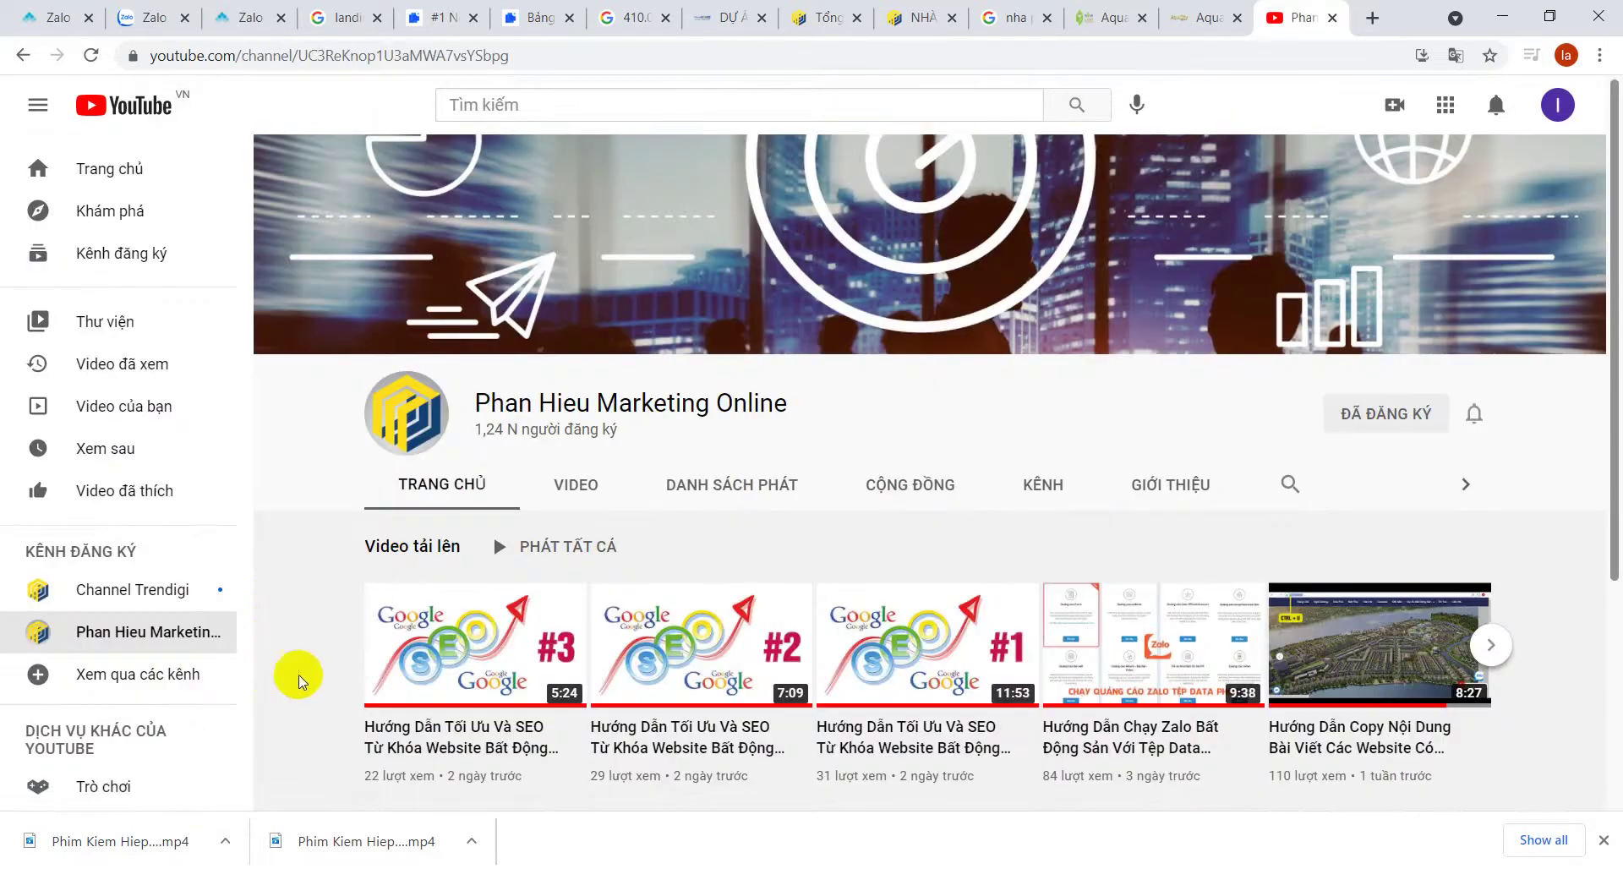
- Highlight the marketing channel's name on its page to point it out, and clear the selection
{"action": "left_click_drag", "start_coordinate": [797, 404], "coordinate": [439, 414]}
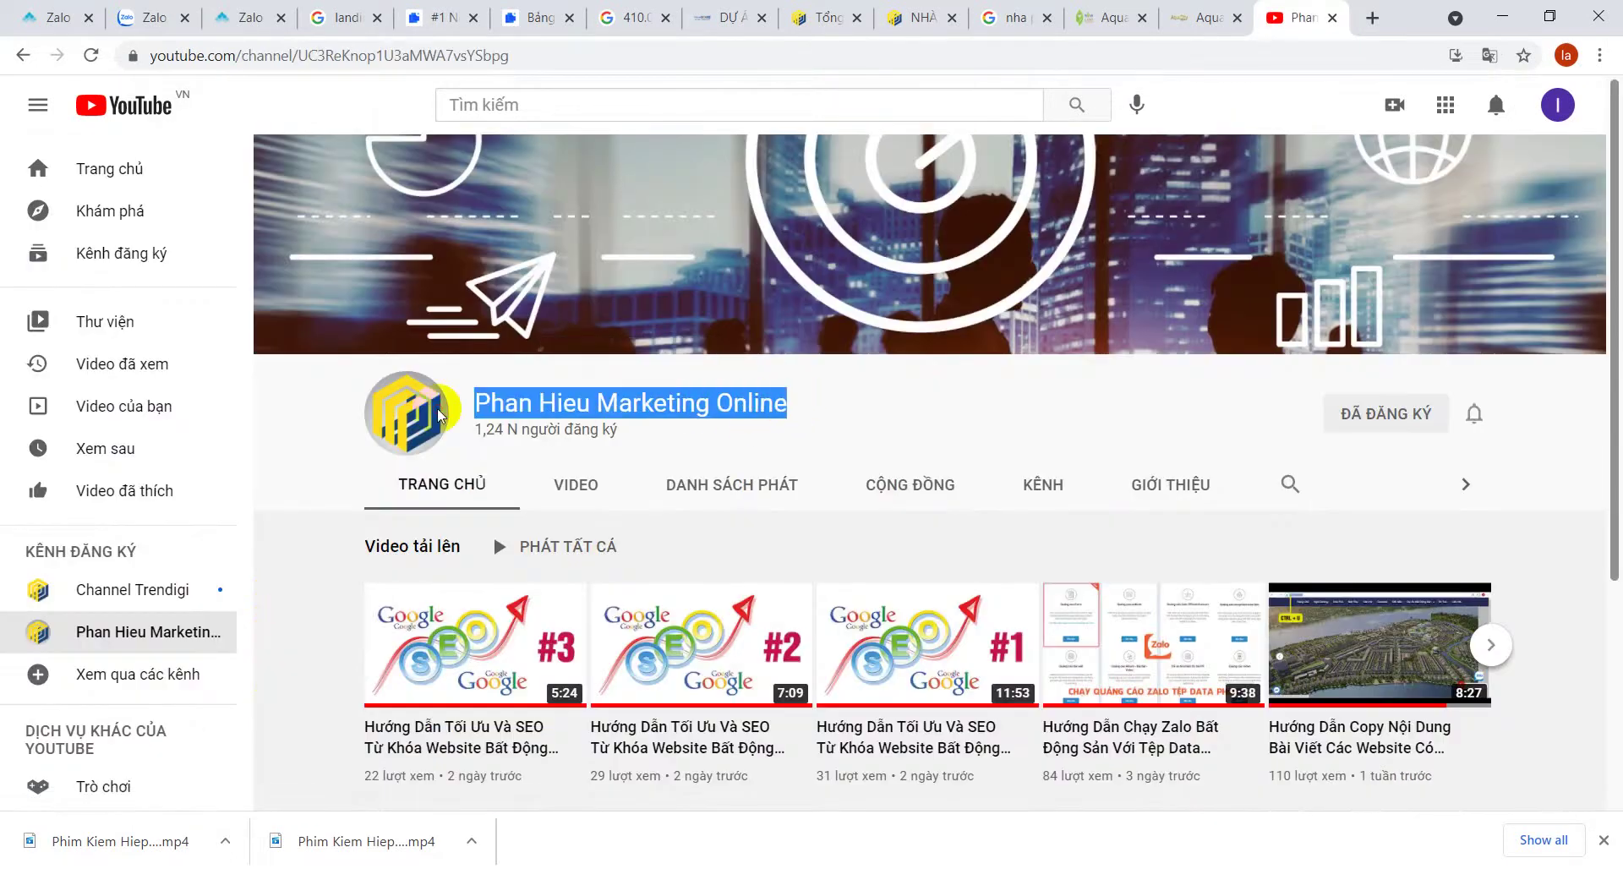
{"action": "triple_click", "coordinate": [754, 401]}
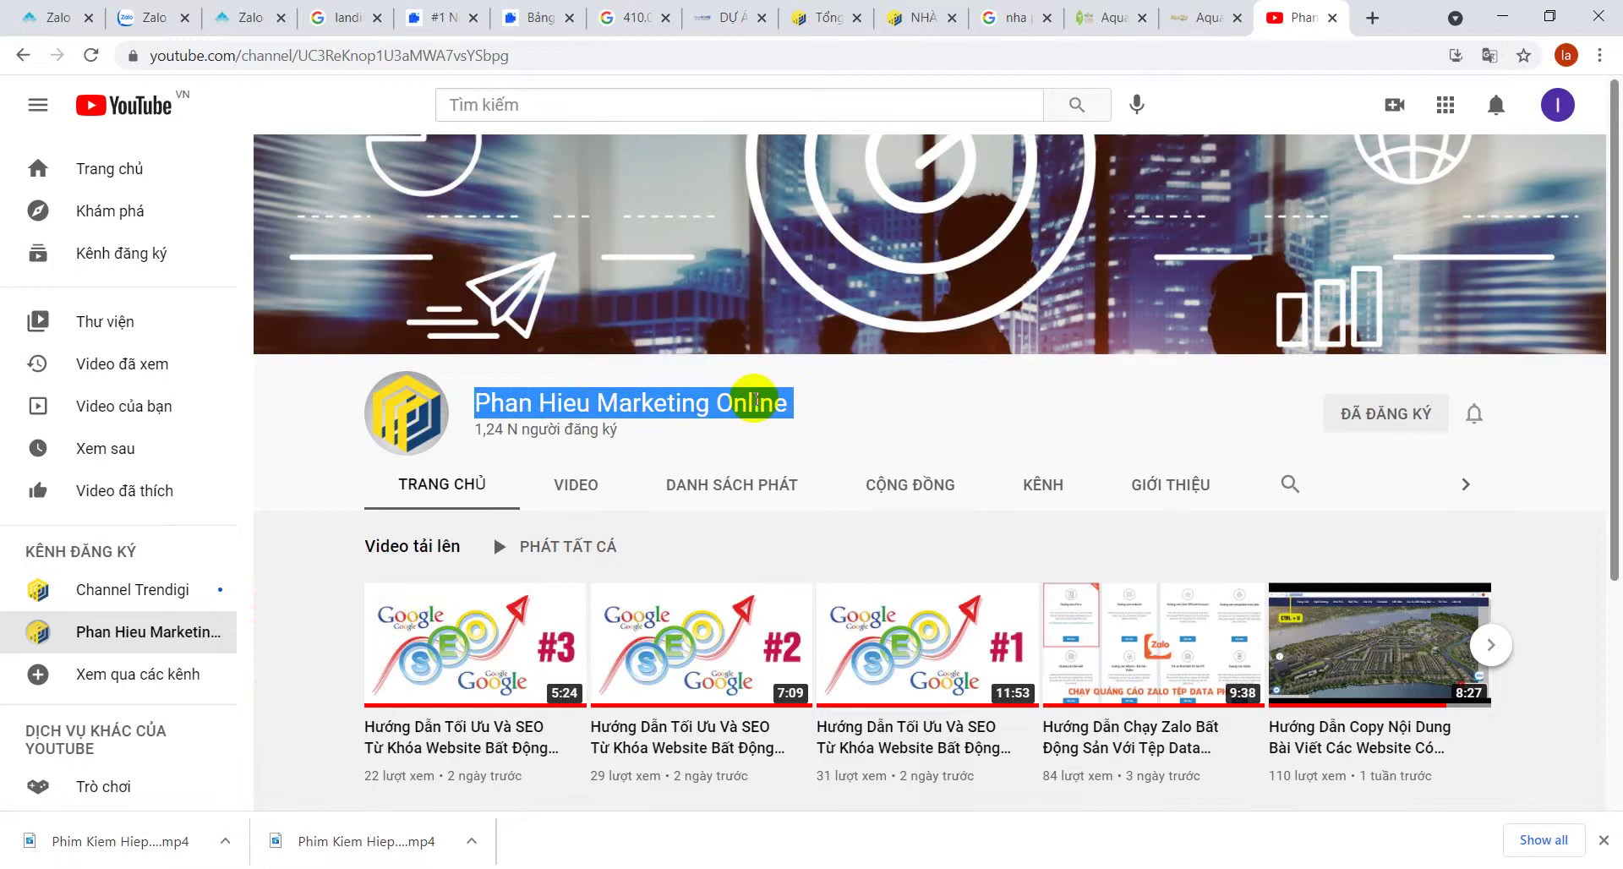
{"action": "left_click", "coordinate": [927, 406]}
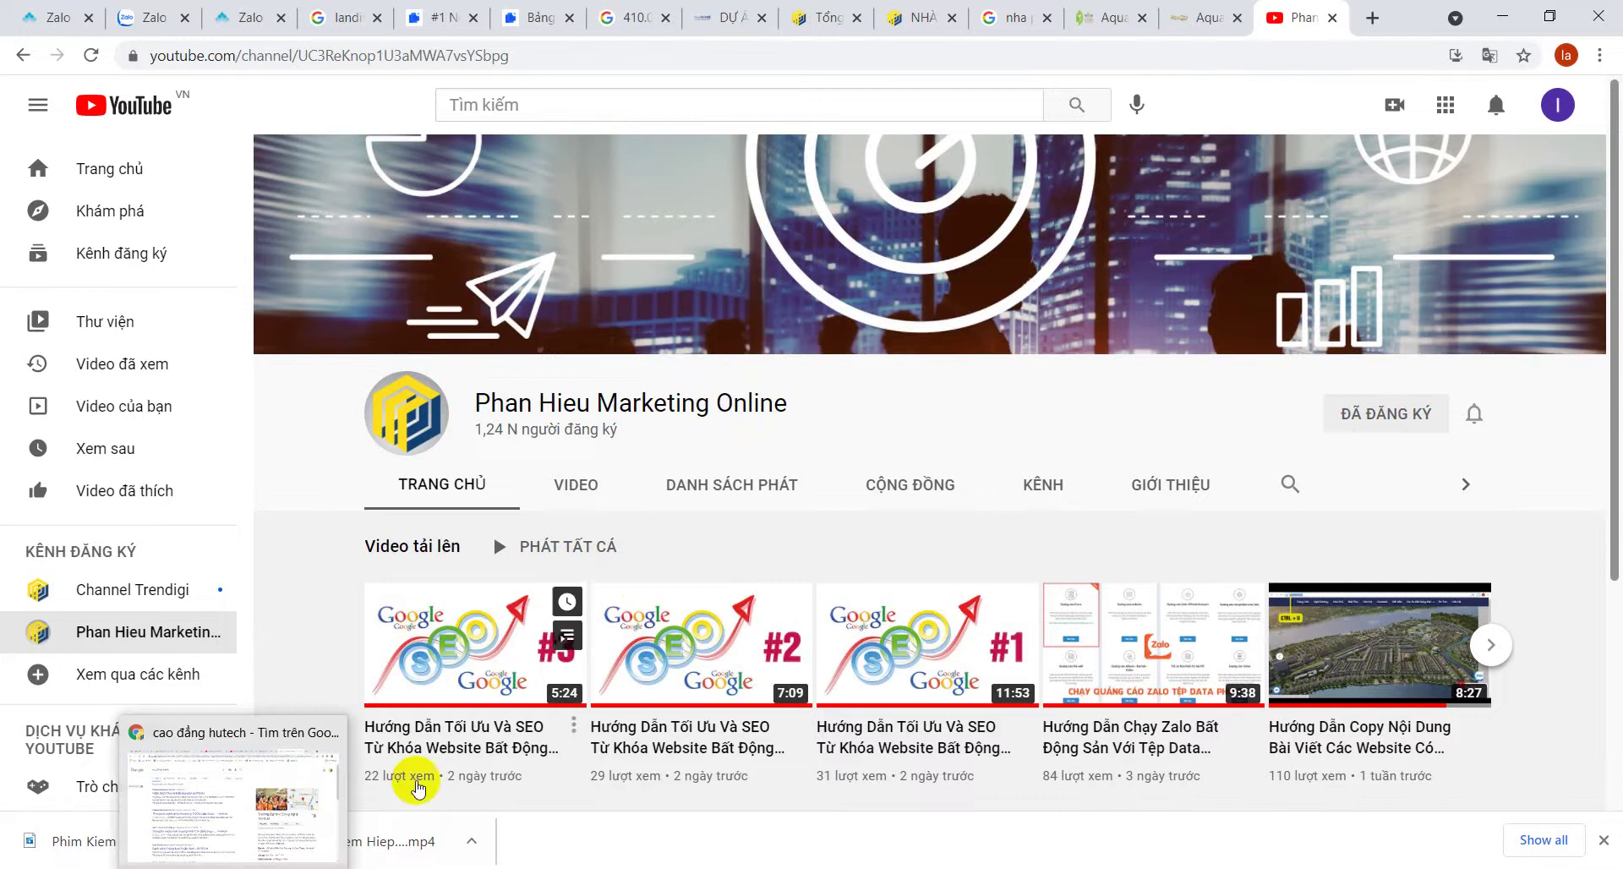
{"action": "left_click_drag", "start_coordinate": [803, 410], "coordinate": [470, 398]}
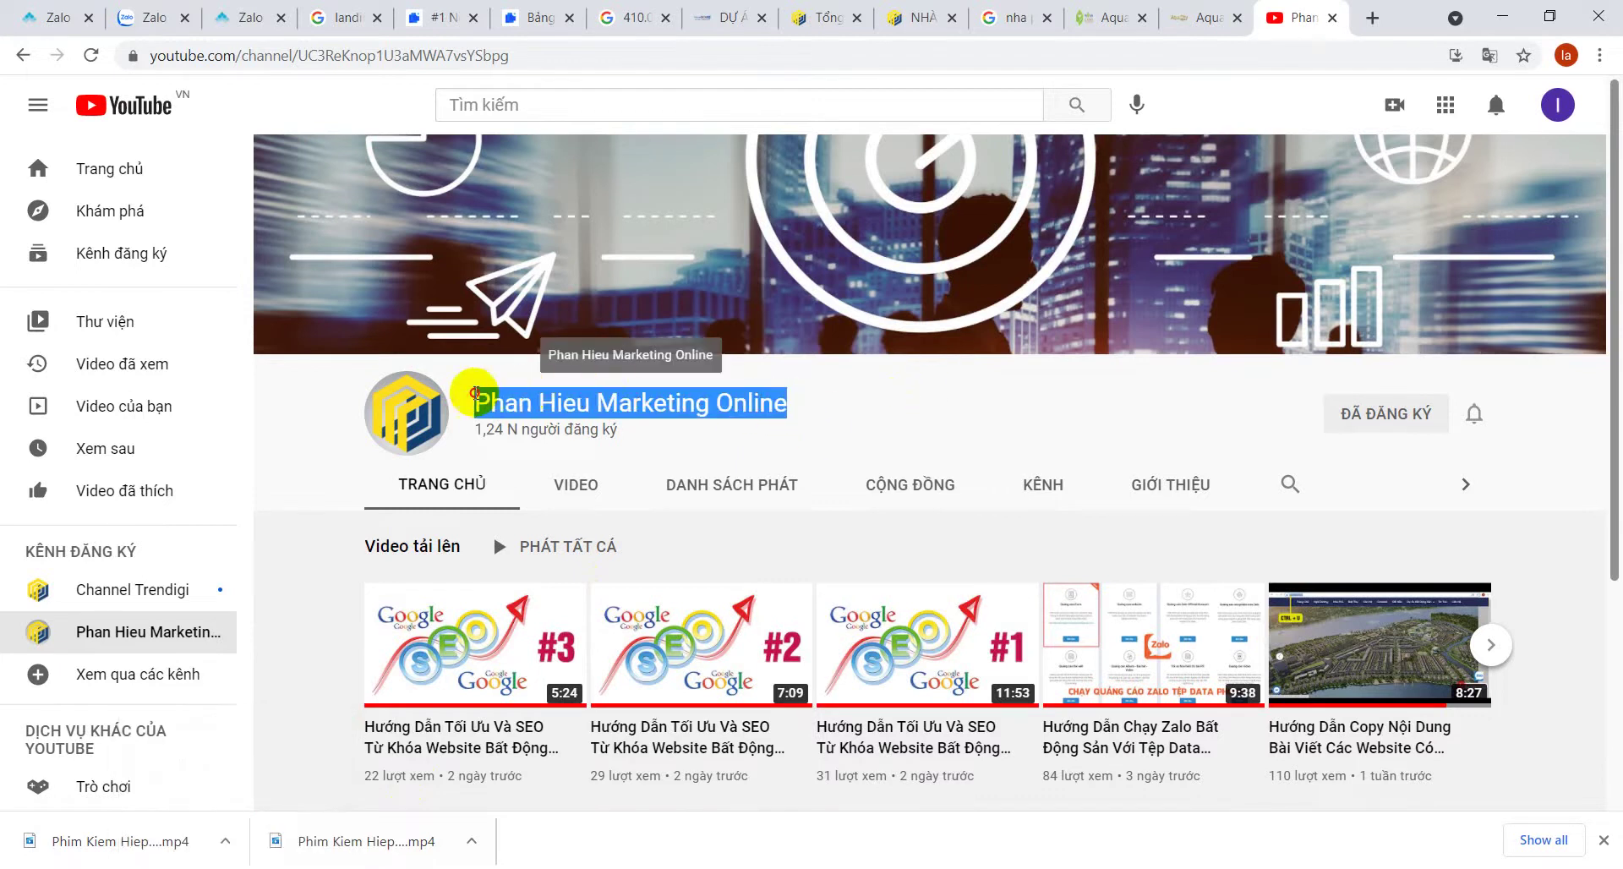
{"action": "left_click", "coordinate": [800, 423]}
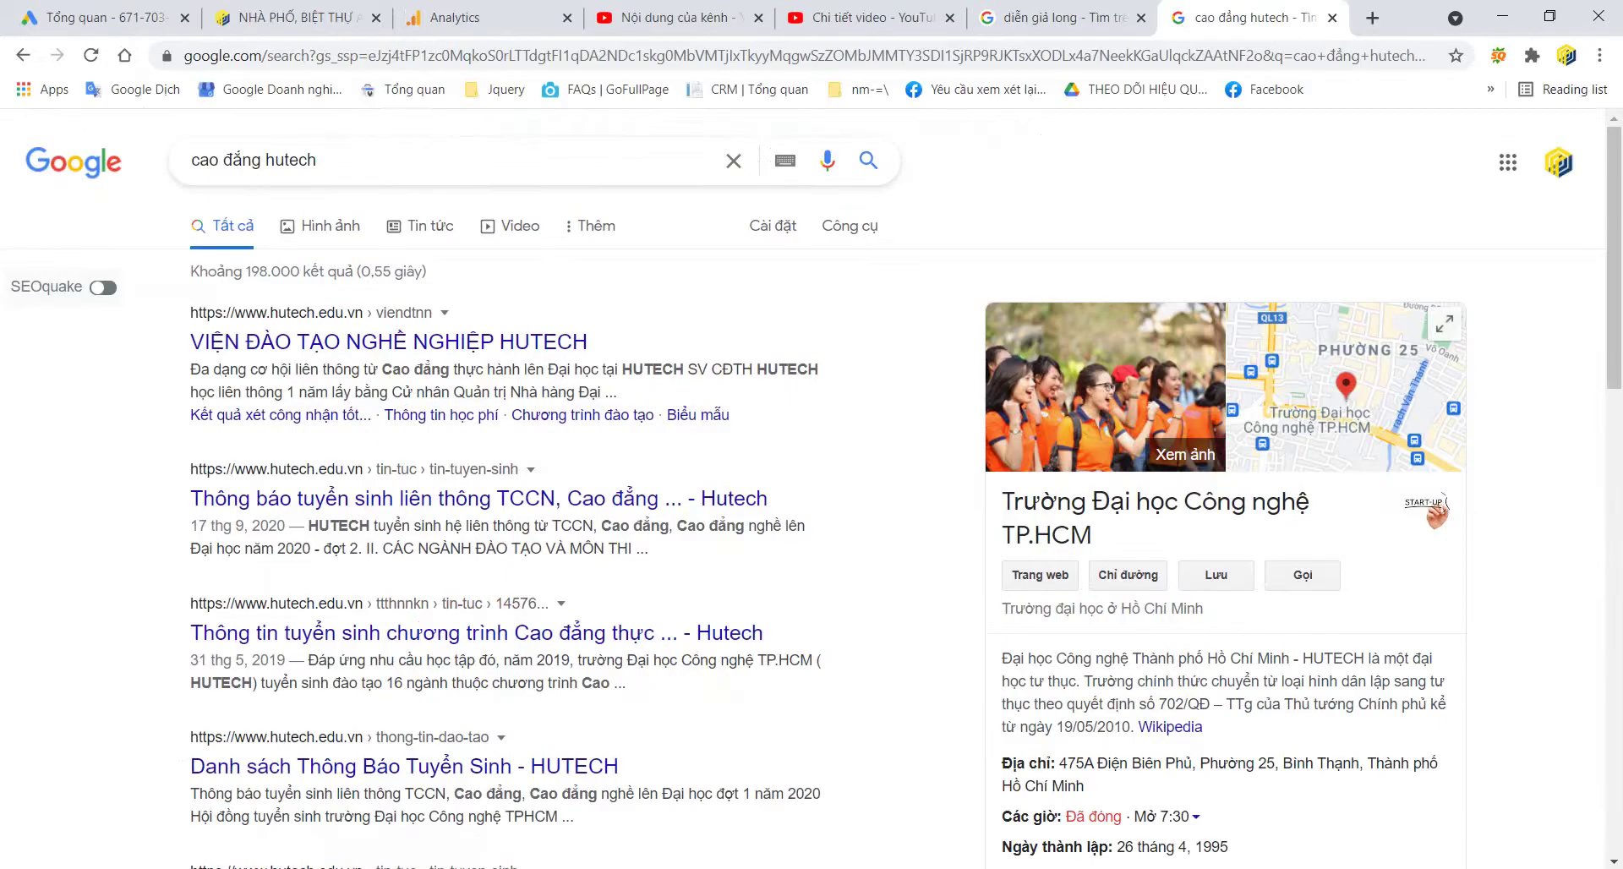
- Switch to the YouTube Studio upload and publish the "Phim Kiếm Hiệp Tiếu Ngạo Giang Hồ 2001 Tập 12" video as public (Công khai)
{"action": "left_click", "coordinate": [733, 17]}
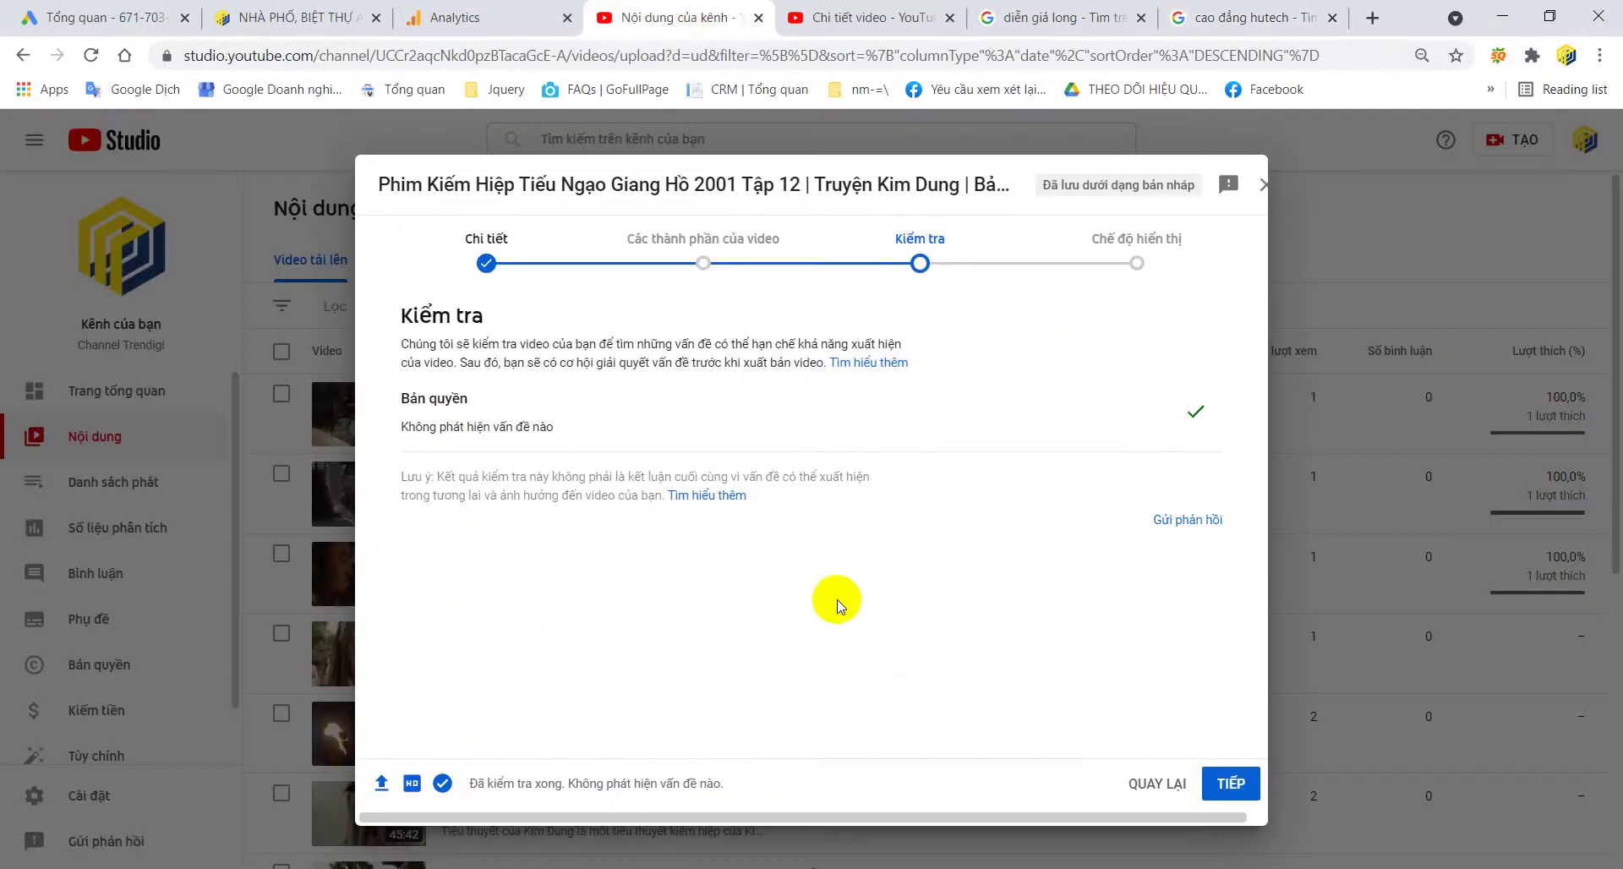
{"action": "left_click", "coordinate": [1231, 782]}
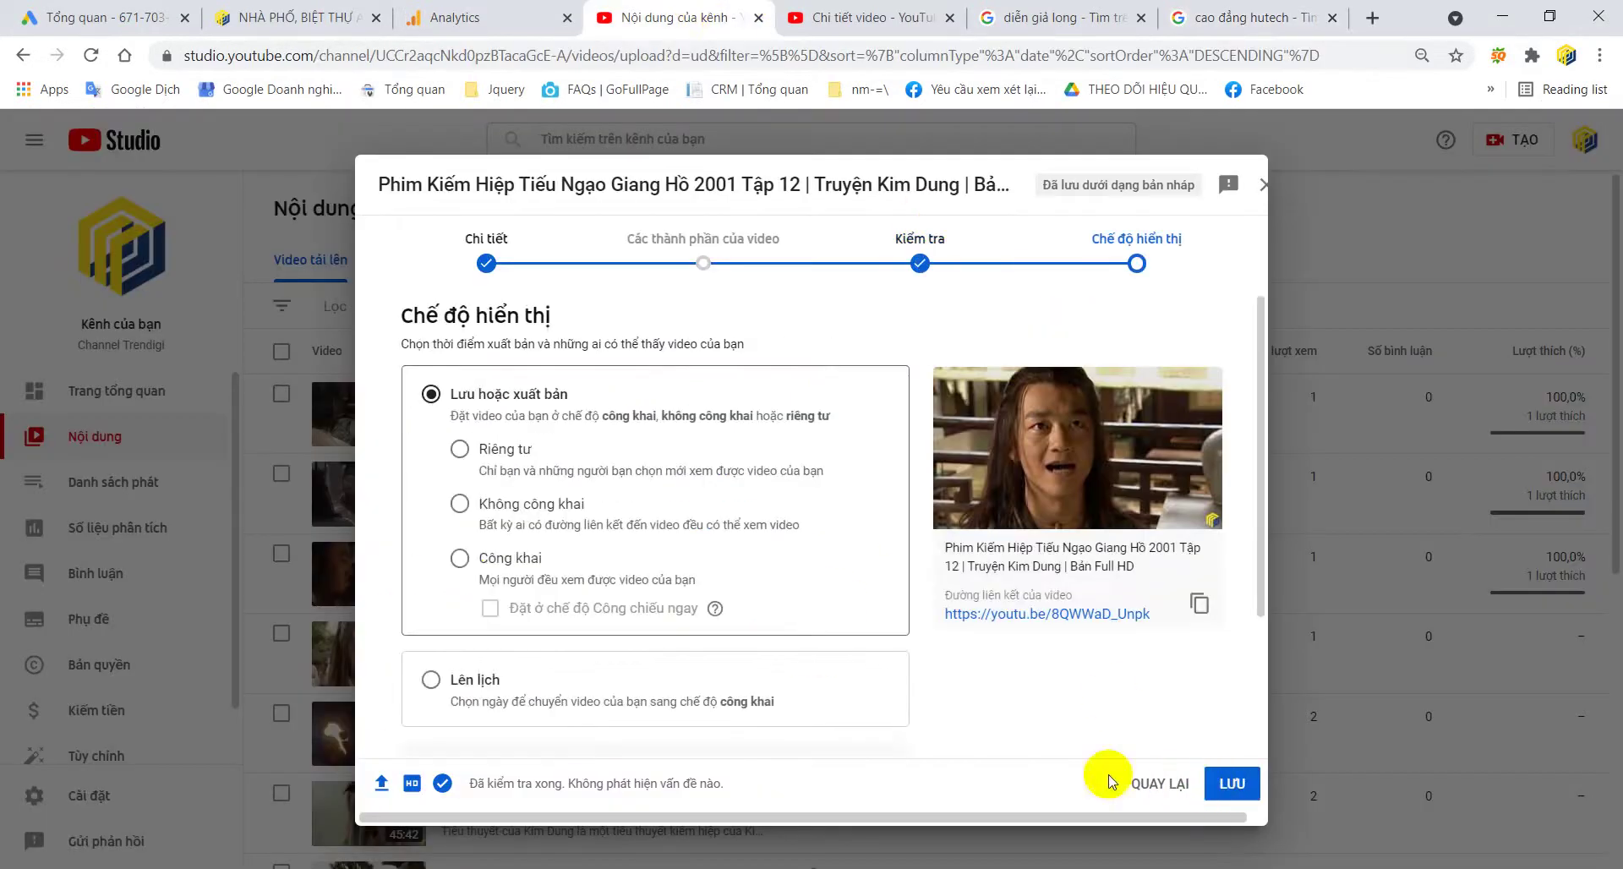
{"action": "left_click", "coordinate": [460, 558]}
{"action": "left_click", "coordinate": [1220, 786]}
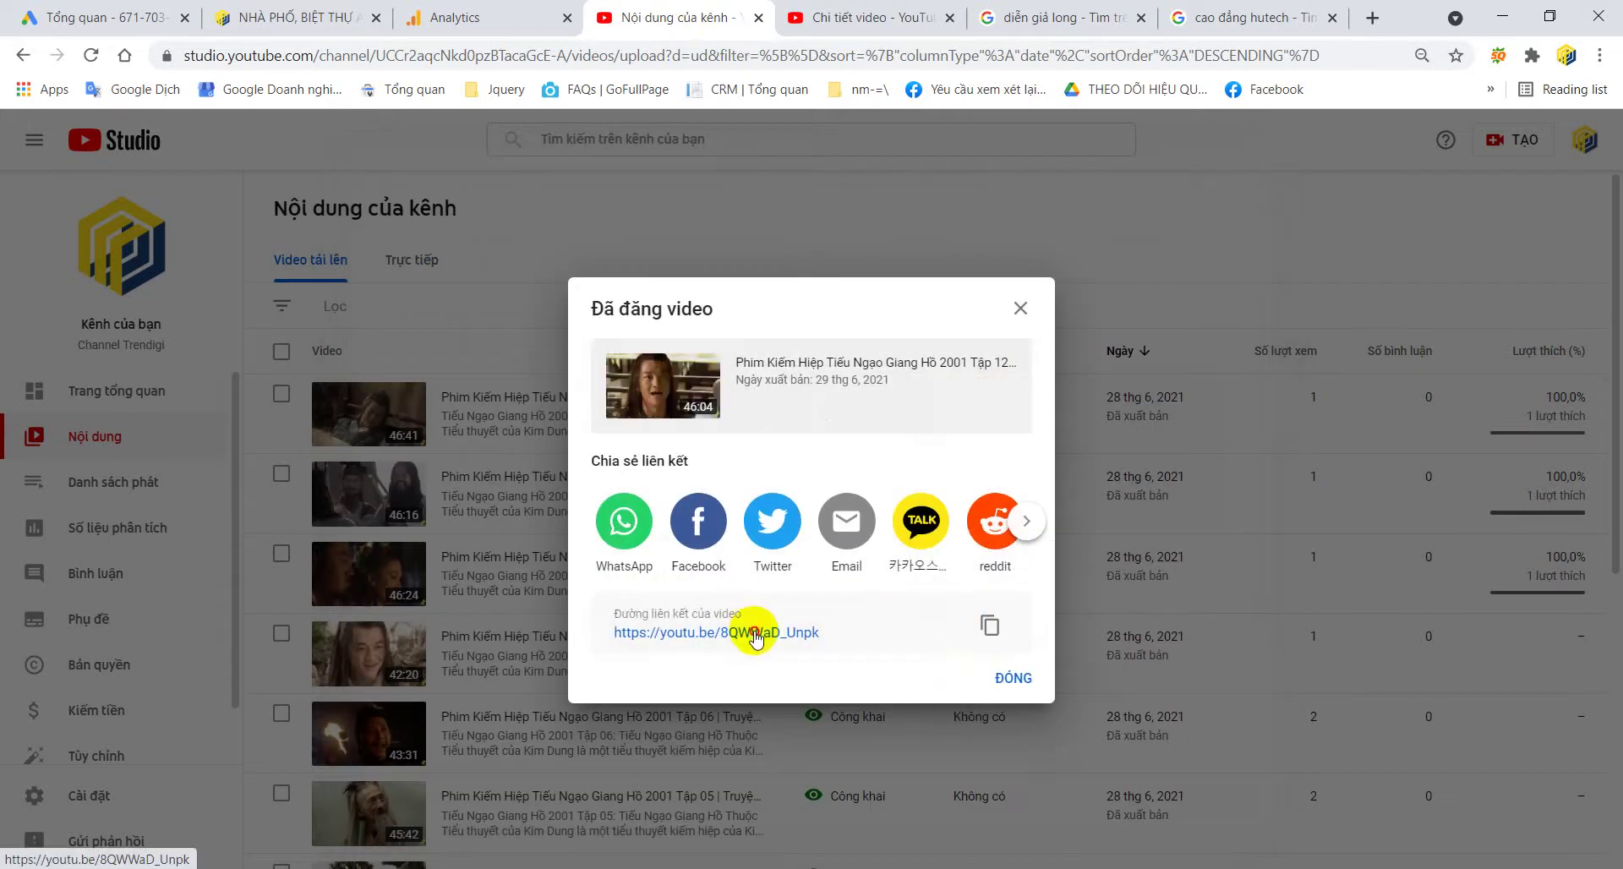
- Open the published Tập 12 video from its share link, pause it at the start and like it
{"action": "left_click", "coordinate": [754, 636]}
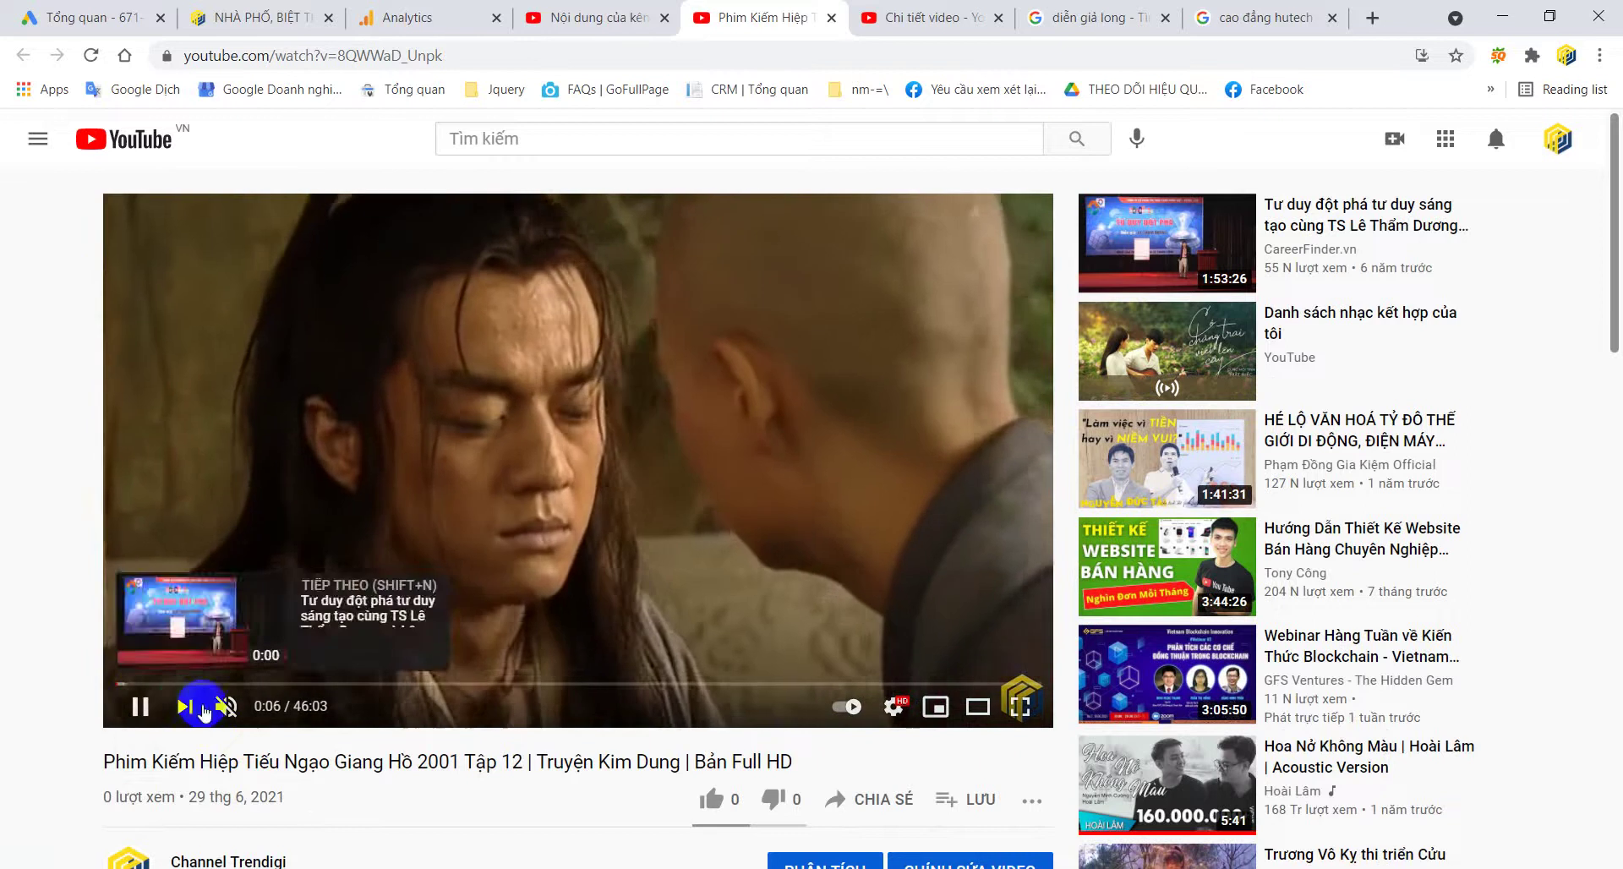
{"action": "left_click", "coordinate": [114, 684]}
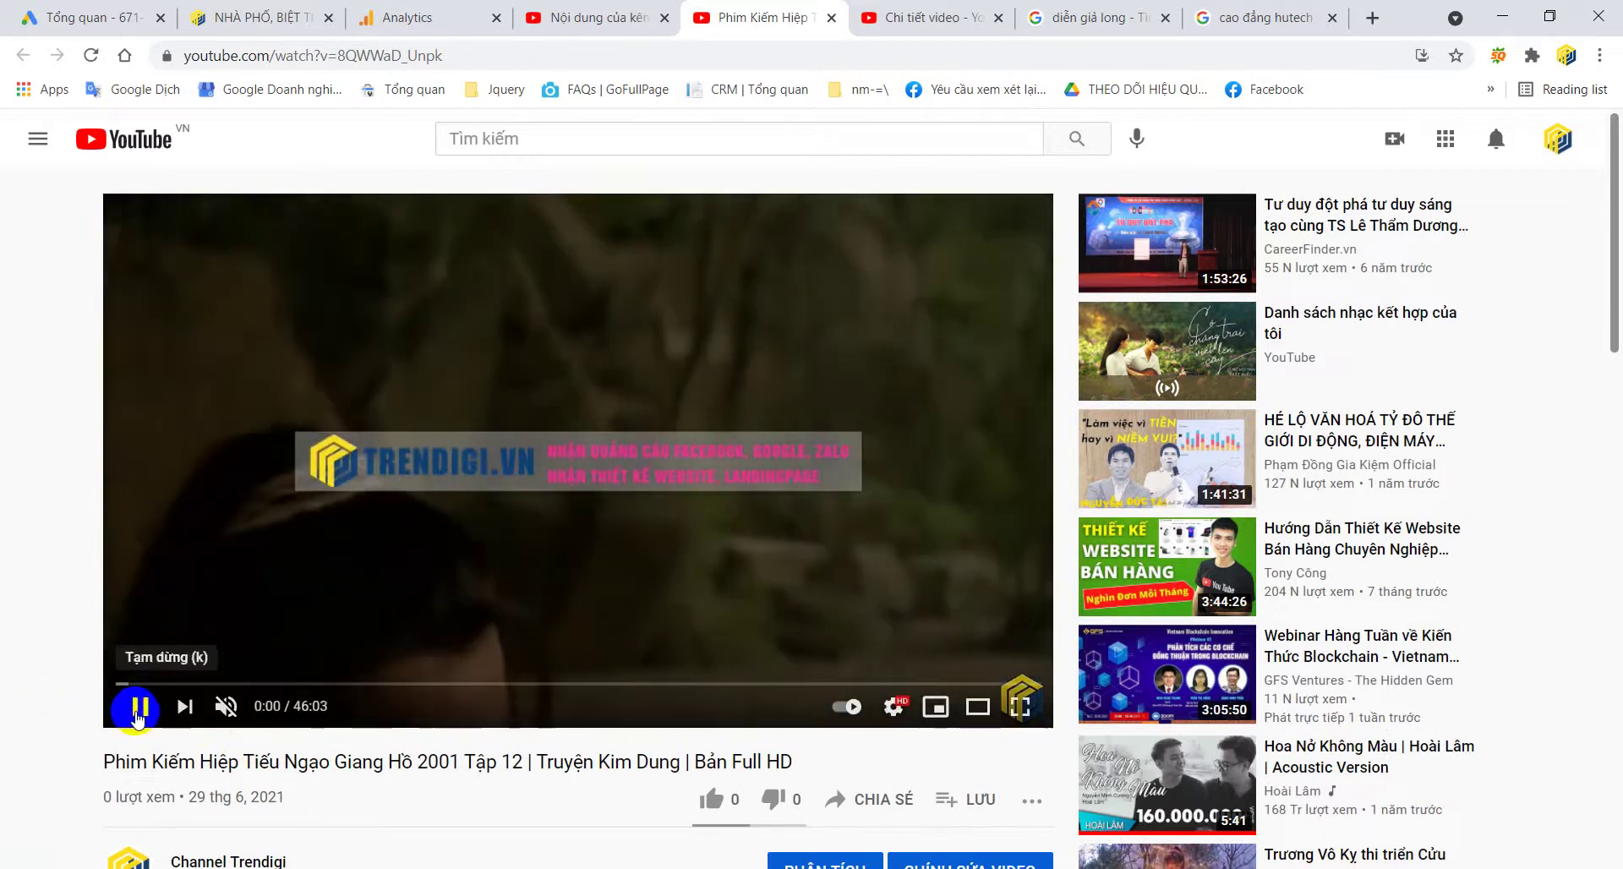
{"action": "left_click", "coordinate": [135, 710]}
{"action": "scroll", "coordinate": [133, 714], "scroll_direction": "down", "scroll_amount": 1}
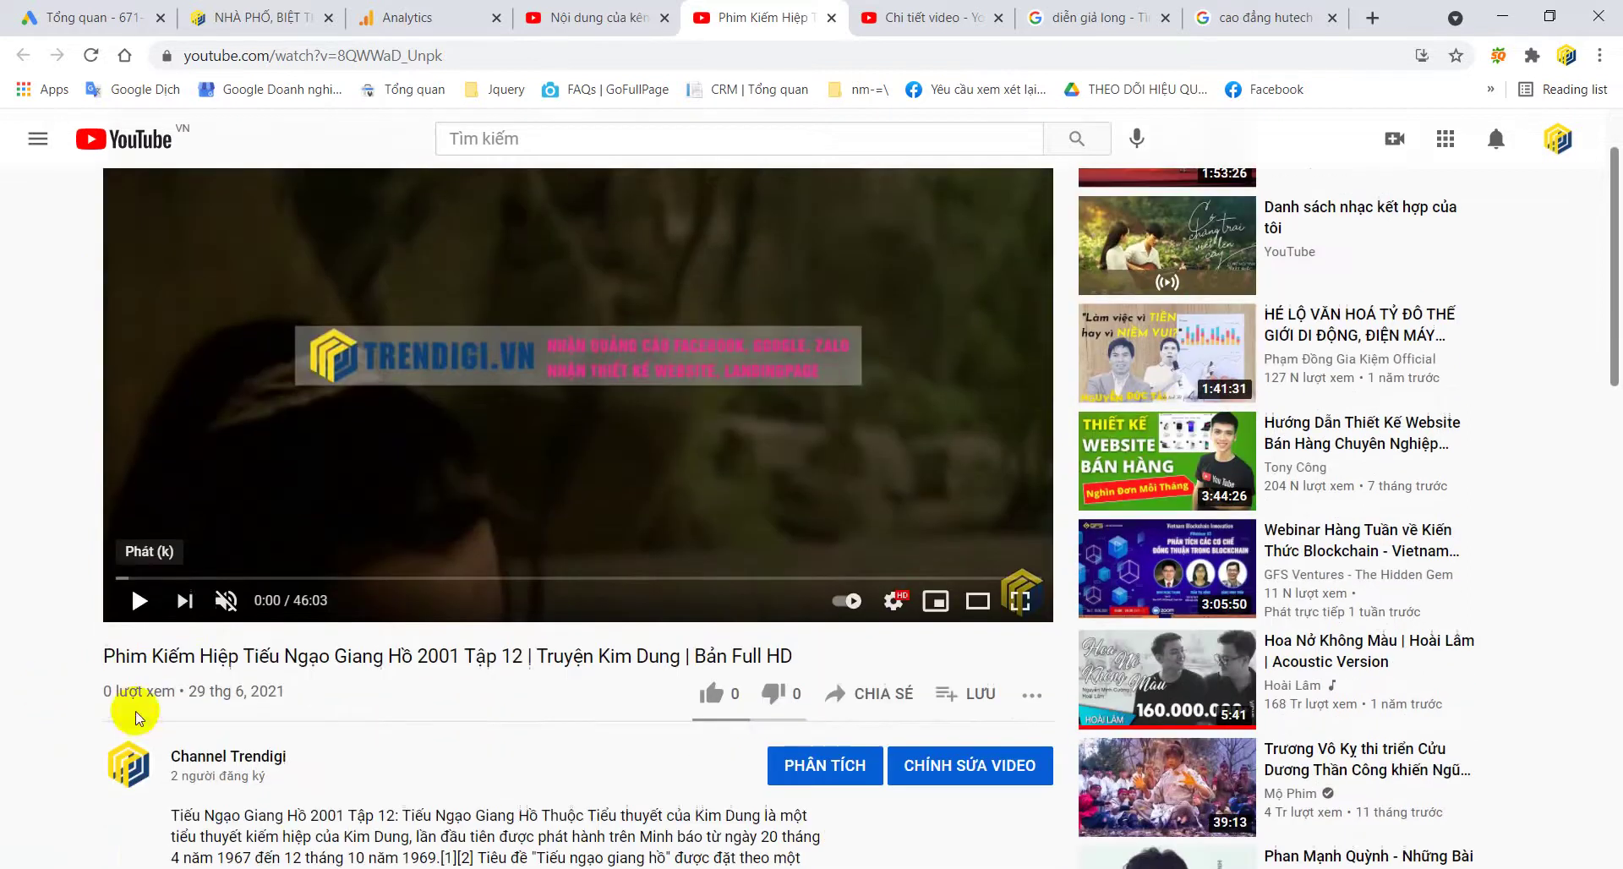
{"action": "left_click", "coordinate": [710, 694]}
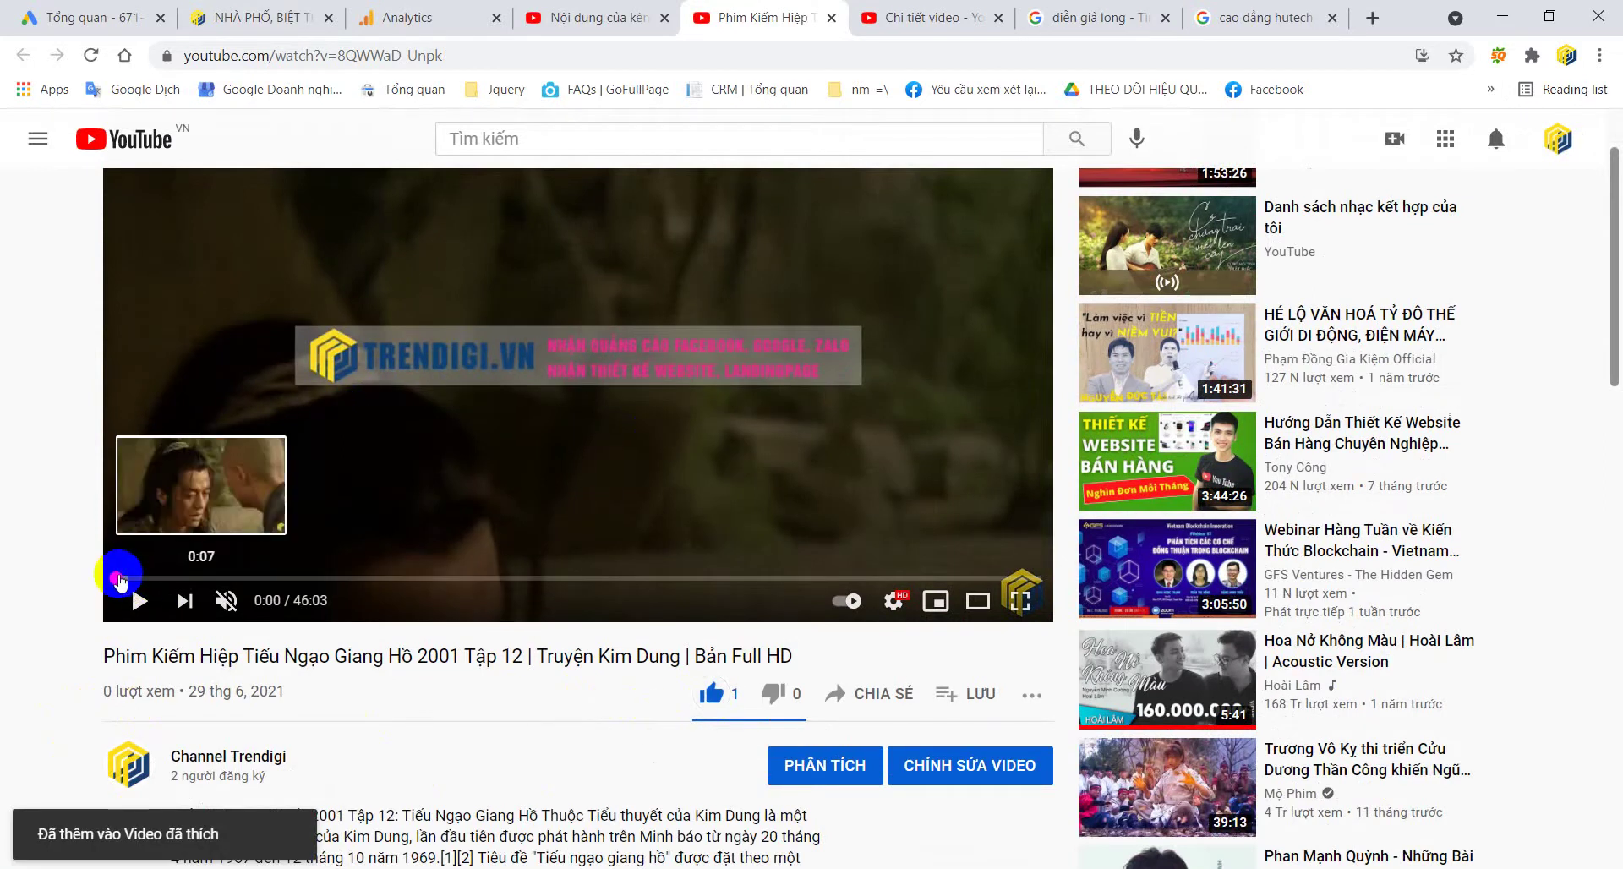
- Skim the Tập 12 video from its opening to the end credits and back to the beginning, trying the sound
{"action": "left_click", "coordinate": [177, 578]}
{"action": "left_click_drag", "start_coordinate": [178, 577], "coordinate": [1037, 583]}
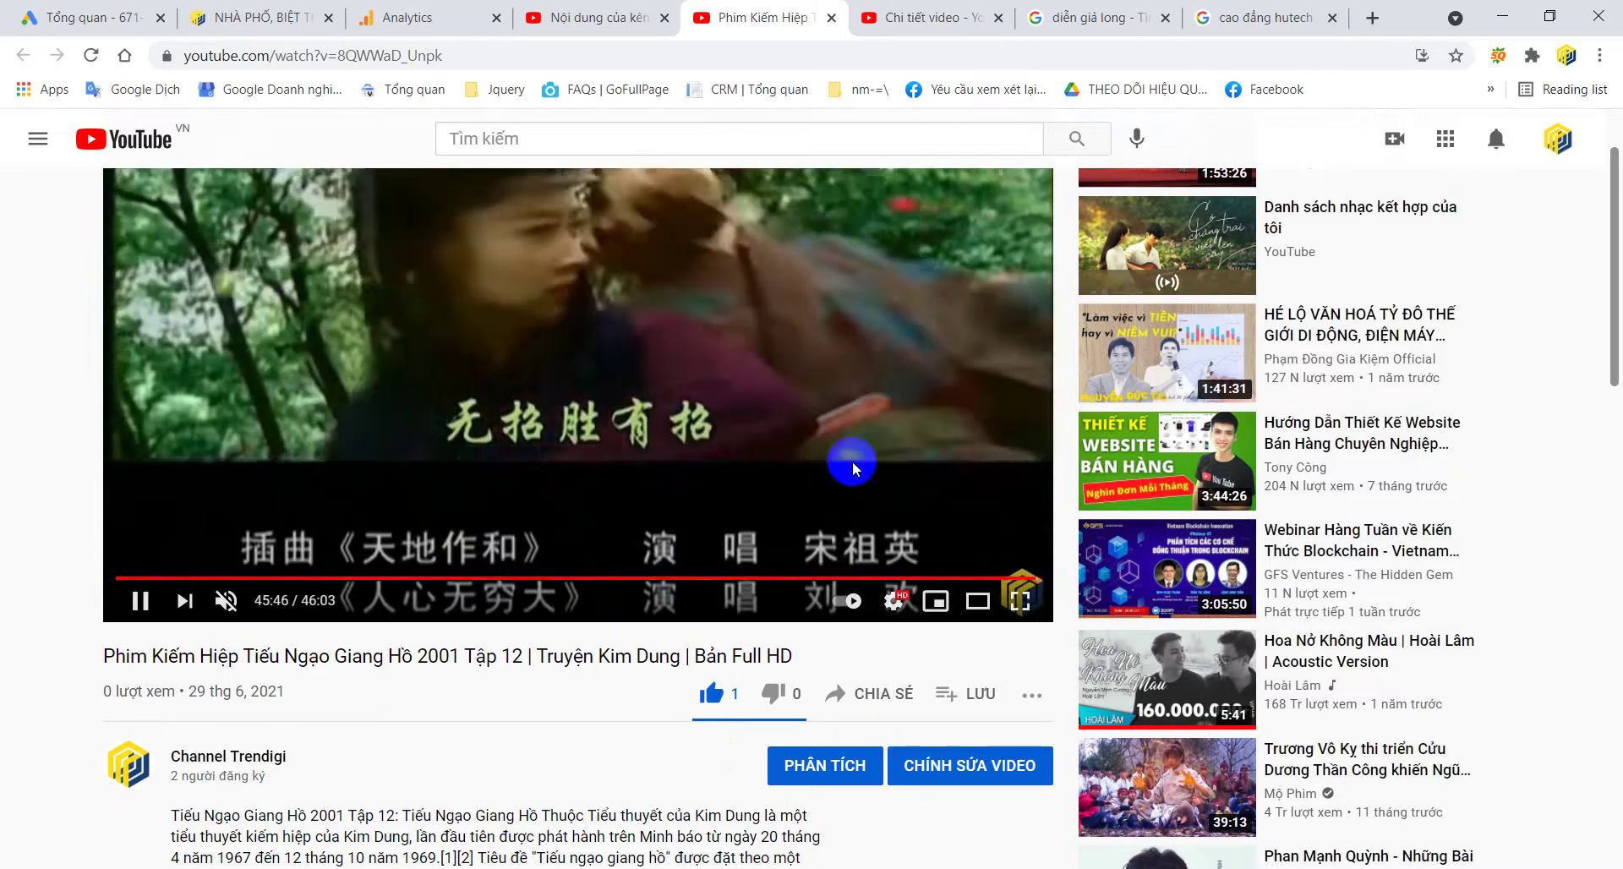
{"action": "left_click_drag", "start_coordinate": [1035, 583], "coordinate": [1033, 584]}
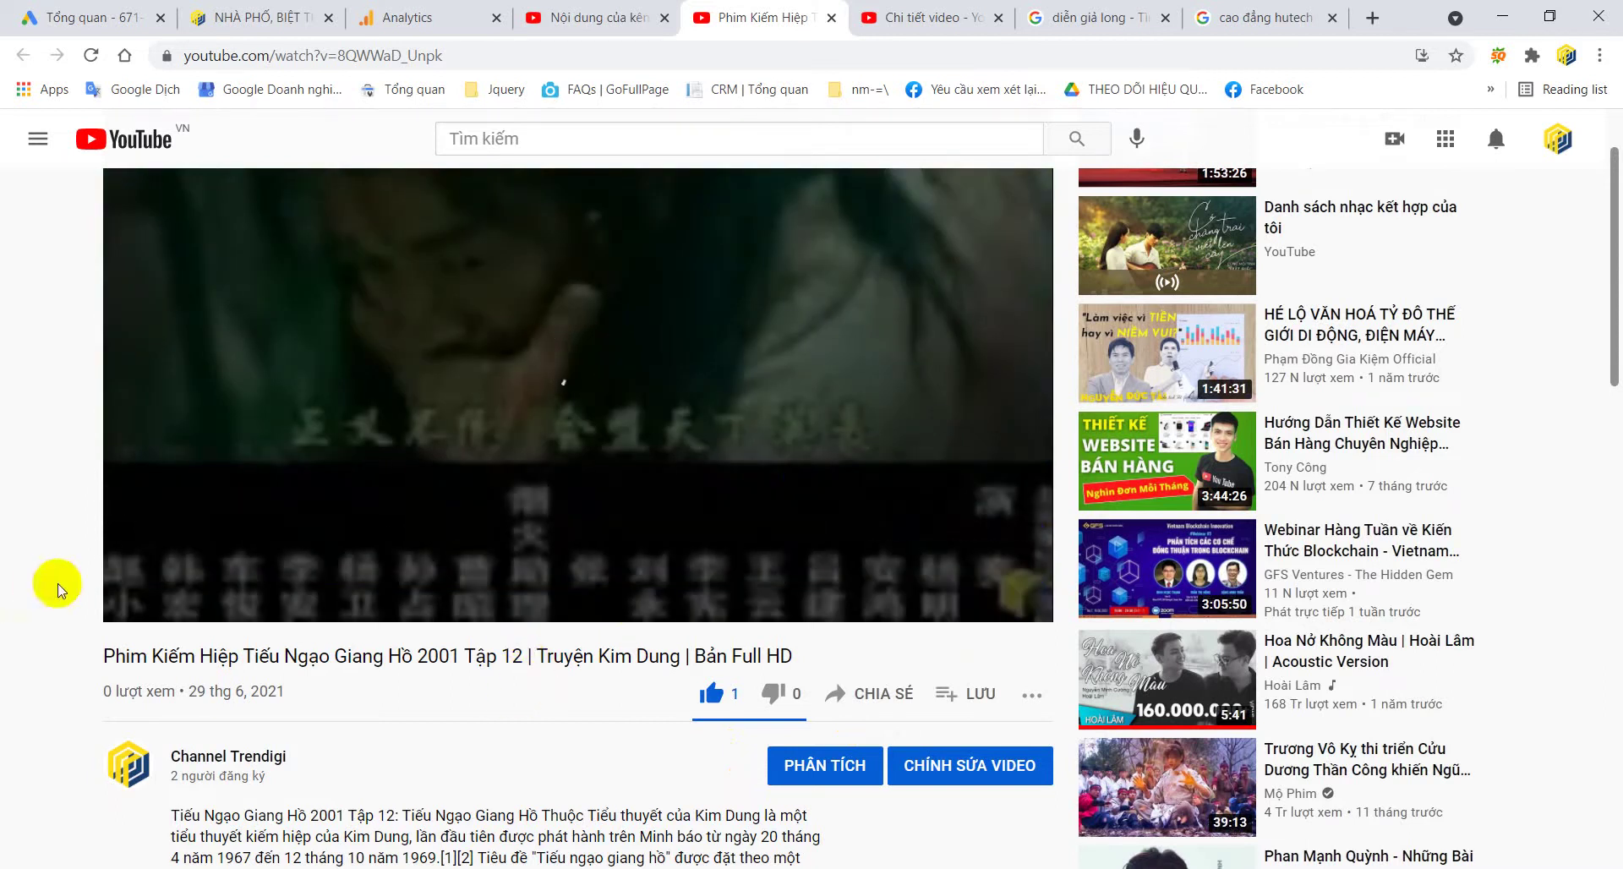
{"action": "left_click", "coordinate": [133, 600]}
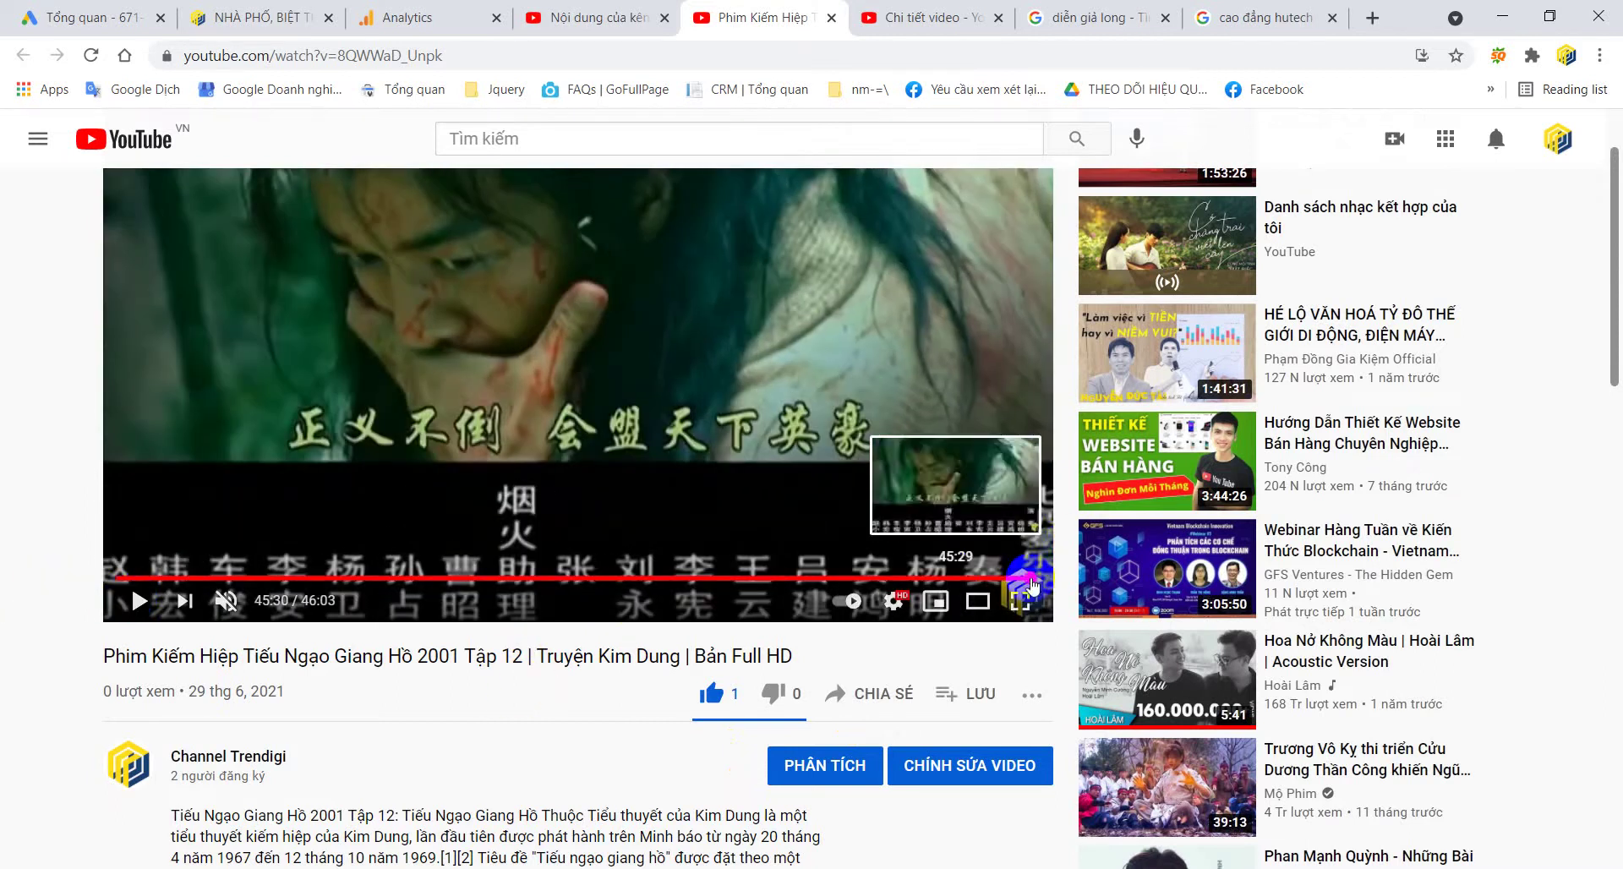
{"action": "left_click_drag", "start_coordinate": [1033, 583], "coordinate": [121, 554]}
{"action": "left_click", "coordinate": [423, 506]}
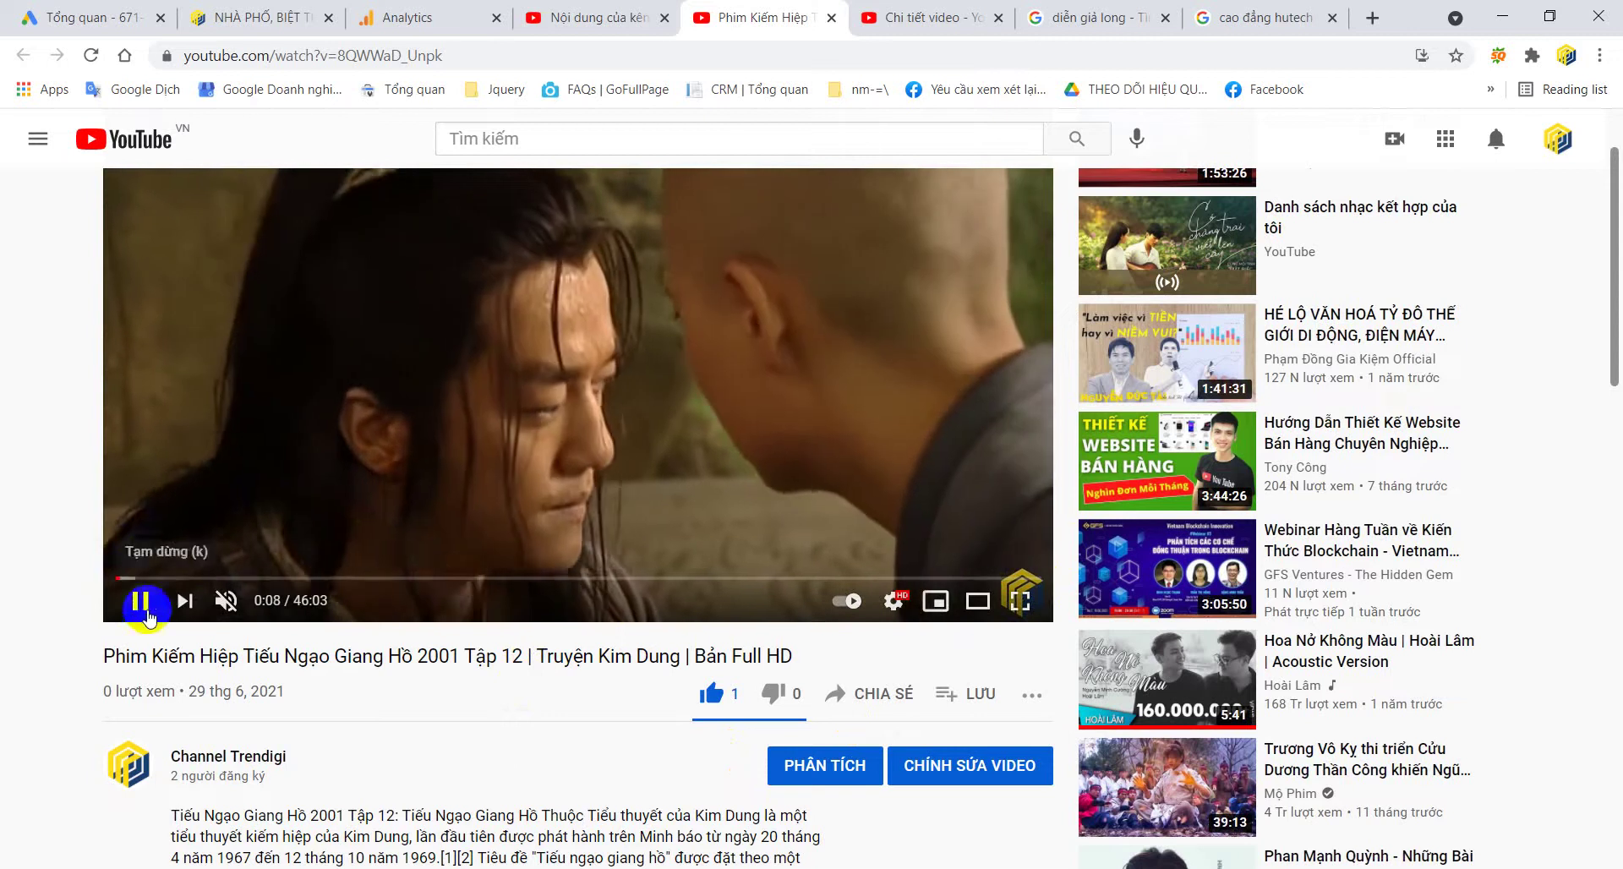
{"action": "left_click", "coordinate": [222, 602]}
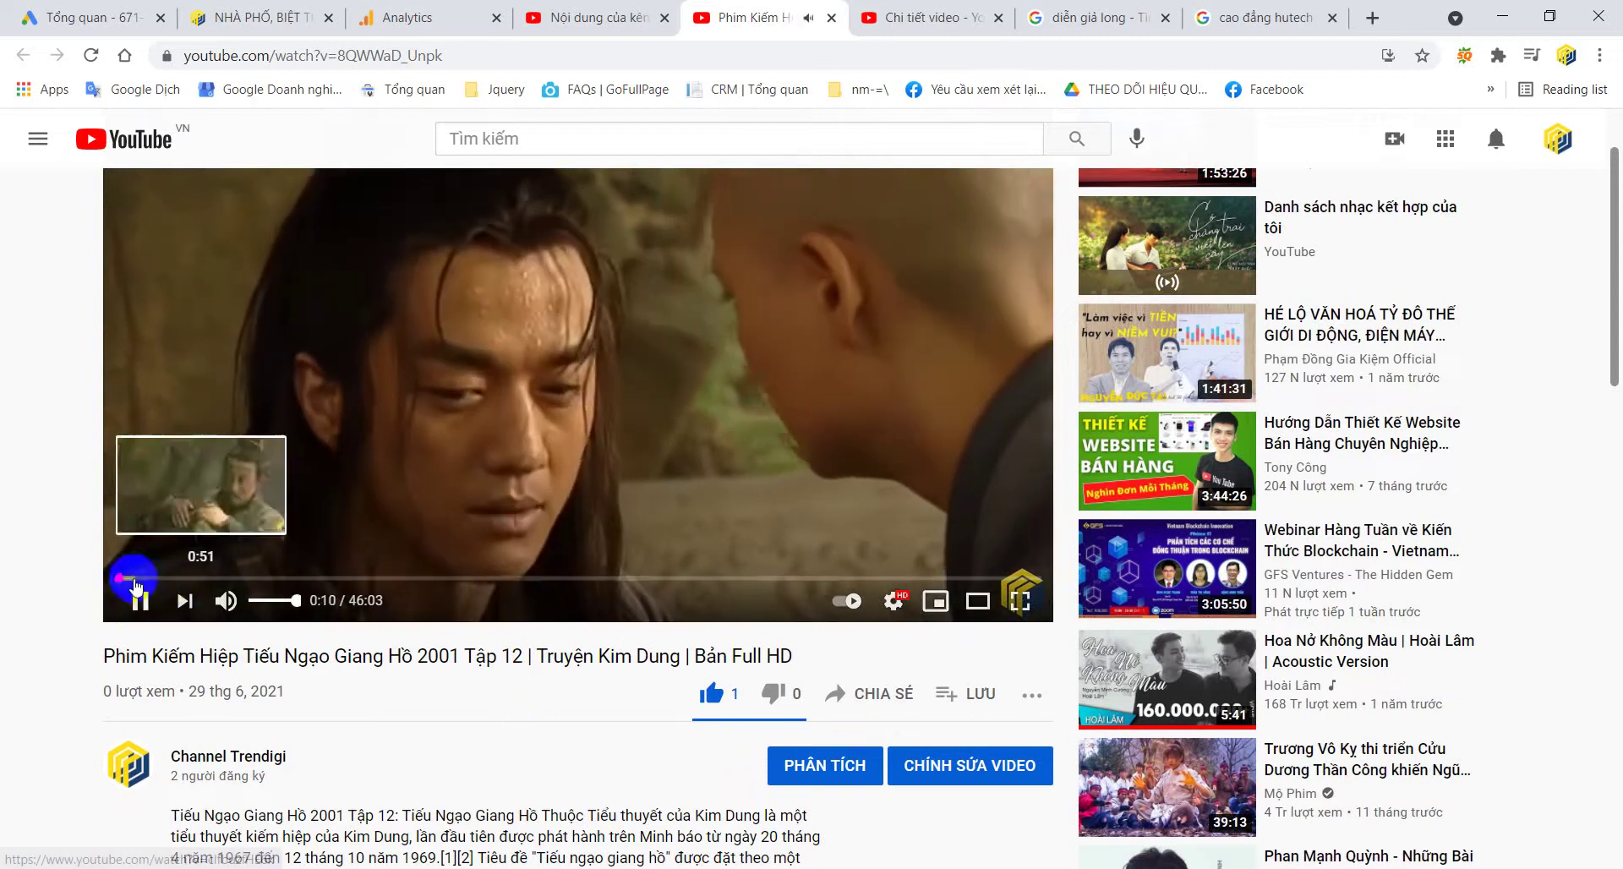
{"action": "left_click", "coordinate": [119, 578]}
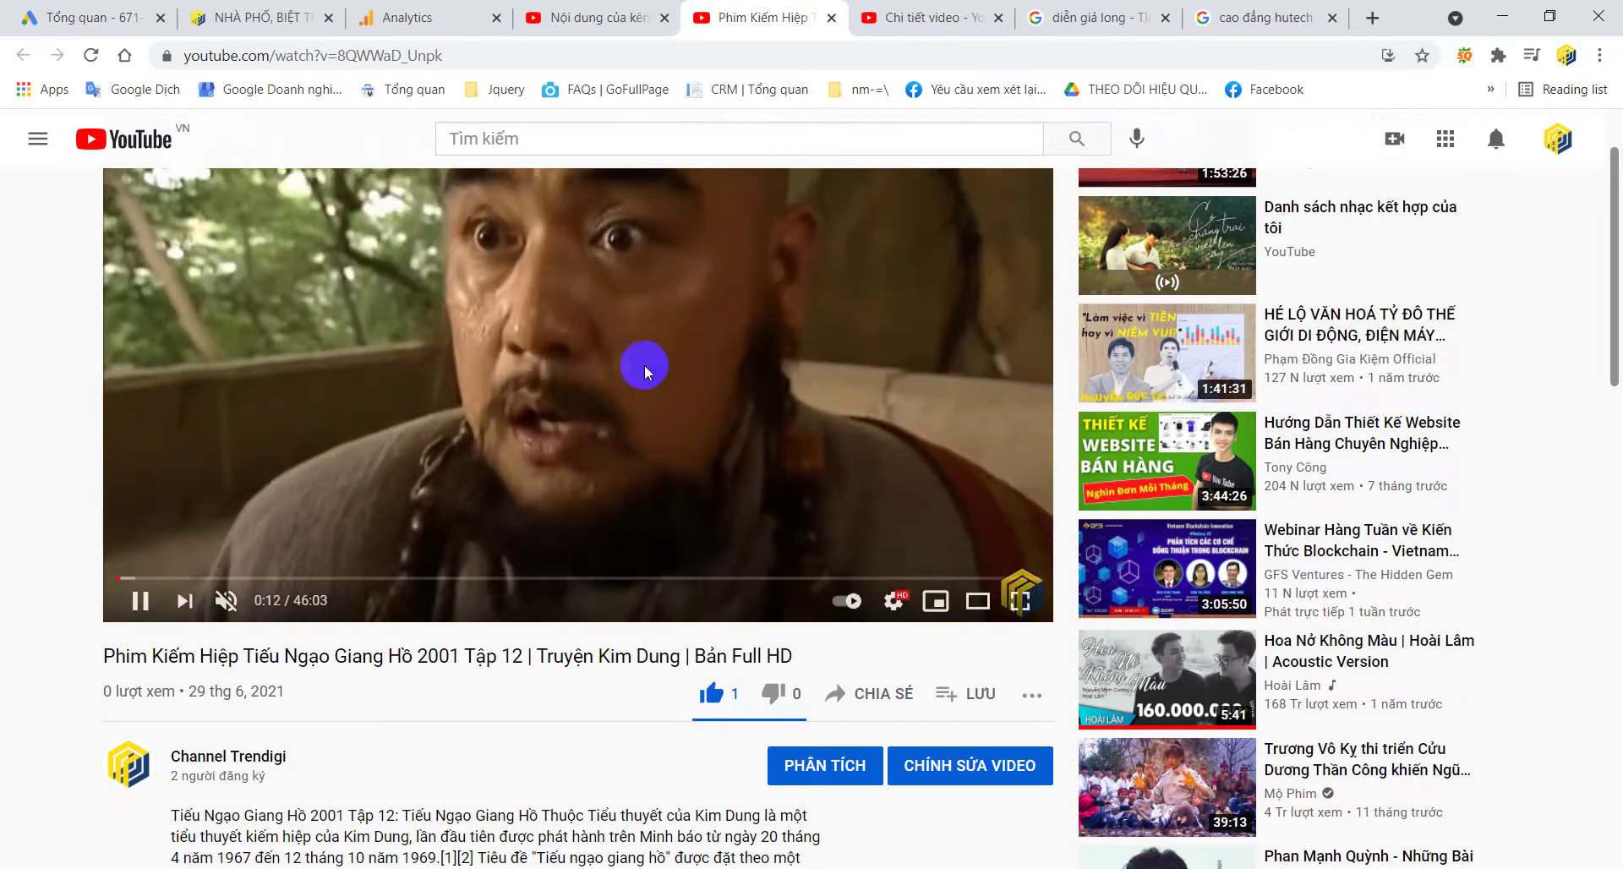
- Go to the Channel Trendigi page, show its playlists and highlight the channel name
{"action": "scroll", "coordinate": [673, 364], "scroll_direction": "up", "scroll_amount": 2}
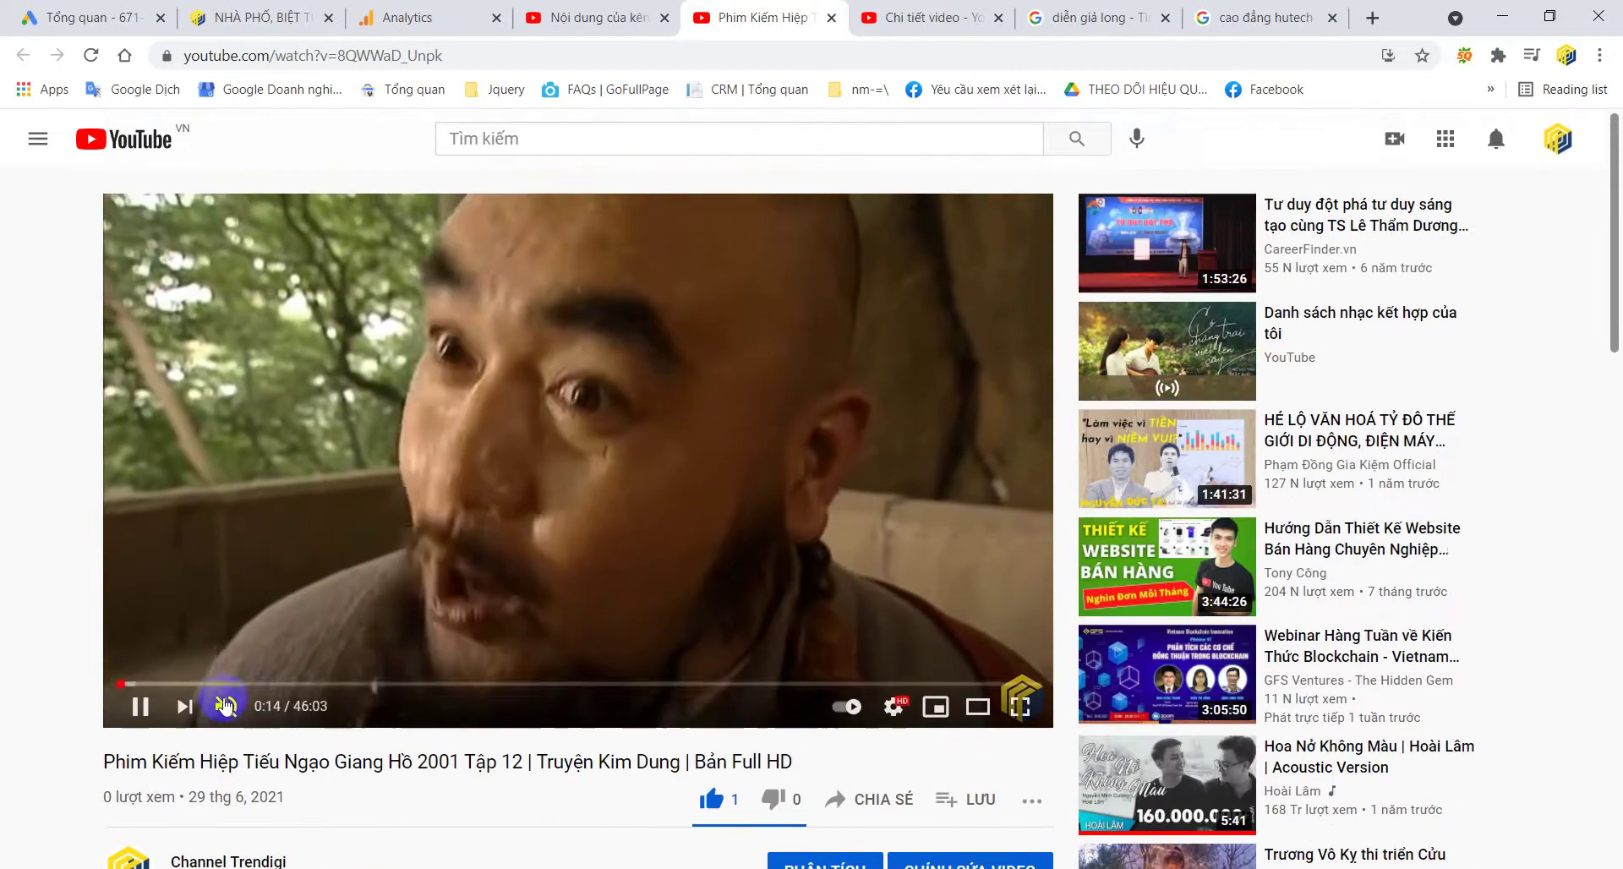
{"action": "scroll", "coordinate": [328, 638], "scroll_direction": "down", "scroll_amount": 3}
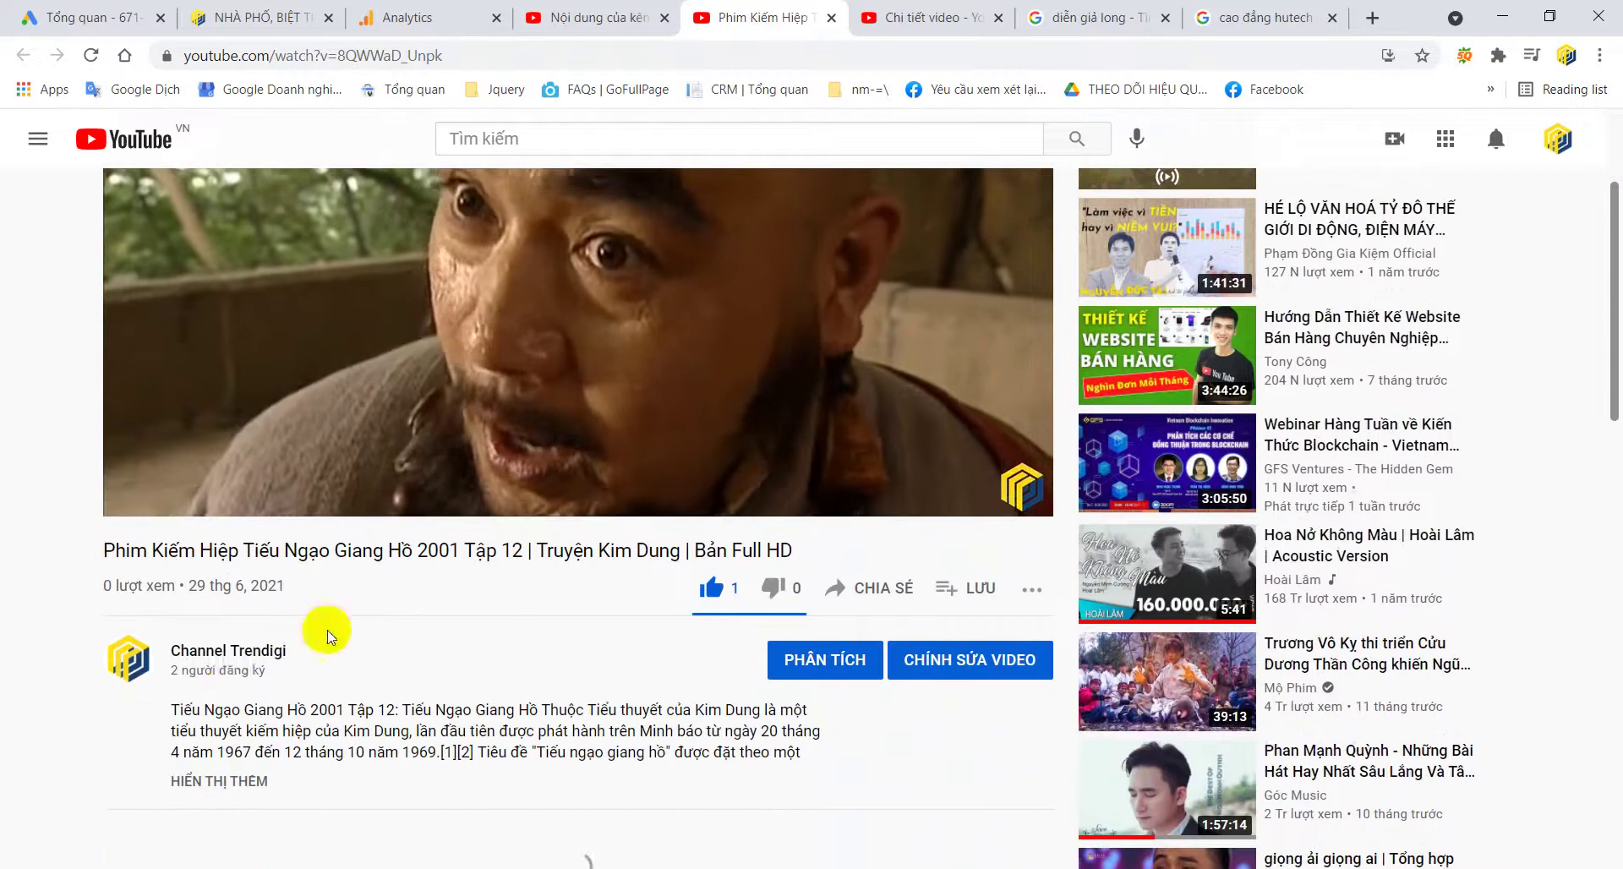
{"action": "left_click", "coordinate": [227, 652]}
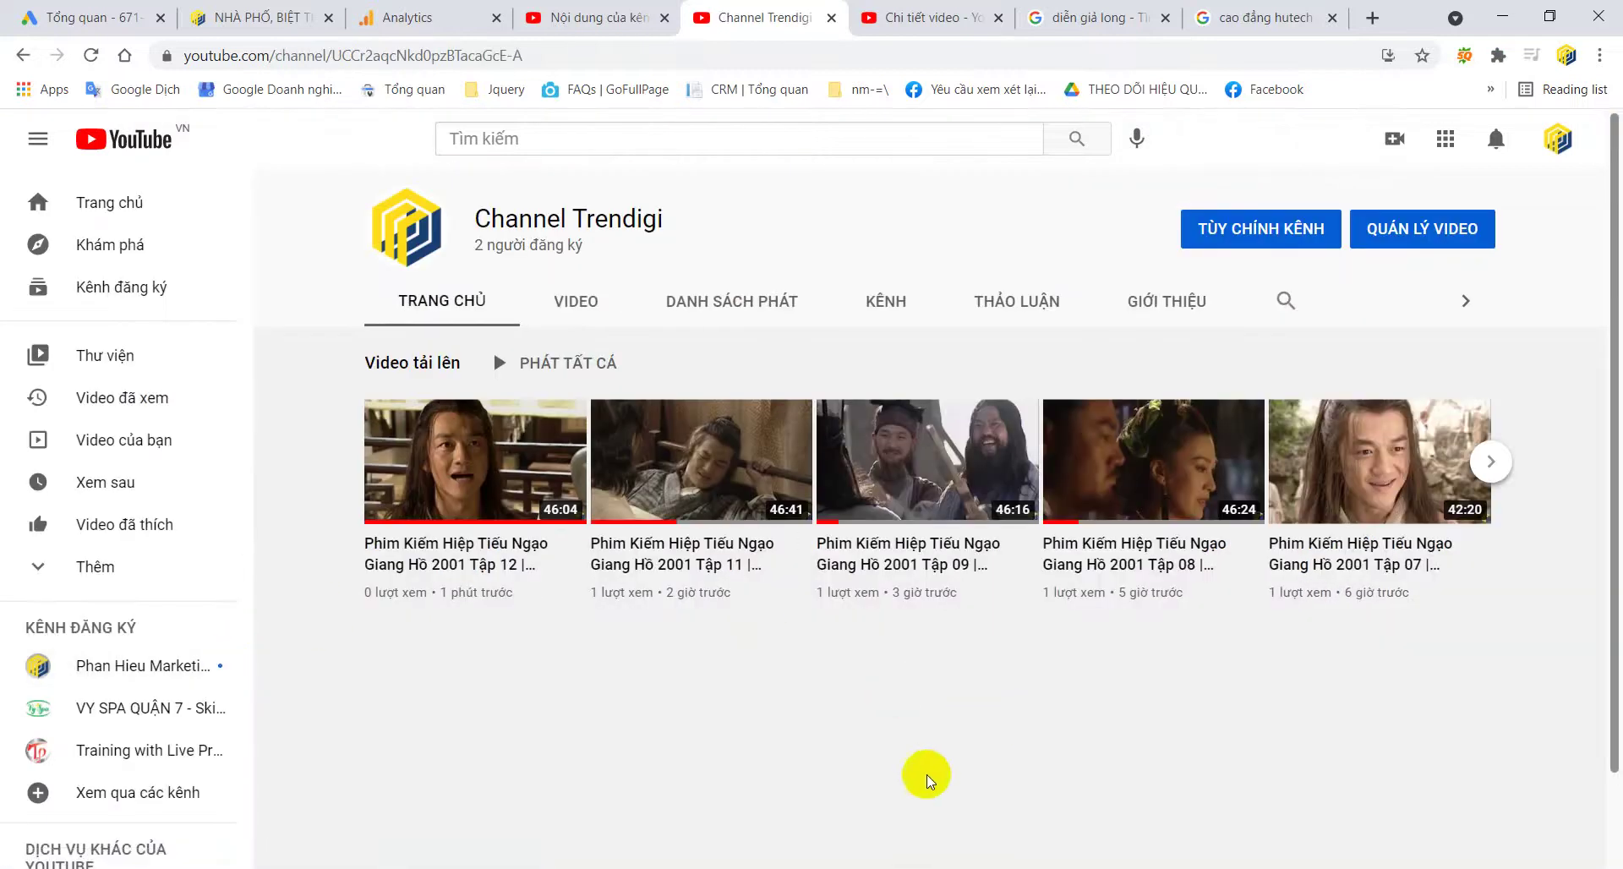
{"action": "left_click", "coordinate": [689, 306]}
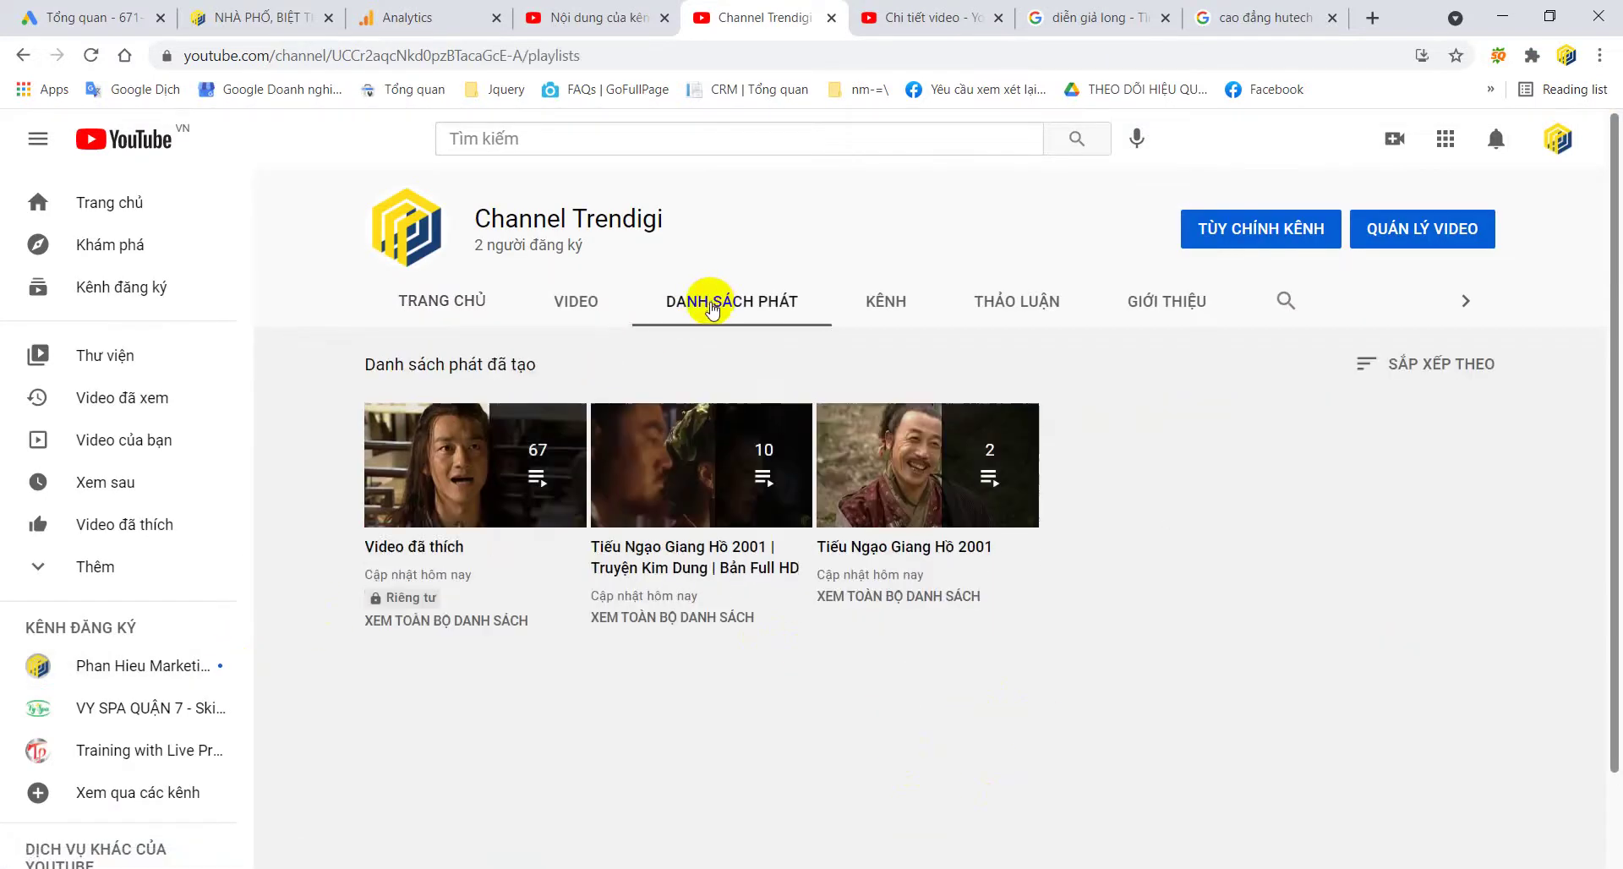
{"action": "triple_click", "coordinate": [626, 219]}
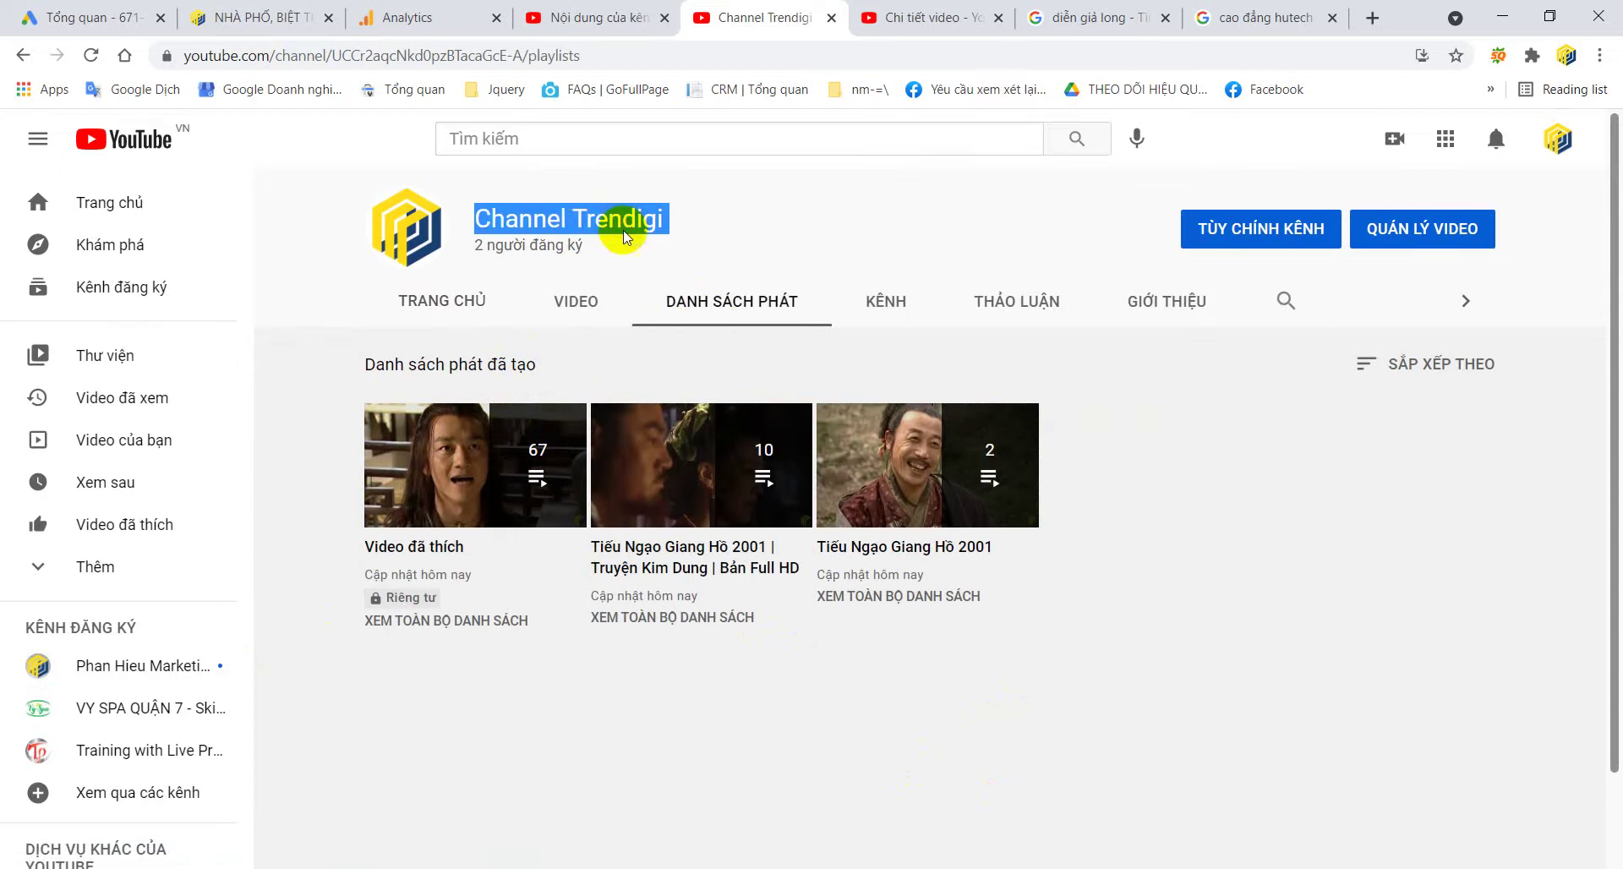
{"action": "left_click", "coordinate": [744, 221]}
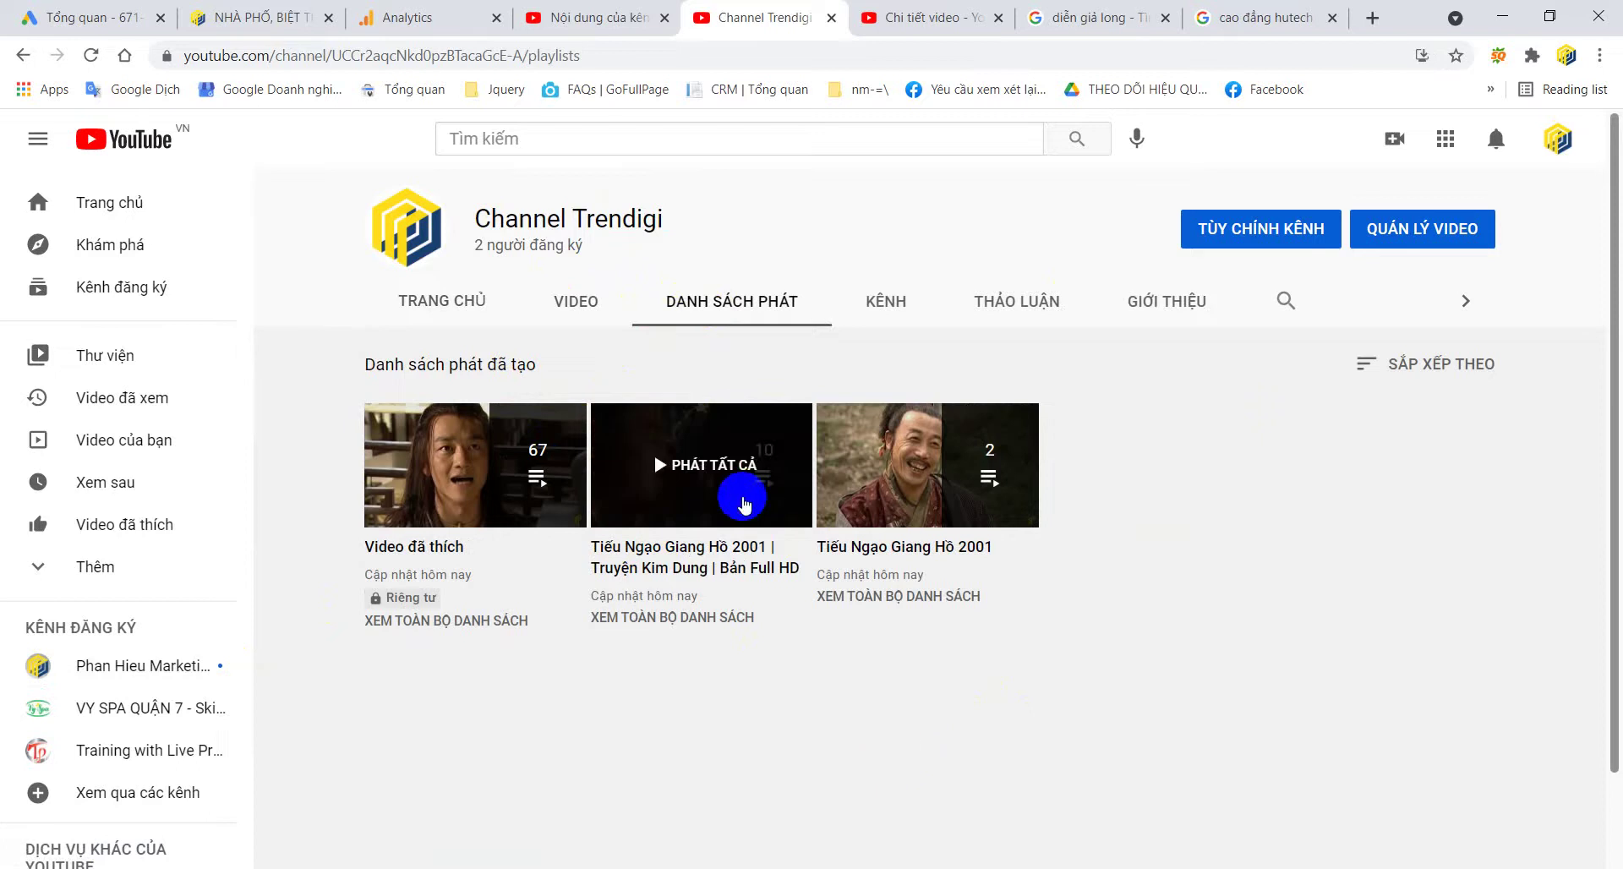
- Play the "Tiếu Ngạo Giang Hồ 2001 | Truyện Kim Dung" playlist, choose Tập 11 and rewind it to the beginning
{"action": "left_click", "coordinate": [701, 482]}
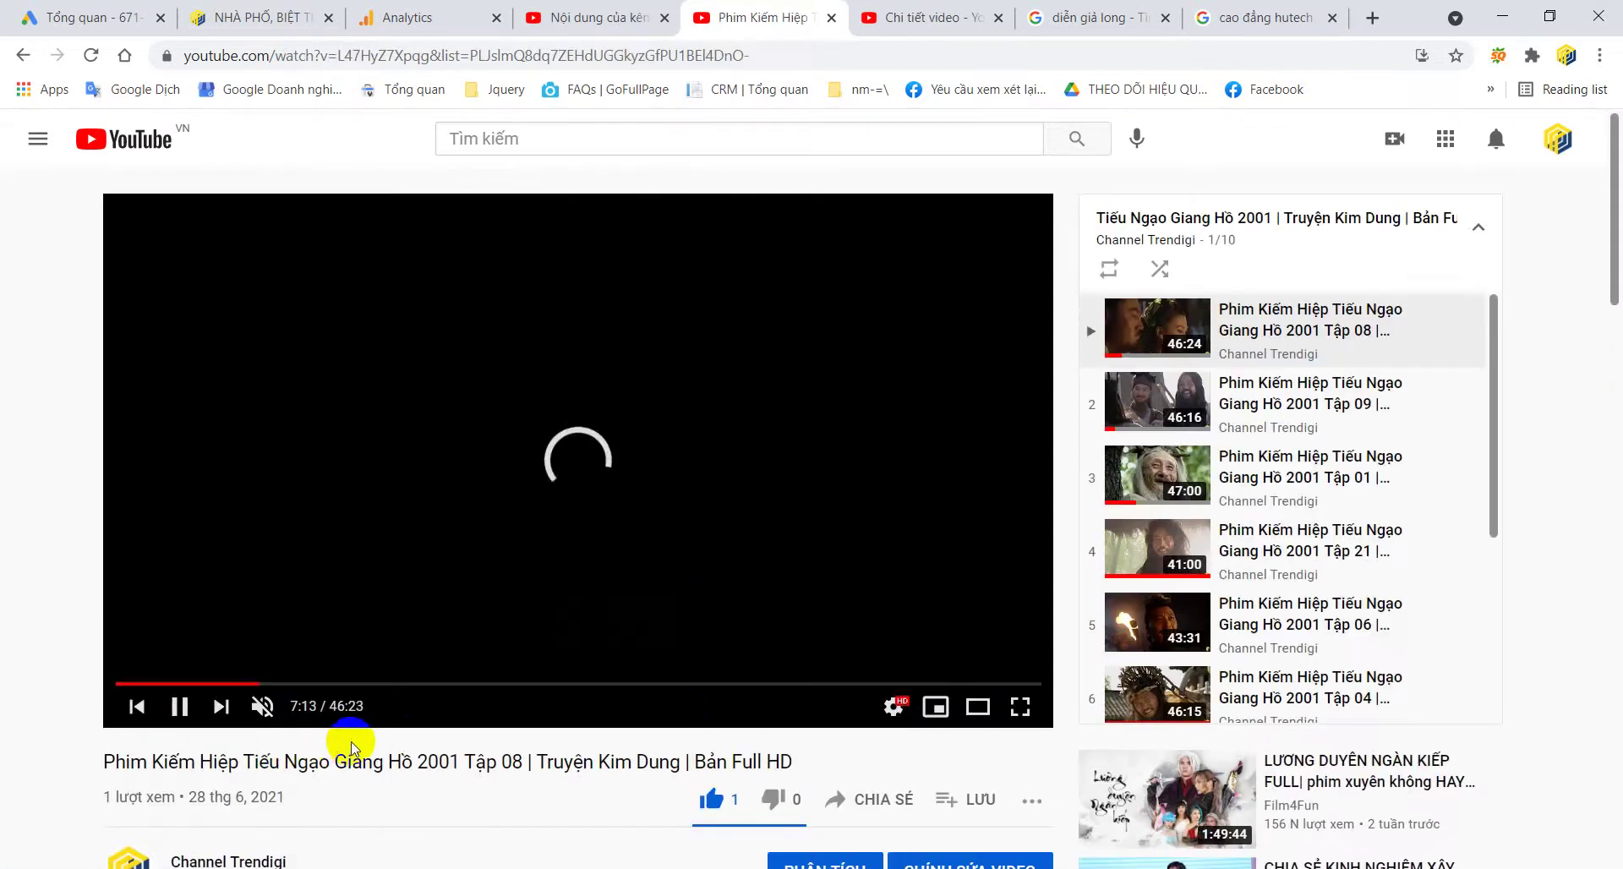
{"action": "scroll", "coordinate": [1301, 592], "scroll_direction": "down", "scroll_amount": 4}
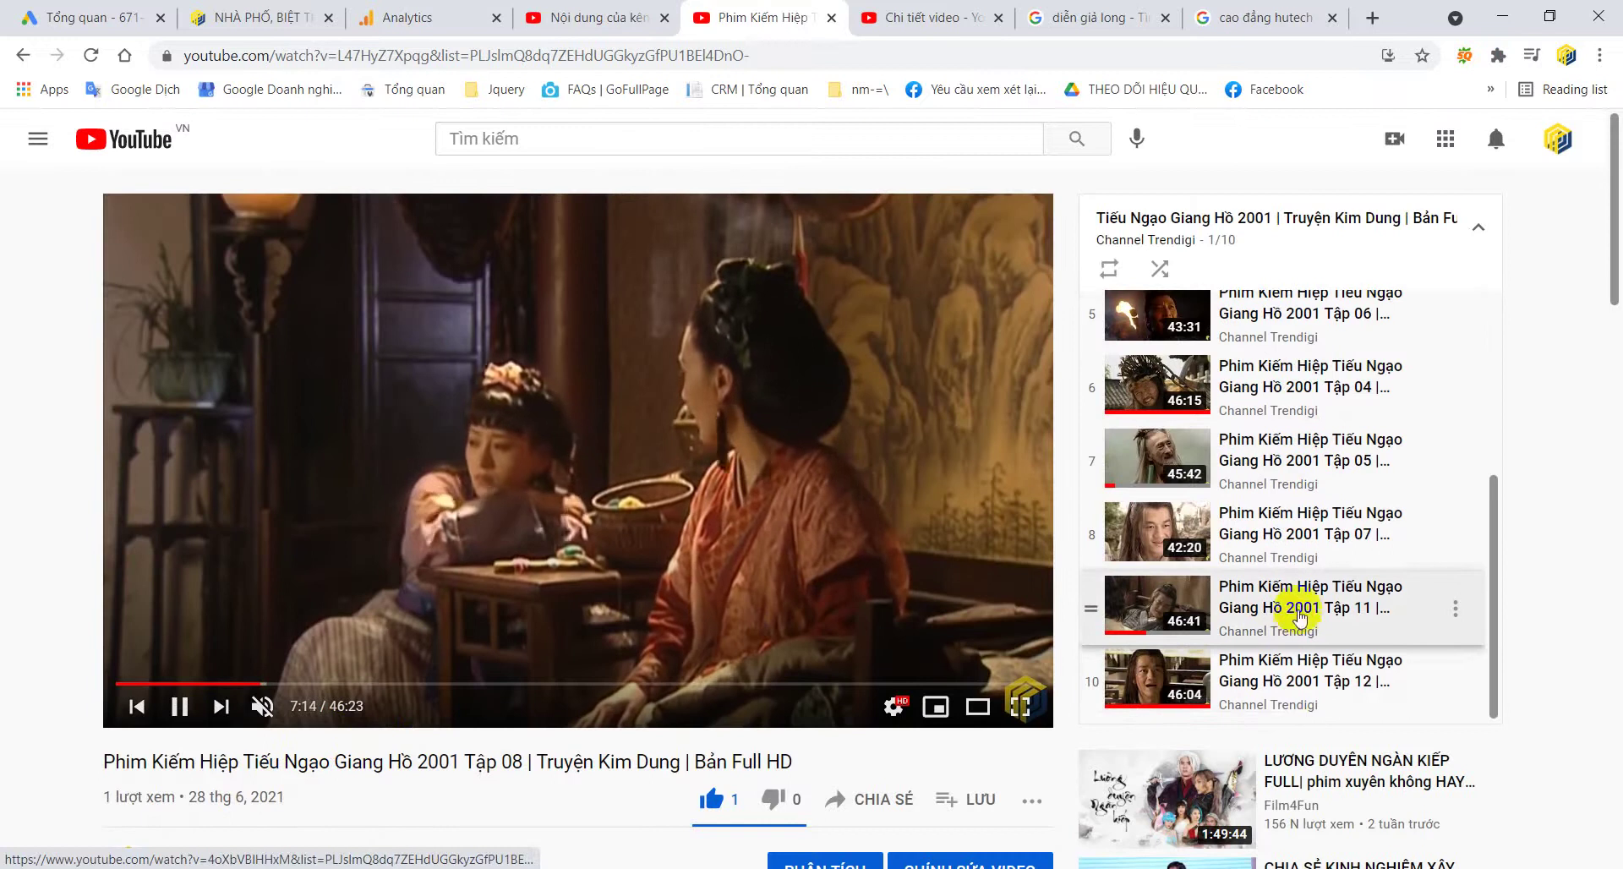
{"action": "left_click", "coordinate": [1302, 613]}
{"action": "left_click", "coordinate": [469, 684]}
{"action": "left_click_drag", "start_coordinate": [472, 691], "coordinate": [110, 688]}
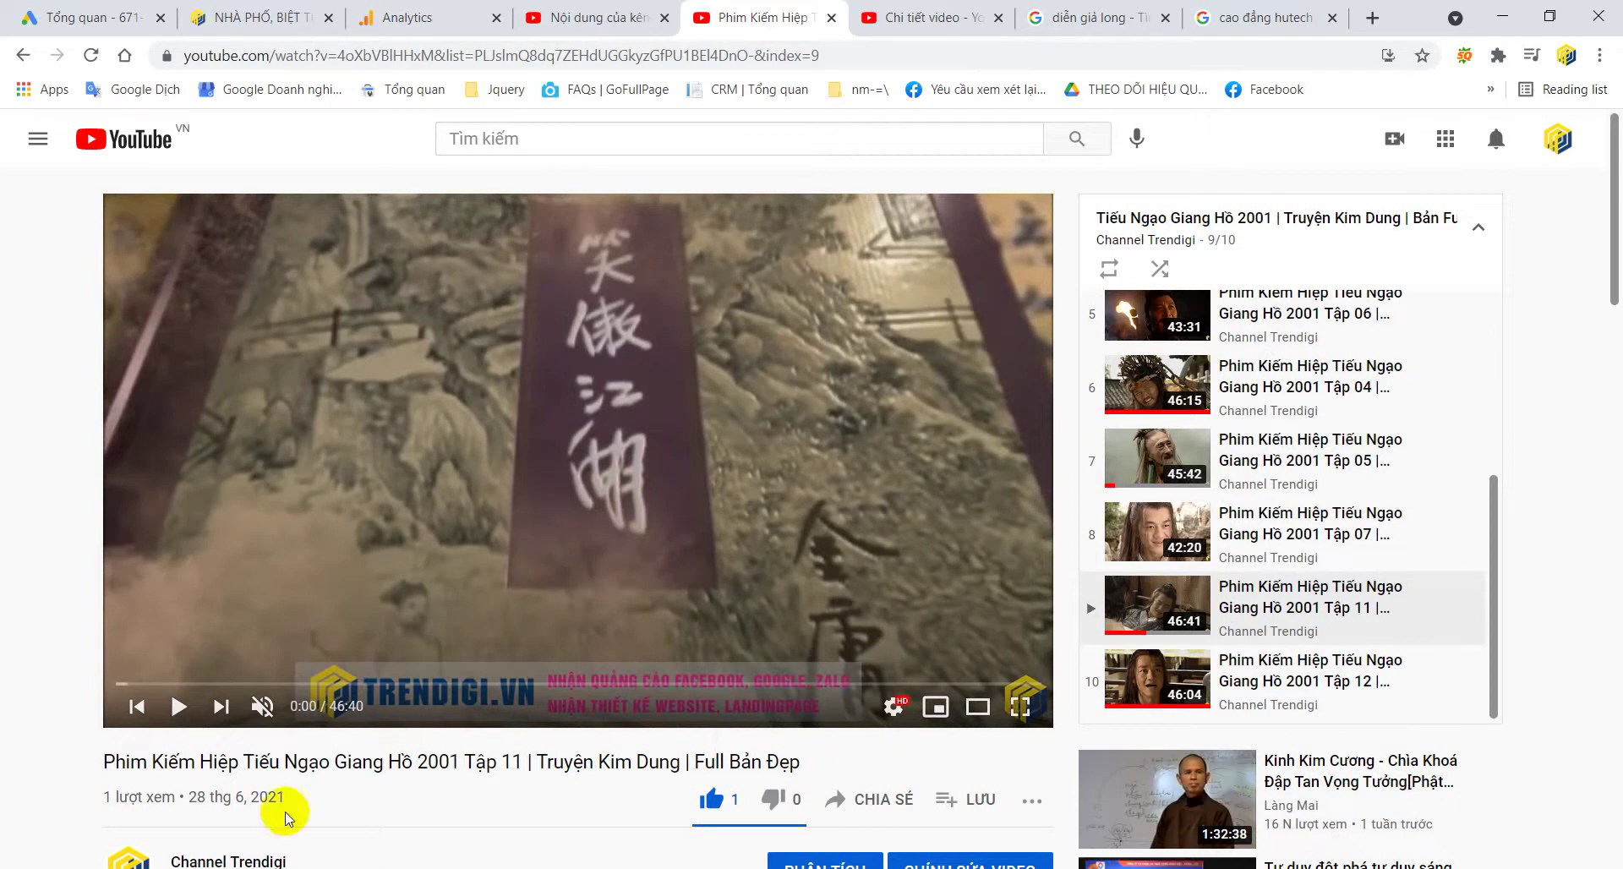
- Look through the Analytics traffic report and the Aqua City landing page, and return to the Google Ads campaign overview
{"action": "left_click", "coordinate": [401, 17]}
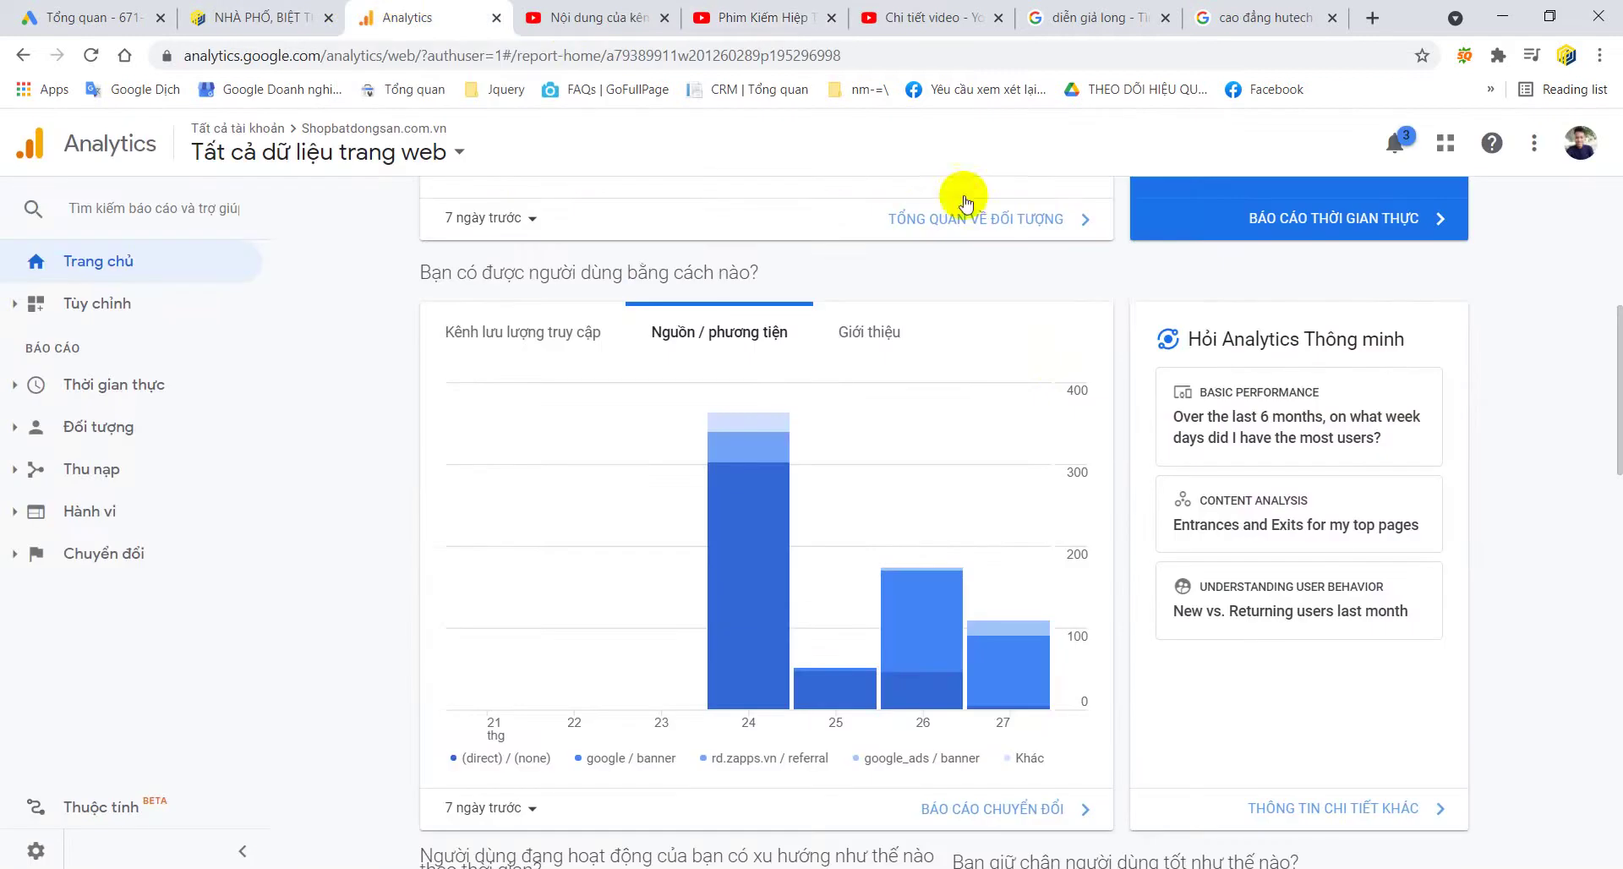
{"action": "left_click", "coordinate": [241, 9]}
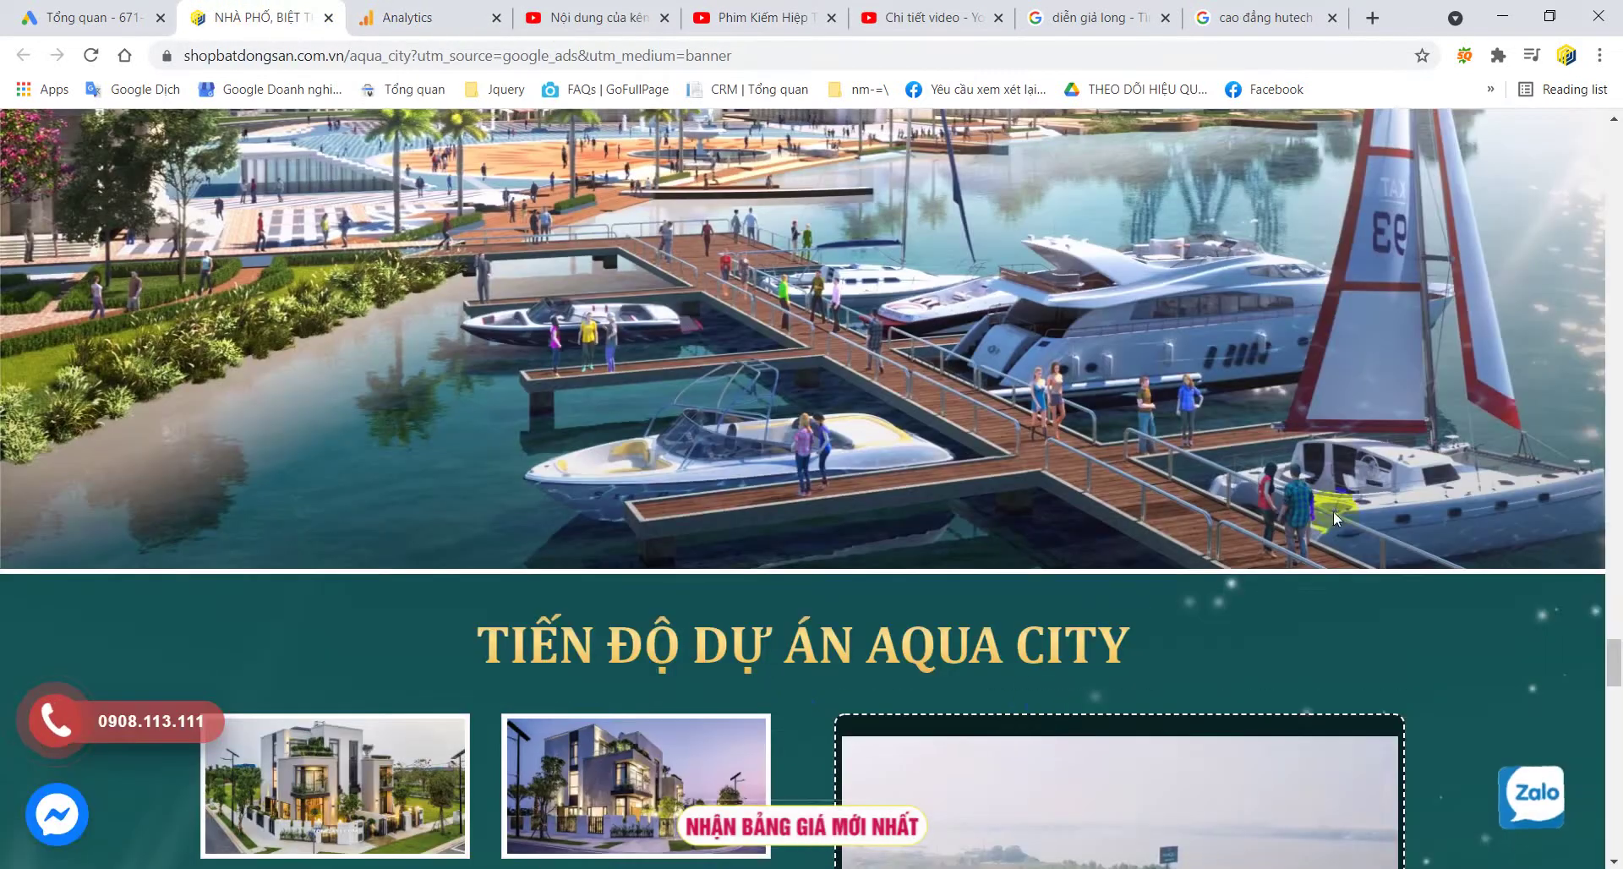
{"action": "left_click", "coordinate": [75, 32]}
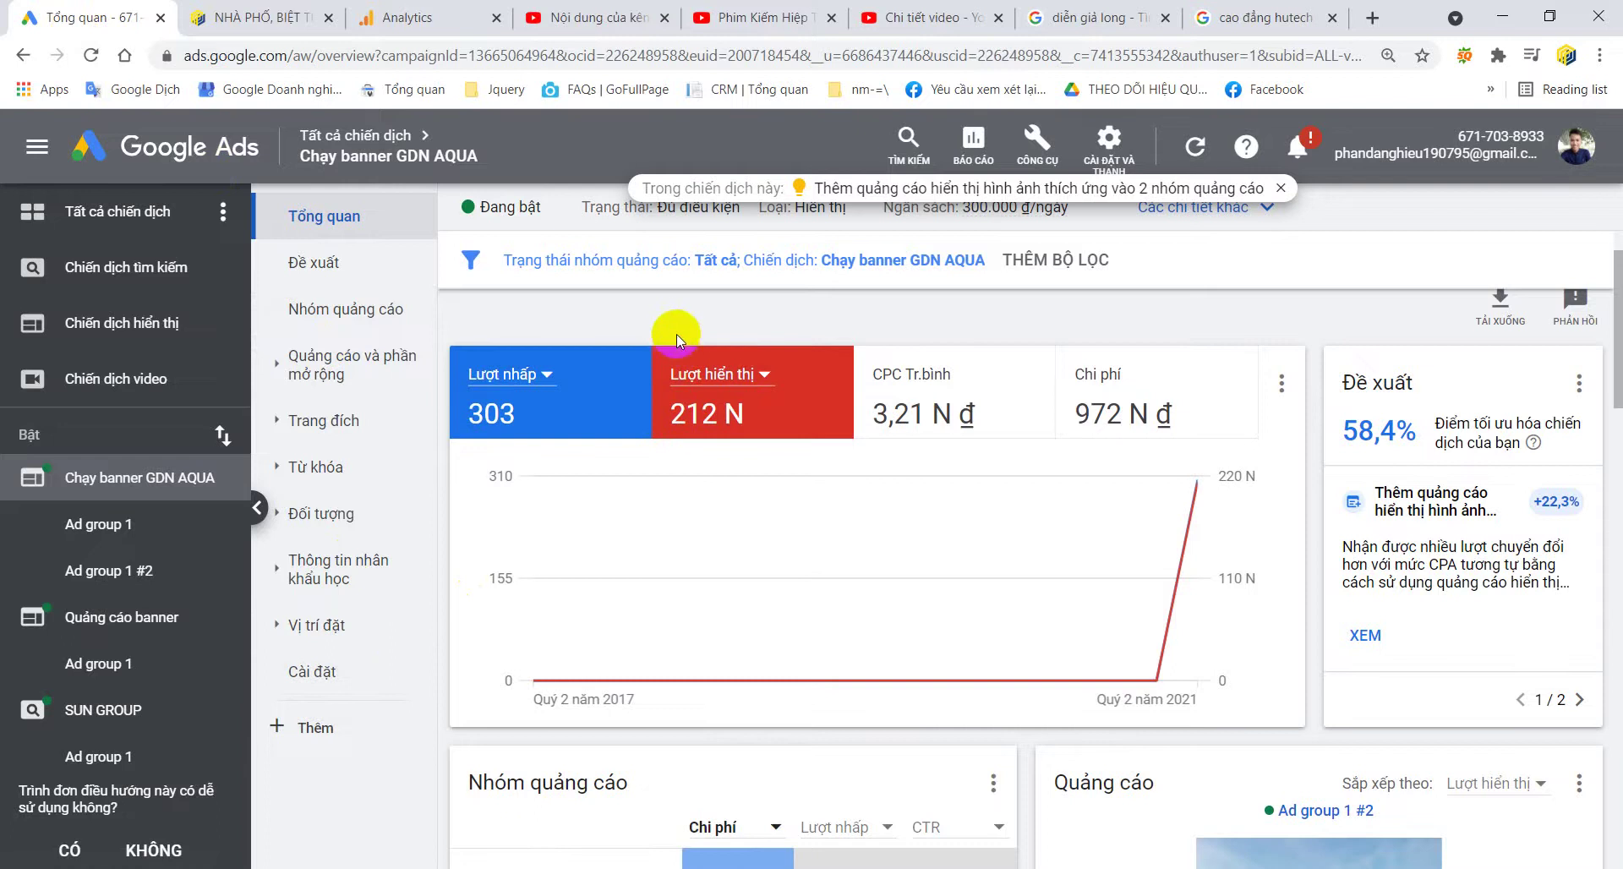
- Return to the marketing channel's YouTube page in the other browser window
{"action": "mouse_move", "coordinate": [285, 868]}
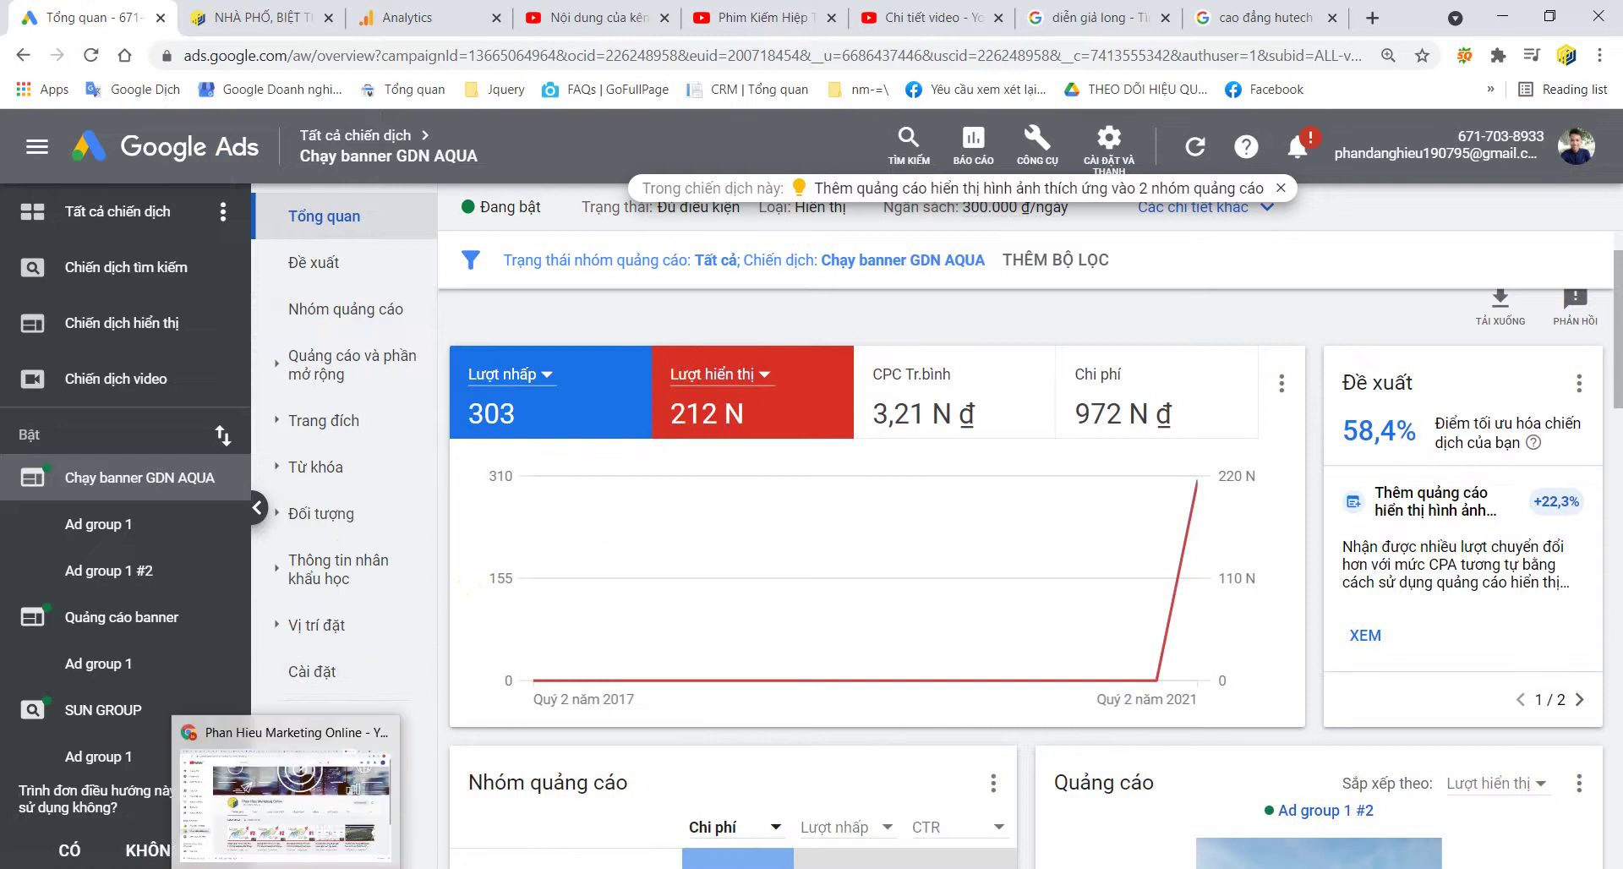
{"action": "left_click", "coordinate": [325, 840]}
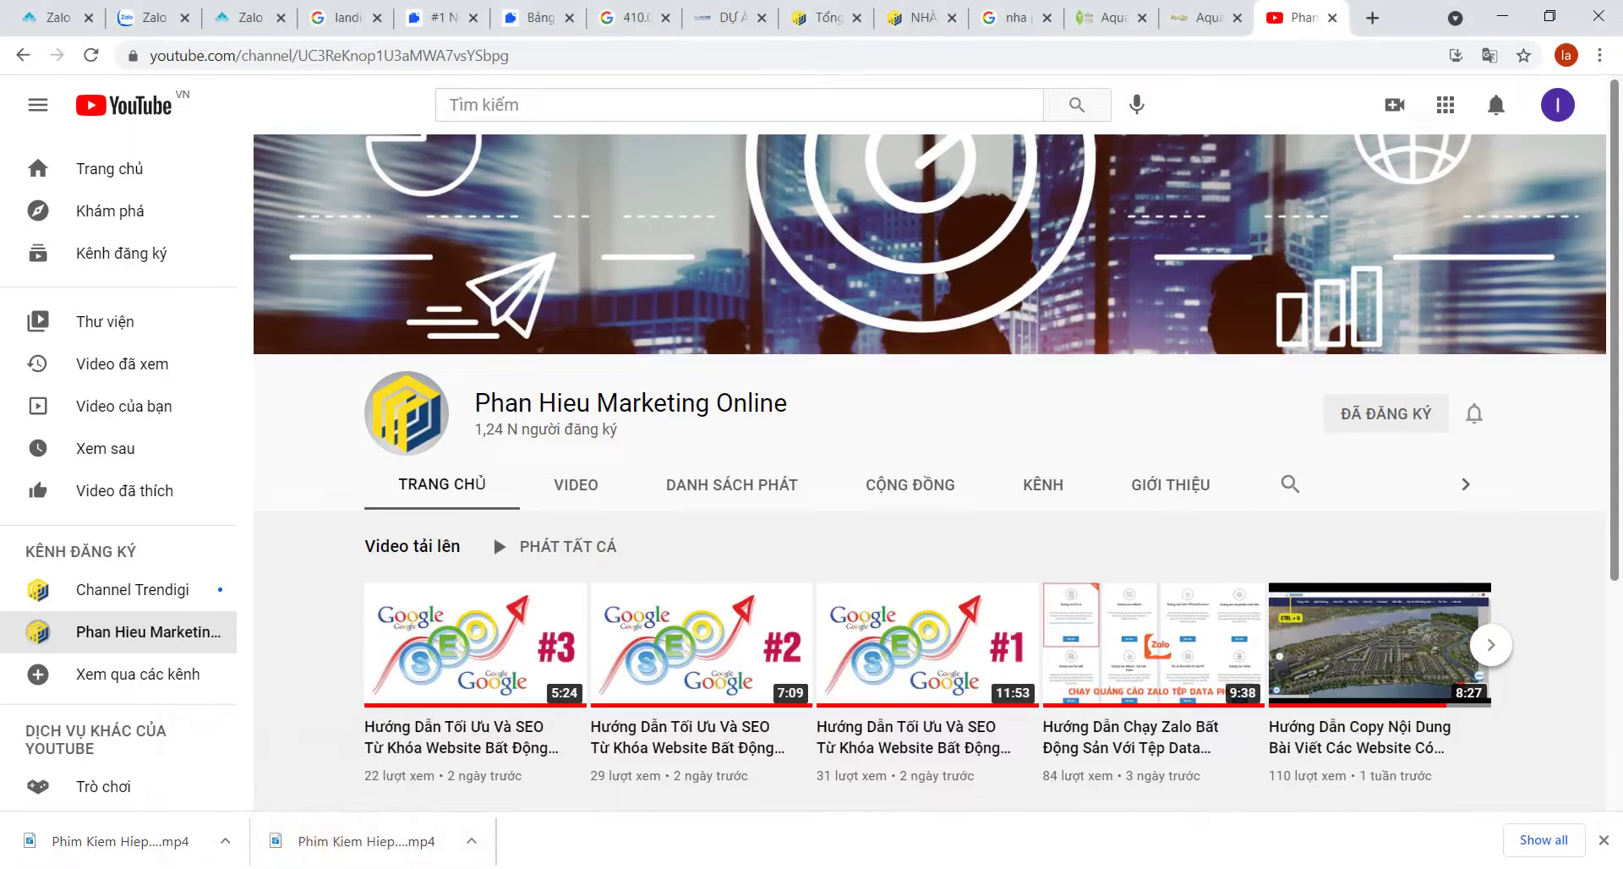
{"action": "key", "text": "alt+Tab"}
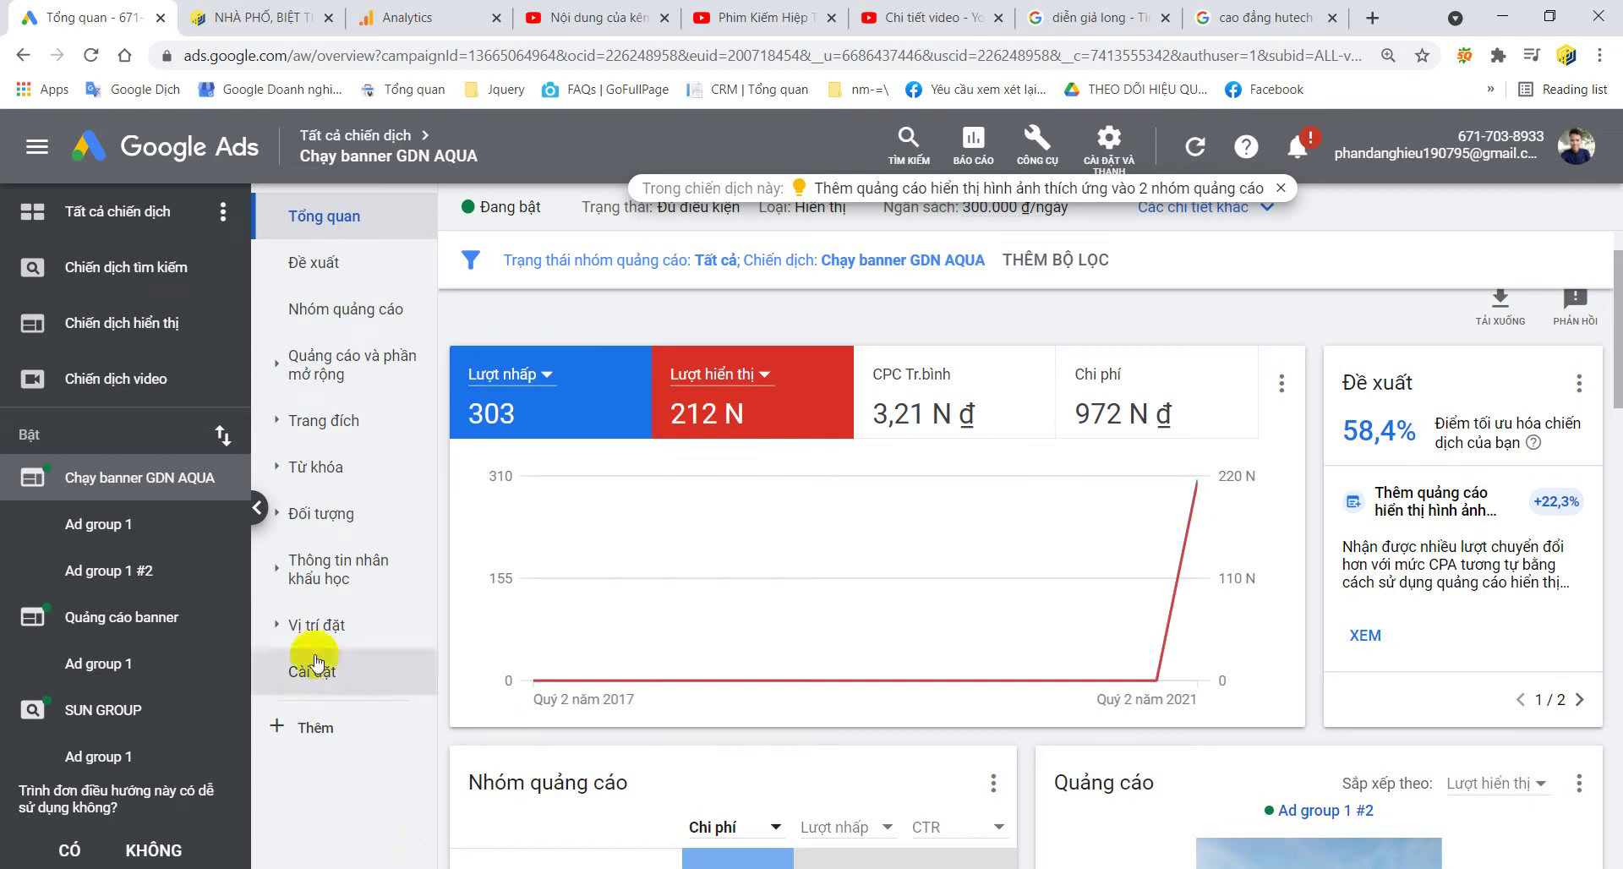
{"action": "key", "text": "alt+Tab"}
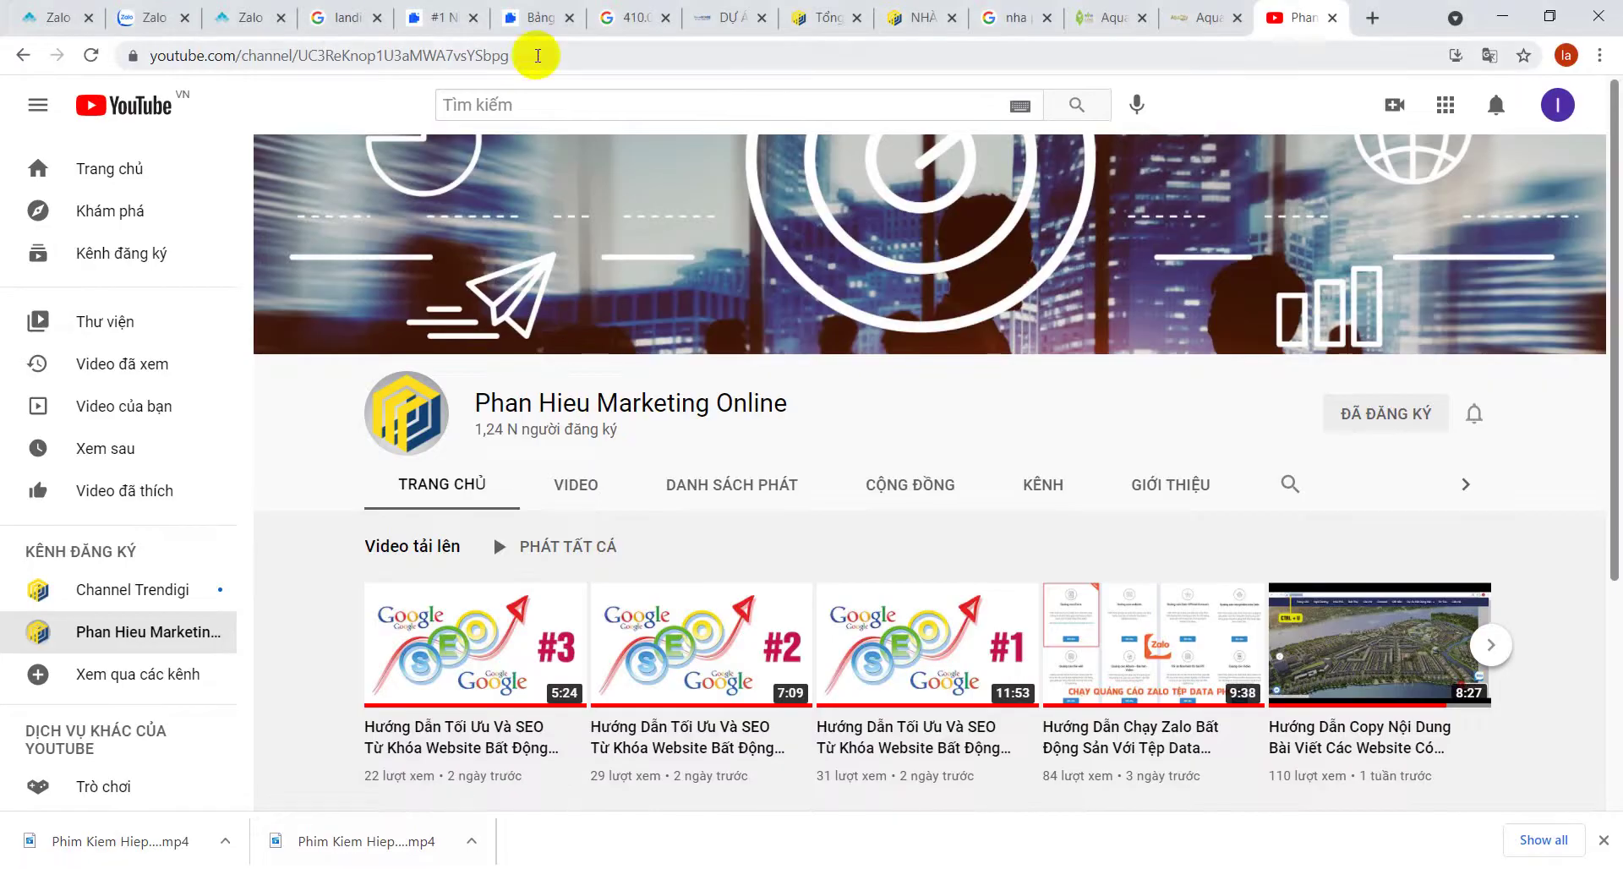
- Open the detail page of the "Đất nền Century City" ad from the Quảng cáo Form campaign in Zalo Ads
{"action": "left_click", "coordinate": [135, 15]}
{"action": "left_click", "coordinate": [219, 34]}
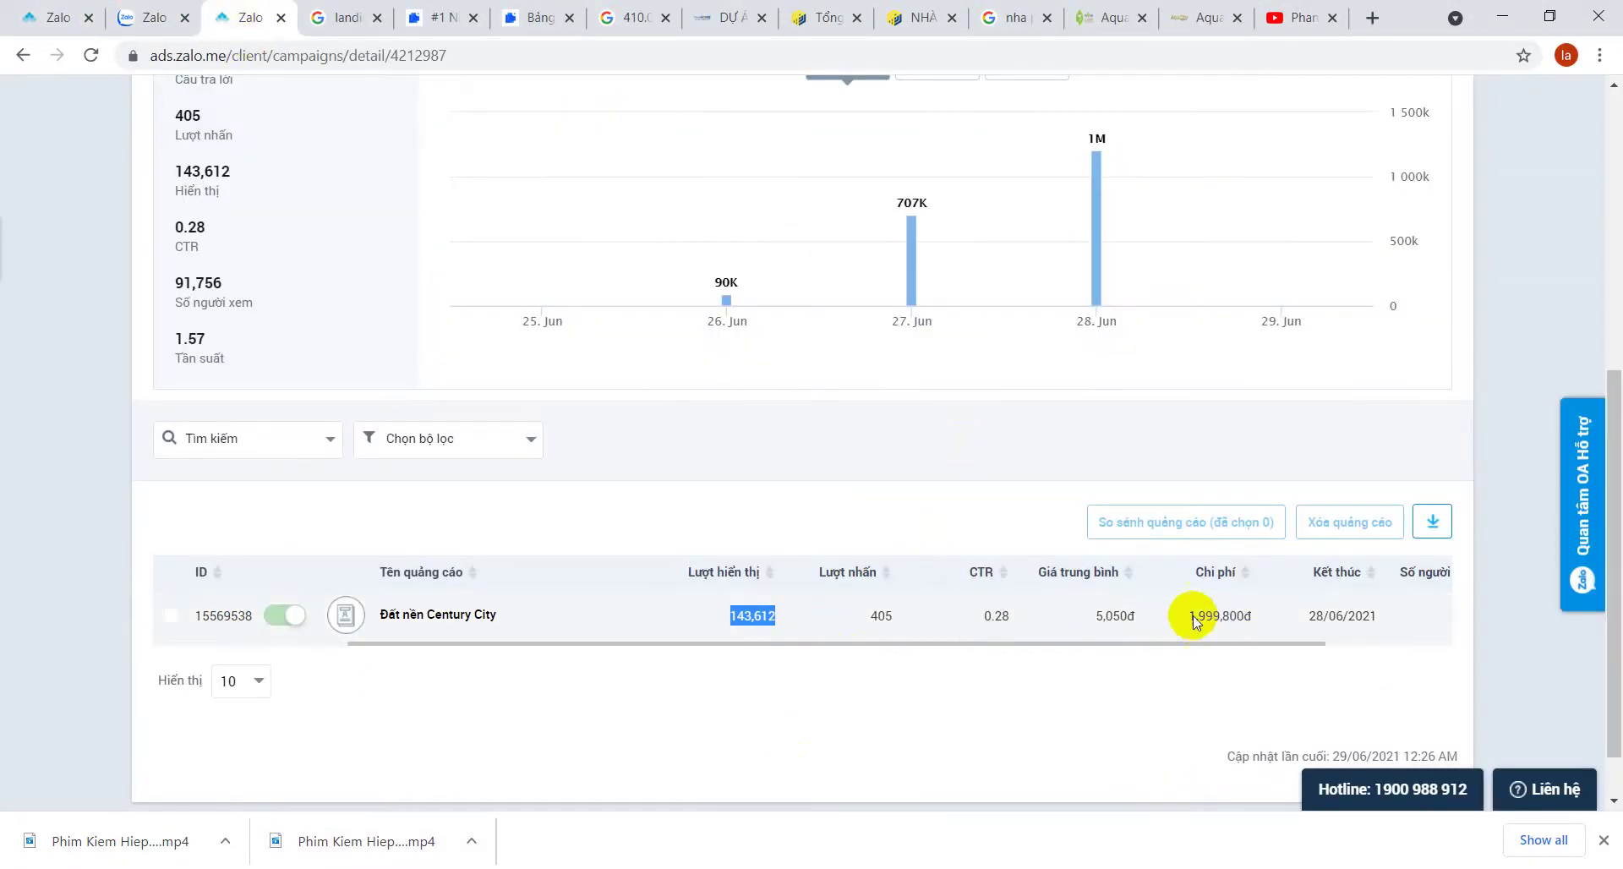
{"action": "scroll", "coordinate": [616, 525], "scroll_direction": "up", "scroll_amount": 6}
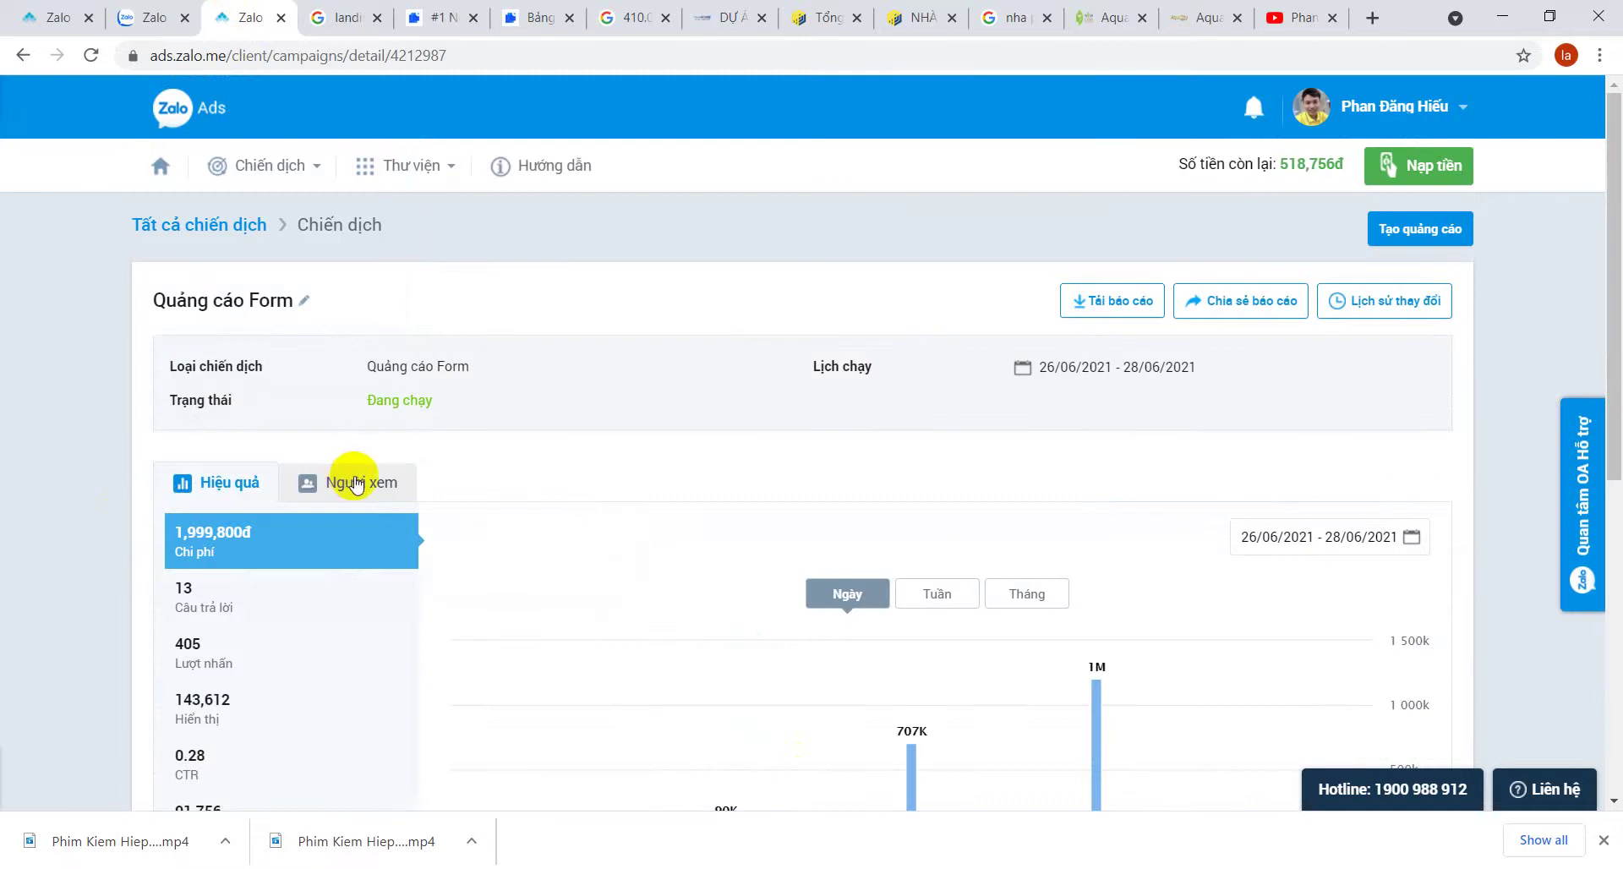
{"action": "scroll", "coordinate": [525, 387], "scroll_direction": "down", "scroll_amount": 5}
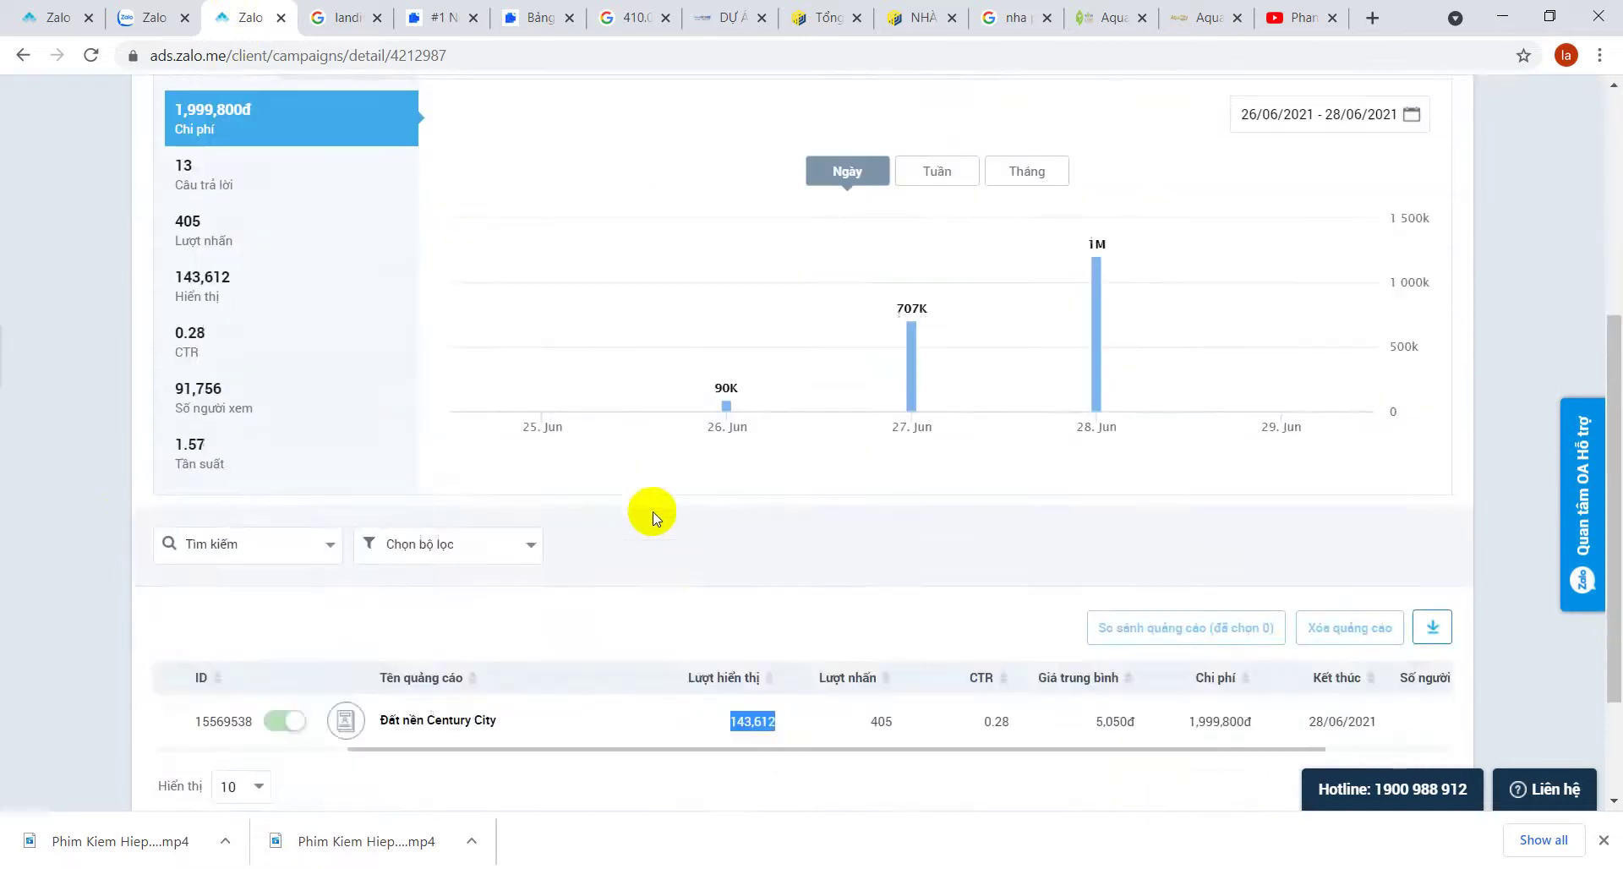
{"action": "left_click", "coordinate": [616, 738]}
- Review the ad's preview, campaign information, cost settings and target audience on its detail page
{"action": "scroll", "coordinate": [883, 729], "scroll_direction": "down", "scroll_amount": 7}
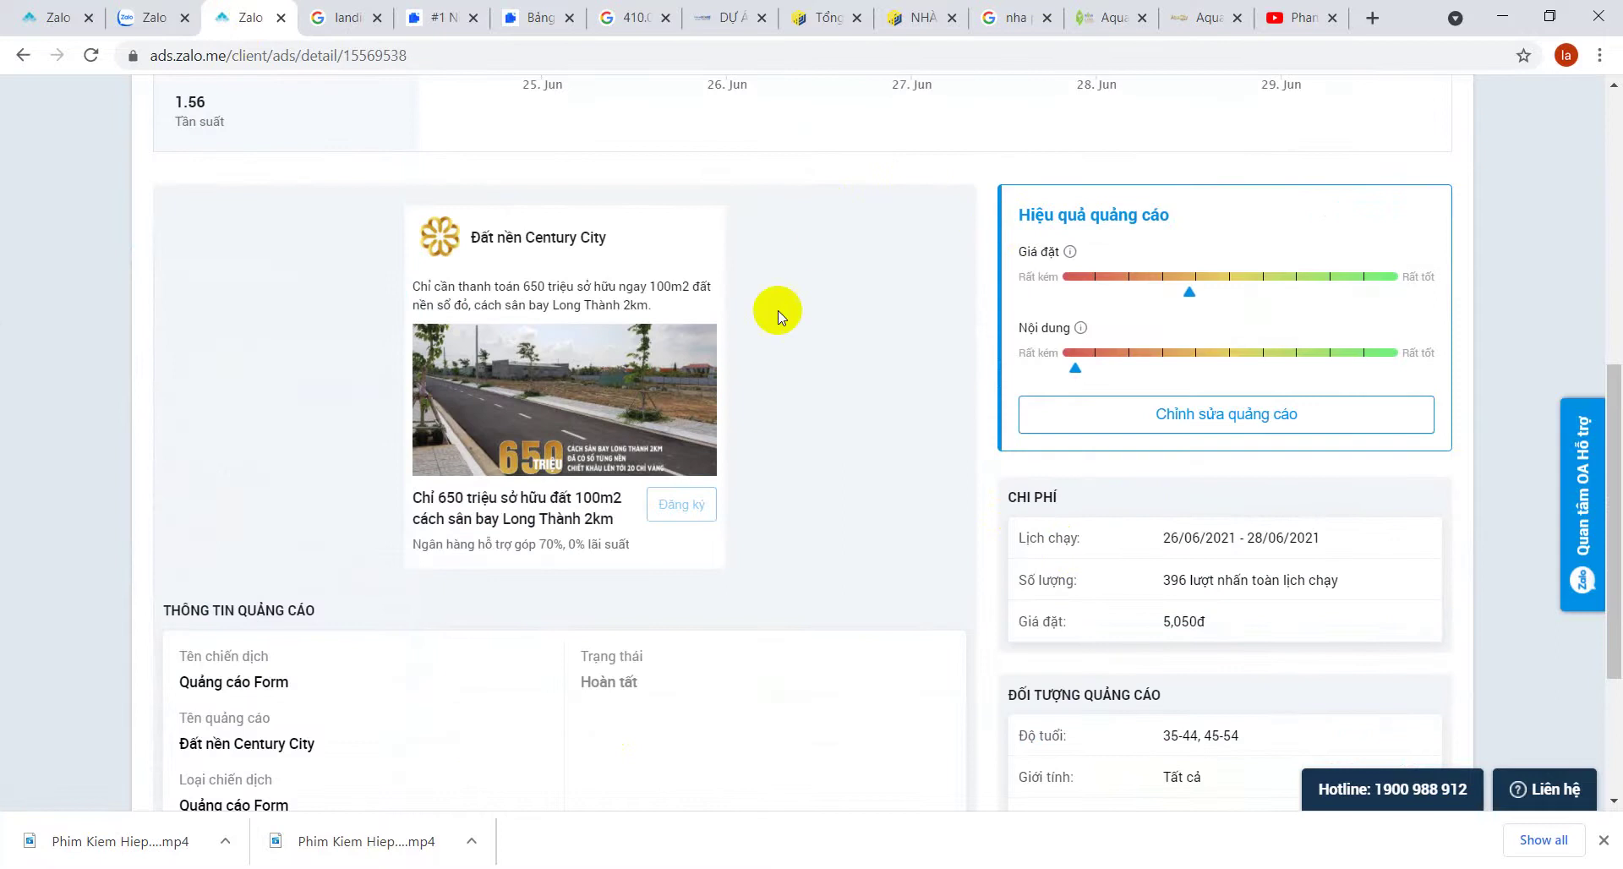
{"action": "scroll", "coordinate": [880, 347], "scroll_direction": "down", "scroll_amount": 3}
{"action": "scroll", "coordinate": [841, 393], "scroll_direction": "up", "scroll_amount": 7}
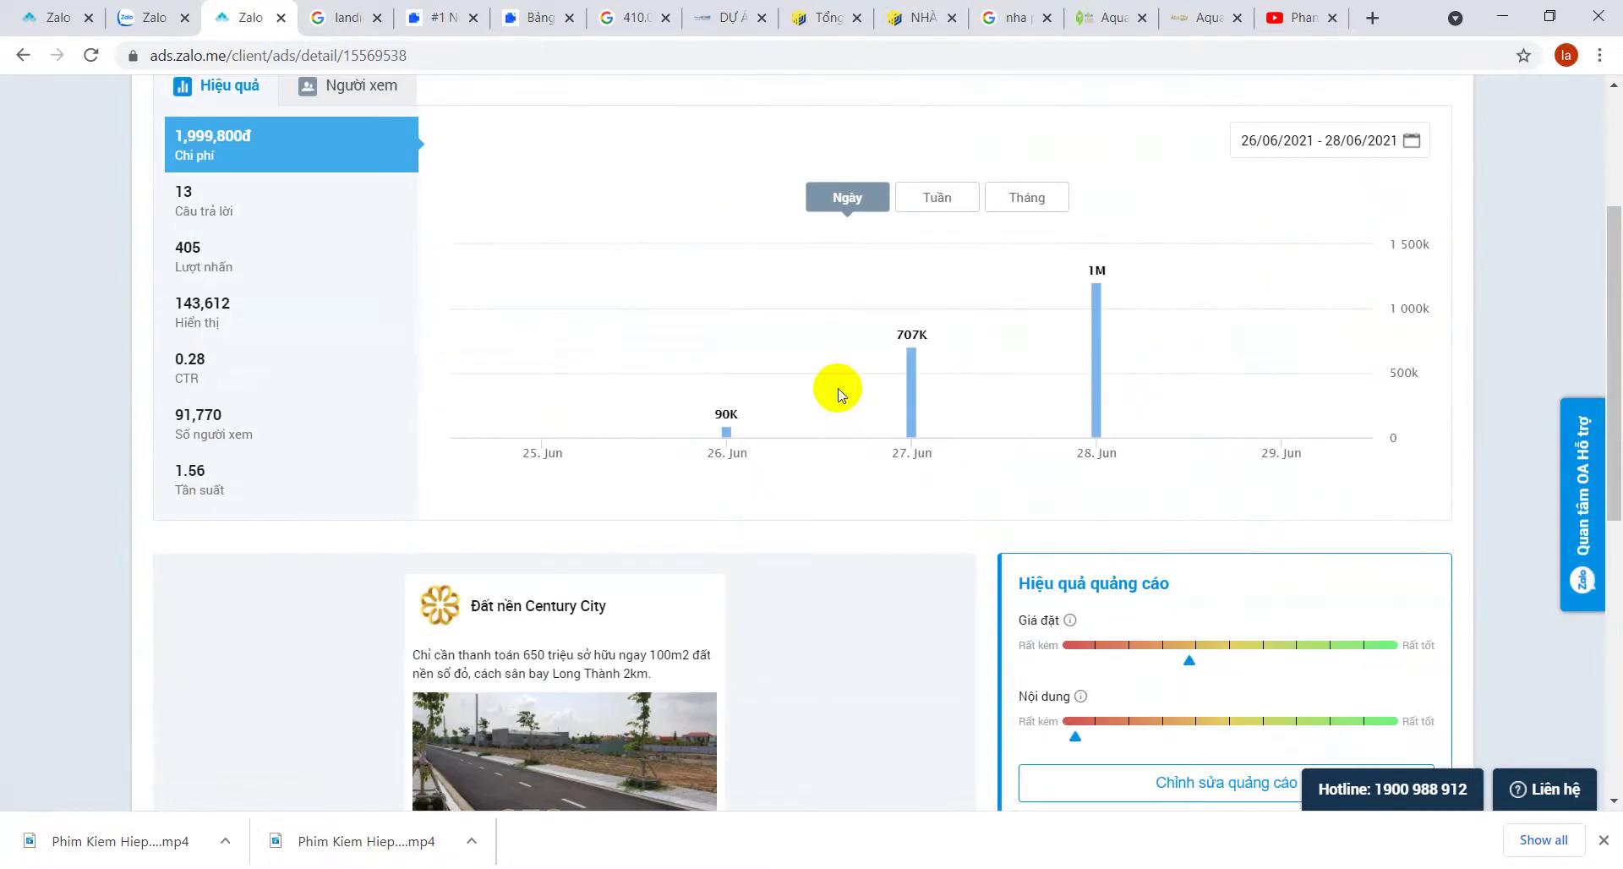
{"action": "scroll", "coordinate": [848, 393], "scroll_direction": "down", "scroll_amount": 5}
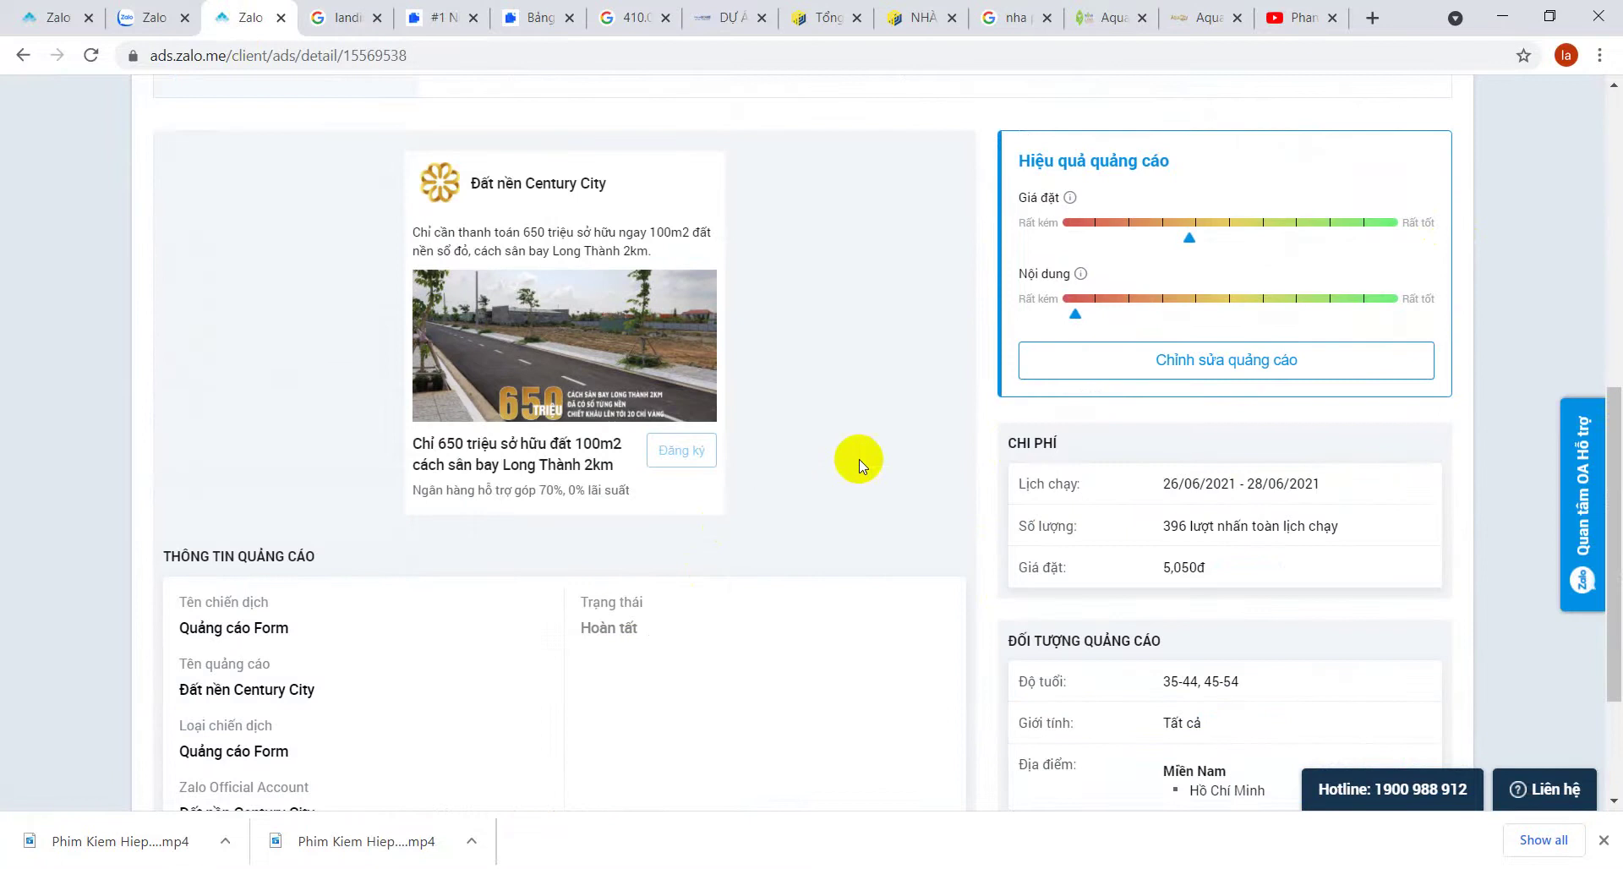
{"action": "scroll", "coordinate": [985, 448], "scroll_direction": "down", "scroll_amount": 3}
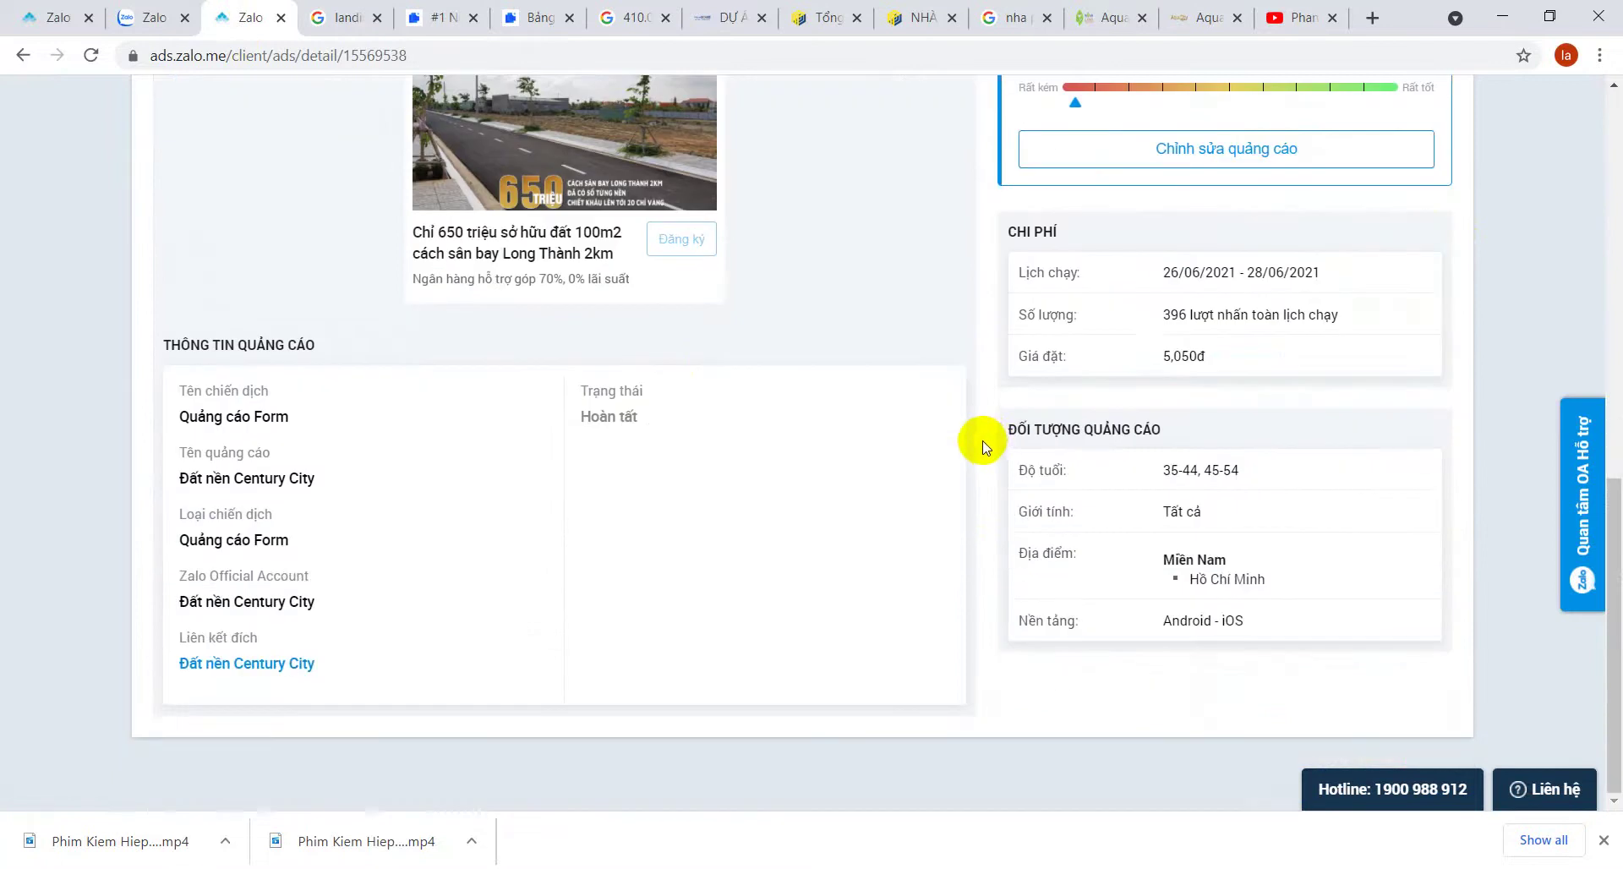
{"action": "scroll", "coordinate": [983, 448], "scroll_direction": "up", "scroll_amount": 8}
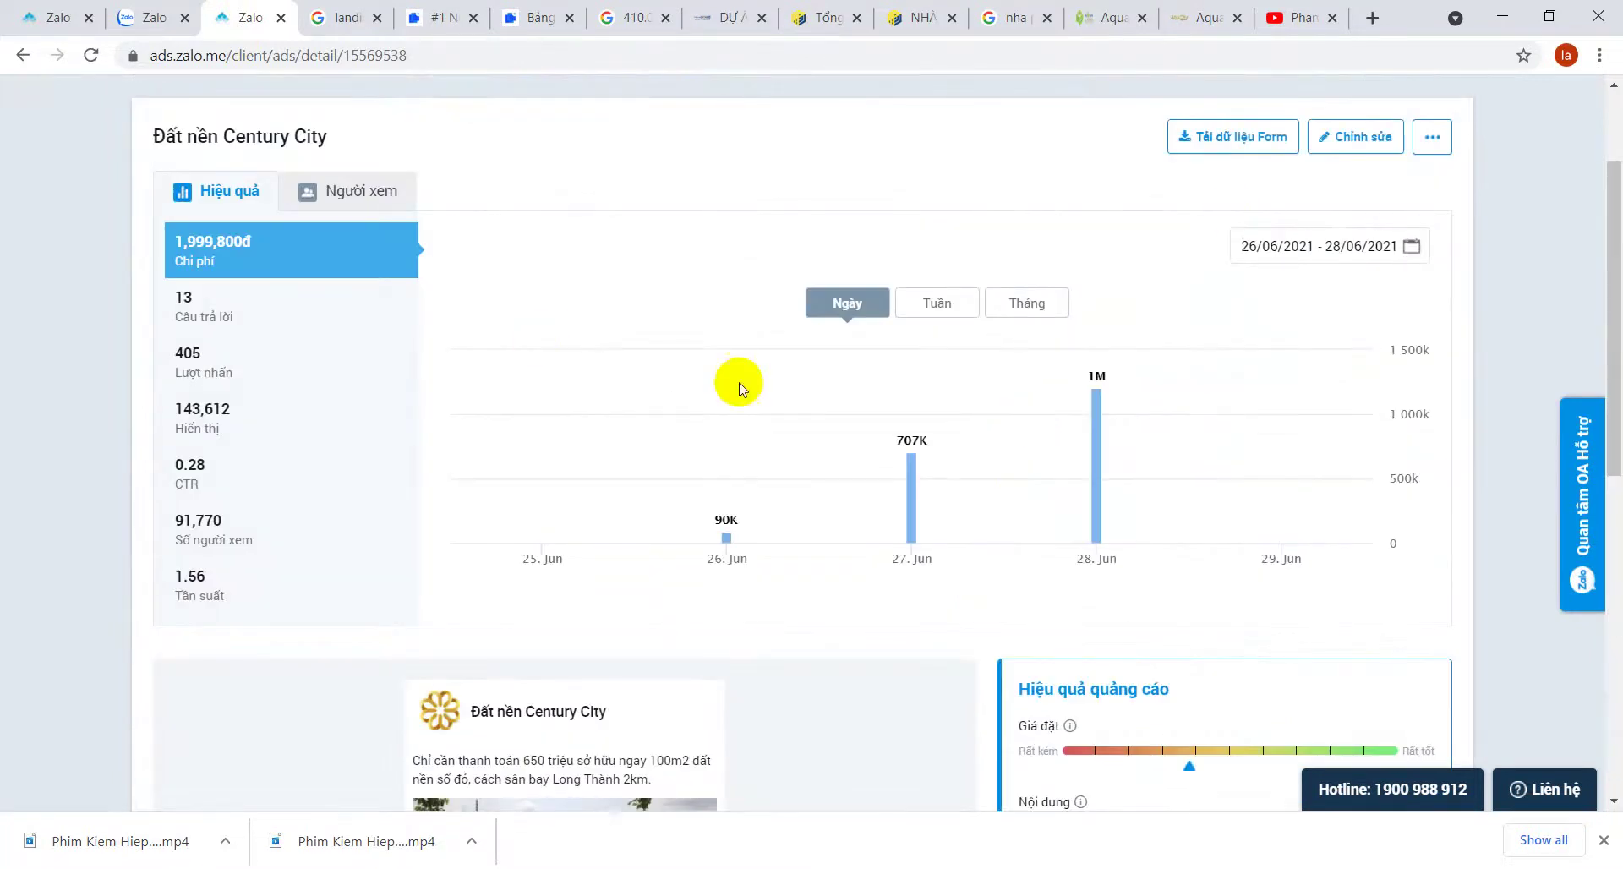
- Examine the ad's click, impression, CTR and frequency metrics, and chart the daily responses (Câu trả lời)
{"action": "mouse_move", "coordinate": [204, 383]}
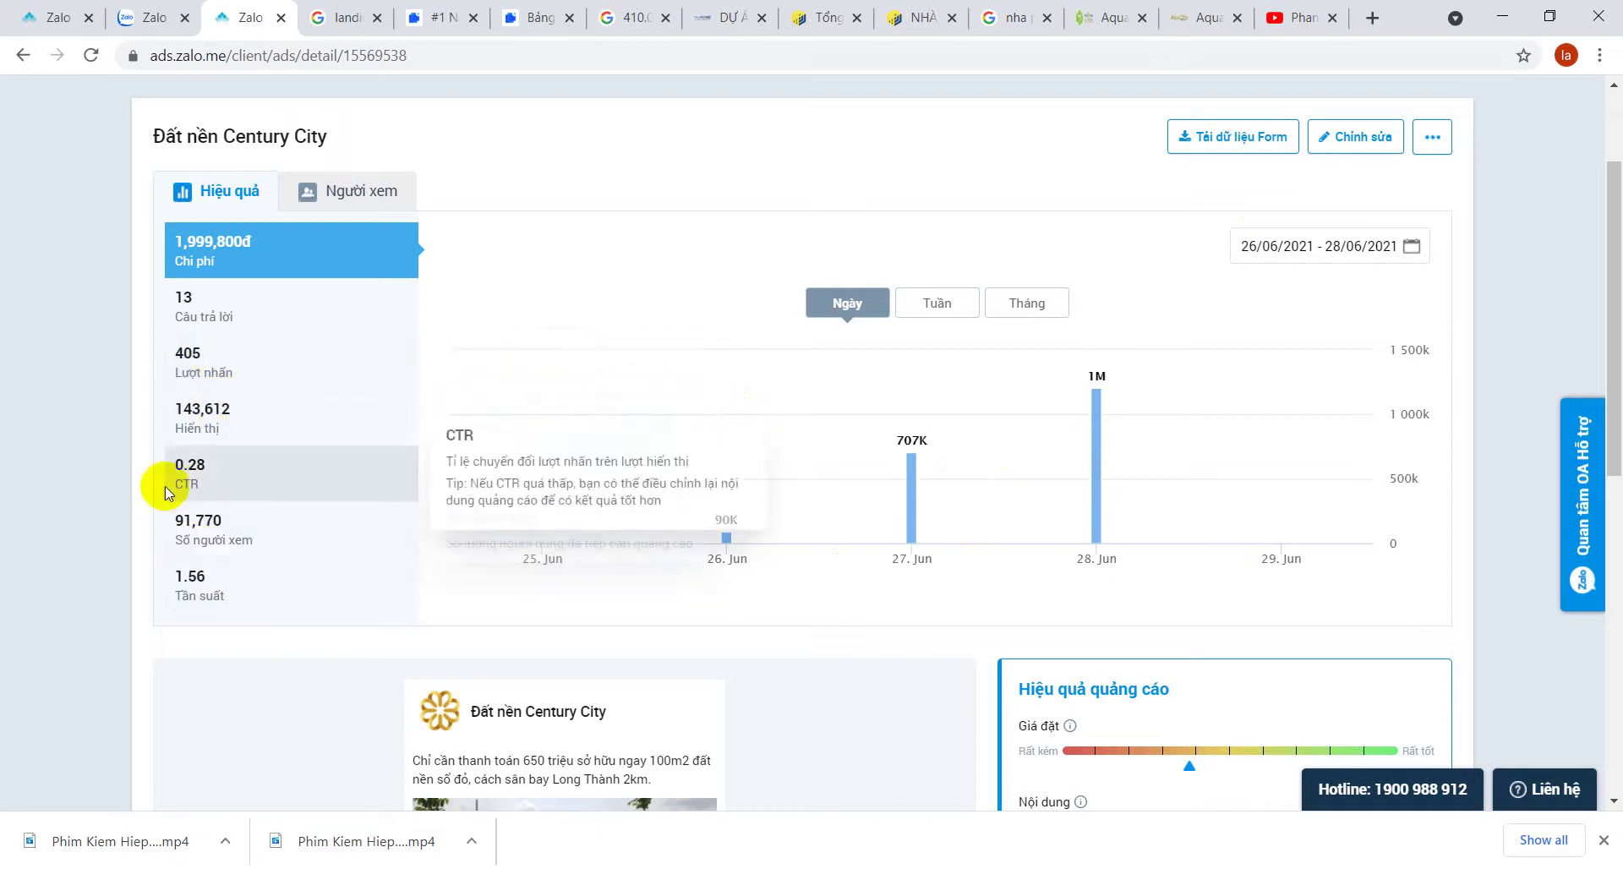
{"action": "mouse_move", "coordinate": [201, 485]}
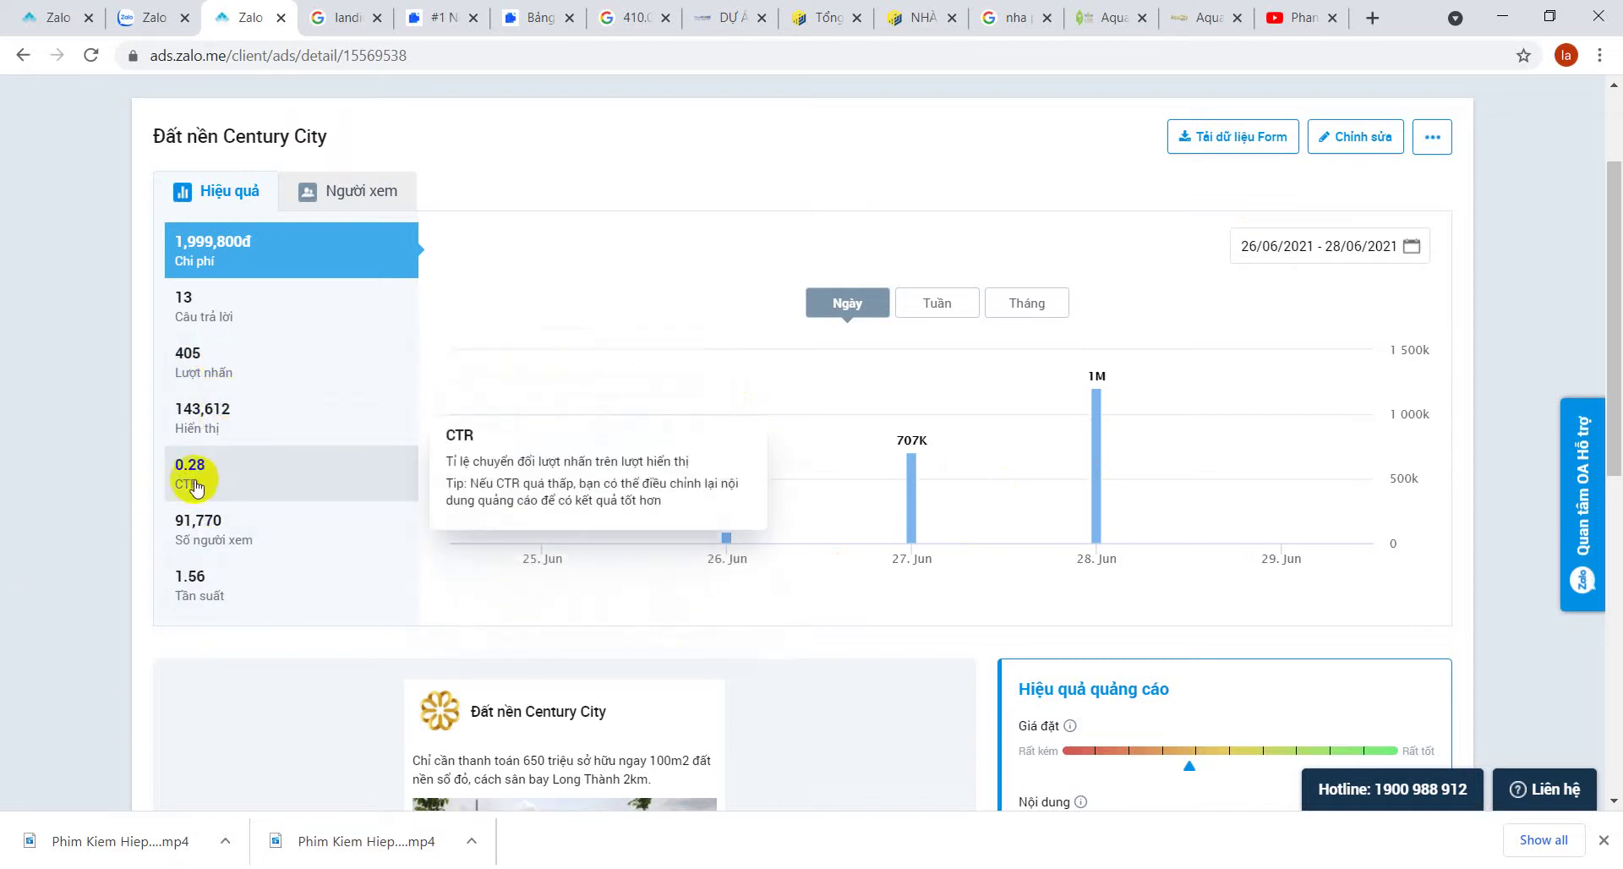
{"action": "mouse_move", "coordinate": [243, 574]}
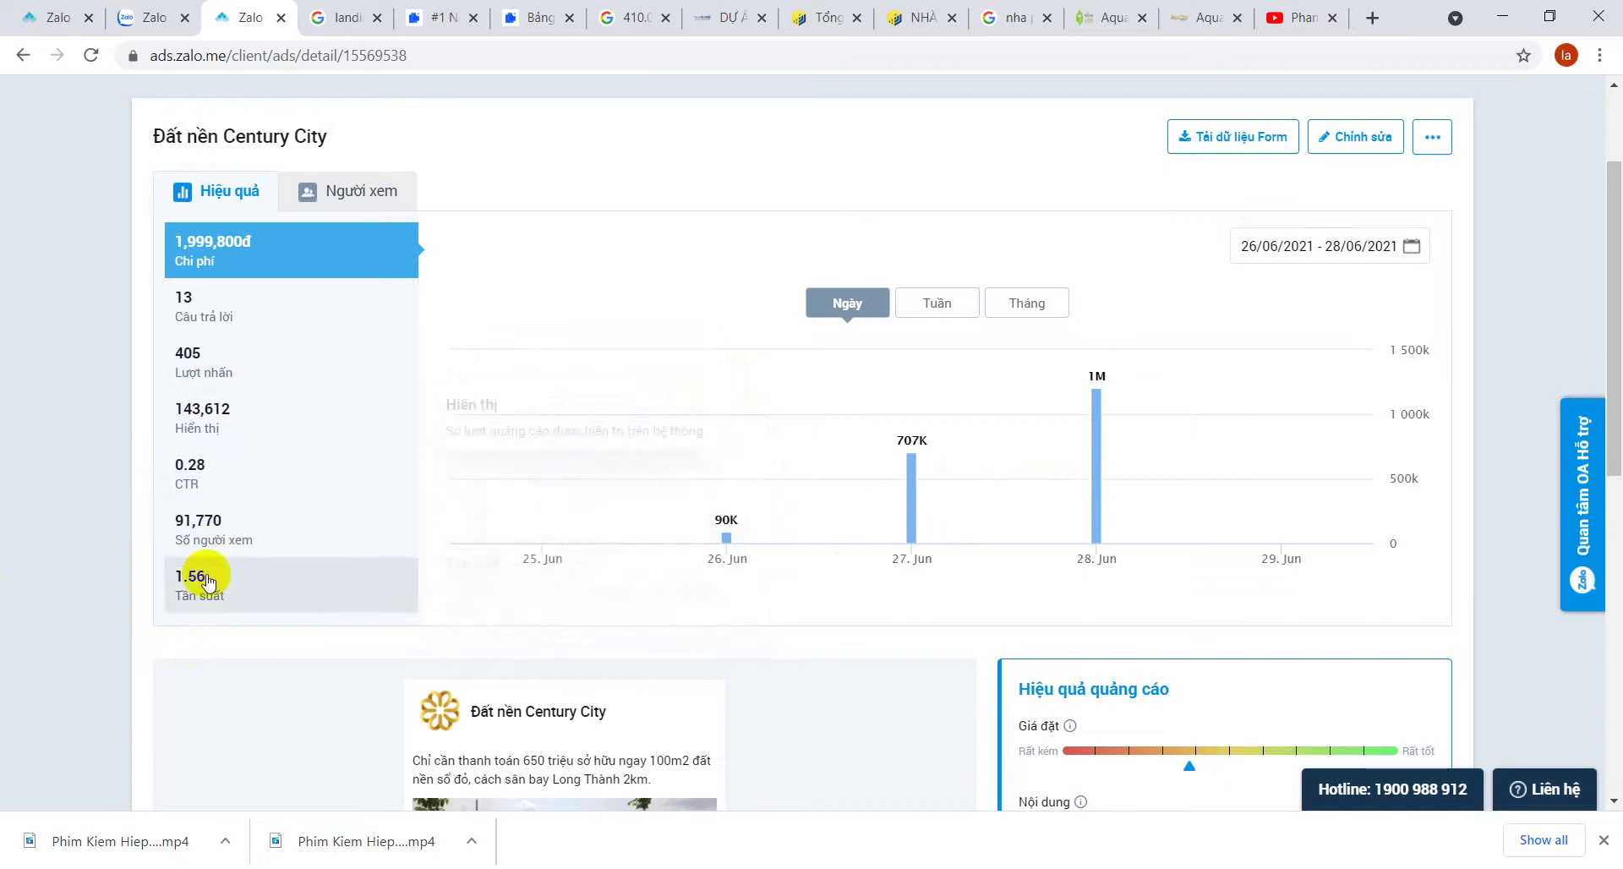
{"action": "mouse_move", "coordinate": [221, 407]}
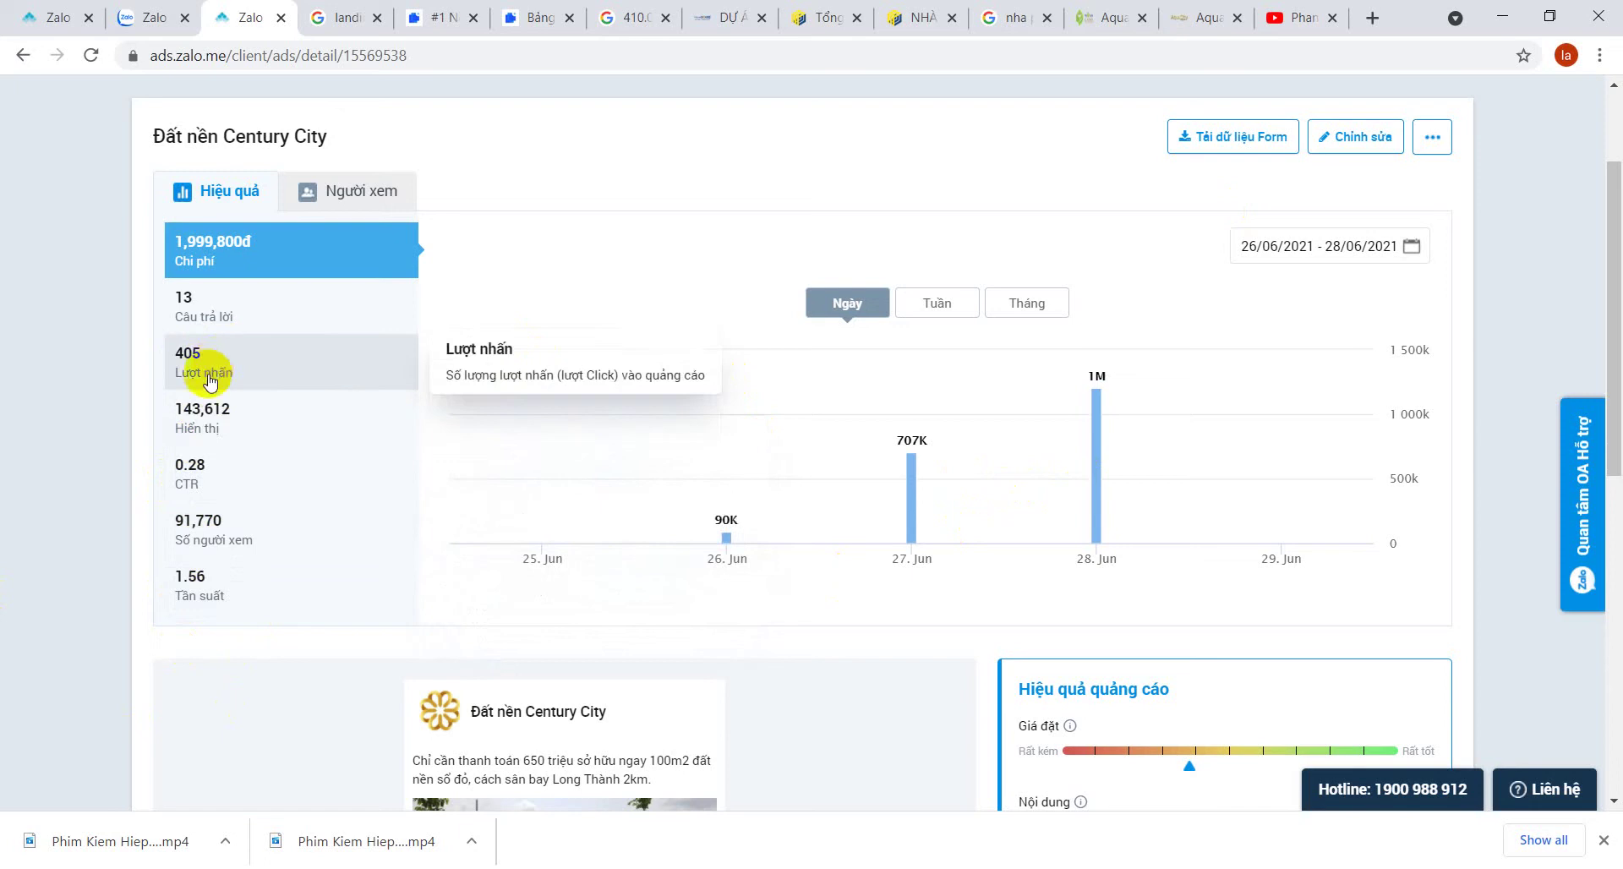
{"action": "left_click", "coordinate": [185, 300]}
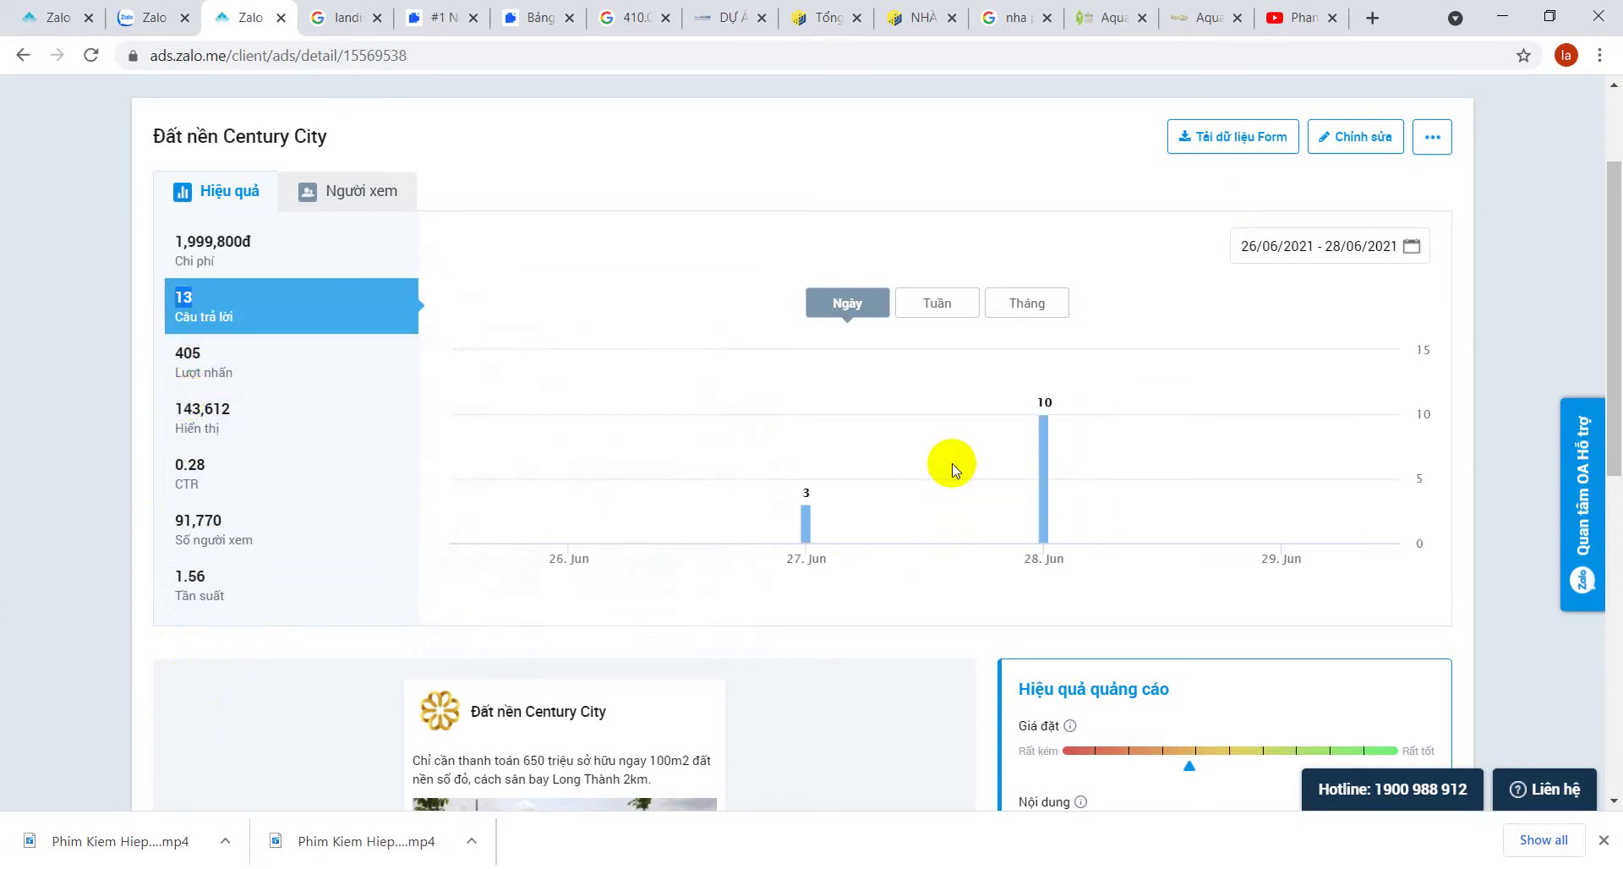
- Open the "Đất nền Century City" ad for editing
{"action": "scroll", "coordinate": [950, 463], "scroll_direction": "down", "scroll_amount": 5}
{"action": "scroll", "coordinate": [950, 463], "scroll_direction": "down", "scroll_amount": 3}
{"action": "scroll", "coordinate": [1412, 314], "scroll_direction": "up", "scroll_amount": 10}
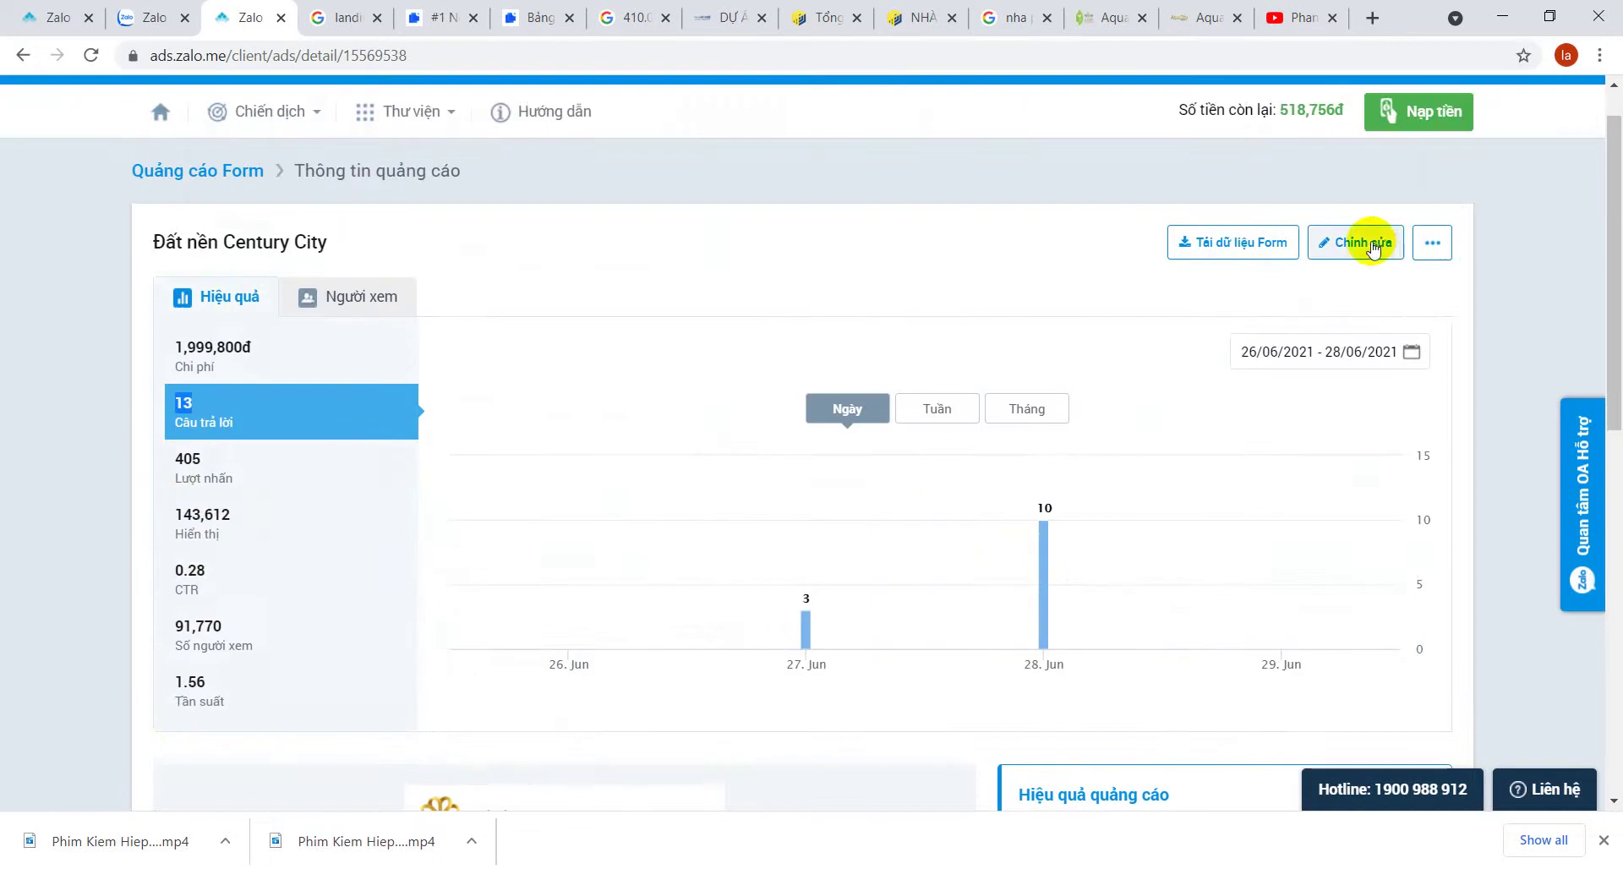
{"action": "left_click", "coordinate": [1363, 242]}
- Review the ad's location, gender, age, platform and interest targeting along with its schedule and bid settings
{"action": "scroll", "coordinate": [967, 344], "scroll_direction": "down", "scroll_amount": 4}
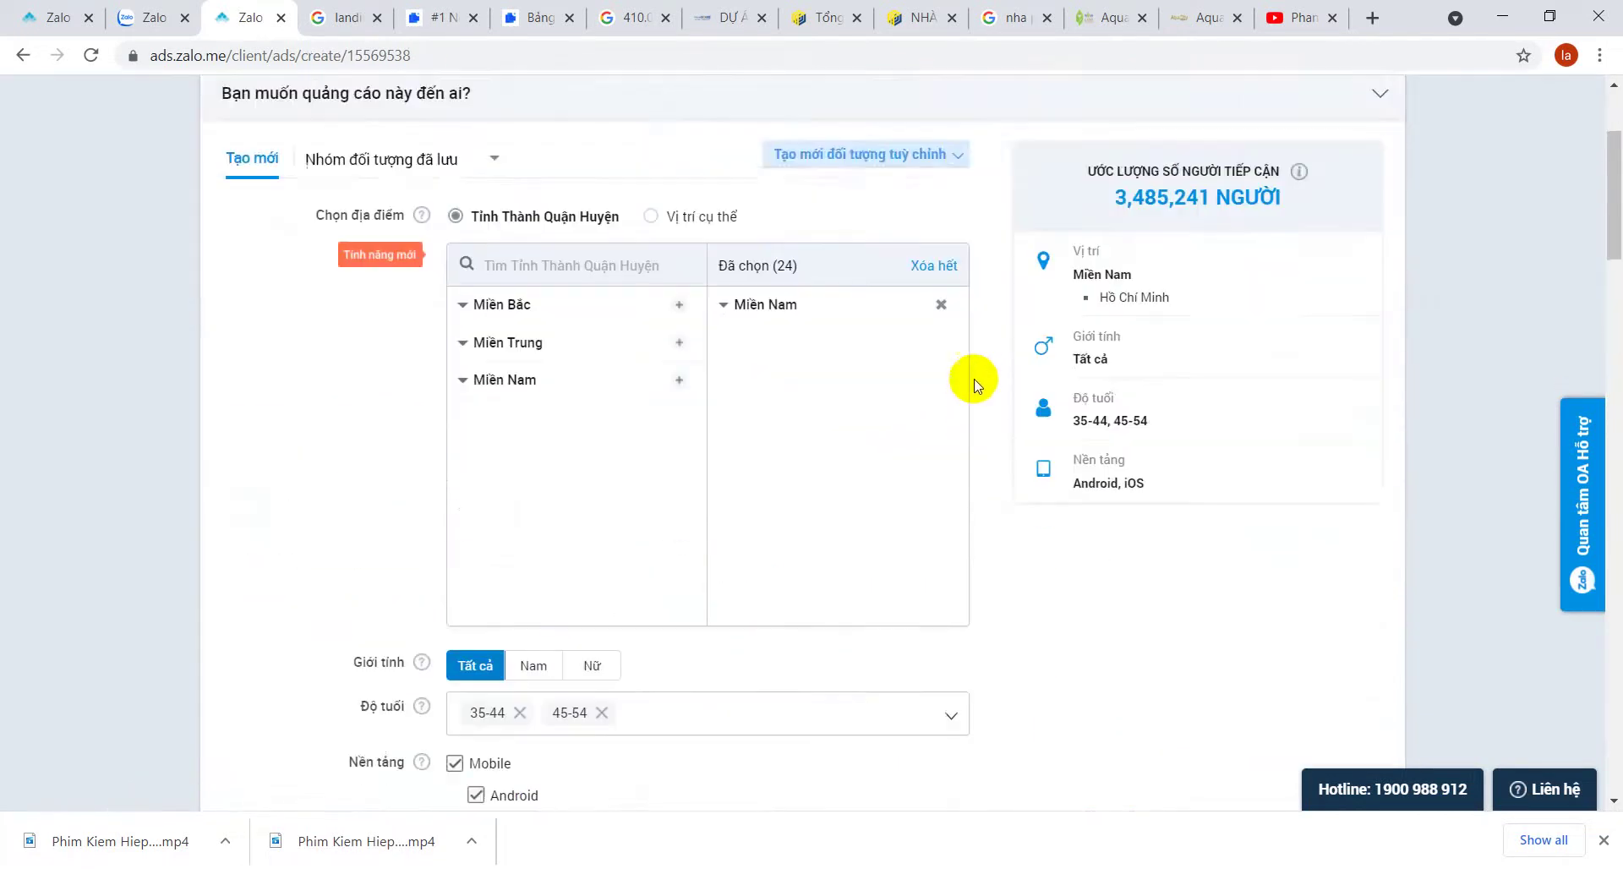
{"action": "left_click_drag", "start_coordinate": [1133, 321], "coordinate": [1088, 320]}
{"action": "scroll", "coordinate": [1129, 473], "scroll_direction": "down", "scroll_amount": 10}
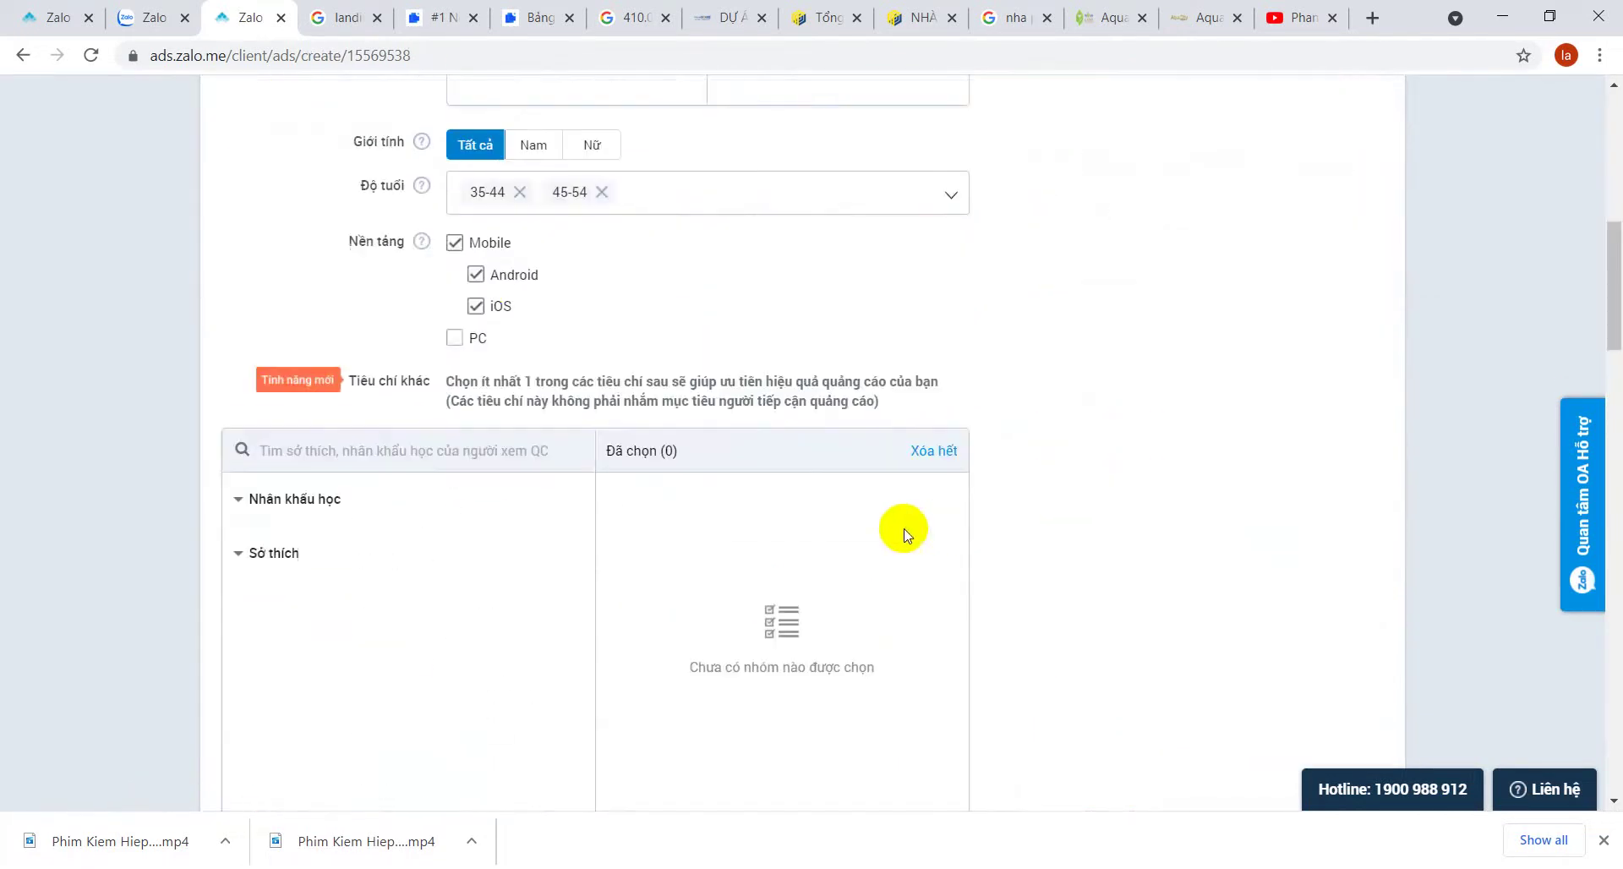
{"action": "scroll", "coordinate": [500, 355], "scroll_direction": "up", "scroll_amount": 4}
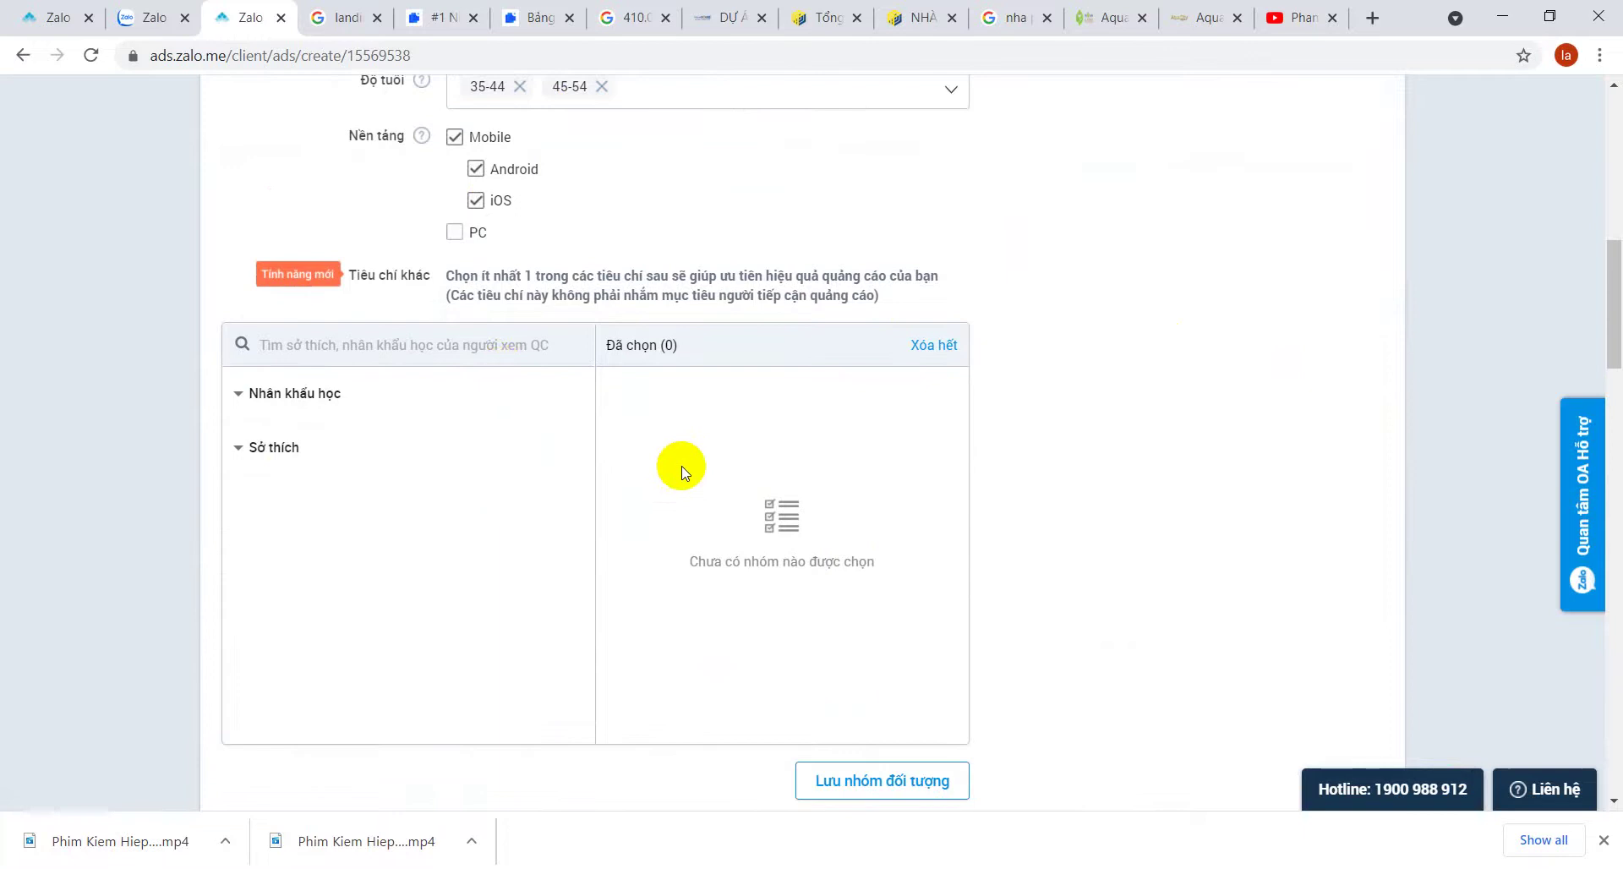
{"action": "scroll", "coordinate": [681, 467], "scroll_direction": "down", "scroll_amount": 6}
{"action": "scroll", "coordinate": [573, 456], "scroll_direction": "down", "scroll_amount": 3}
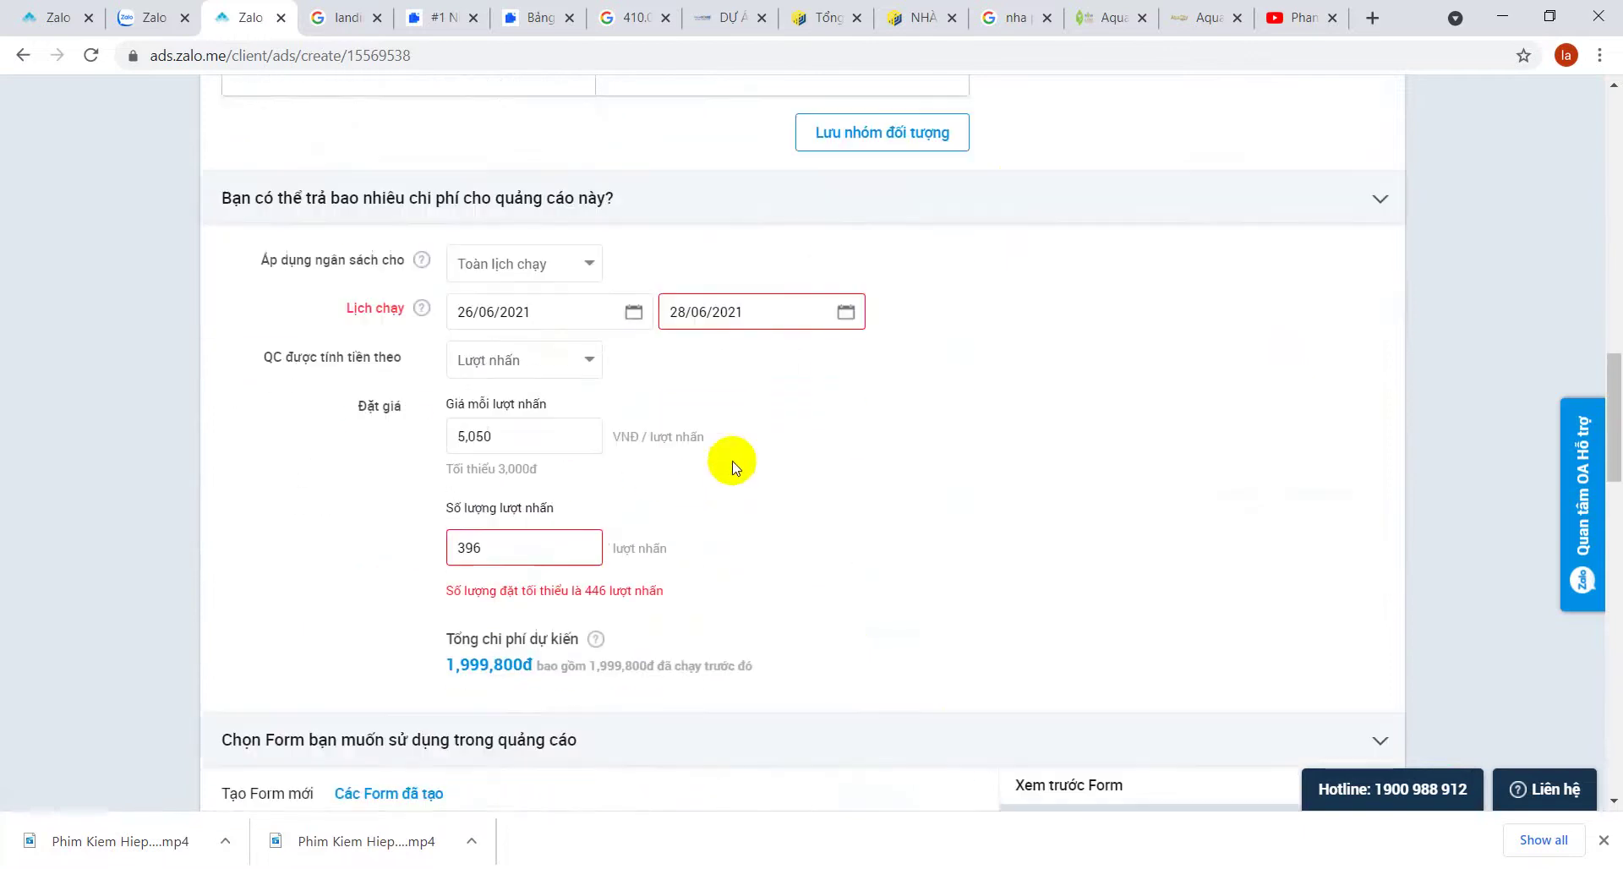
- Examine the selected lead form's preview, including its name and phone fields, the two multiple-choice questions and the submit section
{"action": "scroll", "coordinate": [899, 398], "scroll_direction": "down", "scroll_amount": 5}
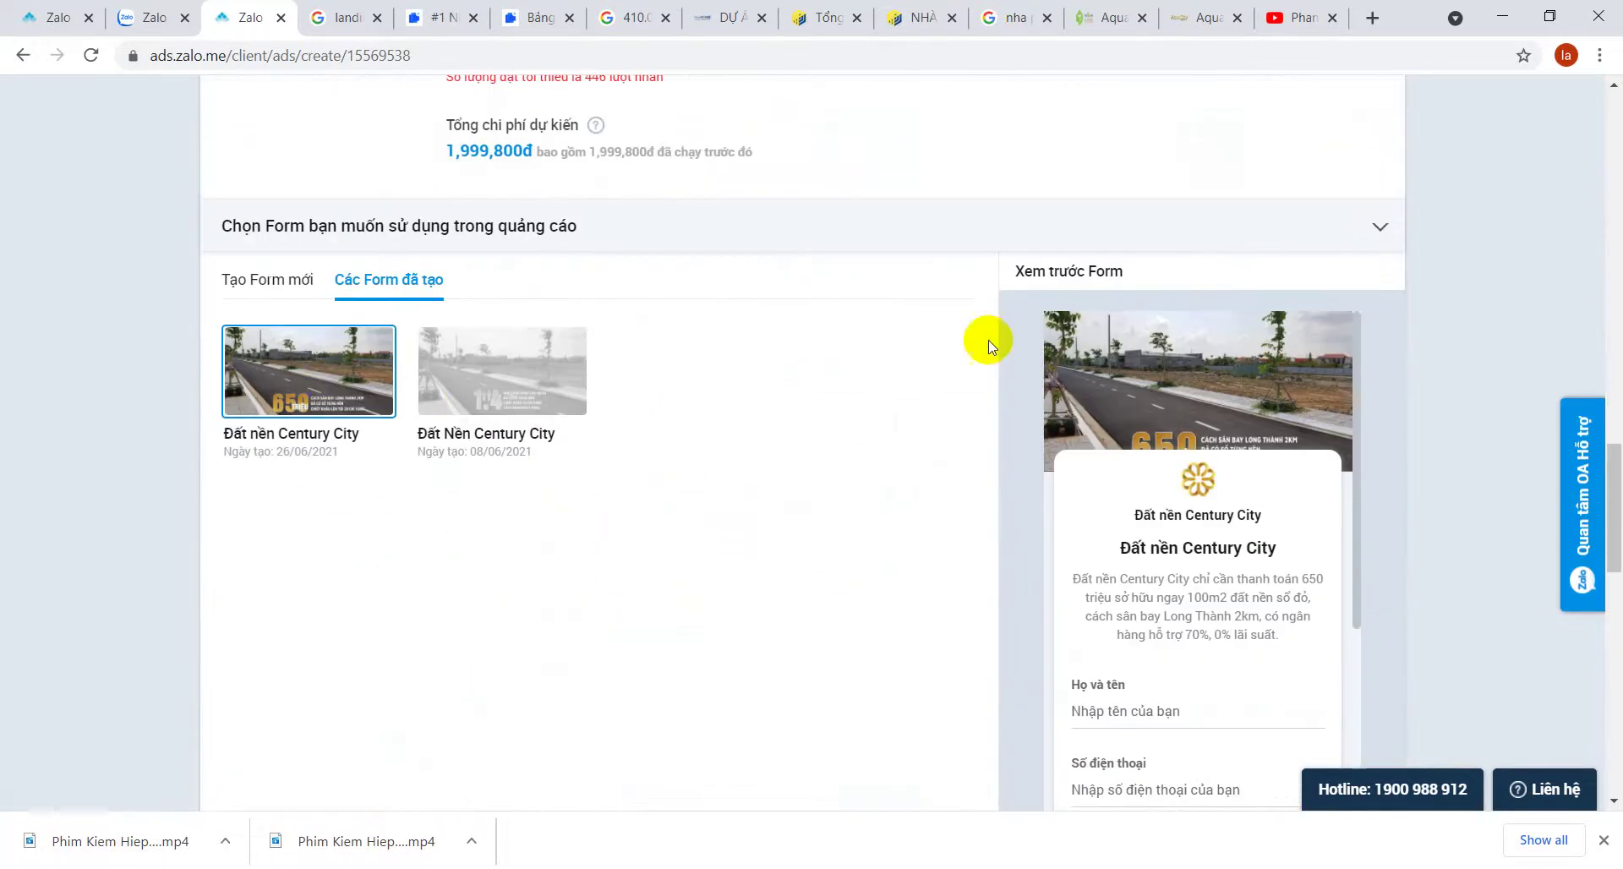
{"action": "scroll", "coordinate": [972, 355], "scroll_direction": "down", "scroll_amount": 6}
{"action": "scroll", "coordinate": [862, 422], "scroll_direction": "down", "scroll_amount": 5}
{"action": "scroll", "coordinate": [1248, 358], "scroll_direction": "up", "scroll_amount": 4}
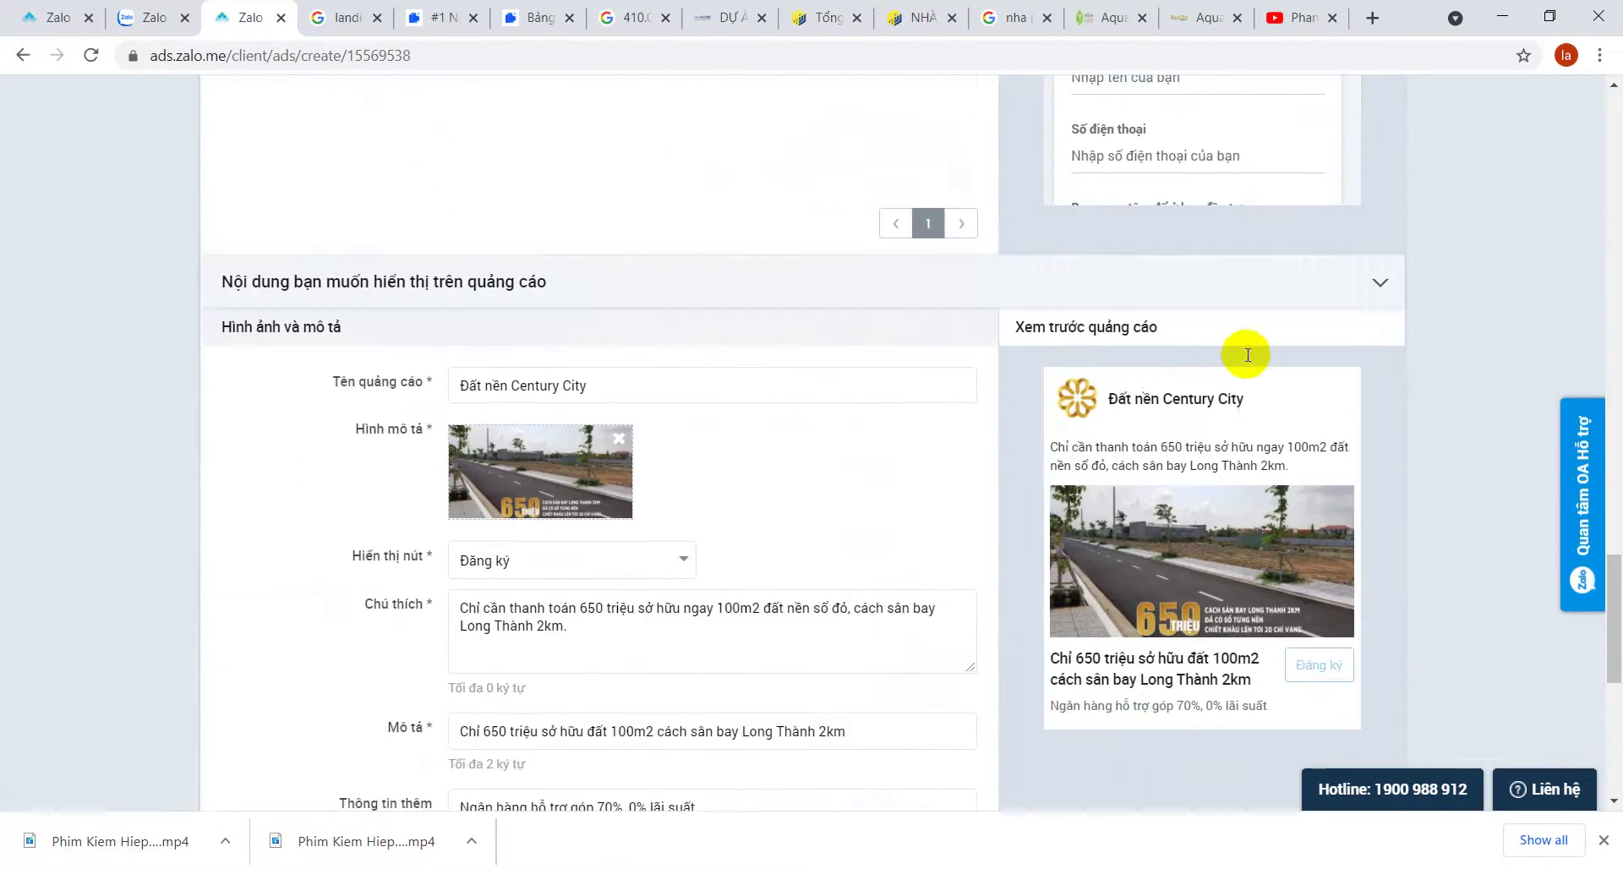
{"action": "scroll", "coordinate": [1247, 355], "scroll_direction": "up", "scroll_amount": 3}
{"action": "scroll", "coordinate": [1282, 188], "scroll_direction": "down", "scroll_amount": 3}
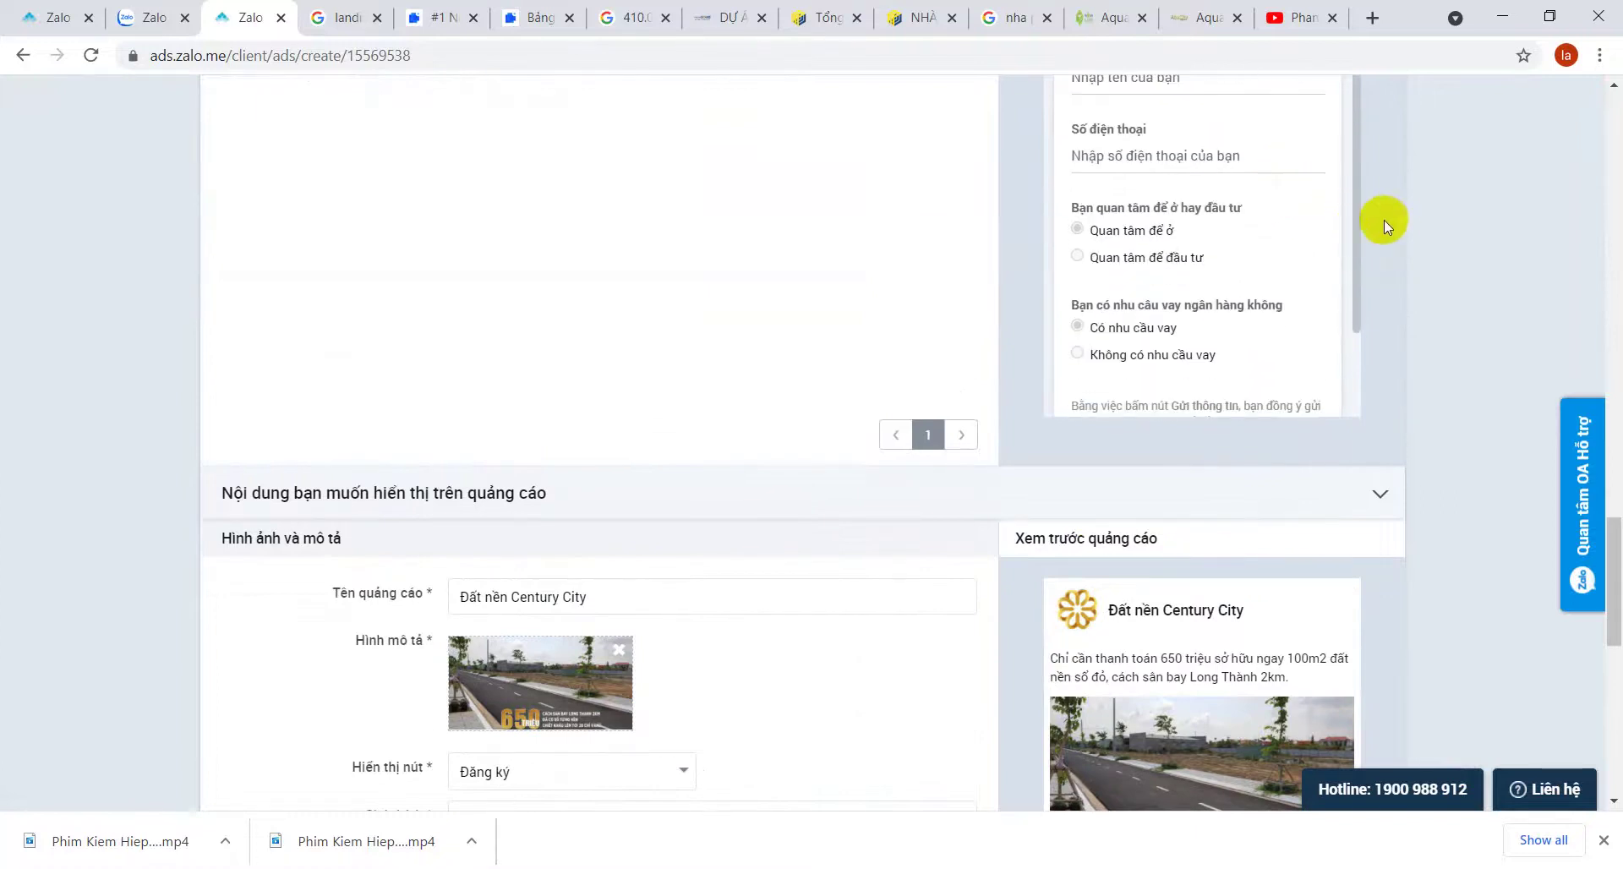
{"action": "scroll", "coordinate": [1391, 218], "scroll_direction": "up", "scroll_amount": 4}
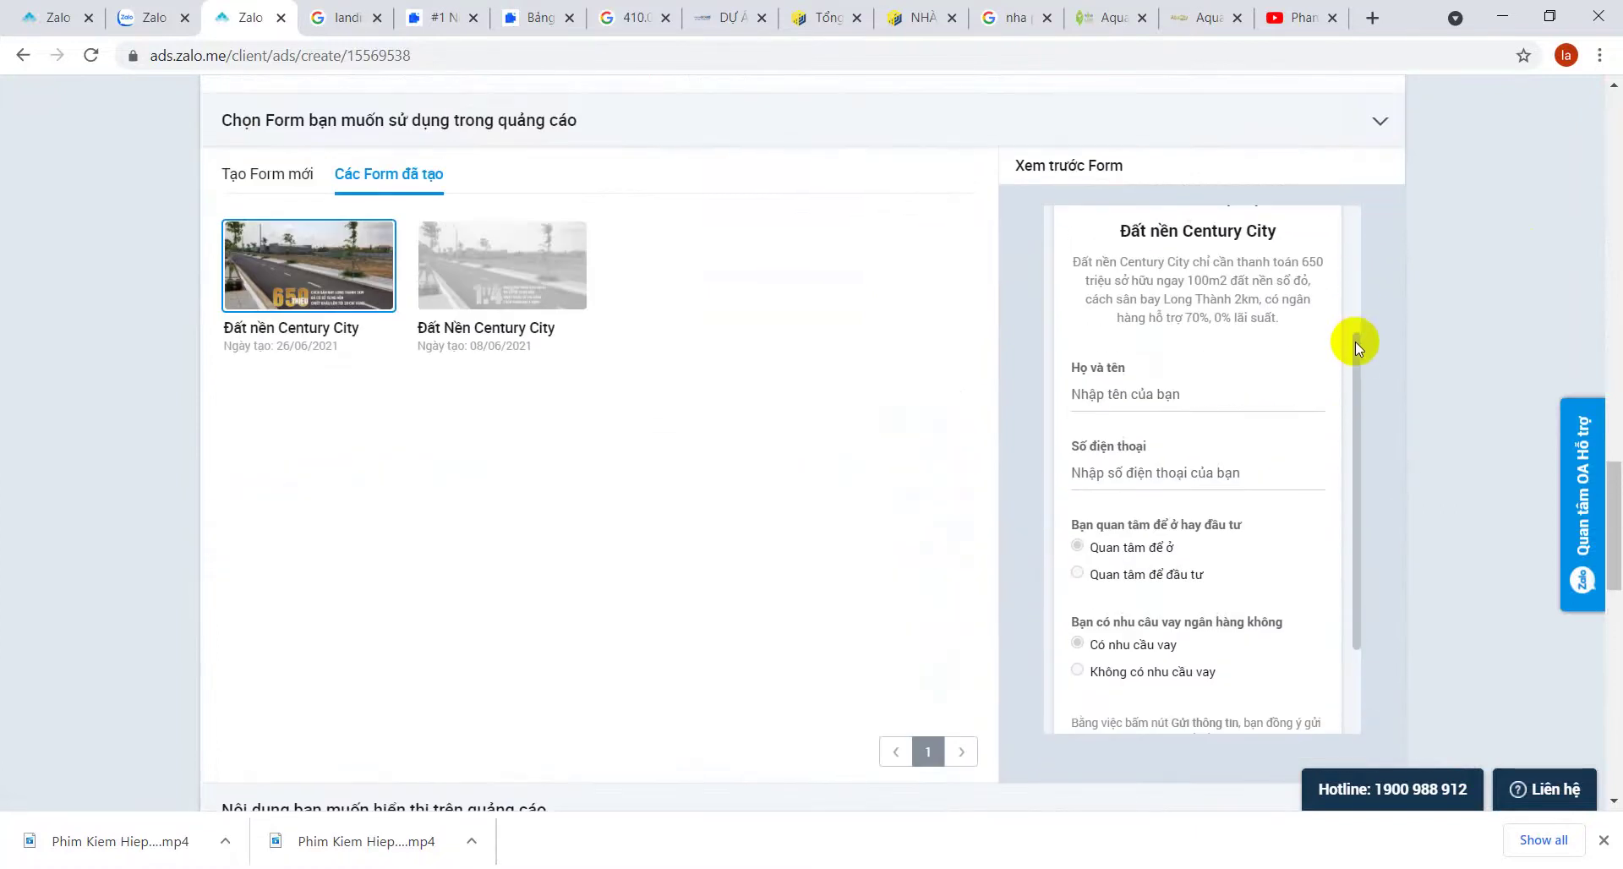
{"action": "mouse_move", "coordinate": [1356, 342]}
{"action": "left_mouse_down"}
{"action": "mouse_move", "coordinate": [1352, 465]}
{"action": "mouse_move", "coordinate": [1360, 340]}
{"action": "left_mouse_up"}
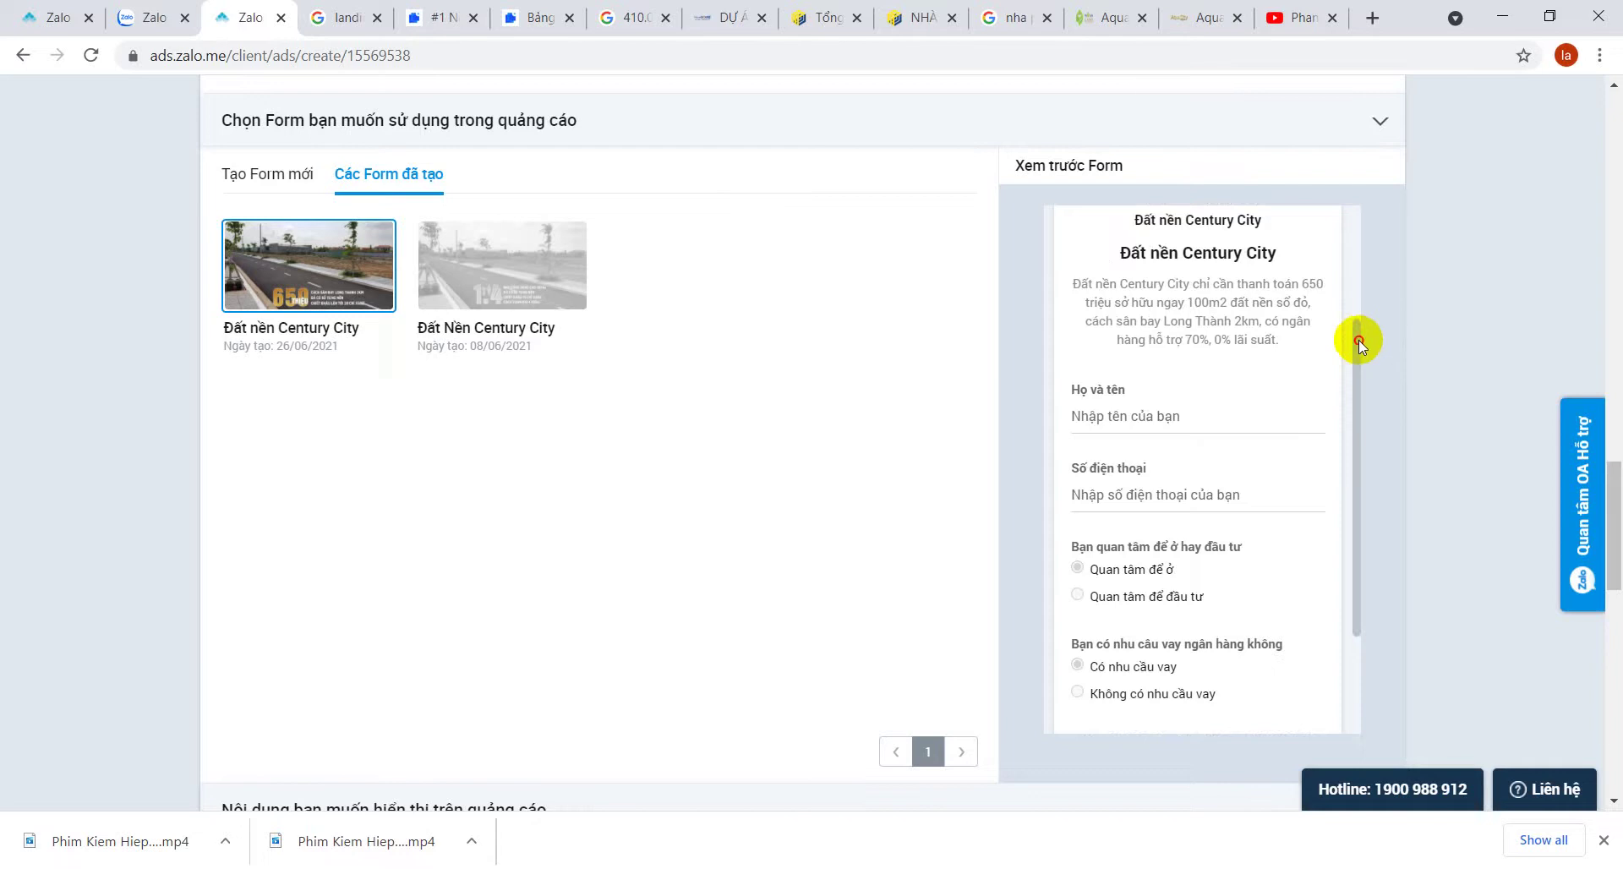
{"action": "left_click_drag", "start_coordinate": [1357, 340], "coordinate": [1347, 431]}
{"action": "left_click", "coordinate": [1084, 395]}
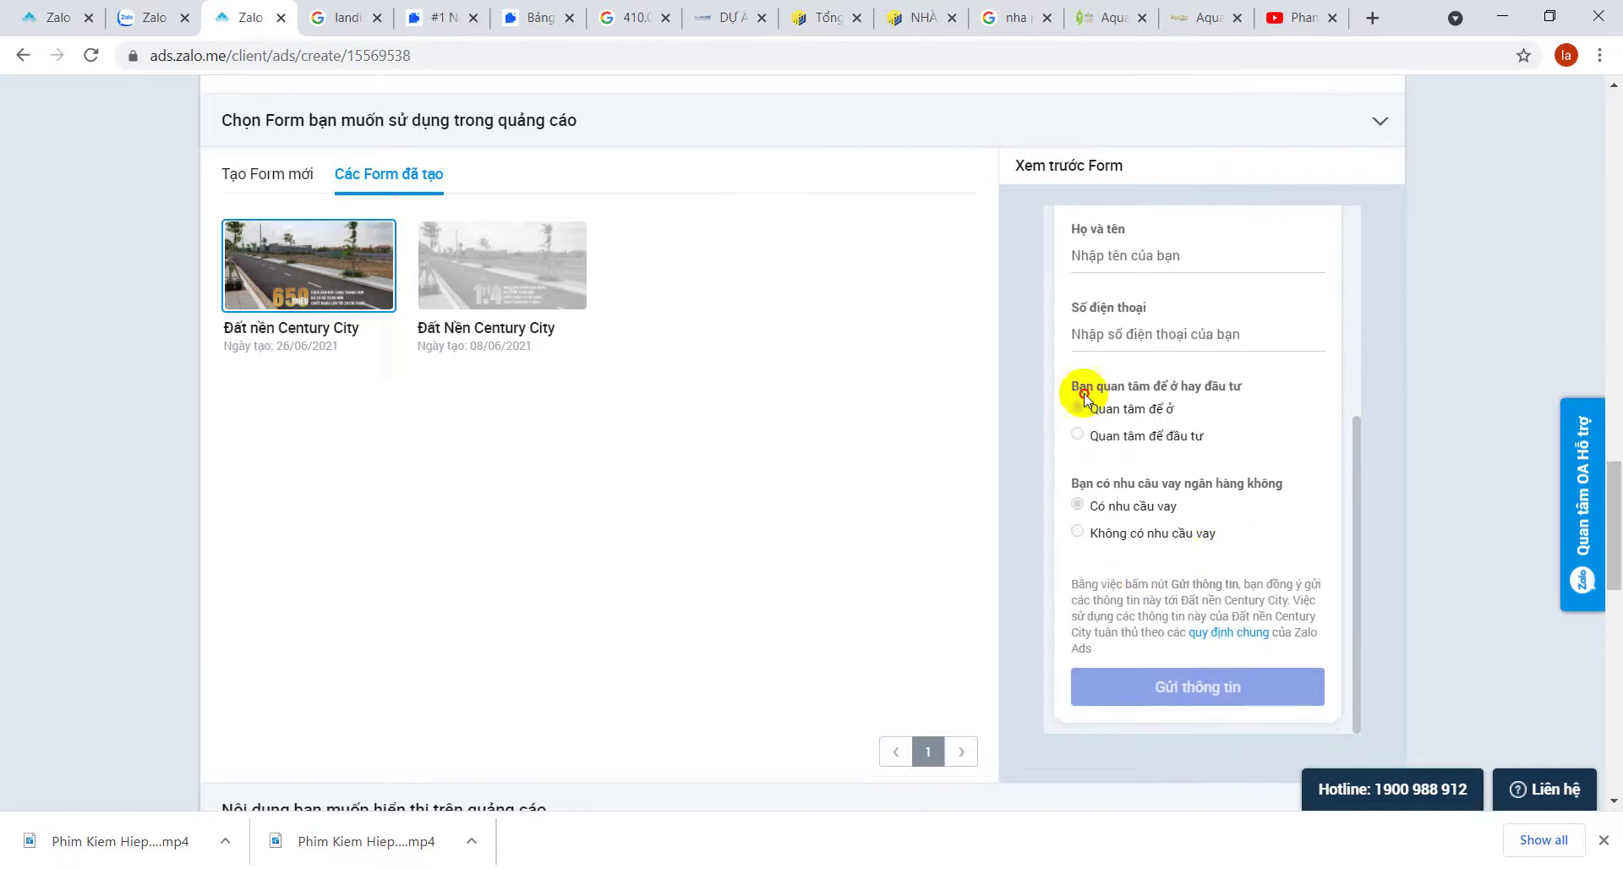
{"action": "scroll", "coordinate": [1208, 550], "scroll_direction": "up", "scroll_amount": 2}
{"action": "scroll", "coordinate": [1141, 592], "scroll_direction": "down", "scroll_amount": 2}
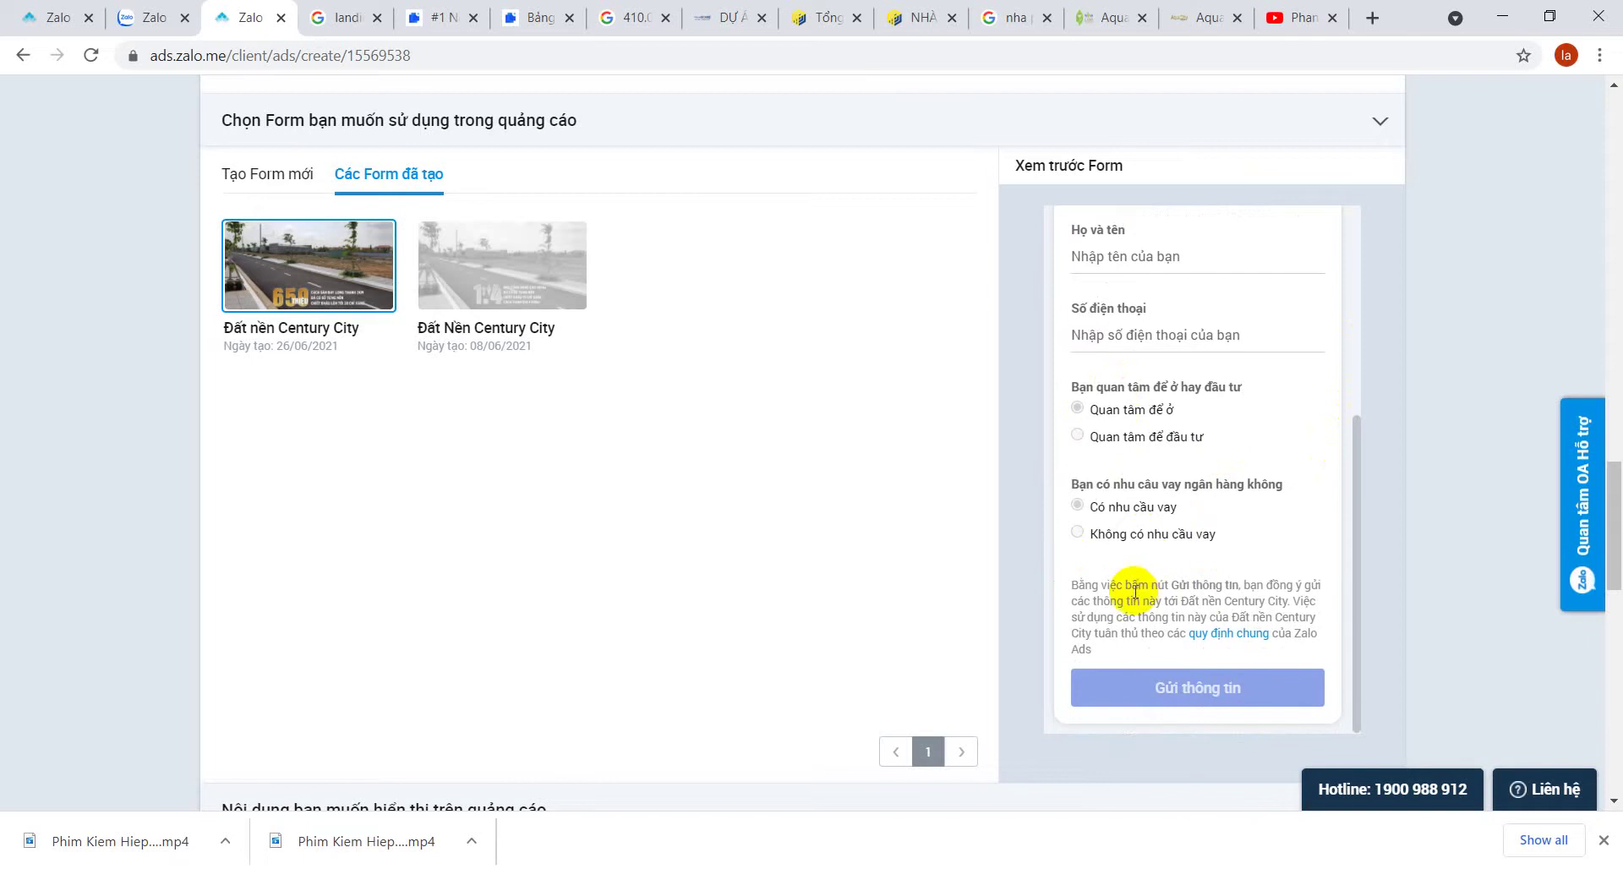
- Review the ad's display content: its name, image, call-to-action, caption, description and extra information
{"action": "scroll", "coordinate": [1133, 586], "scroll_direction": "down", "scroll_amount": 7}
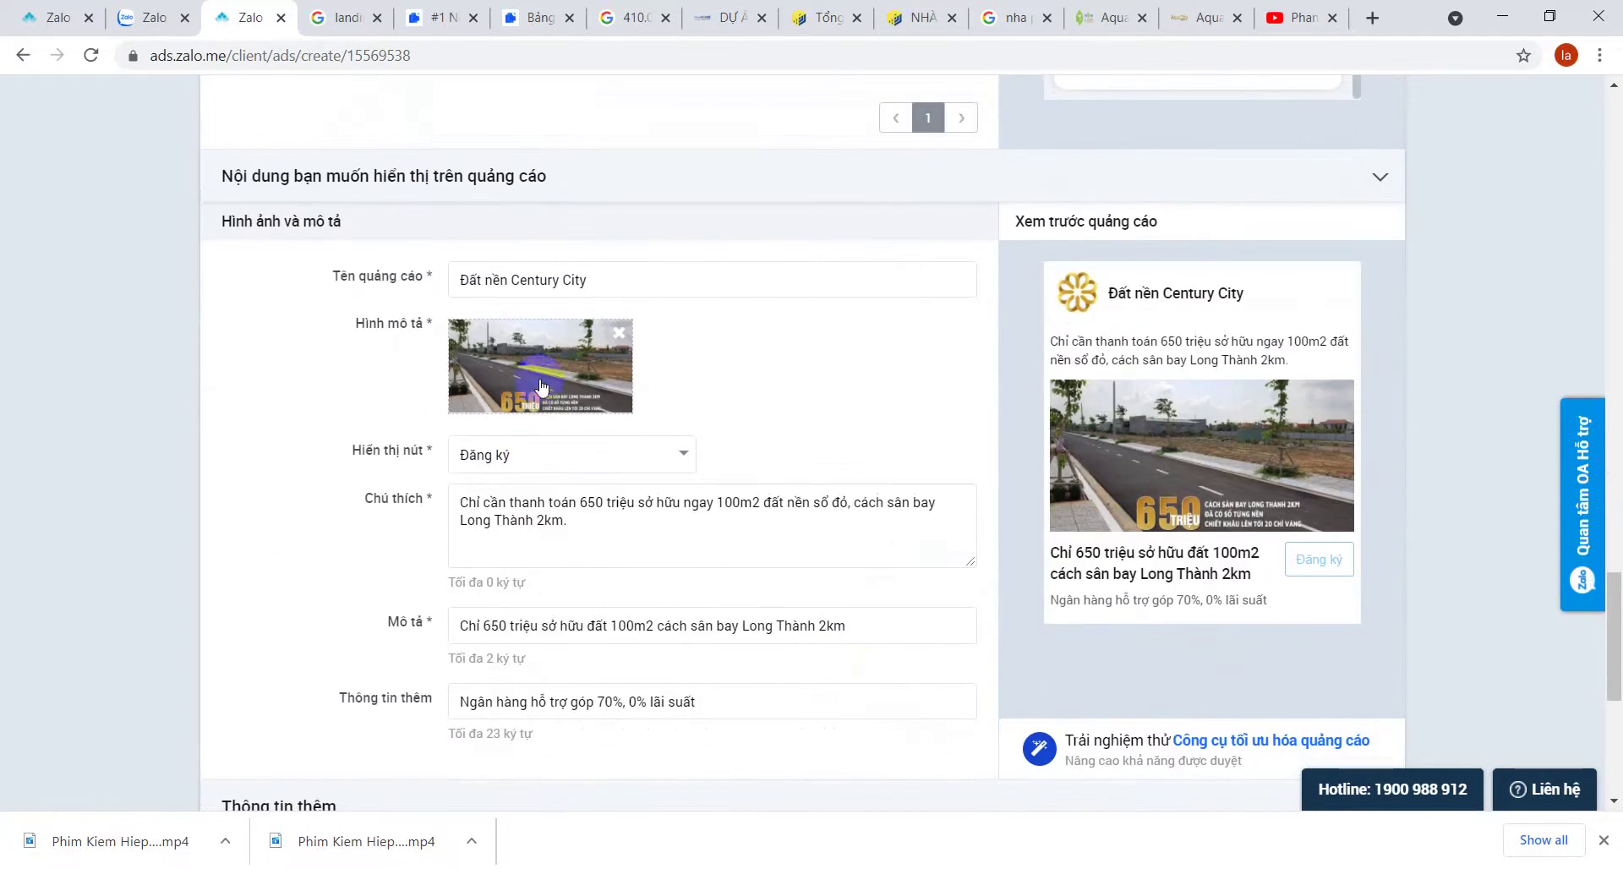
{"action": "left_click", "coordinate": [626, 540]}
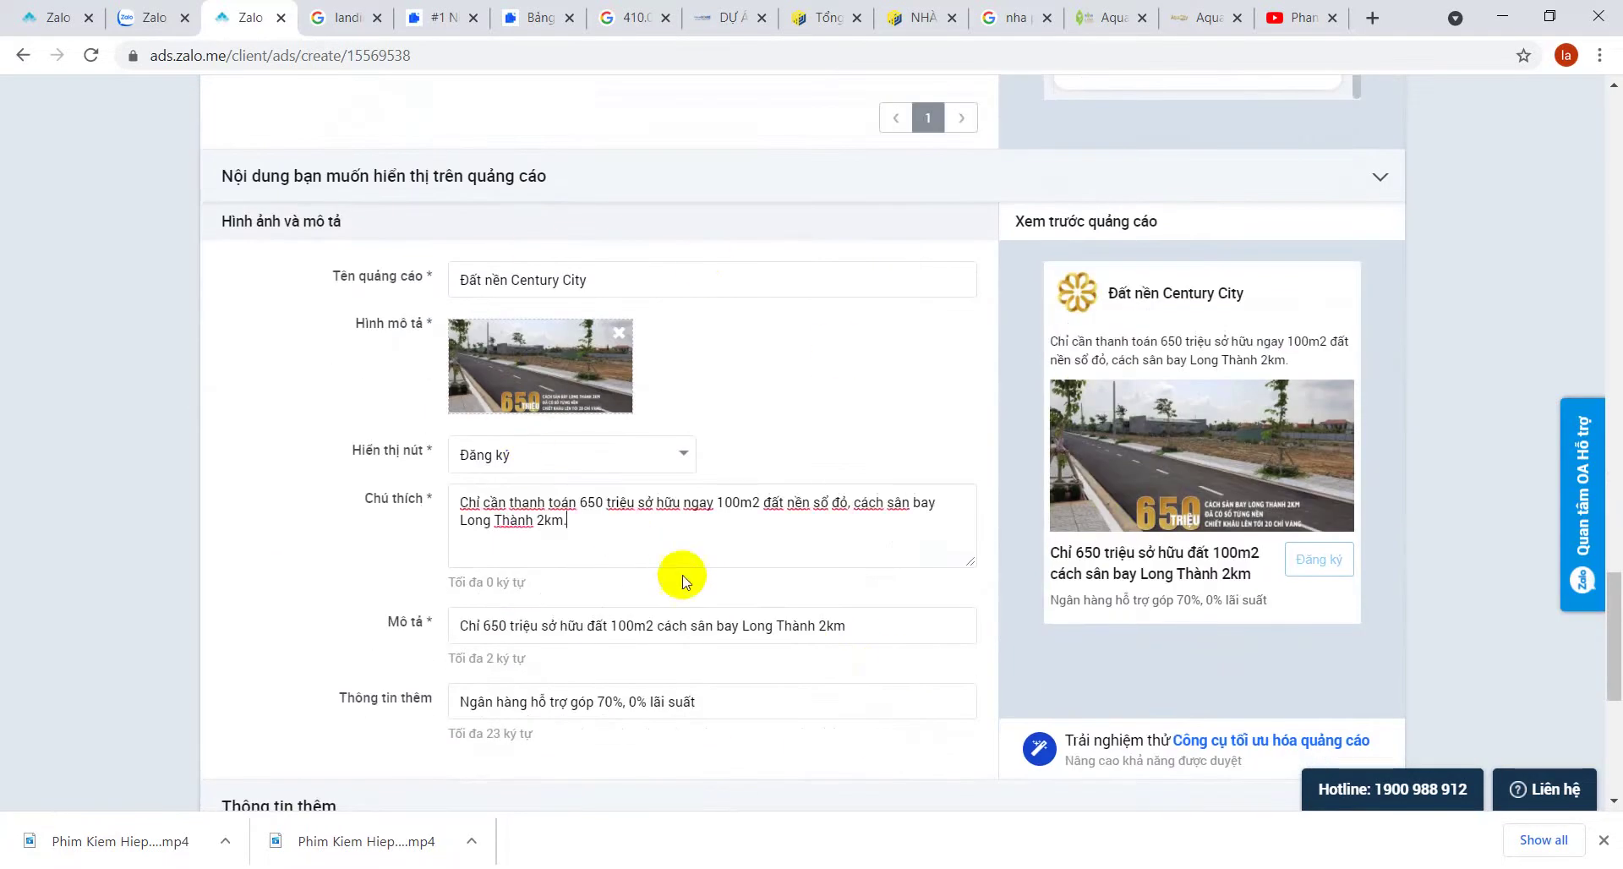
{"action": "scroll", "coordinate": [973, 601], "scroll_direction": "down", "scroll_amount": 2}
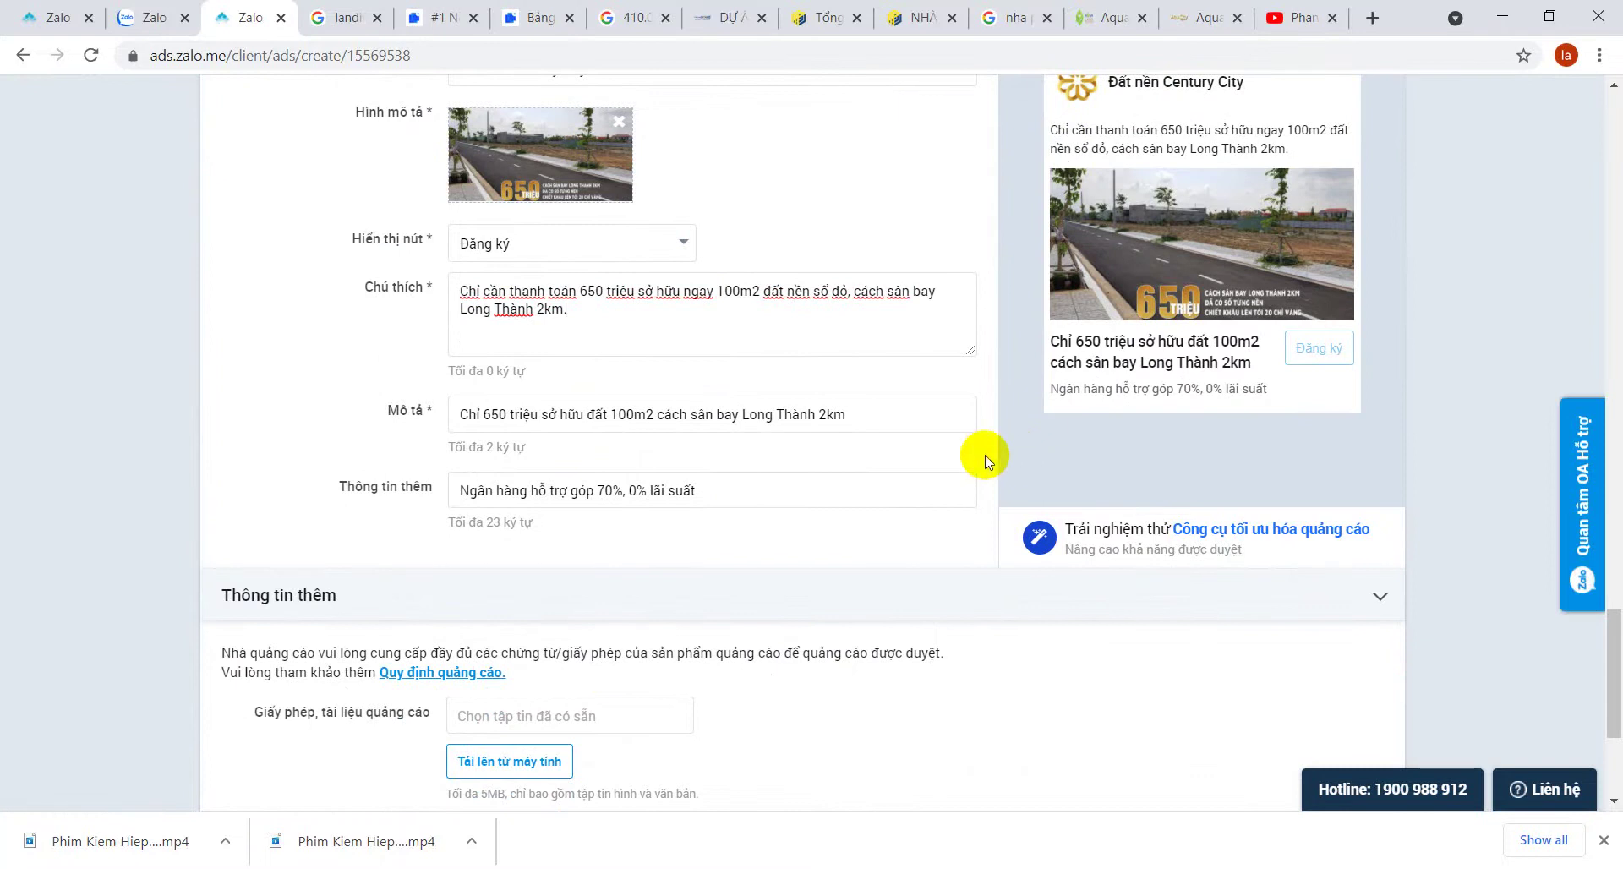
- Launch Adobe Illustrator and open golf-binhduong.ai from the HIEU folder on drive E
{"action": "left_click", "coordinate": [19, 867]}
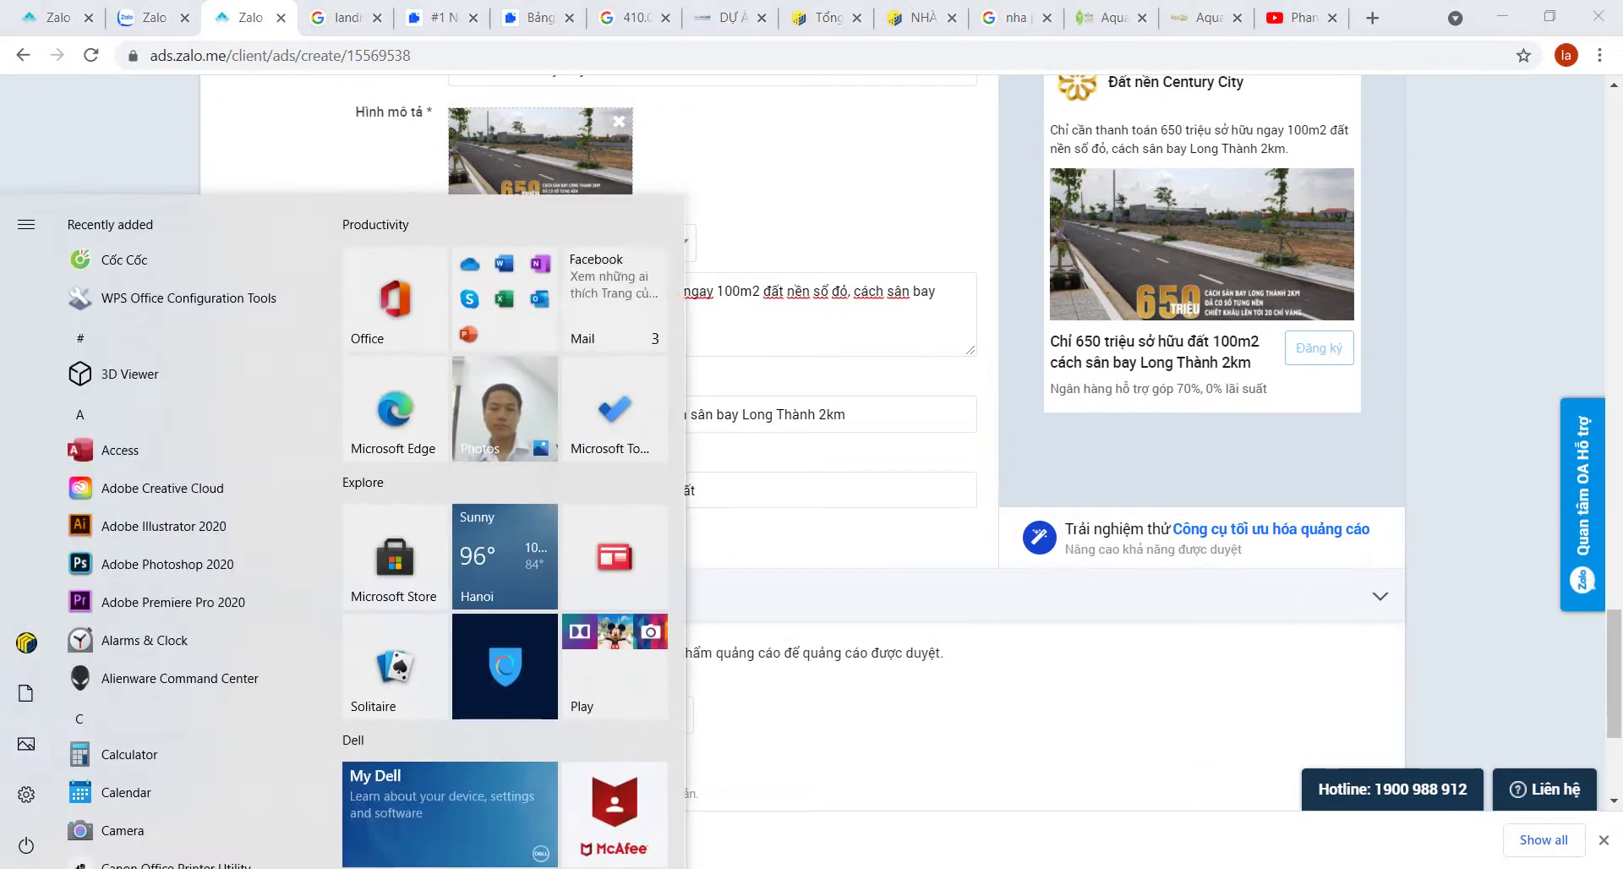
{"action": "left_click", "coordinate": [128, 531]}
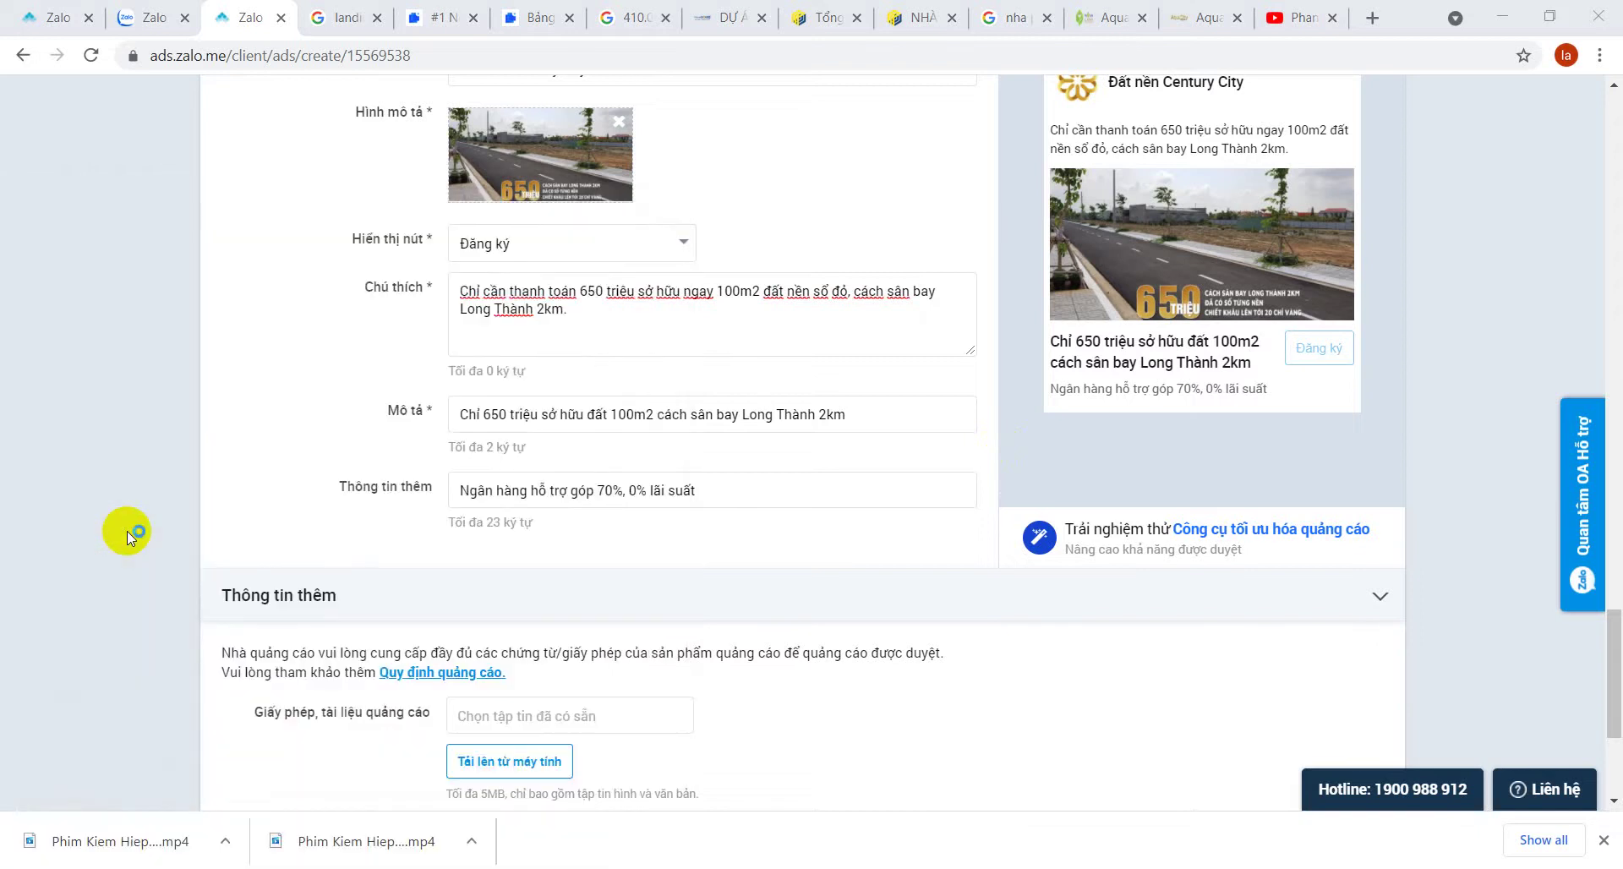
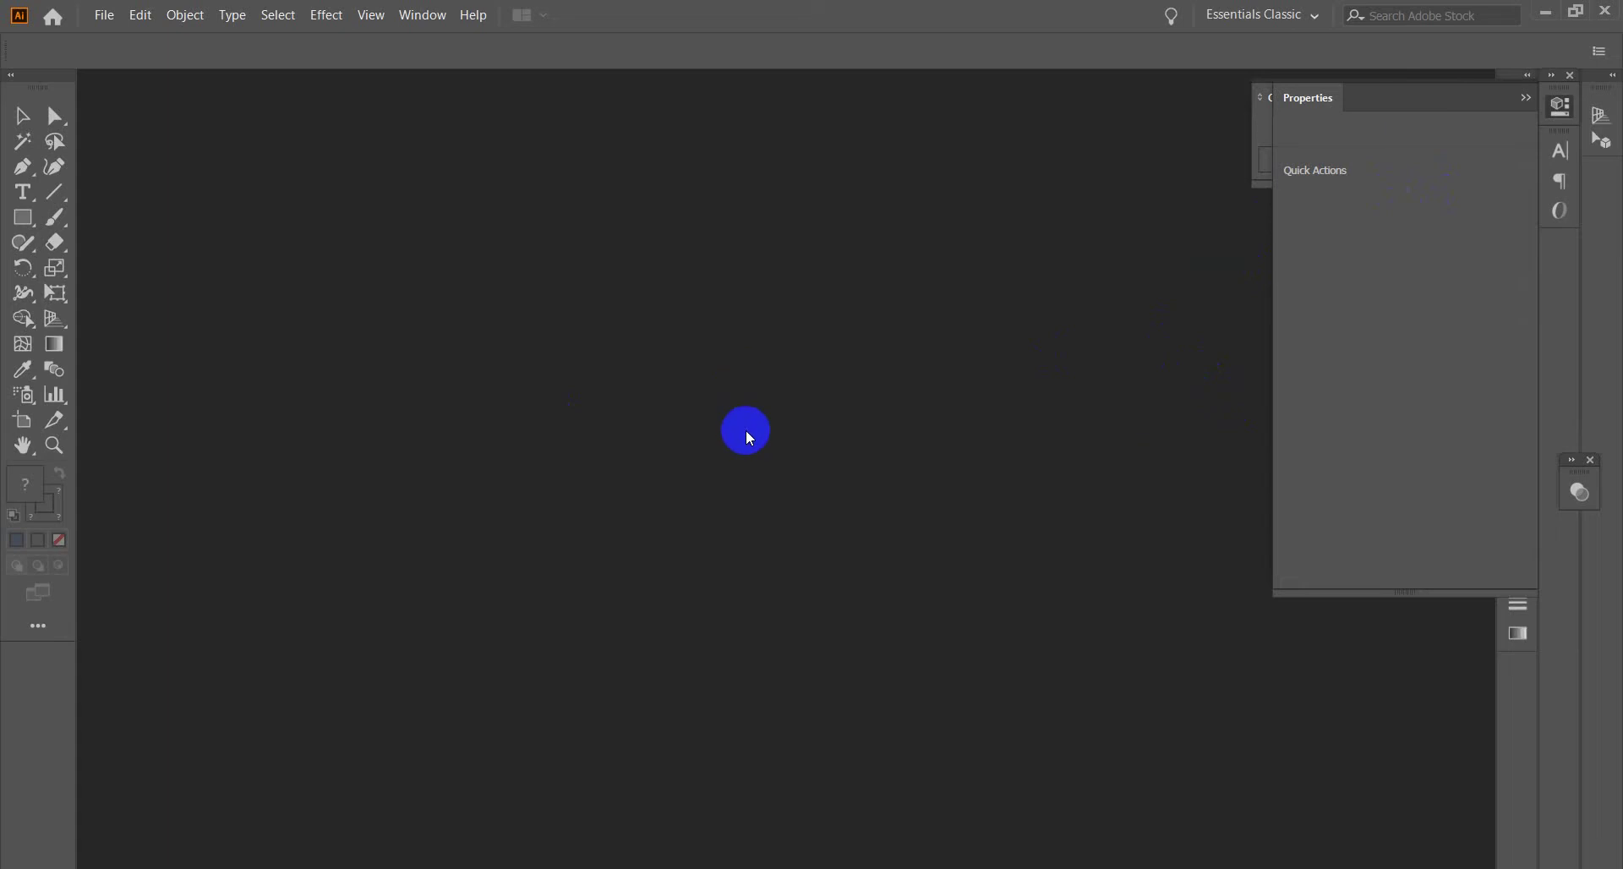
{"action": "double_click", "coordinate": [689, 457]}
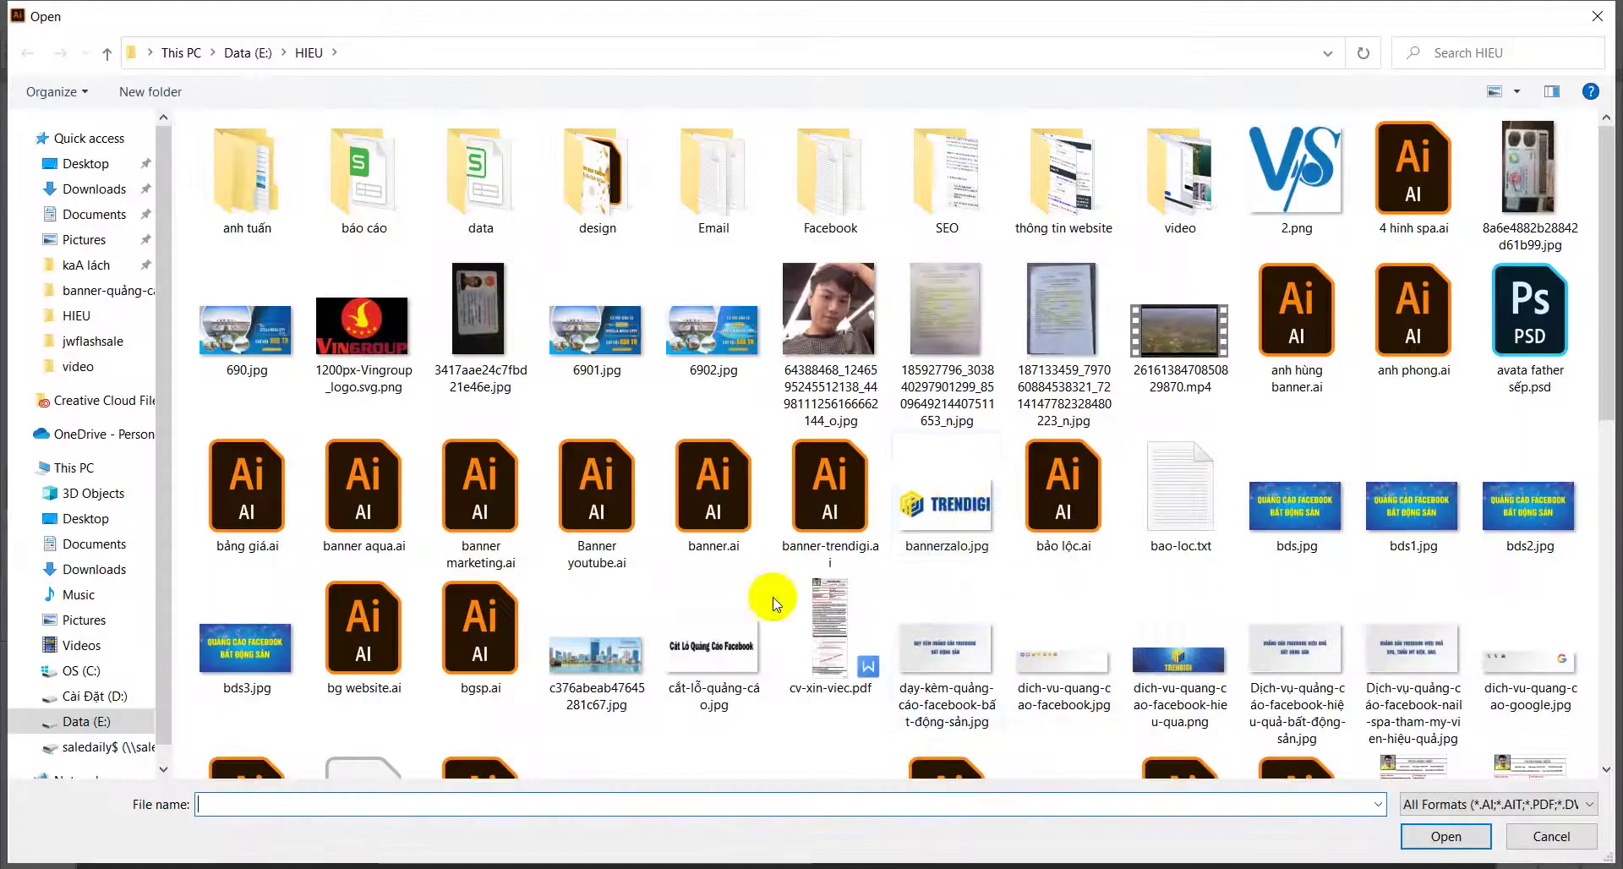
{"action": "scroll", "coordinate": [773, 597], "scroll_direction": "down", "scroll_amount": 5}
{"action": "left_click", "coordinate": [1180, 372]}
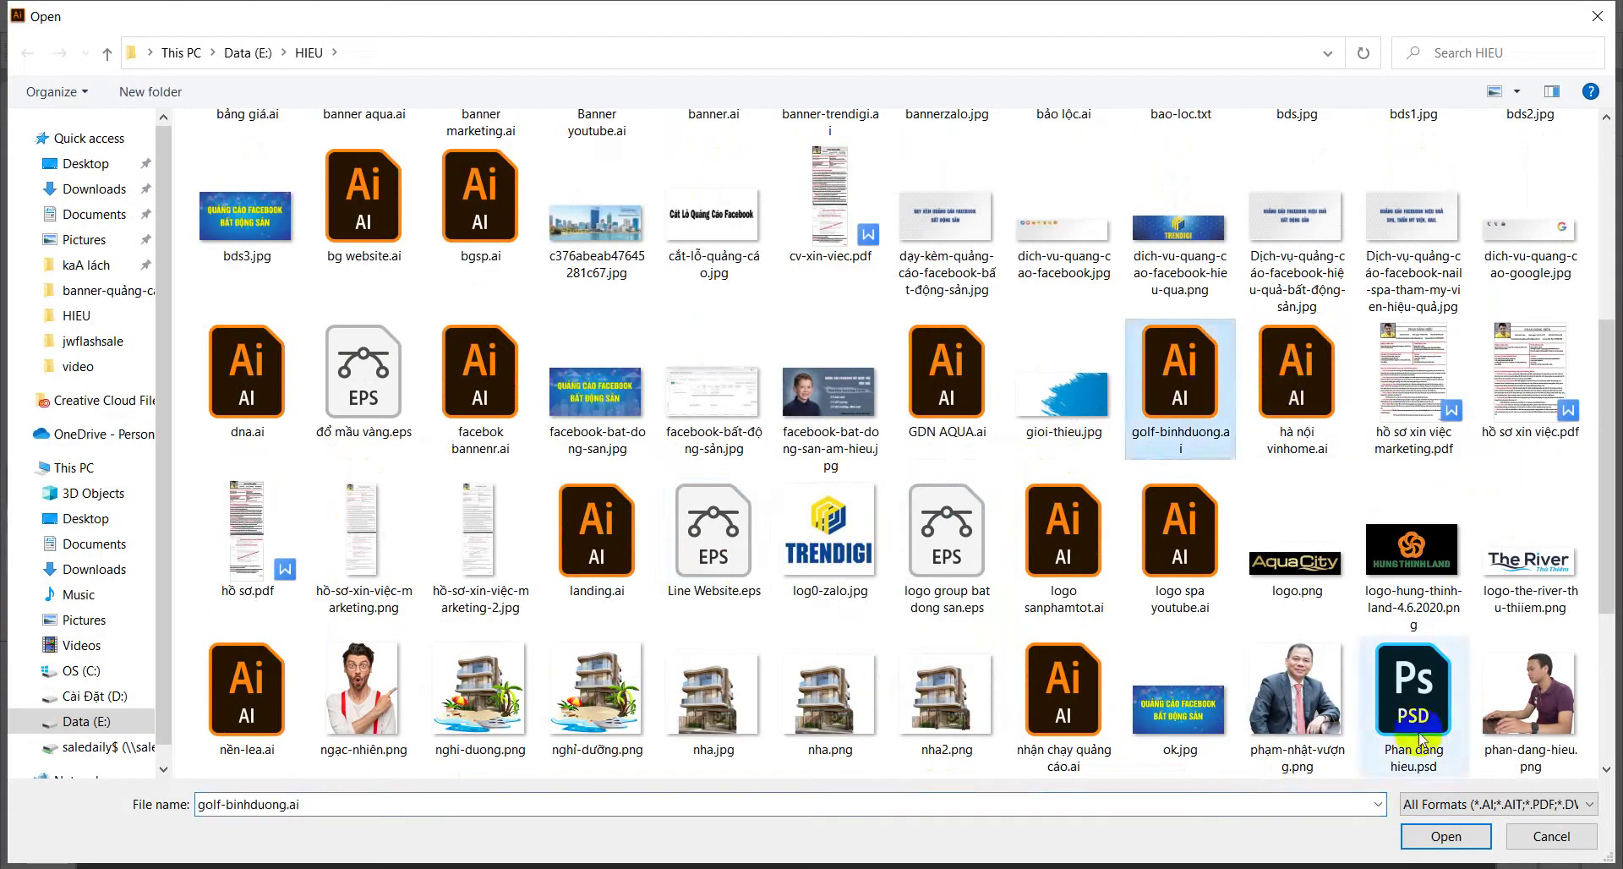
{"action": "left_click", "coordinate": [1433, 837]}
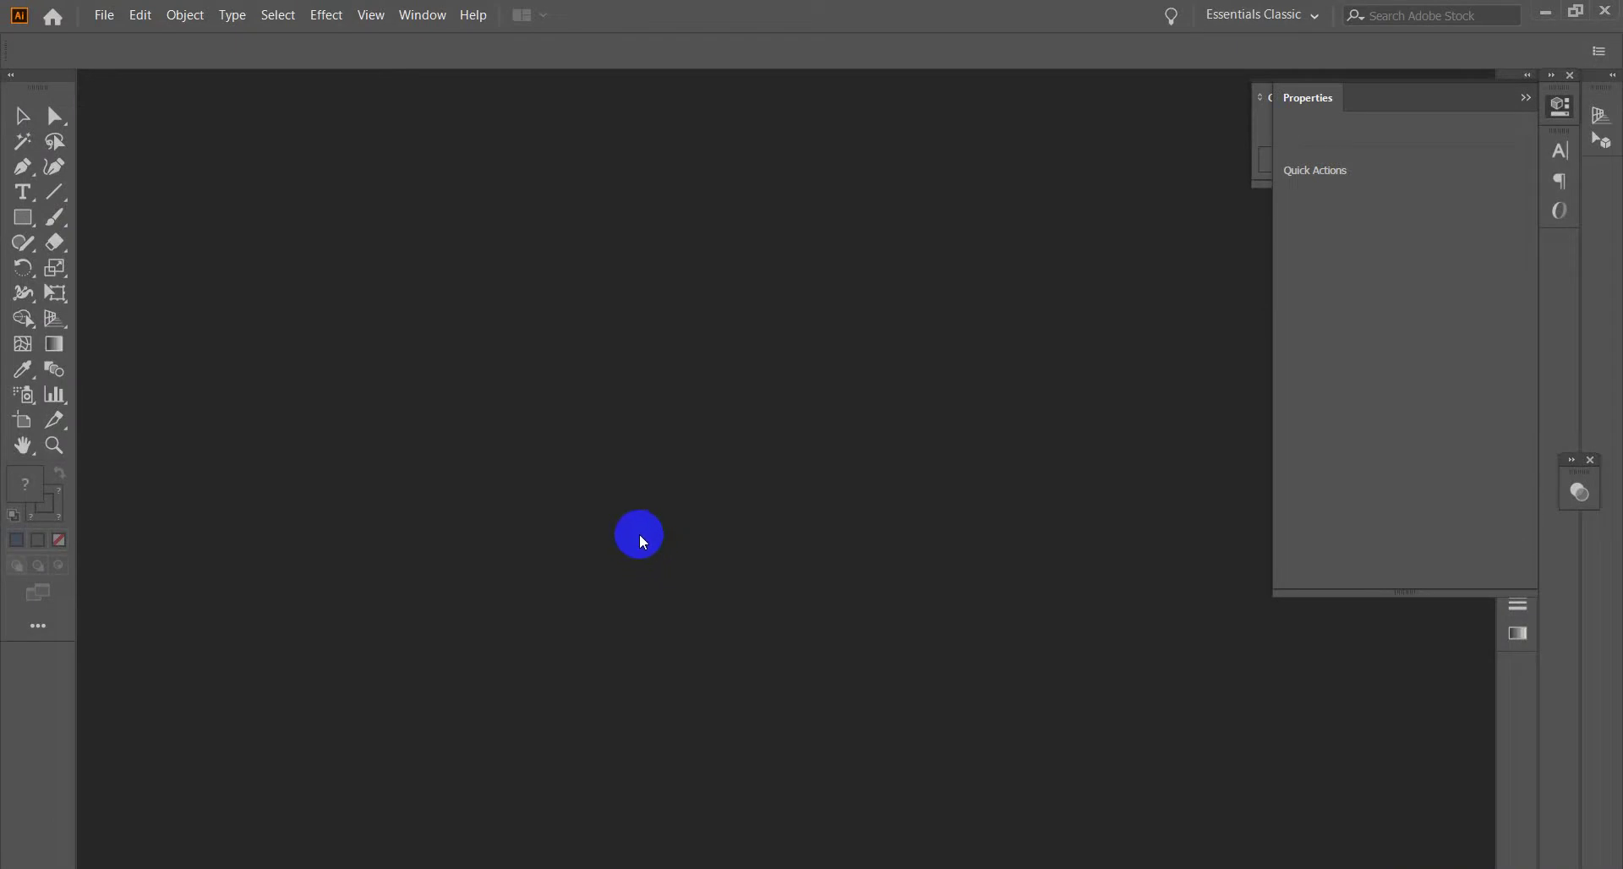
{"action": "left_click", "coordinate": [674, 475]}
{"action": "left_click", "coordinate": [918, 474]}
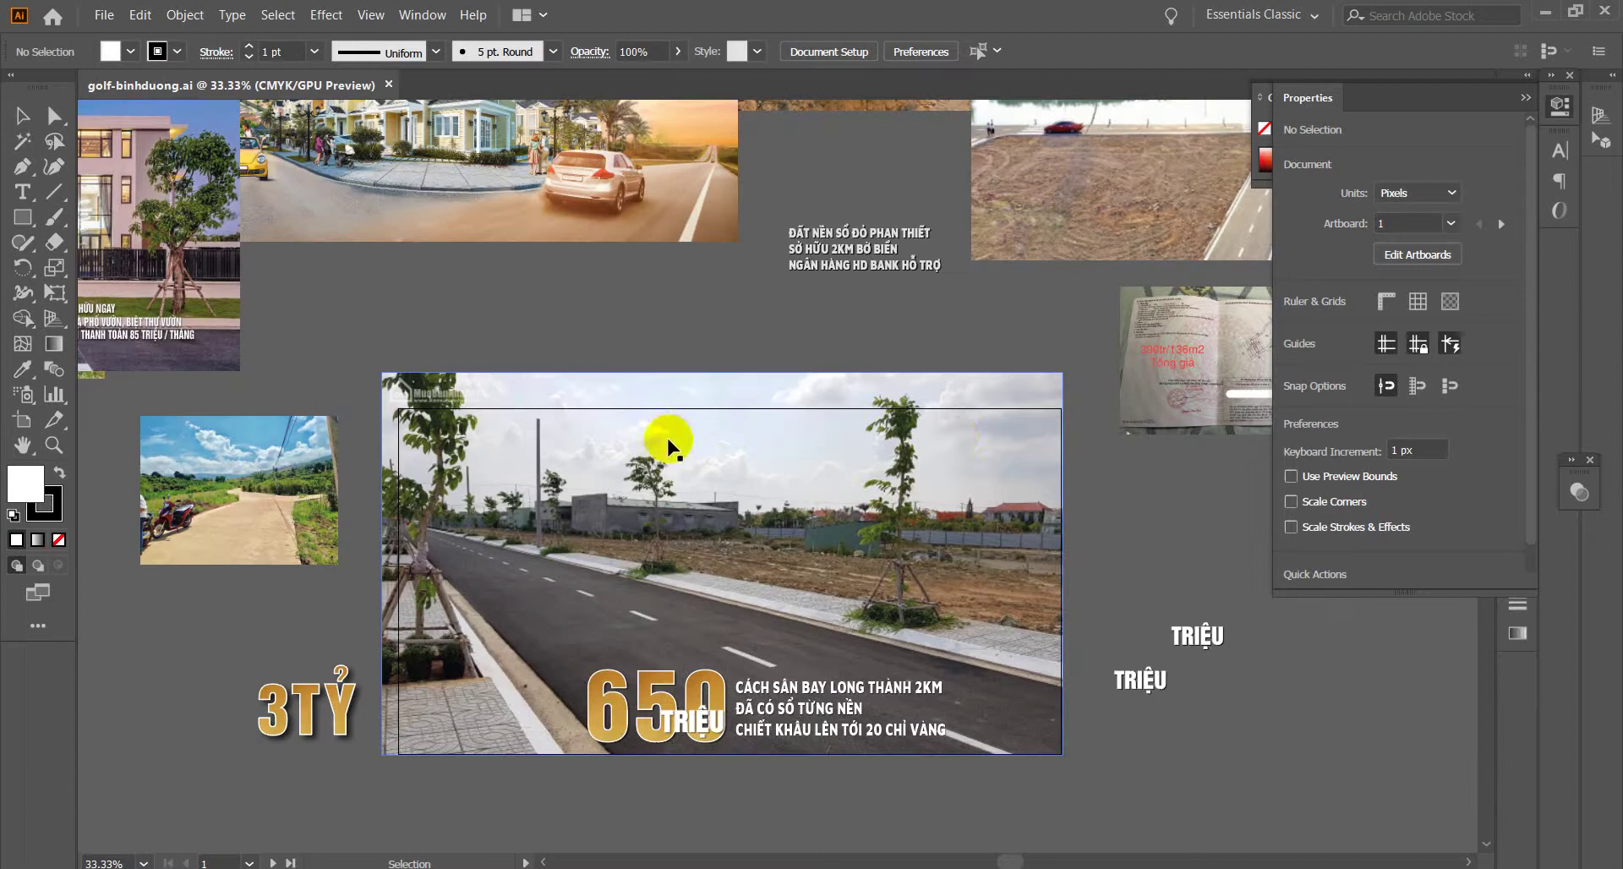
- Examine the existing road banner with its gold 650 lettering and the other artwork spread across the document
{"action": "scroll", "coordinate": [955, 441], "scroll_direction": "down", "scroll_amount": 1}
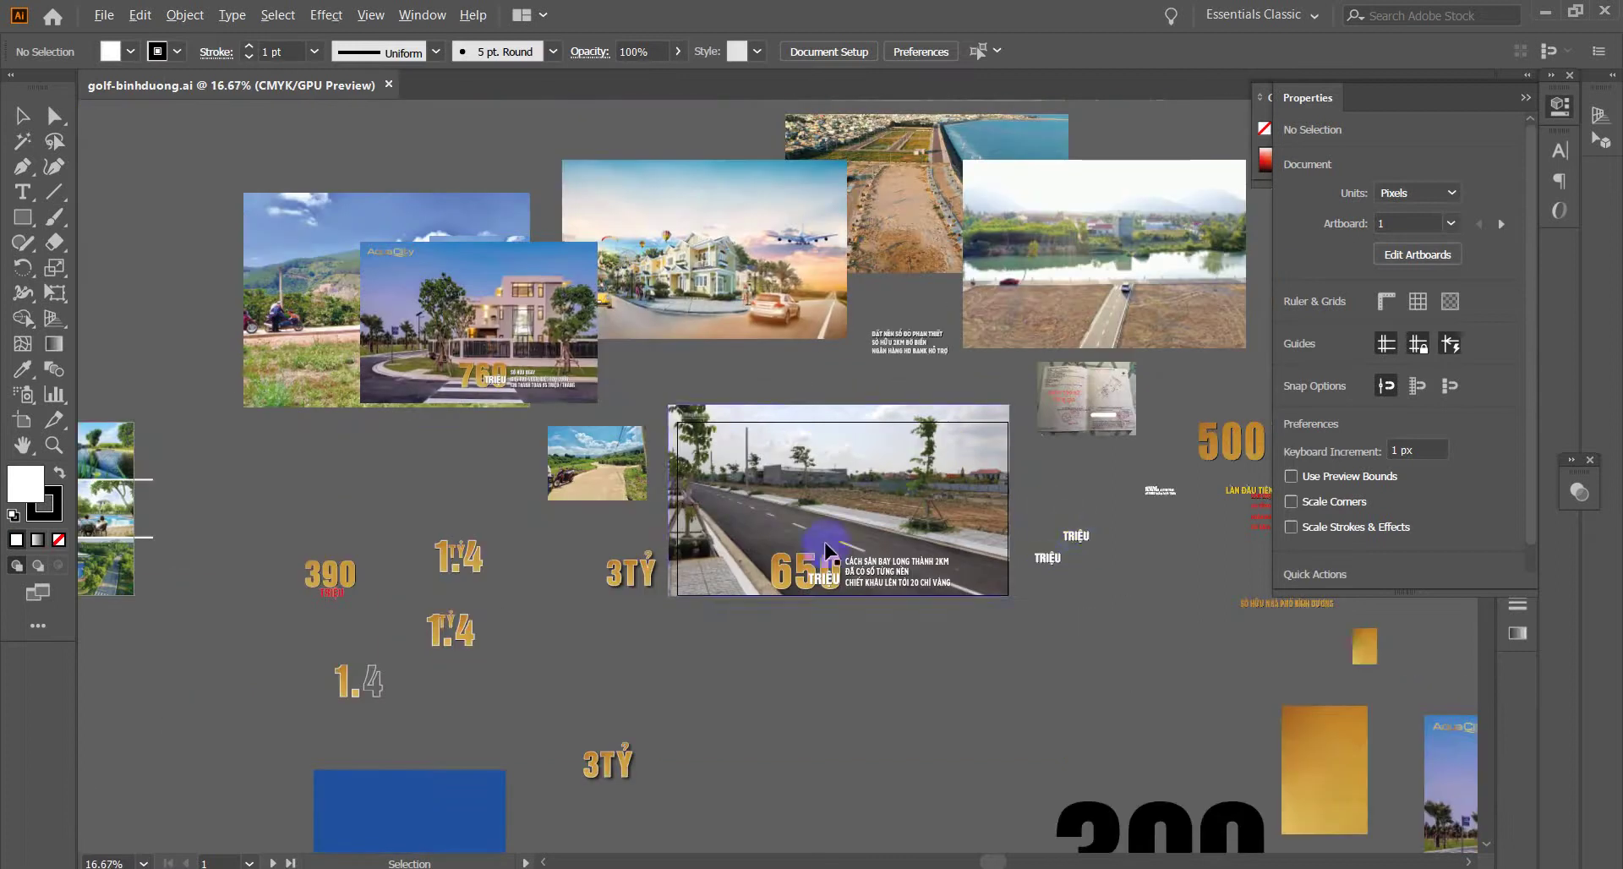
{"action": "scroll", "coordinate": [824, 545], "scroll_direction": "up", "scroll_amount": 3}
{"action": "scroll", "coordinate": [824, 548], "scroll_direction": "down", "scroll_amount": 1}
{"action": "left_click_drag", "start_coordinate": [894, 713], "coordinate": [940, 421]}
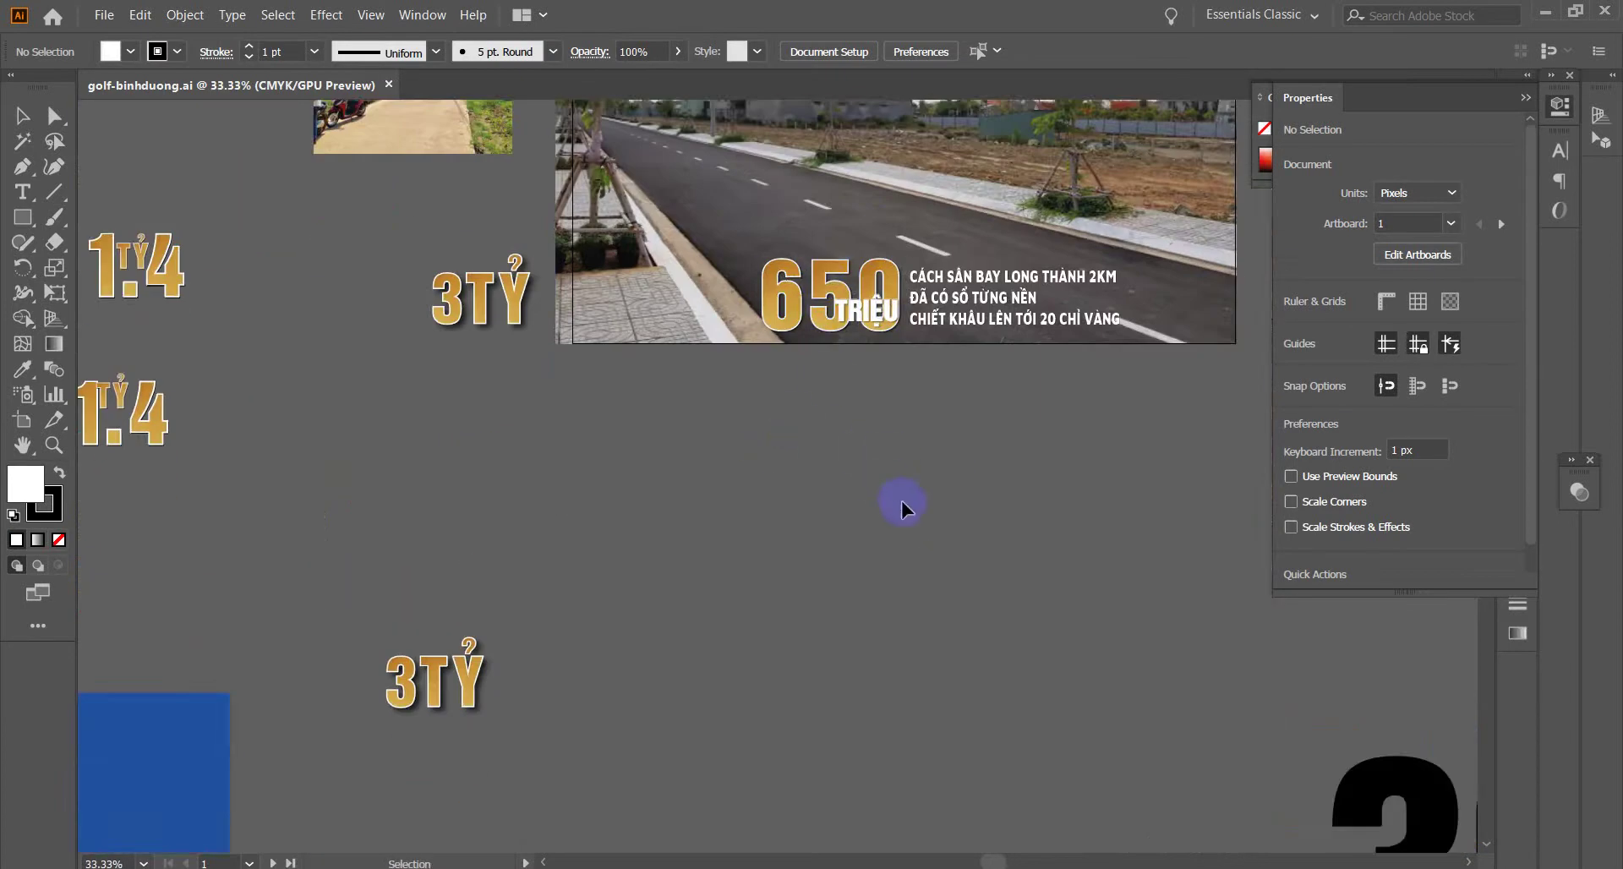
{"action": "left_click_drag", "start_coordinate": [1043, 442], "coordinate": [923, 605]}
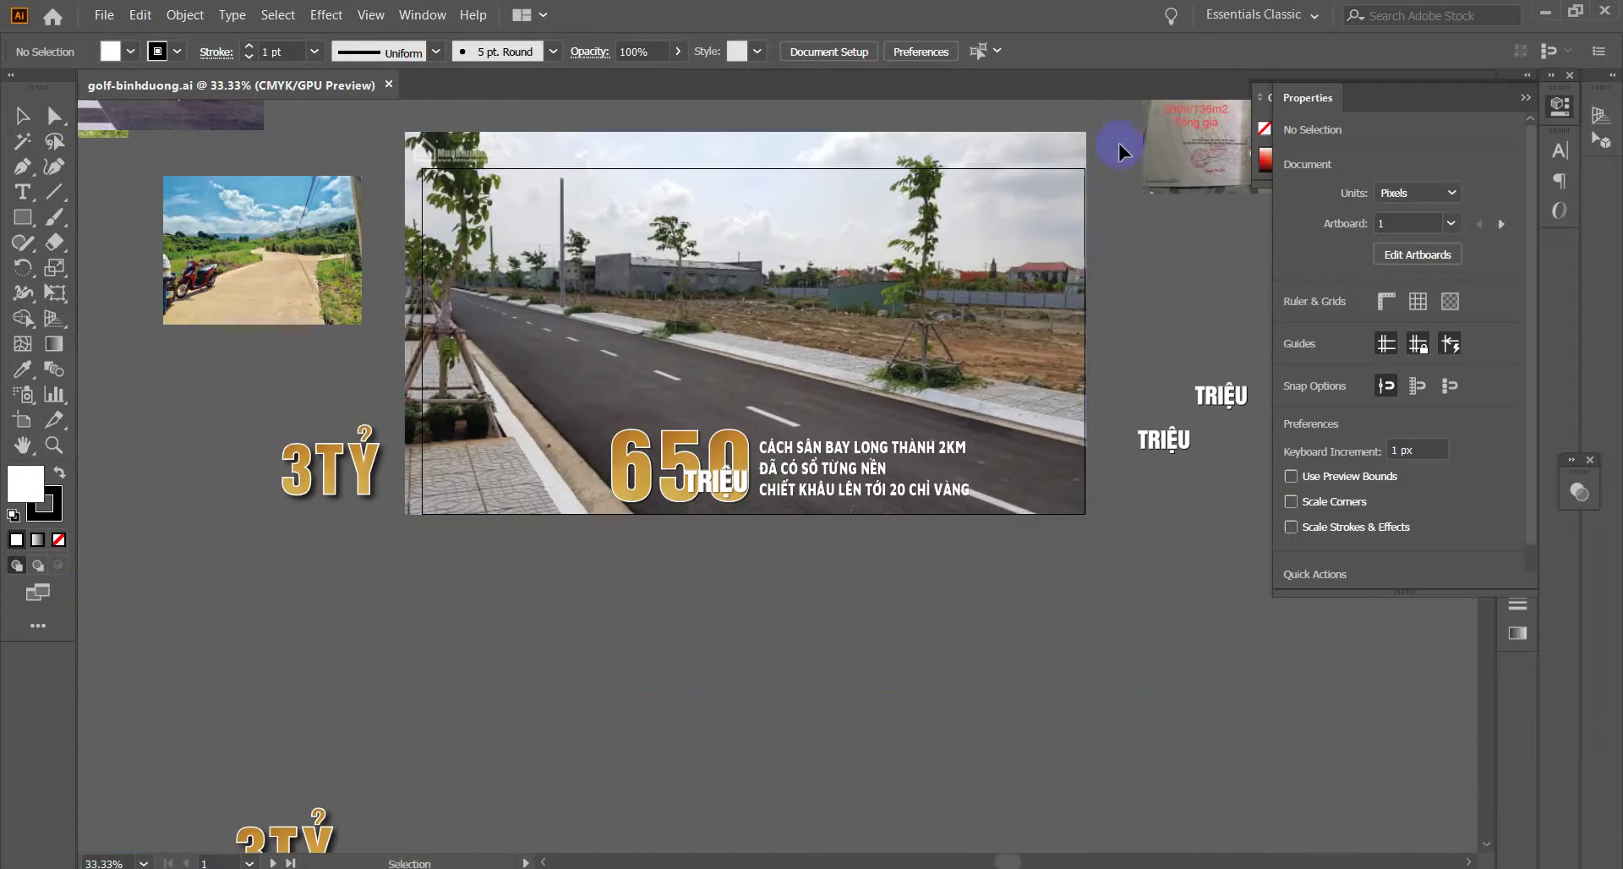
{"action": "scroll", "coordinate": [824, 448], "scroll_direction": "down", "scroll_amount": 10}
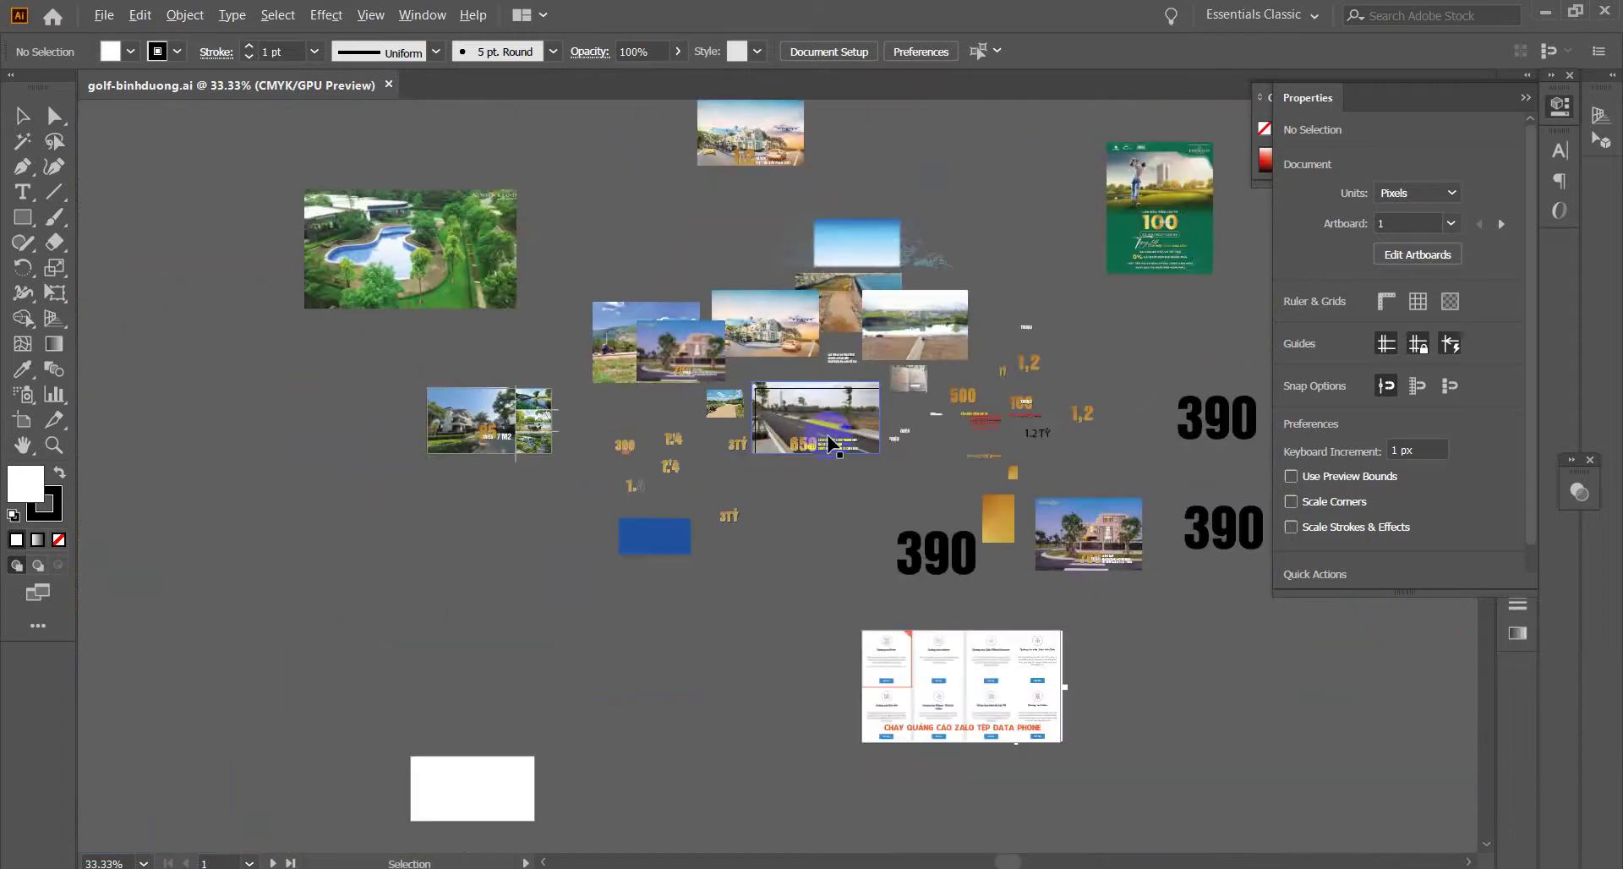
{"action": "scroll", "coordinate": [833, 444], "scroll_direction": "down", "scroll_amount": 8}
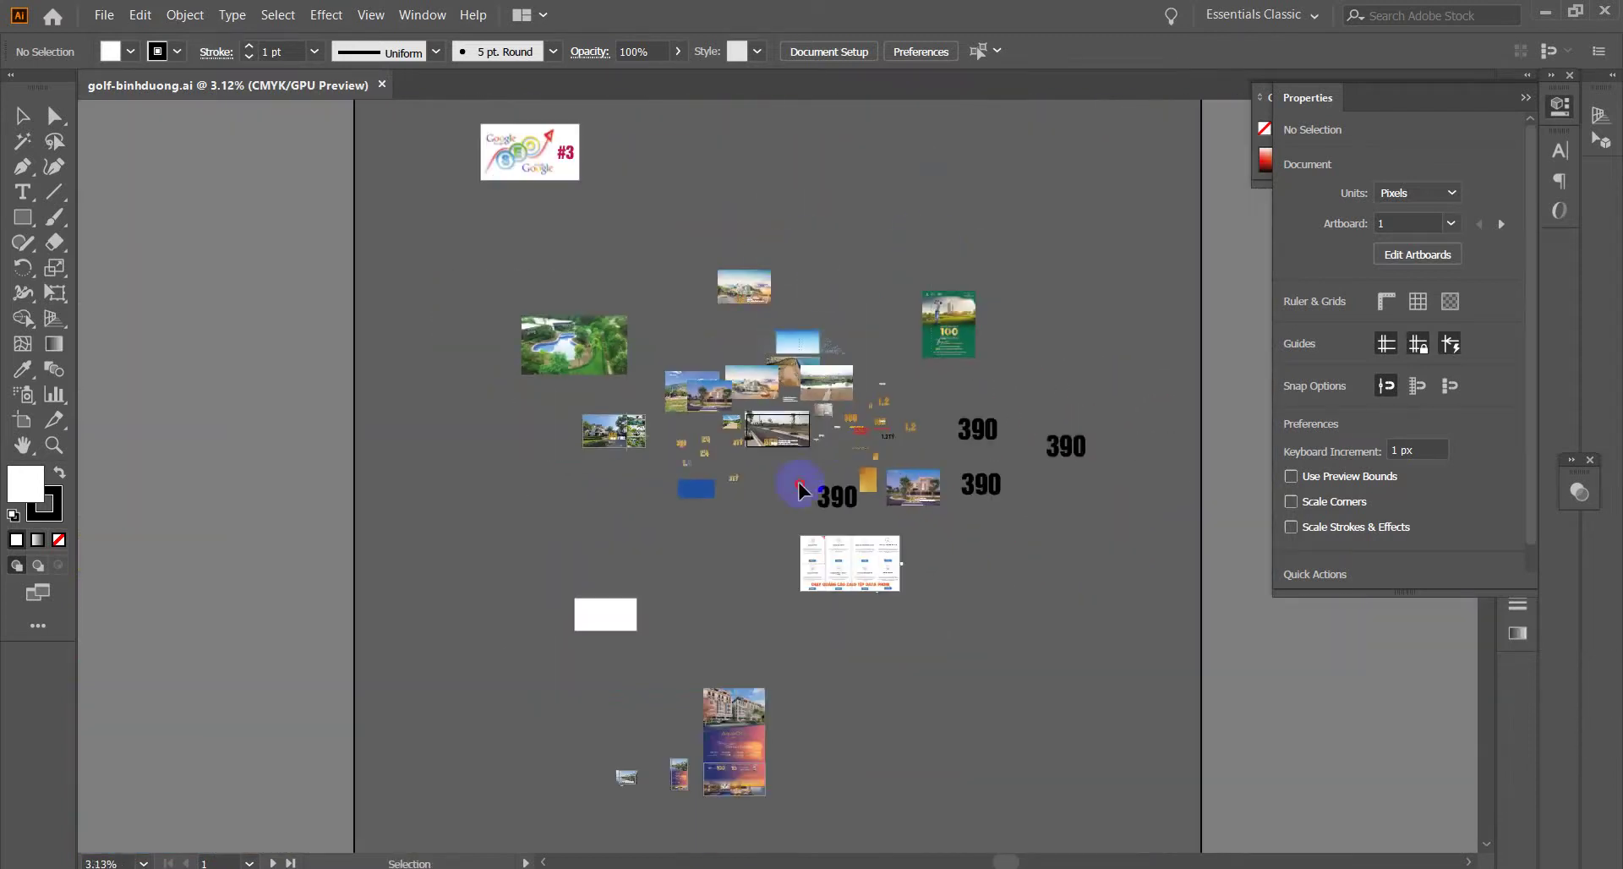
- Draw a new artboard about 2670 × 1514 px in the empty area above the existing artwork
{"action": "left_click_drag", "start_coordinate": [1016, 159], "coordinate": [967, 388]}
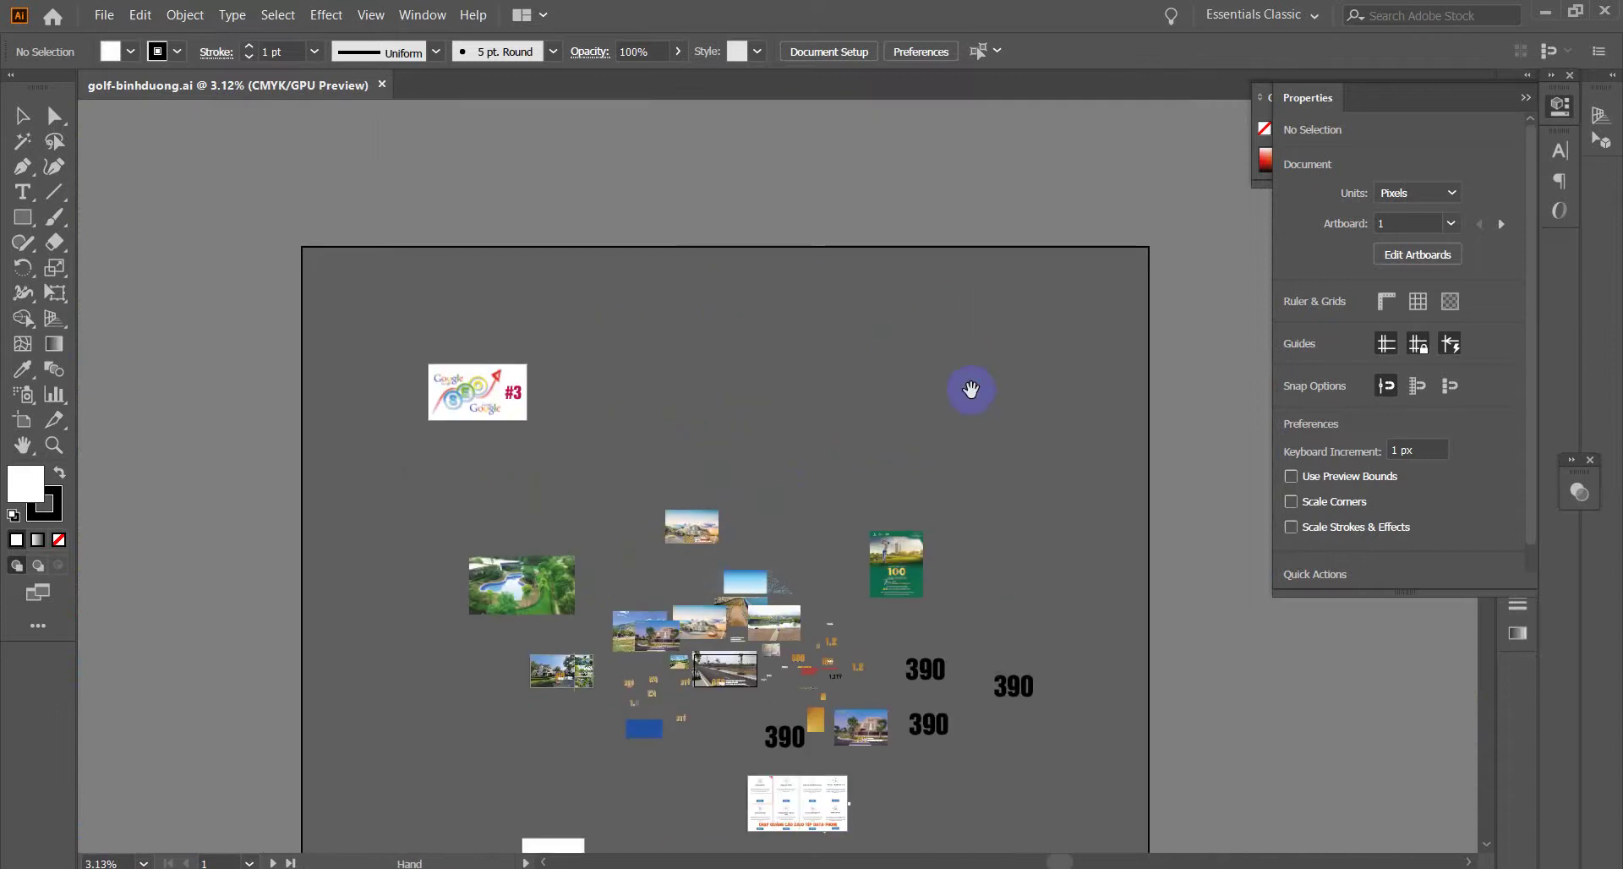
{"action": "key", "text": "ctrl+plus"}
{"action": "left_click_drag", "start_coordinate": [1028, 274], "coordinate": [935, 416]}
{"action": "key", "text": "ctrl+plus"}
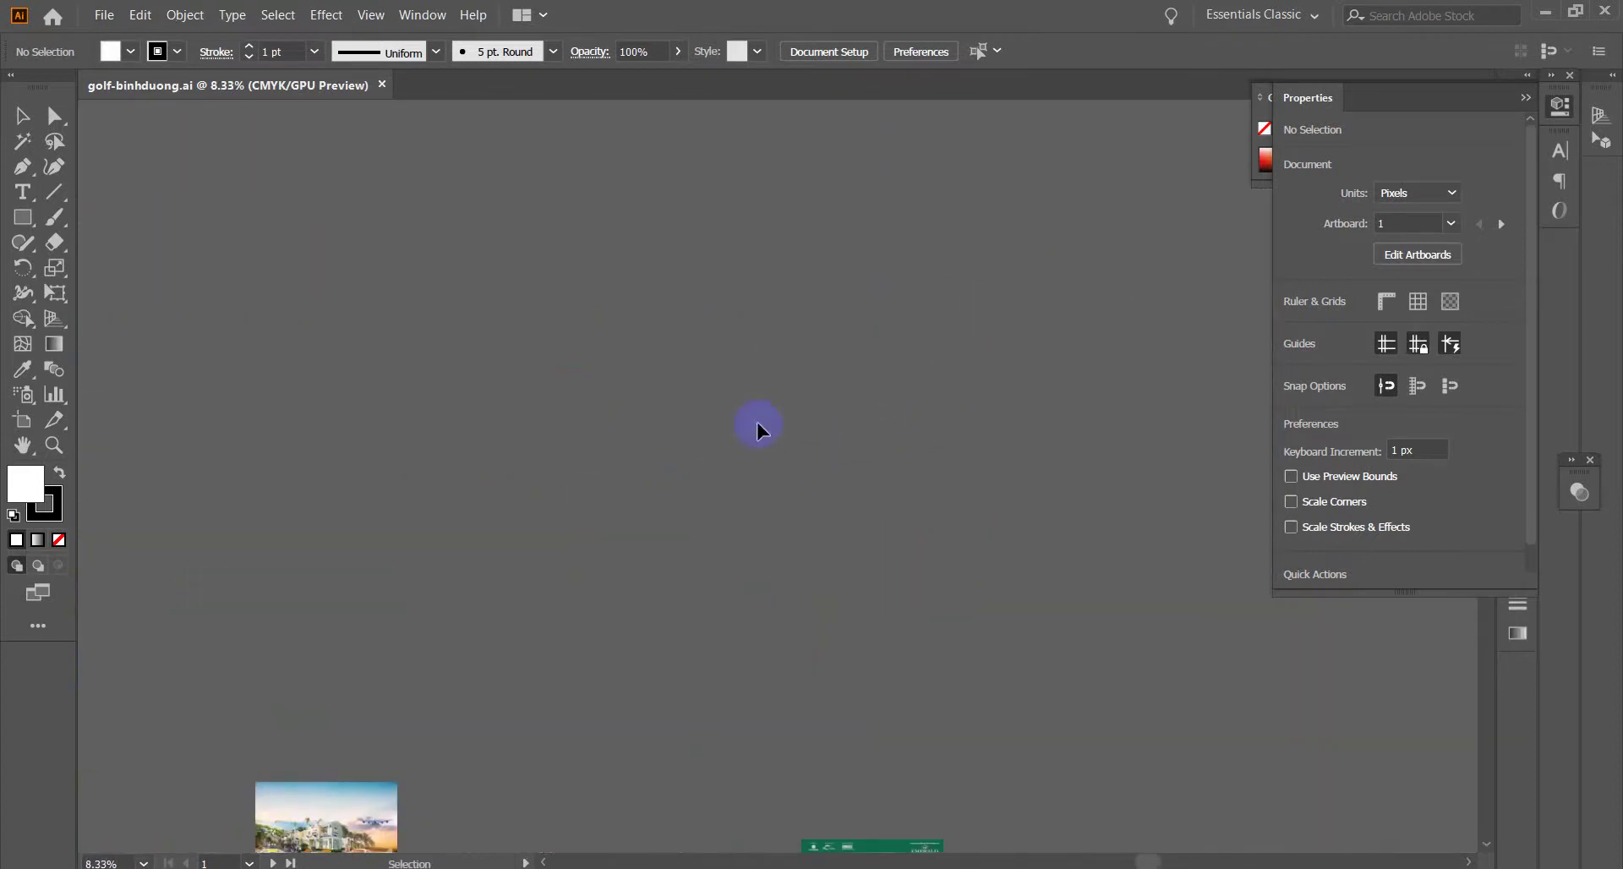
{"action": "left_click", "coordinate": [21, 423]}
{"action": "left_click_drag", "start_coordinate": [672, 195], "coordinate": [1042, 405]}
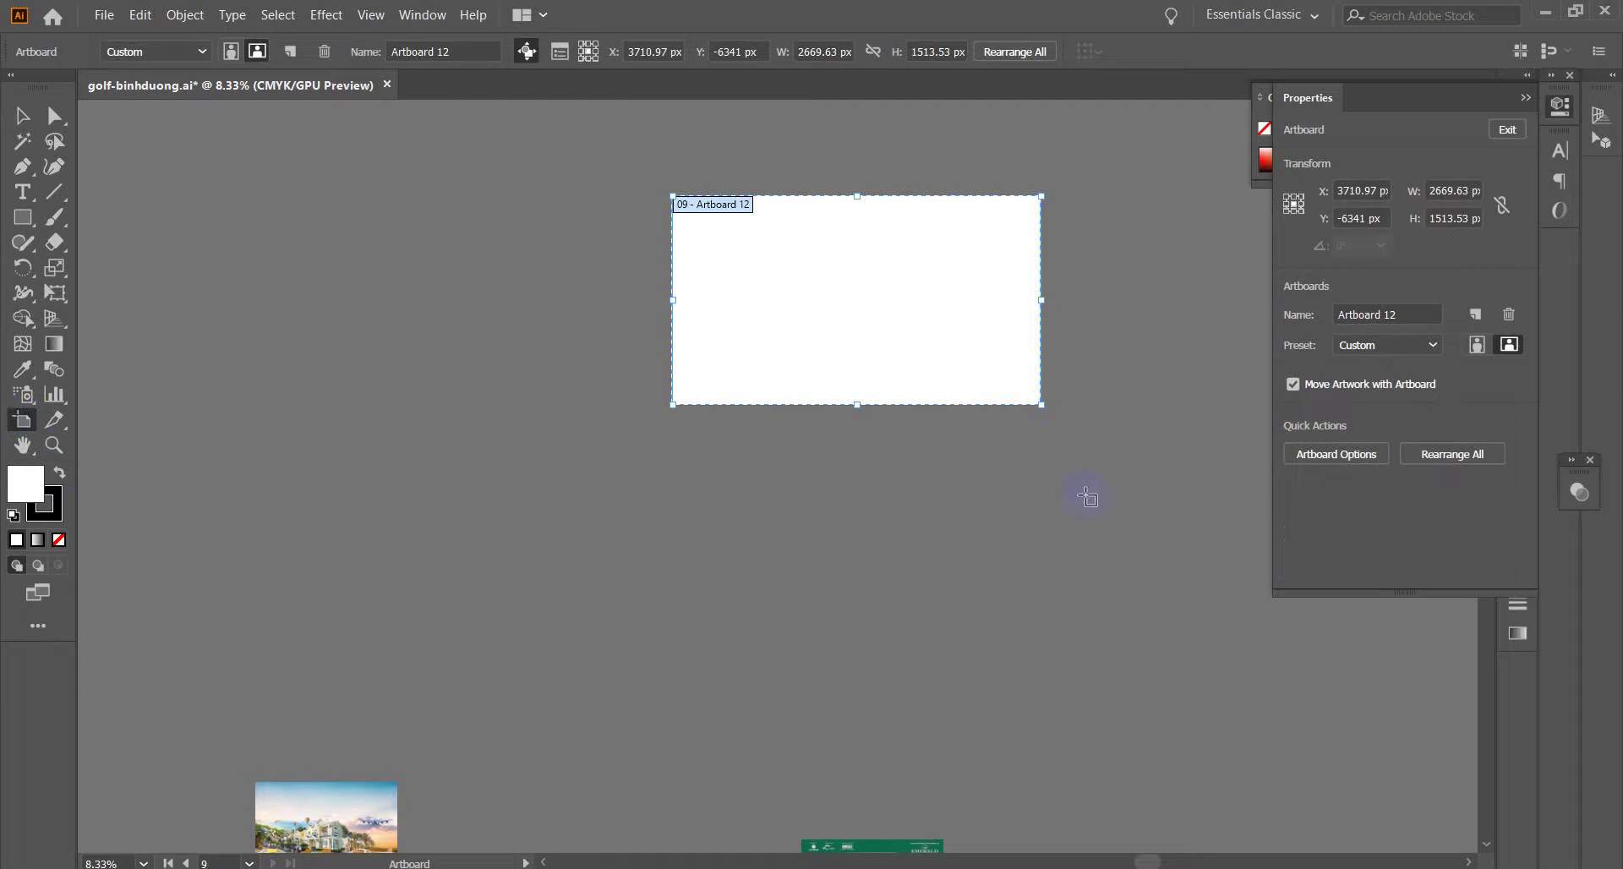
- Set the new artboard's size to 1200 px wide and 627 px high
{"action": "double_click", "coordinate": [21, 422]}
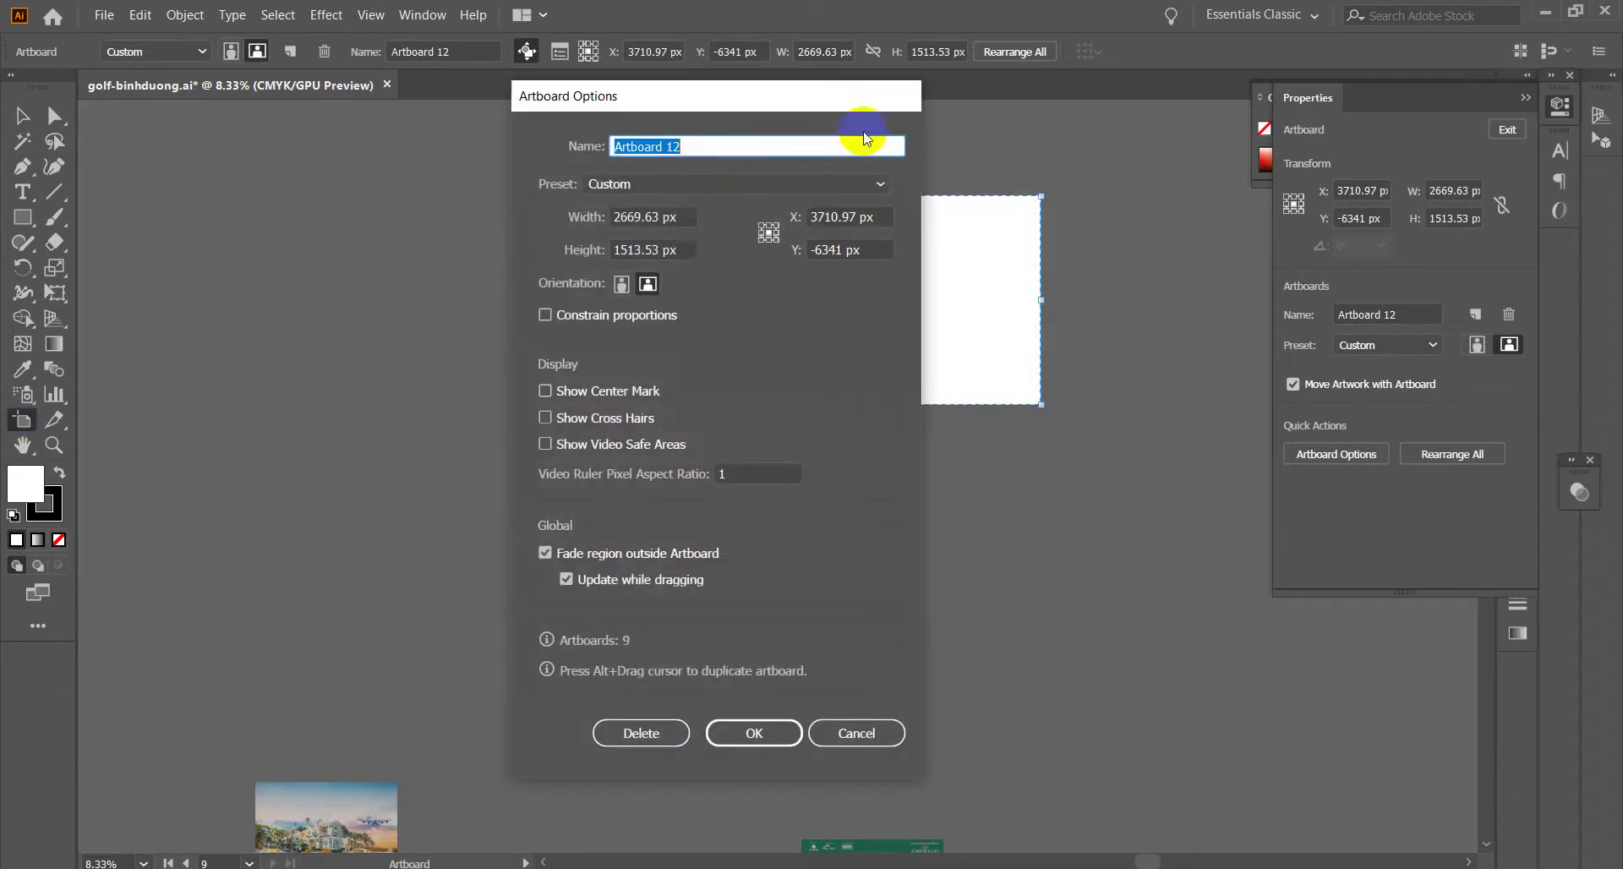
{"action": "left_click", "coordinate": [678, 214]}
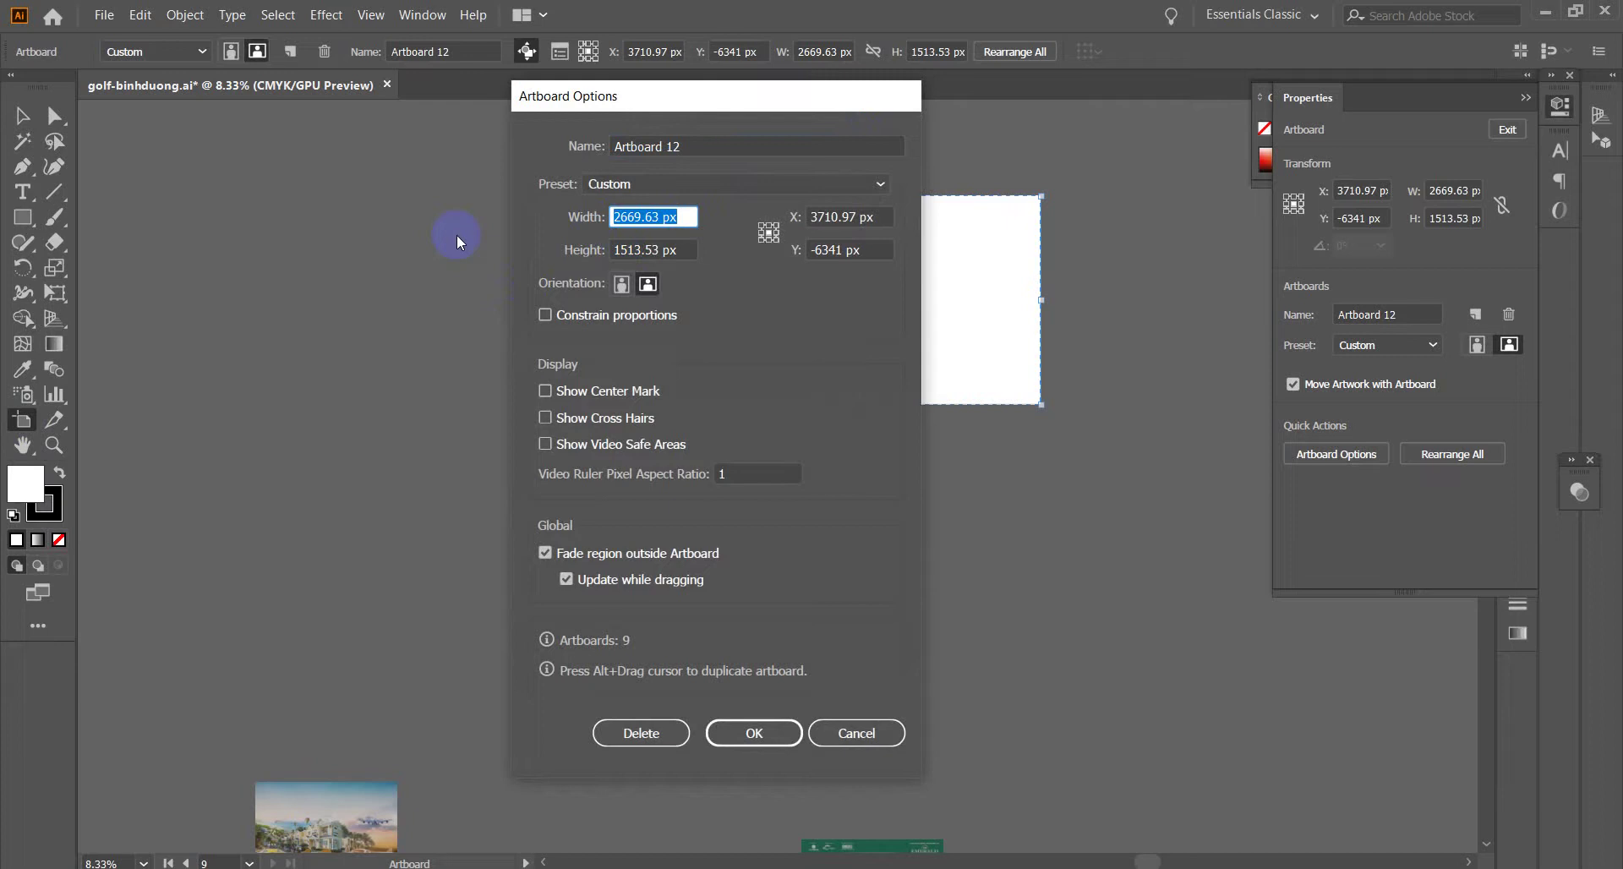
{"action": "type", "text": "1200"}
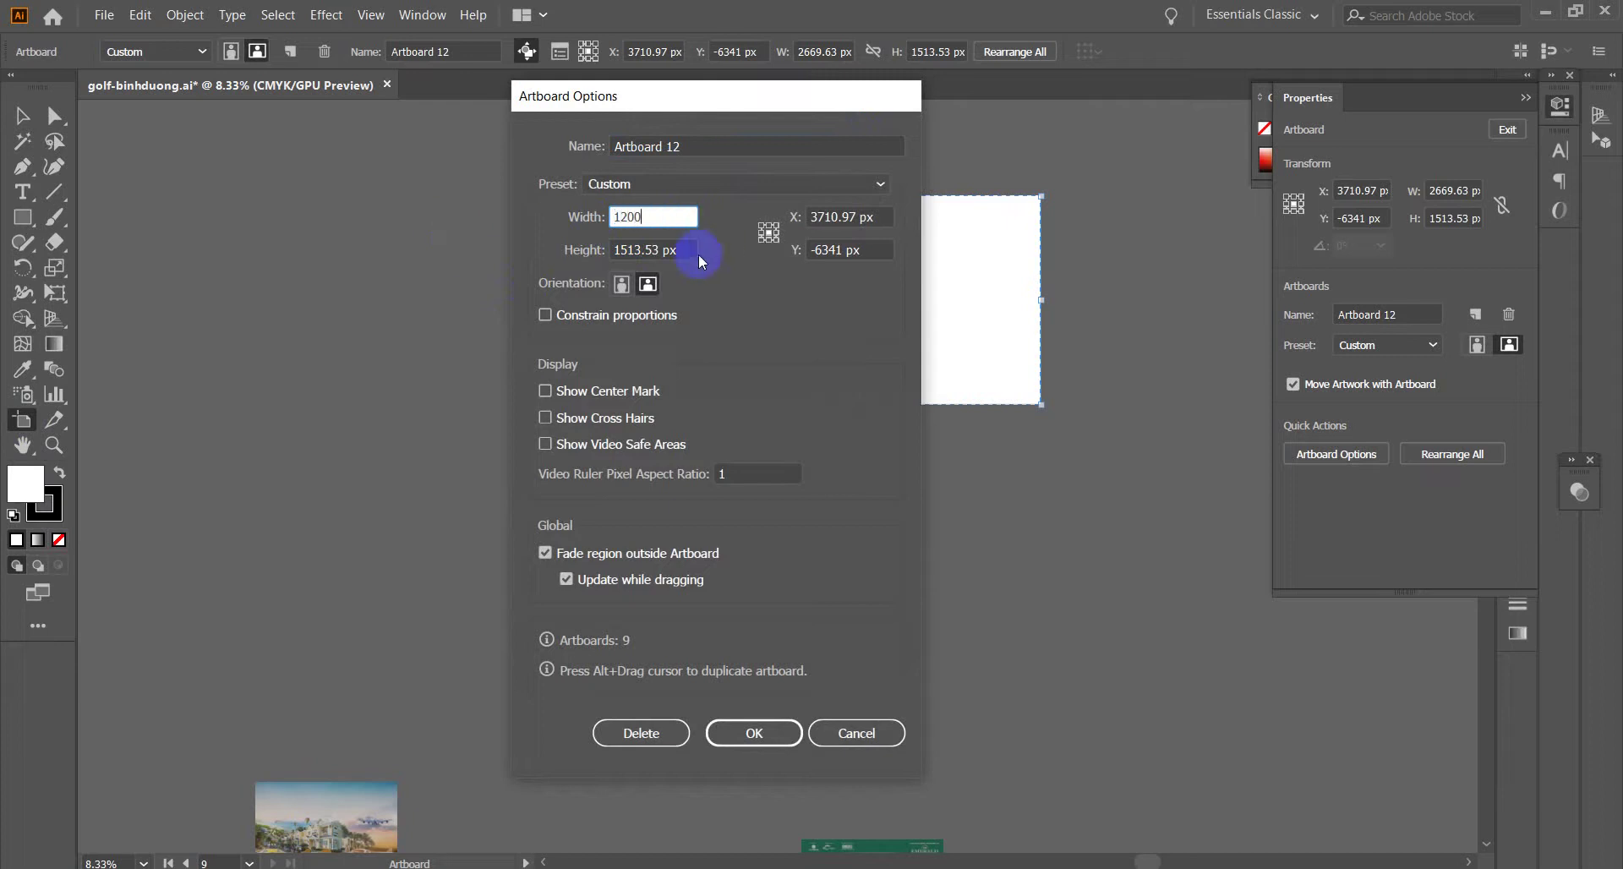
{"action": "double_click", "coordinate": [683, 243]}
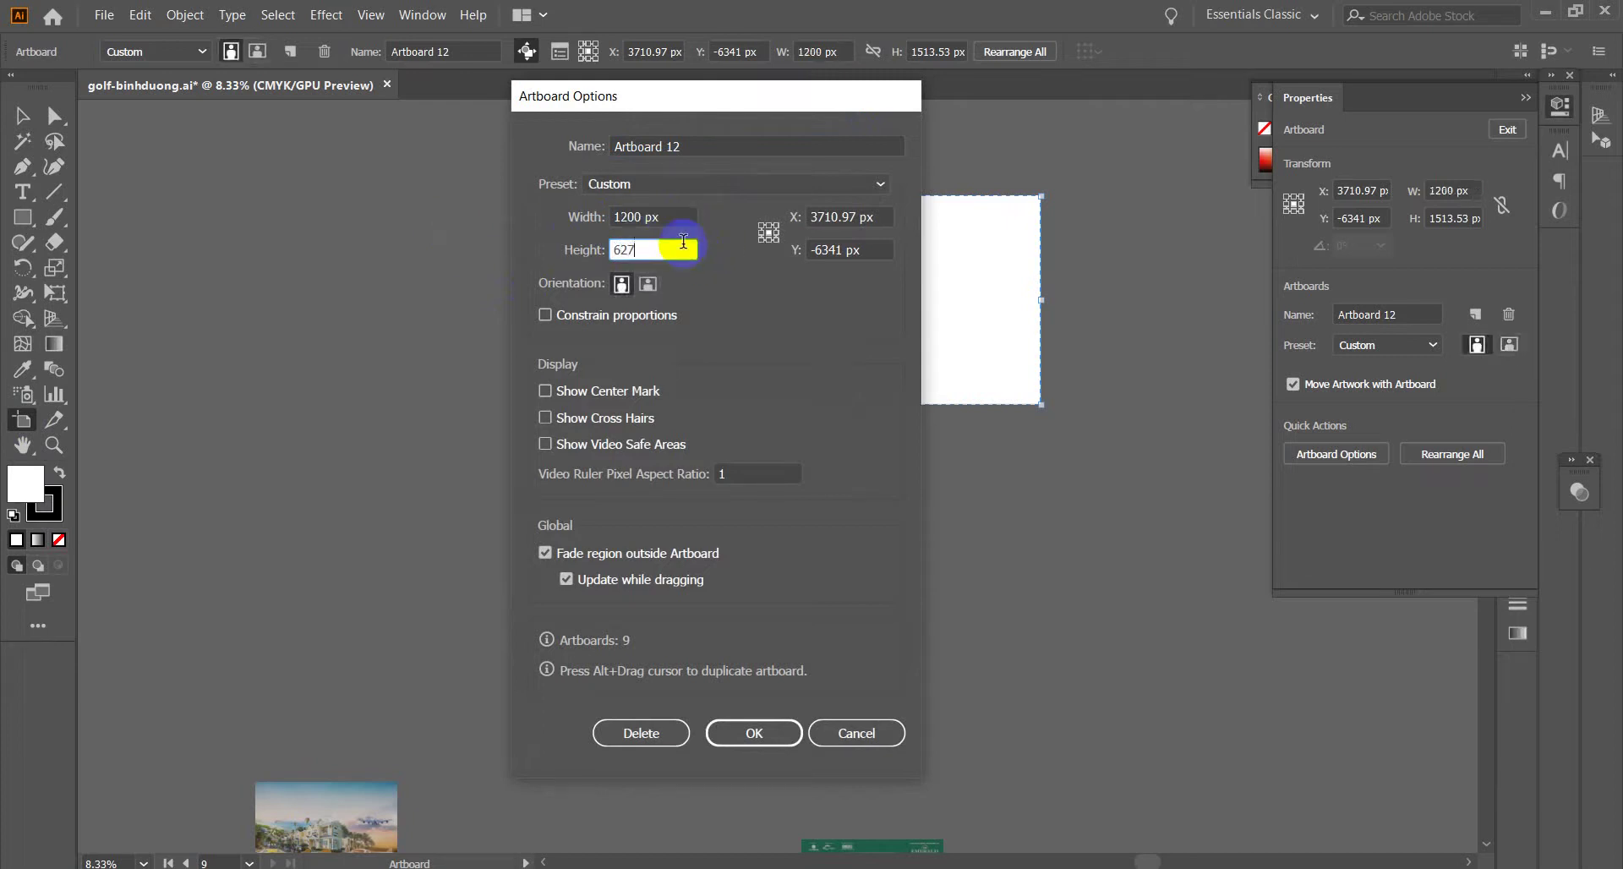
{"action": "key", "text": "Return"}
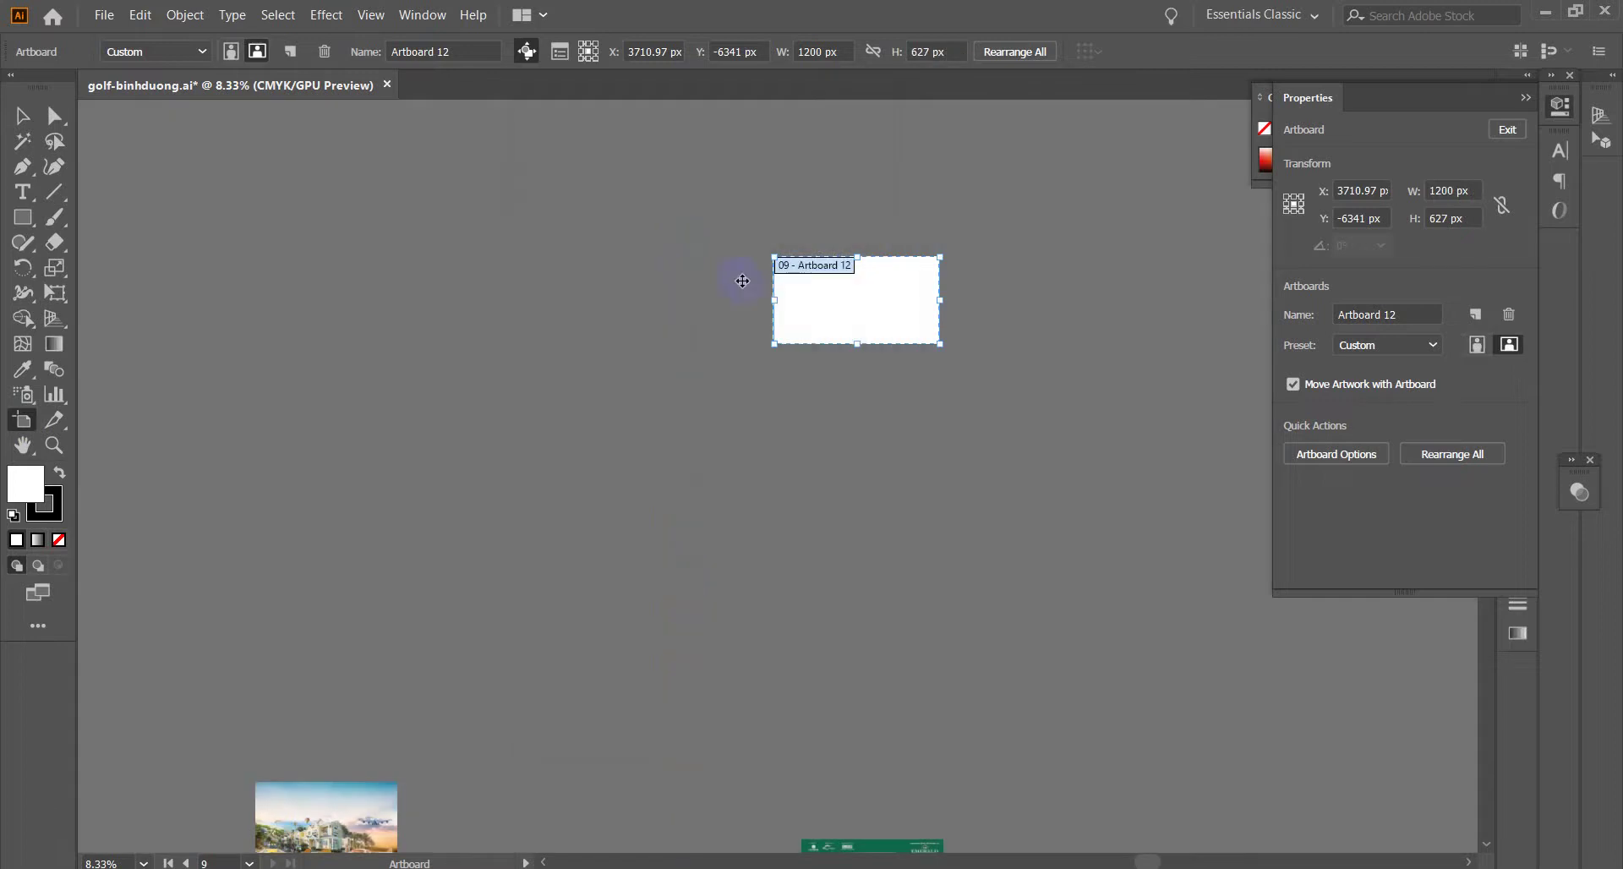
{"action": "scroll", "coordinate": [856, 327], "scroll_direction": "up", "scroll_amount": 3}
{"action": "left_click_drag", "start_coordinate": [916, 231], "coordinate": [854, 417]}
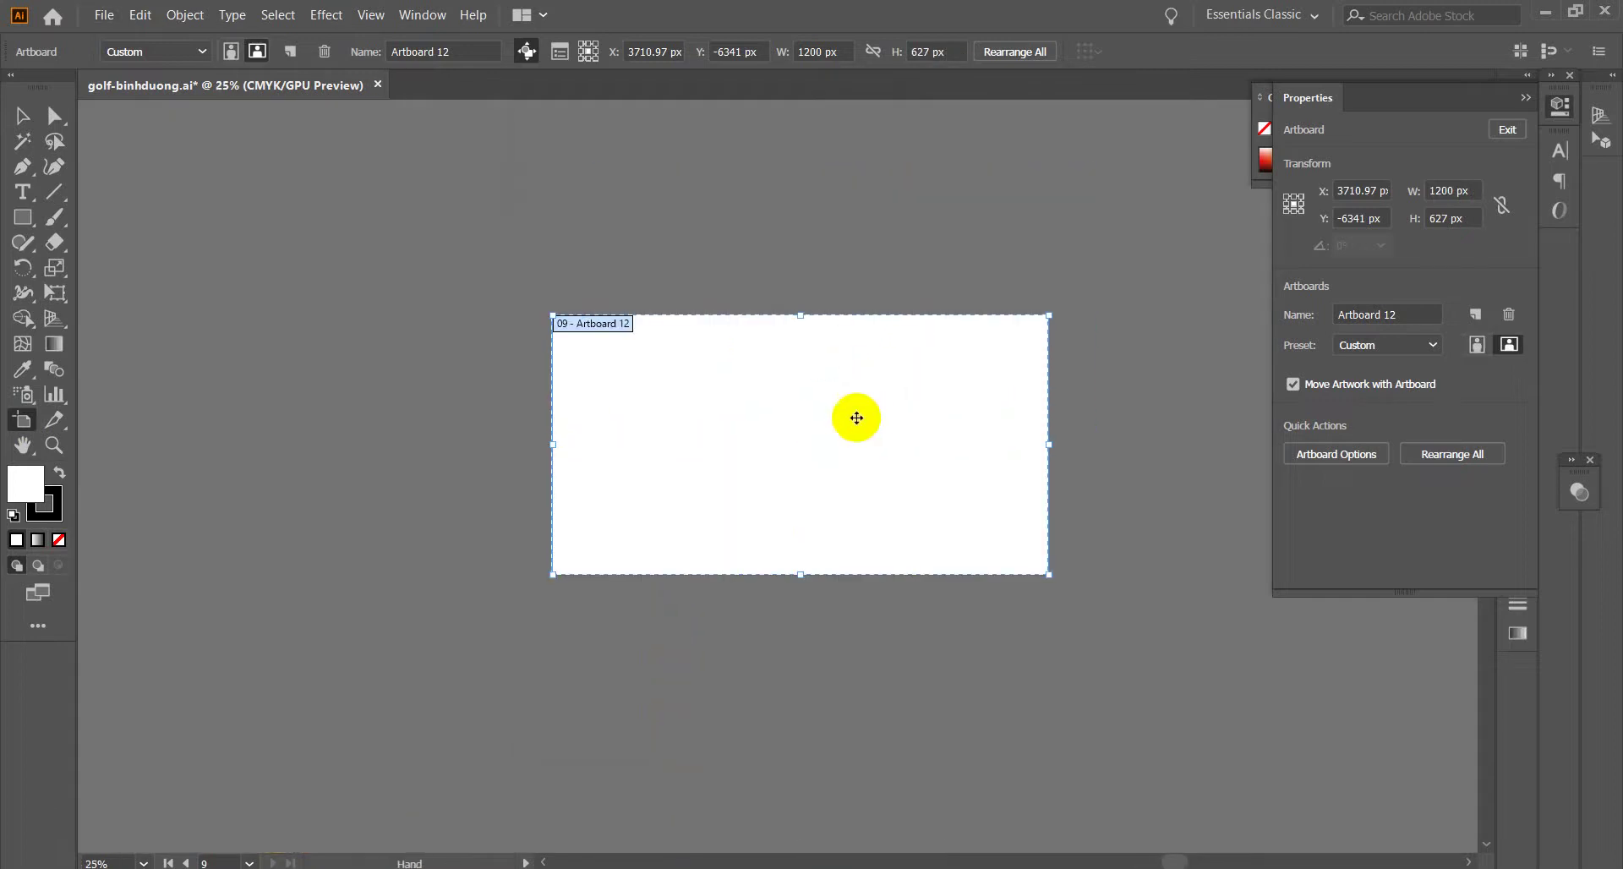
- Place a copy of the existing banner's road photo over the new 1200 × 627 px artboard
{"action": "left_click", "coordinate": [22, 116]}
{"action": "scroll", "coordinate": [486, 362], "scroll_direction": "down", "scroll_amount": 6}
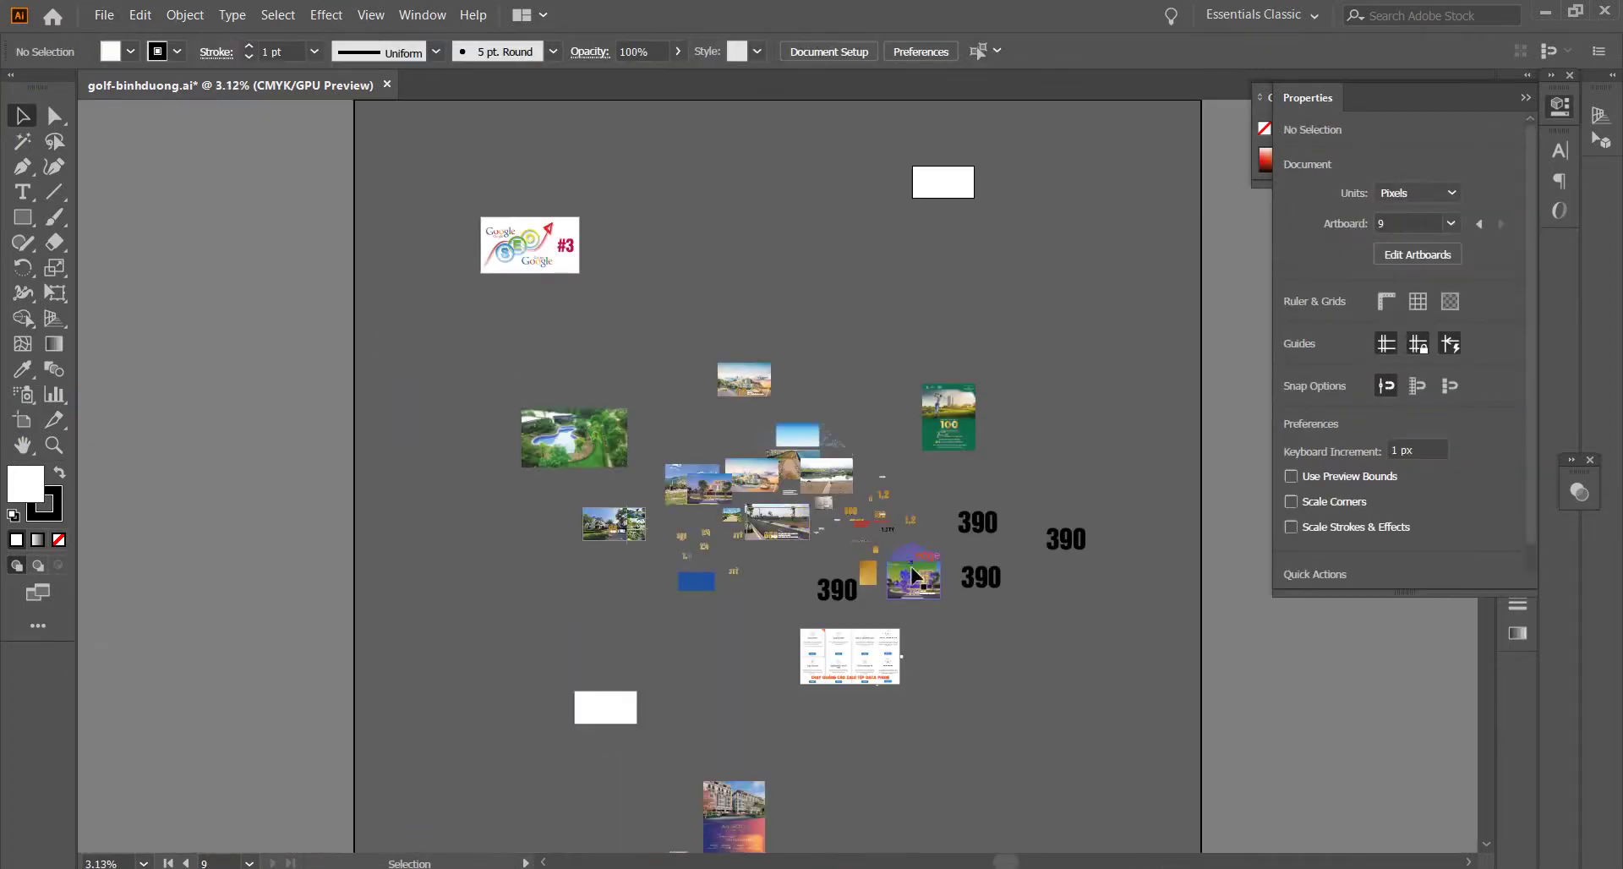
{"action": "left_click_drag", "start_coordinate": [795, 516], "coordinate": [881, 362]}
{"action": "key", "text": "ctrl+equal"}
{"action": "scroll", "coordinate": [913, 329], "scroll_direction": "up", "scroll_amount": 3}
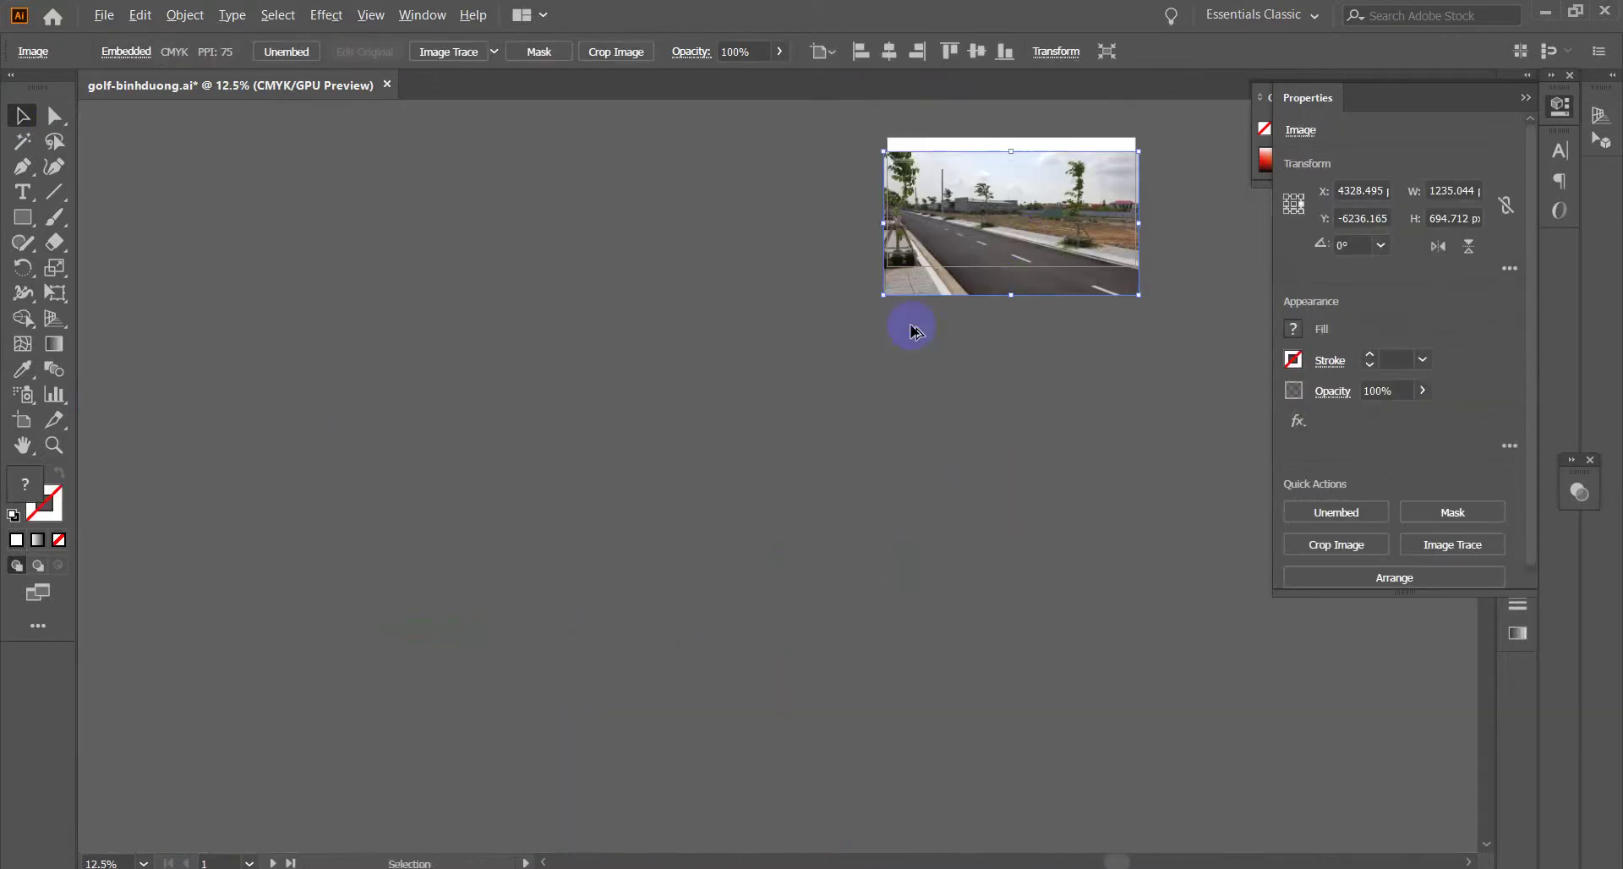
{"action": "left_click_drag", "start_coordinate": [1032, 253], "coordinate": [928, 372]}
{"action": "scroll", "coordinate": [926, 372], "scroll_direction": "up", "scroll_amount": 2}
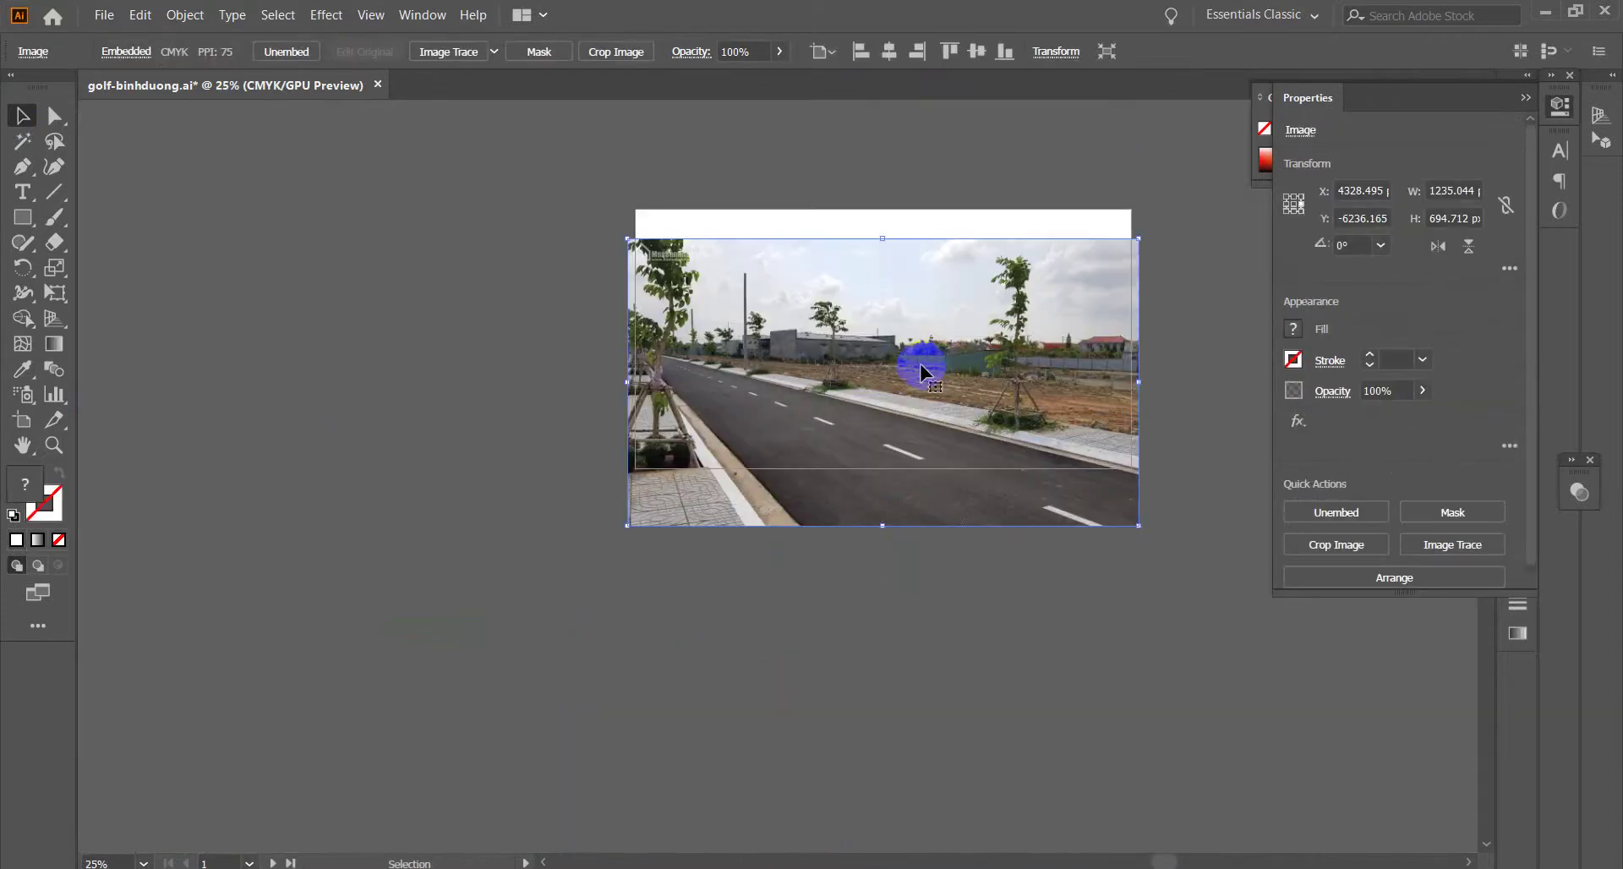
{"action": "scroll", "coordinate": [923, 370], "scroll_direction": "up", "scroll_amount": 2}
{"action": "scroll", "coordinate": [923, 369], "scroll_direction": "down", "scroll_amount": 3}
{"action": "scroll", "coordinate": [923, 369], "scroll_direction": "up", "scroll_amount": 3}
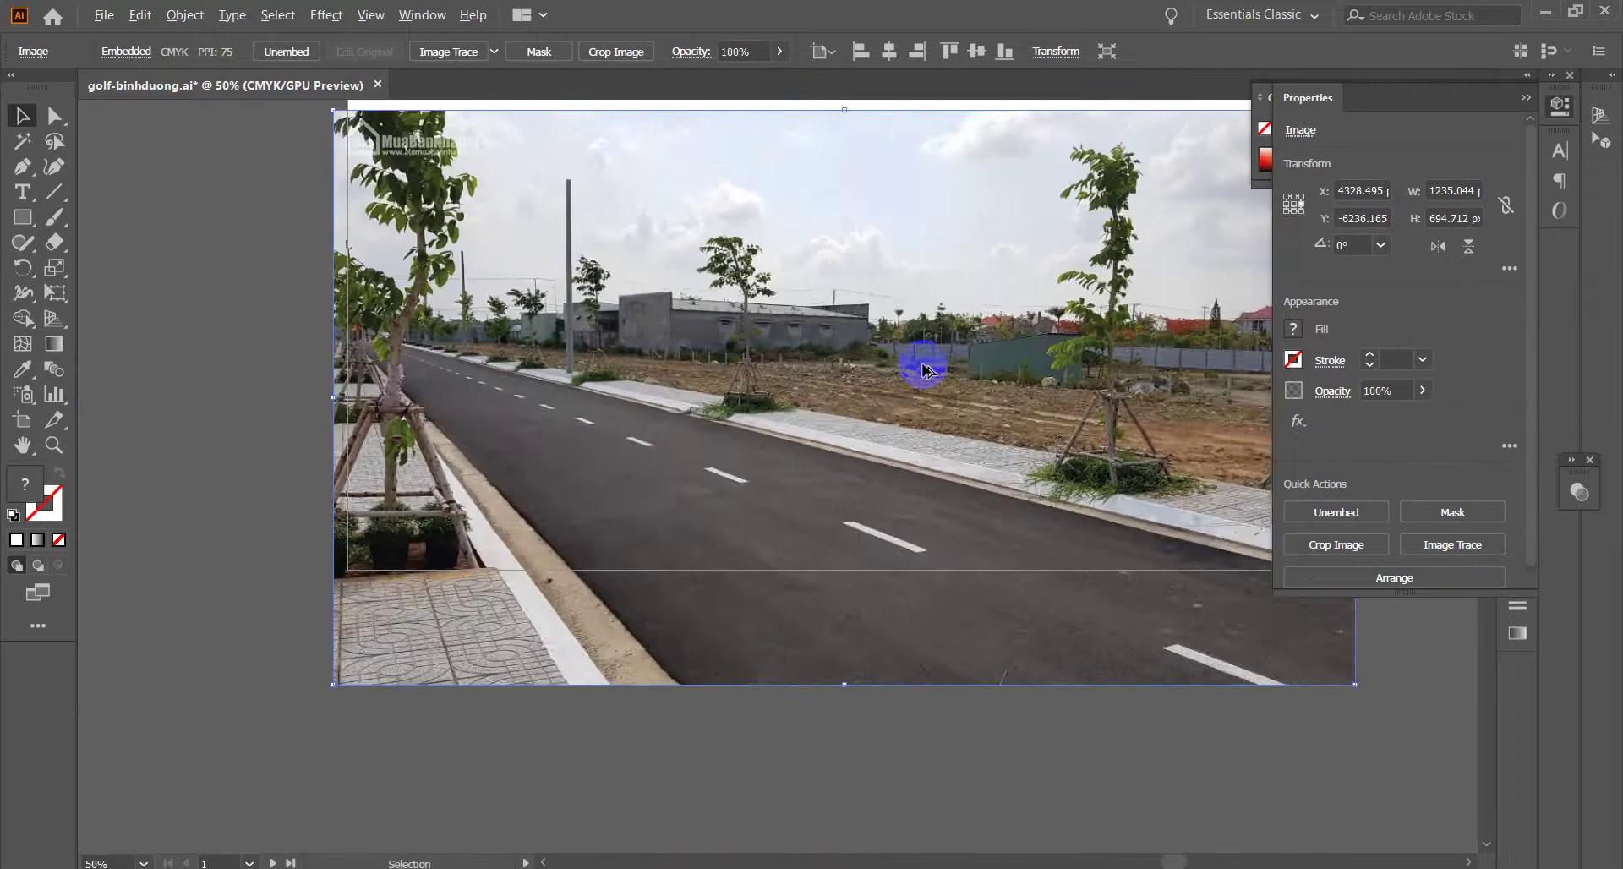
- Center the copied road photo horizontally and vertically on the new artboard
{"action": "scroll", "coordinate": [923, 369], "scroll_direction": "down", "scroll_amount": 4}
{"action": "left_click", "coordinate": [923, 370]}
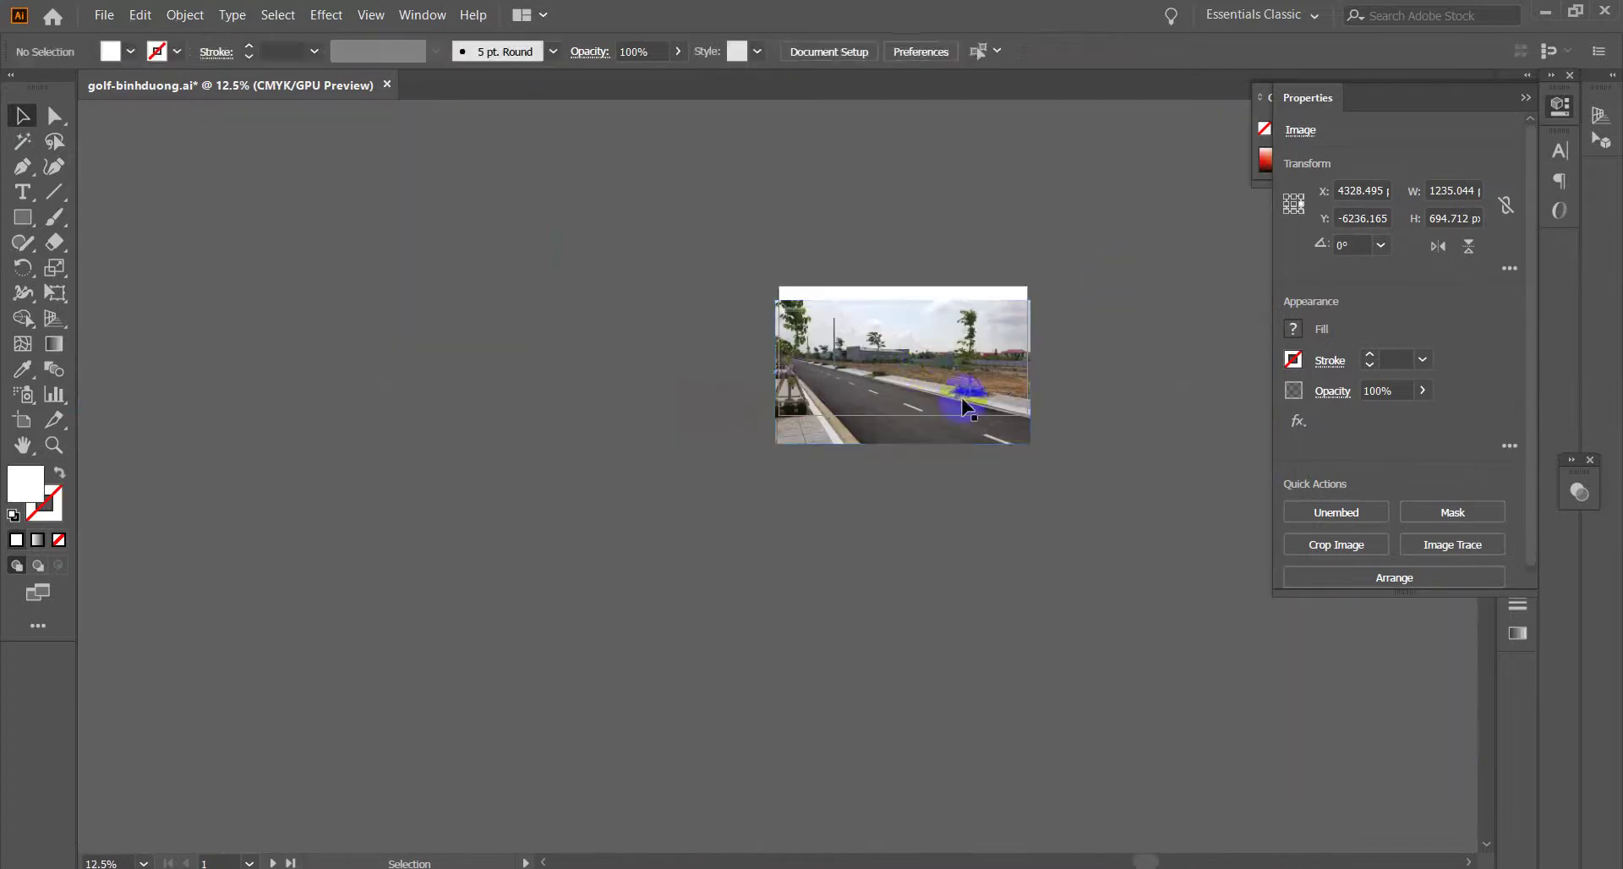
{"action": "left_click", "coordinate": [892, 53]}
{"action": "left_click", "coordinate": [971, 50]}
{"action": "left_click", "coordinate": [942, 333]}
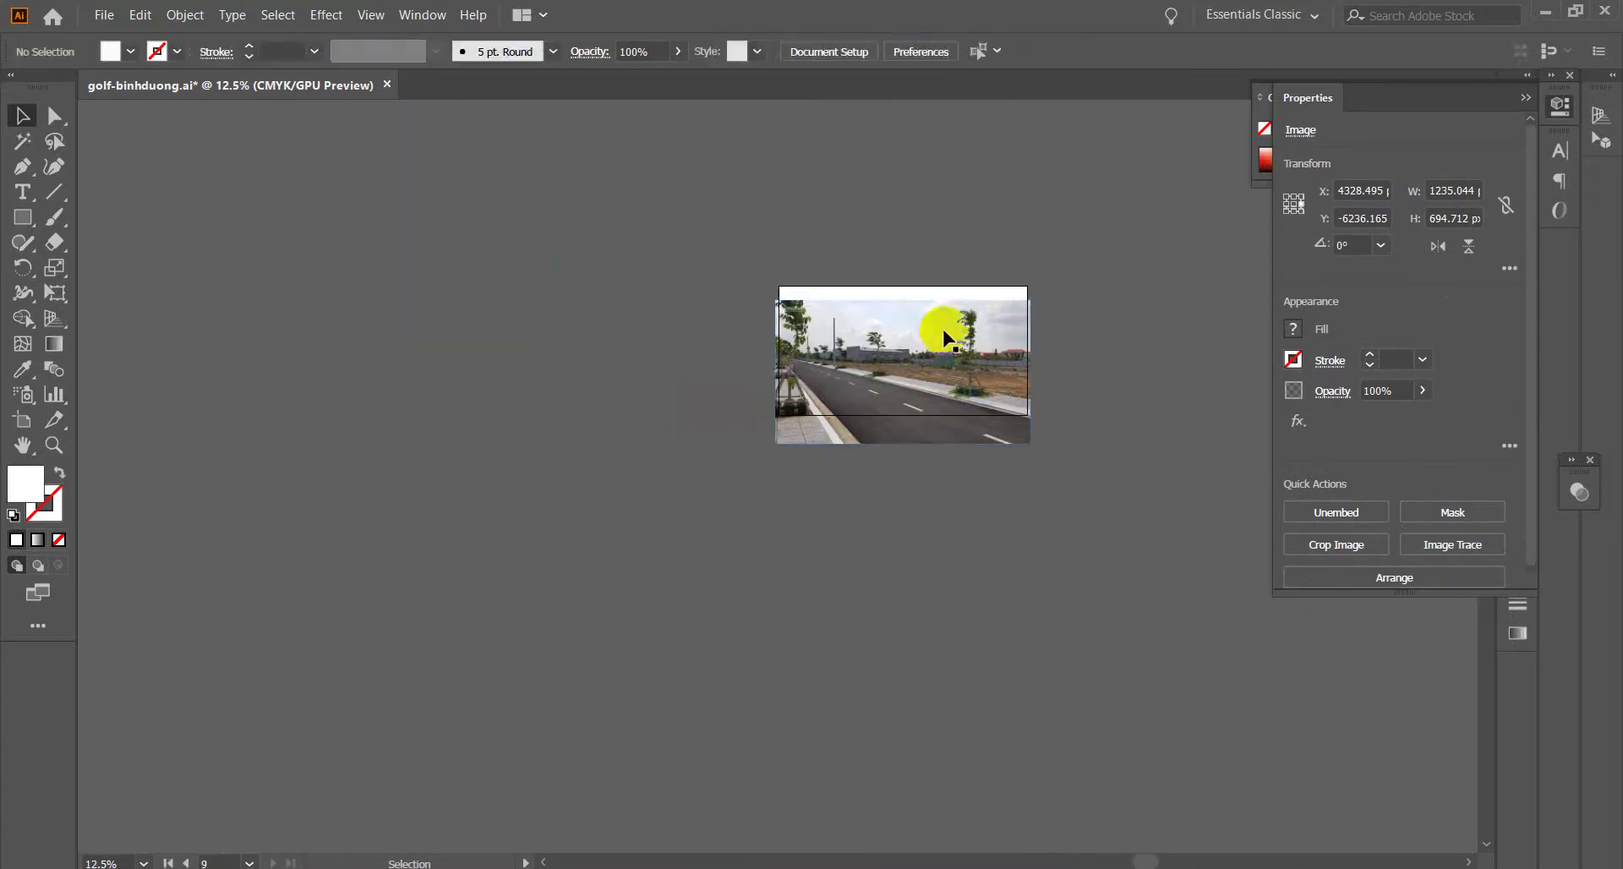
{"action": "left_click", "coordinate": [884, 54]}
{"action": "left_click", "coordinate": [978, 51]}
{"action": "left_click", "coordinate": [1079, 217]}
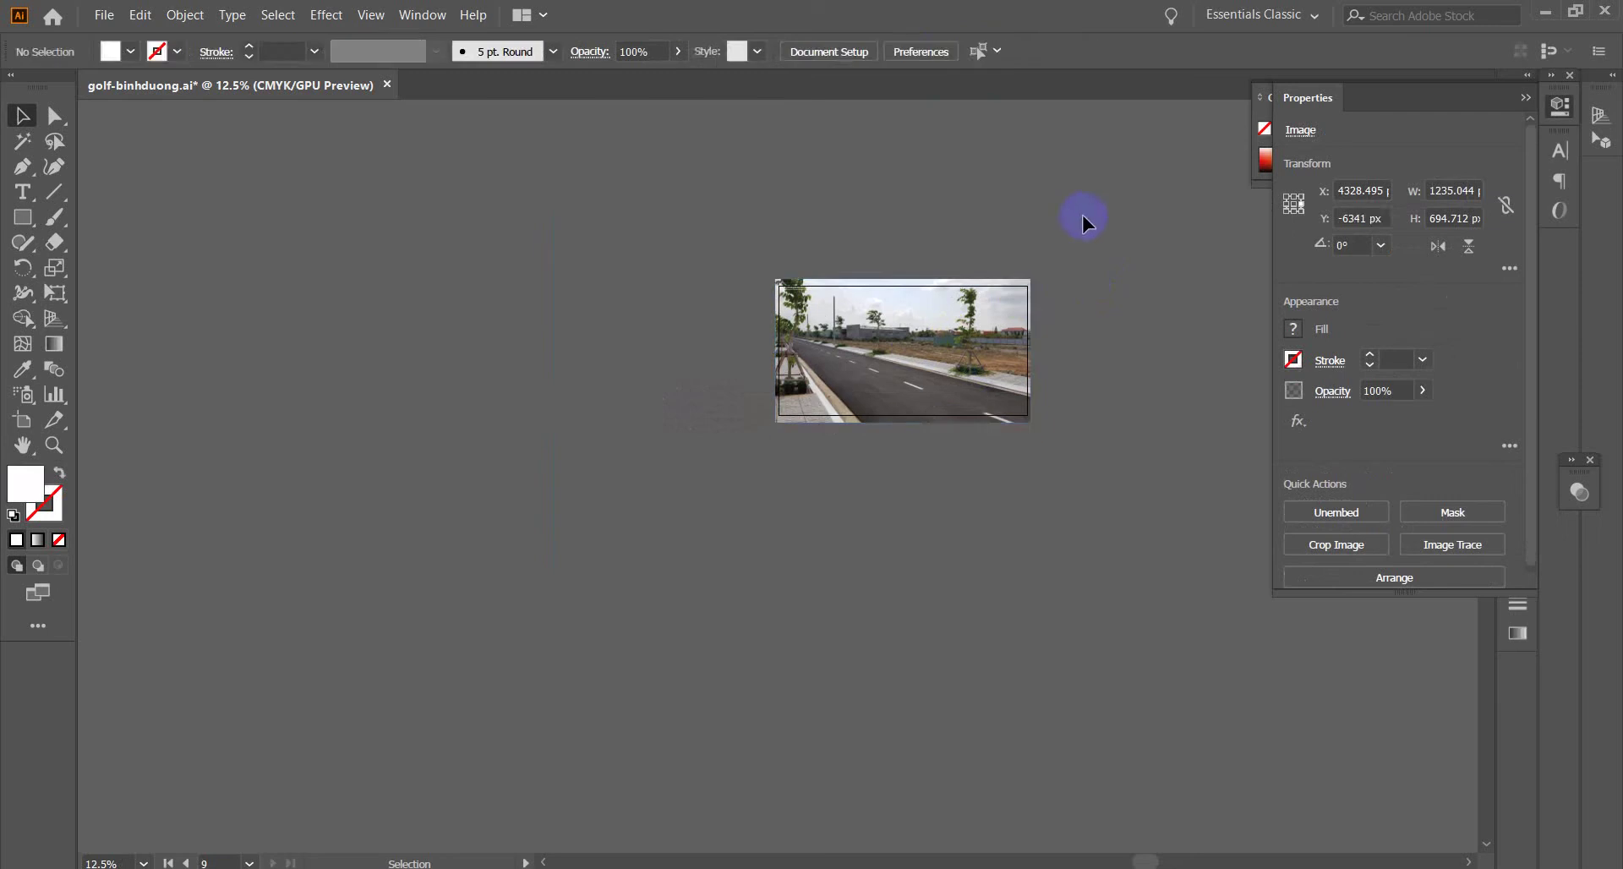
{"action": "scroll", "coordinate": [963, 388], "scroll_direction": "up", "scroll_amount": 1}
{"action": "scroll", "coordinate": [964, 387], "scroll_direction": "down", "scroll_amount": 2}
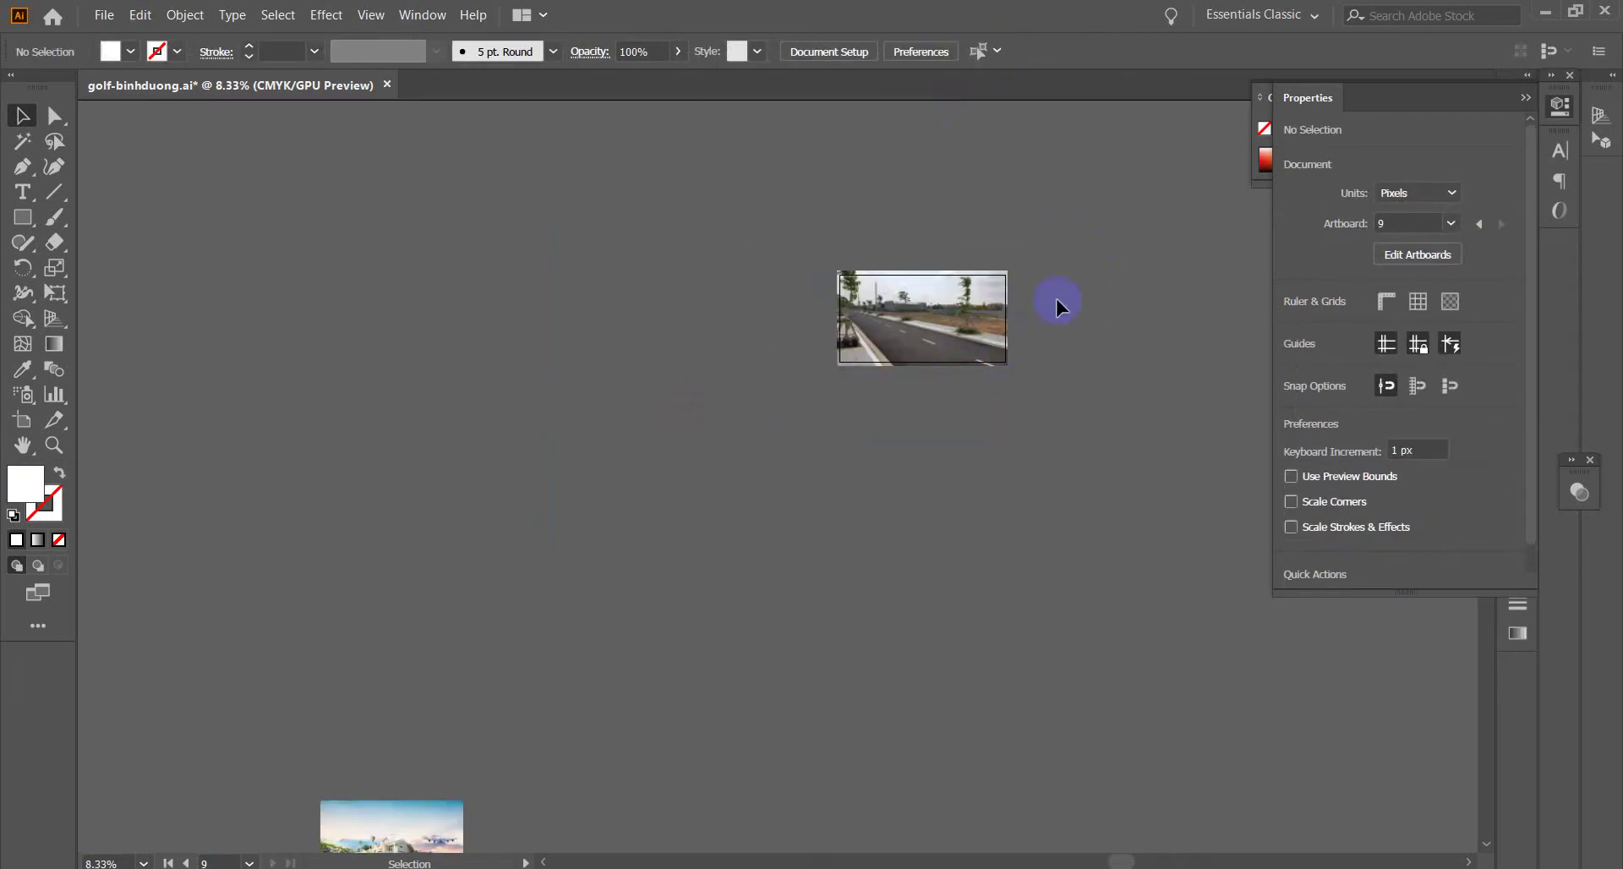
- Align the road photo's lower edge with the lower edge of the artboard
{"action": "left_click", "coordinate": [962, 345]}
{"action": "left_click", "coordinate": [1005, 52]}
{"action": "left_click", "coordinate": [1080, 264]}
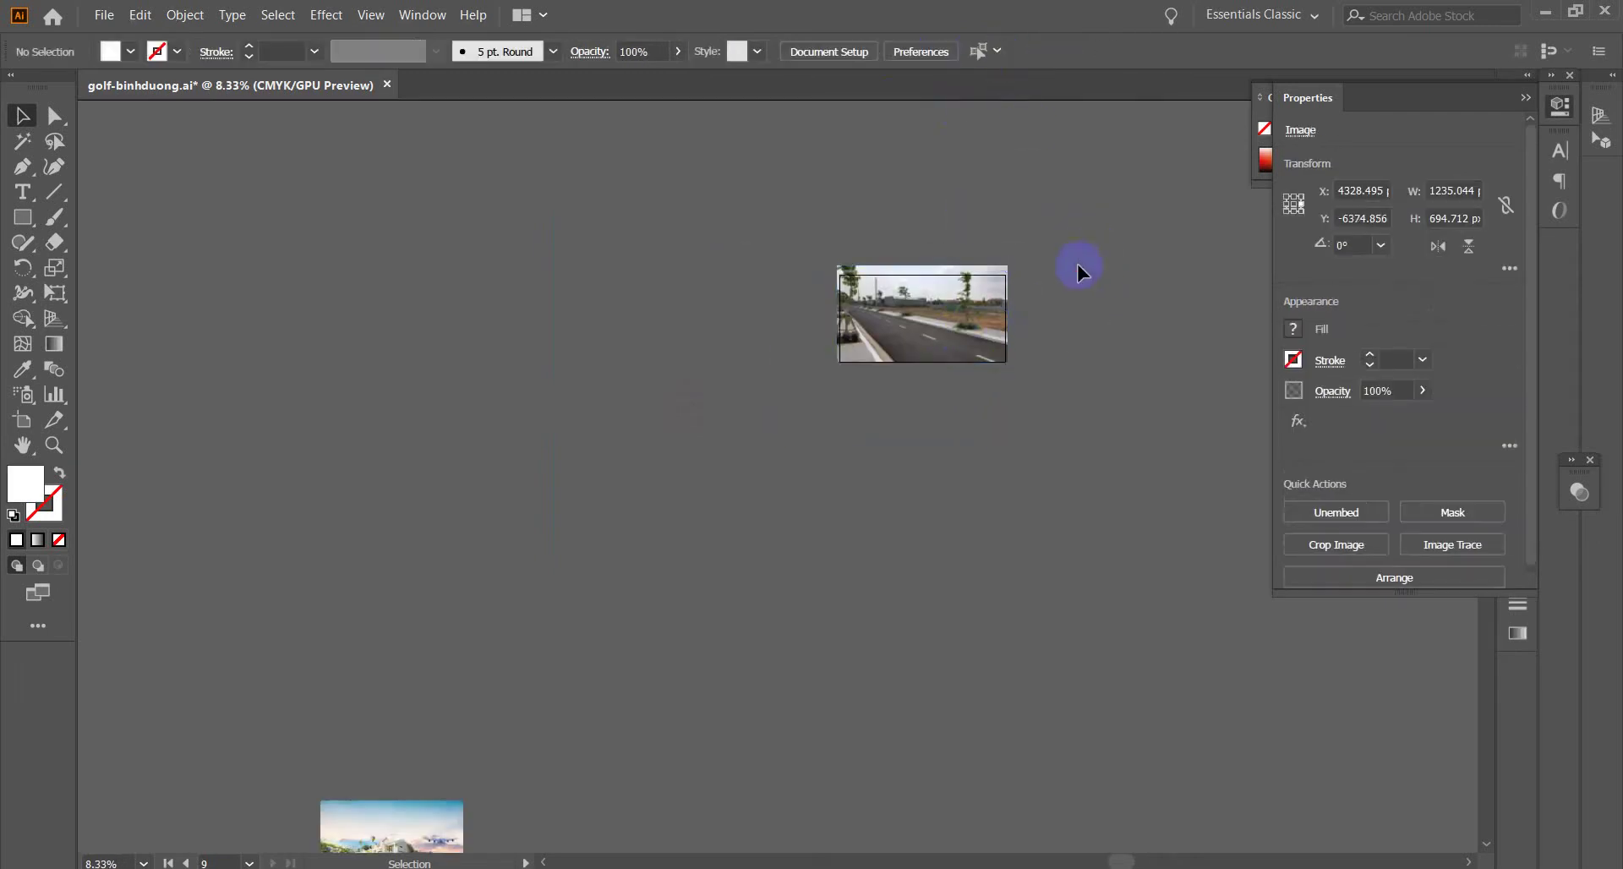
- Place a copy of the large black 390 text just left of the road photo on the new artboard
{"action": "left_click", "coordinate": [895, 337]}
{"action": "left_click_drag", "start_coordinate": [1069, 600], "coordinate": [914, 621]}
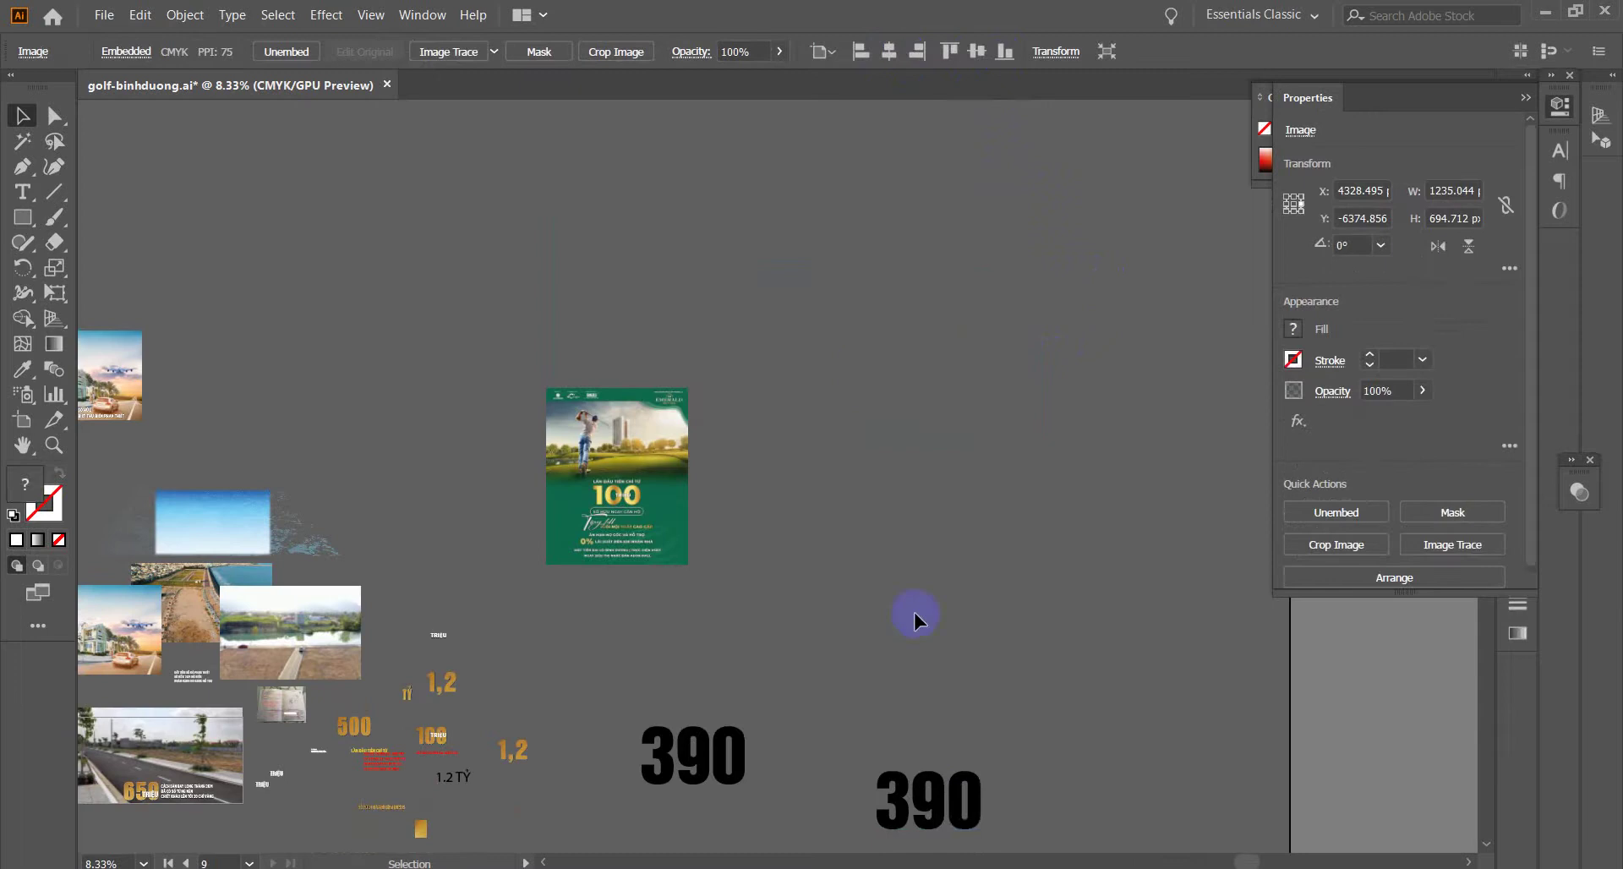
{"action": "left_click_drag", "start_coordinate": [955, 820], "coordinate": [899, 663]}
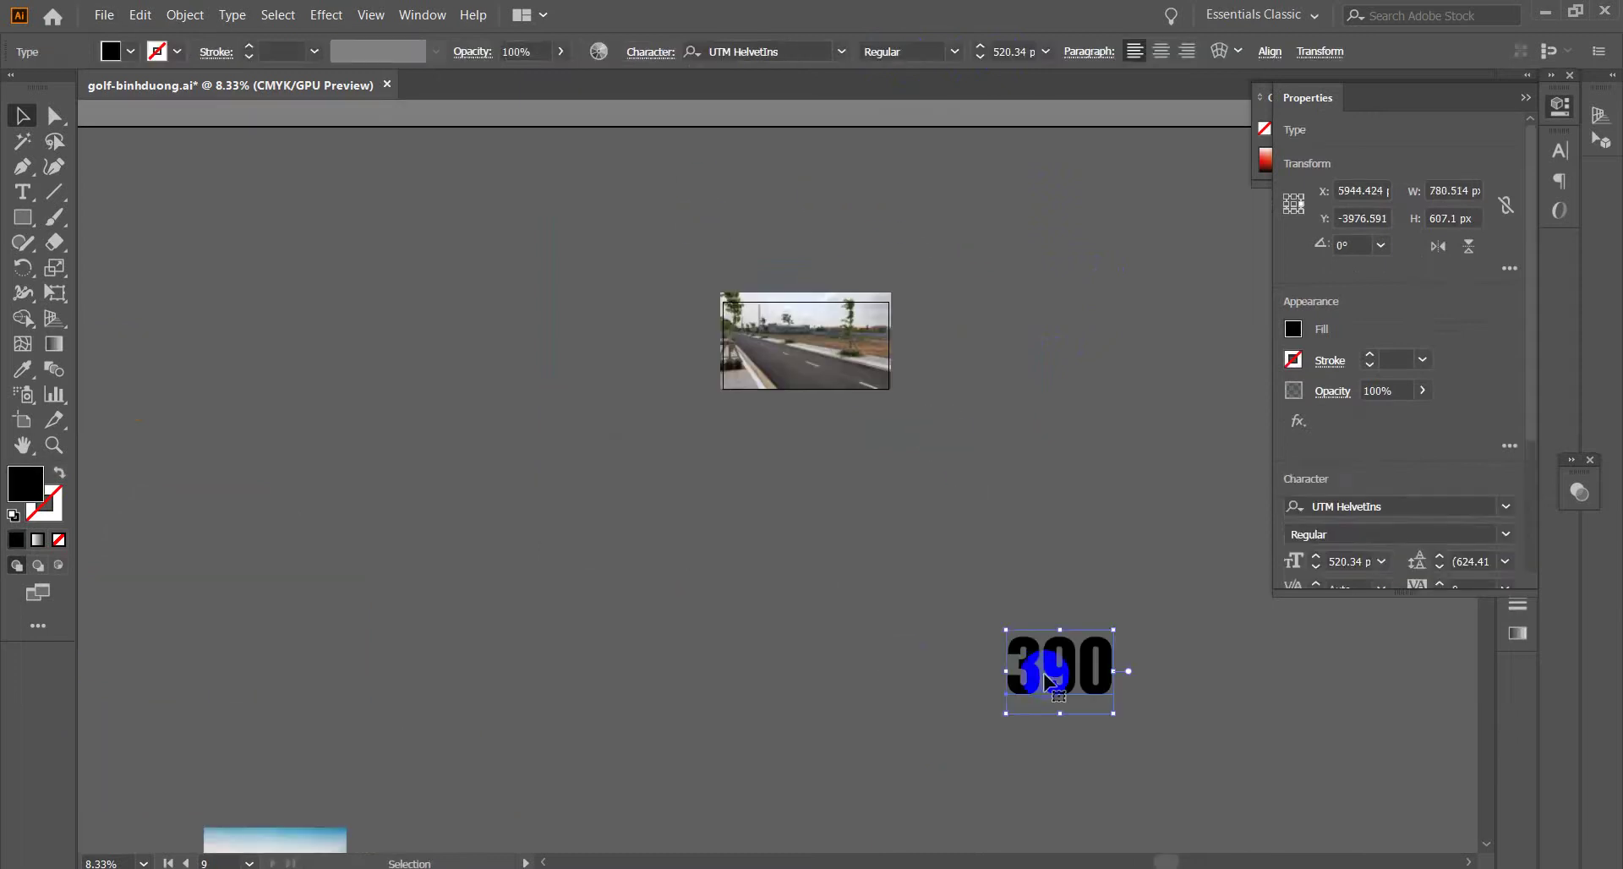
{"action": "left_click_drag", "start_coordinate": [1040, 668], "coordinate": [1010, 350]}
{"action": "key", "text": "ctrl+equal"}
{"action": "key", "text": "ctrl+equal"}
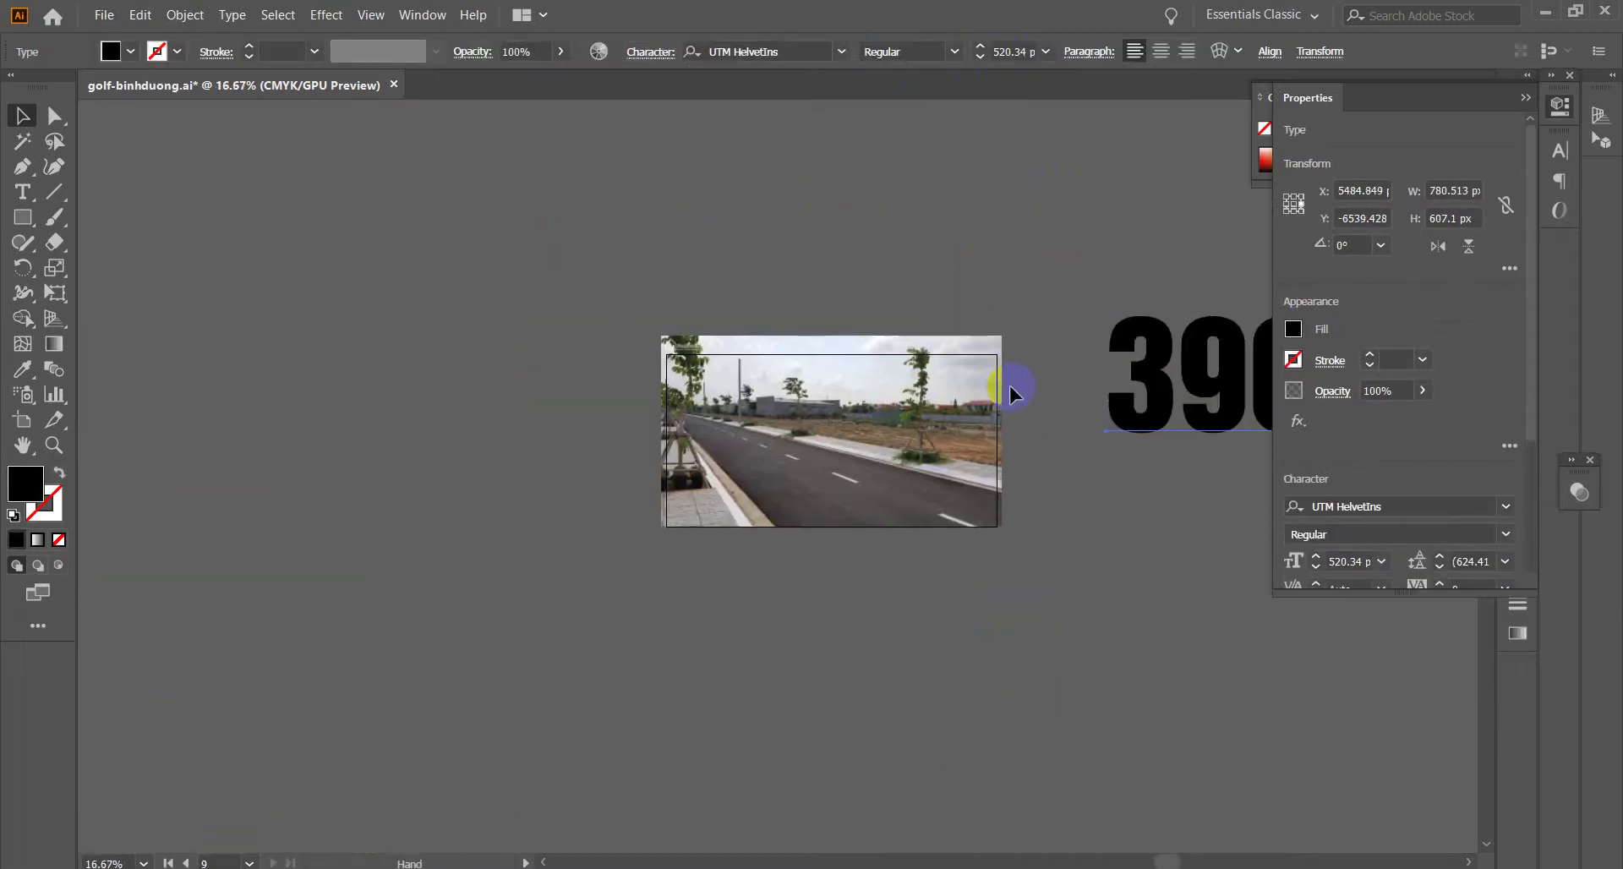
{"action": "left_click_drag", "start_coordinate": [1133, 356], "coordinate": [395, 435]}
{"action": "left_click", "coordinate": [416, 434]}
{"action": "left_click", "coordinate": [397, 437]}
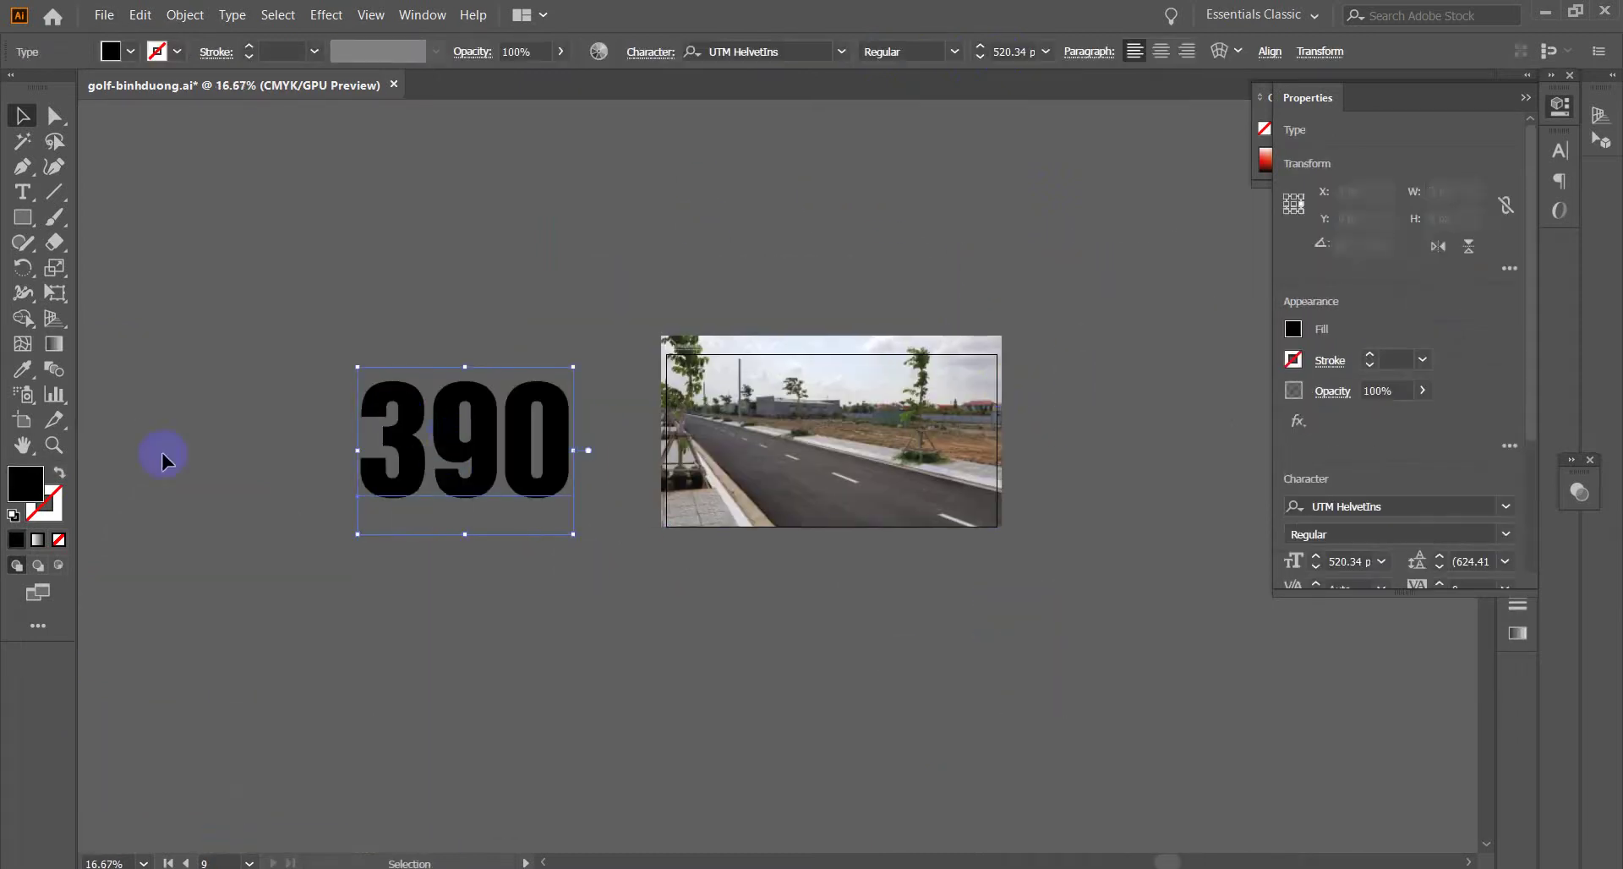
- Replace the wording of the copied 390 text with 650, keeping the UTM HelvetIns font
{"action": "left_click", "coordinate": [23, 196]}
{"action": "double_click", "coordinate": [435, 420]}
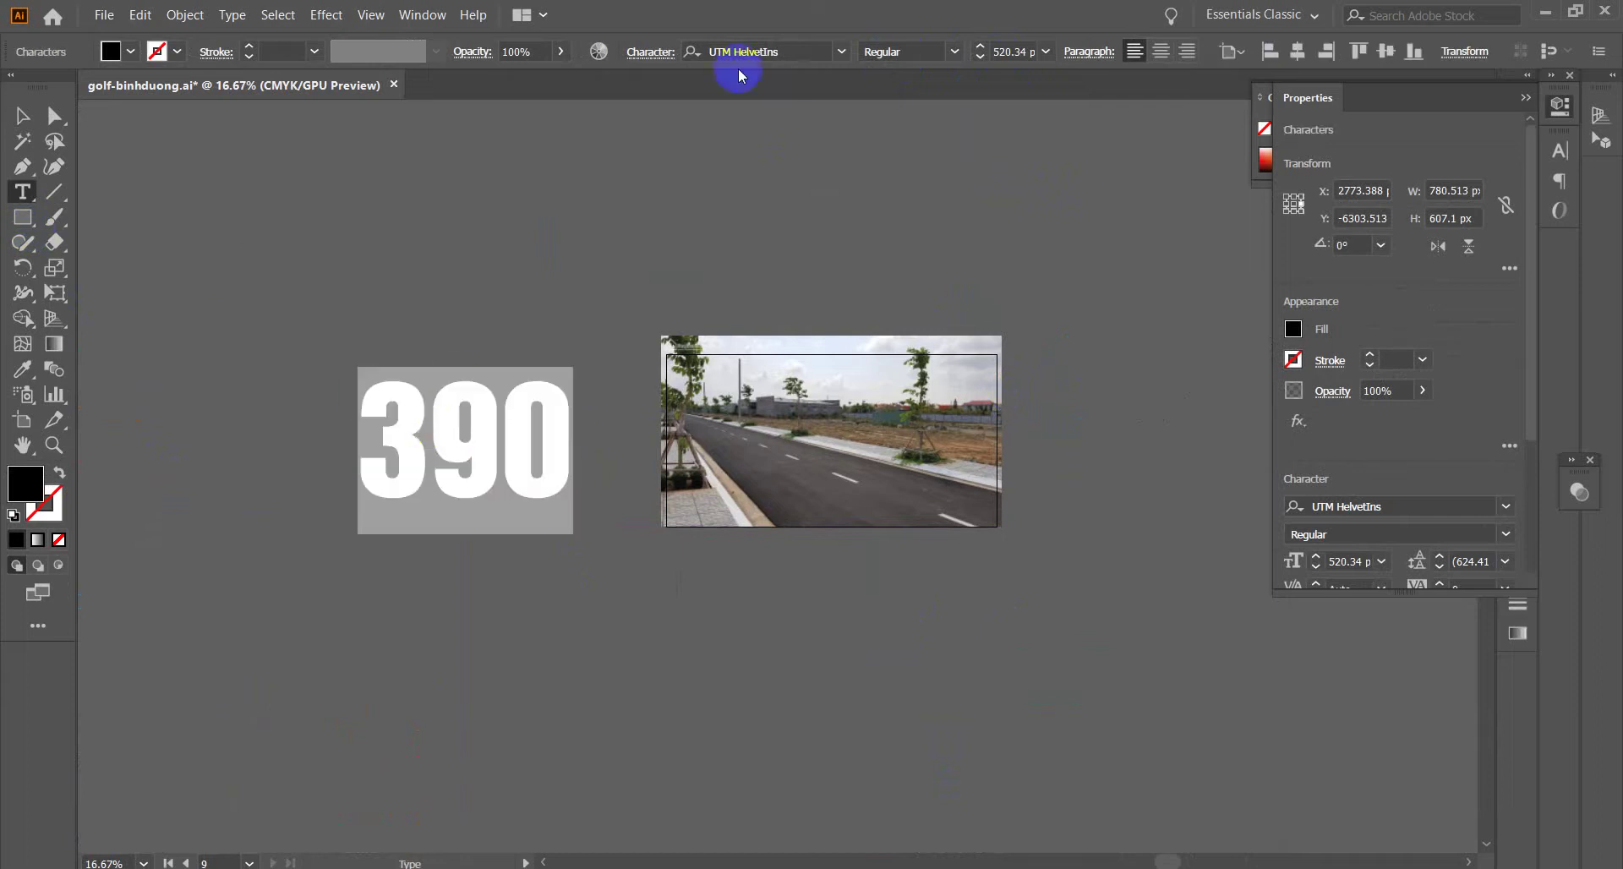
{"action": "left_click", "coordinate": [790, 52]}
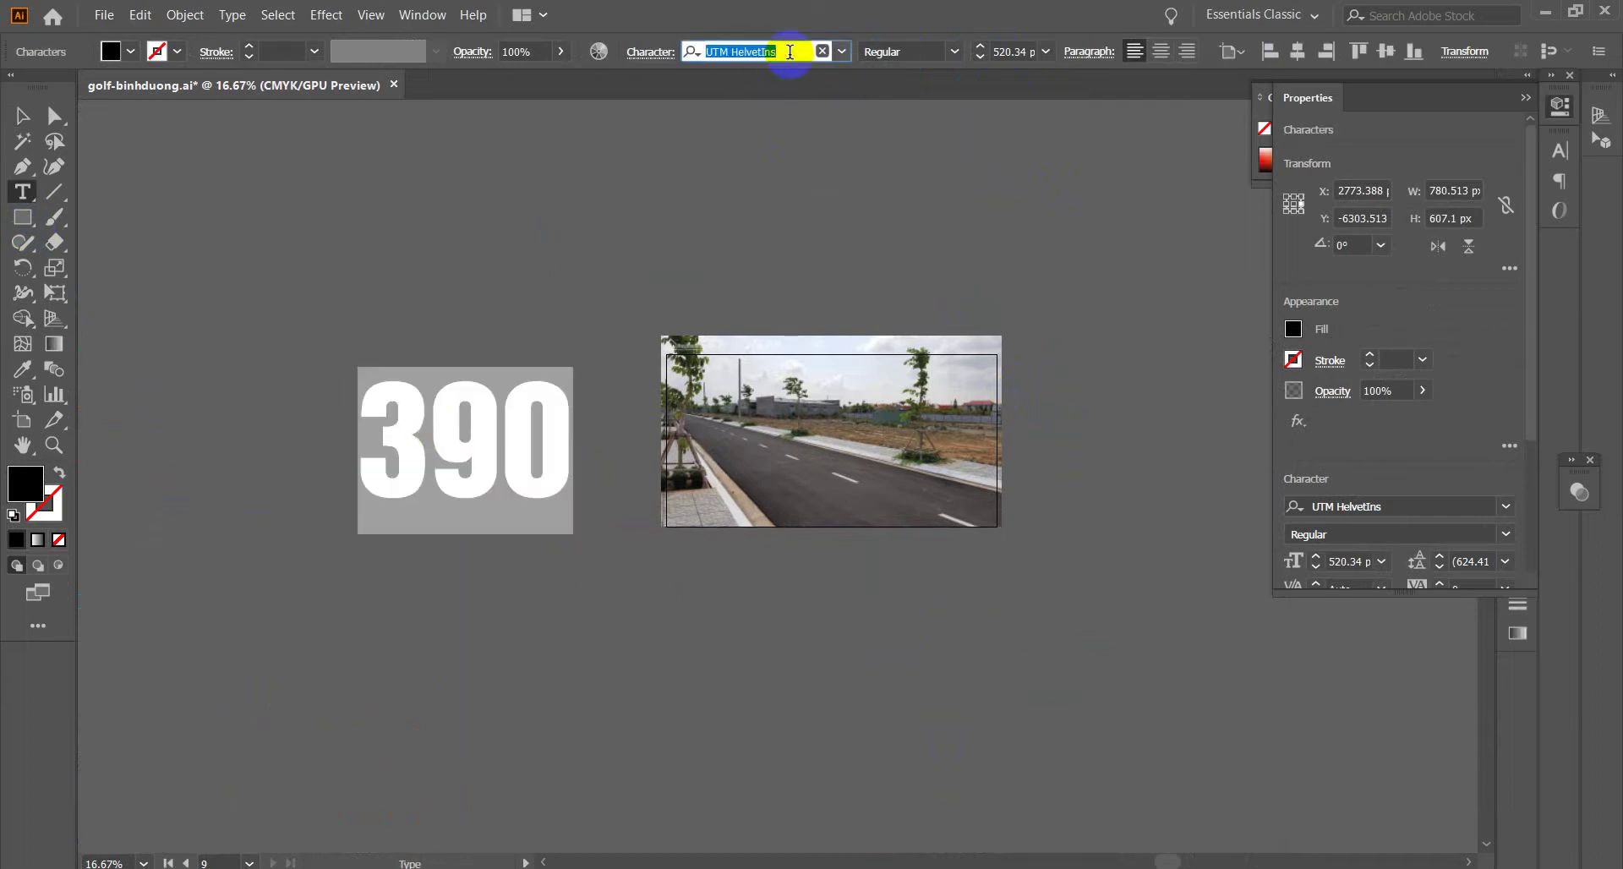
{"action": "left_click_drag", "start_coordinate": [789, 51], "coordinate": [709, 52]}
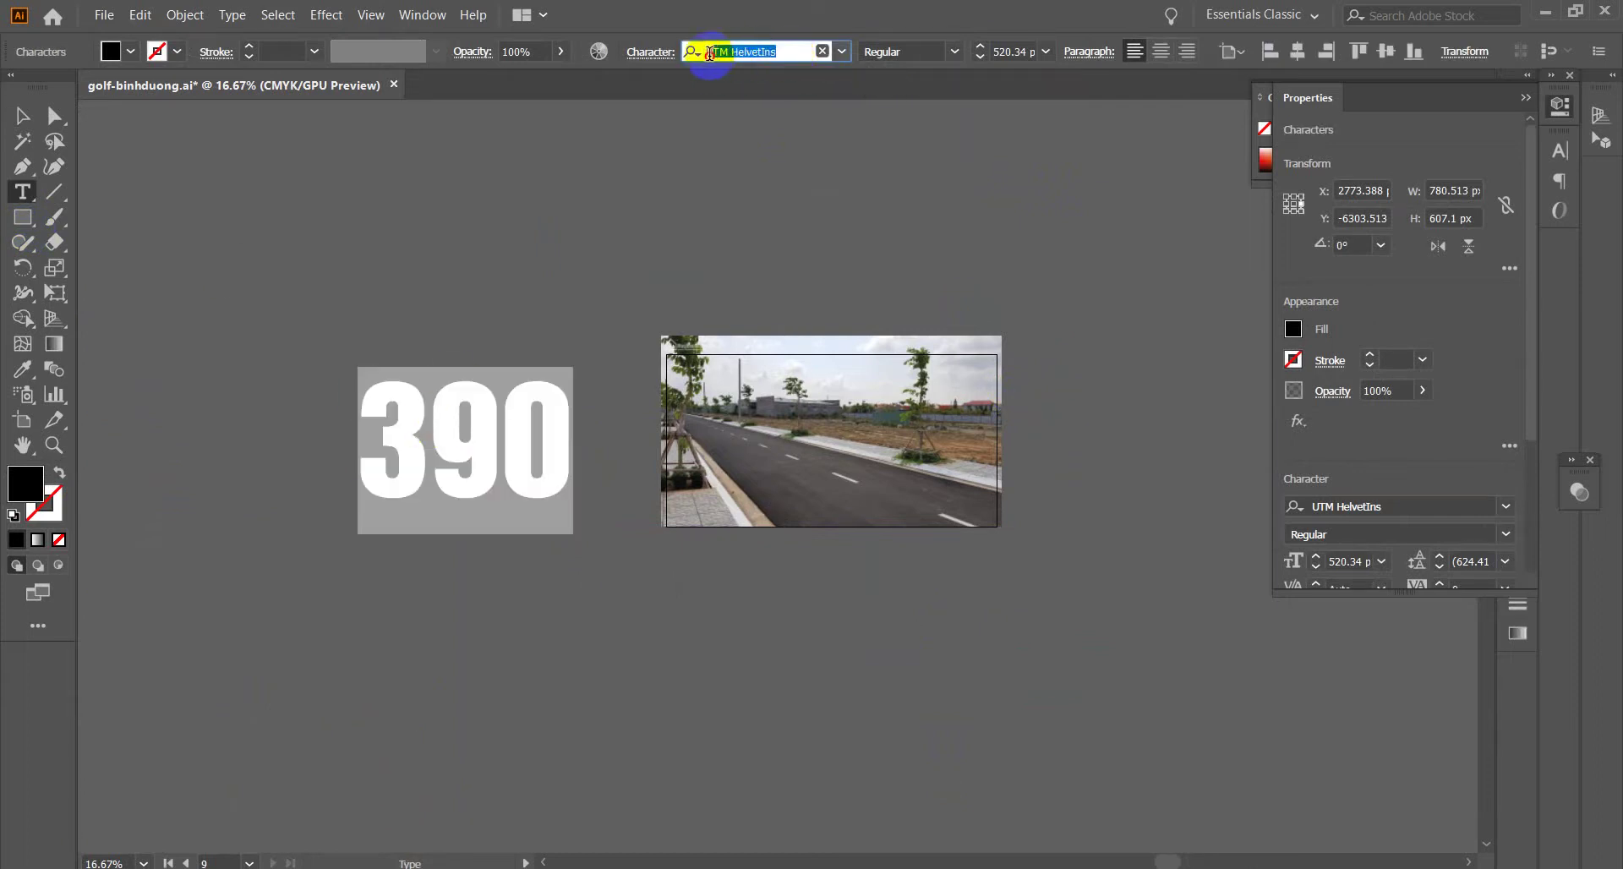
{"action": "left_click", "coordinate": [457, 418]}
{"action": "double_click", "coordinate": [477, 429]}
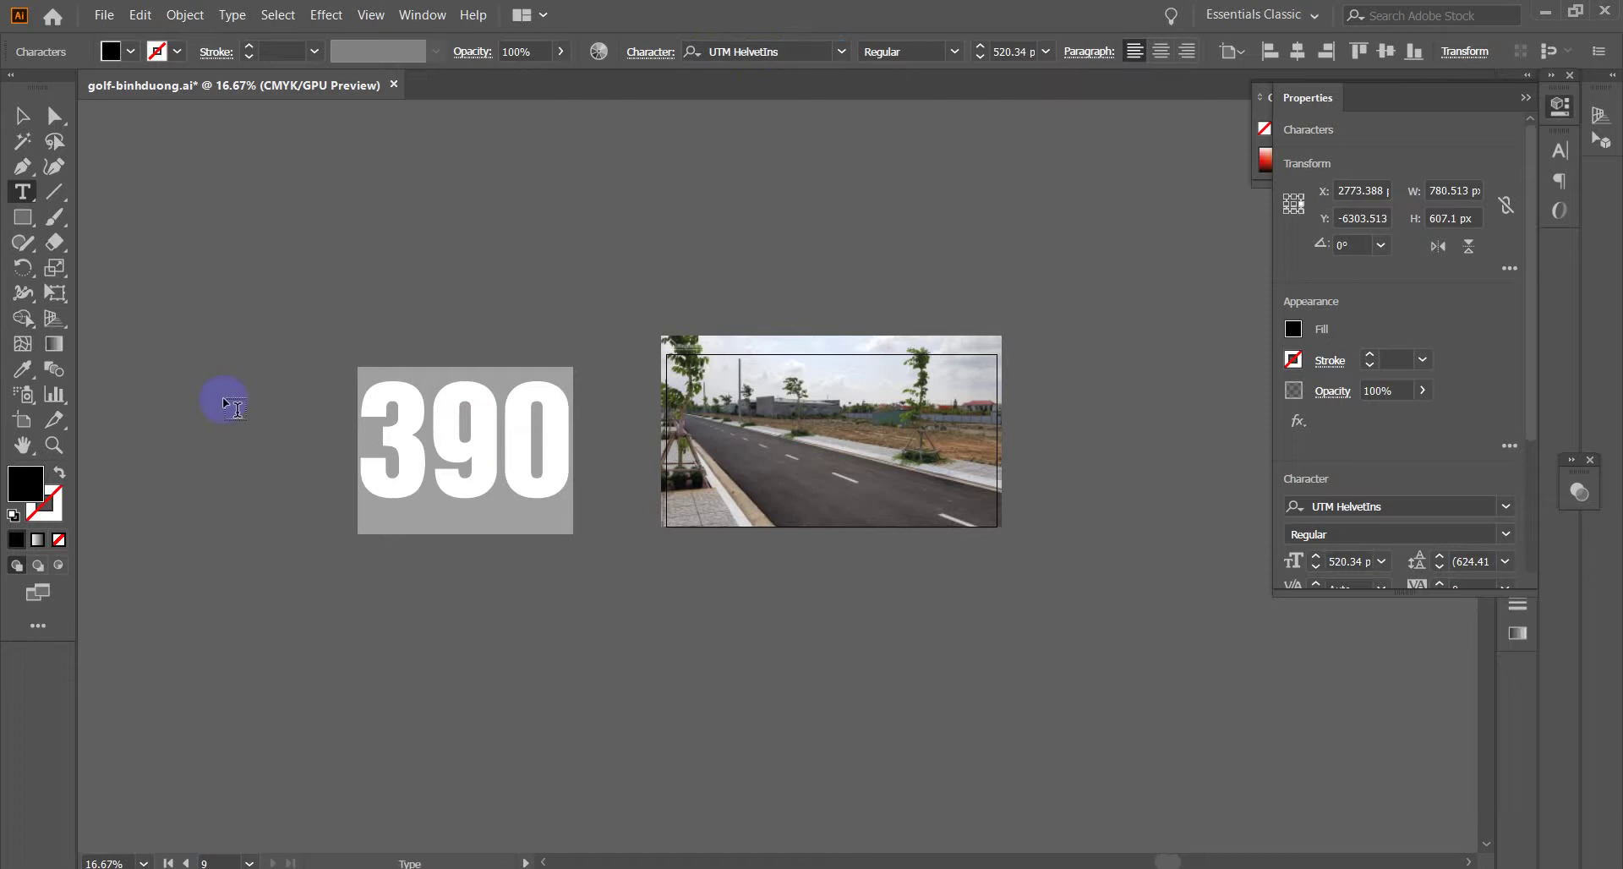
{"action": "type", "text": "650"}
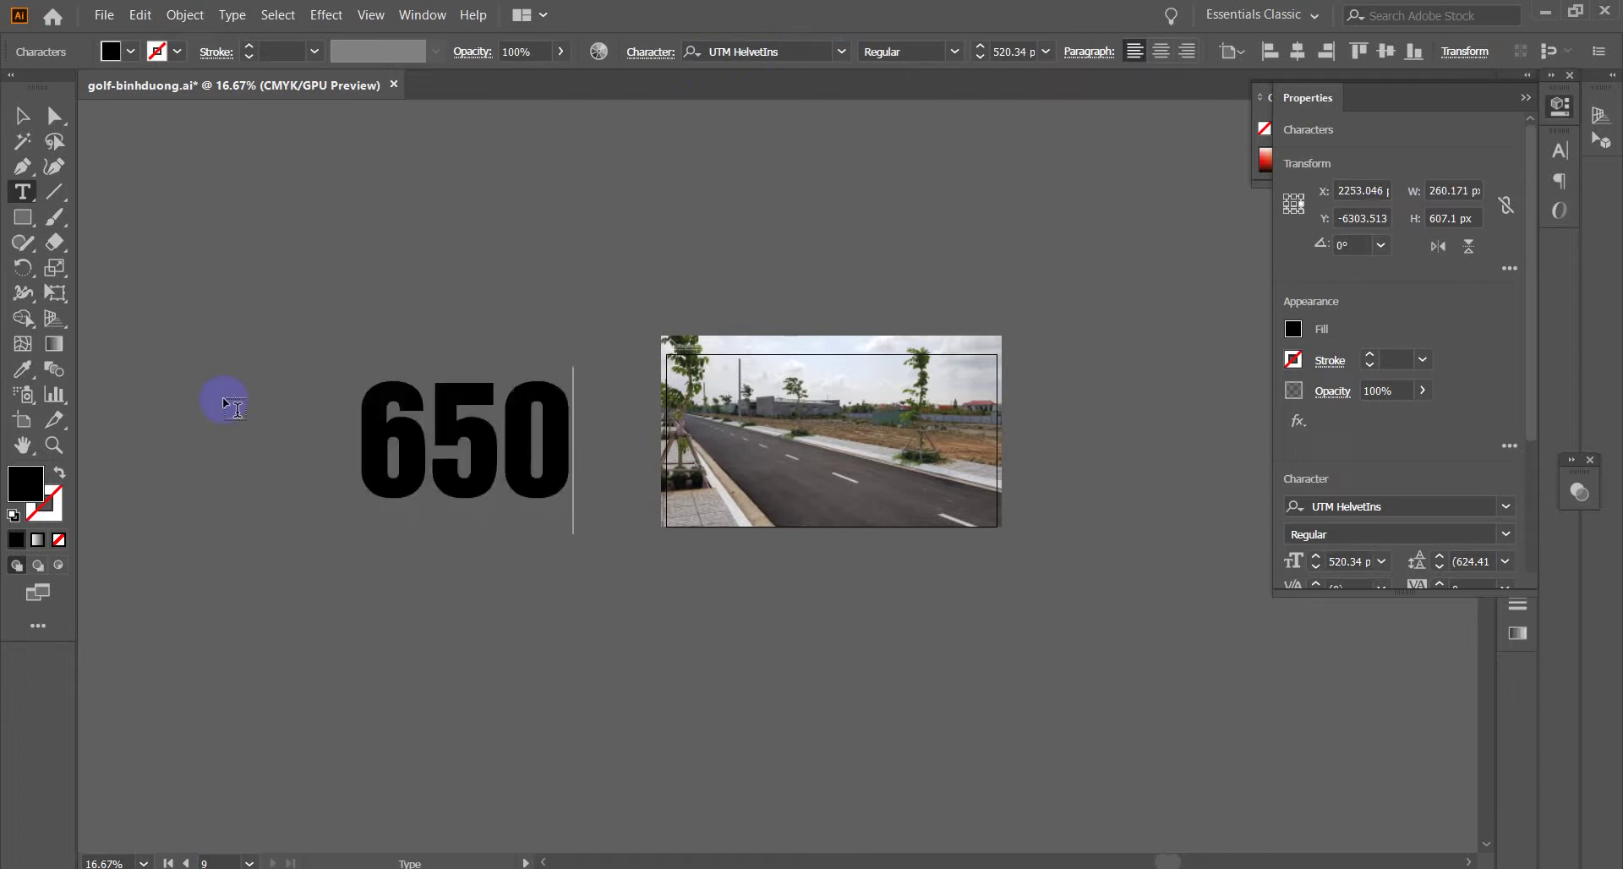
- Duplicate the black 650 text and place the copy below the original
{"action": "left_click", "coordinate": [22, 115]}
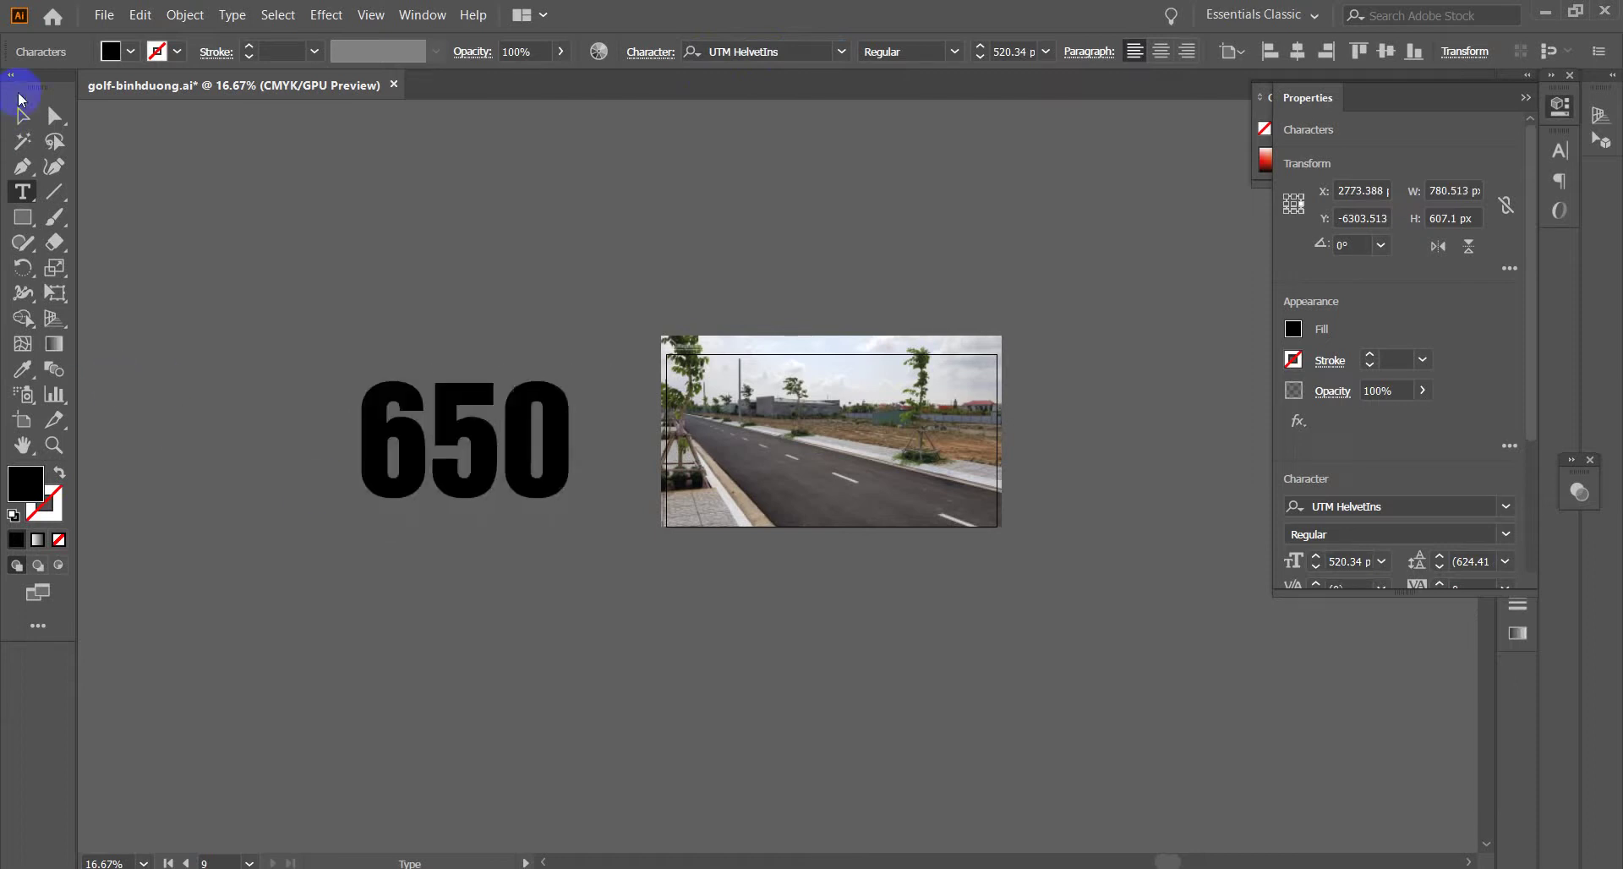
{"action": "left_click", "coordinate": [401, 432]}
{"action": "left_click_drag", "start_coordinate": [451, 409], "coordinate": [403, 732]}
{"action": "left_click", "coordinate": [439, 608]}
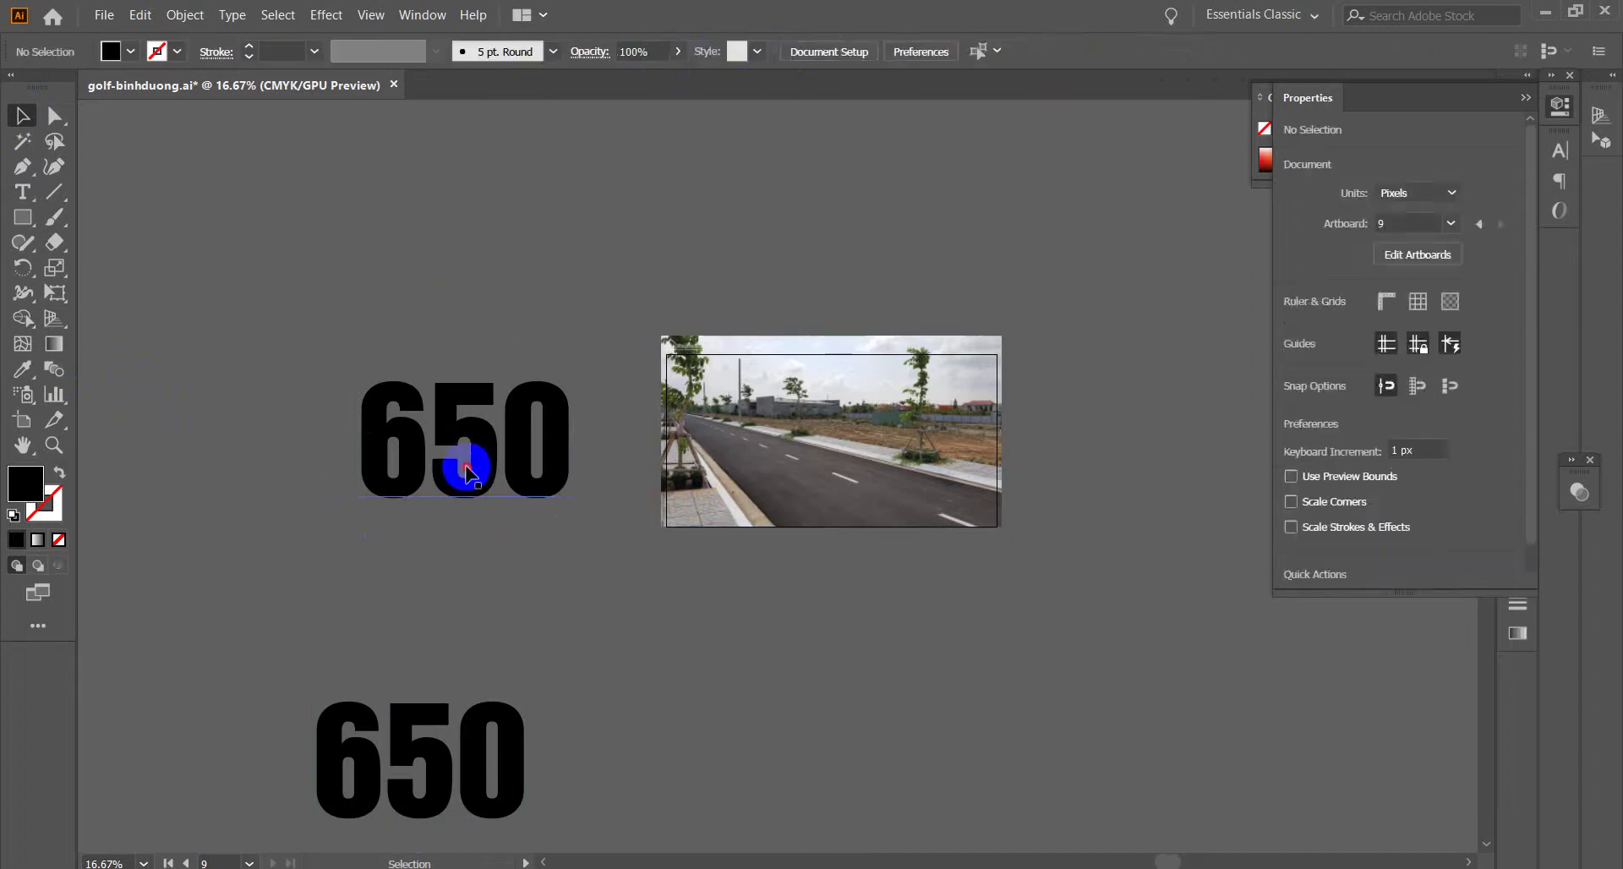
- Place two copies of the gold texture image beside the lower black 650 text near the road photo
{"action": "left_click", "coordinate": [460, 463]}
{"action": "scroll", "coordinate": [472, 377], "scroll_direction": "down", "scroll_amount": 5}
{"action": "left_click_drag", "start_coordinate": [473, 382], "coordinate": [811, 279]}
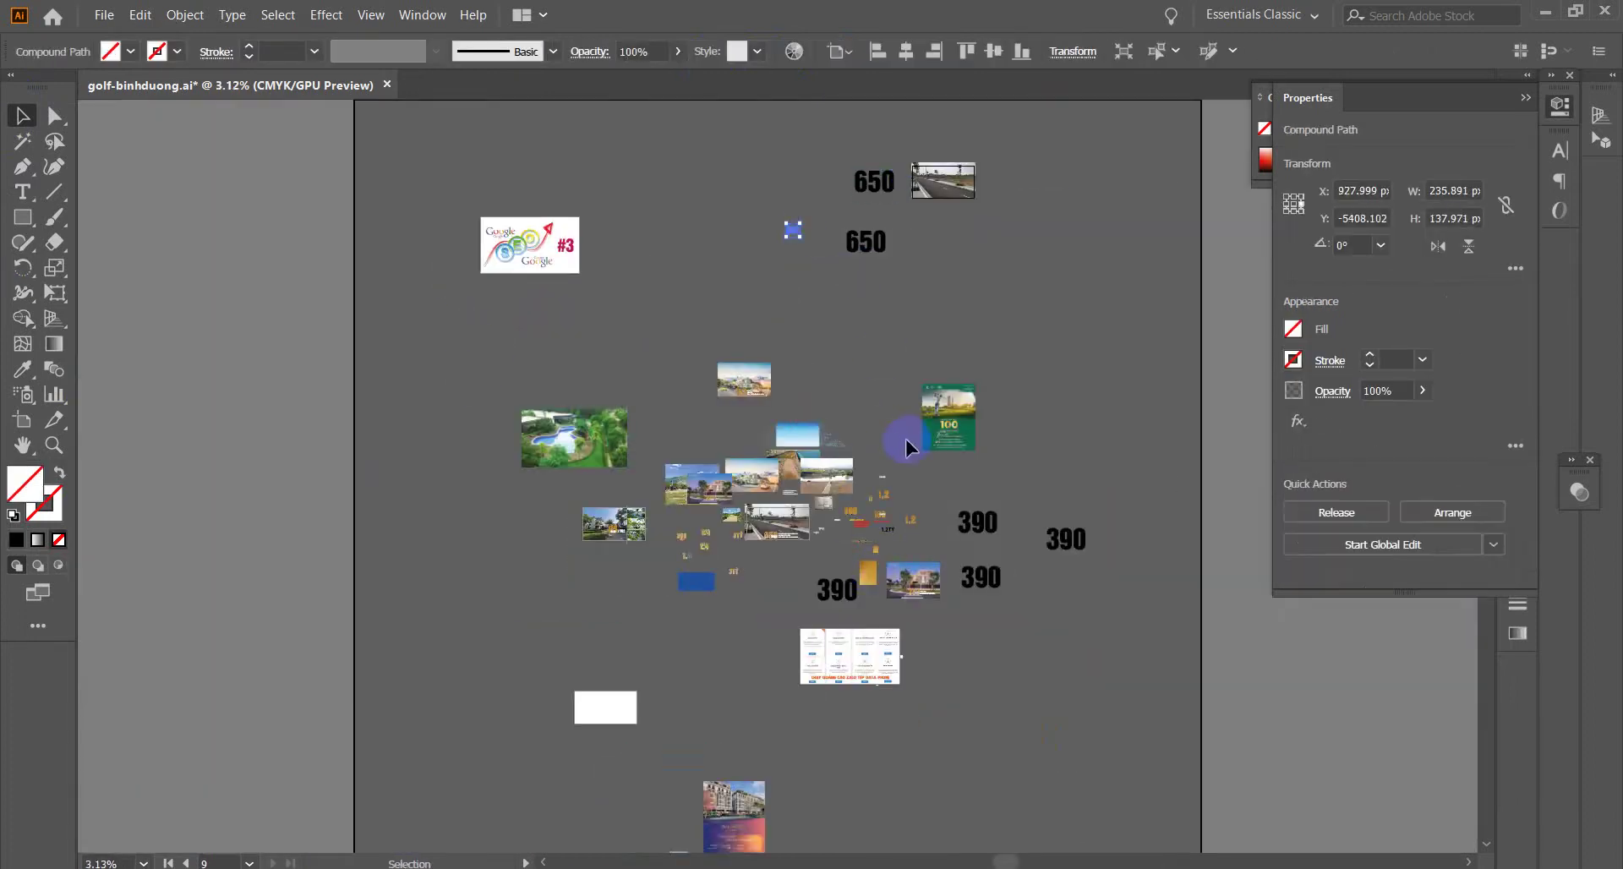
{"action": "left_click", "coordinate": [879, 565]}
{"action": "left_click", "coordinate": [869, 579]}
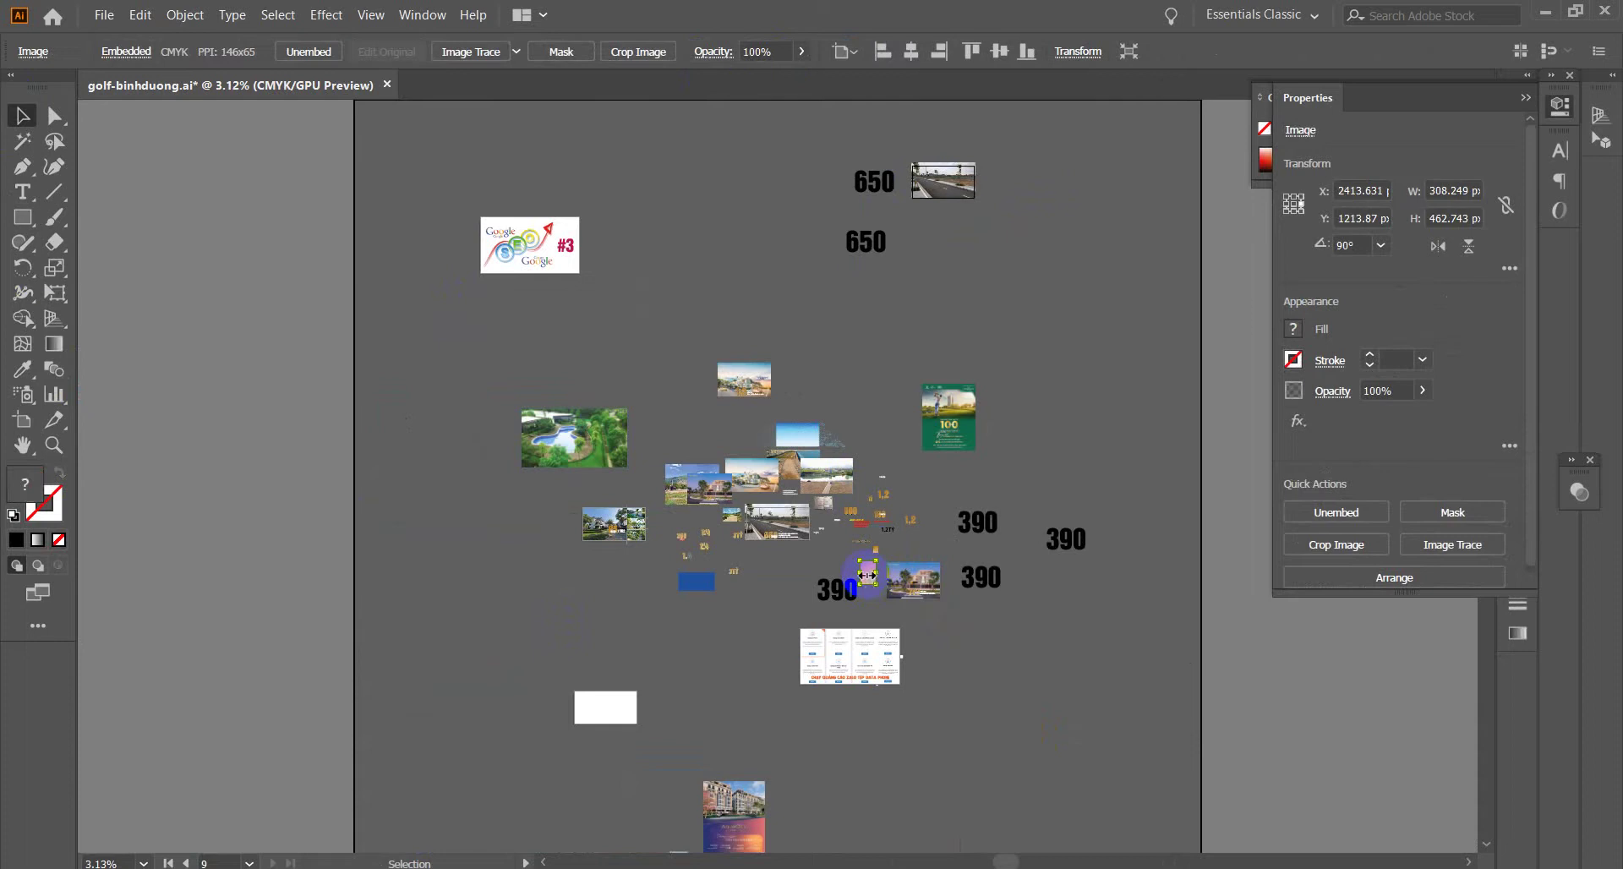
{"action": "left_click_drag", "start_coordinate": [868, 578], "coordinate": [913, 235]}
{"action": "left_click_drag", "start_coordinate": [872, 583], "coordinate": [947, 238]}
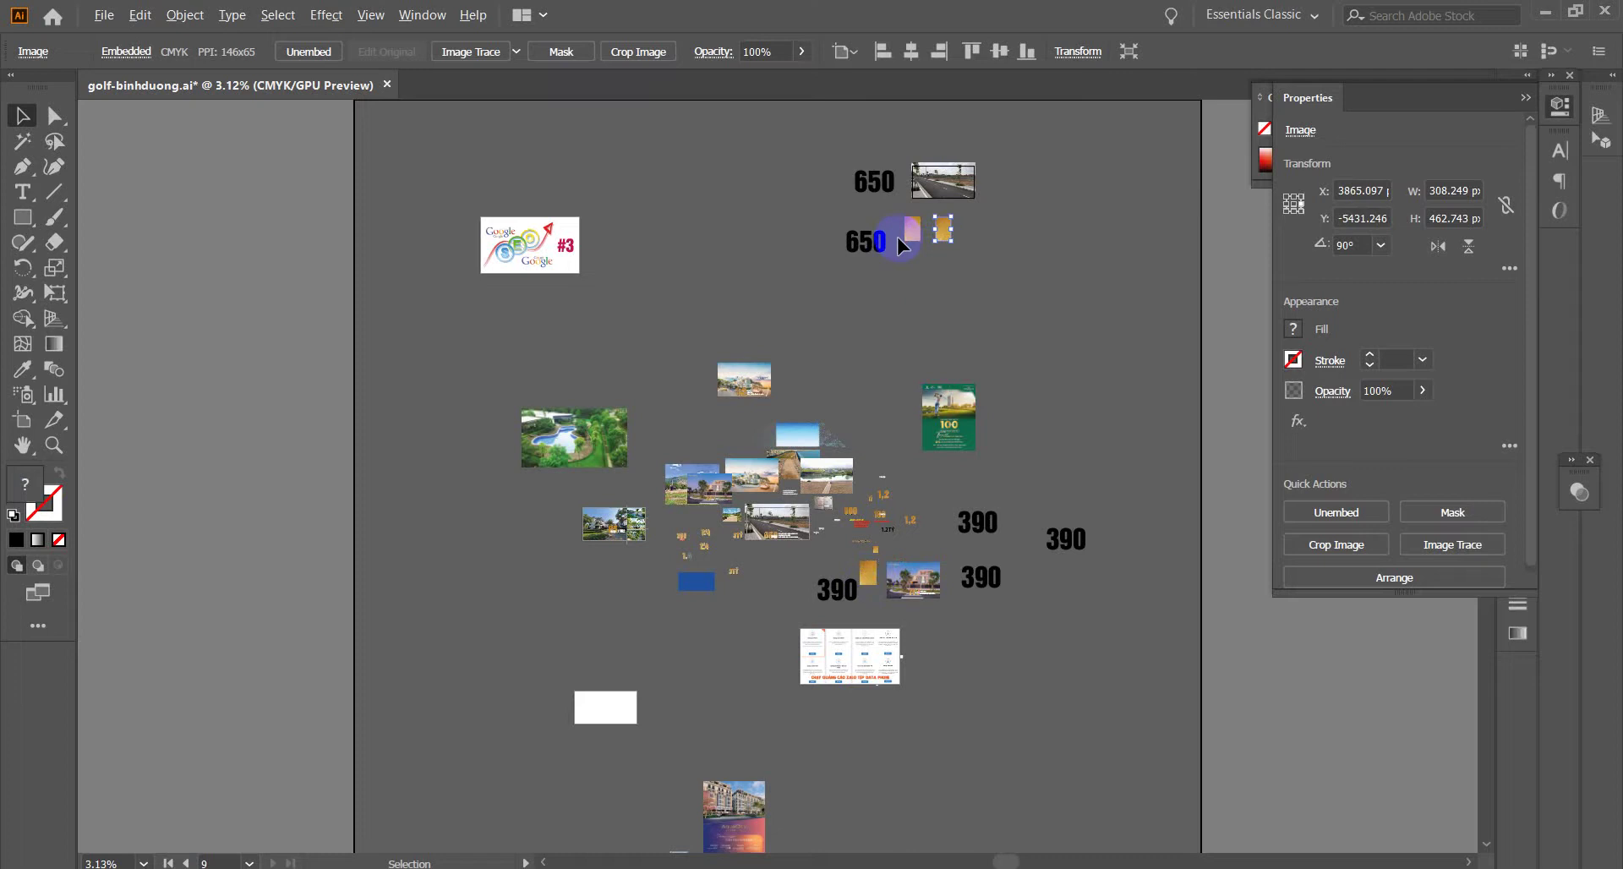
- Move one of the gold texture copies to the empty area just left of the lower black 650 text
{"action": "scroll", "coordinate": [900, 245], "scroll_direction": "up", "scroll_amount": 6}
{"action": "left_click", "coordinate": [958, 356]}
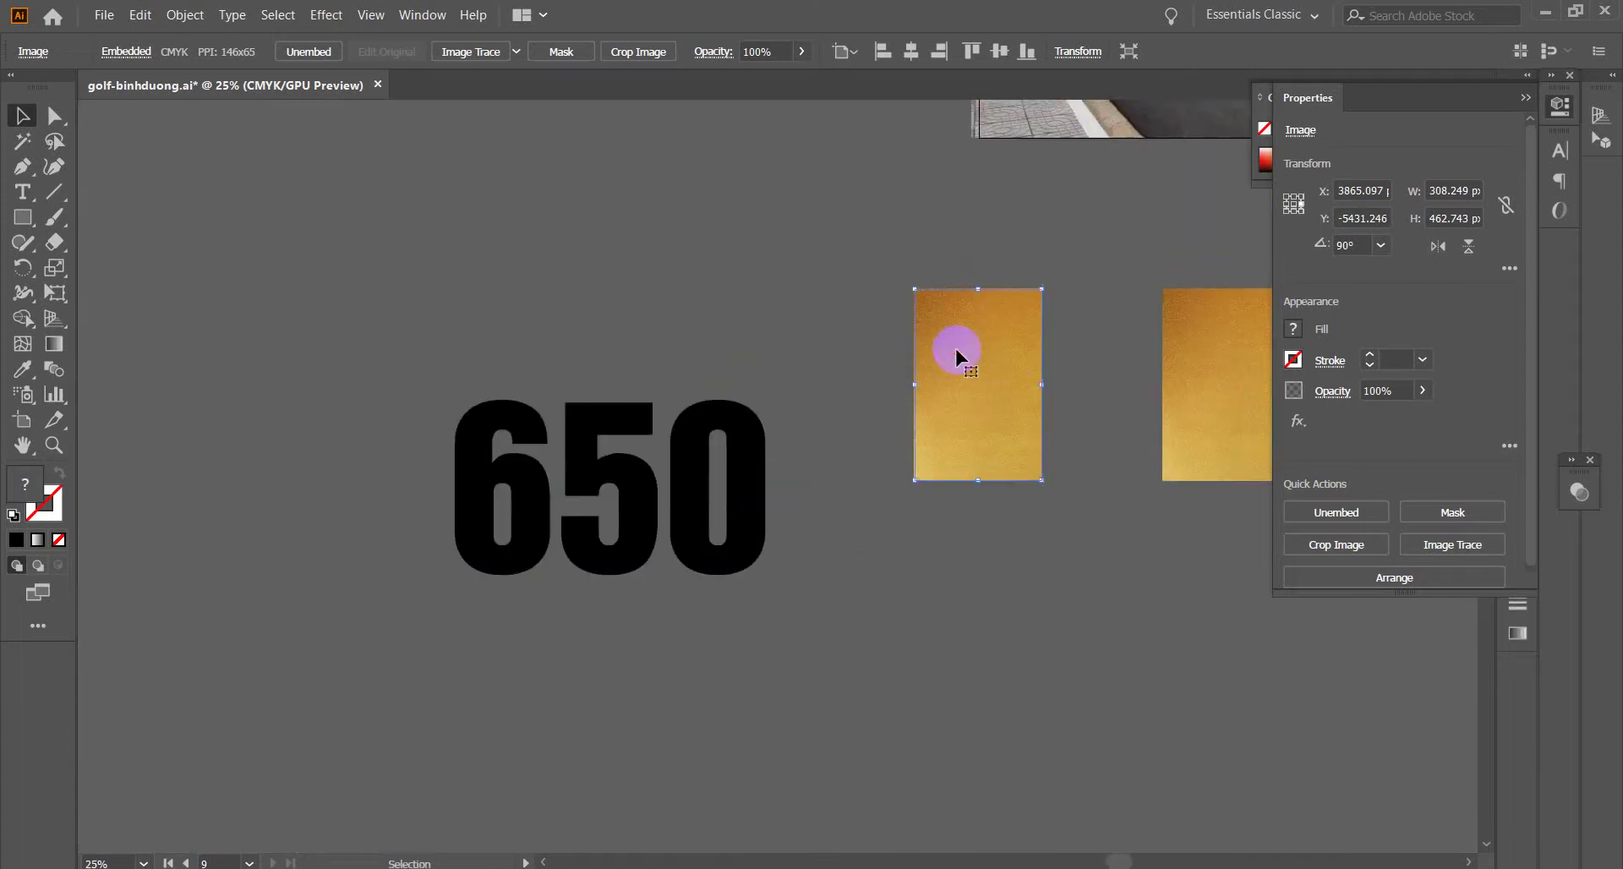
{"action": "left_click_drag", "start_coordinate": [958, 356], "coordinate": [273, 435]}
{"action": "left_click", "coordinate": [668, 524]}
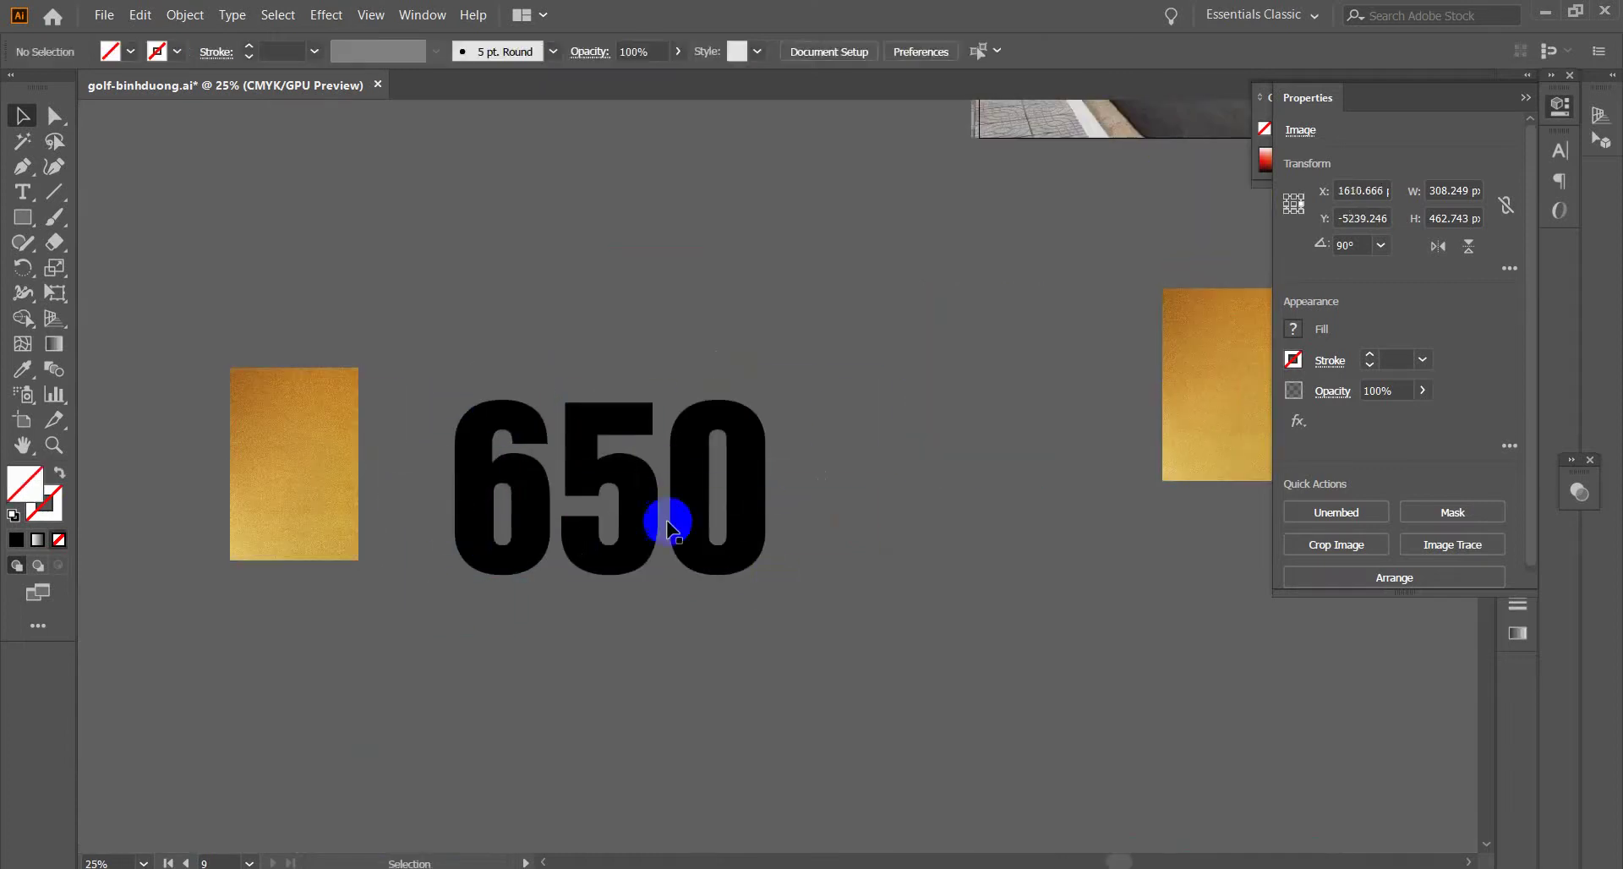
- Convert the lower black 650 text to outlines and ungroup it into separate digits
{"action": "left_click", "coordinate": [617, 492]}
{"action": "right_click", "coordinate": [617, 492]}
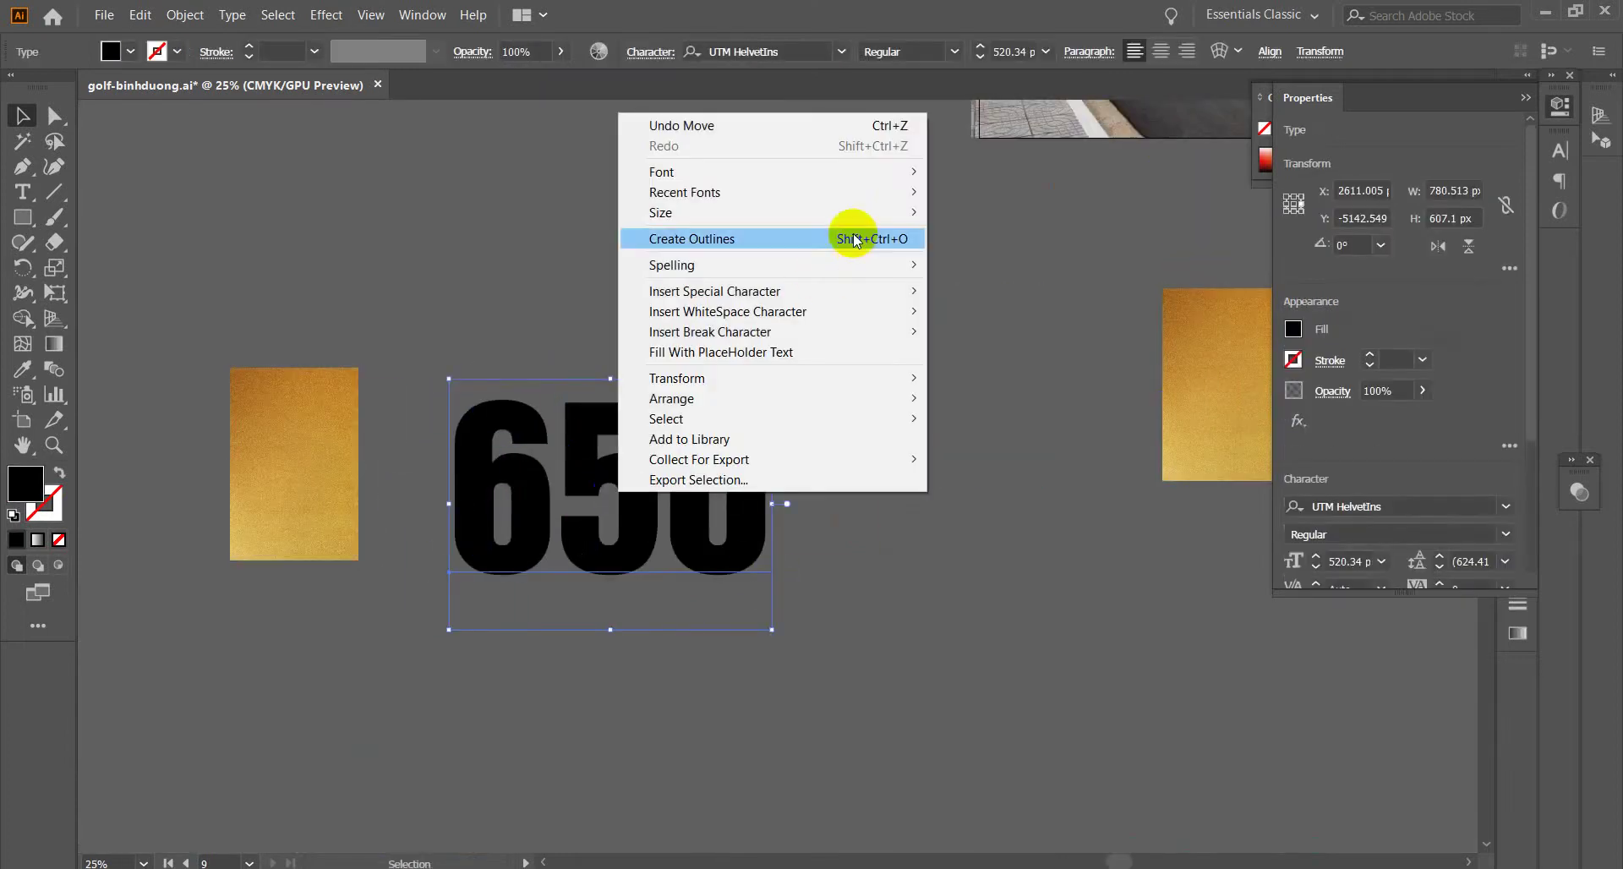
{"action": "left_click", "coordinate": [861, 239]}
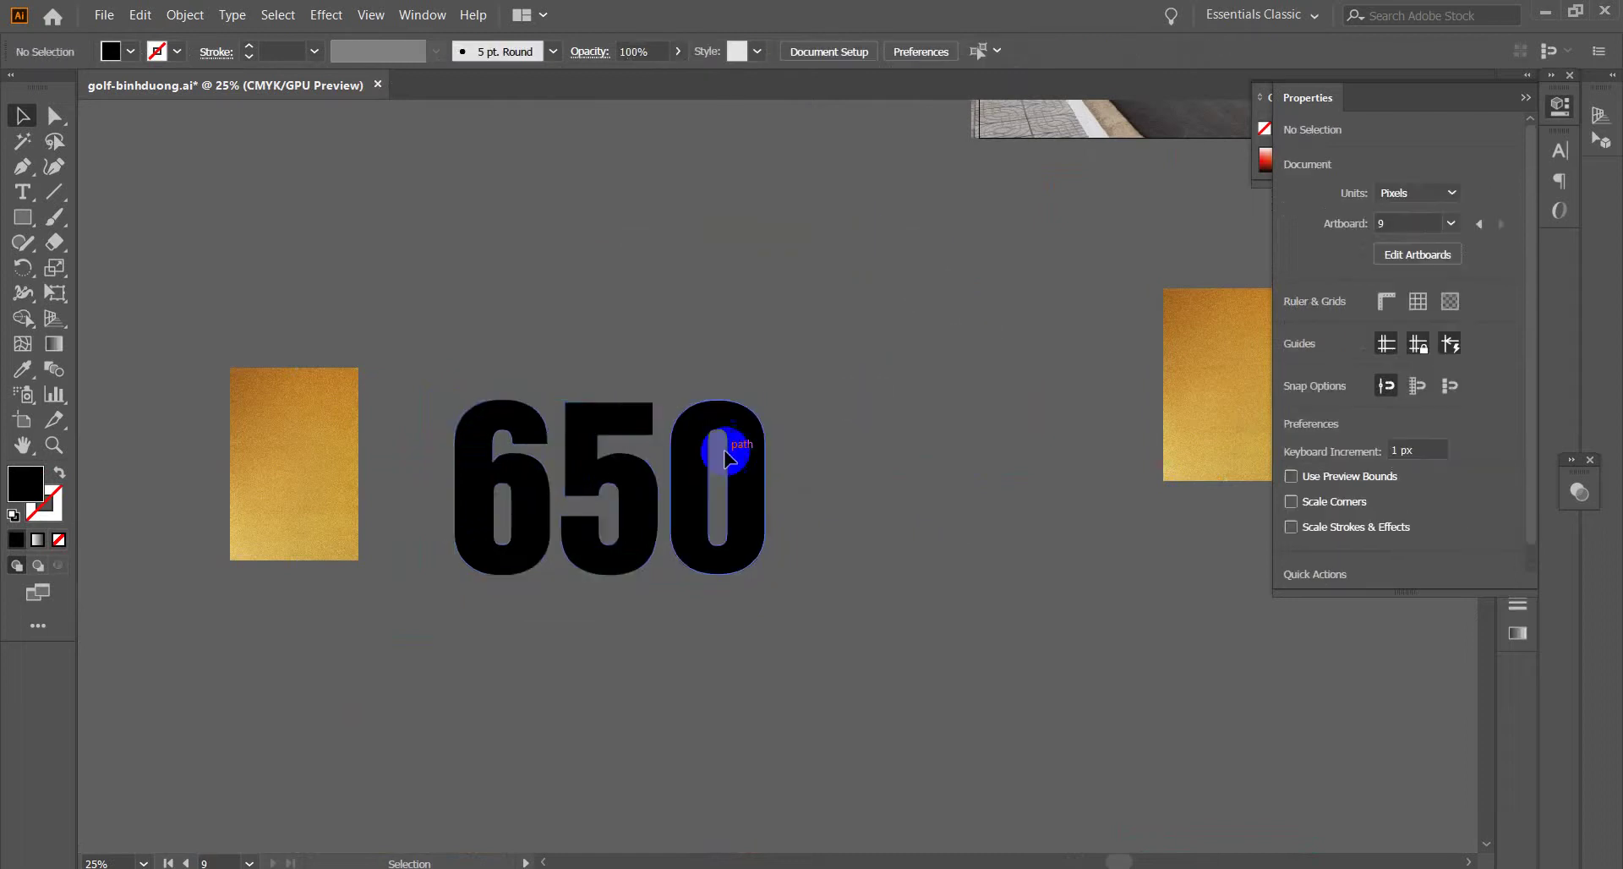
{"action": "right_click", "coordinate": [695, 439]}
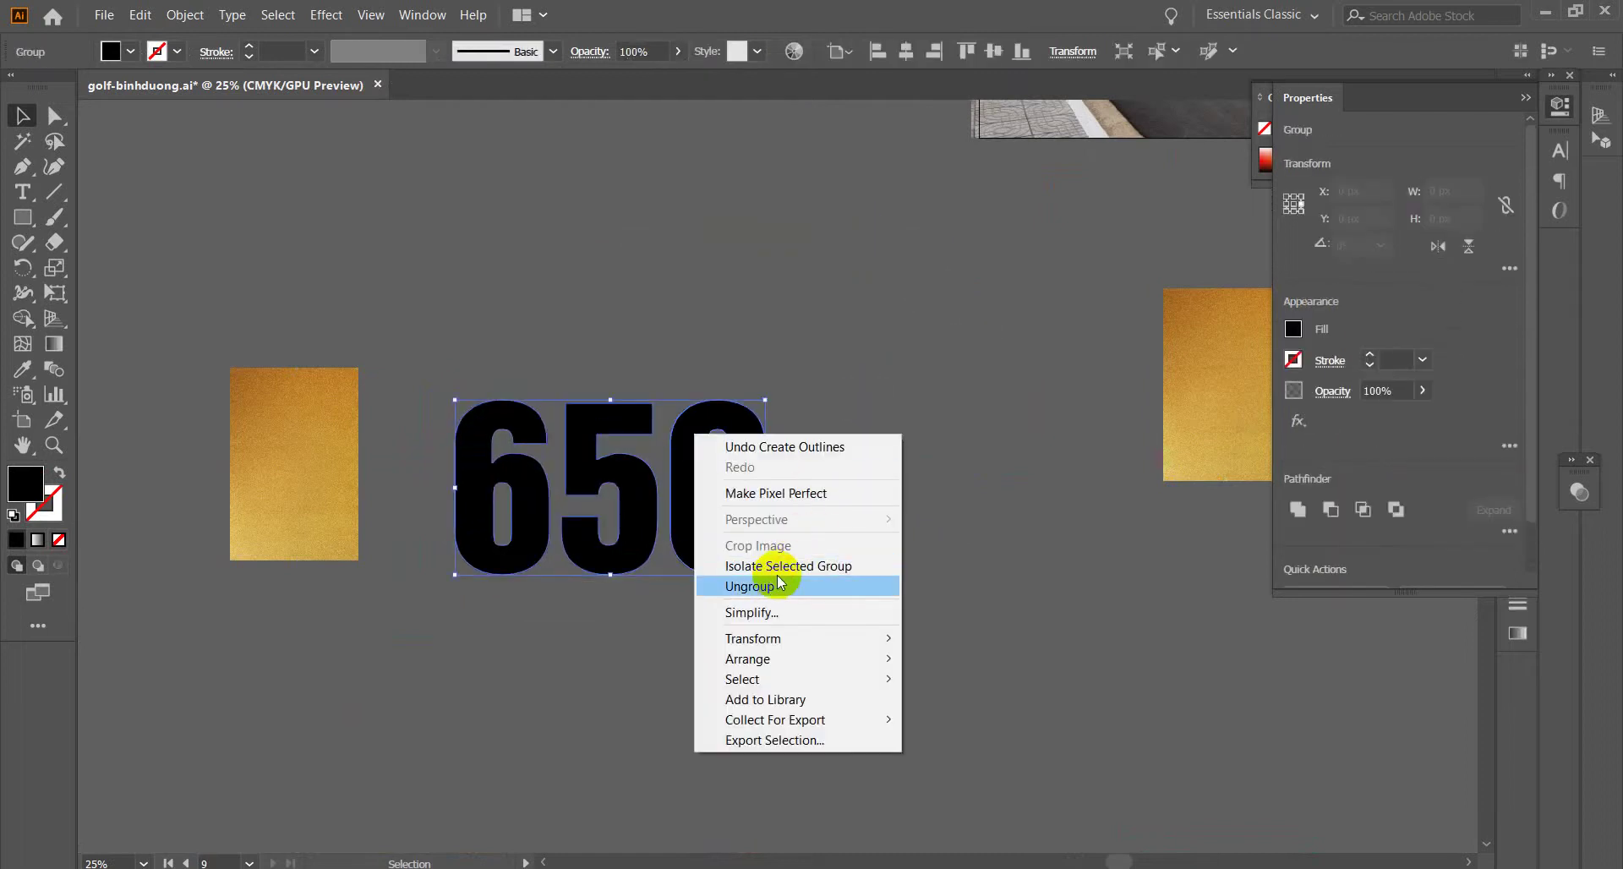
{"action": "left_click", "coordinate": [771, 586]}
{"action": "left_click", "coordinate": [924, 289]}
{"action": "left_click", "coordinate": [724, 417]}
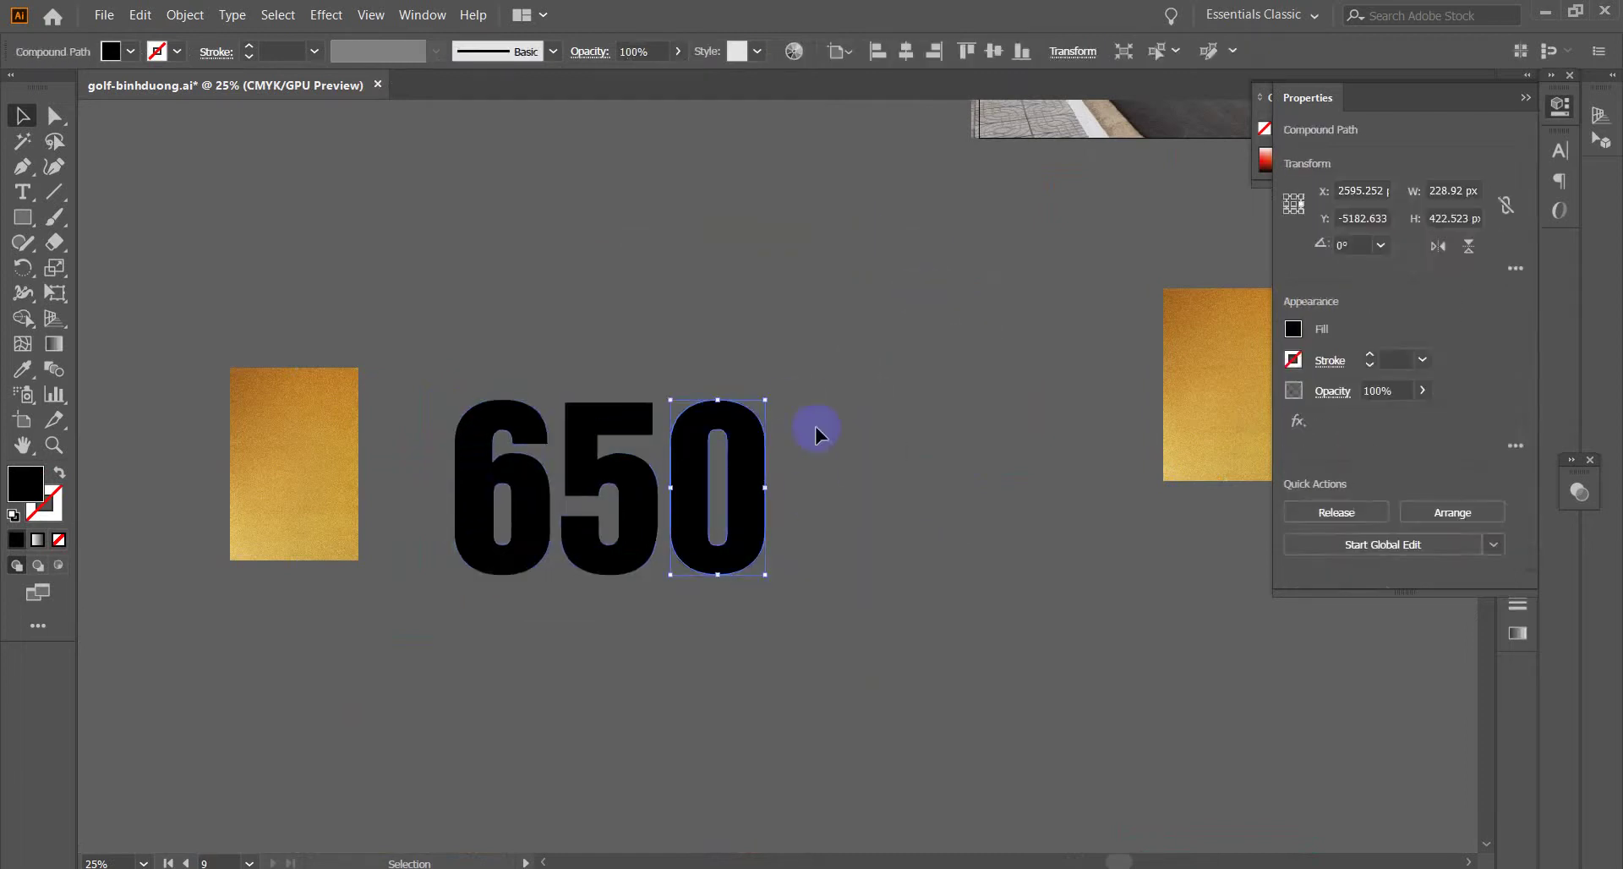
{"action": "left_click", "coordinate": [819, 428]}
- Place the gold texture behind the digit 6 and put copies of it behind the digits 5 and 0
{"action": "left_click", "coordinate": [480, 420]}
{"action": "left_click", "coordinate": [292, 421]}
{"action": "left_click_drag", "start_coordinate": [295, 425], "coordinate": [500, 455]}
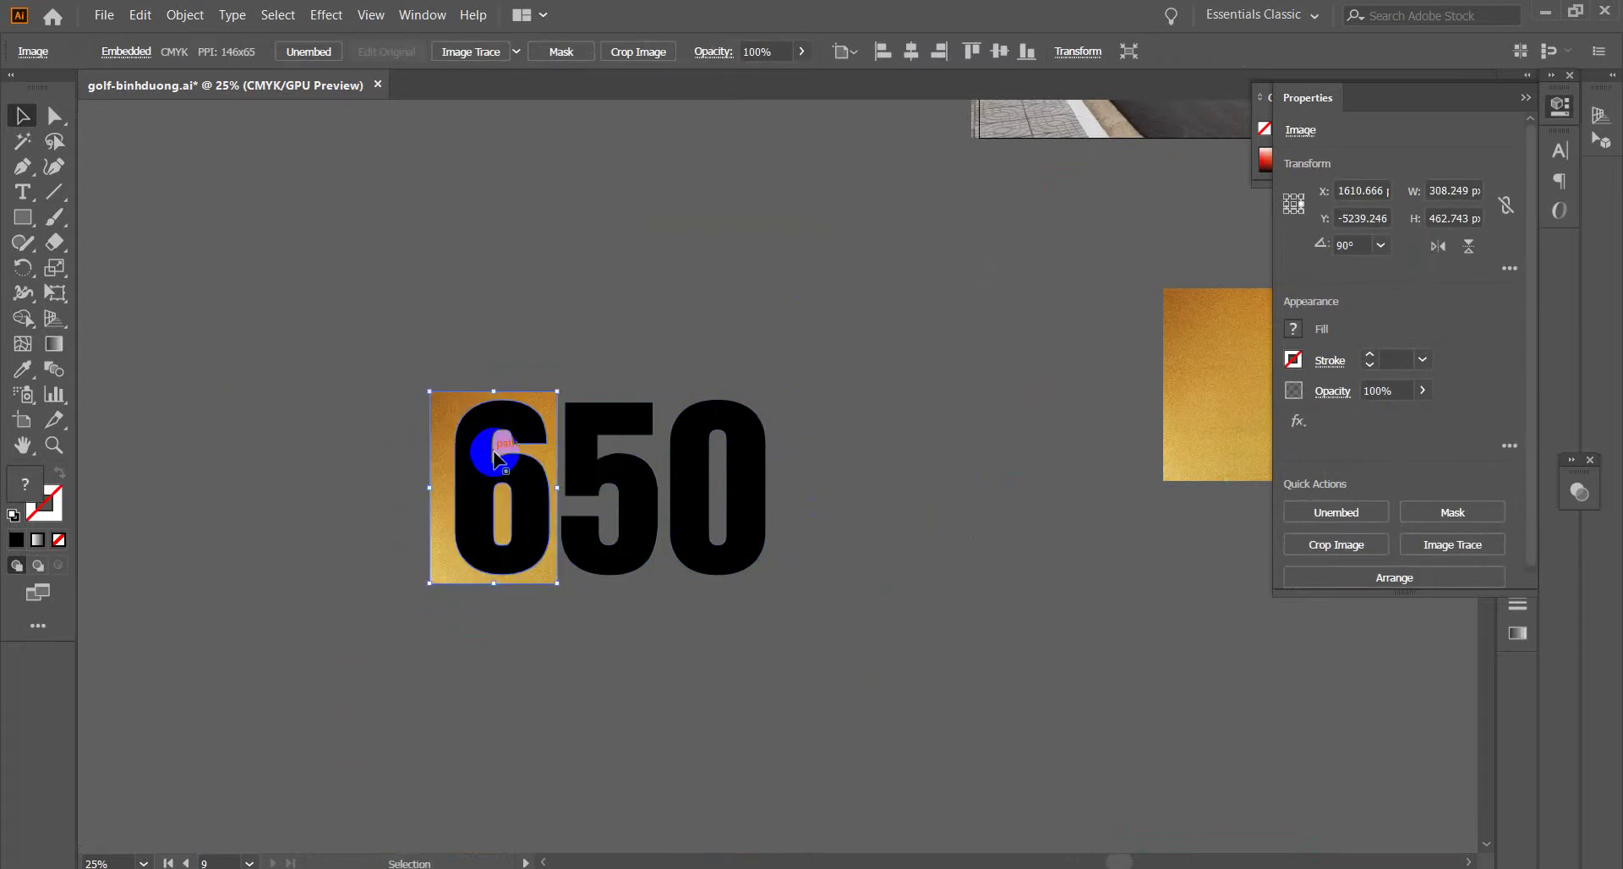
{"action": "left_click_drag", "start_coordinate": [548, 578], "coordinate": [785, 568], "text": "alt"}
{"action": "key", "text": "ctrl+shift+a"}
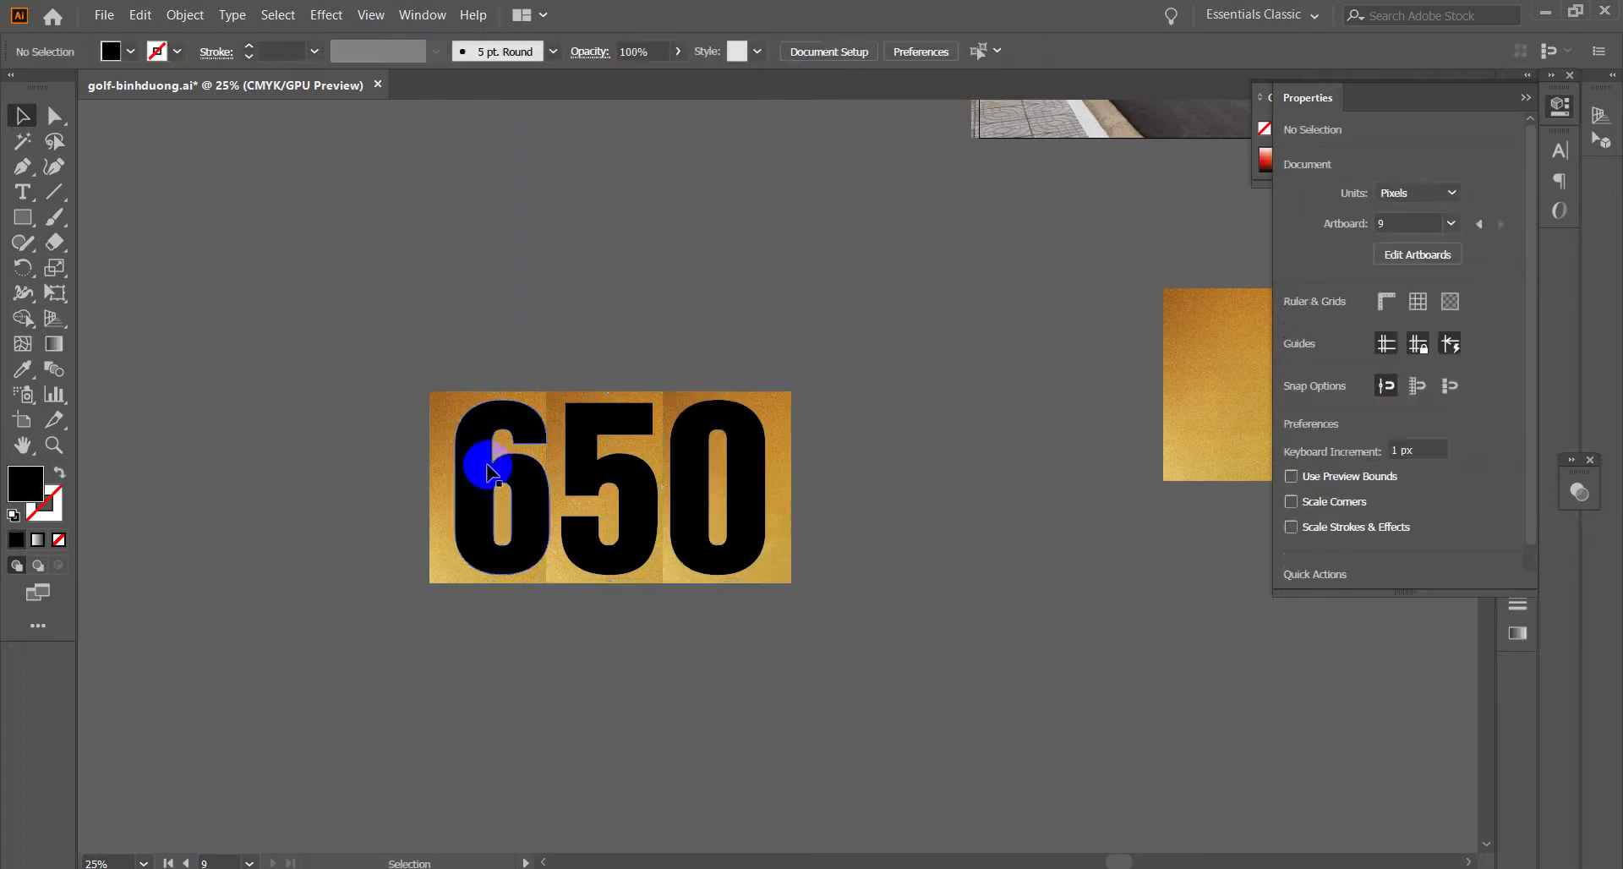
- Clip each gold texture piece to the digit in front of it, making separate clipping masks for 6, 5 and 0
{"action": "right_click", "coordinate": [453, 431]}
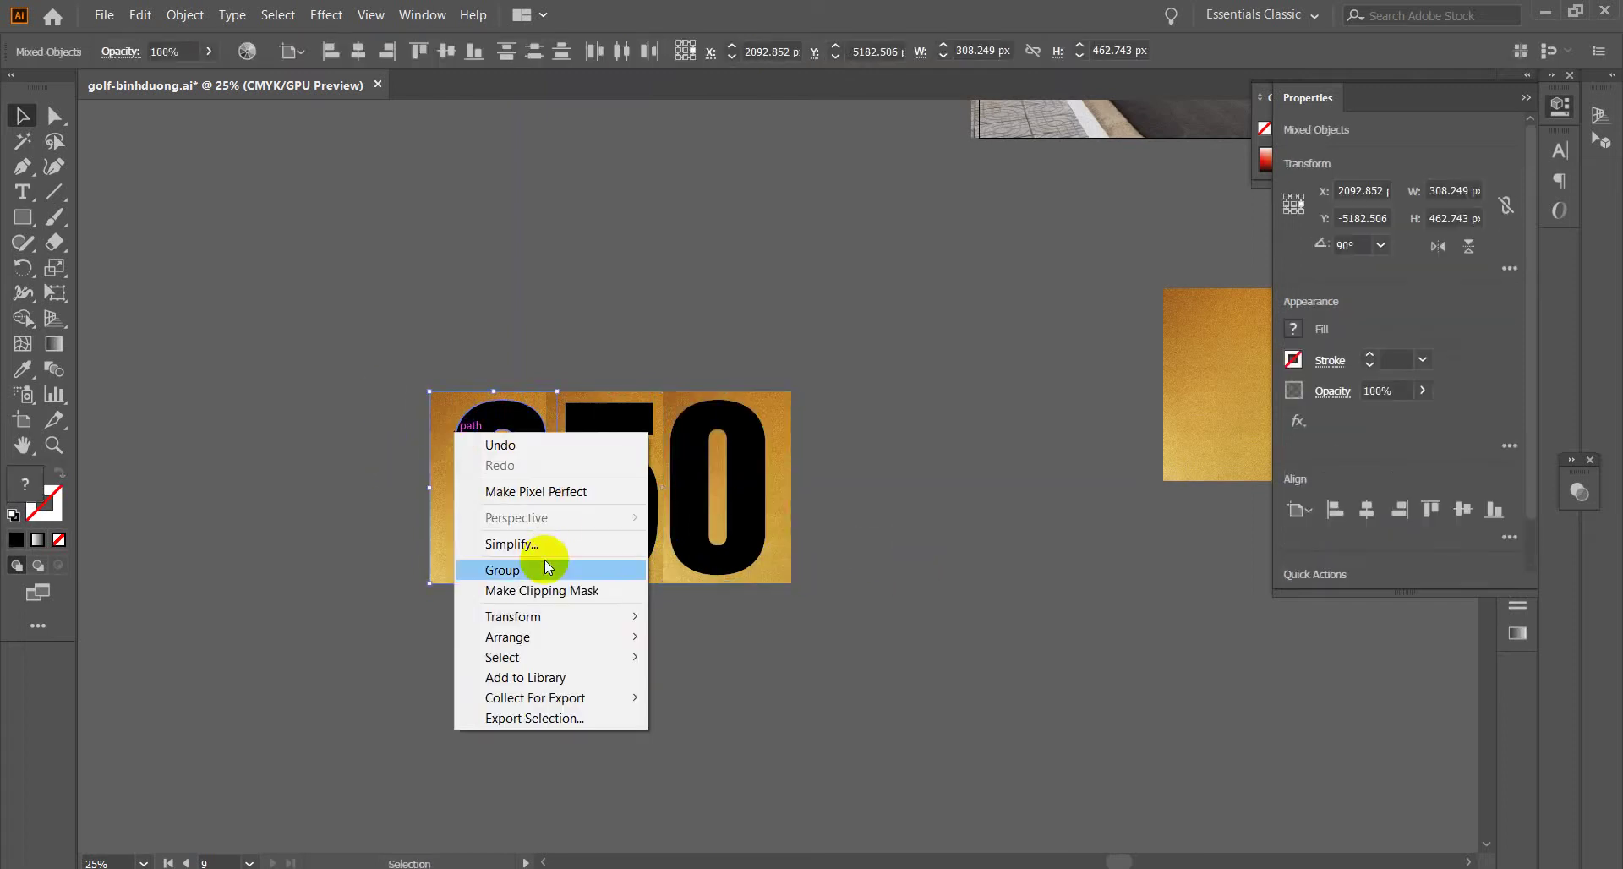
{"action": "left_click", "coordinate": [538, 587]}
{"action": "left_click", "coordinate": [993, 396]}
{"action": "left_click", "coordinate": [591, 452]}
{"action": "left_click", "coordinate": [597, 427], "text": "shift"}
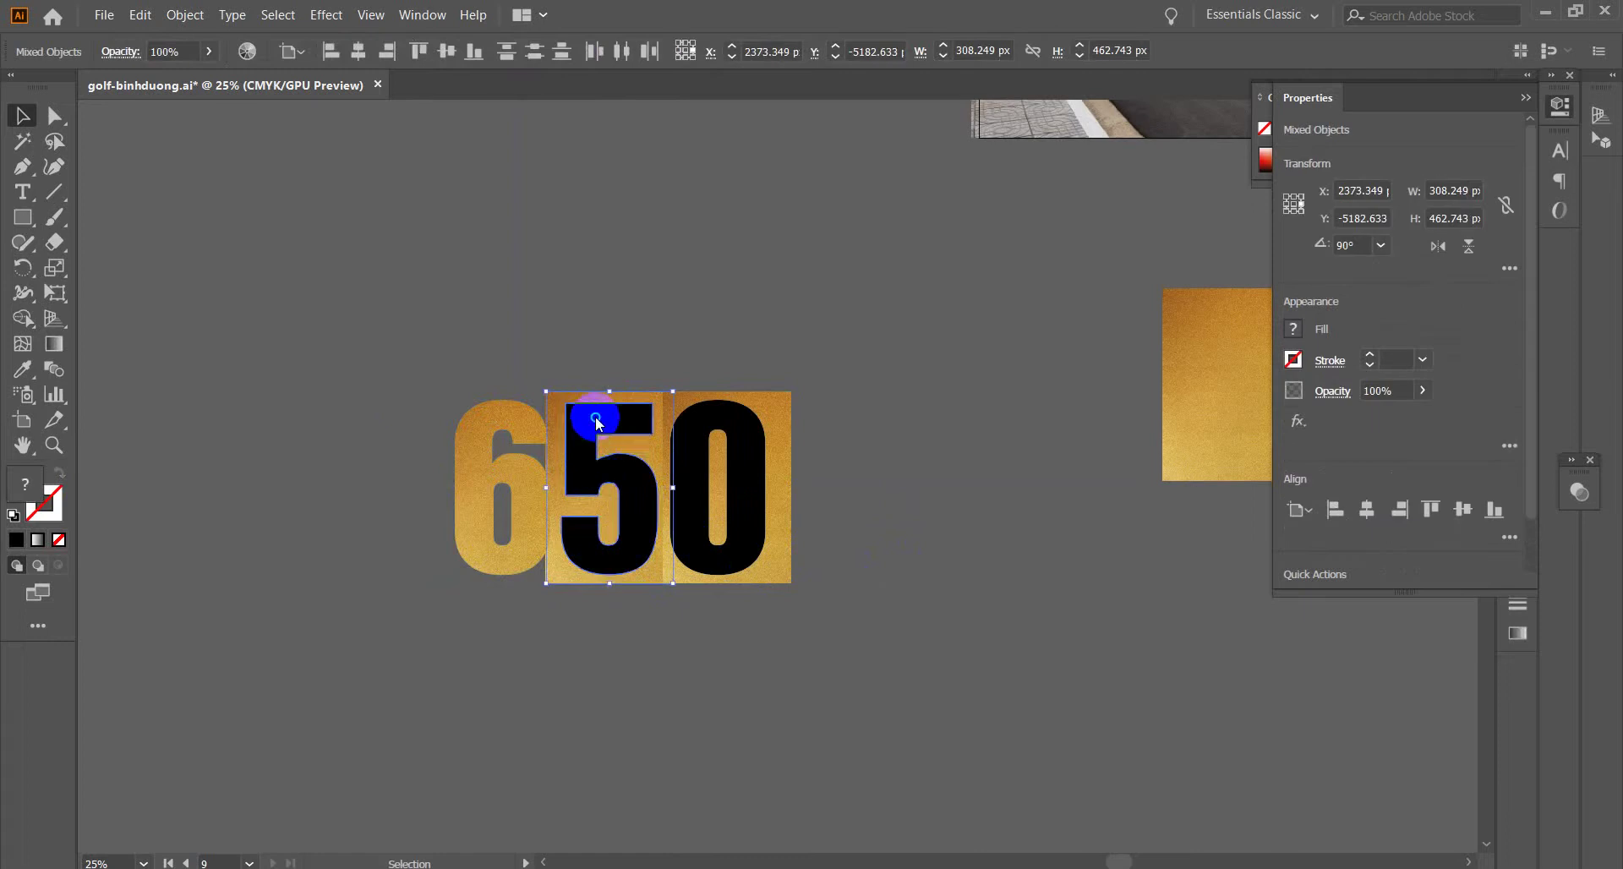
{"action": "right_click", "coordinate": [597, 427]}
{"action": "left_click", "coordinate": [674, 574]}
{"action": "left_click", "coordinate": [857, 419]}
{"action": "left_click", "coordinate": [728, 460]}
{"action": "right_click", "coordinate": [728, 460]}
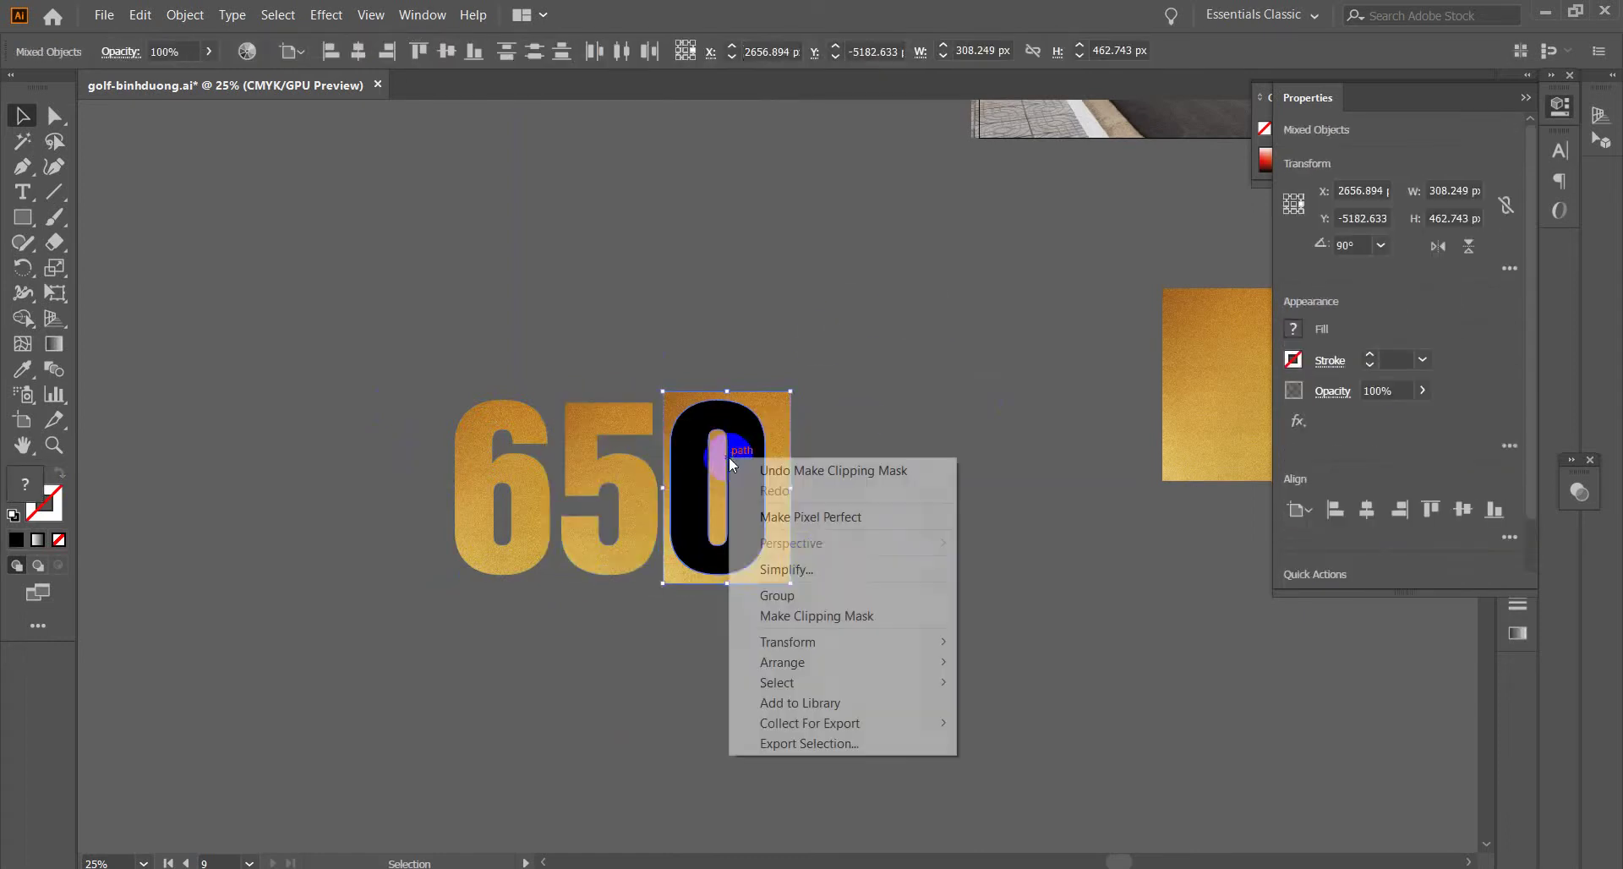
{"action": "left_click", "coordinate": [820, 615]}
{"action": "left_click", "coordinate": [898, 327]}
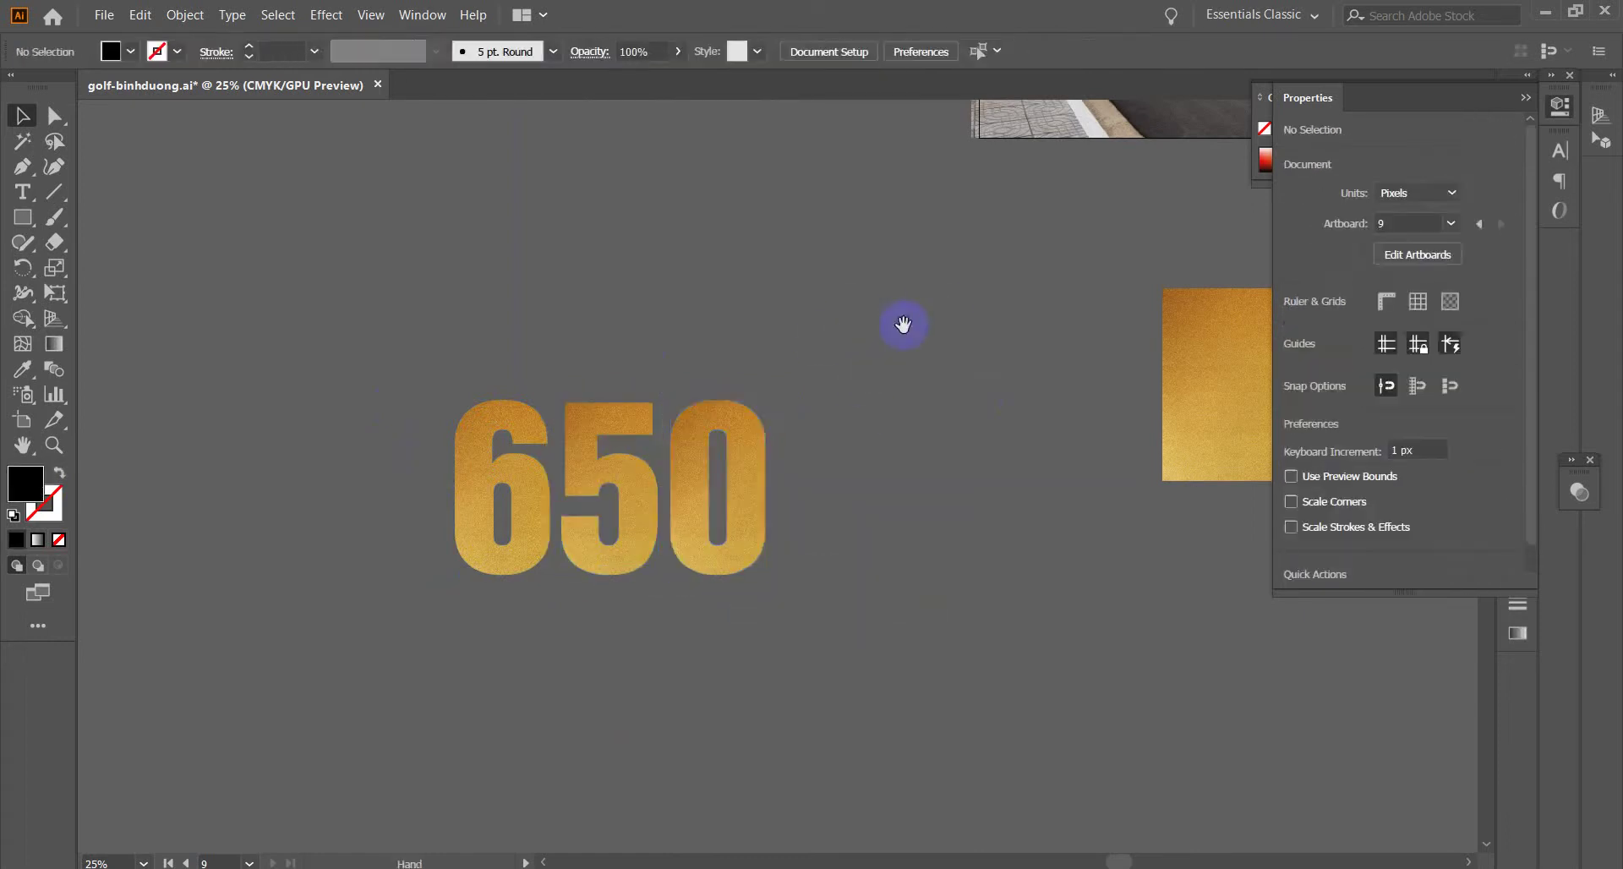
{"action": "left_click_drag", "start_coordinate": [899, 326], "coordinate": [706, 544]}
{"action": "left_click_drag", "start_coordinate": [553, 622], "coordinate": [308, 681]}
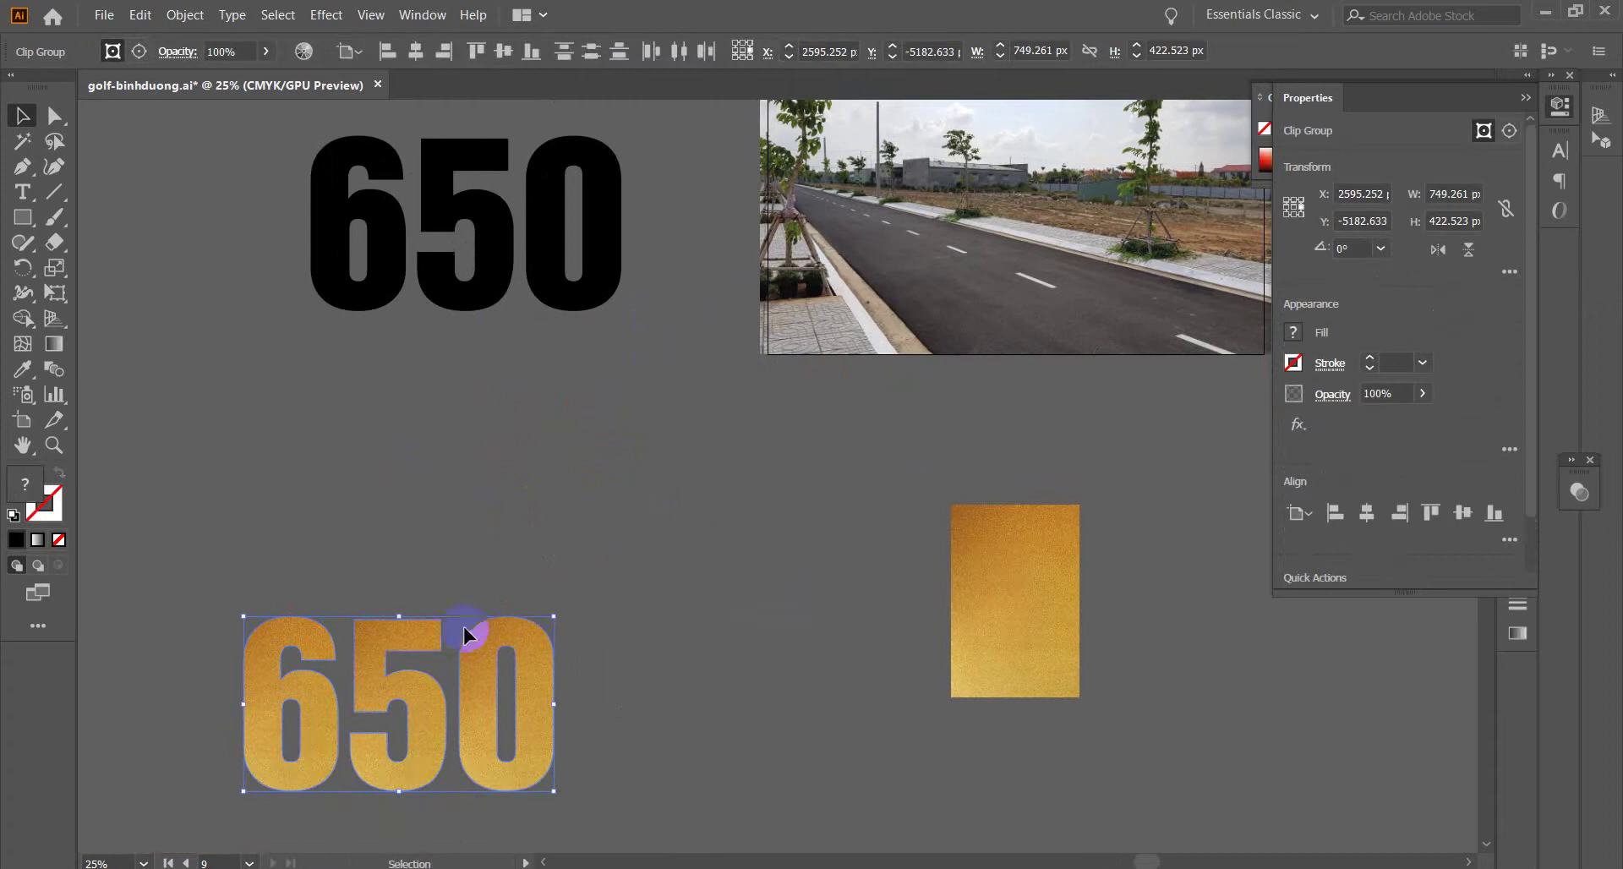
{"action": "right_click", "coordinate": [394, 647]}
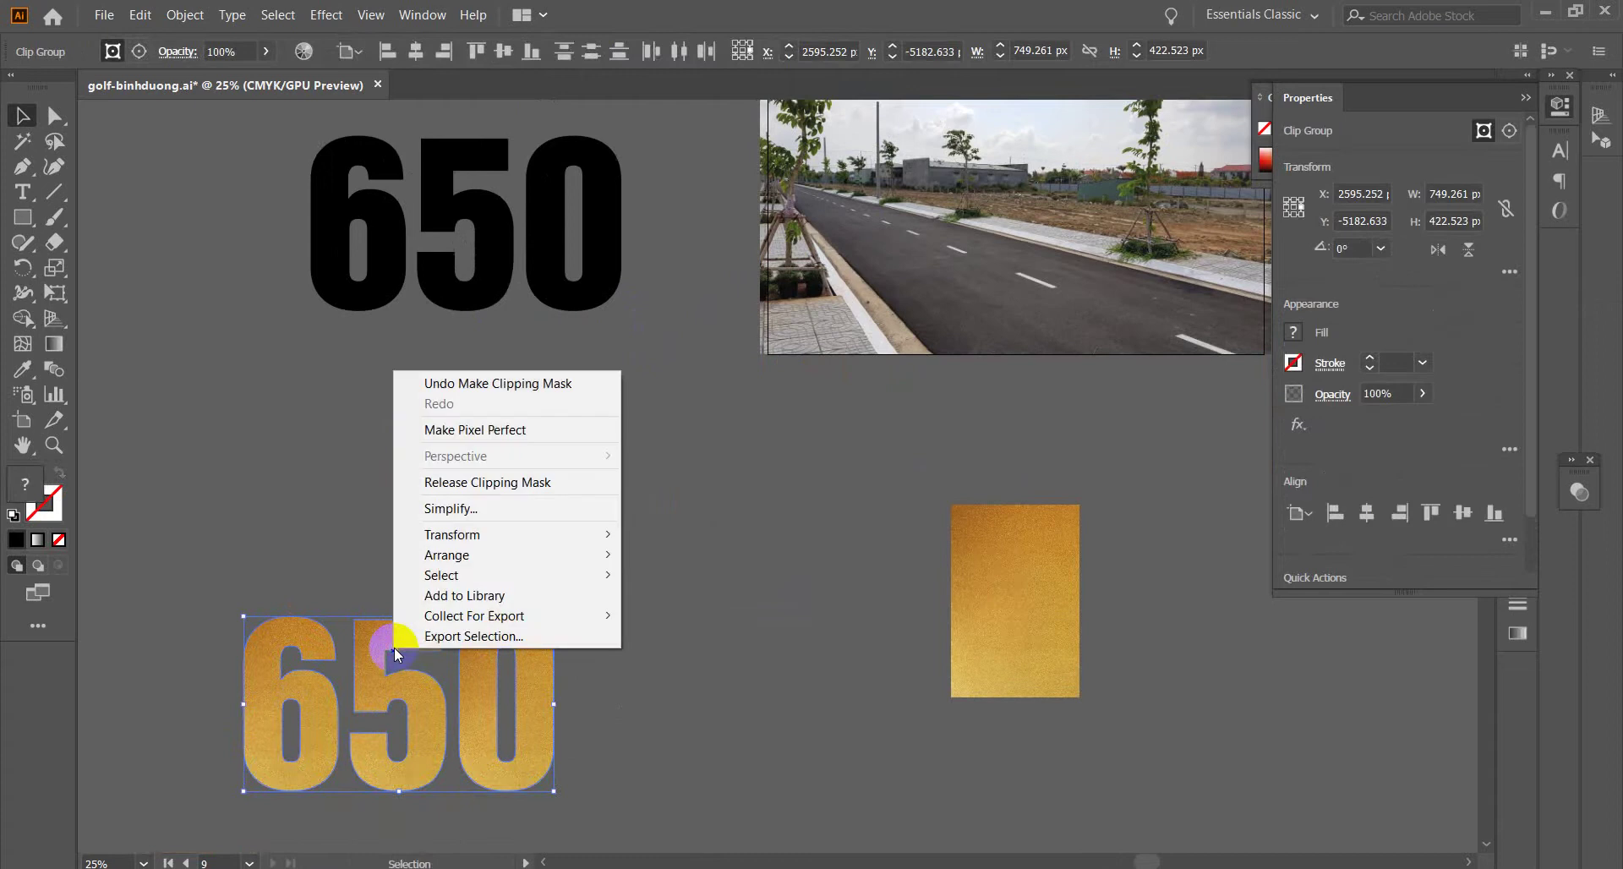
{"action": "left_click", "coordinate": [591, 551]}
{"action": "left_click", "coordinate": [319, 717]}
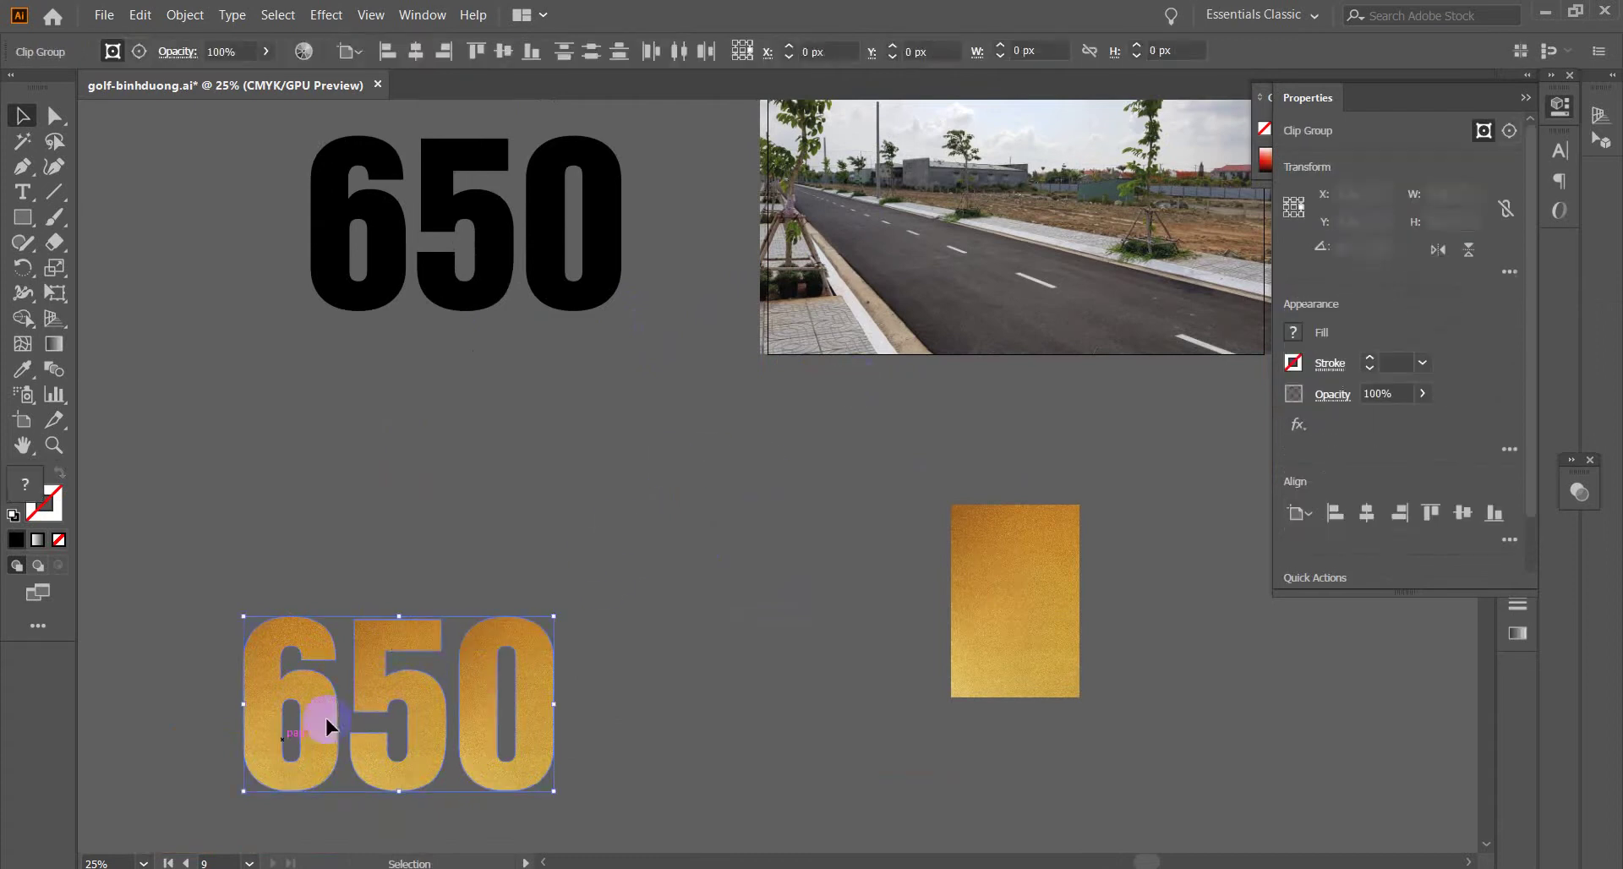
{"action": "left_click", "coordinate": [620, 576]}
- Widen the gaps between the gold digits by shifting the 5 and the 0 slightly to the right
{"action": "left_click", "coordinate": [546, 639]}
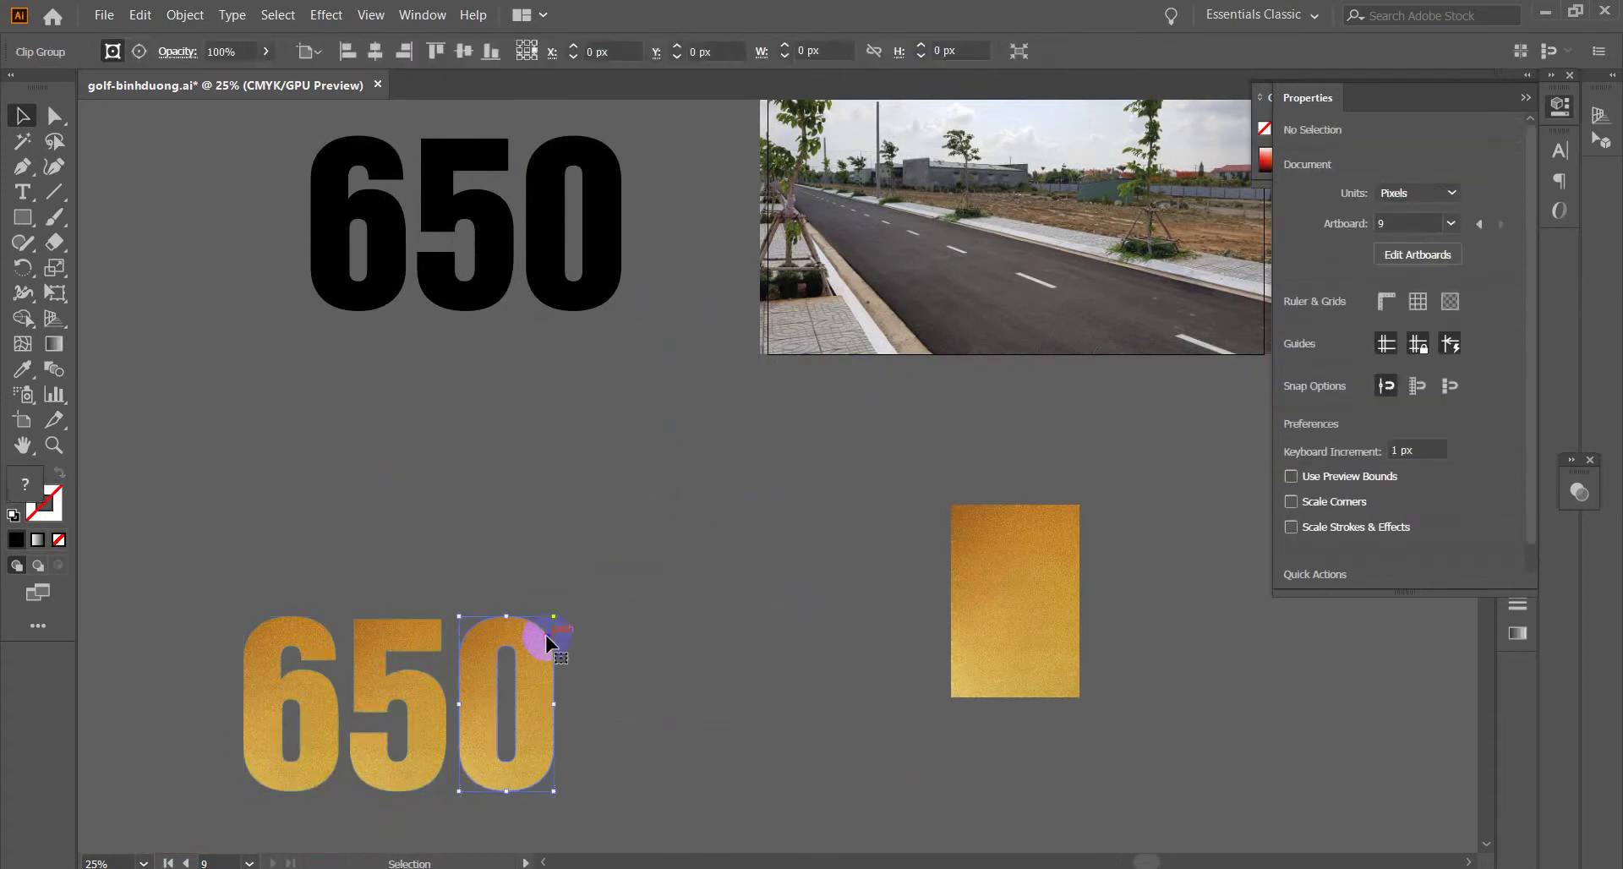
{"action": "left_click_drag", "start_coordinate": [547, 644], "coordinate": [551, 644]}
{"action": "left_click", "coordinate": [617, 551]}
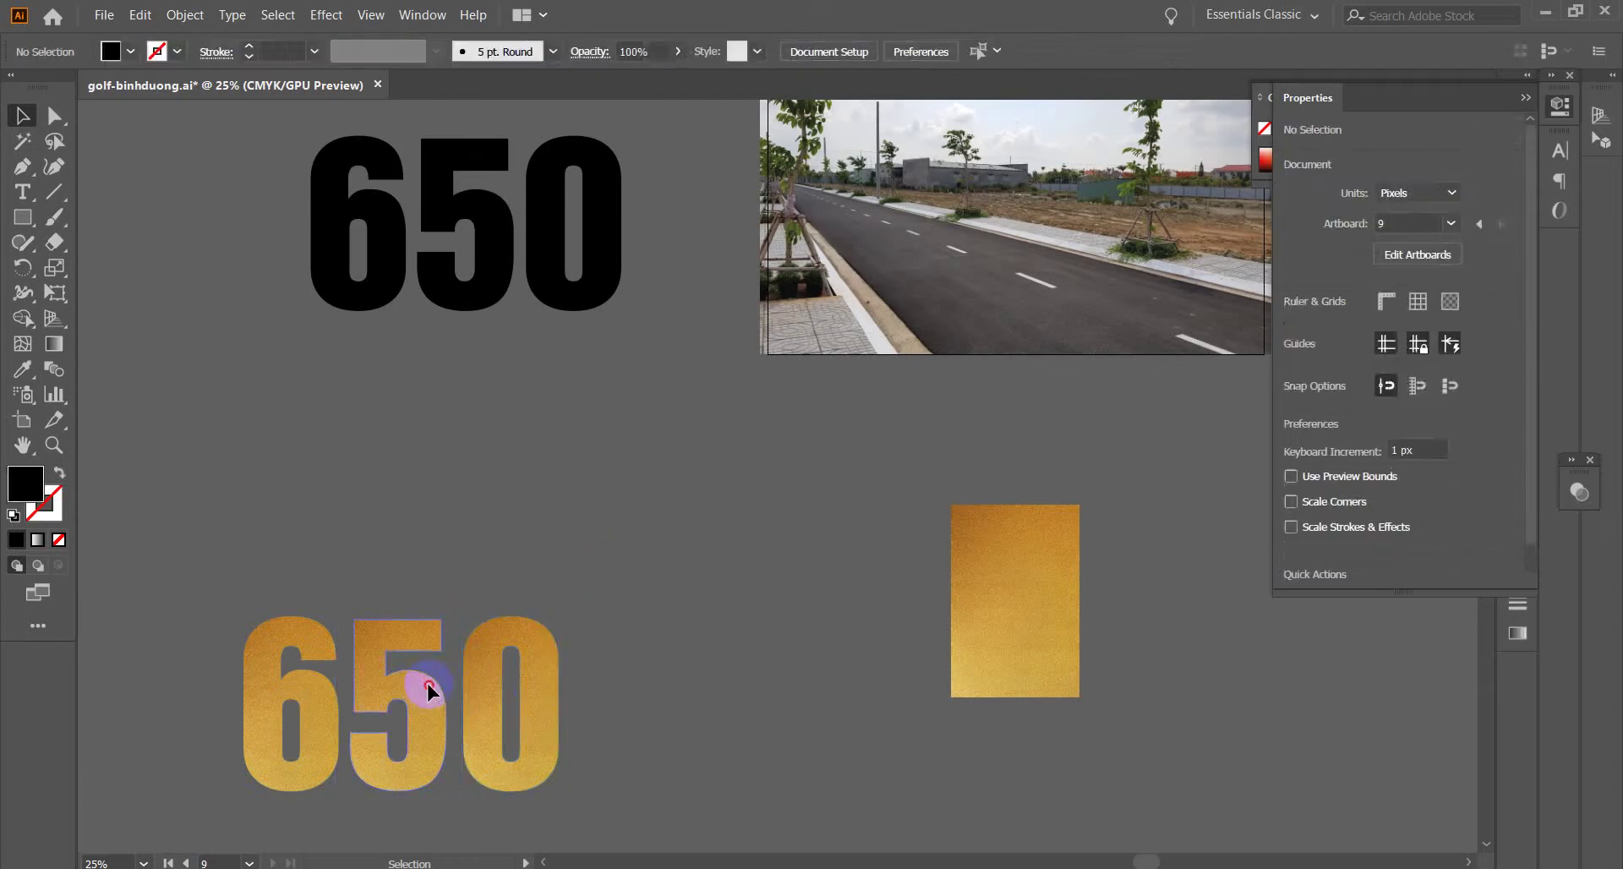
{"action": "left_click", "coordinate": [425, 681]}
{"action": "left_click", "coordinate": [588, 634]}
{"action": "left_click", "coordinate": [530, 684]}
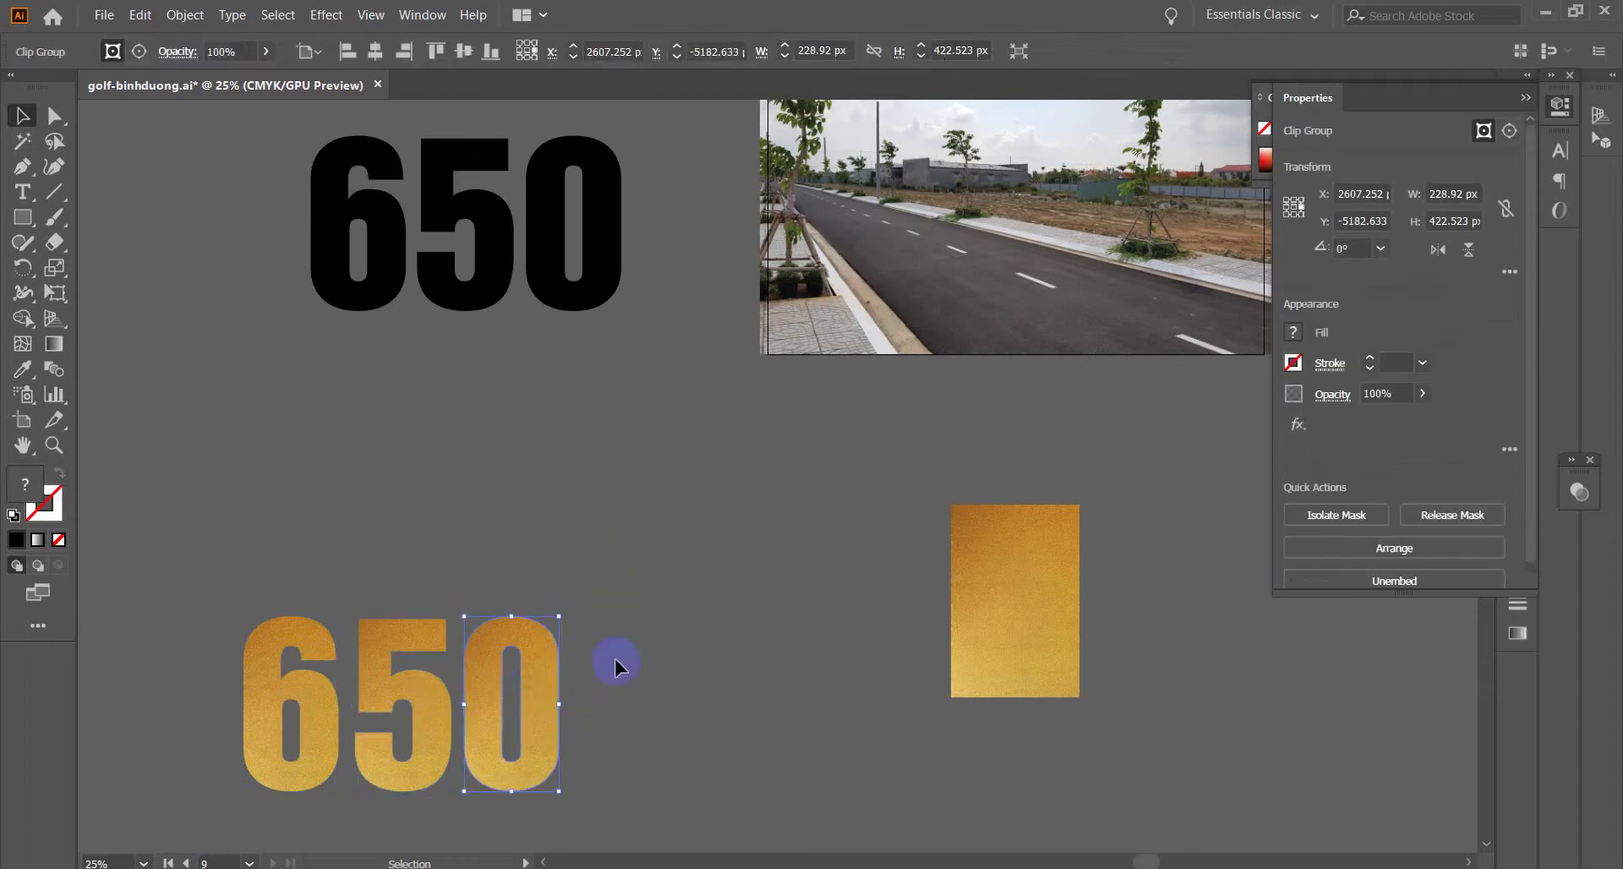
{"action": "key", "text": "shift+Right"}
{"action": "key", "text": "shift+Right"}
{"action": "key", "text": "shift+Right"}
{"action": "left_click", "coordinate": [662, 608]}
{"action": "left_click", "coordinate": [253, 725]}
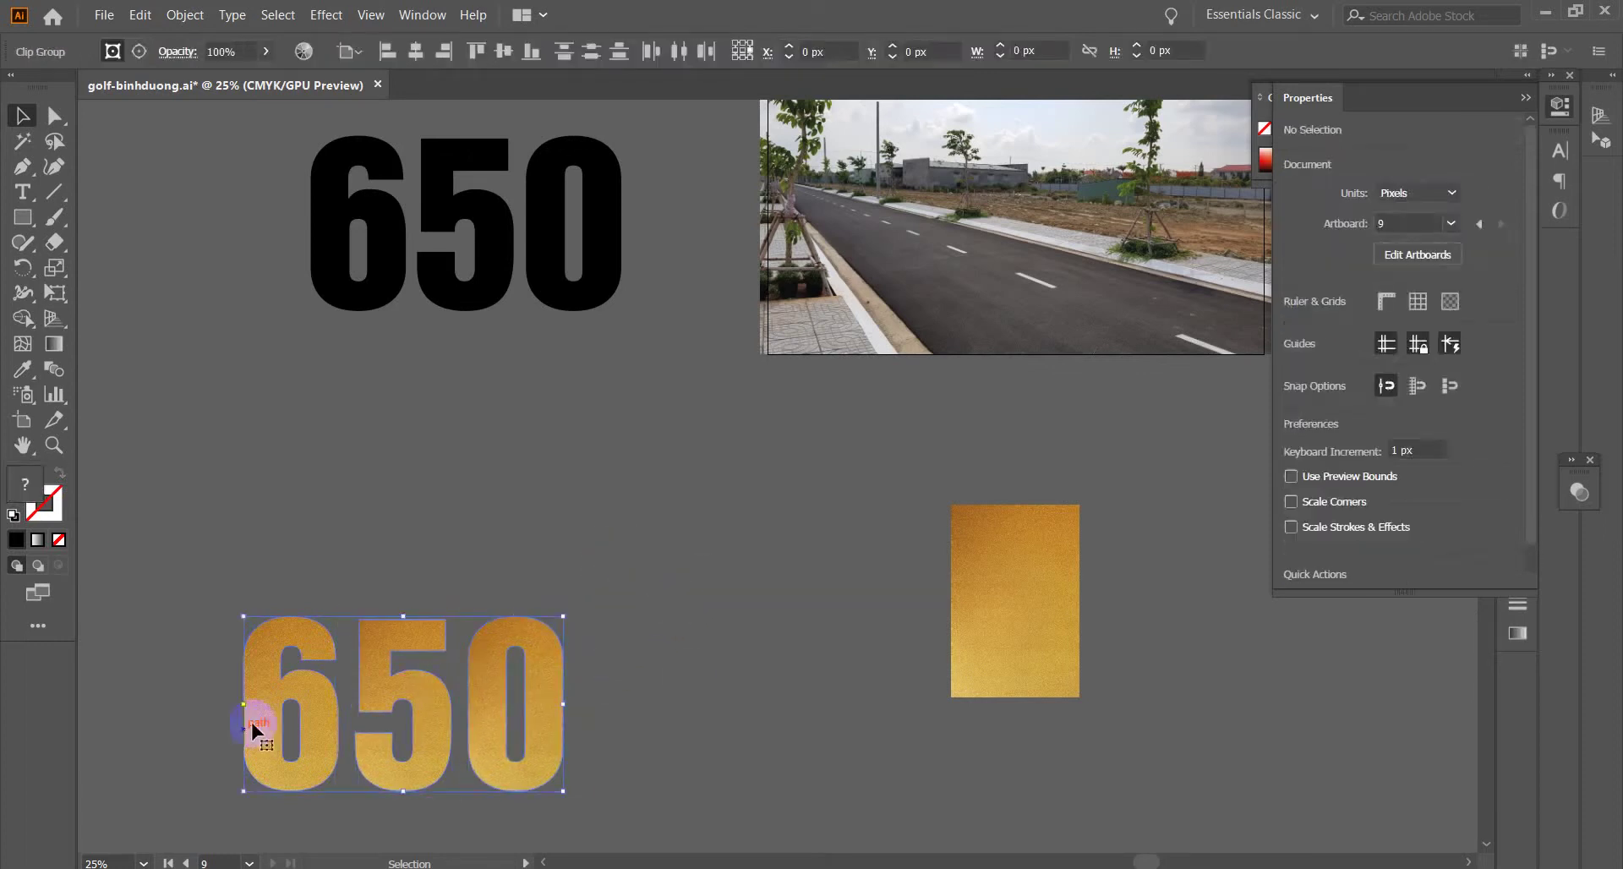
{"action": "left_click", "coordinate": [590, 496]}
- Duplicate the black 650 text directly below itself and replace the copy's wording with TRIỆU
{"action": "left_click_drag", "start_coordinate": [427, 241], "coordinate": [431, 438]}
{"action": "left_click", "coordinate": [23, 191]}
{"action": "left_click", "coordinate": [496, 453]}
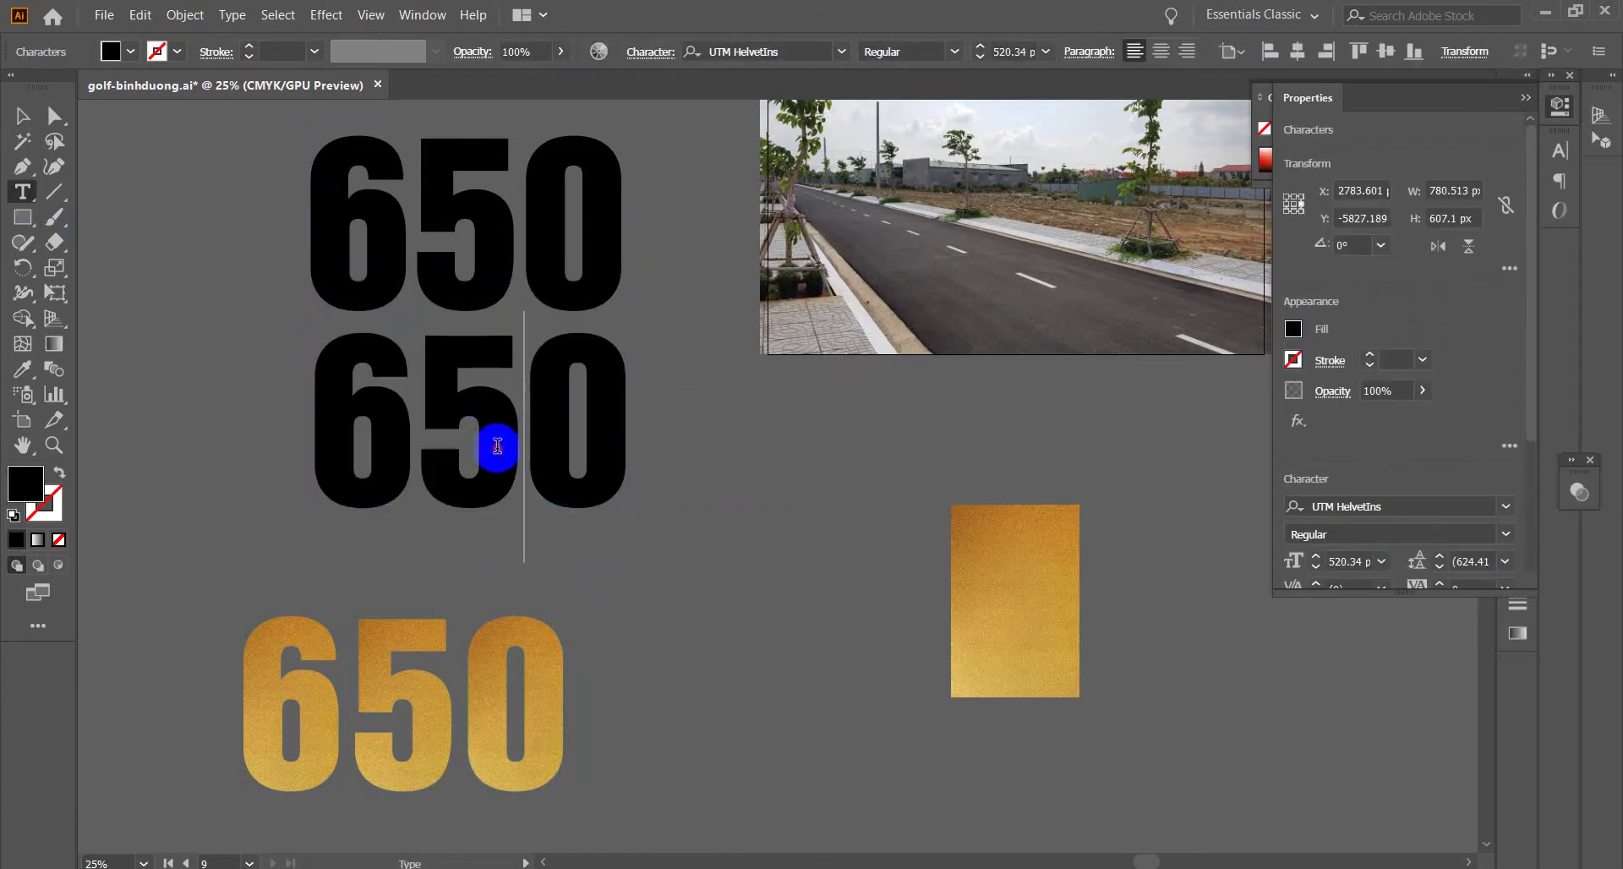
{"action": "double_click", "coordinate": [494, 448]}
{"action": "type", "text": "TRIỆU"}
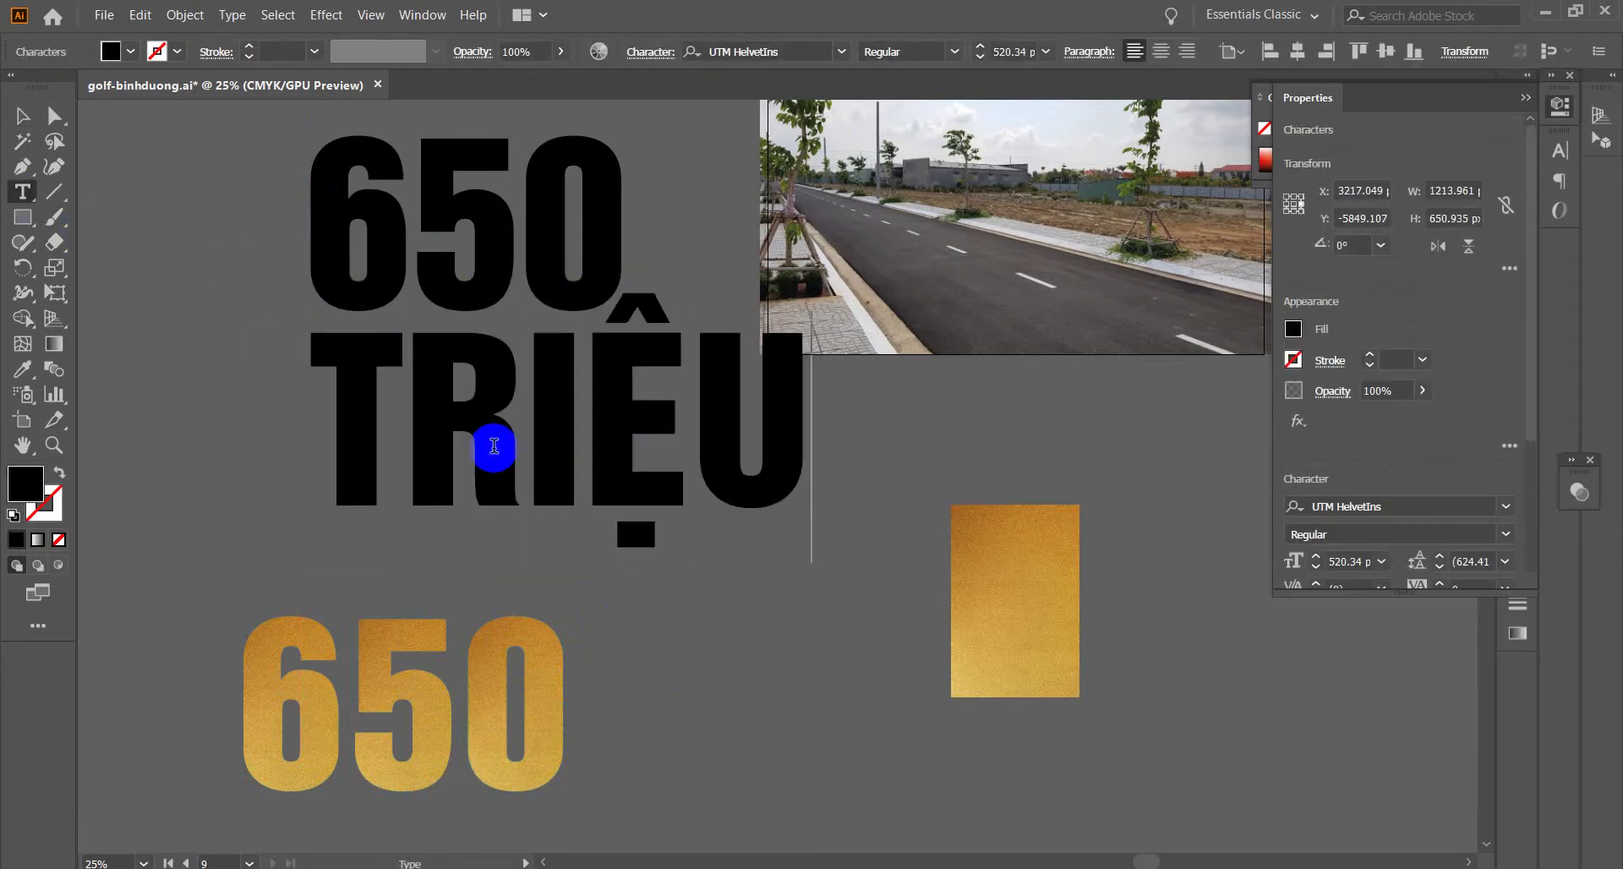
{"action": "left_click", "coordinate": [17, 120]}
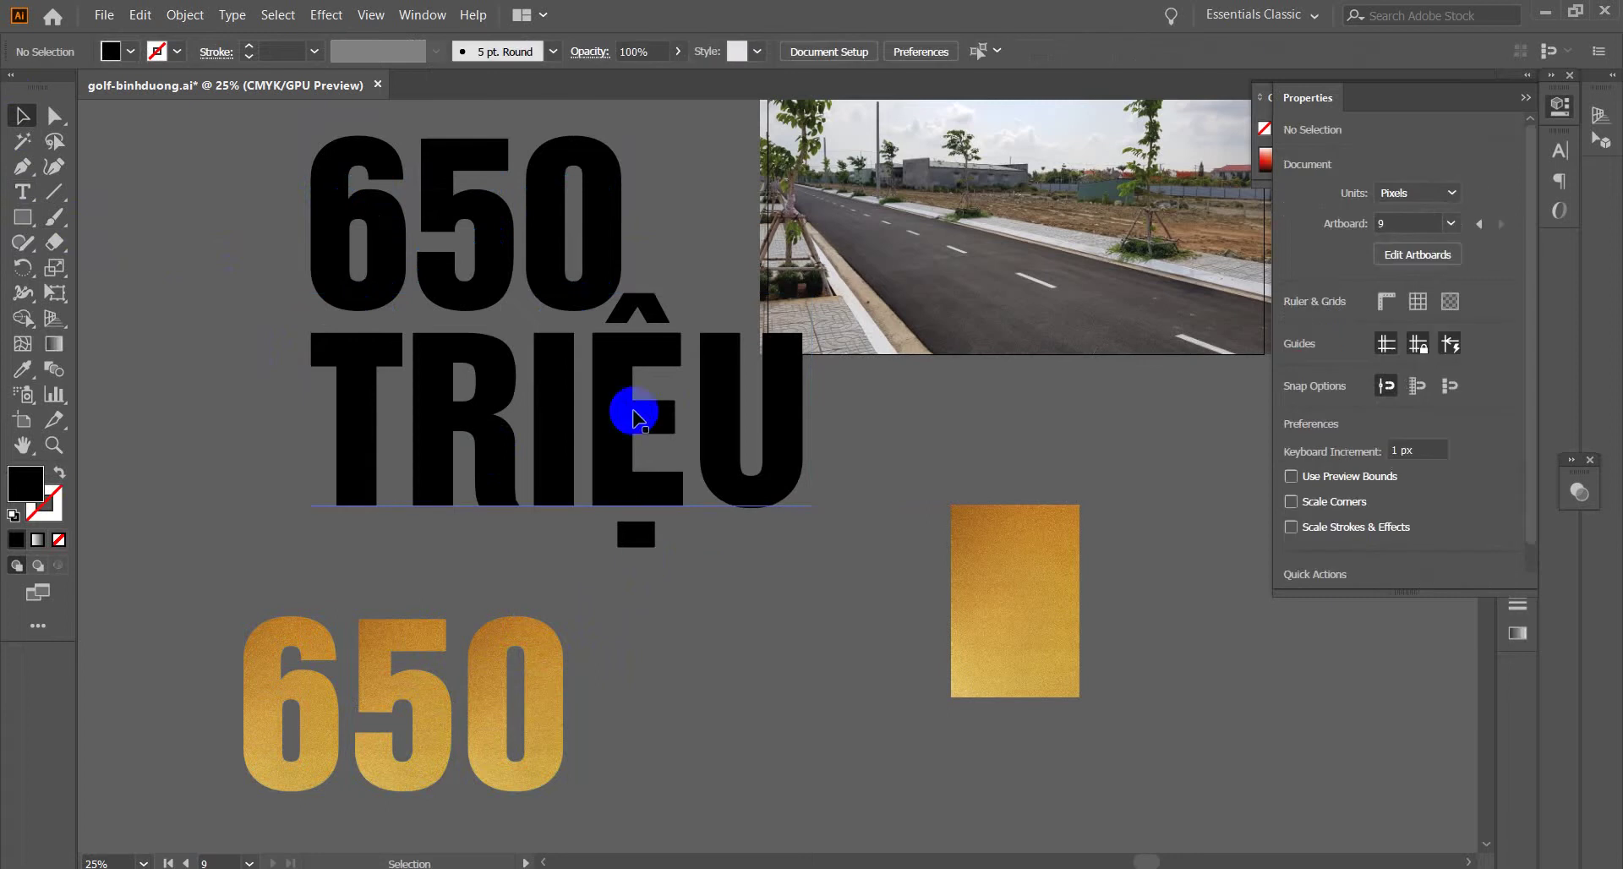
- Move the black TRIỆU text over the gold 650 and bring it to the front
{"action": "left_click_drag", "start_coordinate": [624, 363], "coordinate": [578, 633]}
{"action": "left_click", "coordinate": [880, 579]}
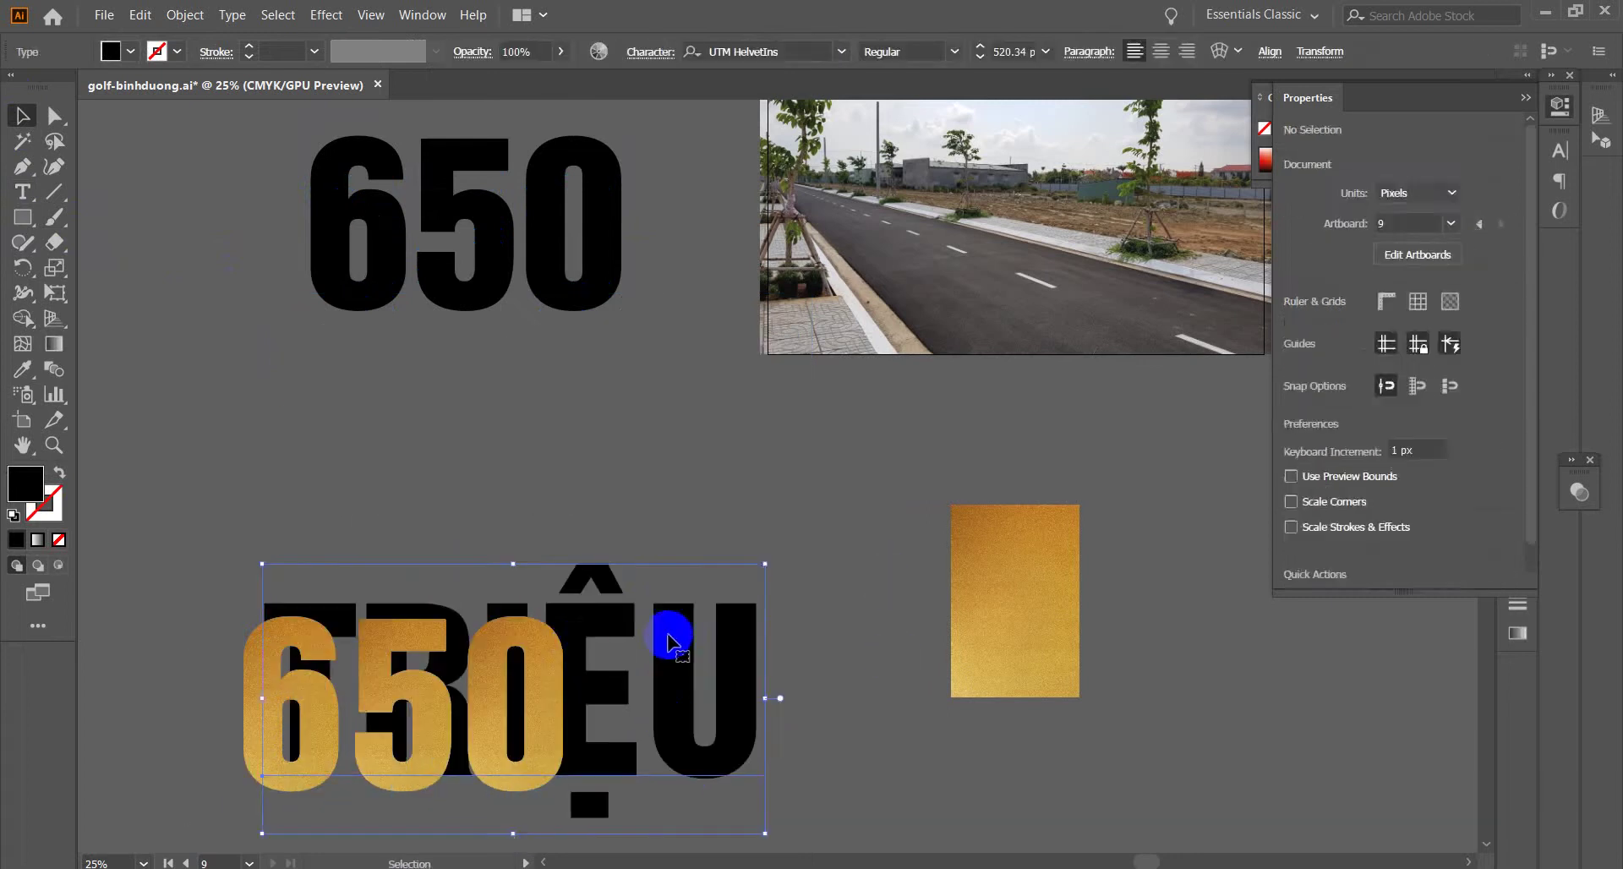
{"action": "right_click", "coordinate": [663, 634]}
{"action": "left_click", "coordinate": [583, 695]}
{"action": "right_click", "coordinate": [674, 623]}
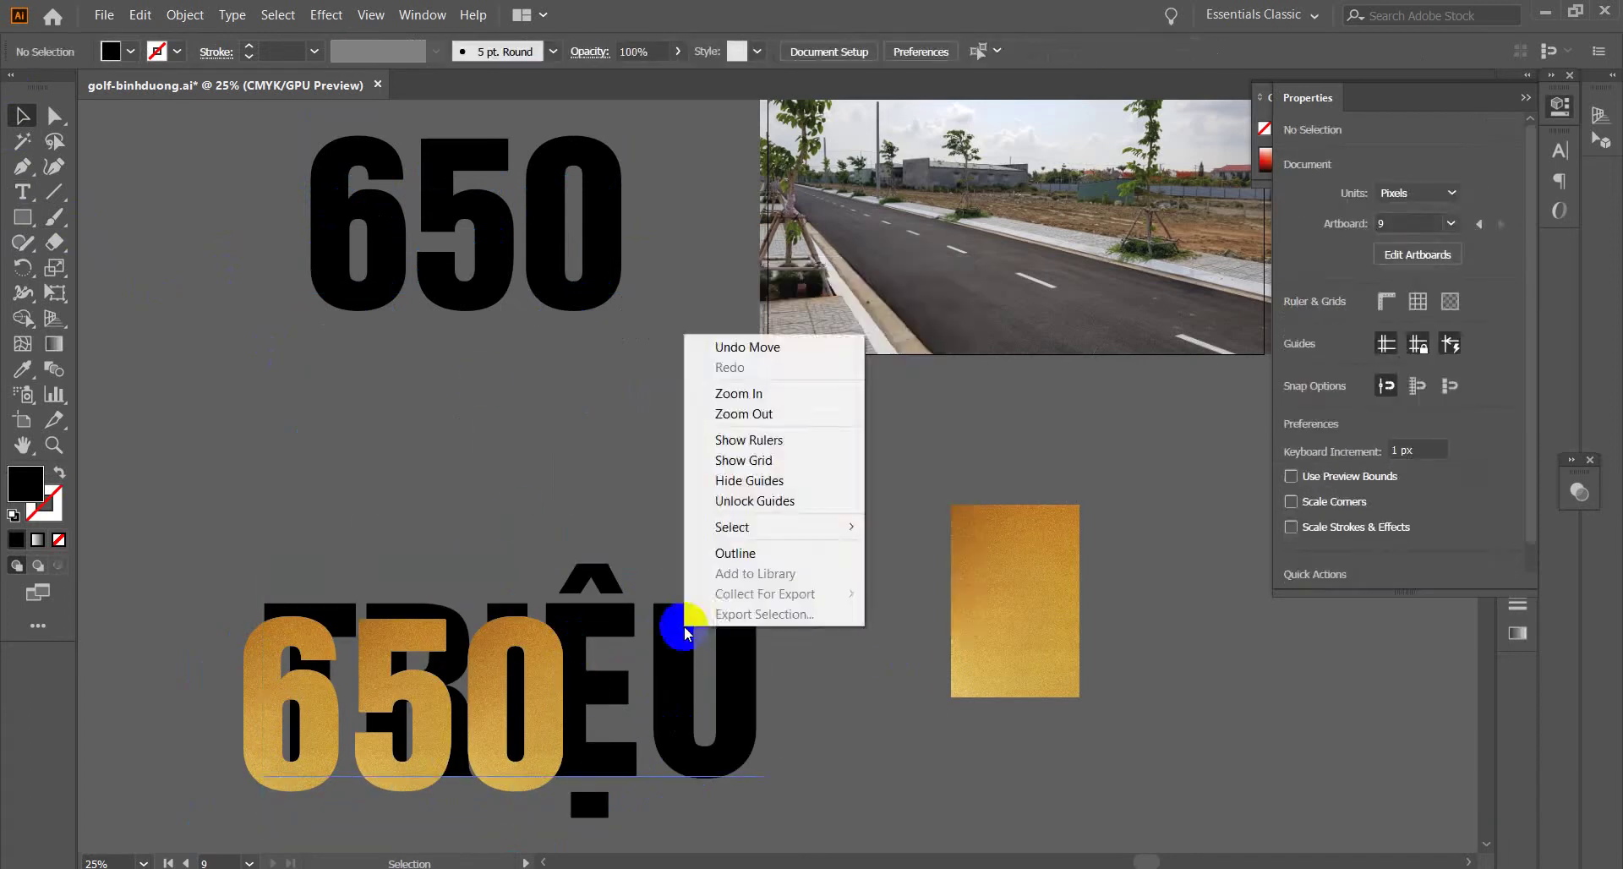
{"action": "left_click", "coordinate": [670, 627]}
{"action": "right_click", "coordinate": [676, 630]}
{"action": "mouse_move", "coordinate": [795, 532]}
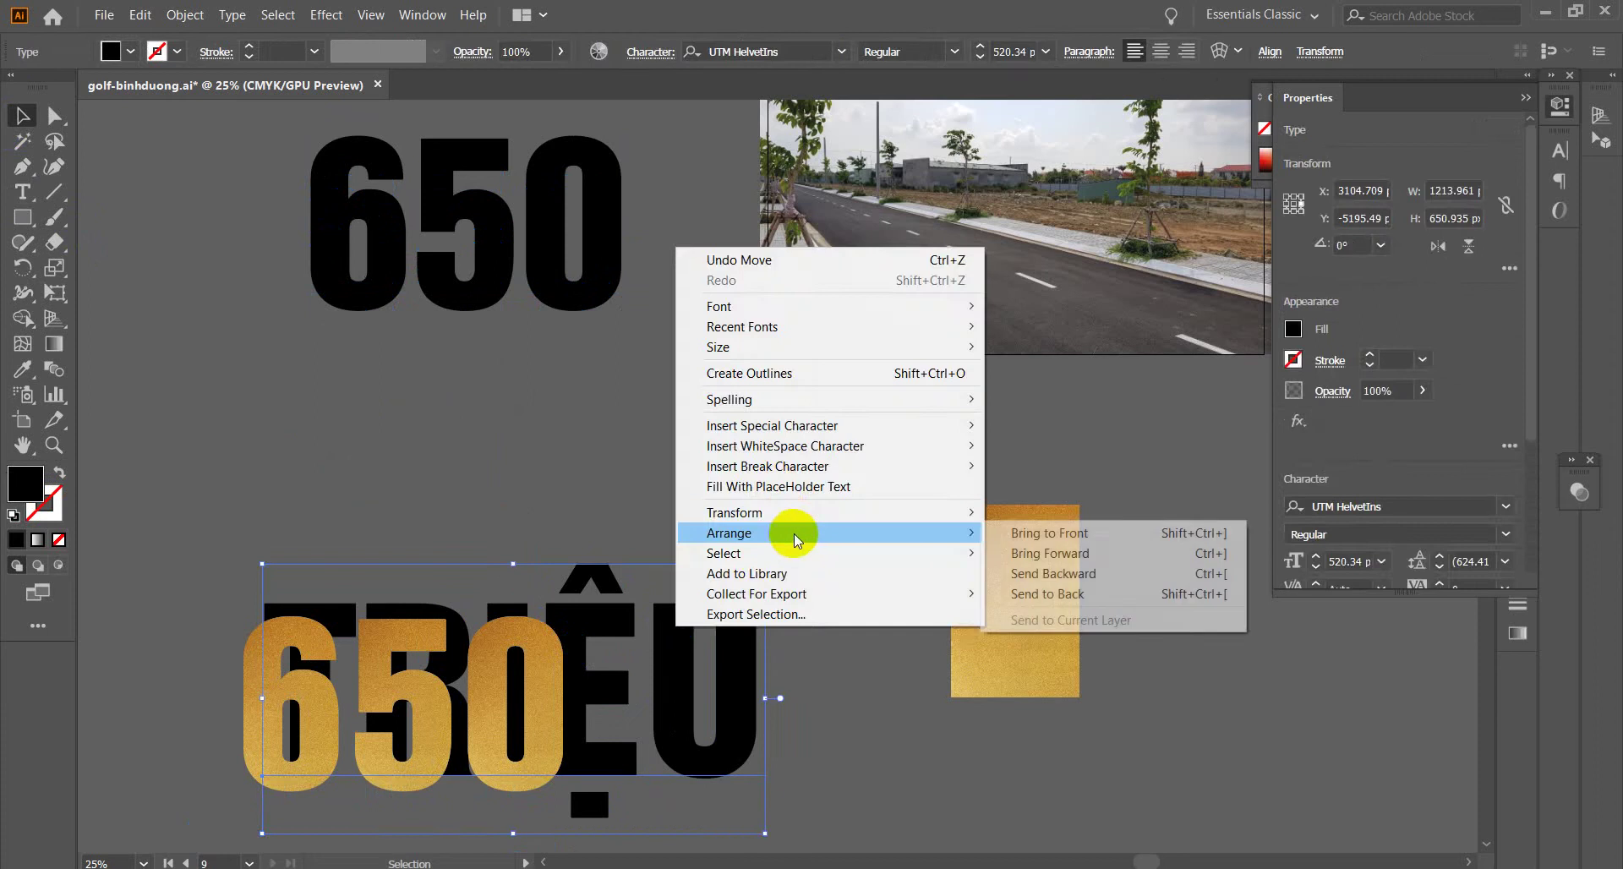
{"action": "left_click", "coordinate": [1071, 535]}
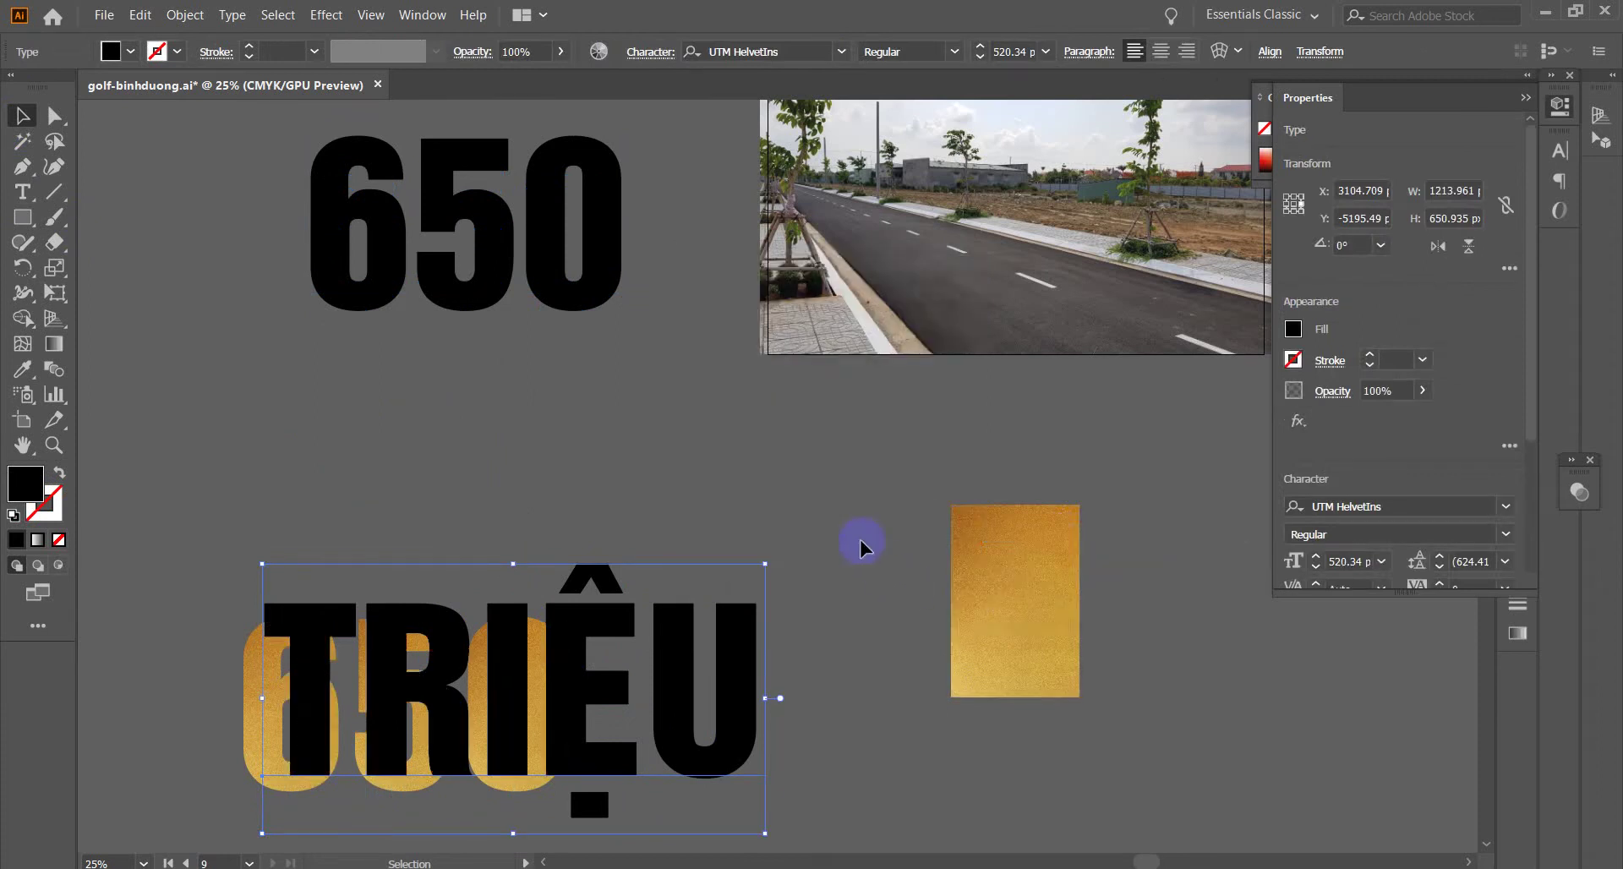
- Shrink the TRIỆU text to about 266 px wide and place it over the lower part of the gold 5 and 0
{"action": "left_click_drag", "start_coordinate": [767, 567], "coordinate": [622, 649]}
{"action": "scroll", "coordinate": [486, 723], "scroll_direction": "up", "scroll_amount": 1}
{"action": "left_click_drag", "start_coordinate": [604, 669], "coordinate": [605, 669]}
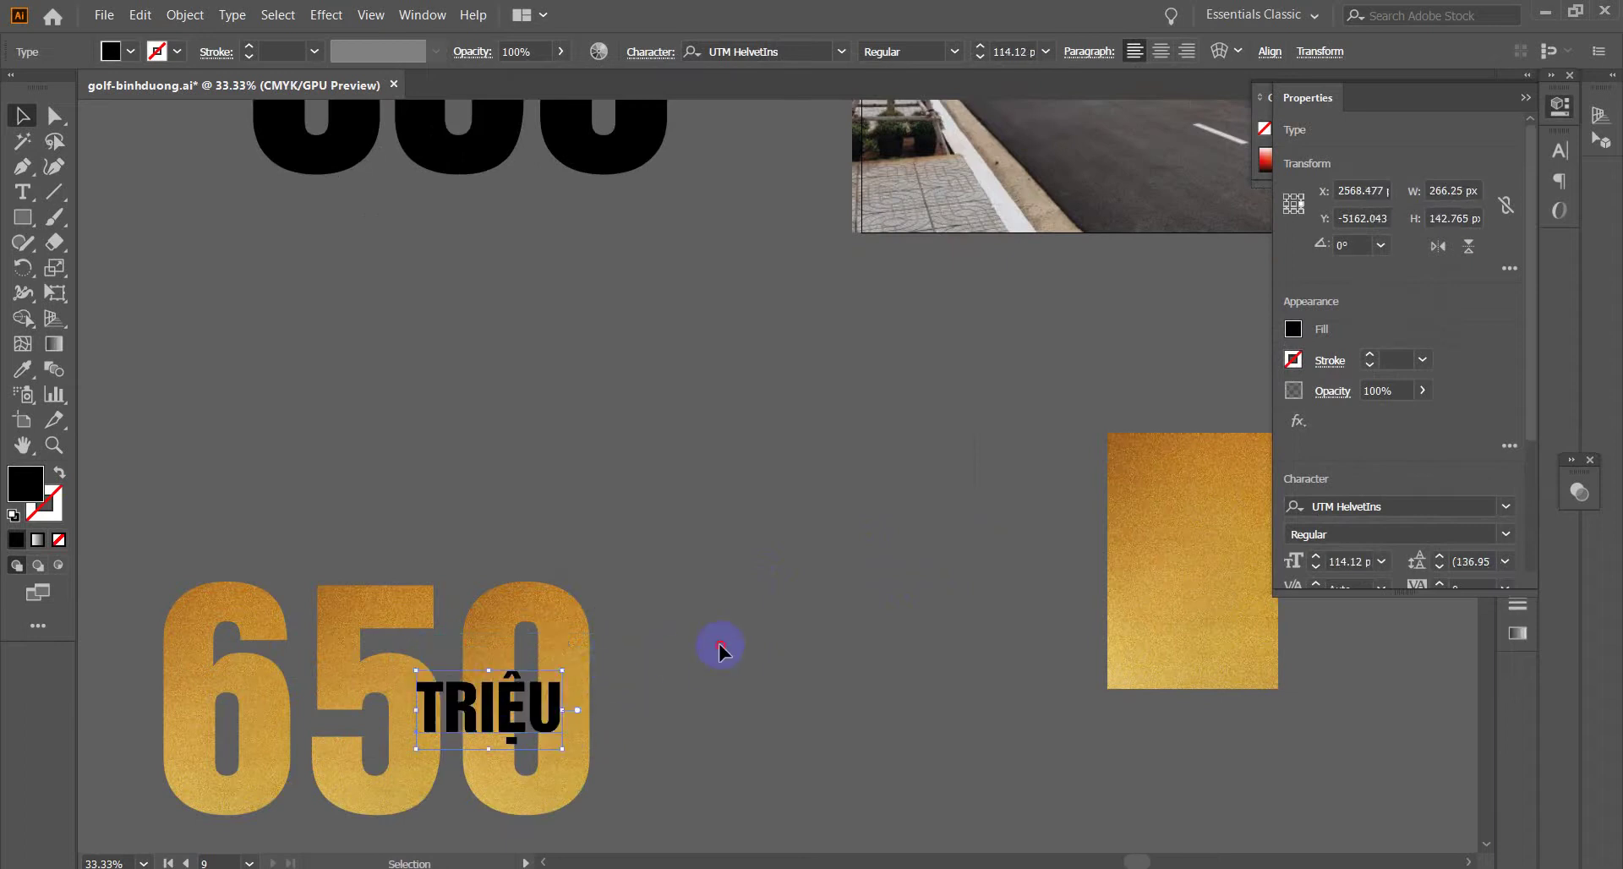
{"action": "left_click", "coordinate": [718, 642]}
{"action": "scroll", "coordinate": [524, 718], "scroll_direction": "up", "scroll_amount": 1}
{"action": "left_click_drag", "start_coordinate": [498, 702], "coordinate": [459, 738]}
{"action": "left_click", "coordinate": [797, 663]}
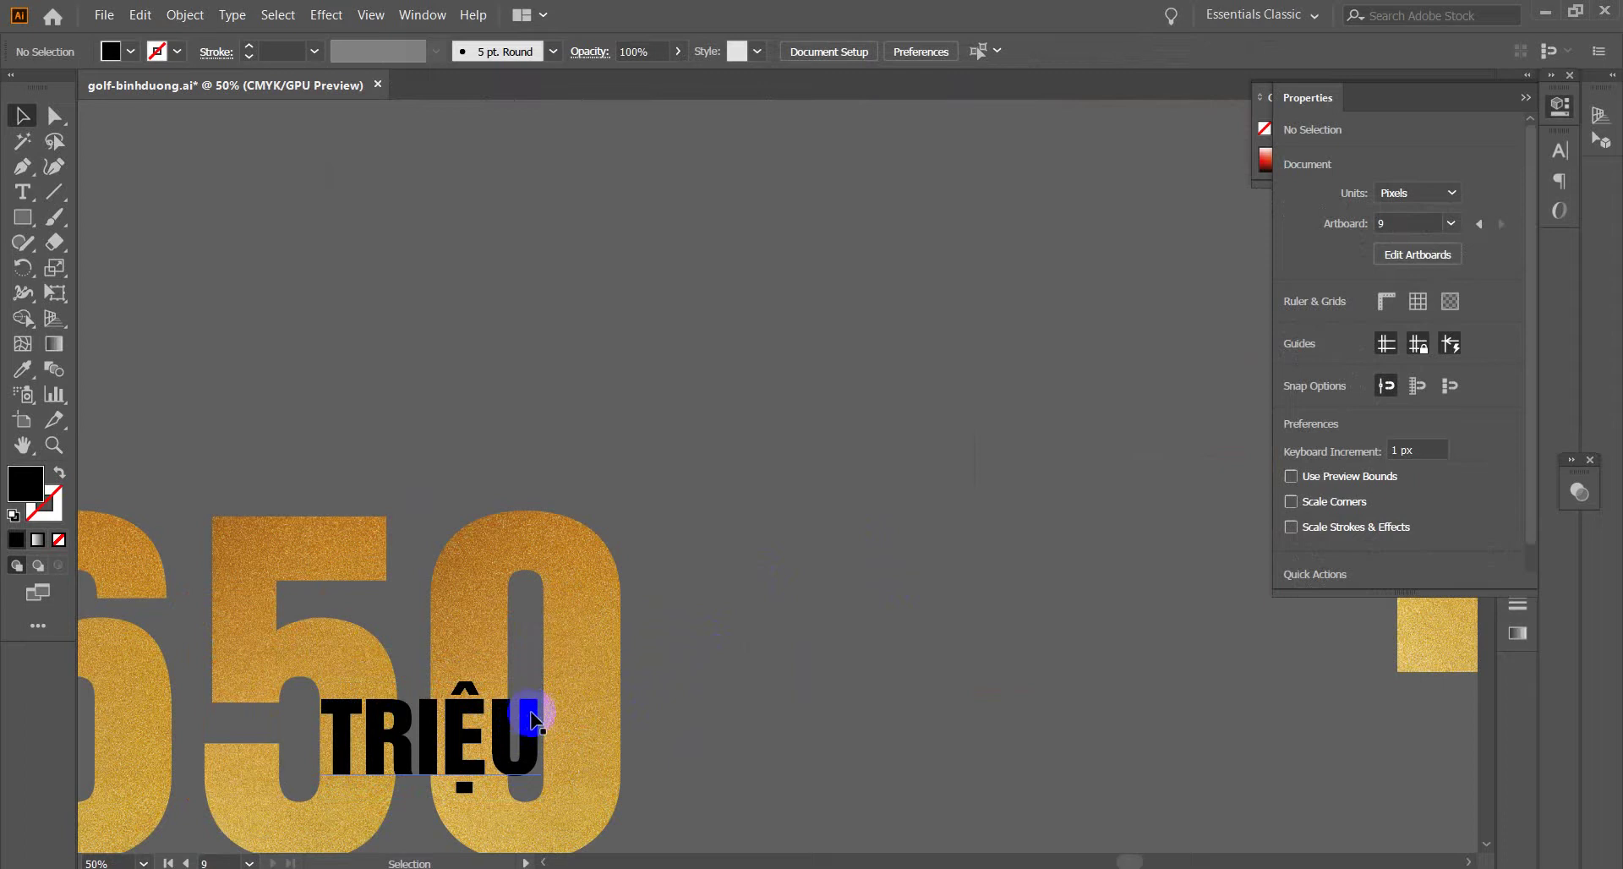
- Enlarge the TRIỆU text to about 362 px wide so that it ends at the right edge of the gold 0
{"action": "left_click", "coordinate": [527, 759]}
{"action": "left_click_drag", "start_coordinate": [545, 803], "coordinate": [622, 786]}
{"action": "left_click", "coordinate": [793, 456]}
- Nudge the TRIỆU text up by about 9 px over the gold digits
{"action": "left_click", "coordinate": [600, 439]}
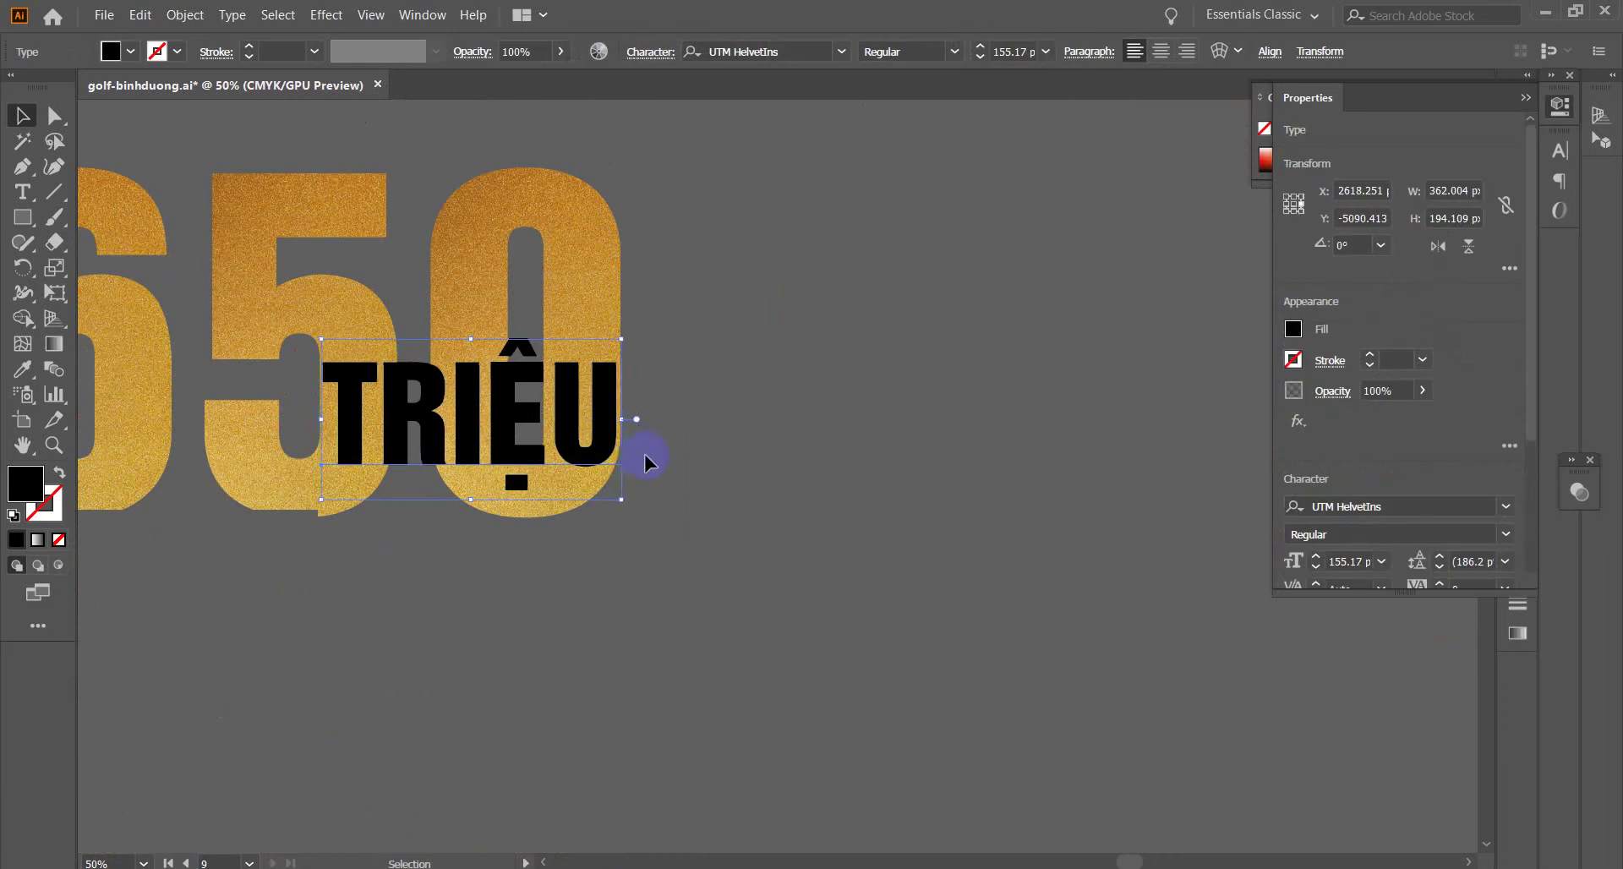
{"action": "key", "text": "Up"}
{"action": "key", "text": "Up"}
{"action": "key", "text": "Up"}
{"action": "key", "text": "Up"}
{"action": "key", "text": "Up"}
{"action": "key", "text": "Up"}
{"action": "key", "text": "Up"}
{"action": "key", "text": "Up"}
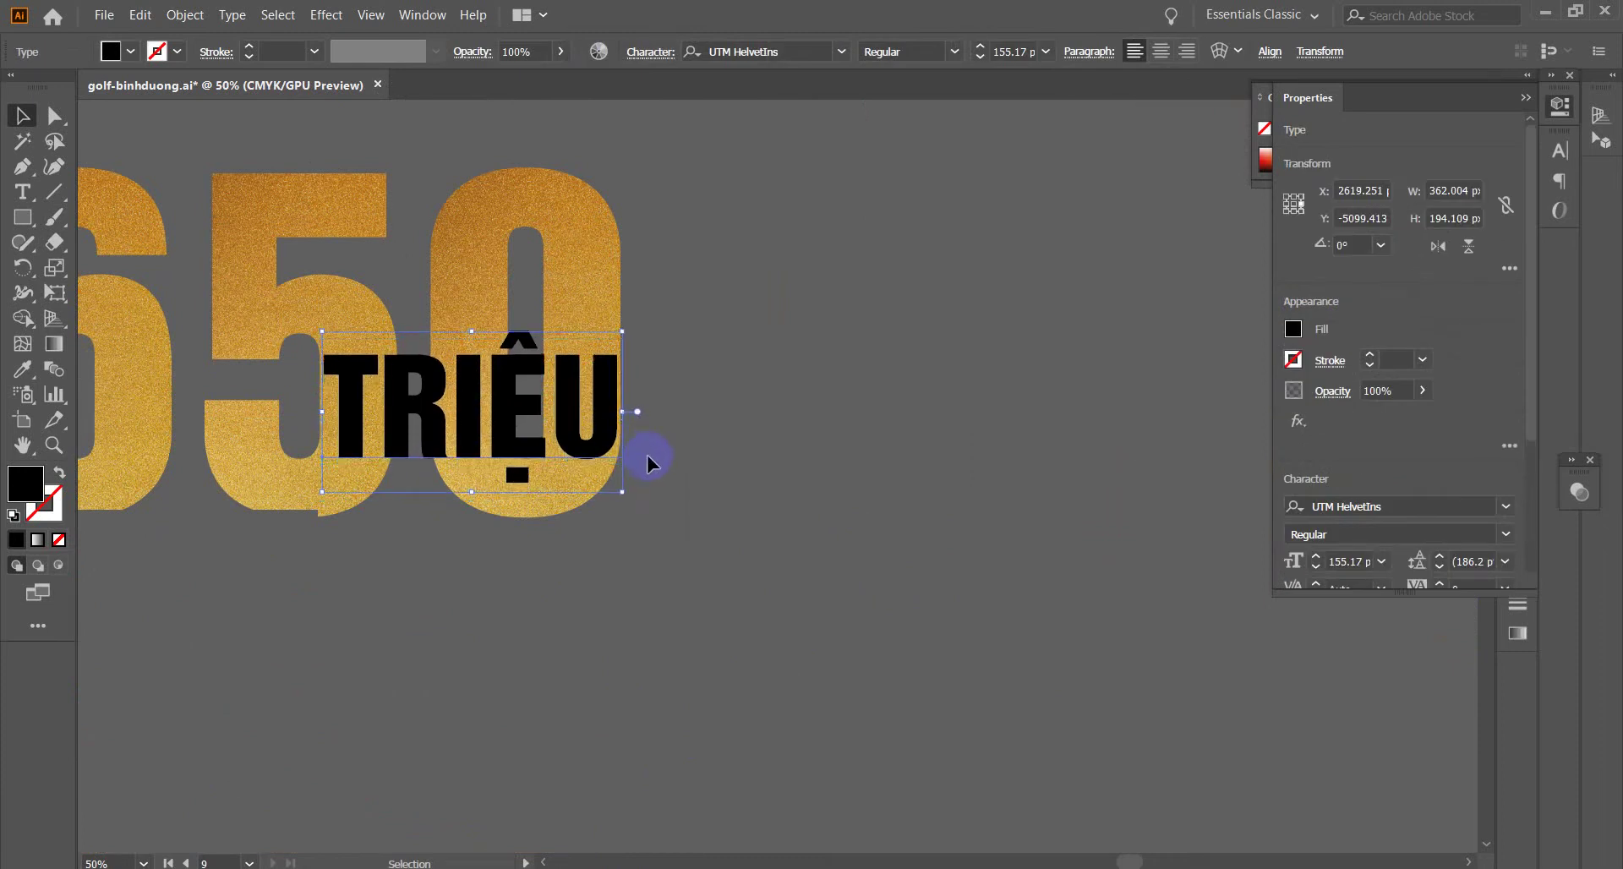
{"action": "left_click", "coordinate": [779, 419]}
- Recolor the black TRIỆU text over the gold 650 to white
{"action": "left_click", "coordinate": [524, 423]}
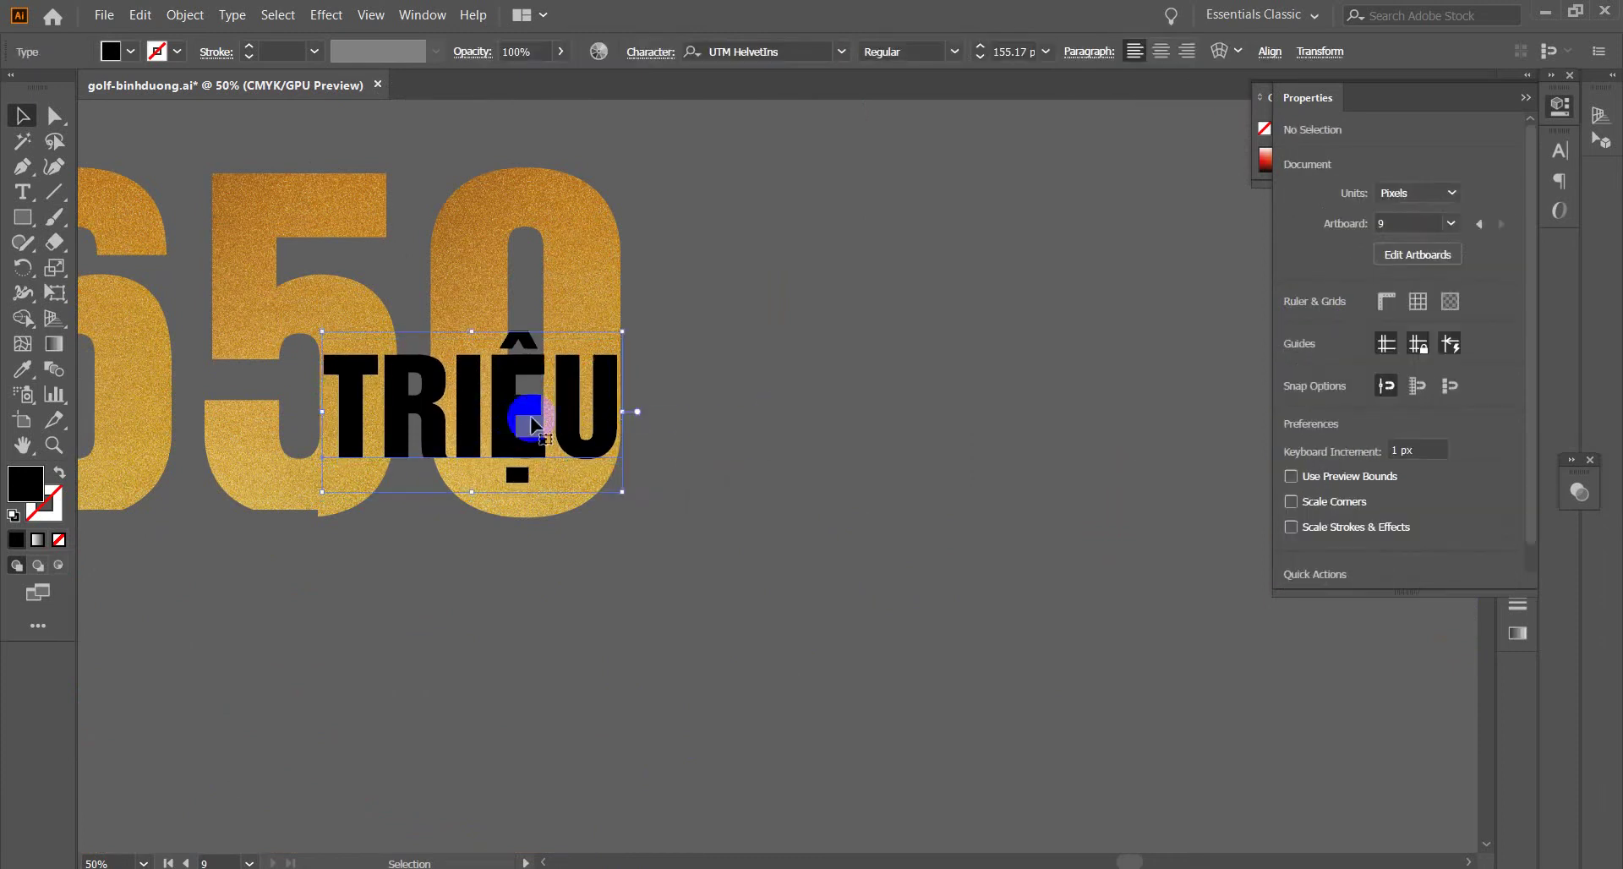
{"action": "left_click", "coordinate": [722, 450]}
{"action": "scroll", "coordinate": [717, 438], "scroll_direction": "down", "scroll_amount": 1}
{"action": "left_click", "coordinate": [584, 397]}
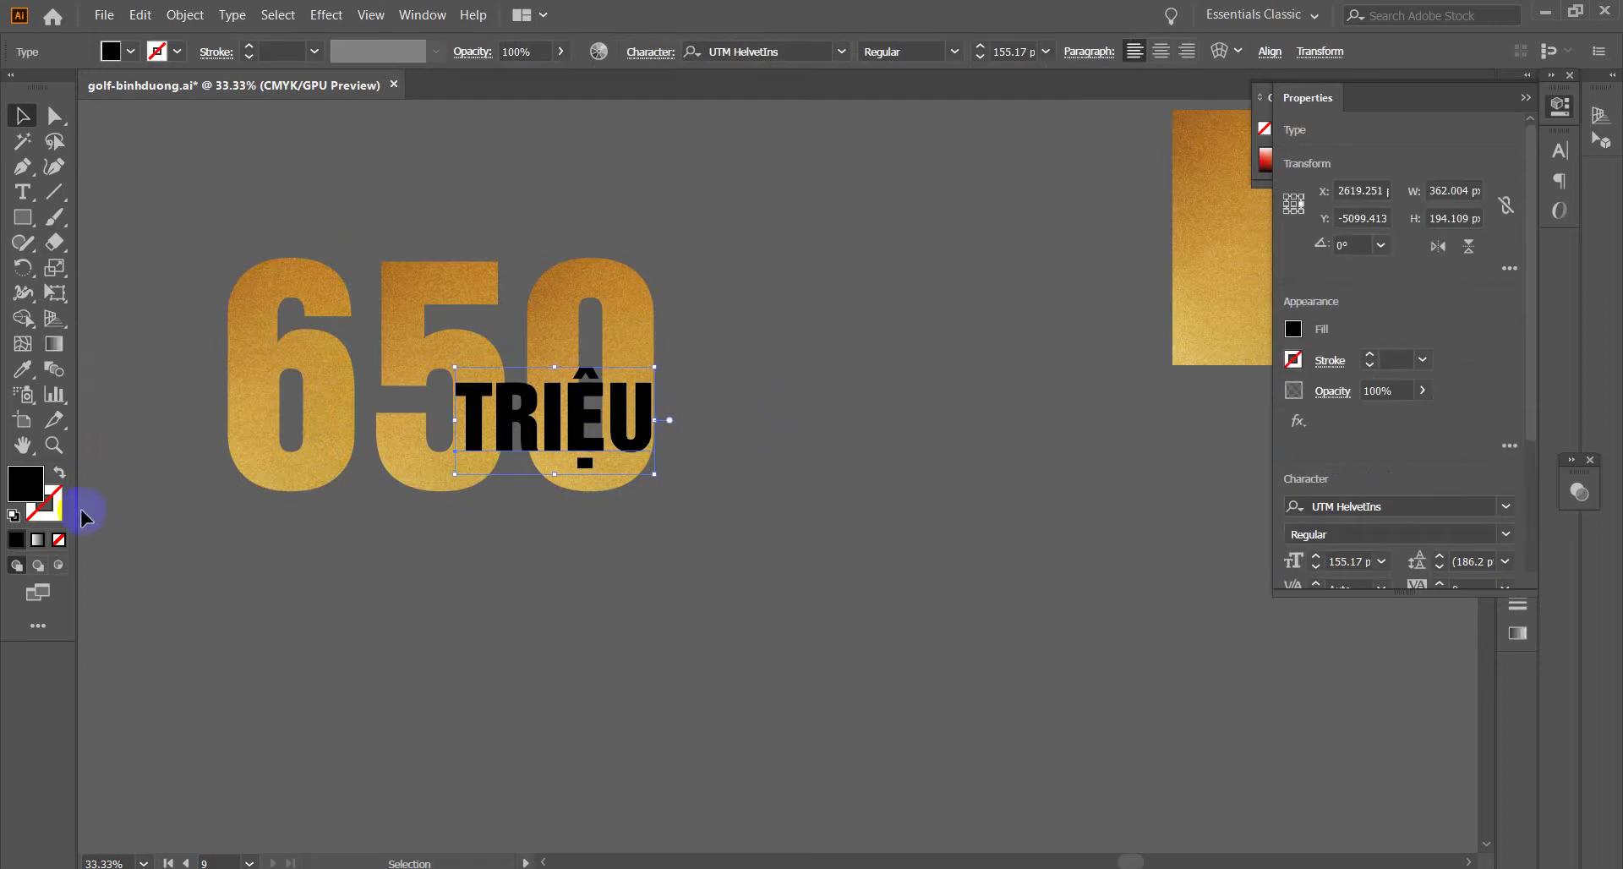
{"action": "double_click", "coordinate": [24, 490]}
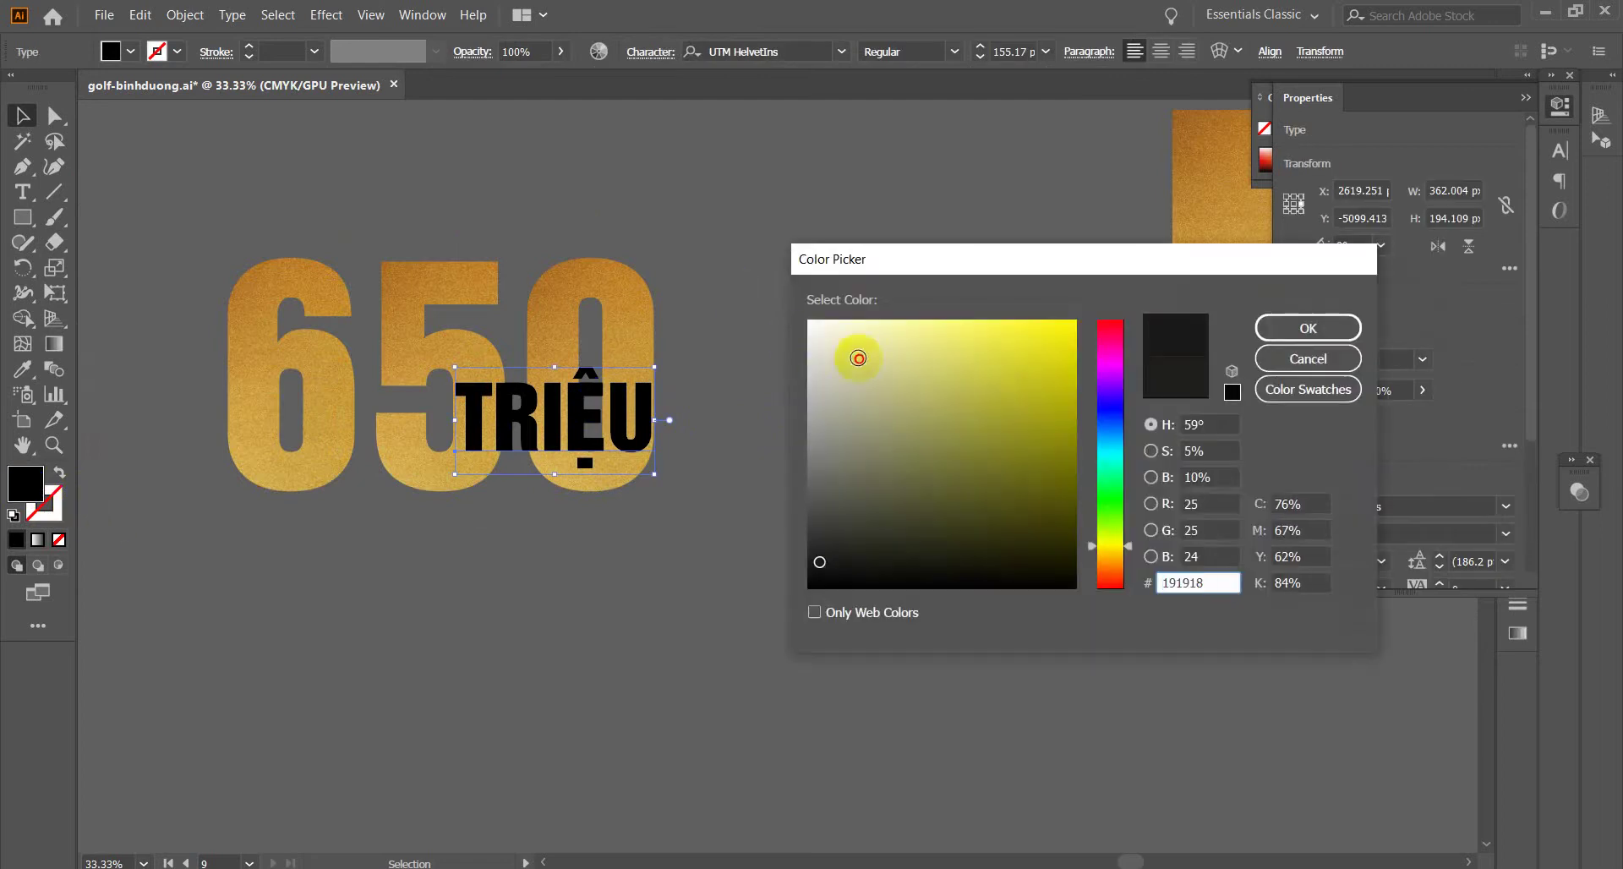
{"action": "left_click_drag", "start_coordinate": [858, 357], "coordinate": [829, 326]}
{"action": "left_click", "coordinate": [1307, 328]}
{"action": "left_click", "coordinate": [842, 485]}
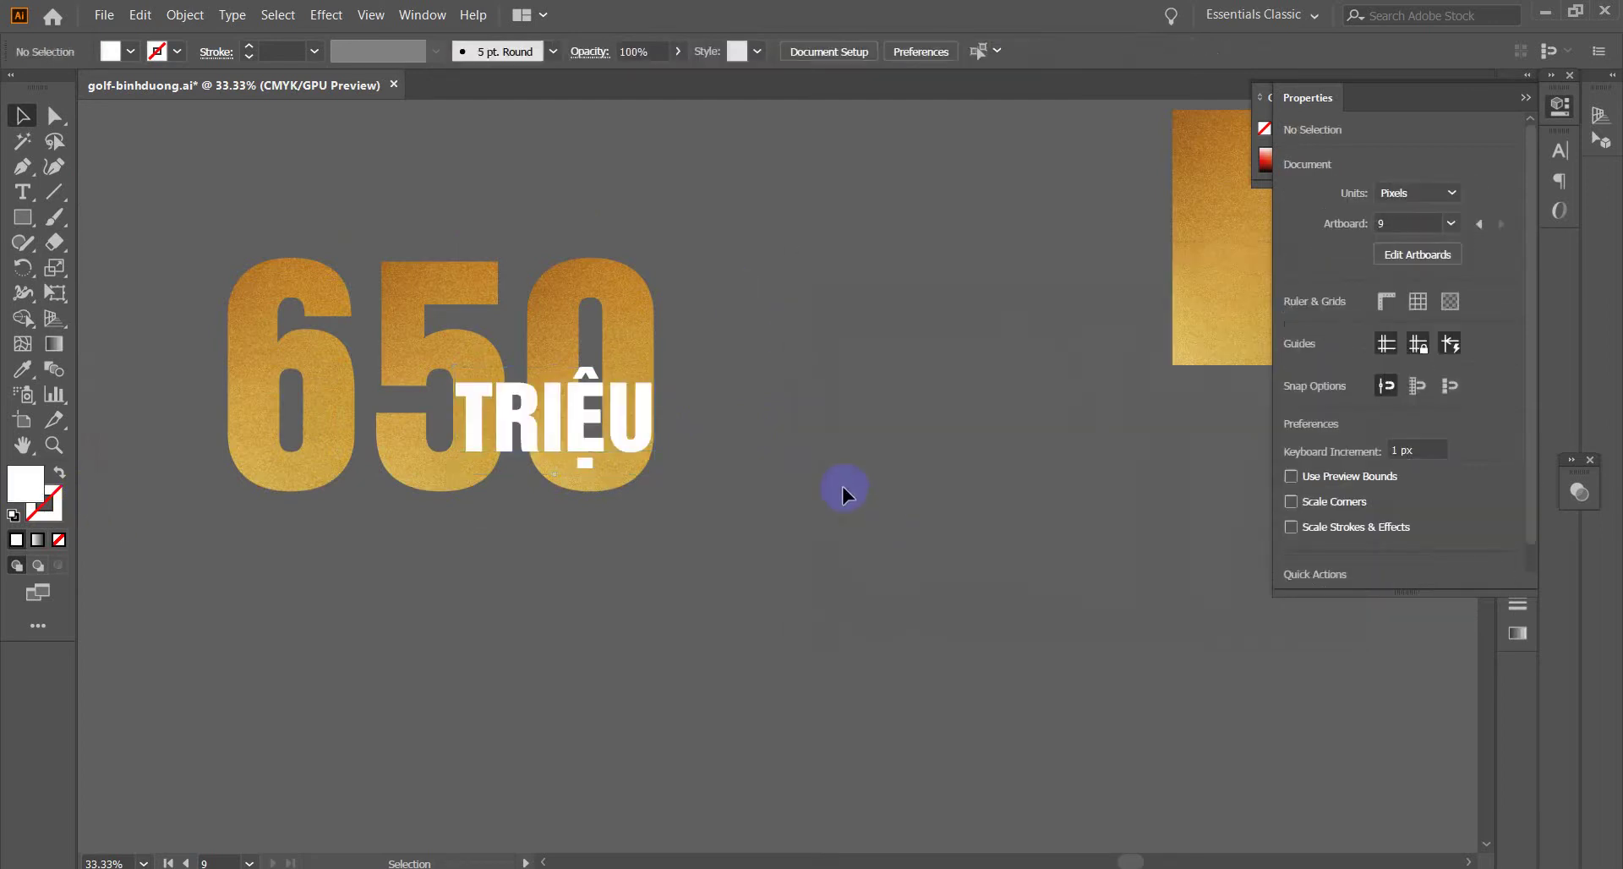
{"action": "left_click", "coordinate": [591, 290]}
{"action": "left_click", "coordinate": [302, 354]}
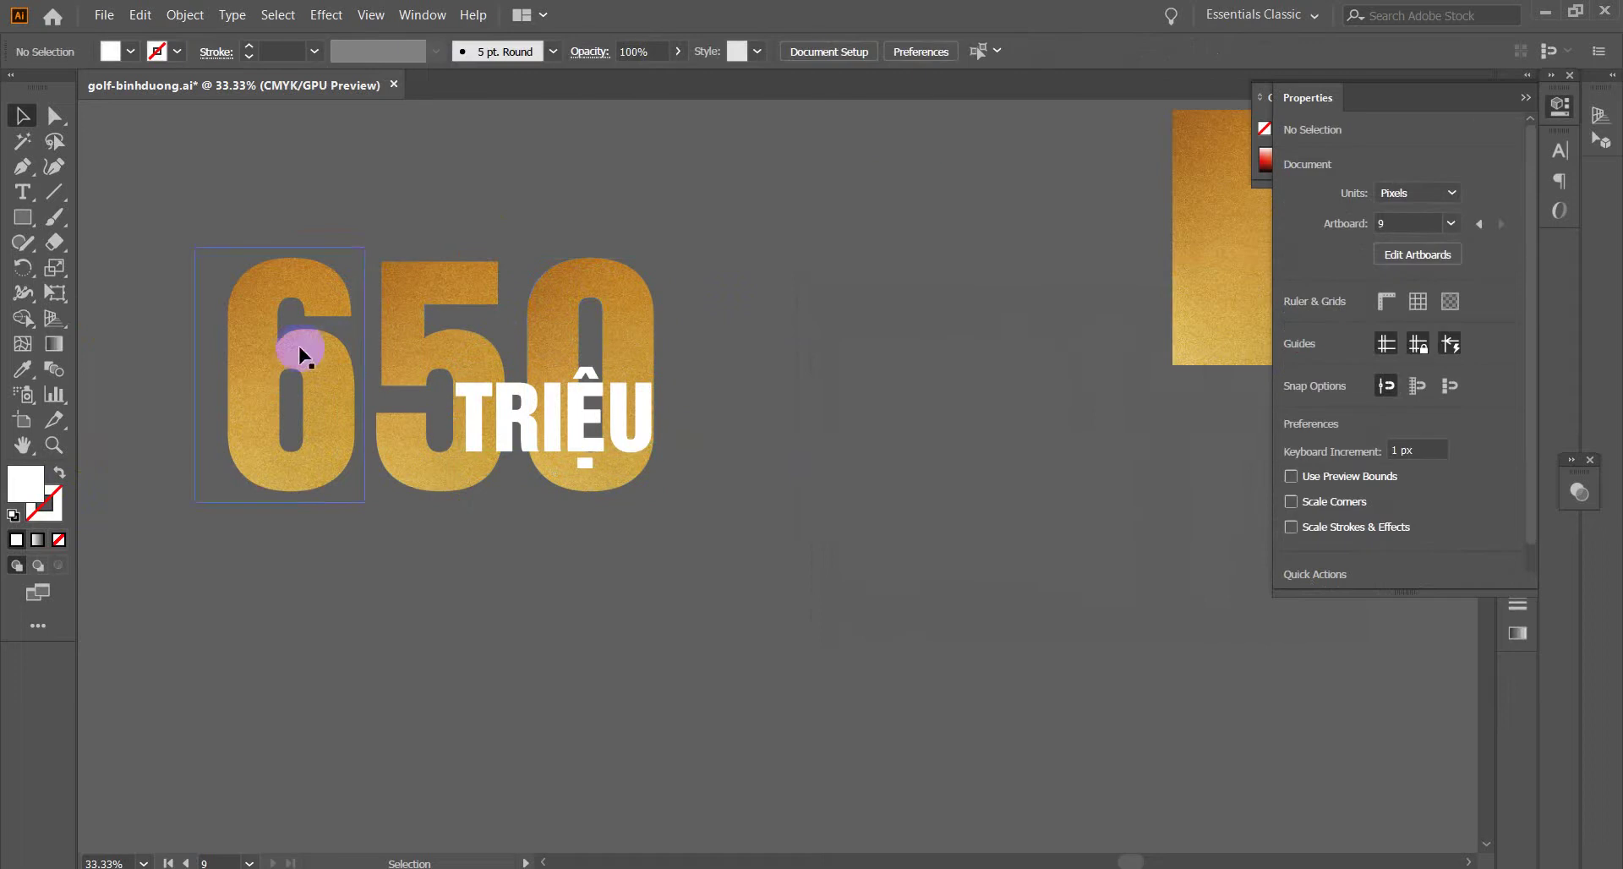
{"action": "left_click", "coordinate": [412, 283]}
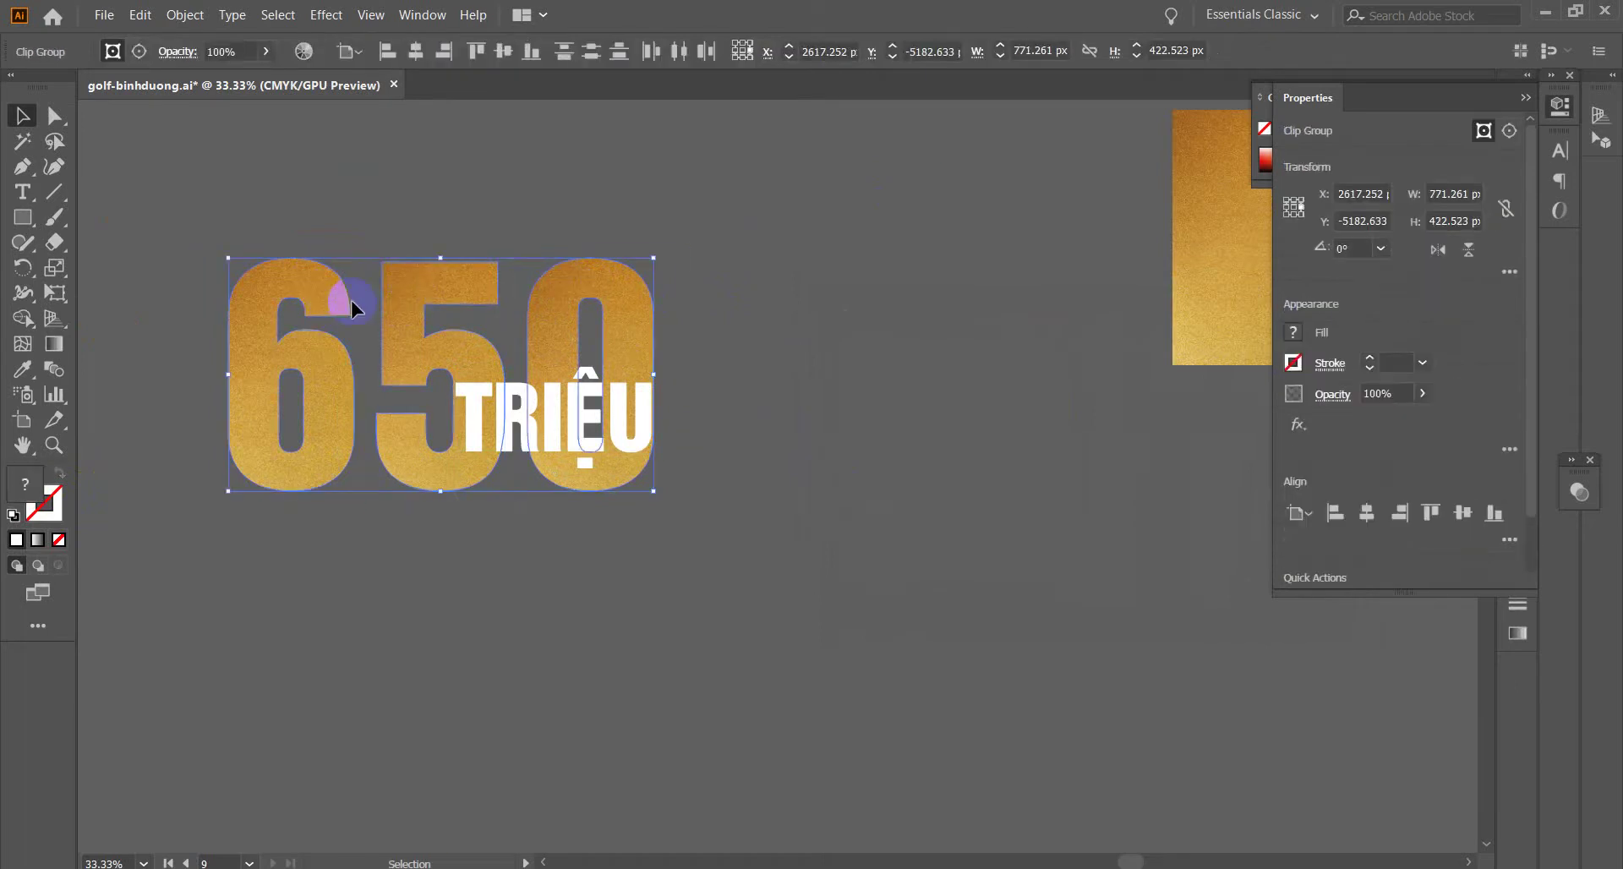
{"action": "left_click", "coordinate": [459, 200]}
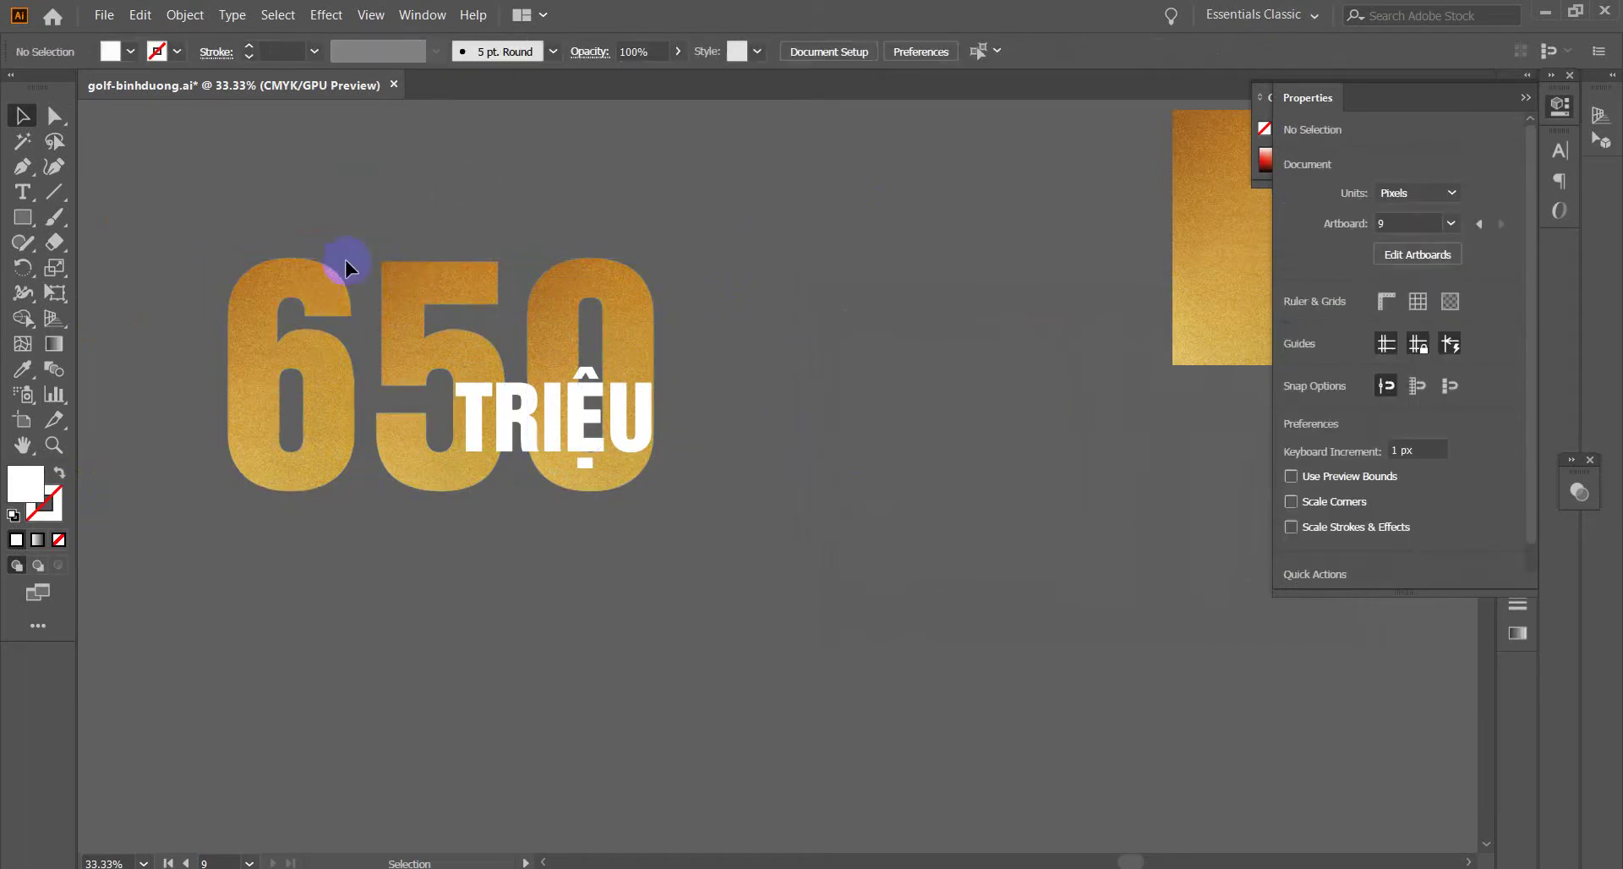
{"action": "left_click", "coordinate": [315, 296]}
{"action": "right_click", "coordinate": [453, 286]}
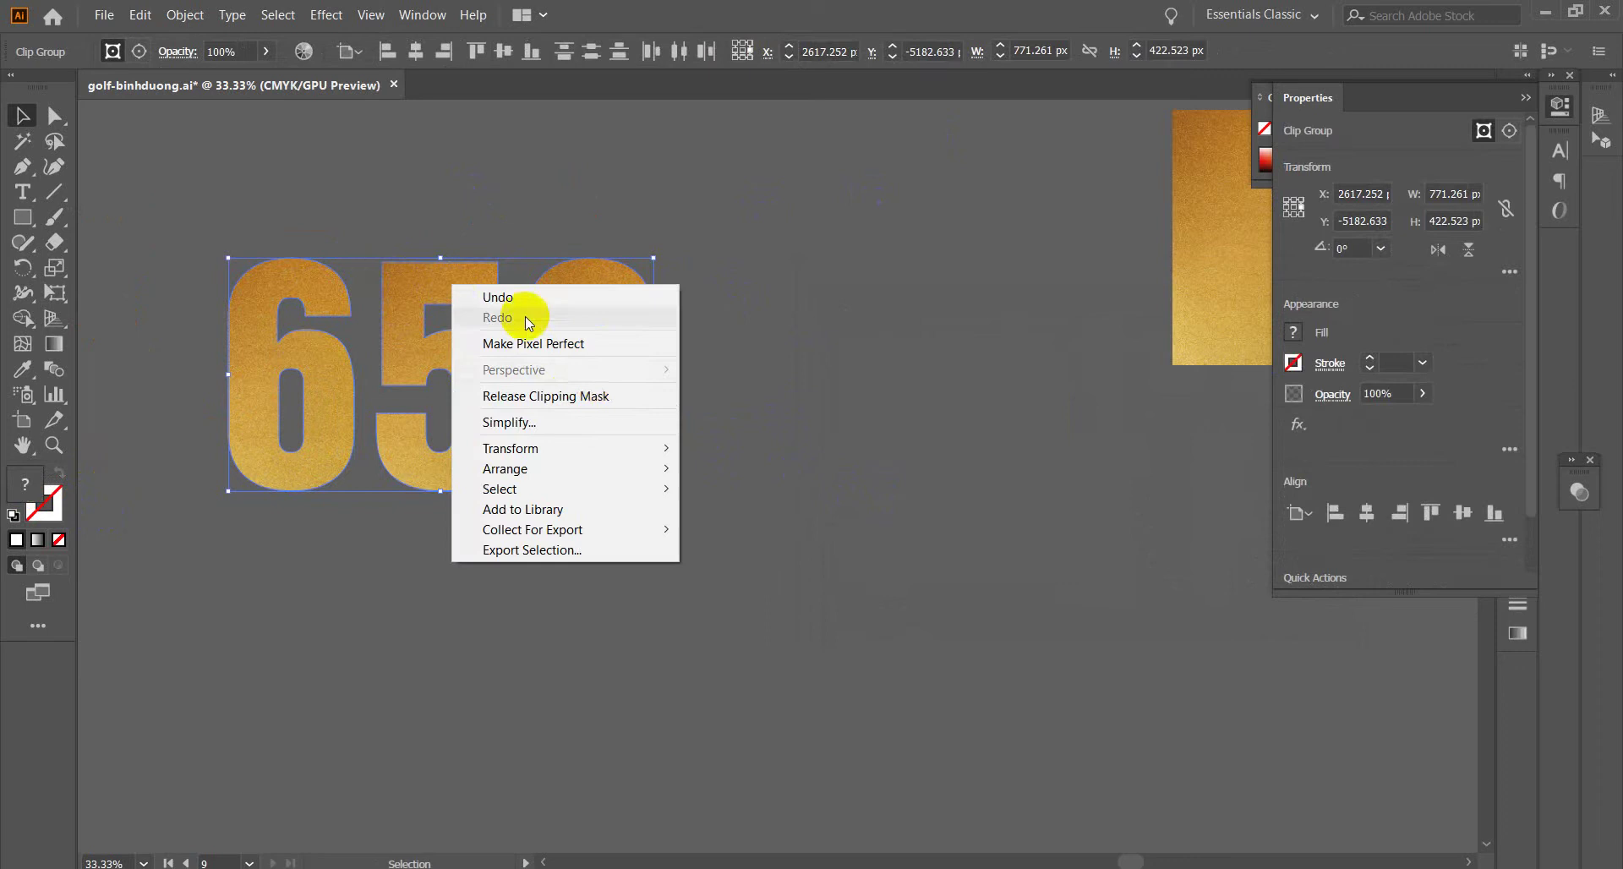
{"action": "left_click", "coordinate": [797, 239]}
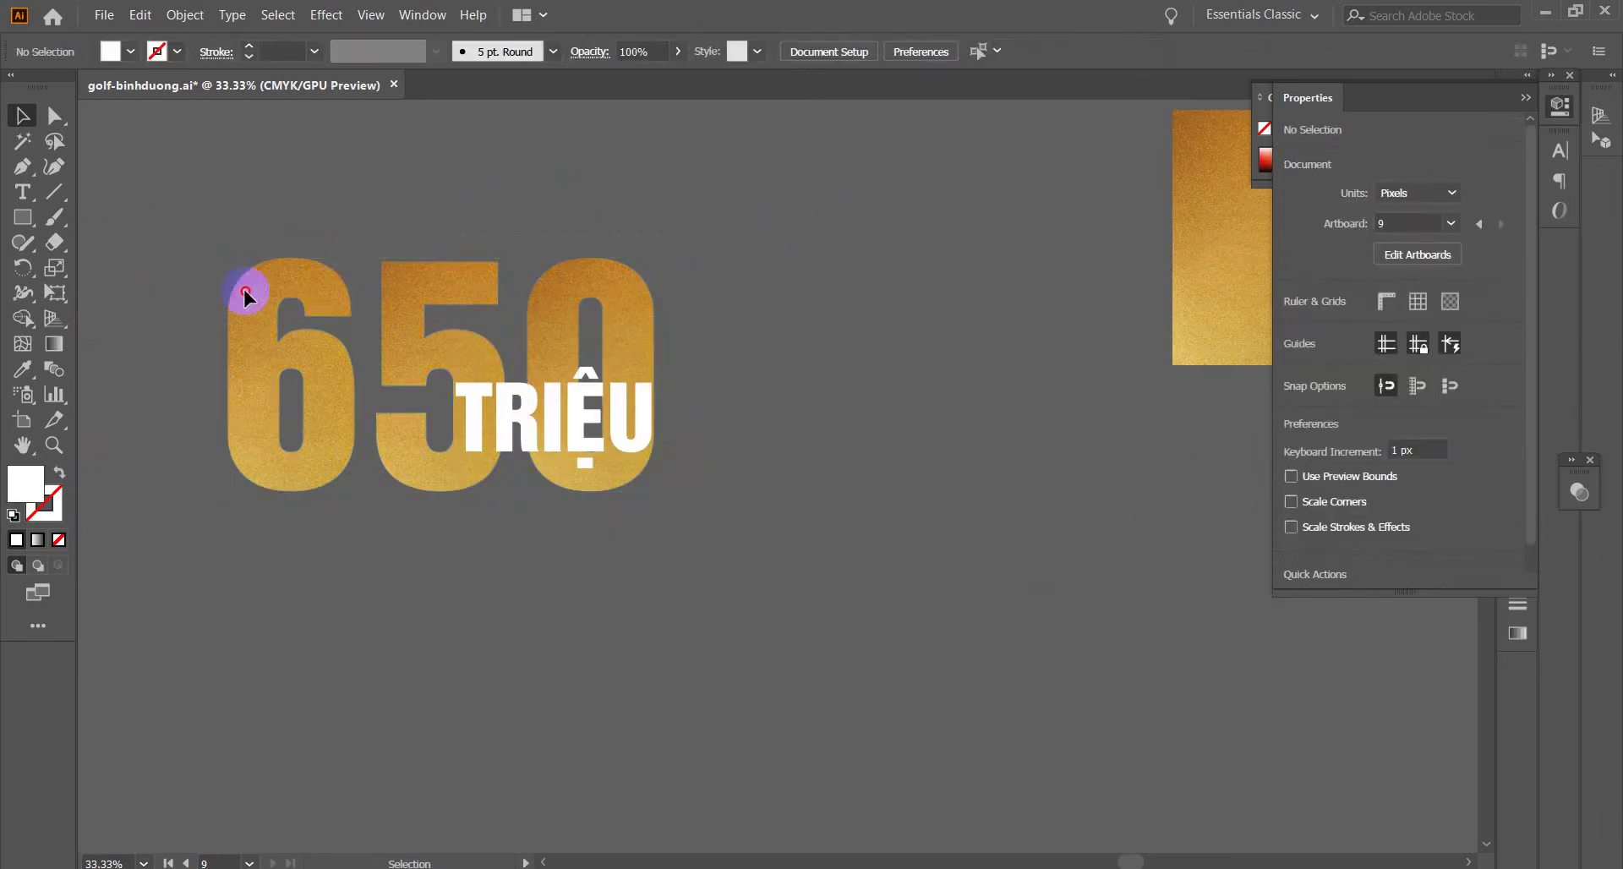
{"action": "left_click", "coordinate": [243, 292]}
{"action": "right_click", "coordinate": [426, 280]}
{"action": "left_click", "coordinate": [490, 286]}
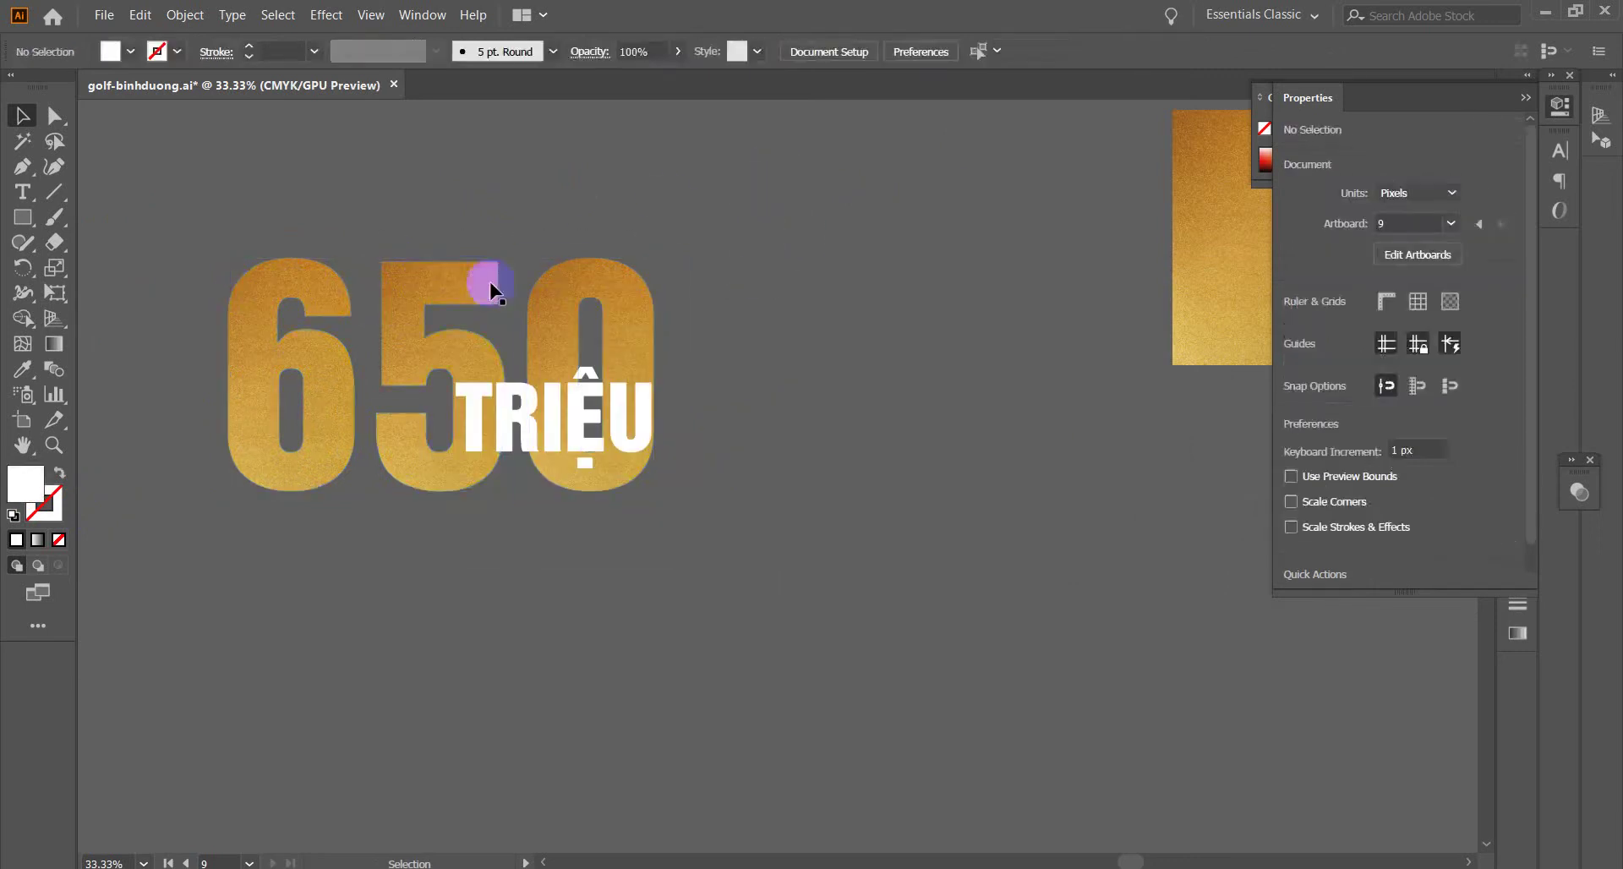
{"action": "left_click", "coordinate": [490, 288]}
{"action": "left_click", "coordinate": [586, 297]}
{"action": "left_click", "coordinate": [318, 347]}
{"action": "left_click", "coordinate": [327, 448]}
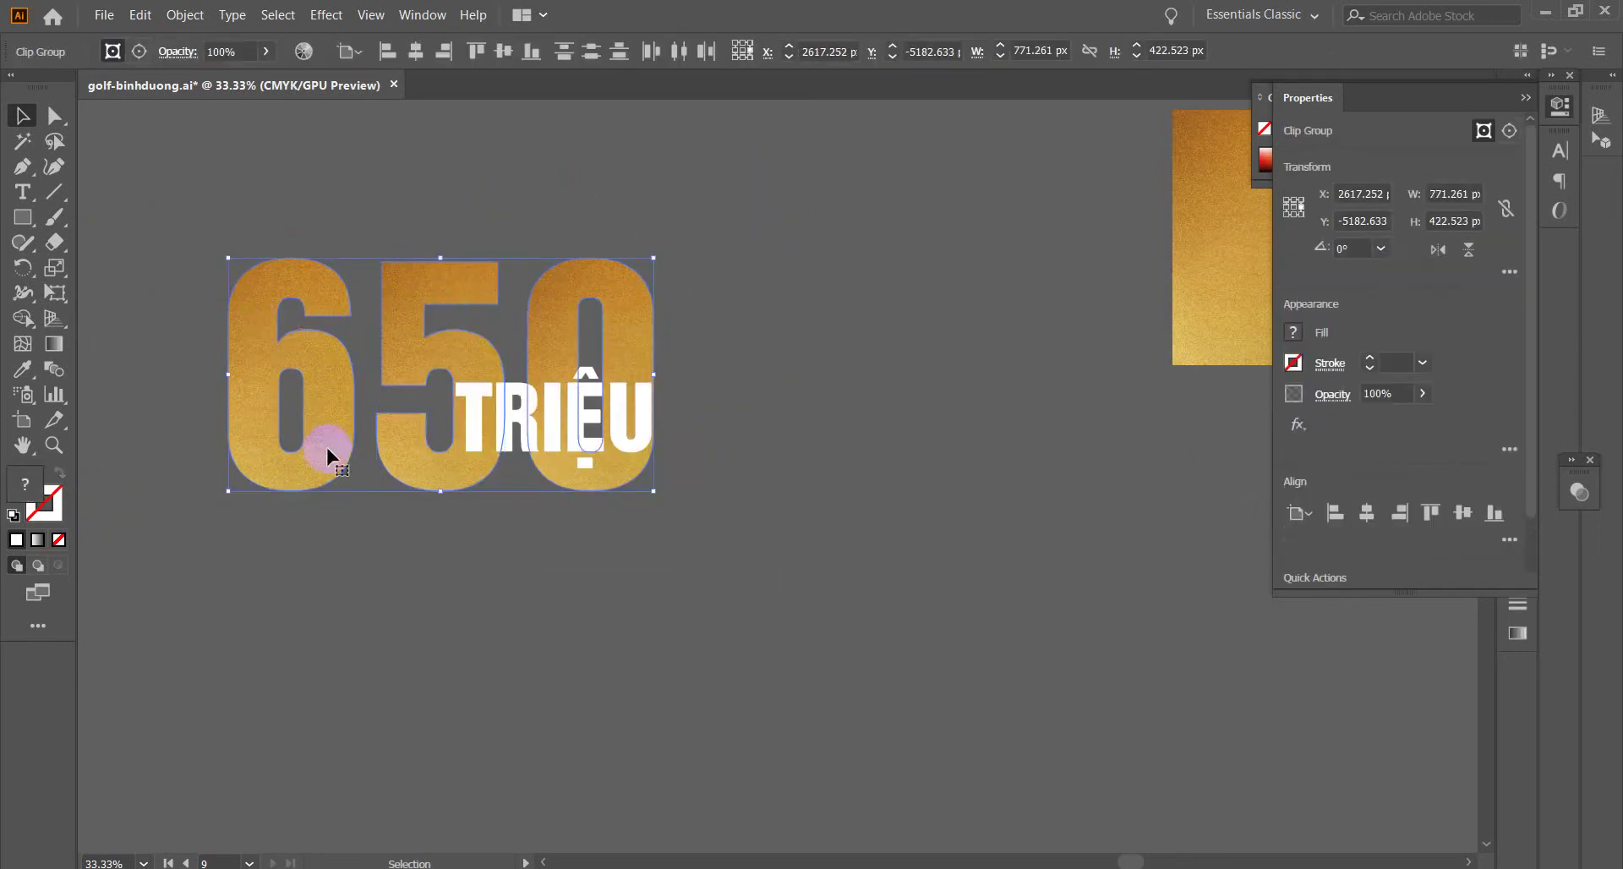
{"action": "left_click", "coordinate": [791, 245]}
{"action": "left_click", "coordinate": [590, 272]}
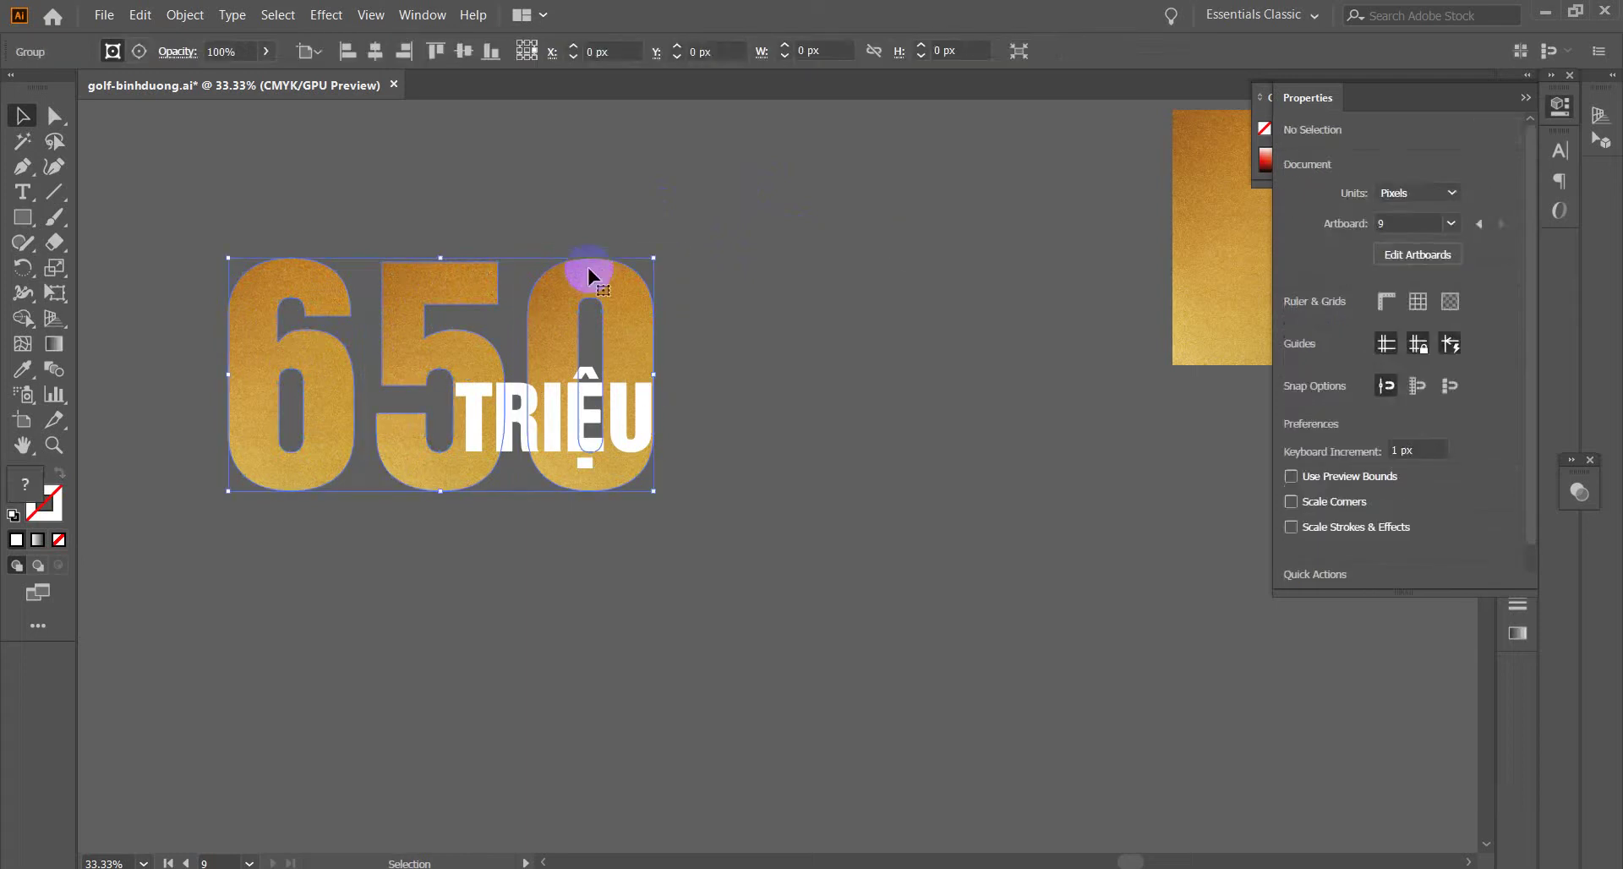
{"action": "left_click", "coordinate": [825, 250]}
{"action": "left_click", "coordinate": [629, 272]}
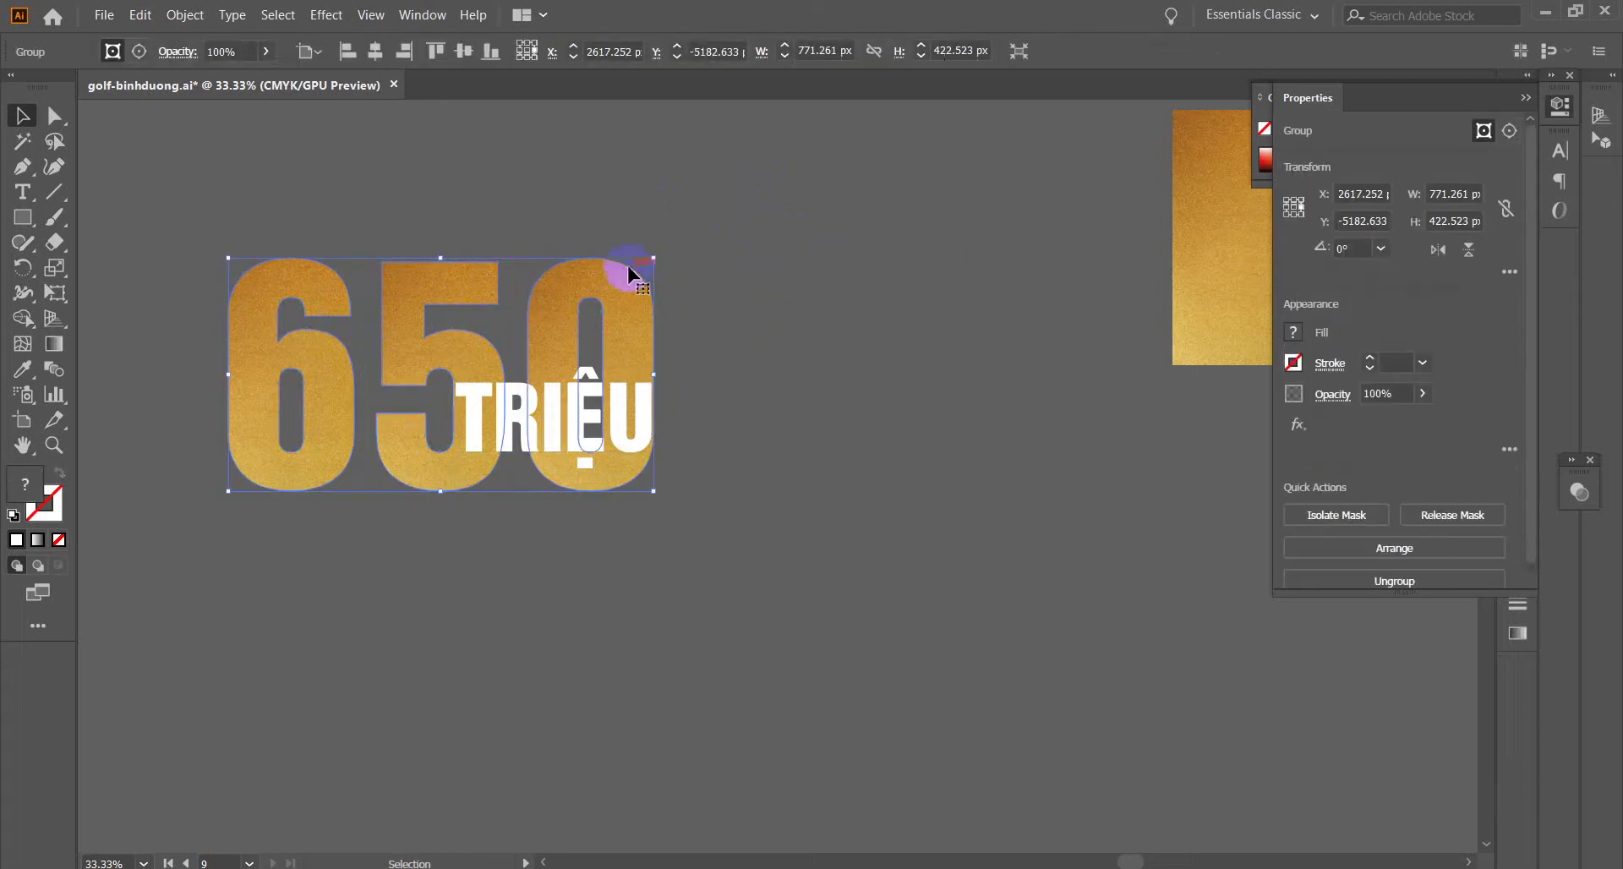
{"action": "left_click", "coordinate": [324, 16]}
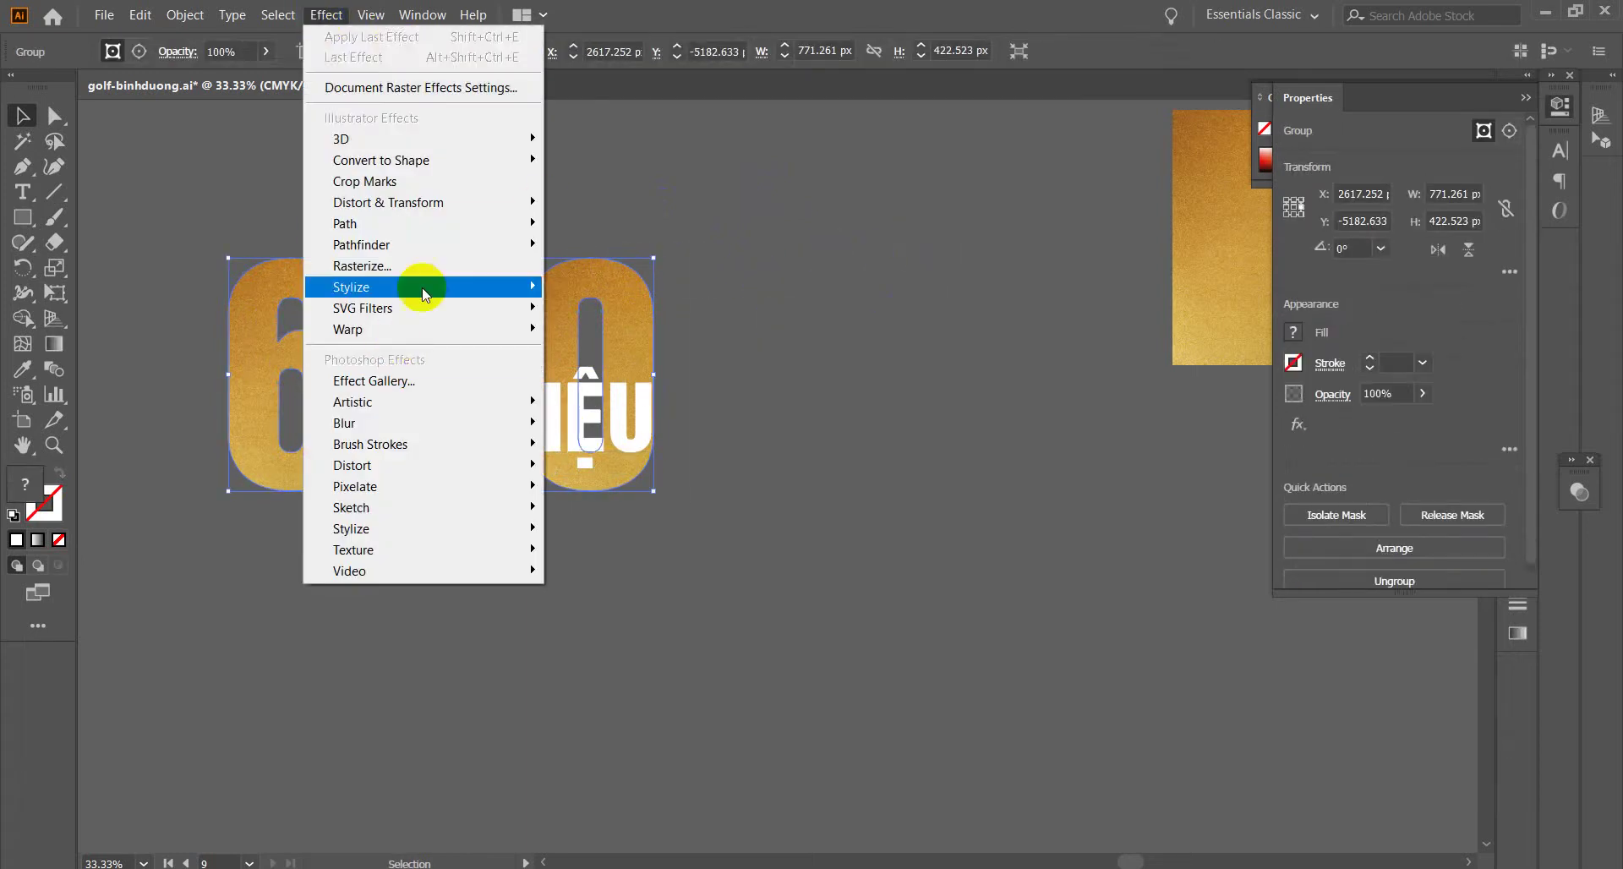
{"action": "left_click", "coordinate": [905, 205]}
- Move the 650 TRIỆU text onto the road photo and shrink it to about 356 px wide near the photo's lower edge
{"action": "scroll", "coordinate": [839, 332], "scroll_direction": "down", "scroll_amount": 4}
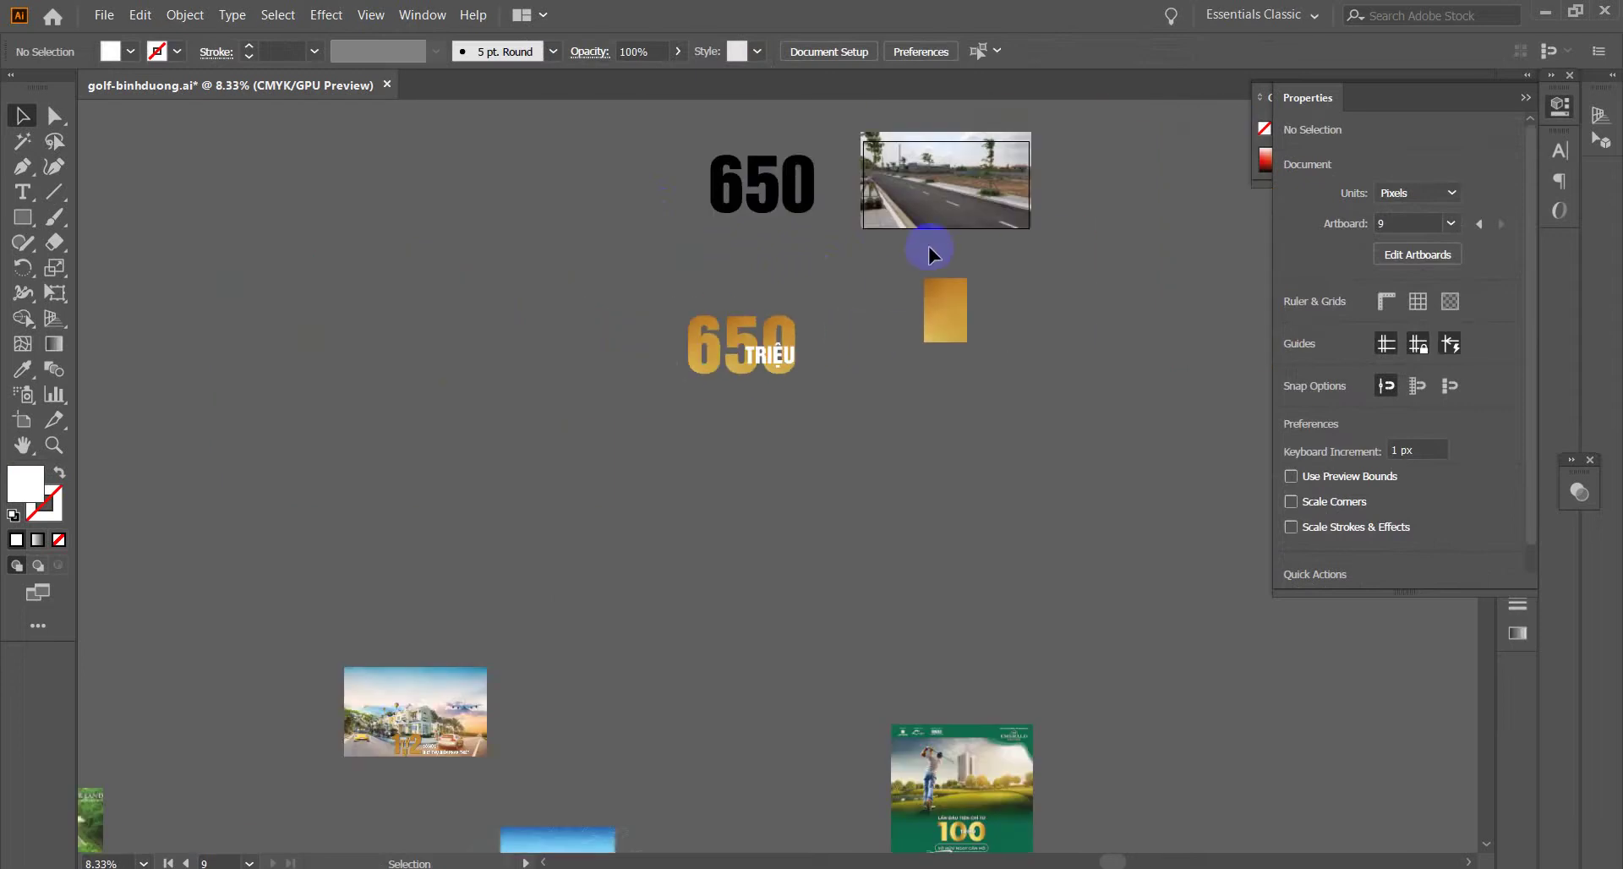
{"action": "left_click_drag", "start_coordinate": [687, 394], "coordinate": [985, 211]}
{"action": "scroll", "coordinate": [981, 218], "scroll_direction": "up", "scroll_amount": 2}
{"action": "scroll", "coordinate": [978, 218], "scroll_direction": "up", "scroll_amount": 3}
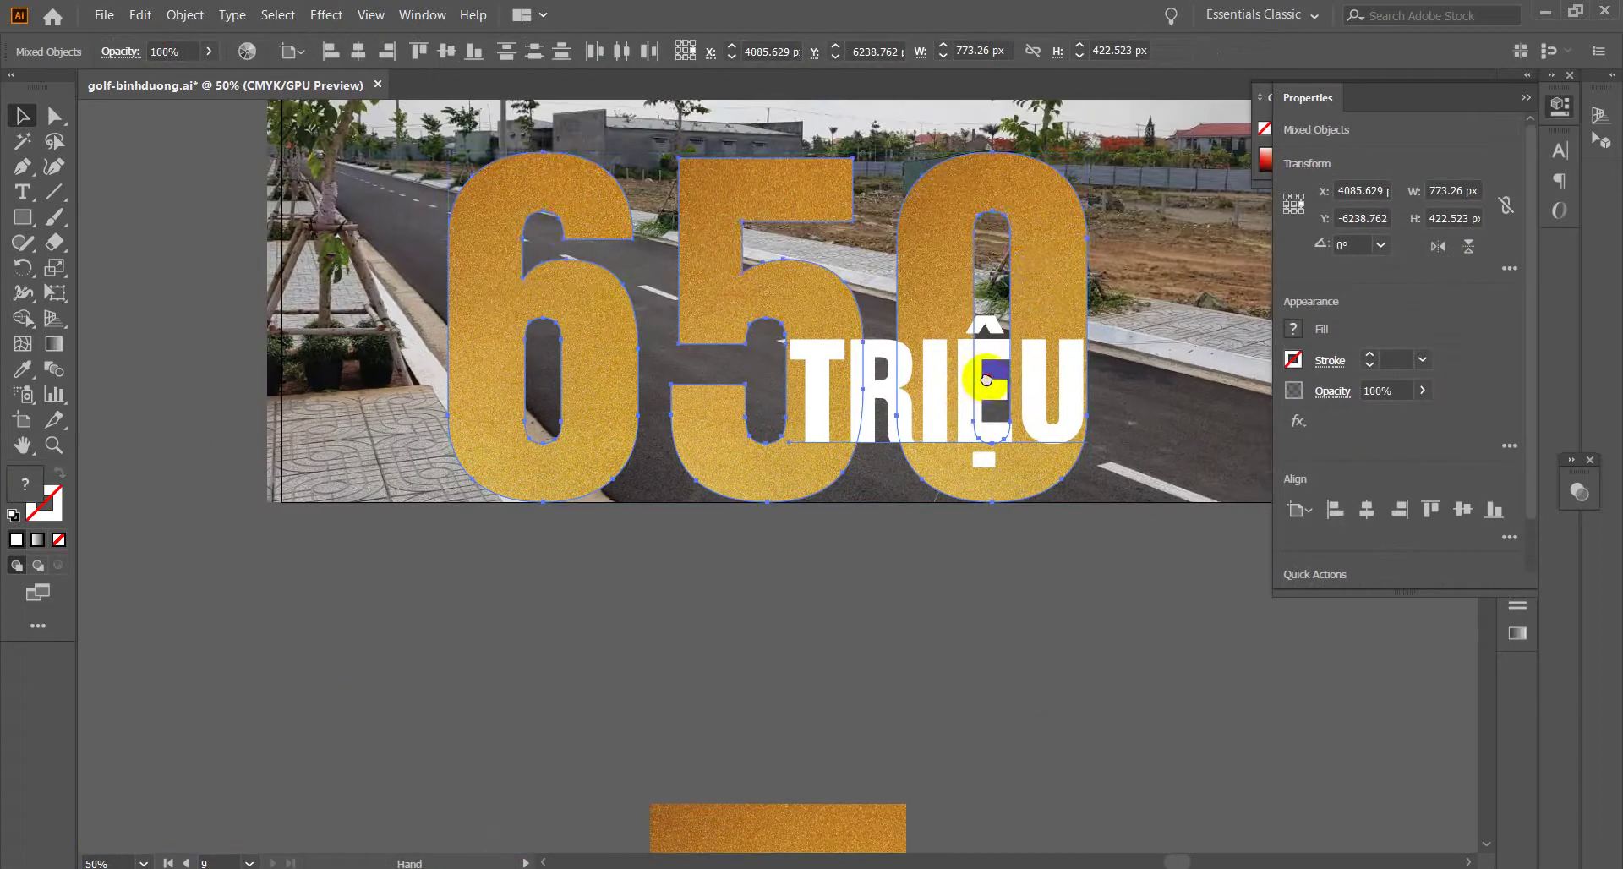
{"action": "left_click_drag", "start_coordinate": [1096, 154], "coordinate": [748, 342]}
{"action": "left_click_drag", "start_coordinate": [627, 409], "coordinate": [737, 380]}
{"action": "left_click", "coordinate": [688, 615]}
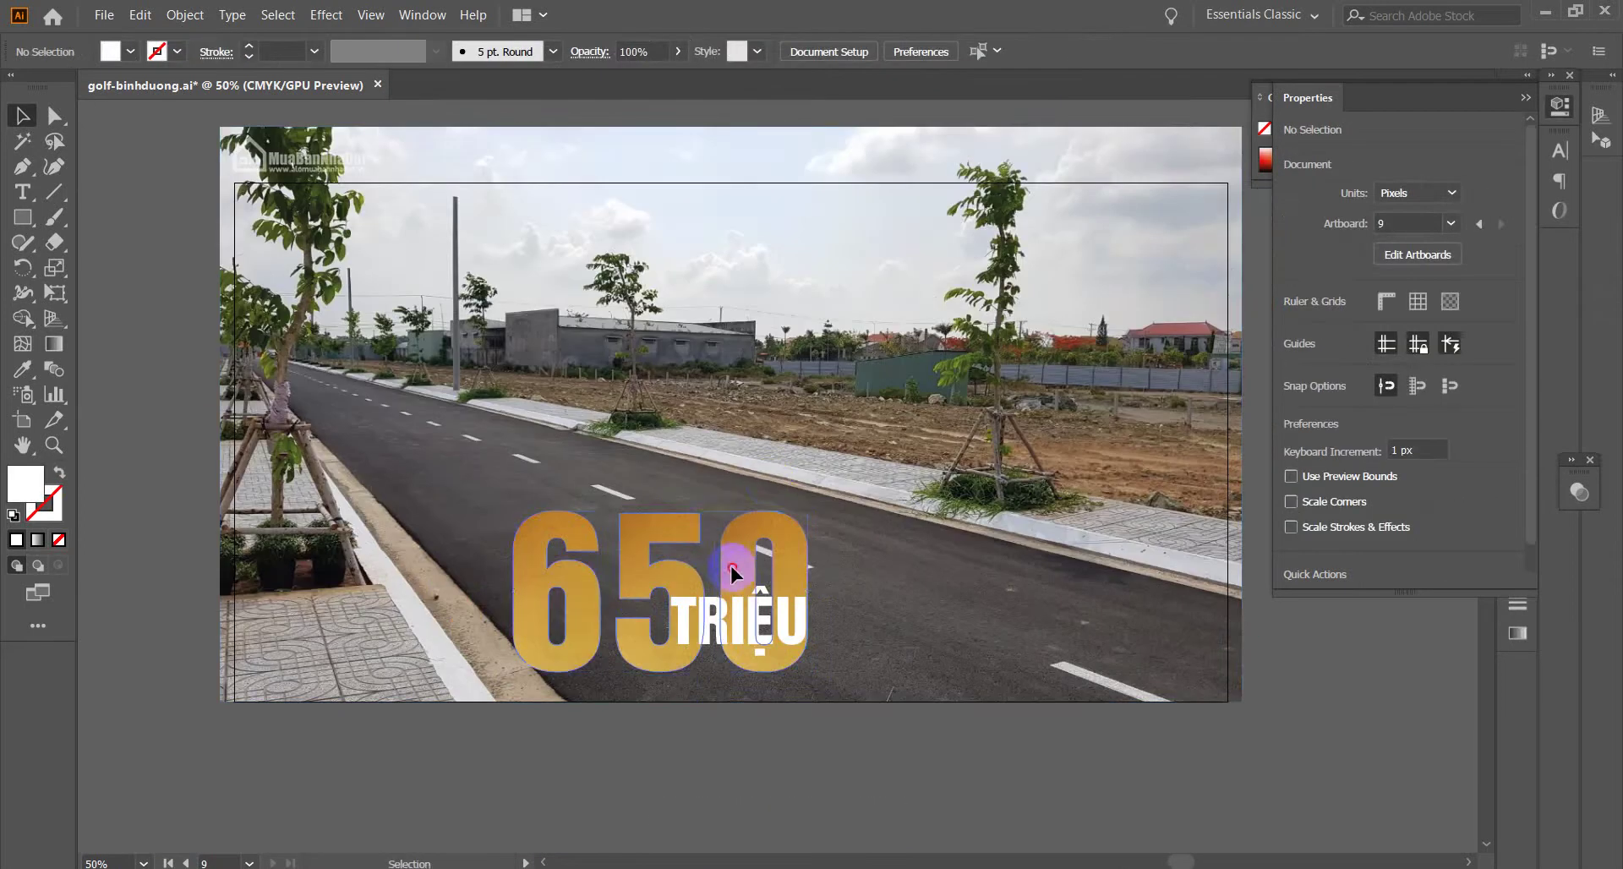
- Shift the gold 650 slightly up and right, and realign TRIỆU over the lower digits, flush with the right edge of the 0
{"action": "left_click_drag", "start_coordinate": [737, 578], "coordinate": [747, 565]}
{"action": "left_click", "coordinate": [736, 764]}
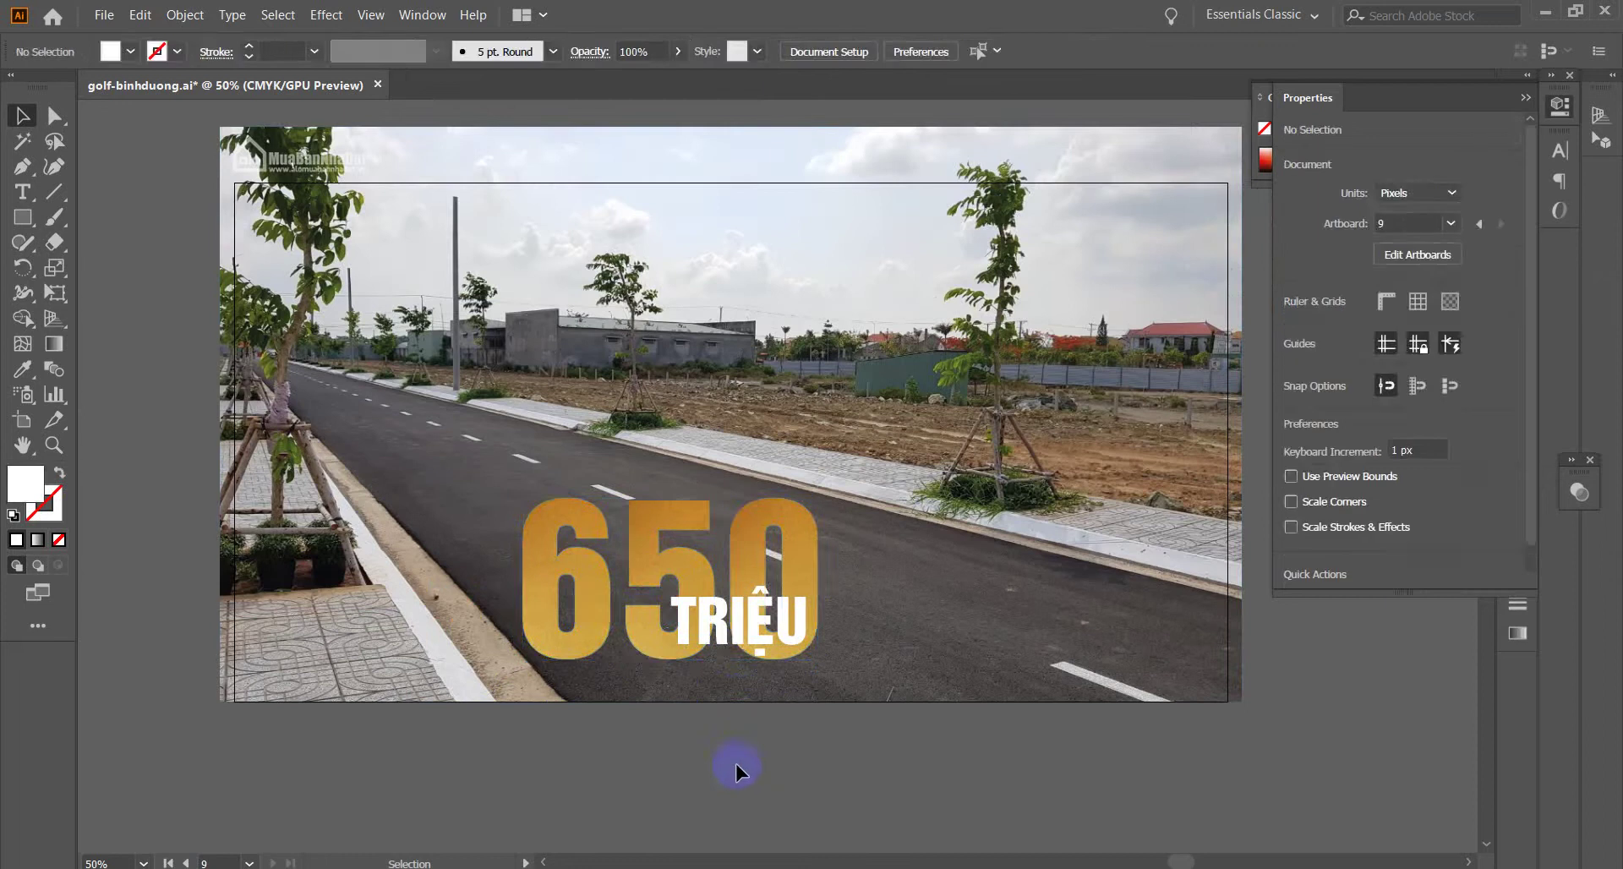
{"action": "scroll", "coordinate": [774, 744], "scroll_direction": "up", "scroll_amount": 2}
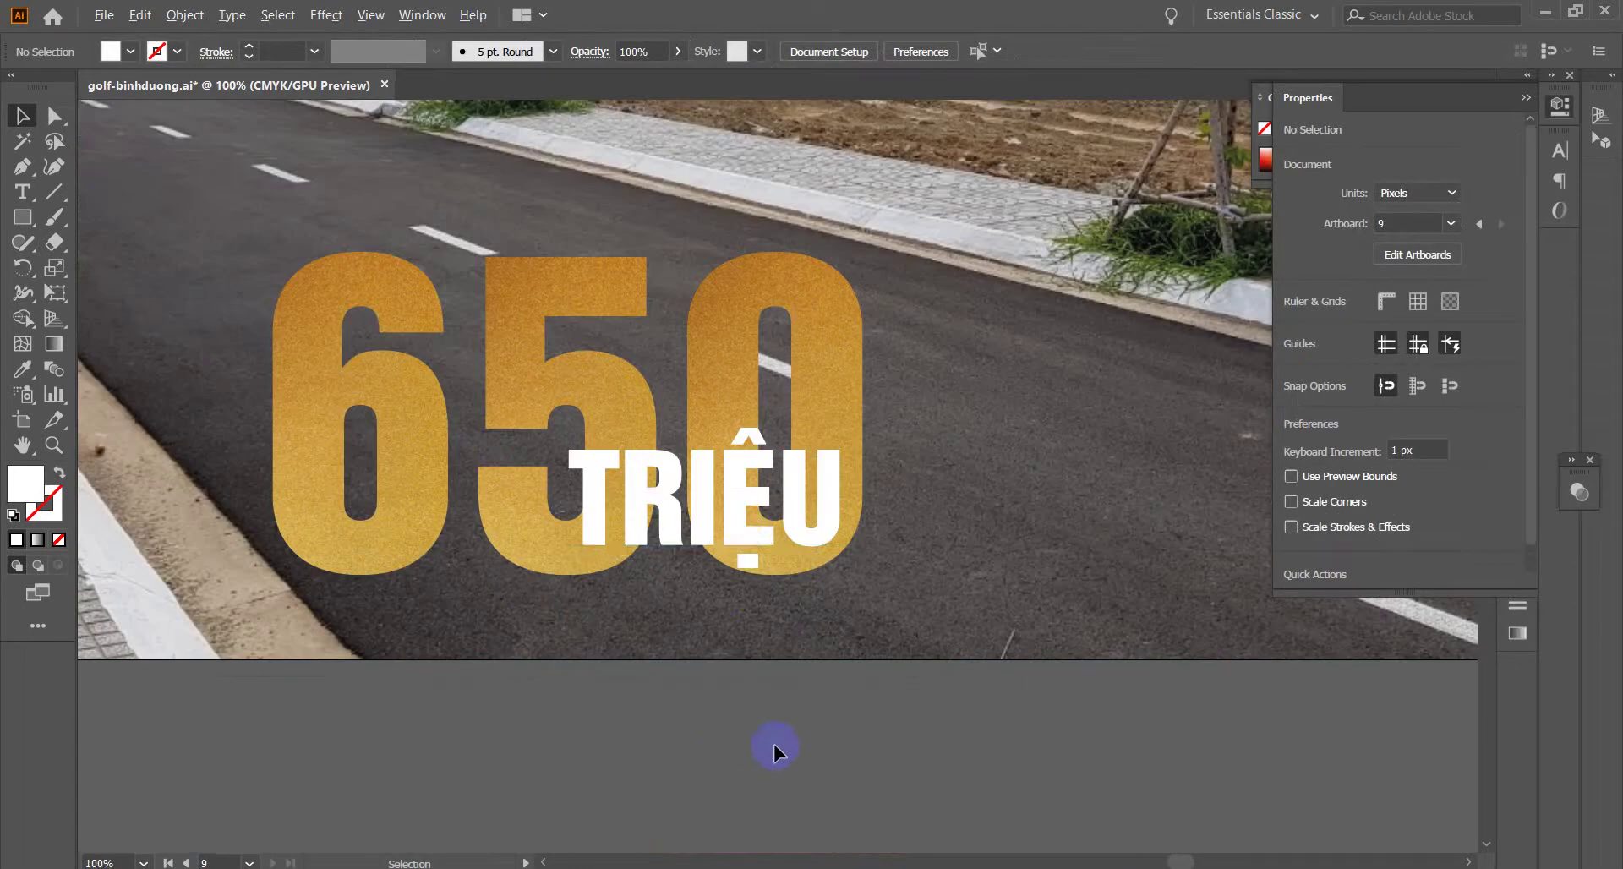
{"action": "left_click", "coordinate": [742, 498]}
{"action": "left_click_drag", "start_coordinate": [728, 482], "coordinate": [746, 463]}
{"action": "left_click_drag", "start_coordinate": [743, 538], "coordinate": [744, 536]}
{"action": "left_click", "coordinate": [773, 775]}
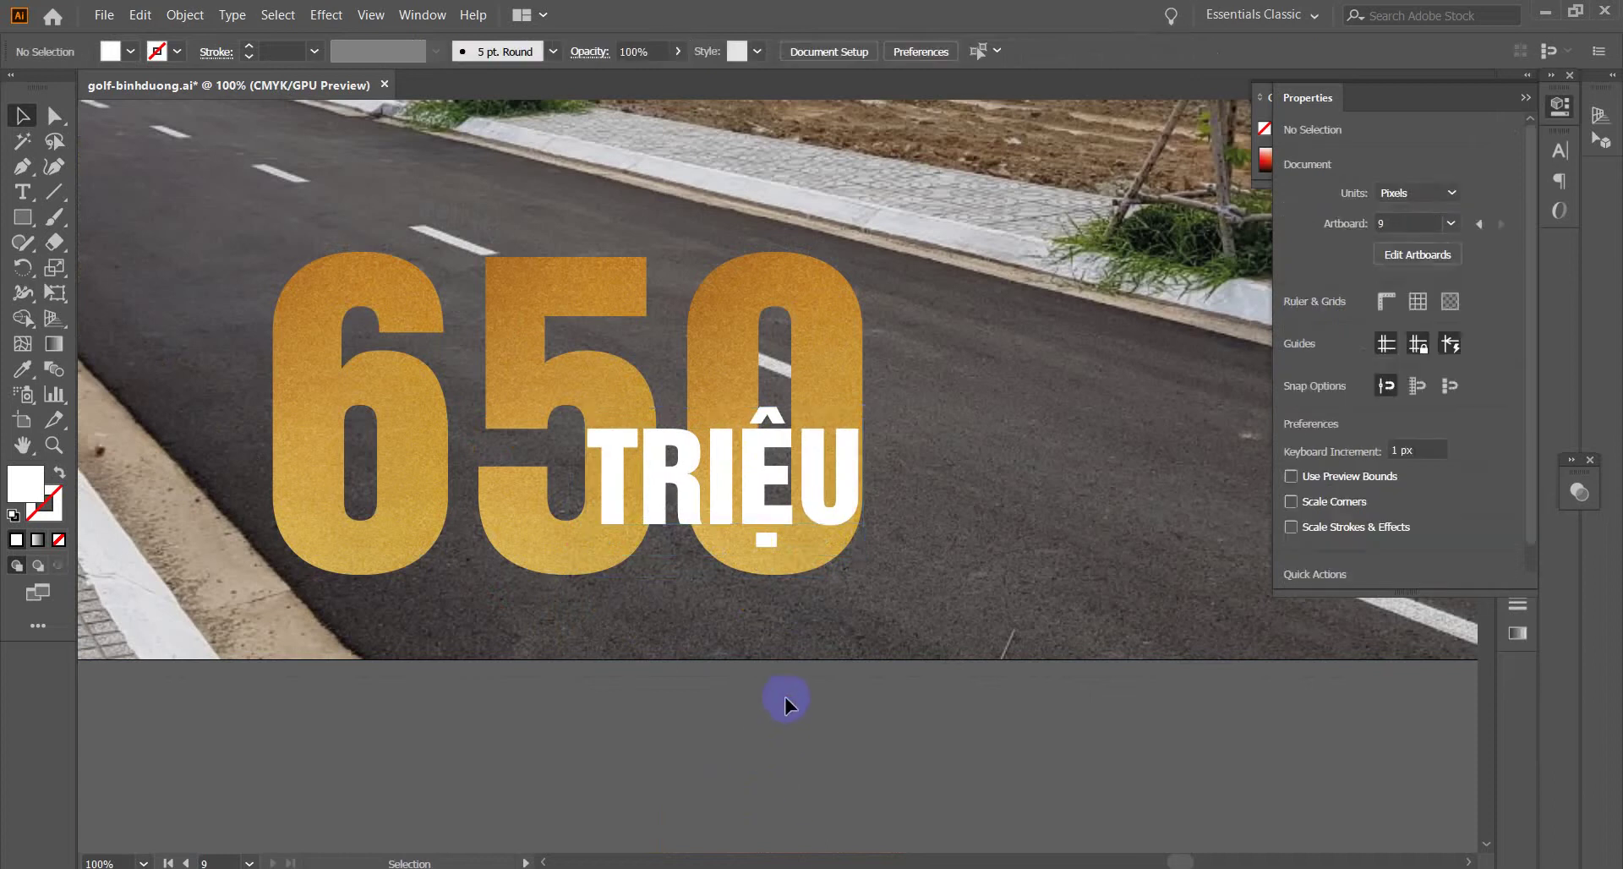
{"action": "left_click", "coordinate": [735, 497]}
{"action": "left_click", "coordinate": [727, 761]}
{"action": "left_click", "coordinate": [733, 501]}
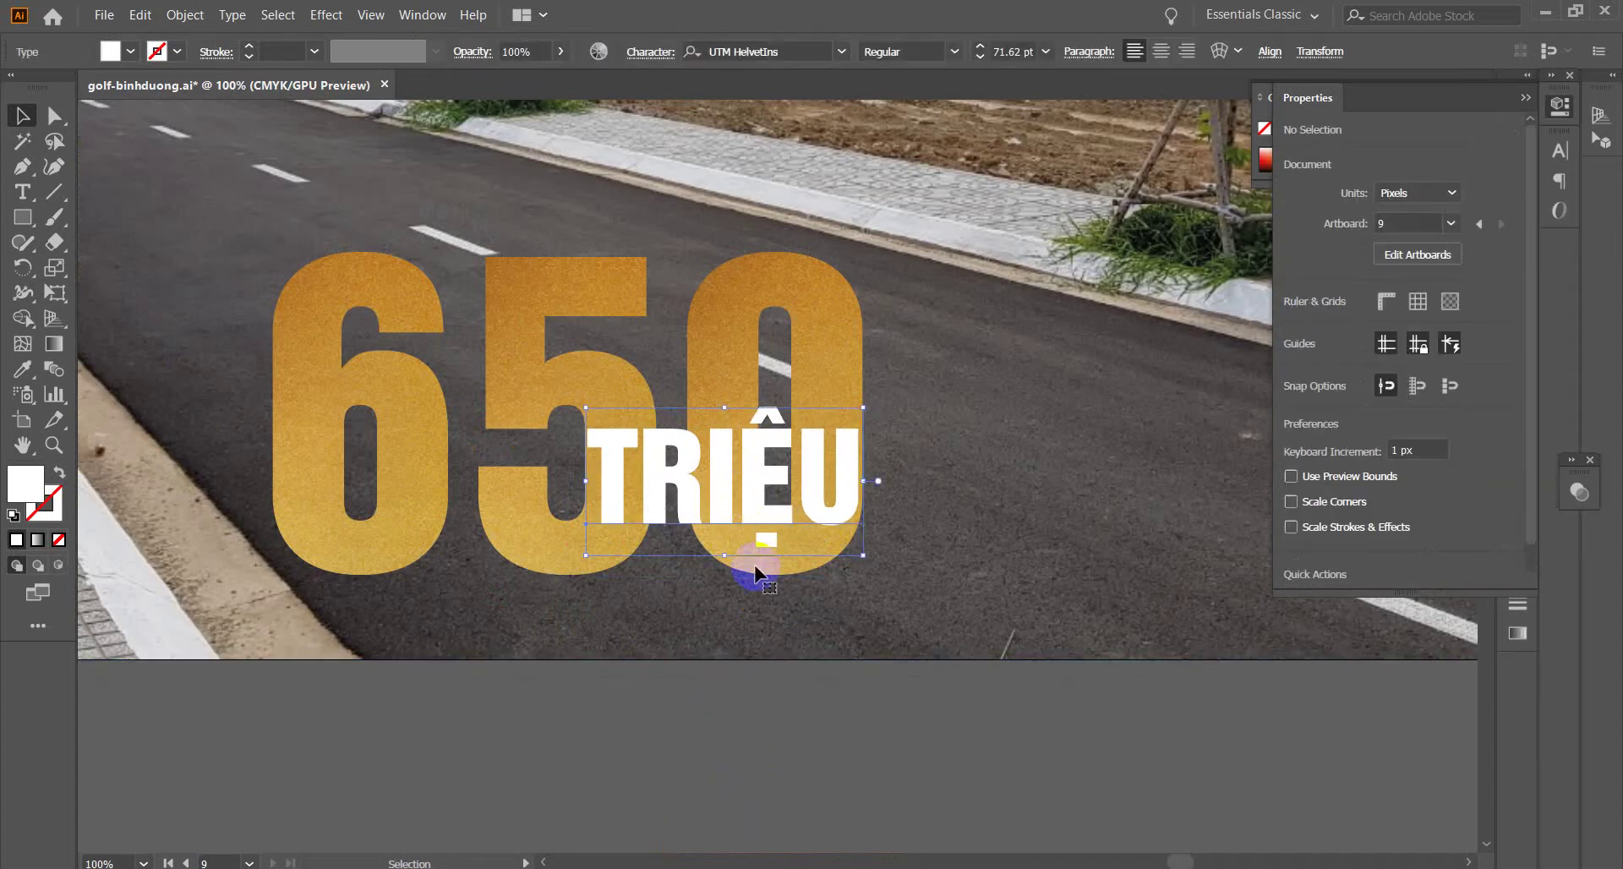
{"action": "right_click", "coordinate": [739, 473]}
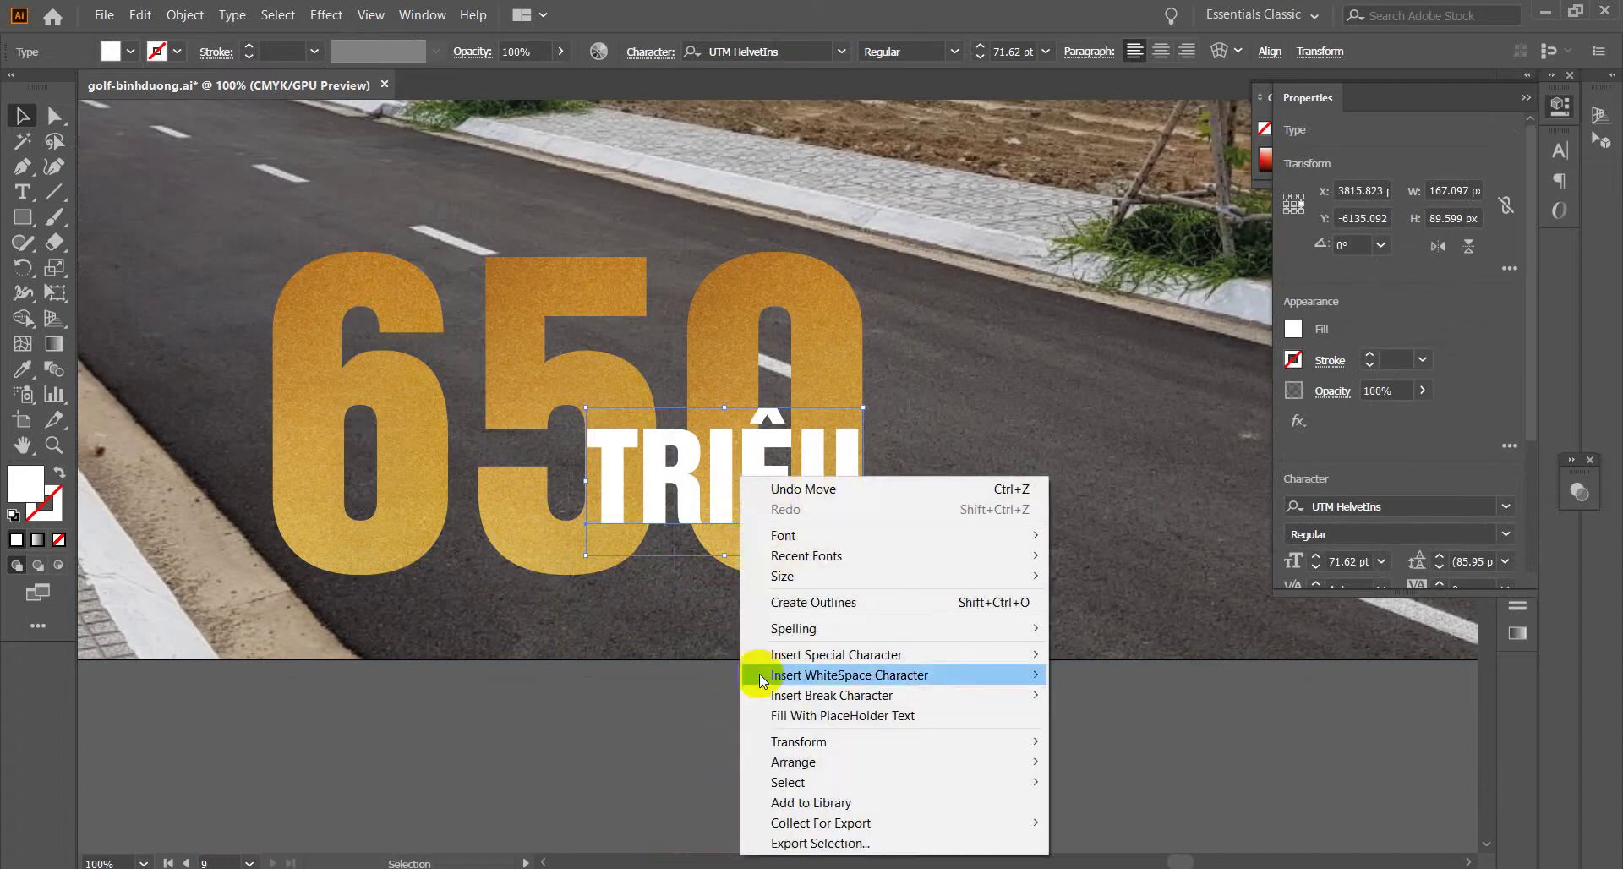
{"action": "left_click", "coordinate": [753, 525]}
{"action": "right_click", "coordinate": [753, 485]}
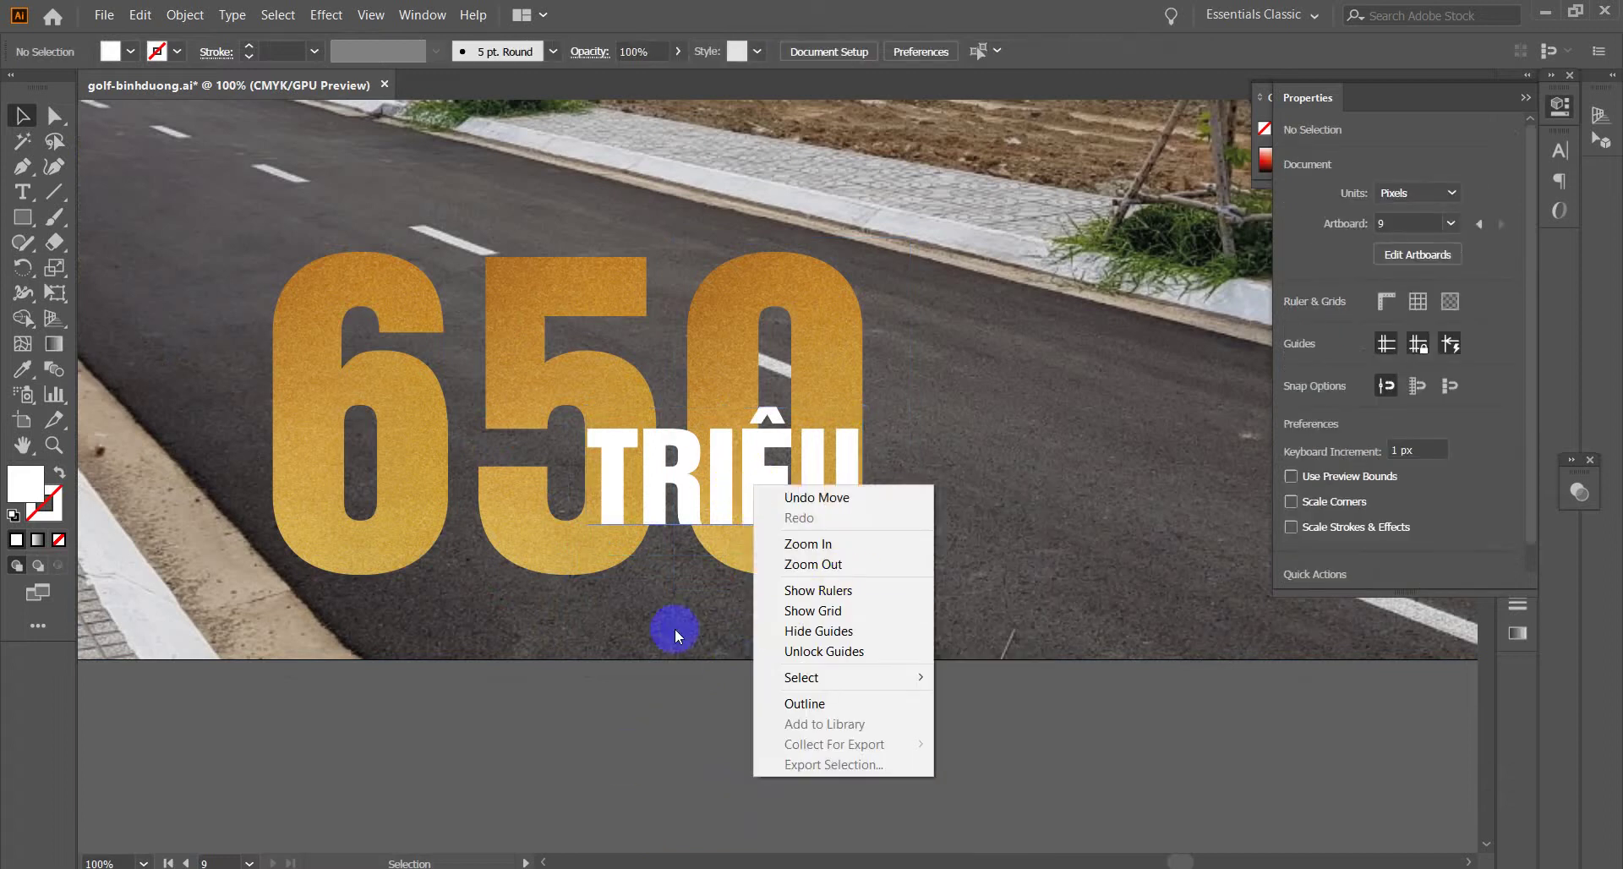
{"action": "left_click", "coordinate": [602, 768]}
- Shrink the gold 650 and the TRIỆU text together to about 222 px wide on the road photo
{"action": "scroll", "coordinate": [634, 742], "scroll_direction": "down", "scroll_amount": 2}
{"action": "left_click", "coordinate": [691, 534]}
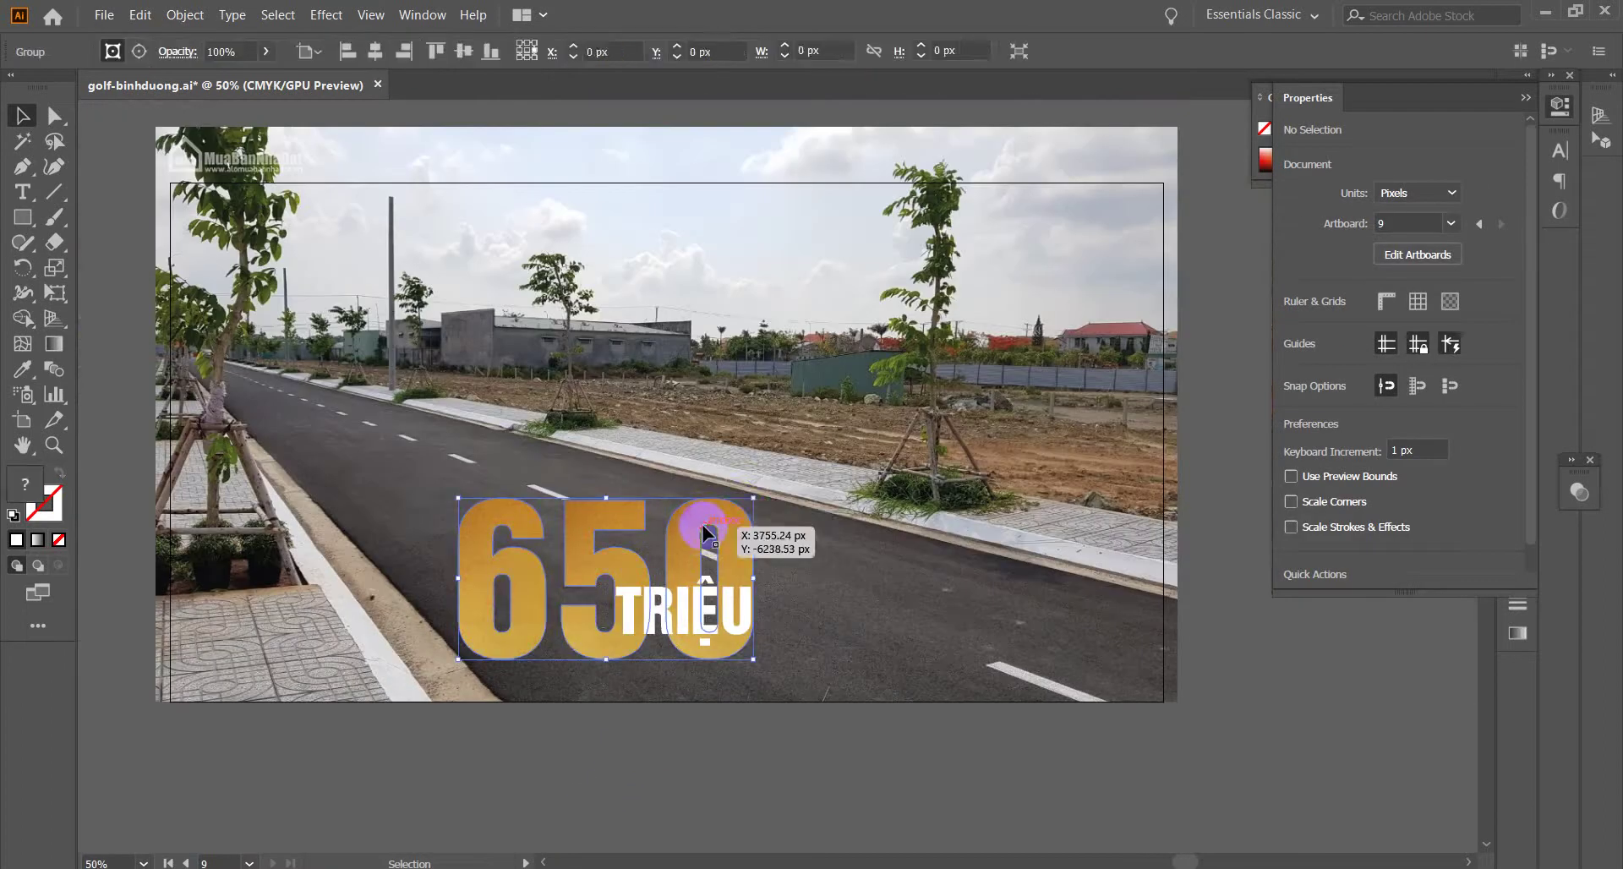
{"action": "left_click", "coordinate": [736, 625], "text": "shift"}
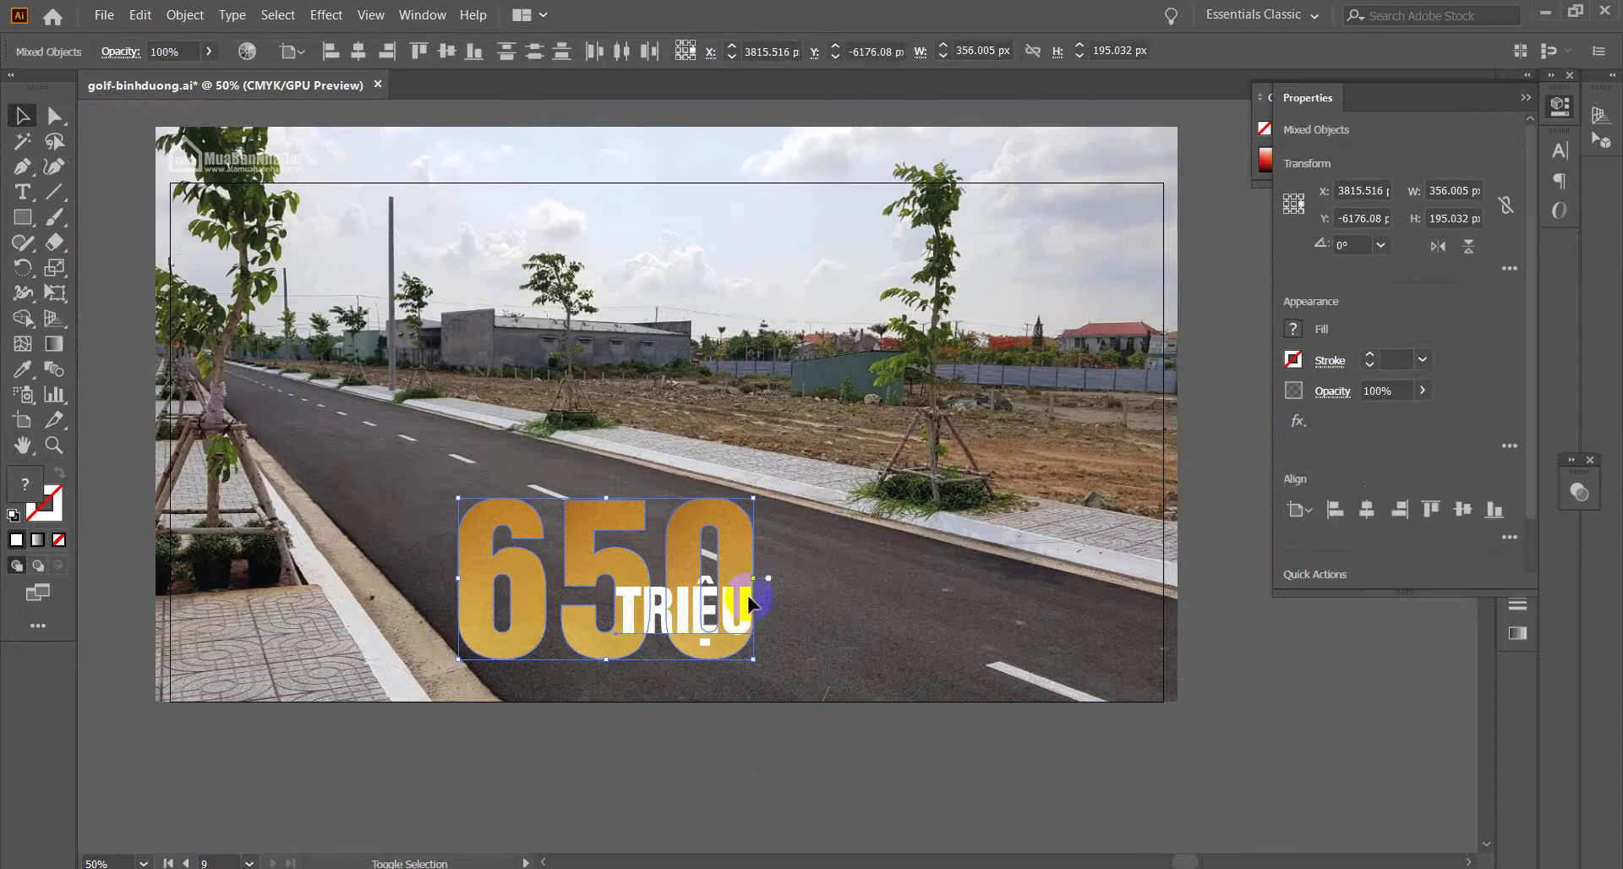
{"action": "left_click_drag", "start_coordinate": [751, 500], "coordinate": [643, 561]}
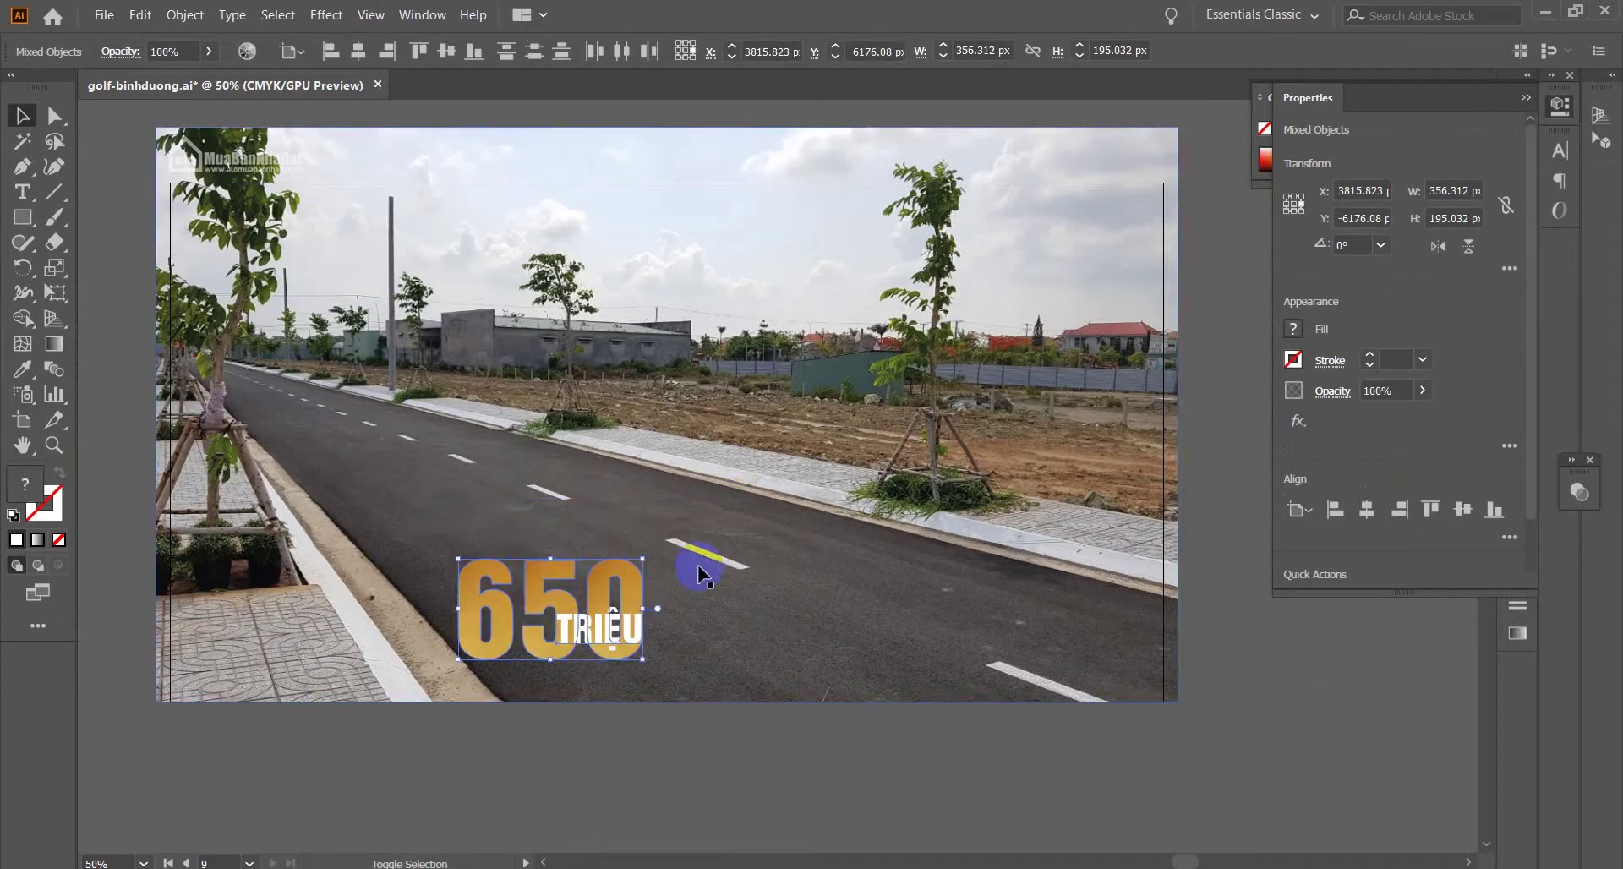
{"action": "left_click", "coordinate": [609, 747]}
- Give the gold 650 a white (#ffffff) stroke with a weight of 1.5 pt
{"action": "scroll", "coordinate": [569, 743], "scroll_direction": "up", "scroll_amount": 2}
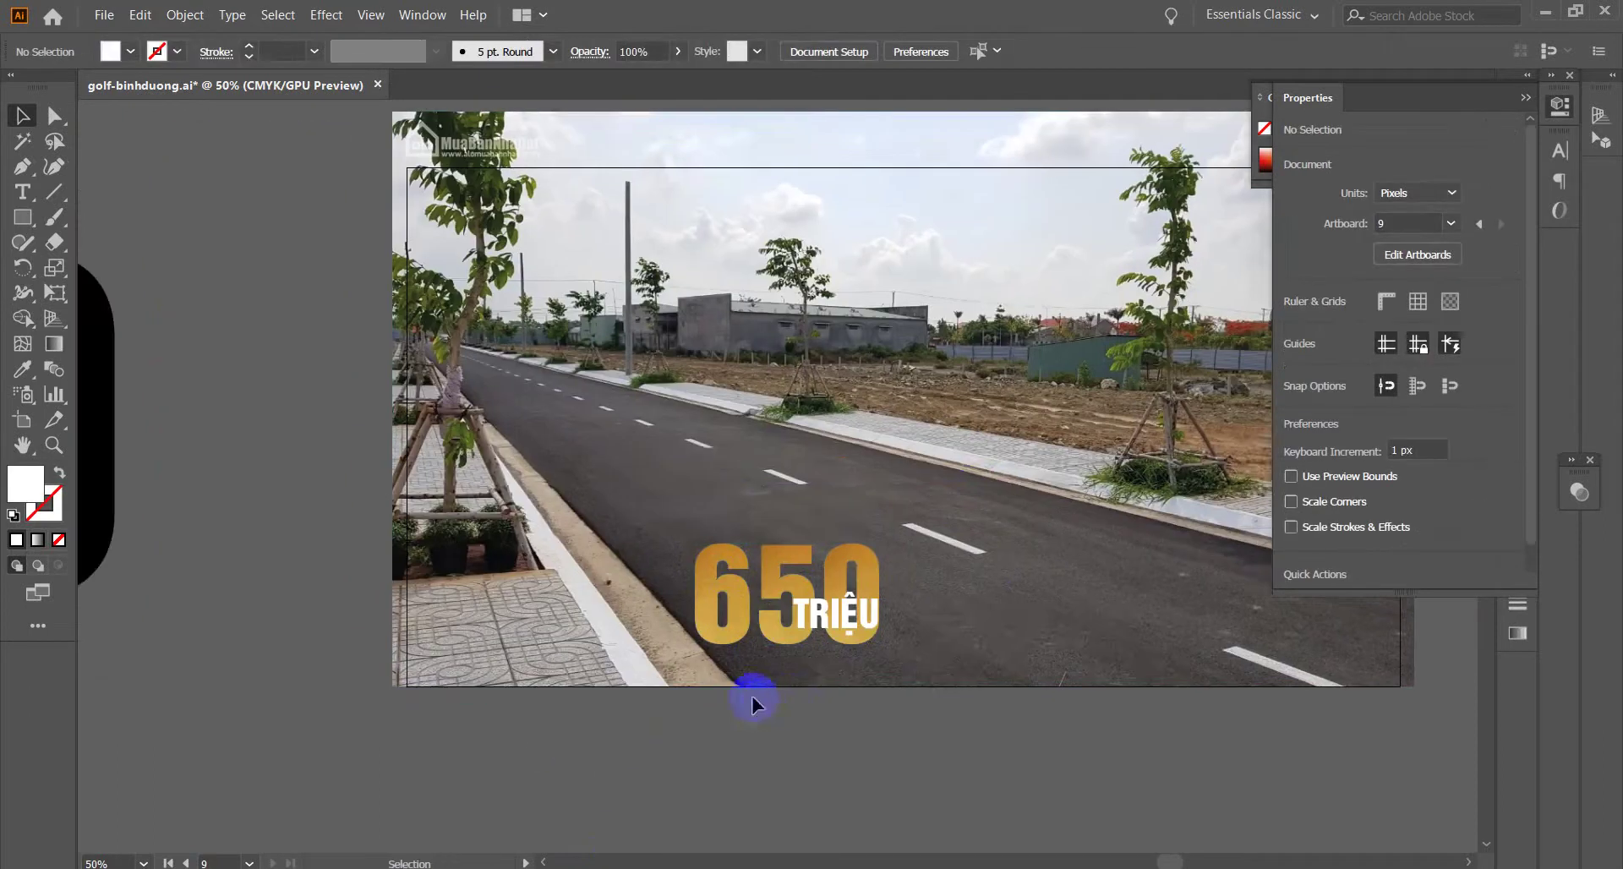
{"action": "left_click", "coordinate": [766, 505]}
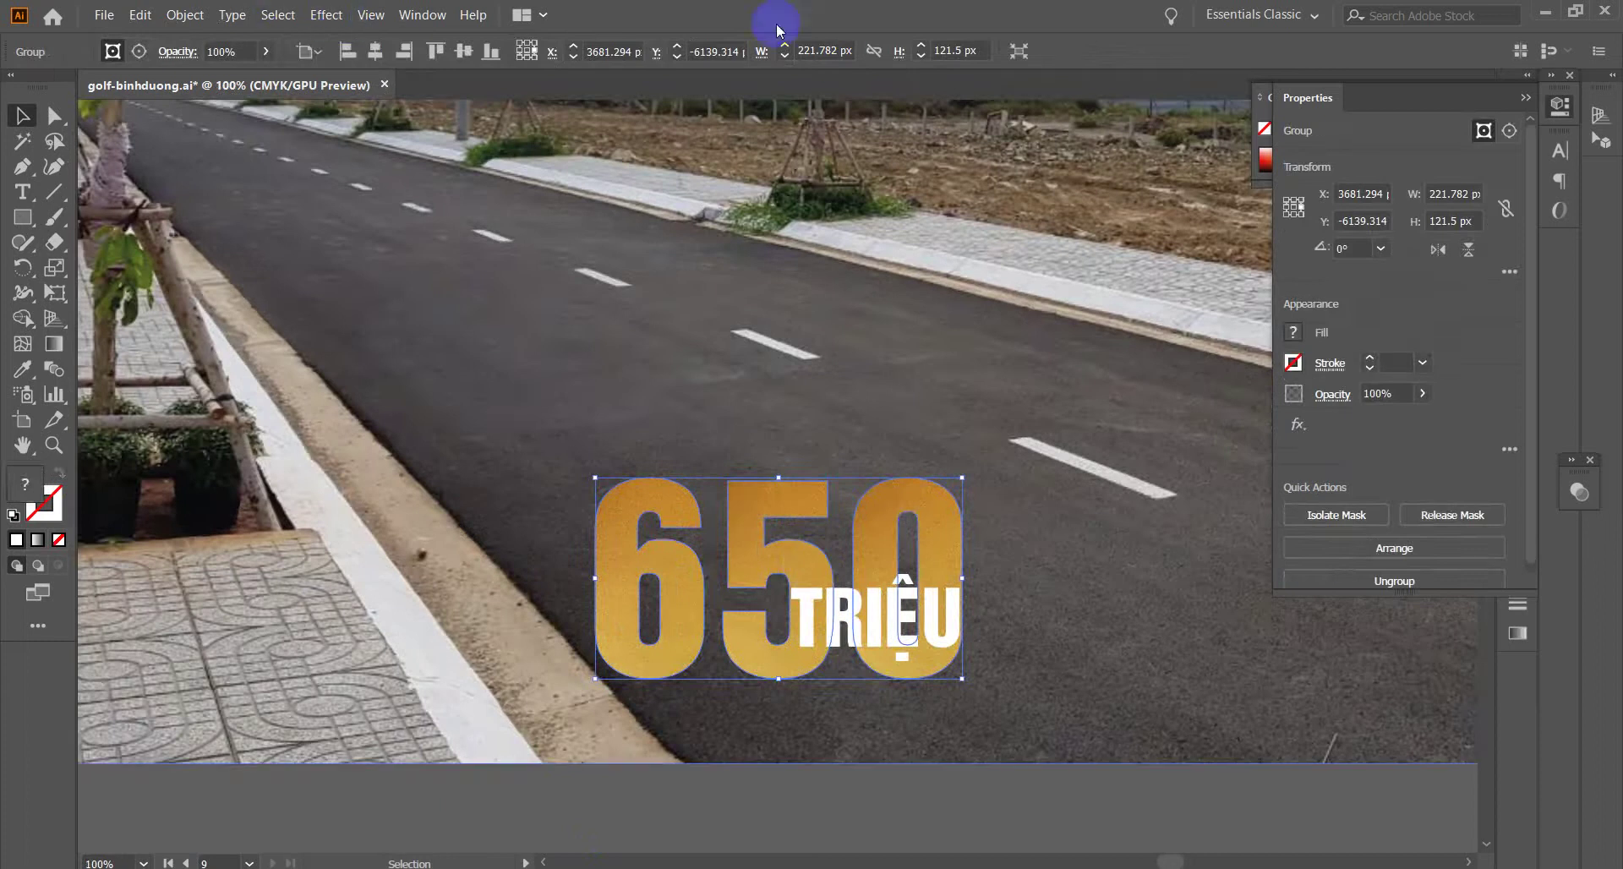
{"action": "double_click", "coordinate": [44, 504]}
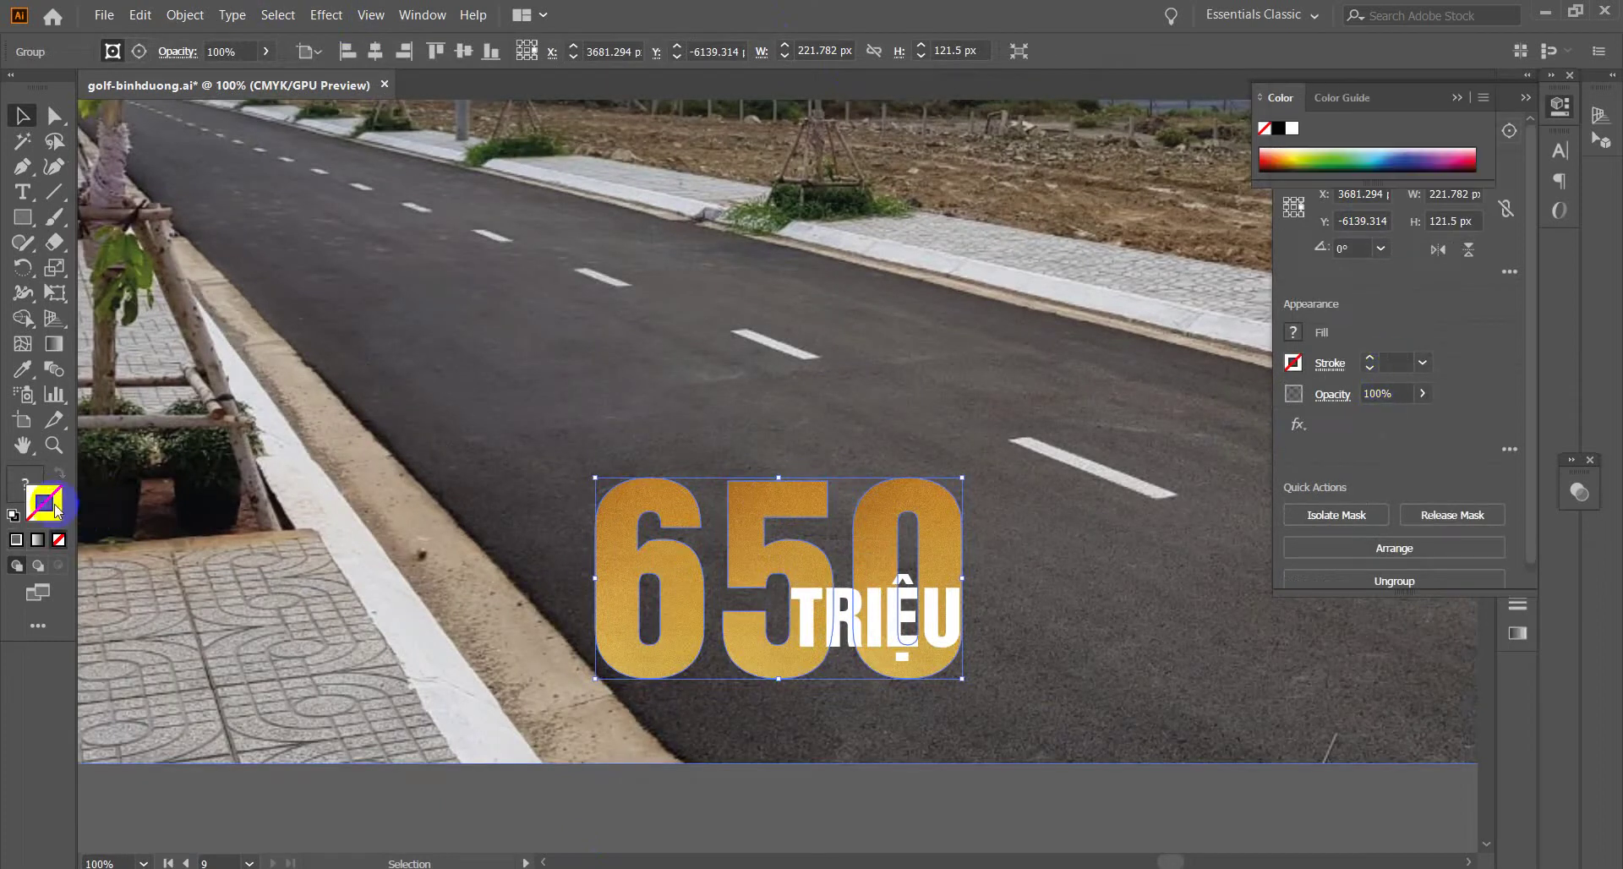
{"action": "left_click_drag", "start_coordinate": [869, 380], "coordinate": [789, 333]}
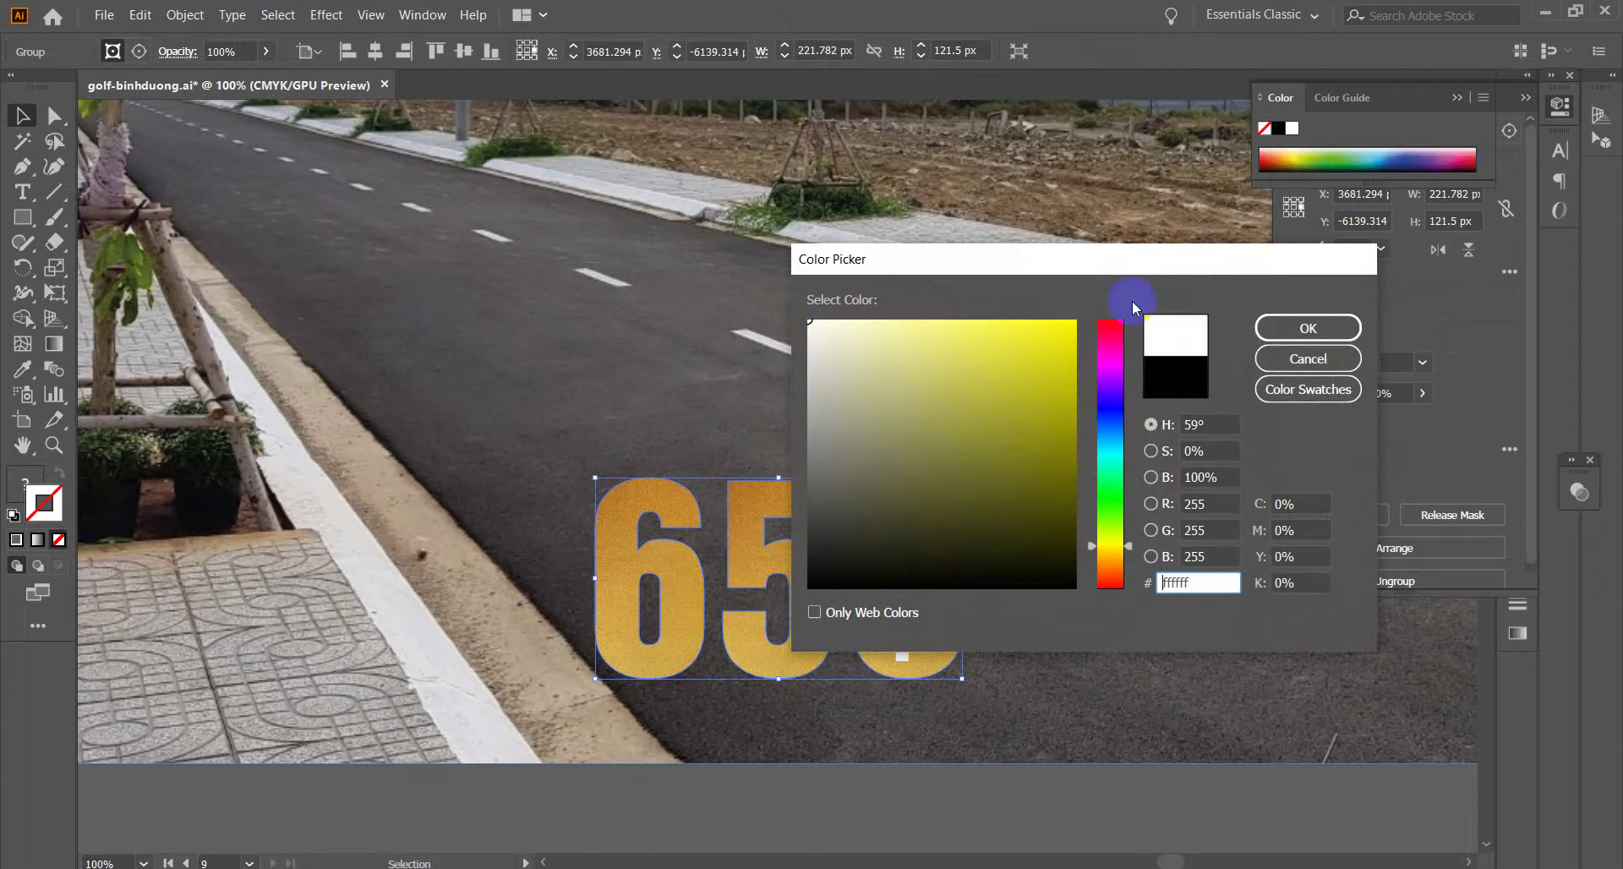
{"action": "left_click", "coordinate": [1297, 325]}
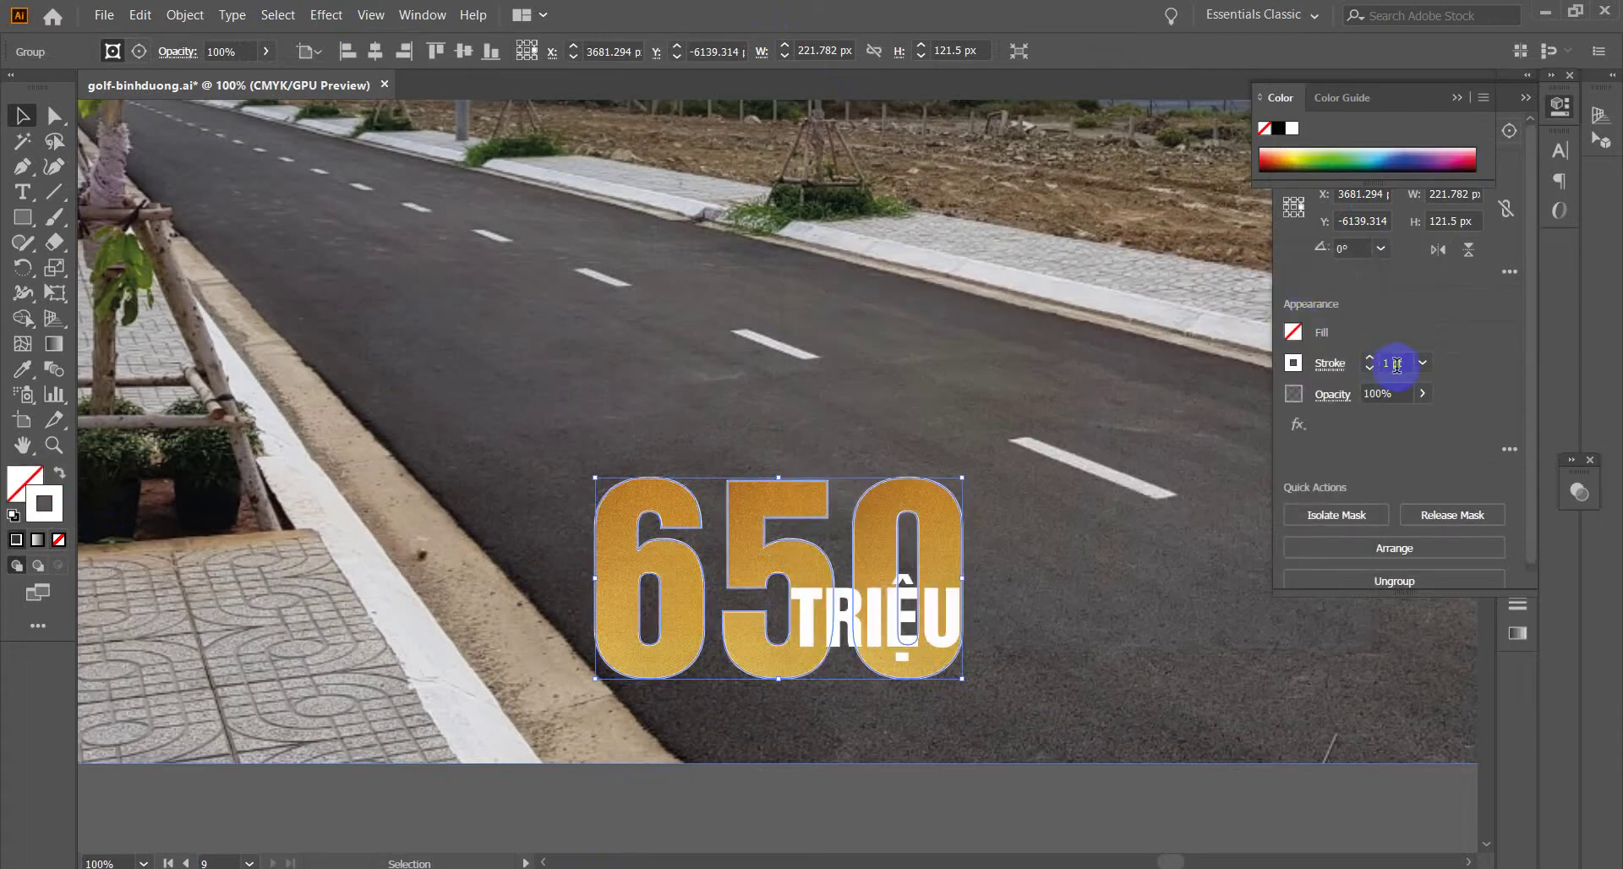
{"action": "left_click", "coordinate": [992, 798]}
{"action": "left_click", "coordinate": [879, 493]}
{"action": "left_click", "coordinate": [1388, 363]}
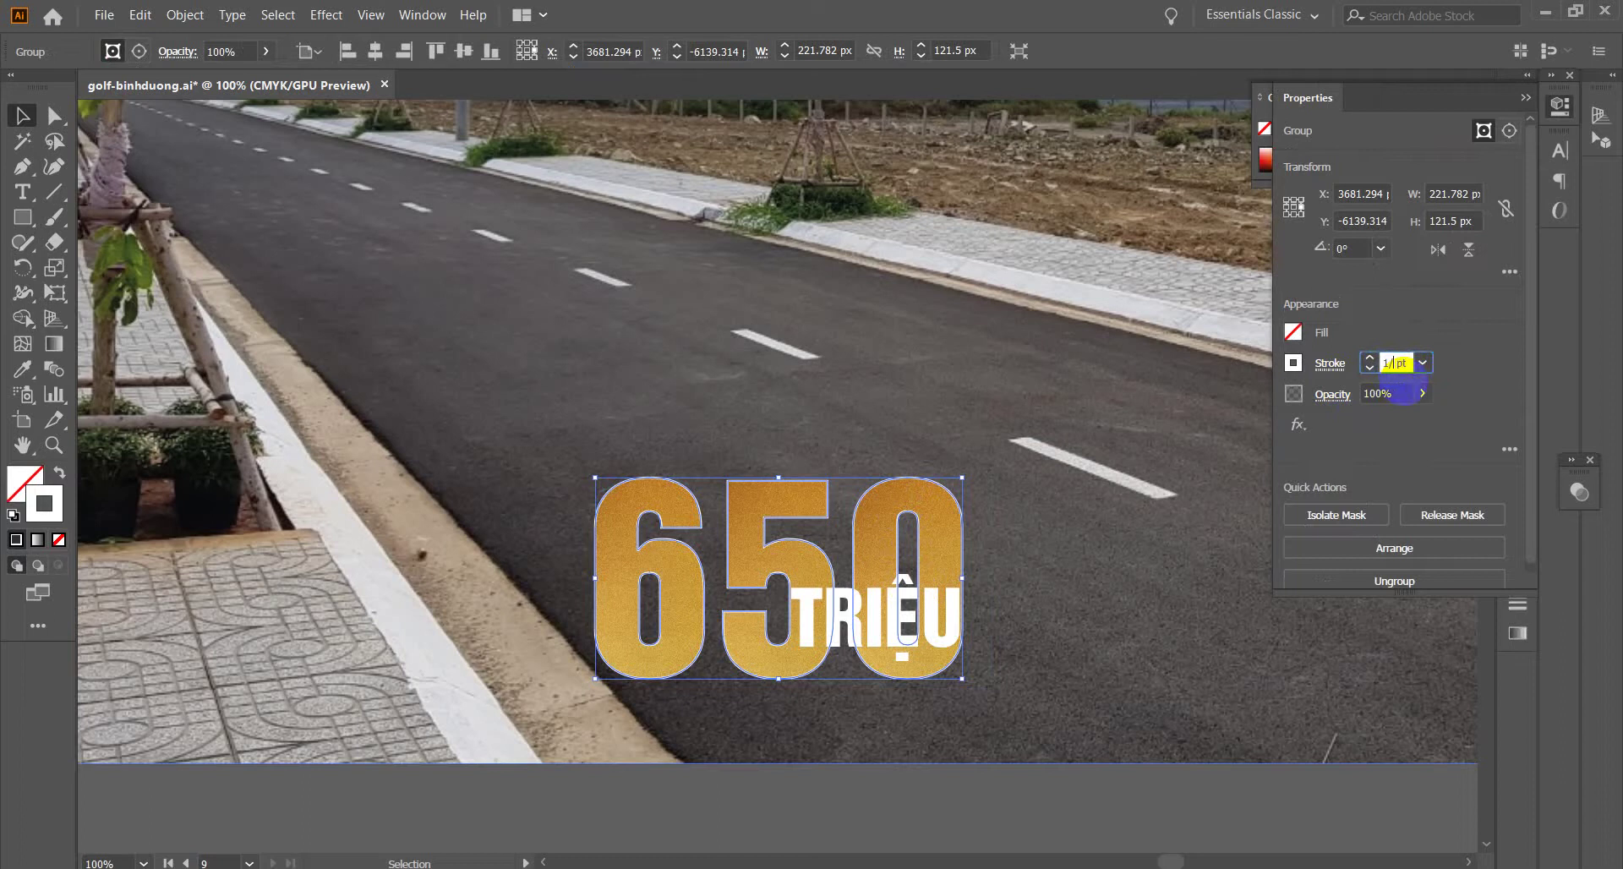
{"action": "key", "text": "Return"}
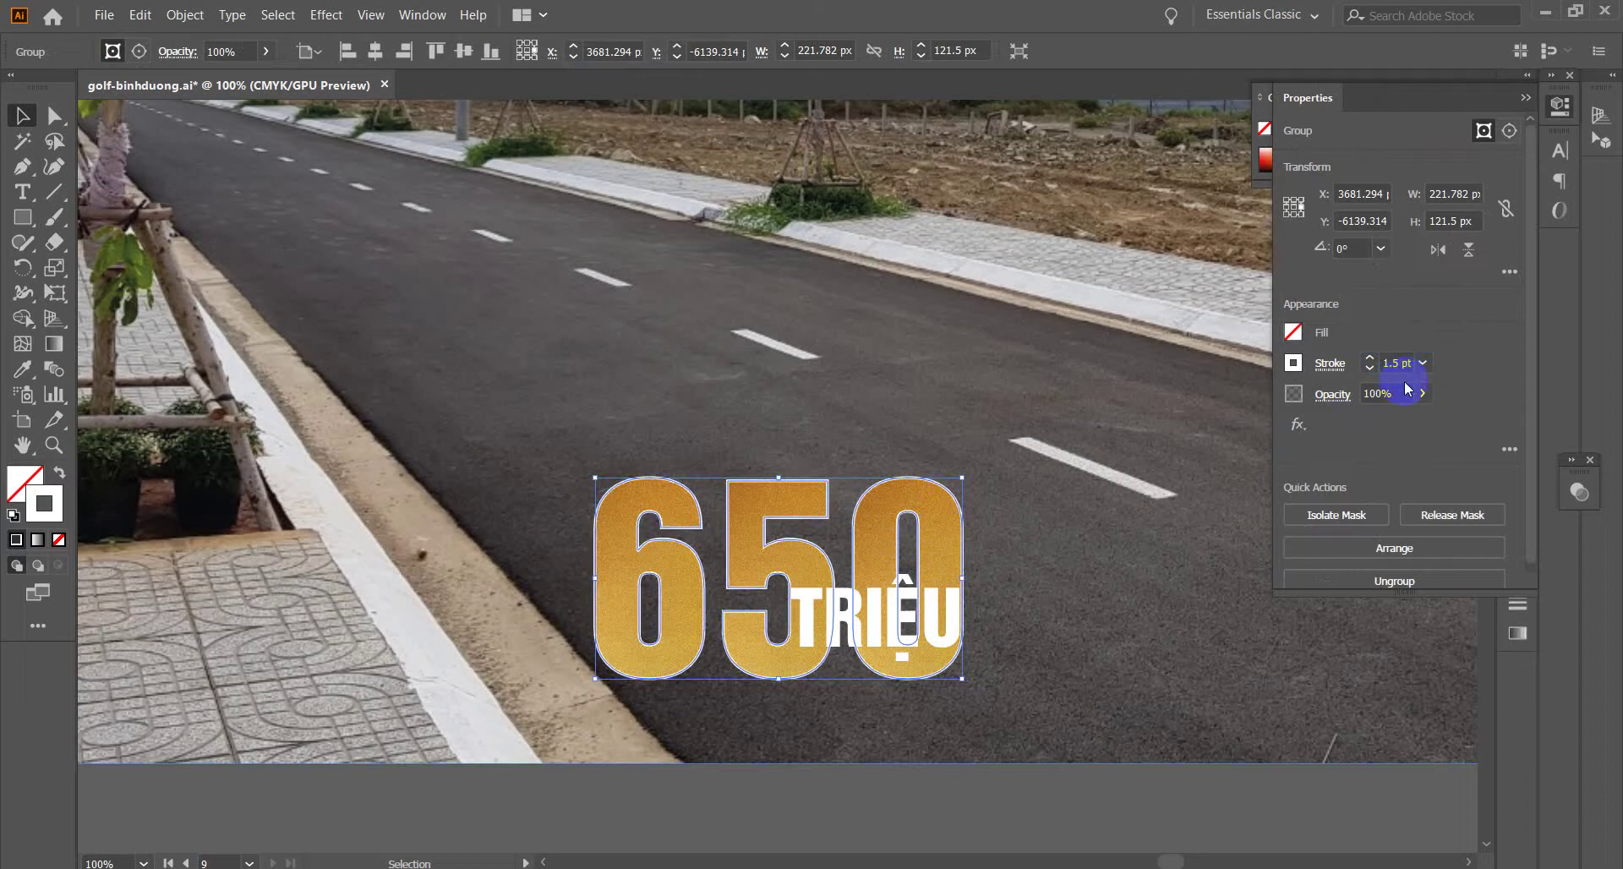
{"action": "scroll", "coordinate": [811, 608], "scroll_direction": "down", "scroll_amount": 3}
{"action": "left_click", "coordinate": [881, 754]}
{"action": "left_click", "coordinate": [849, 519]}
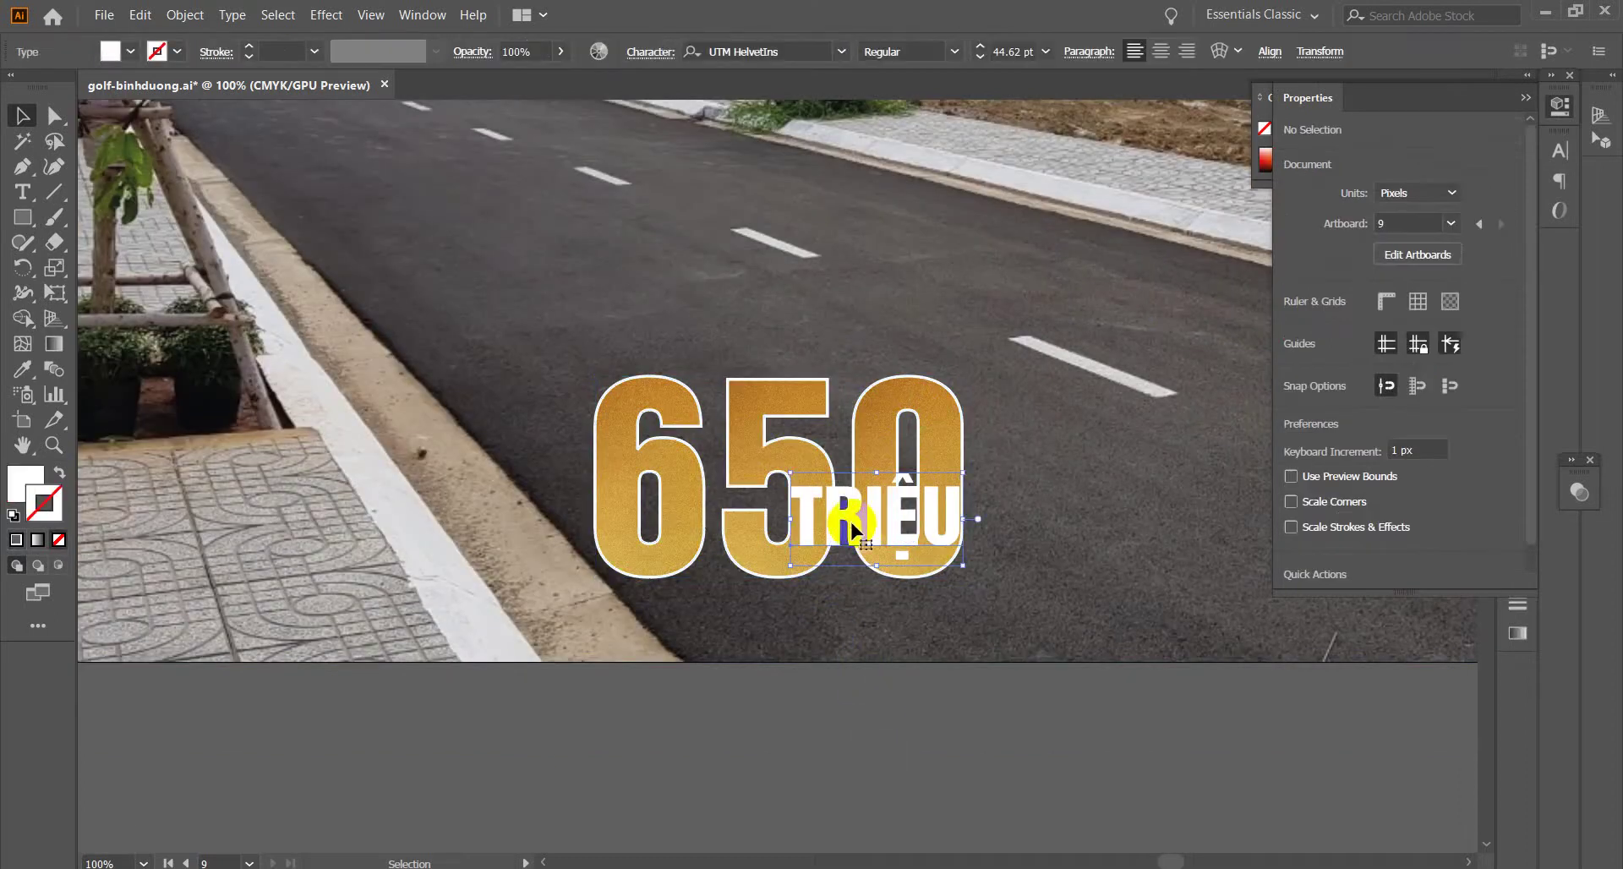
{"action": "double_click", "coordinate": [25, 483]}
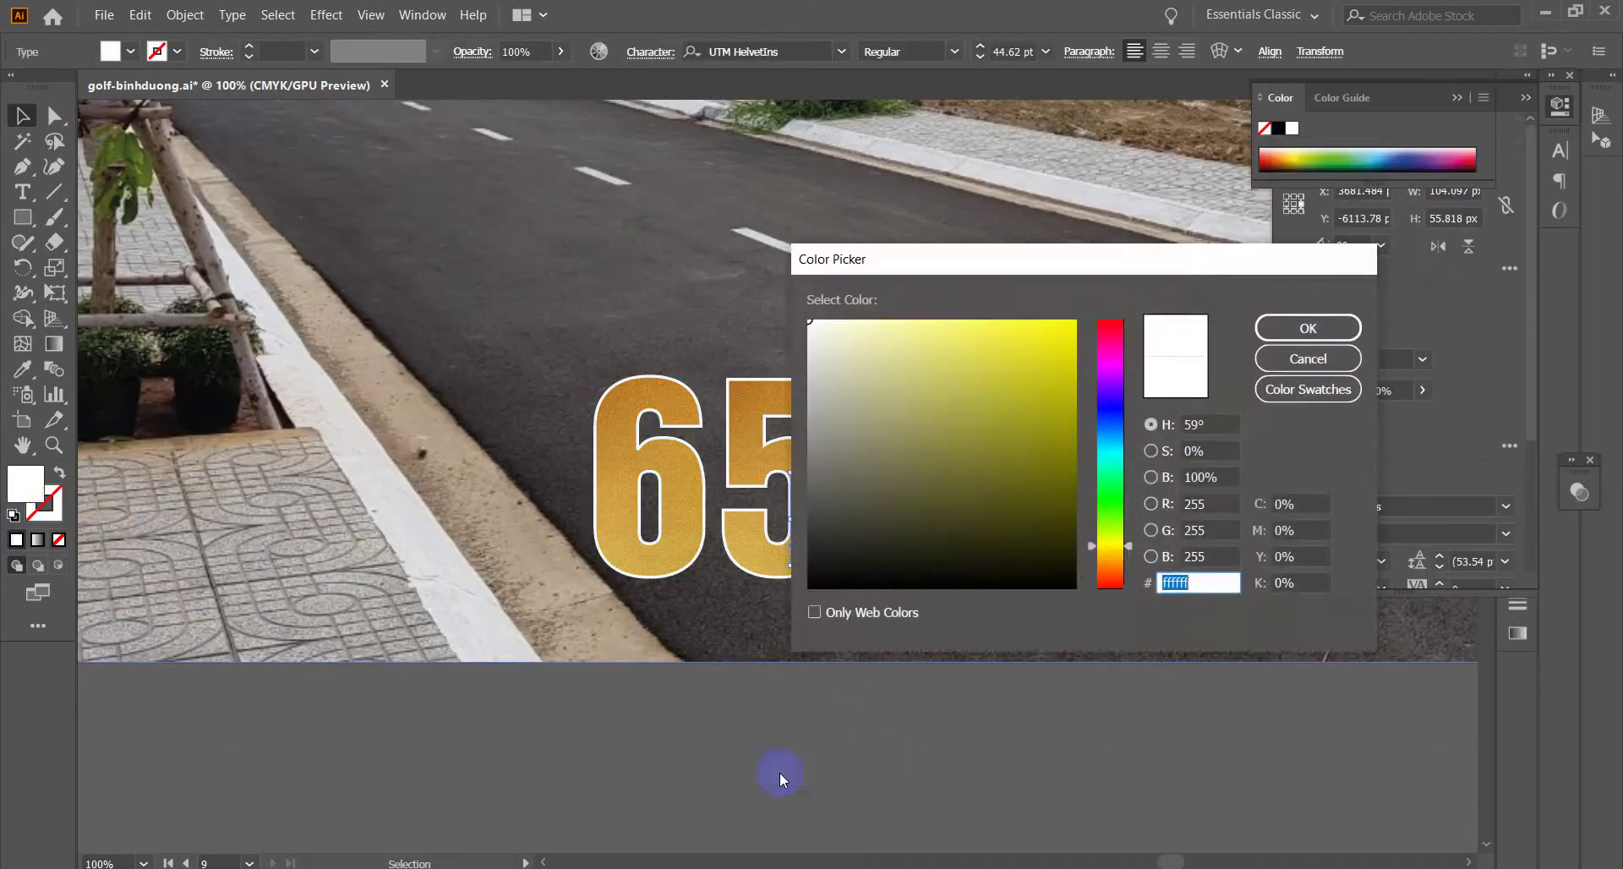
{"action": "left_click", "coordinate": [1308, 359]}
{"action": "left_click", "coordinate": [895, 800]}
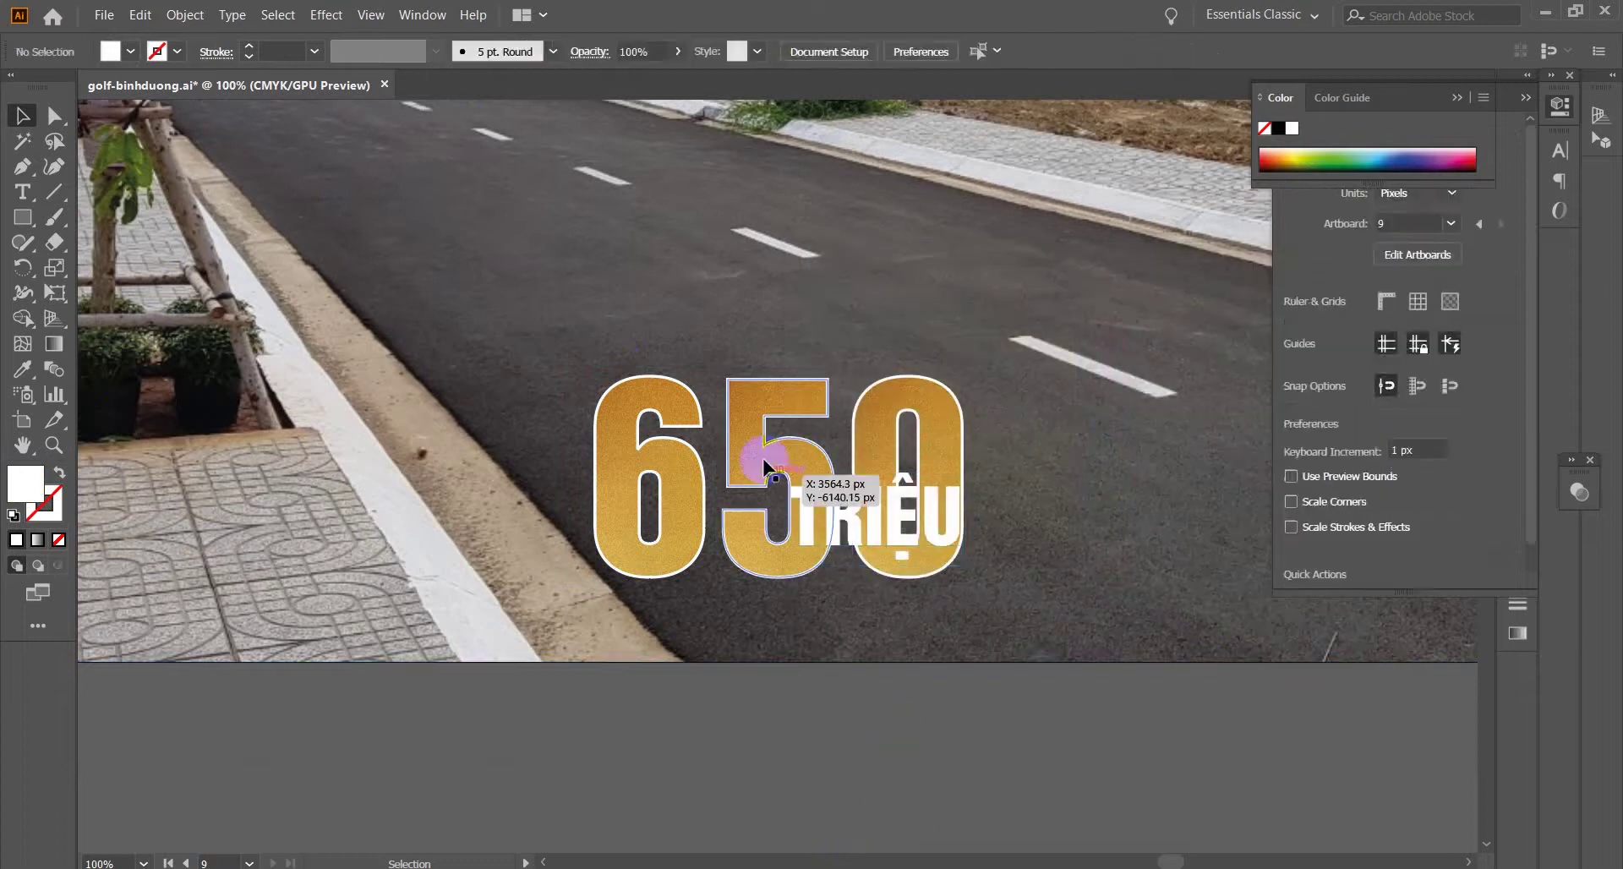
- Apply a Drop Shadow effect to the gold 650 with a 4 px X offset, 3 px Y offset and 1 px blur
{"action": "left_click", "coordinate": [765, 467]}
{"action": "left_click", "coordinate": [326, 15]}
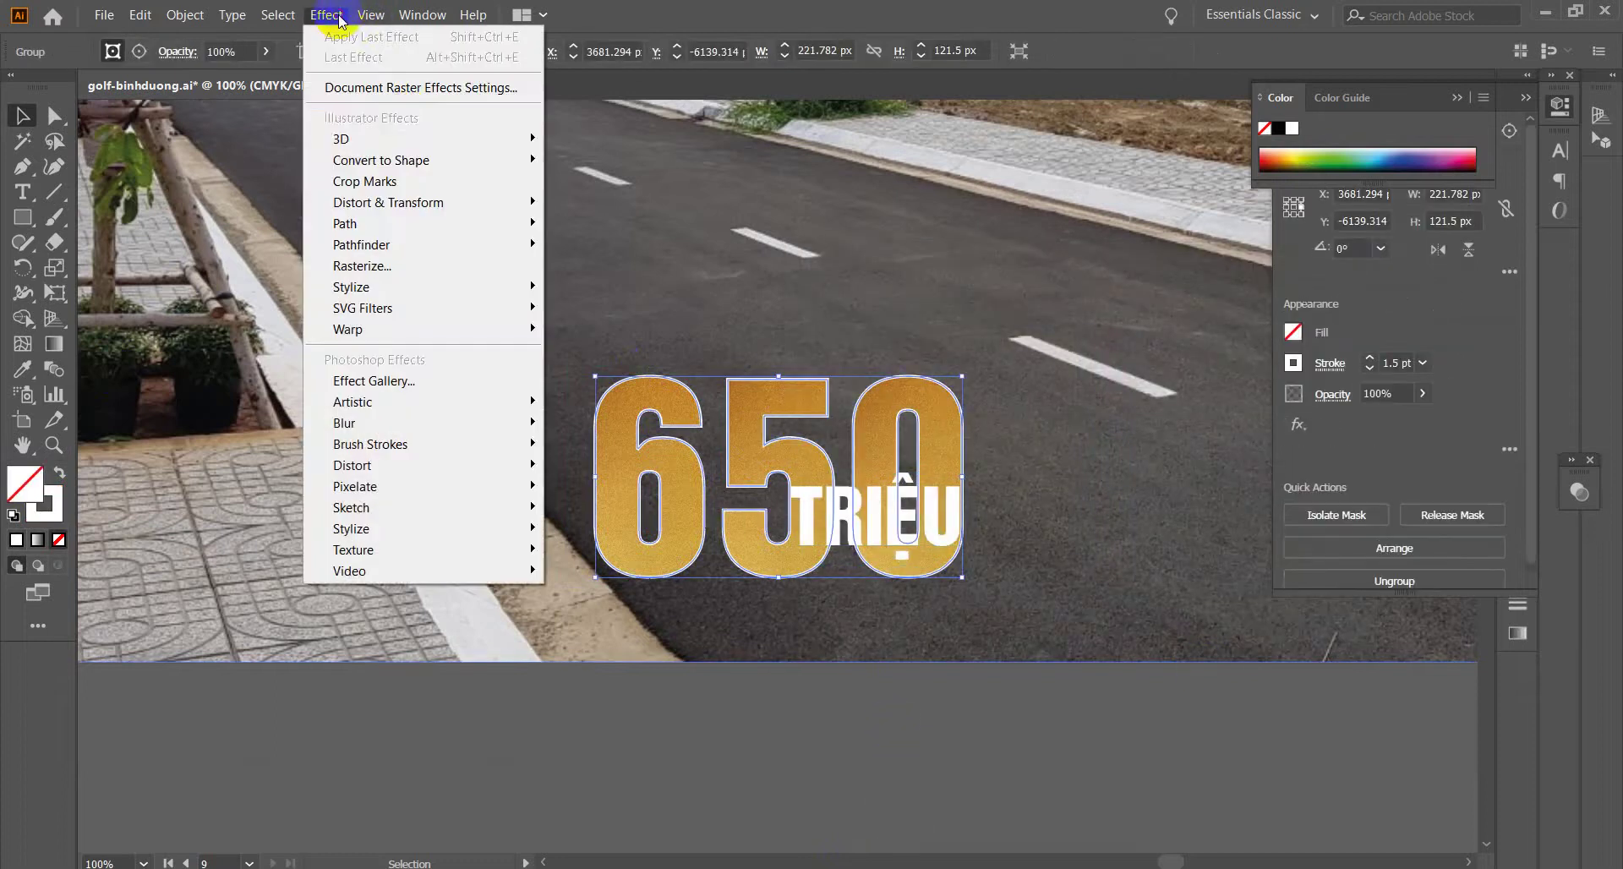
{"action": "mouse_move", "coordinate": [428, 287]}
{"action": "left_click", "coordinate": [600, 287]}
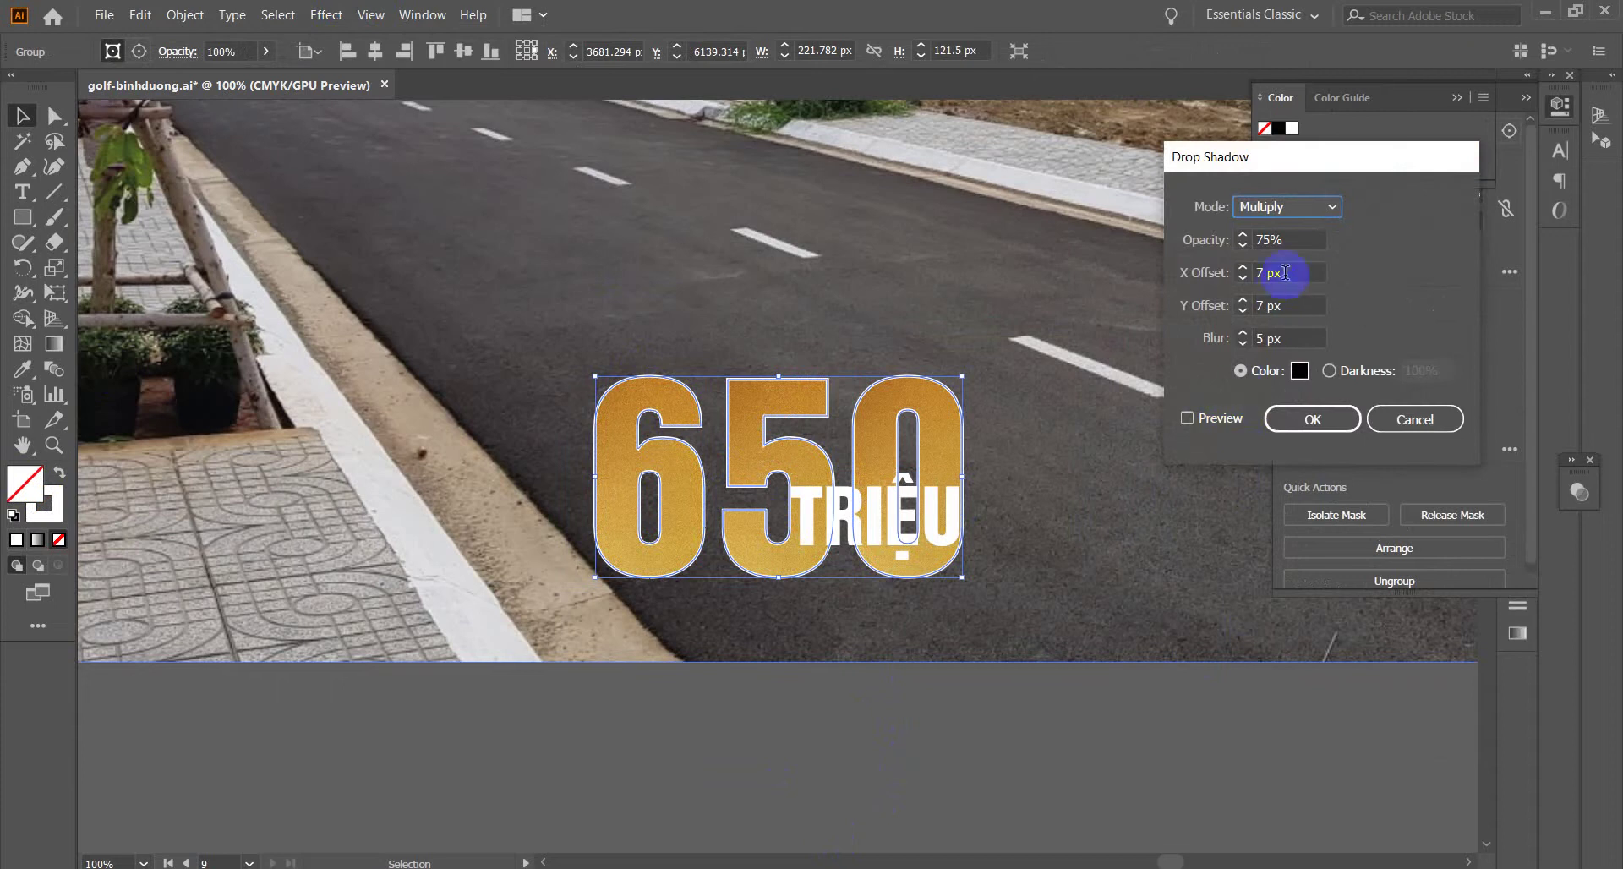
{"action": "left_click", "coordinate": [1285, 272]}
{"action": "left_click", "coordinate": [1218, 418]}
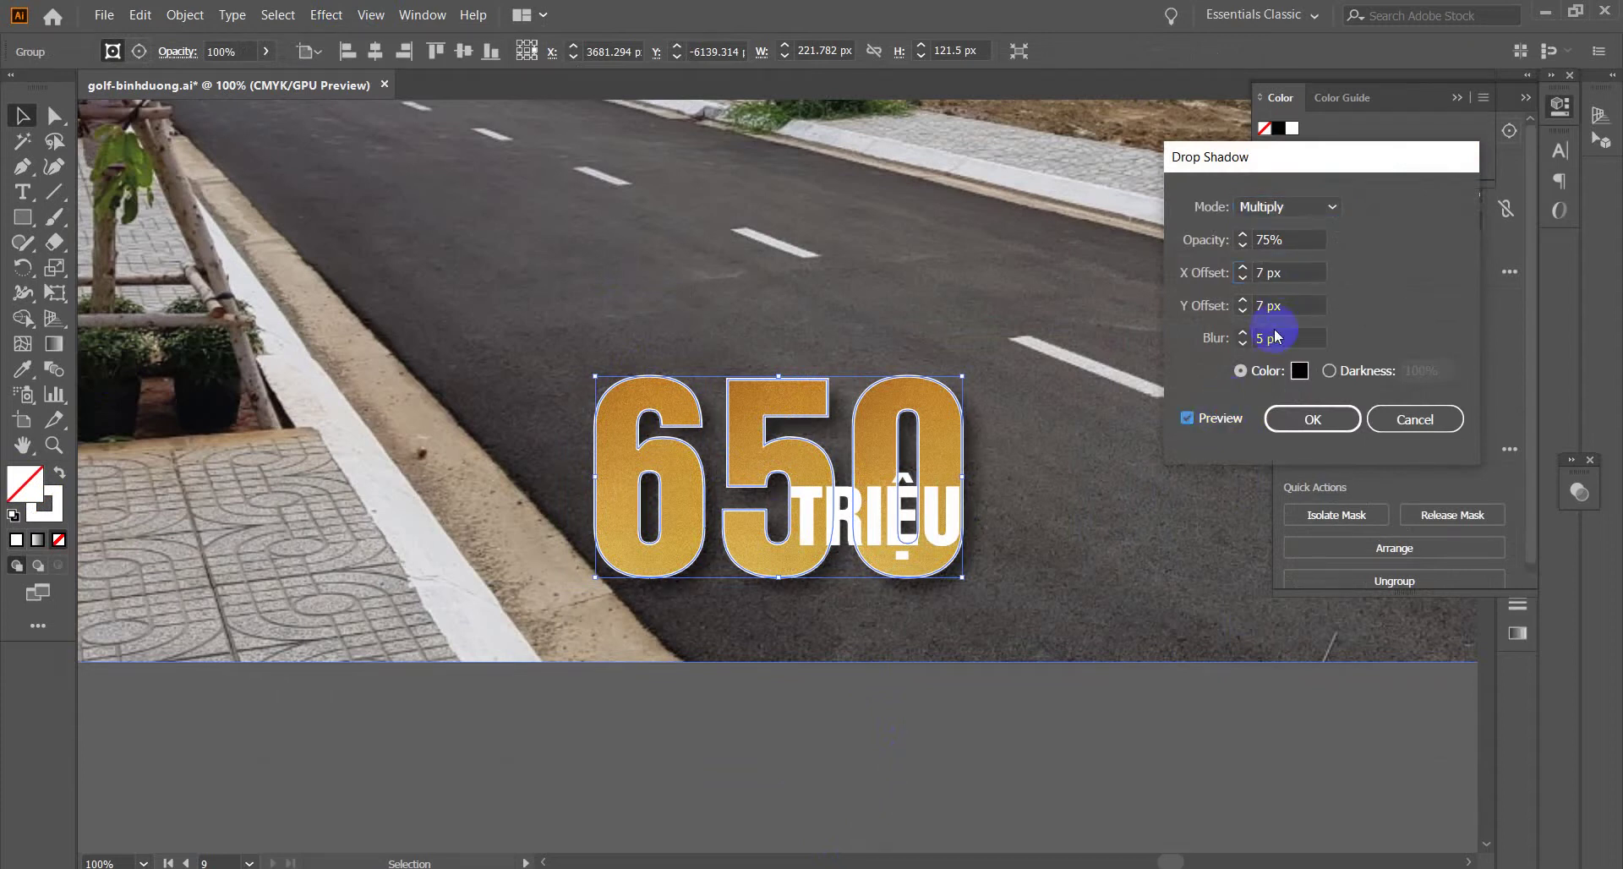
{"action": "double_click", "coordinate": [1293, 272]}
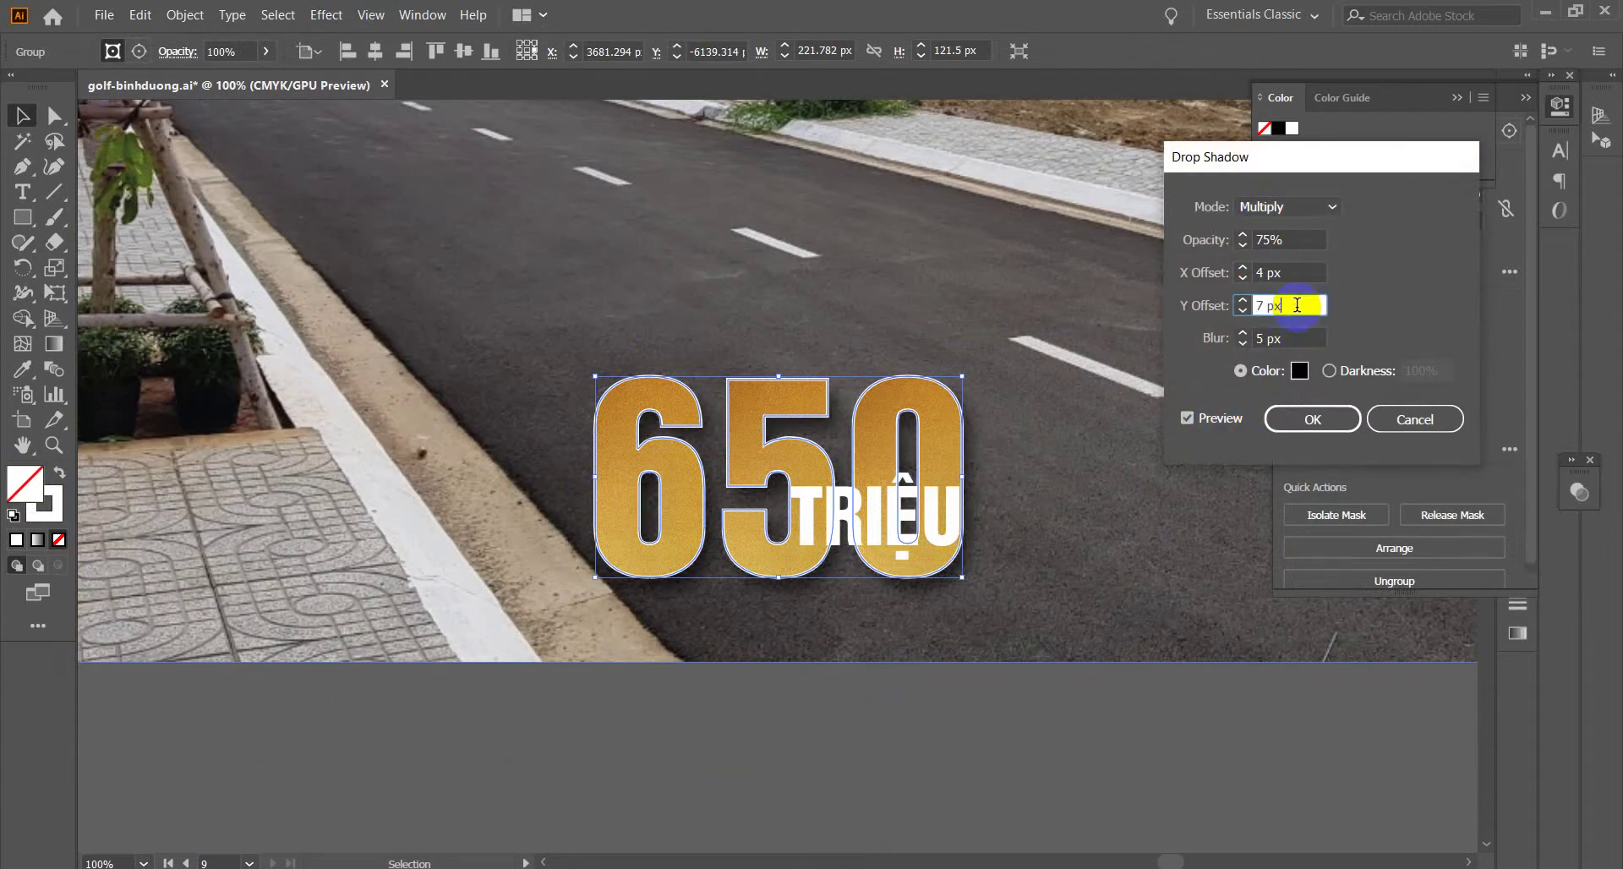
{"action": "left_click", "coordinate": [1296, 338]}
{"action": "key", "text": "Down"}
{"action": "key", "text": "Down"}
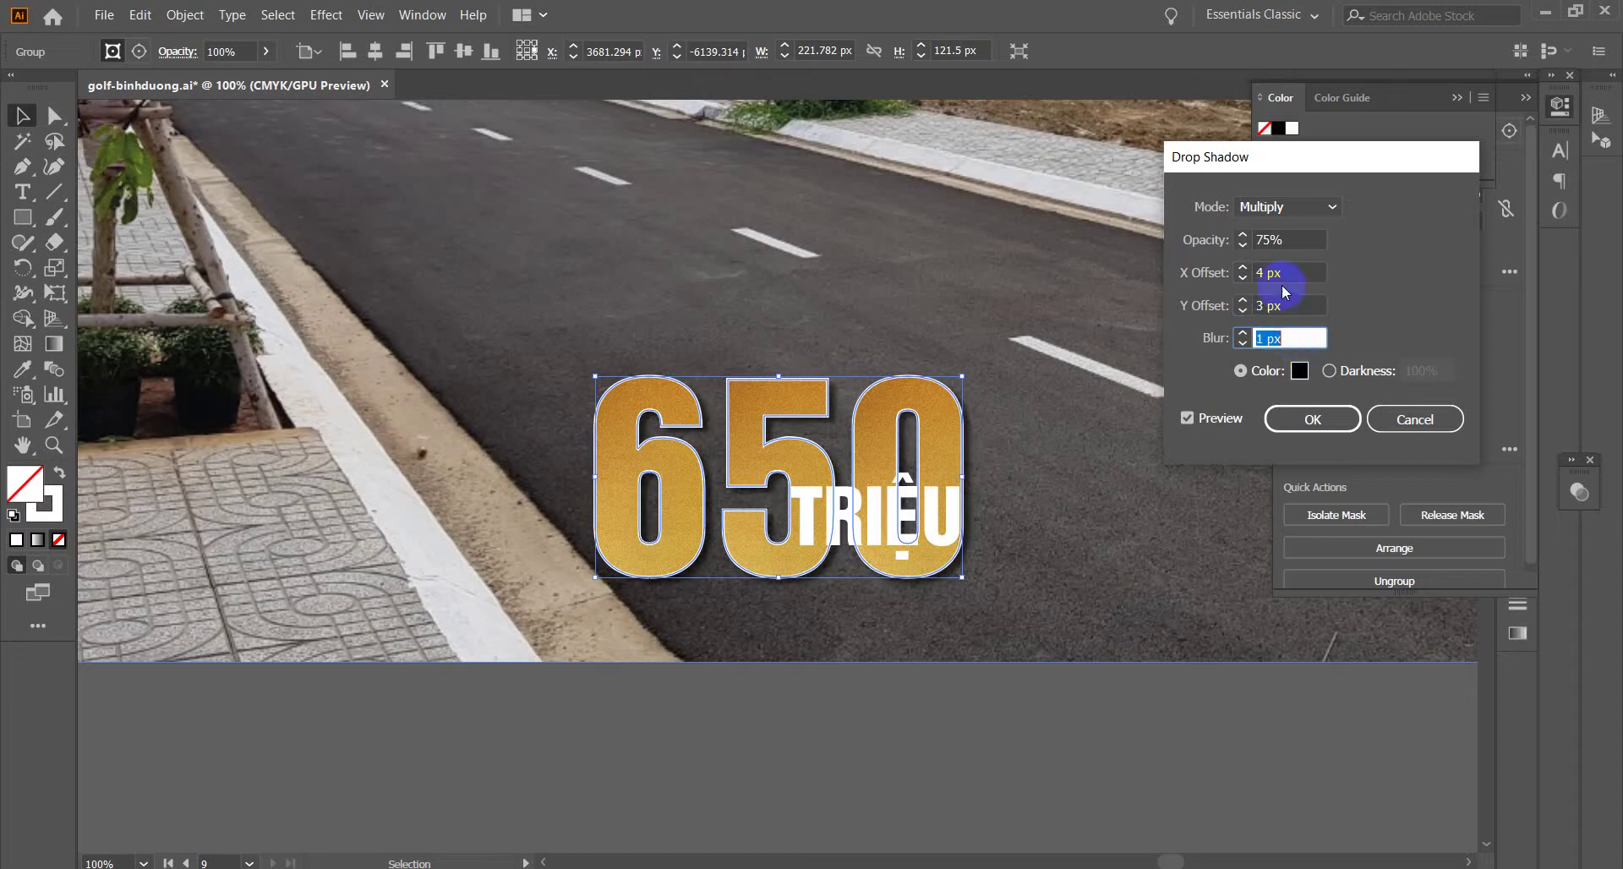
{"action": "left_click", "coordinate": [1314, 418]}
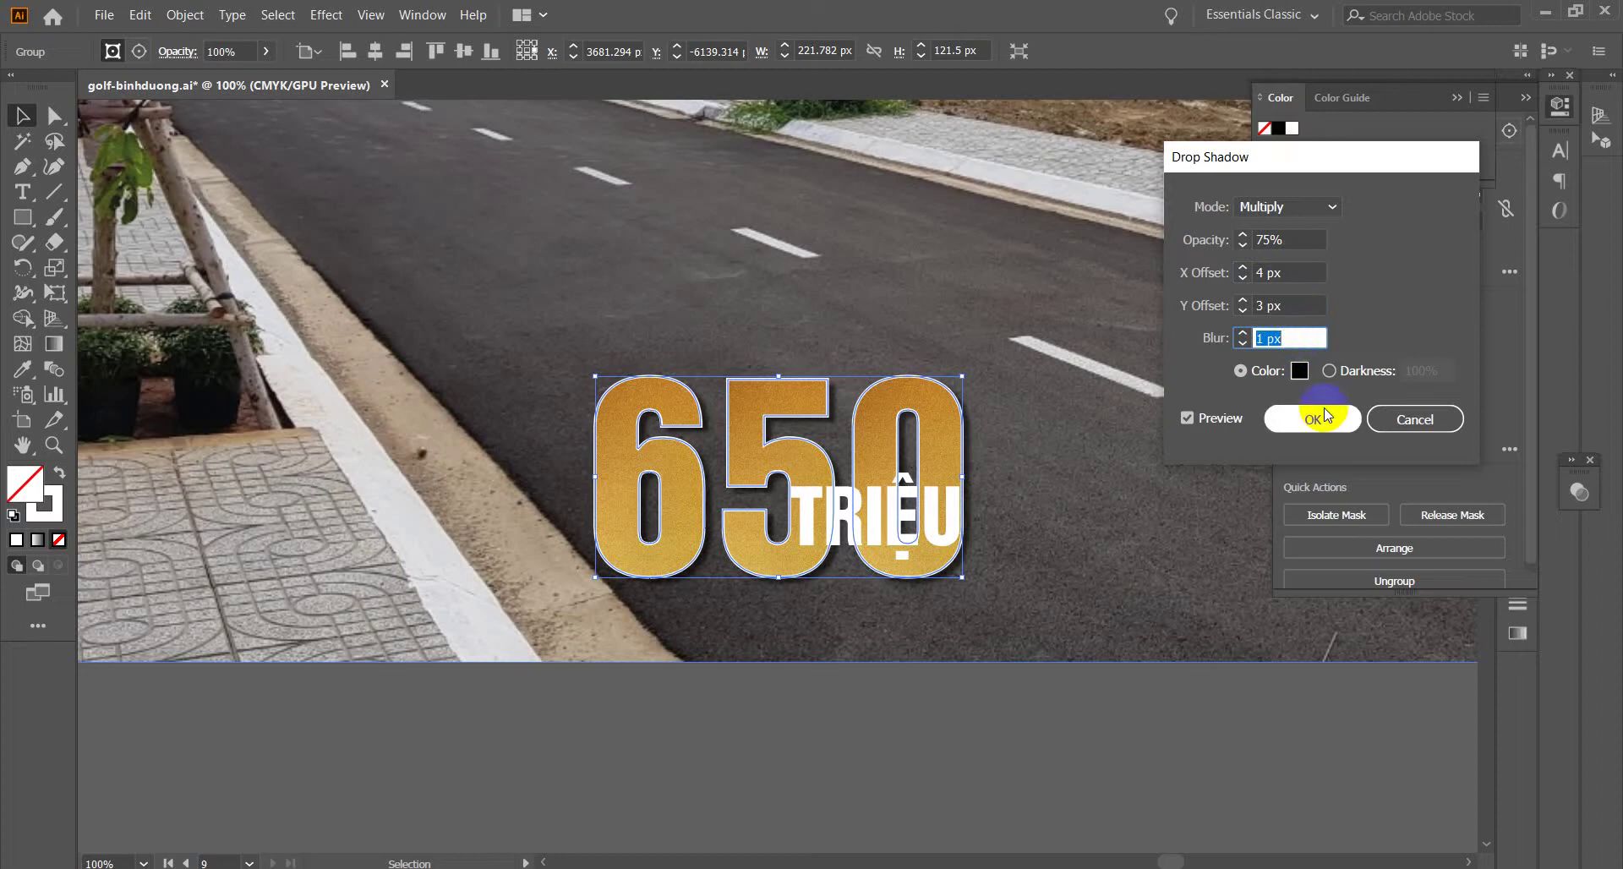
{"action": "left_click", "coordinate": [877, 752]}
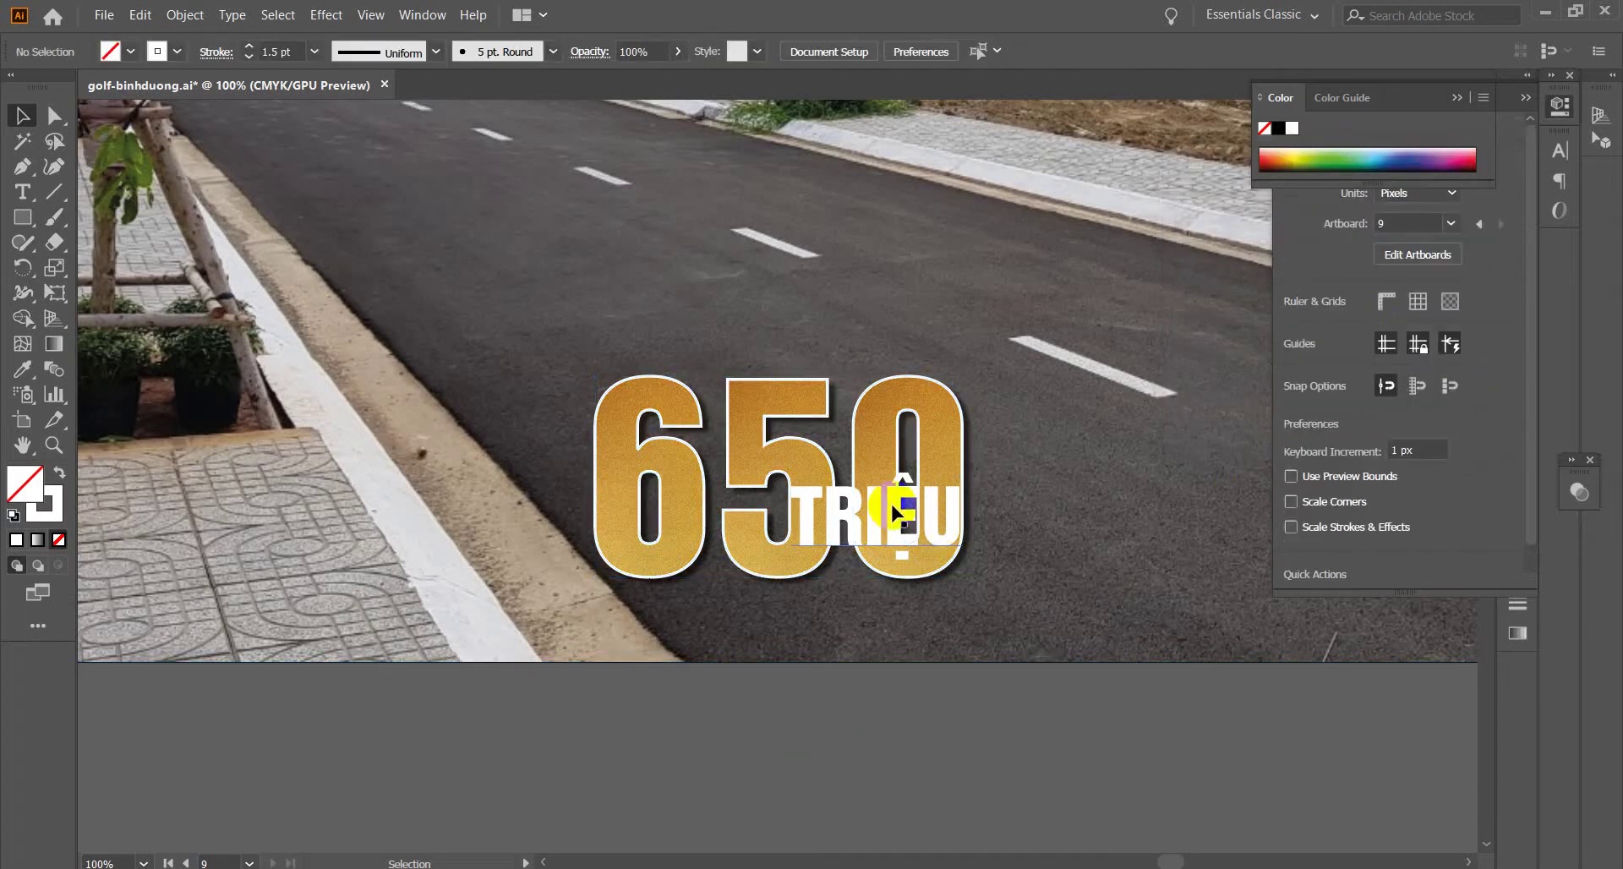
- Apply a Drop Shadow effect to the TRIỆU text with a 1 px X offset, 2 px Y offset and 0 px blur
{"action": "left_click", "coordinate": [930, 516]}
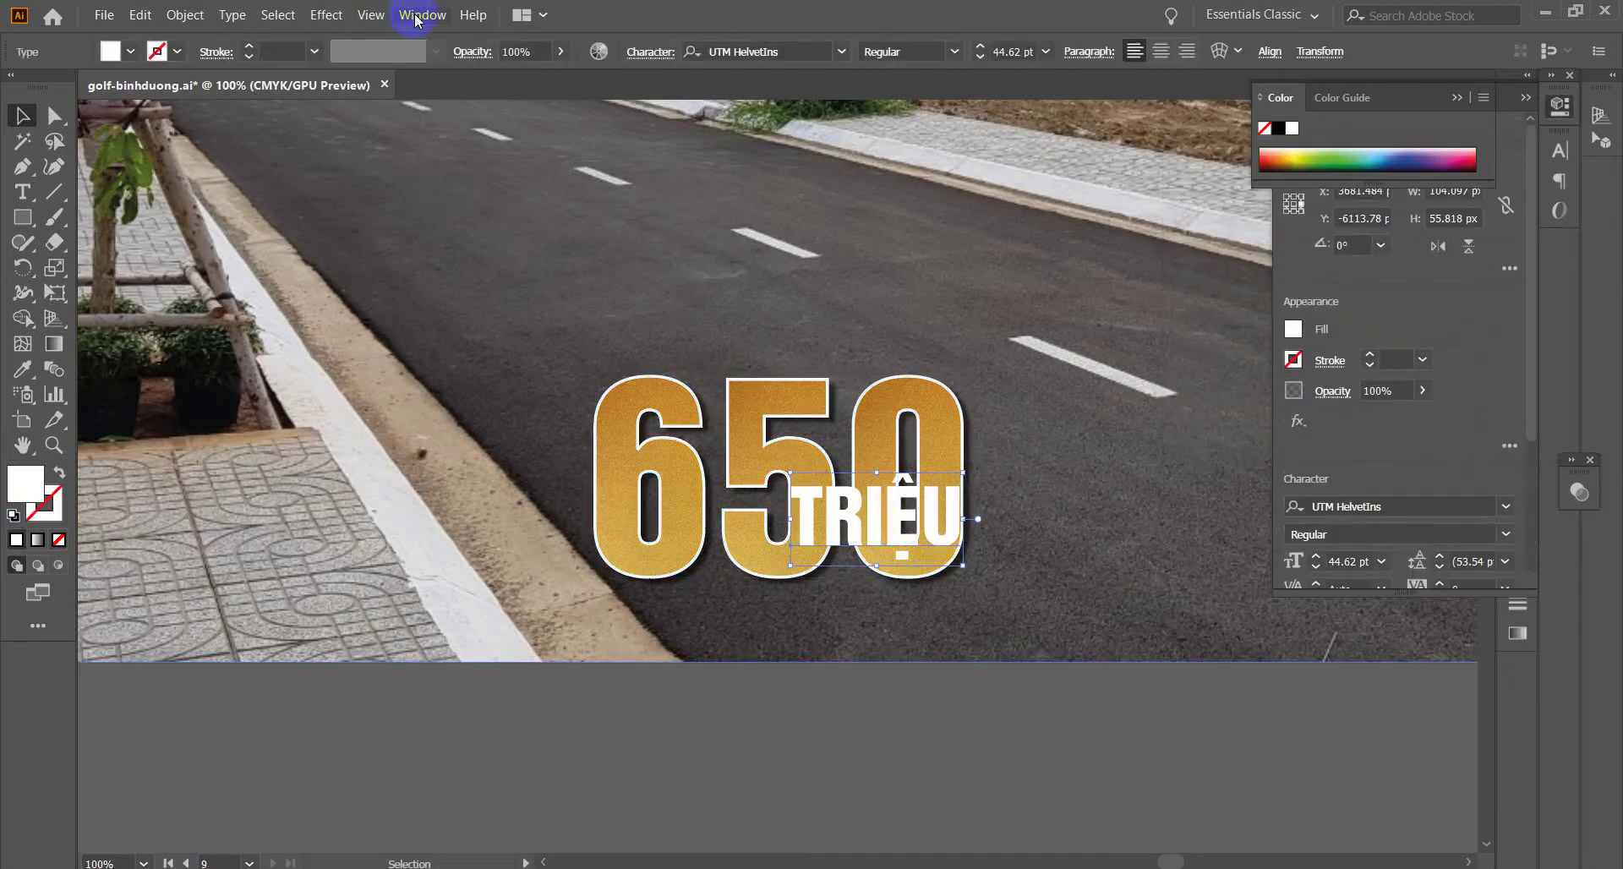
{"action": "left_click", "coordinate": [318, 18]}
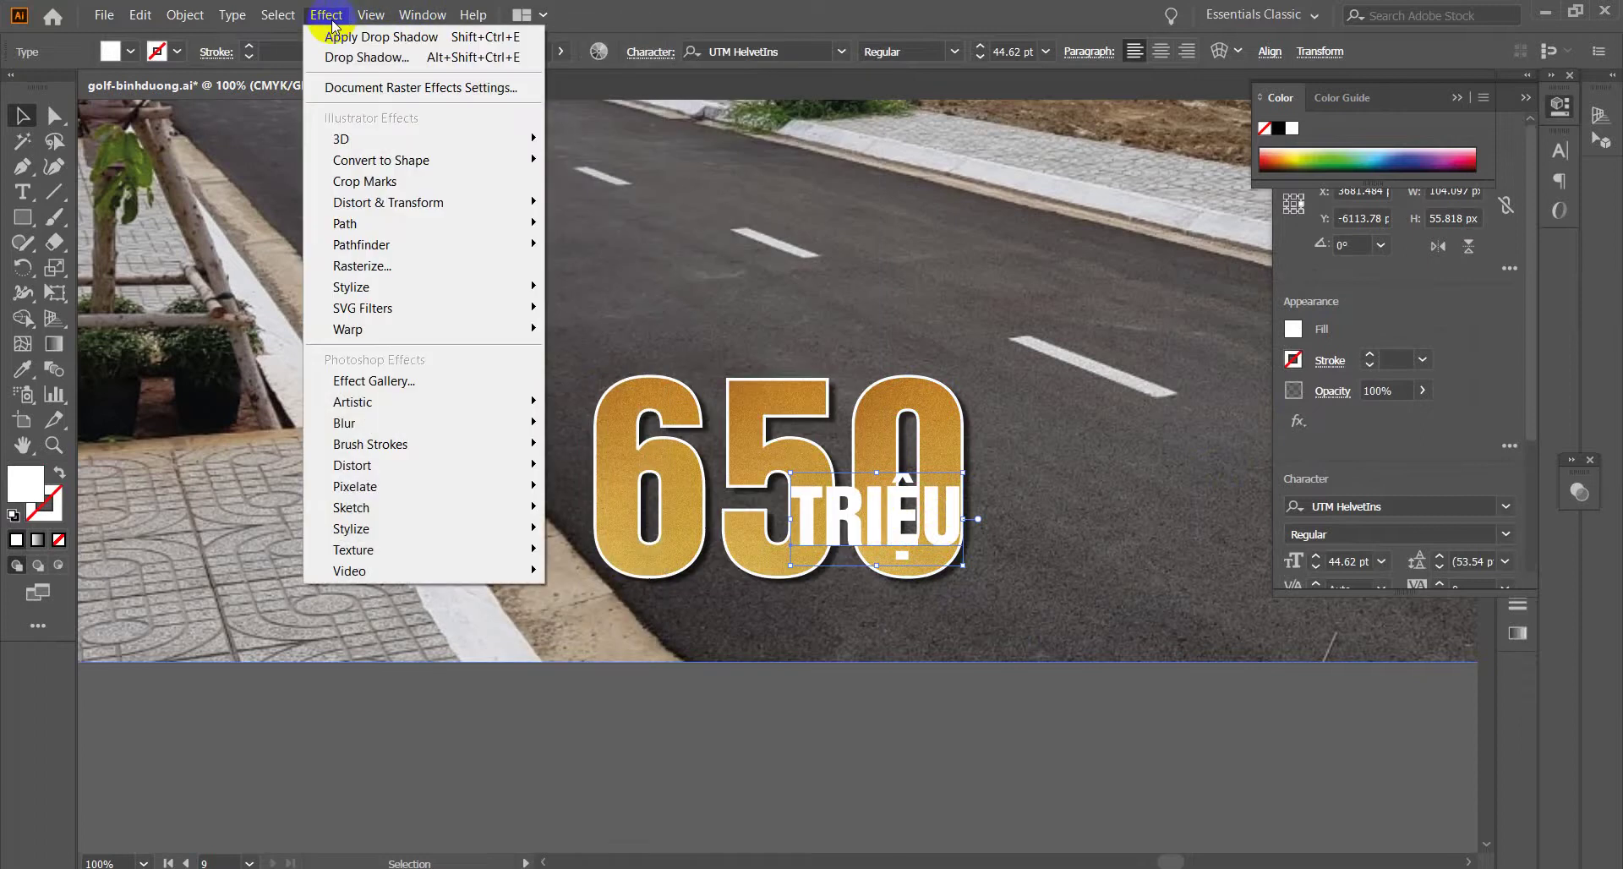
{"action": "mouse_move", "coordinate": [441, 288]}
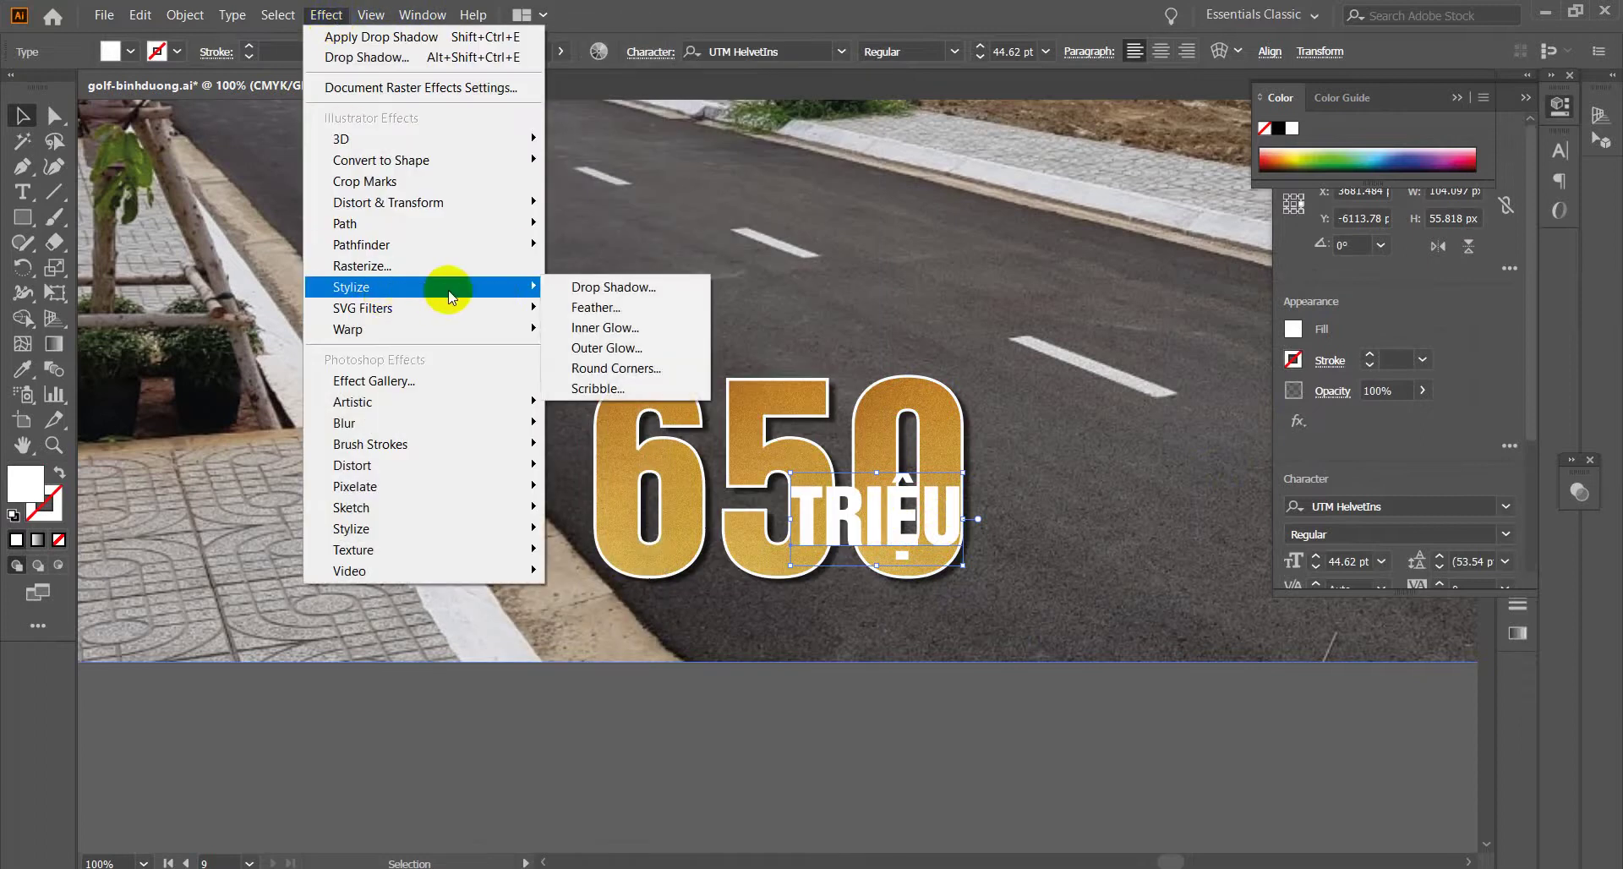
{"action": "left_click", "coordinate": [627, 288]}
{"action": "left_click", "coordinate": [1263, 307]}
{"action": "left_click", "coordinate": [1187, 417]}
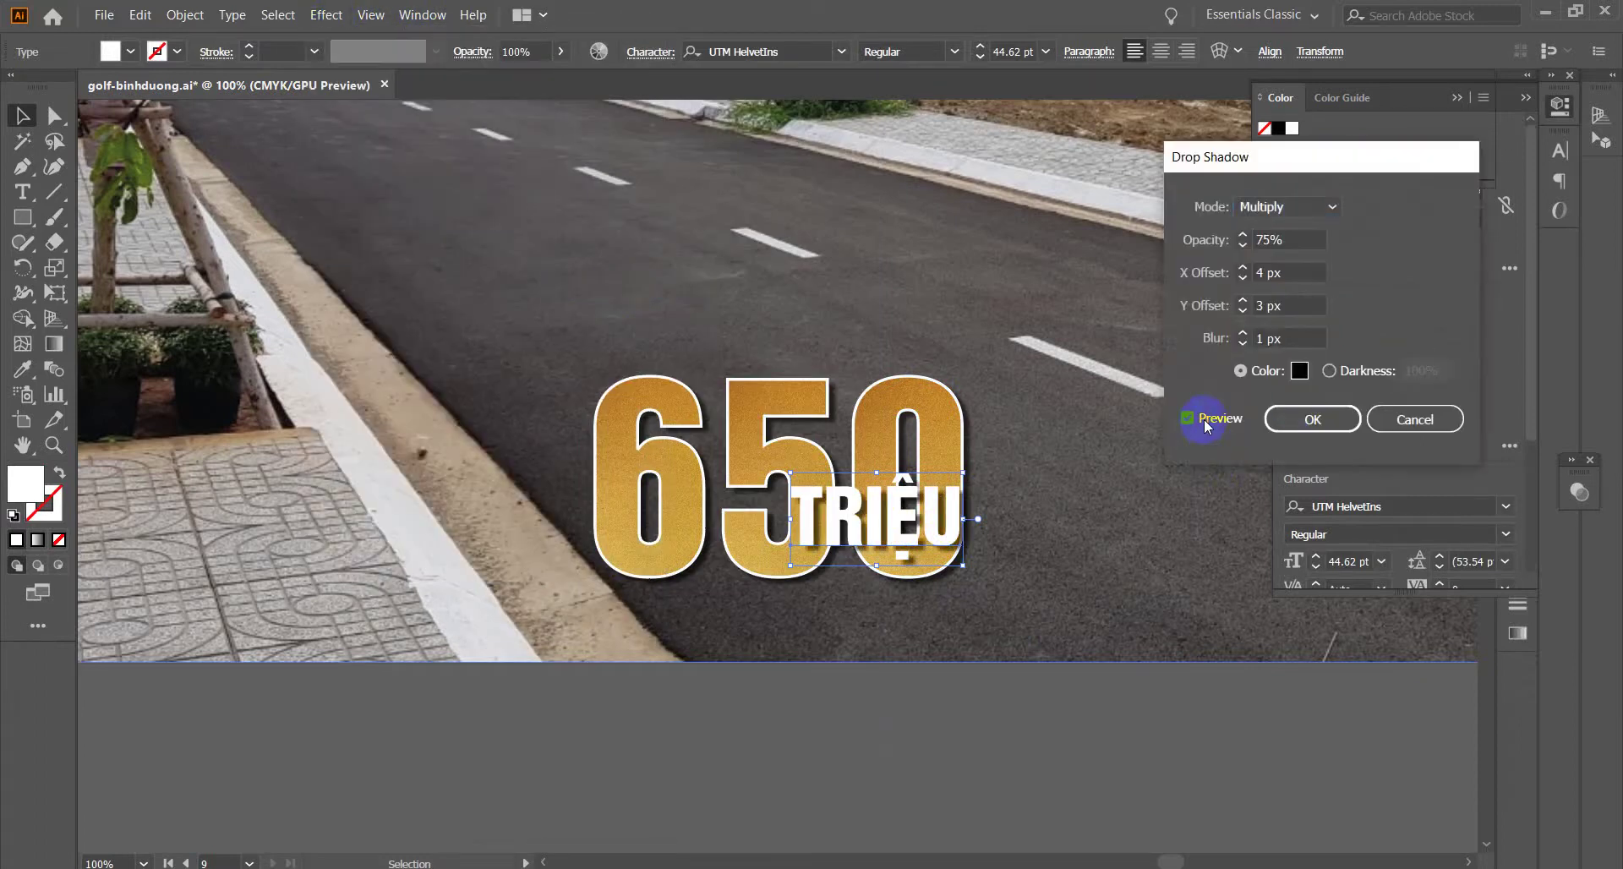
{"action": "left_click", "coordinate": [1292, 272]}
{"action": "key", "text": "Down"}
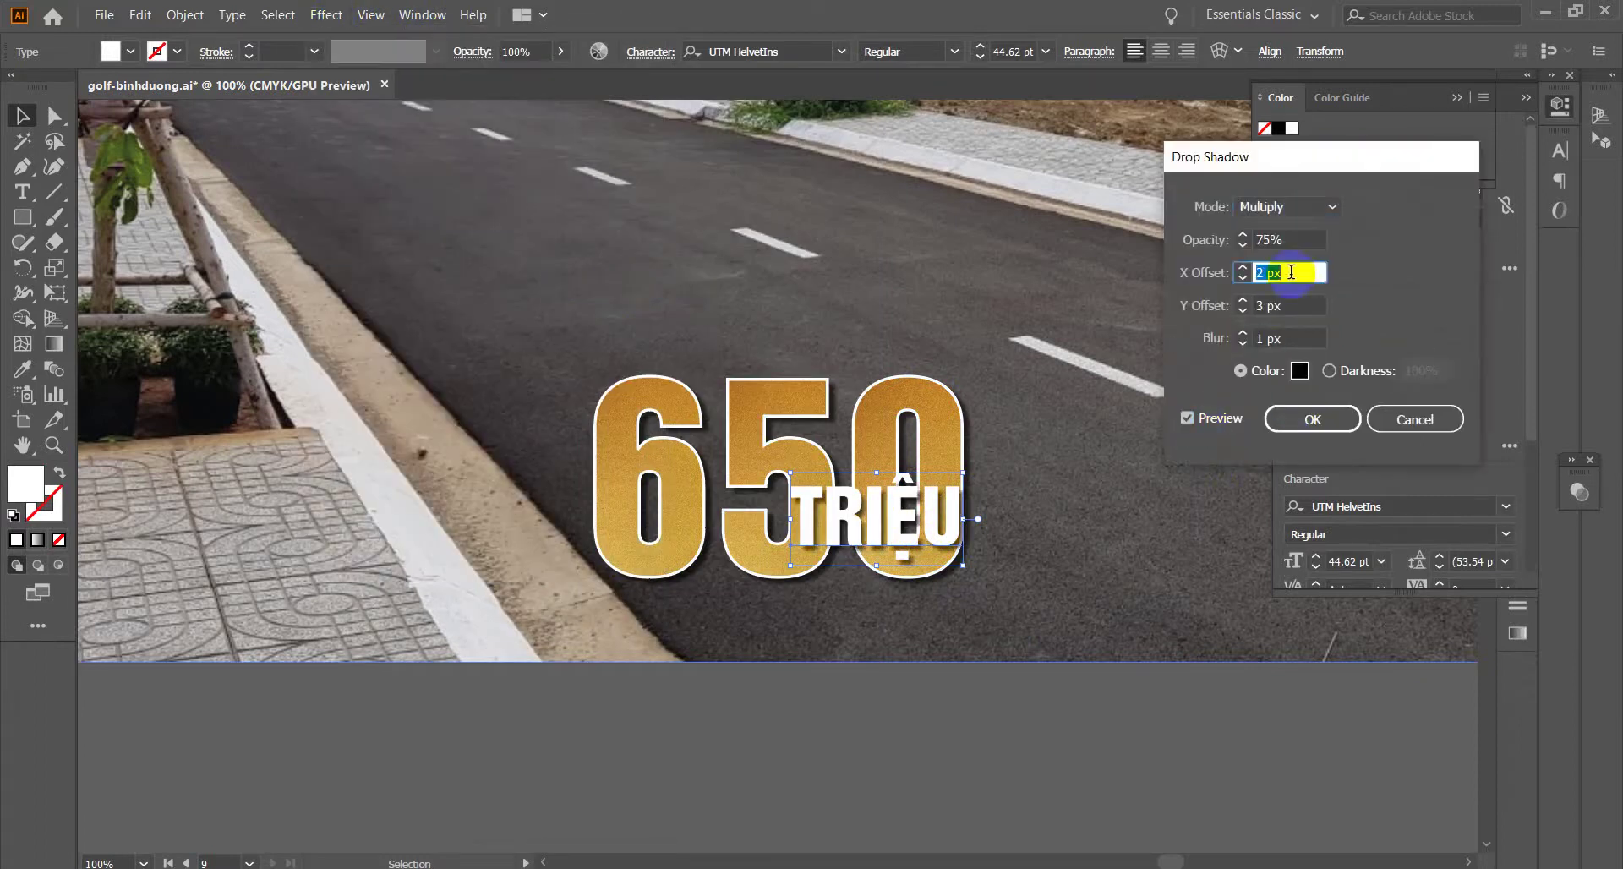
{"action": "left_click", "coordinate": [1297, 305]}
{"action": "key", "text": "Down"}
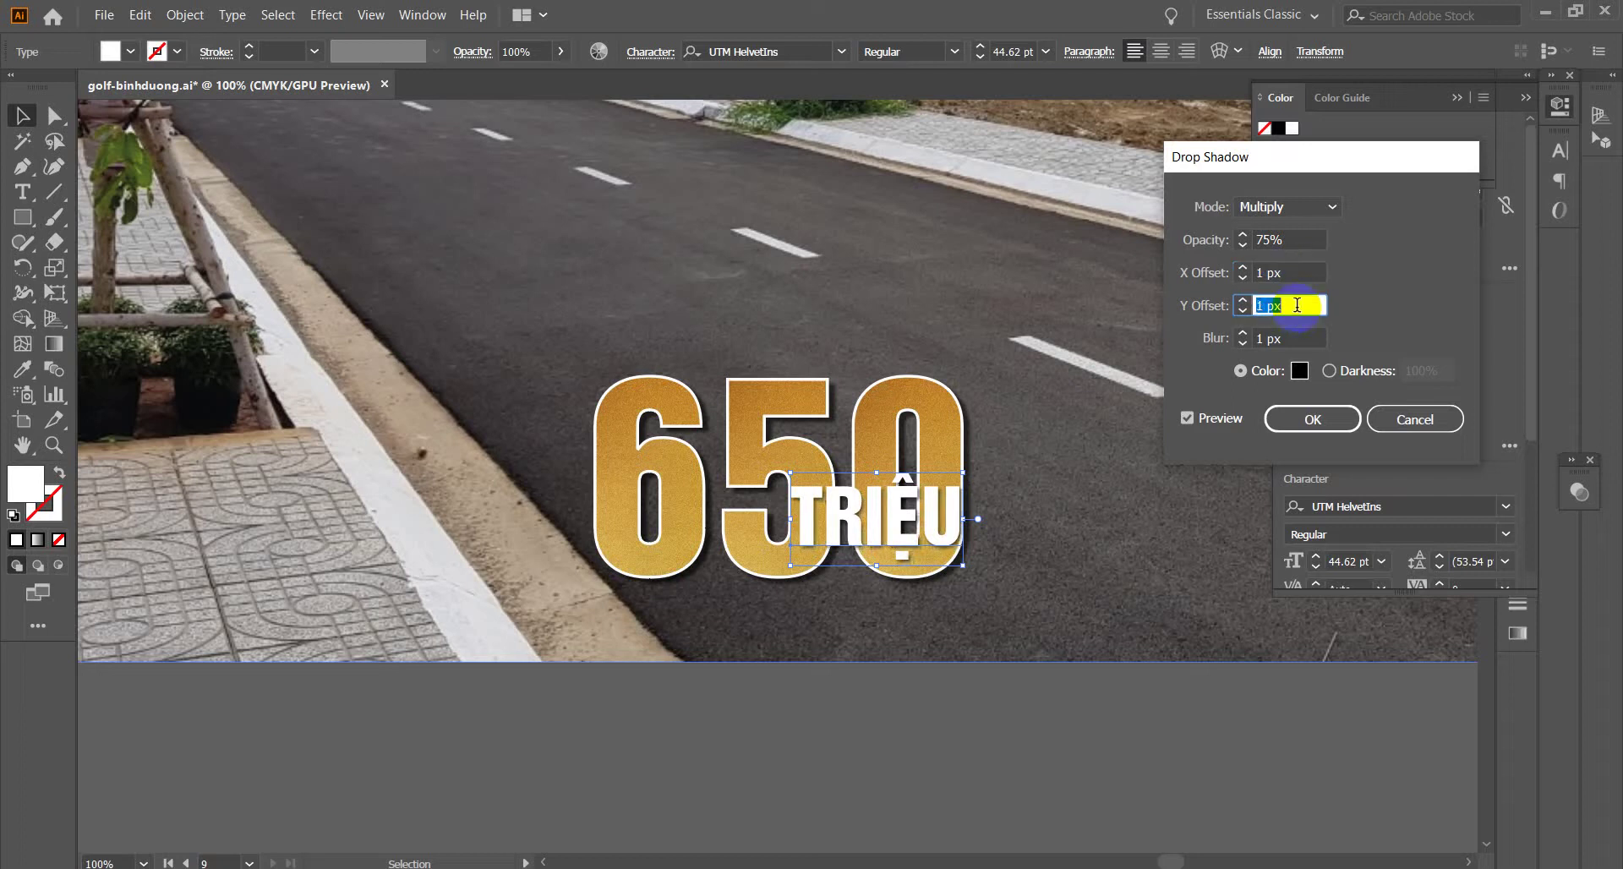
{"action": "left_click", "coordinate": [1289, 339]}
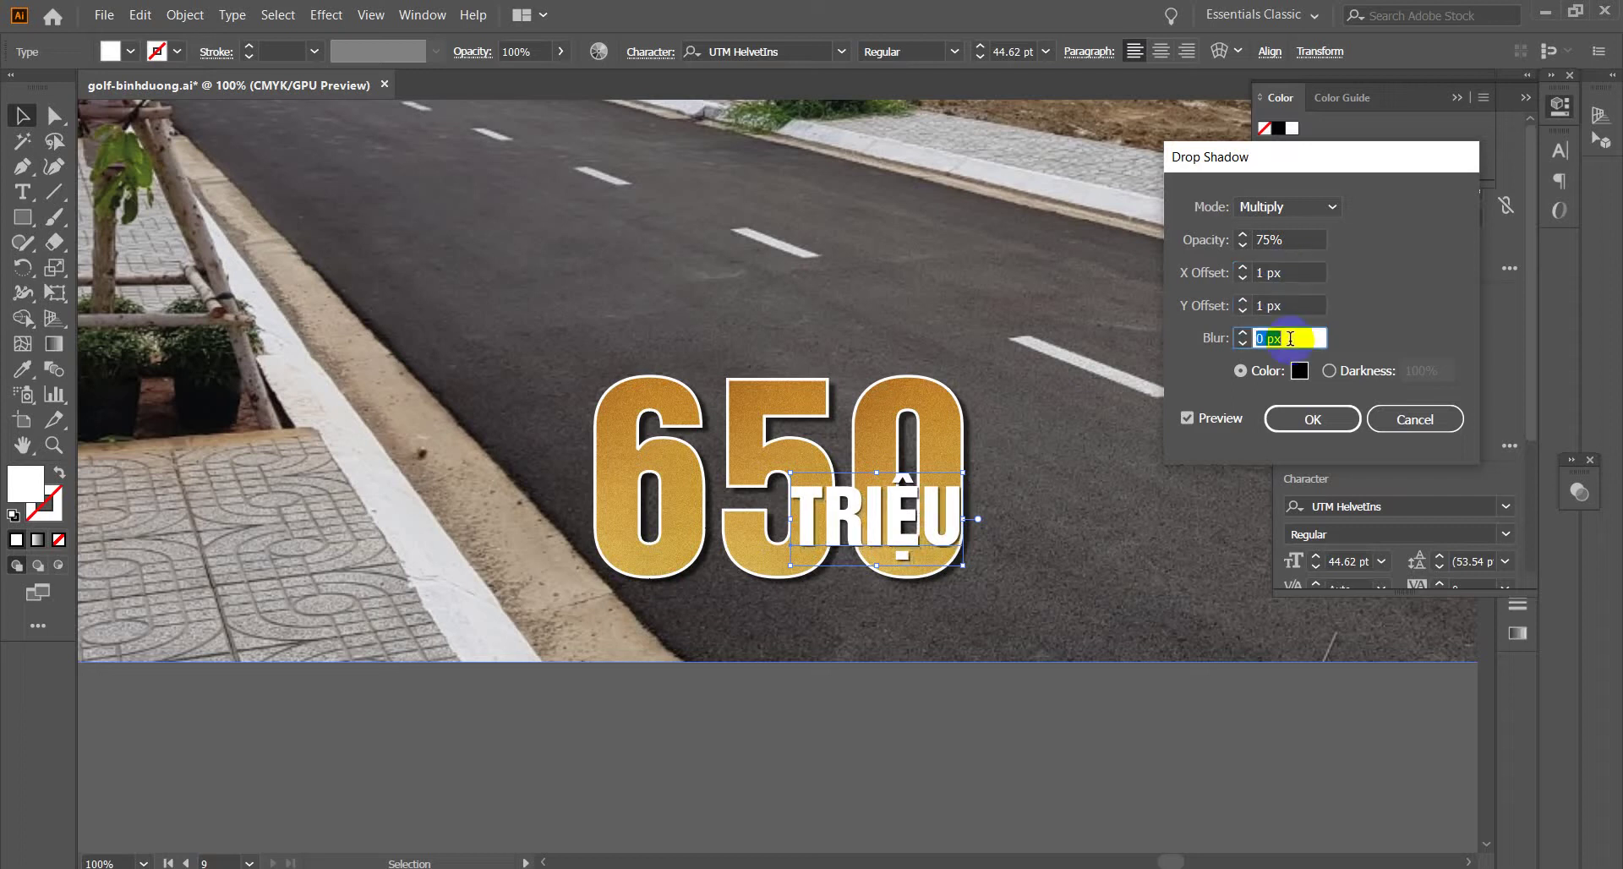
{"action": "left_click", "coordinate": [1298, 273]}
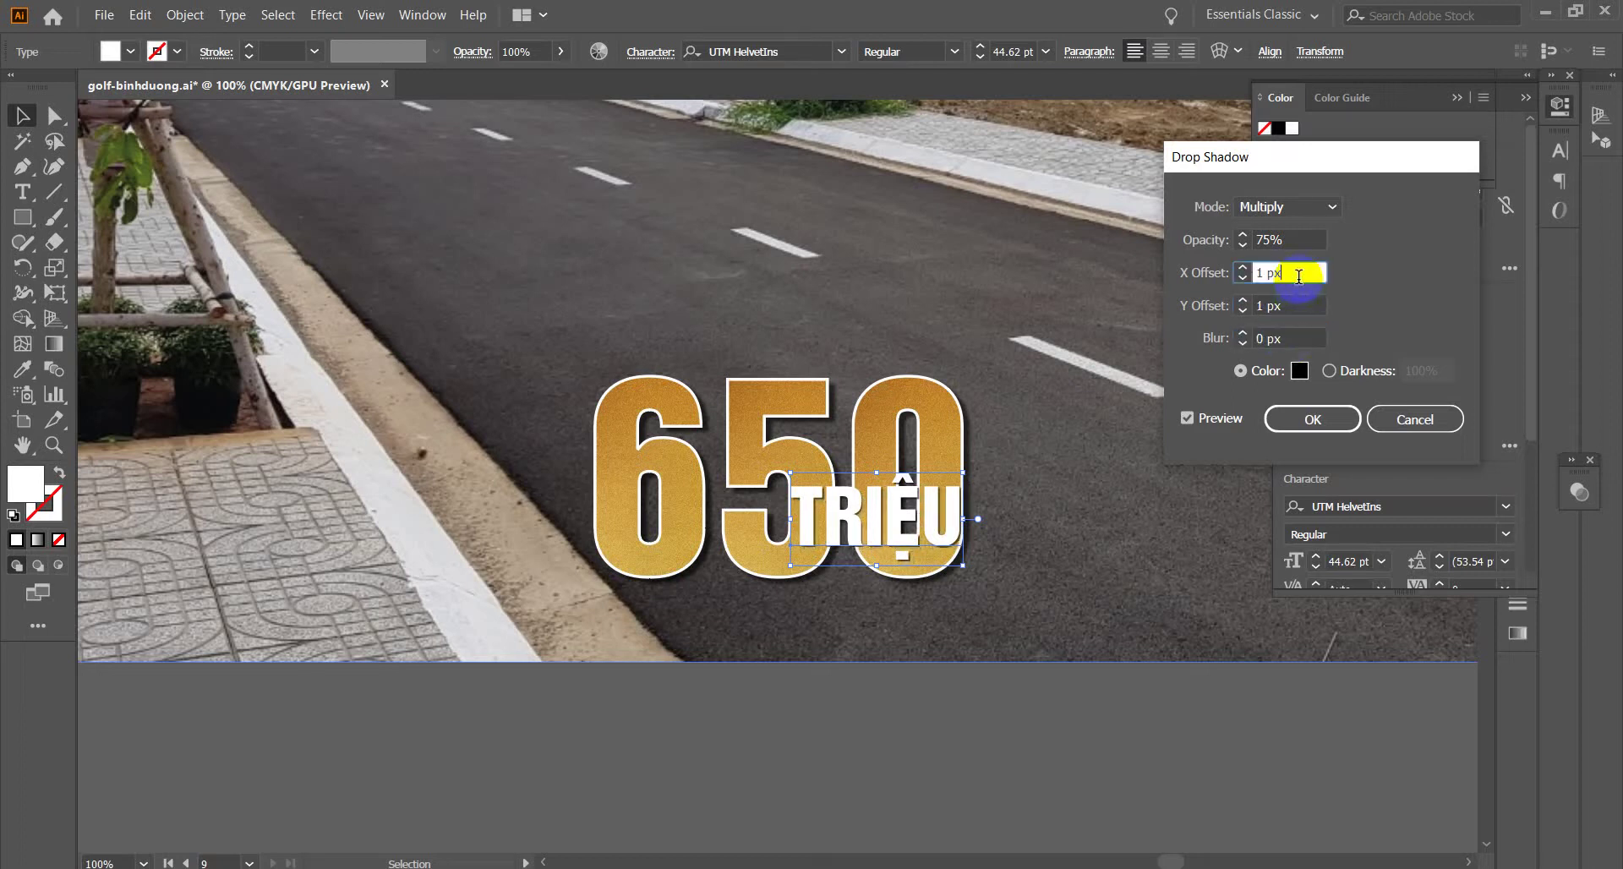
{"action": "left_click", "coordinate": [1300, 305]}
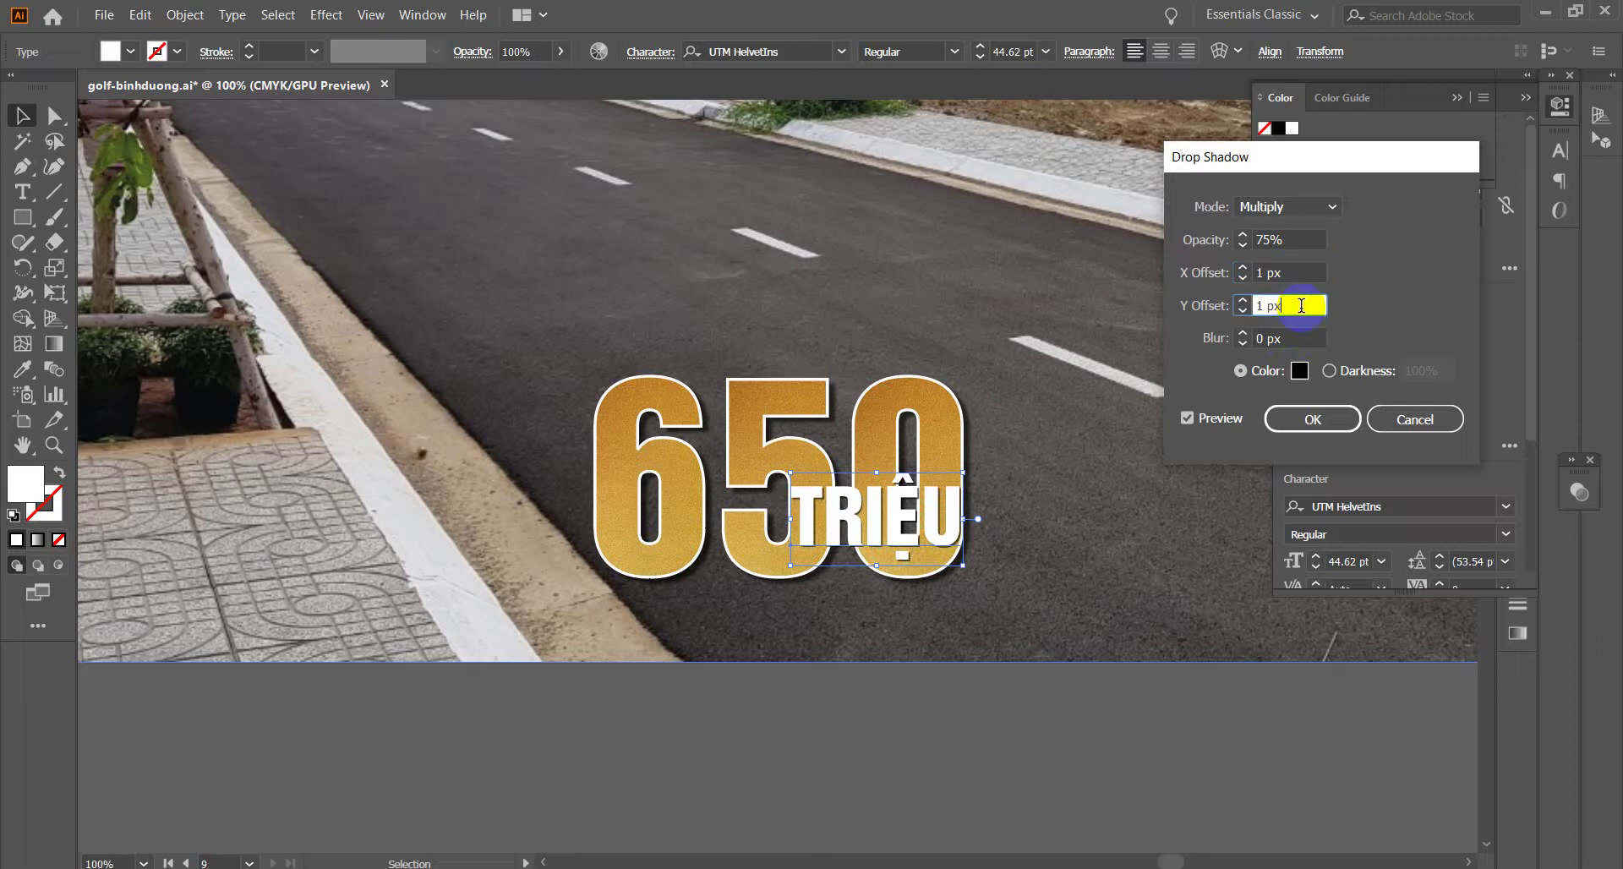
{"action": "left_click", "coordinate": [1324, 417]}
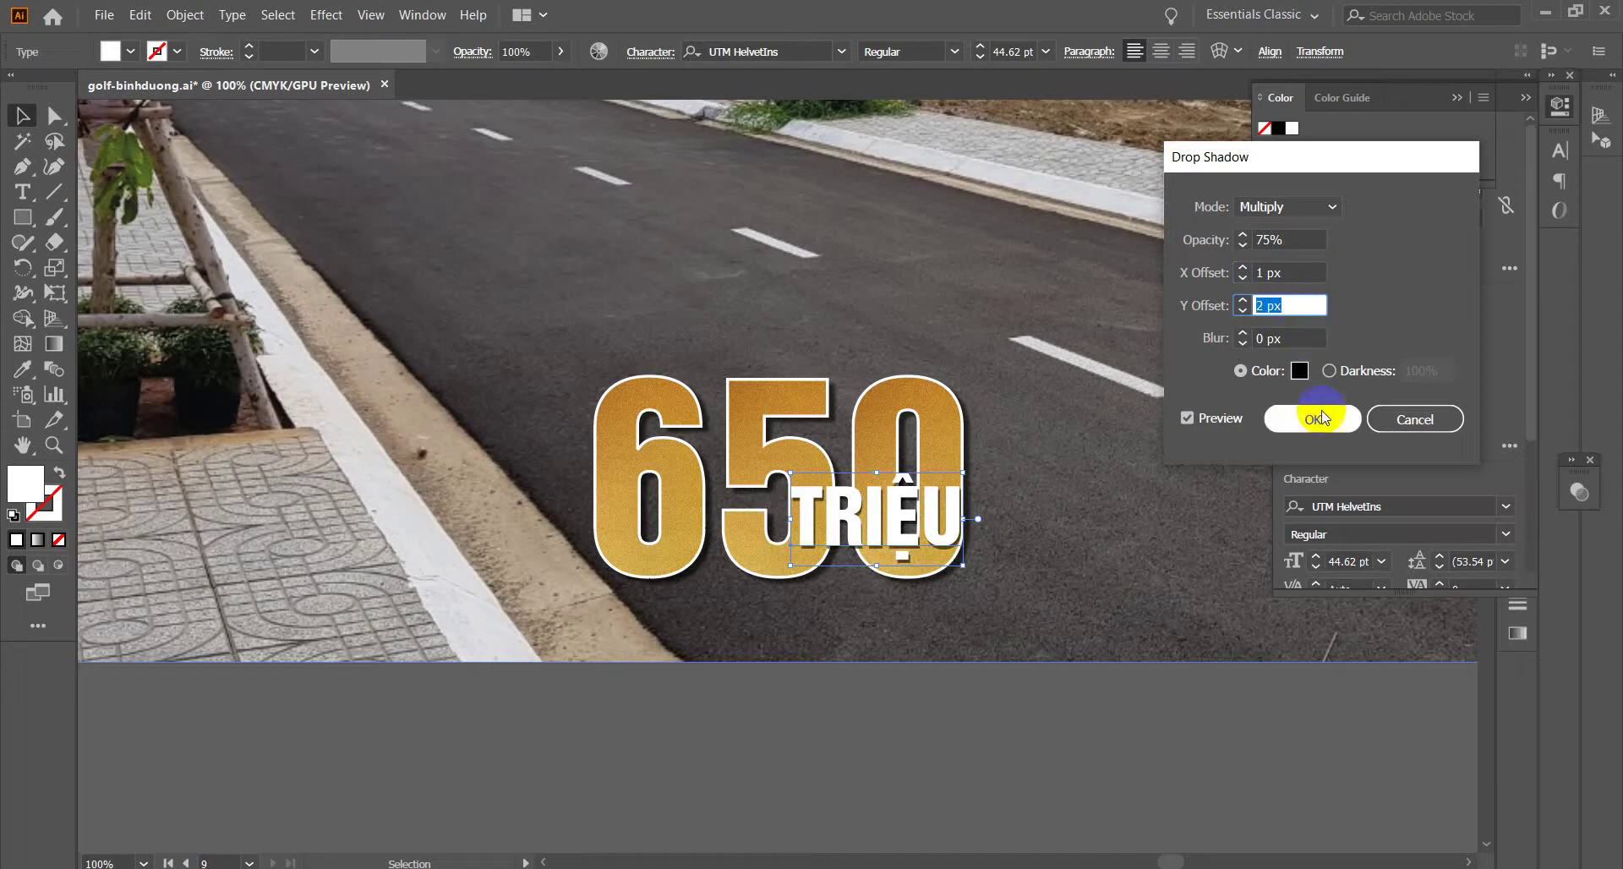
{"action": "left_click", "coordinate": [999, 738]}
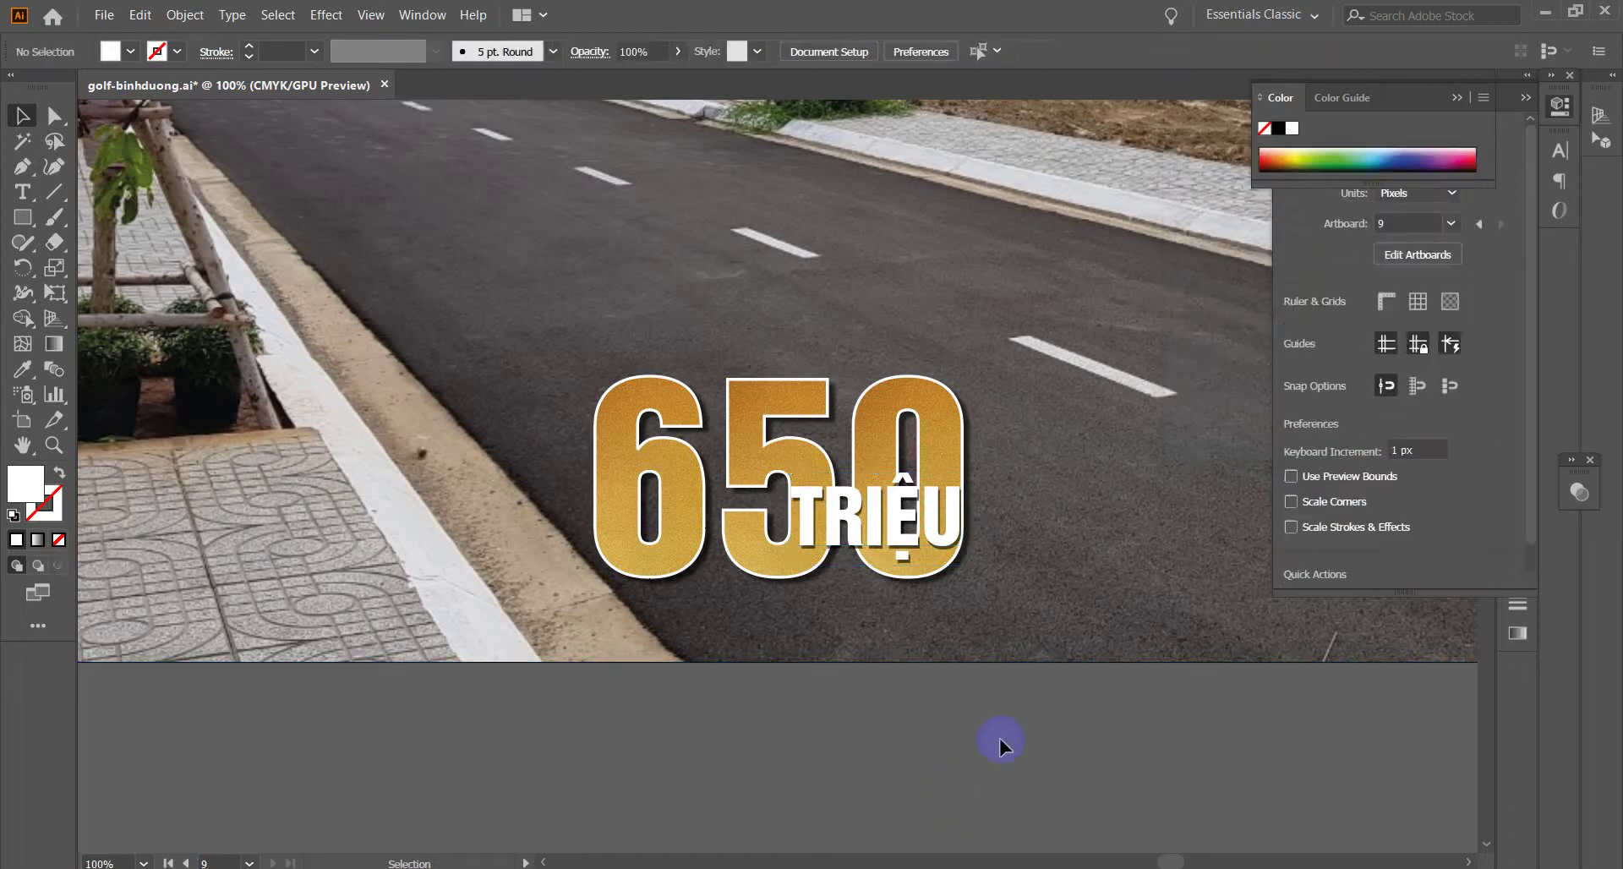
- Bring the white three-line text starting with CÁCH SÂN BAY LONG THÀNH 2KM onto the road photo beside the 650 TRIỆU lettering
{"action": "scroll", "coordinate": [1004, 711], "scroll_direction": "down", "scroll_amount": 2}
{"action": "scroll", "coordinate": [997, 701], "scroll_direction": "up", "scroll_amount": 2}
{"action": "scroll", "coordinate": [997, 701], "scroll_direction": "down", "scroll_amount": 5}
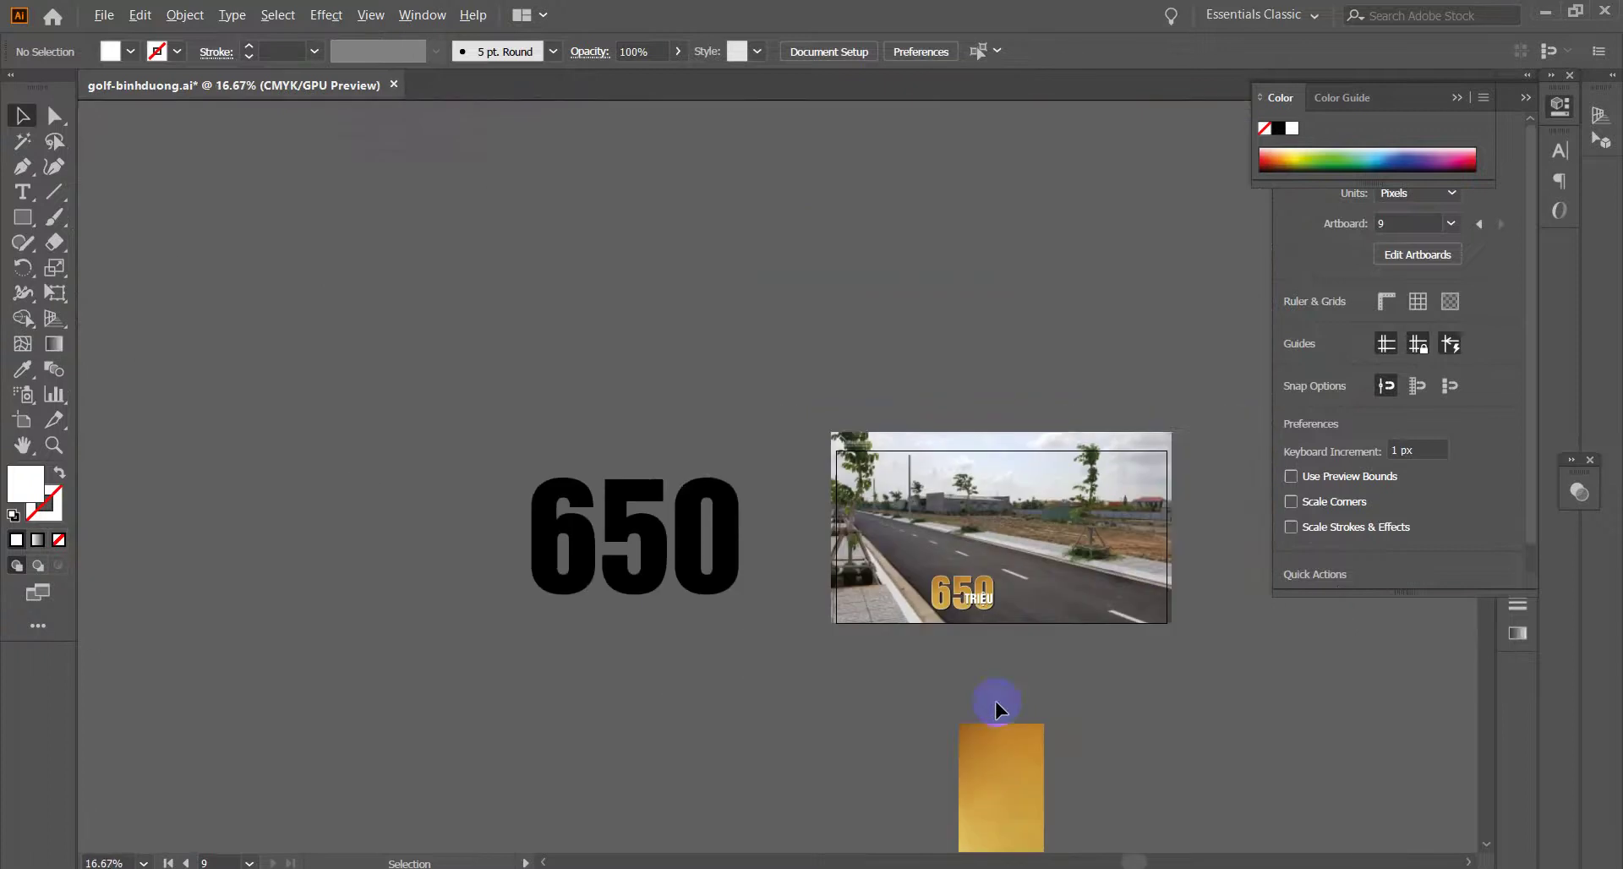
{"action": "left_click_drag", "start_coordinate": [993, 695], "coordinate": [982, 417]}
{"action": "scroll", "coordinate": [953, 583], "scroll_direction": "down", "scroll_amount": 3}
{"action": "left_click_drag", "start_coordinate": [935, 656], "coordinate": [982, 347]}
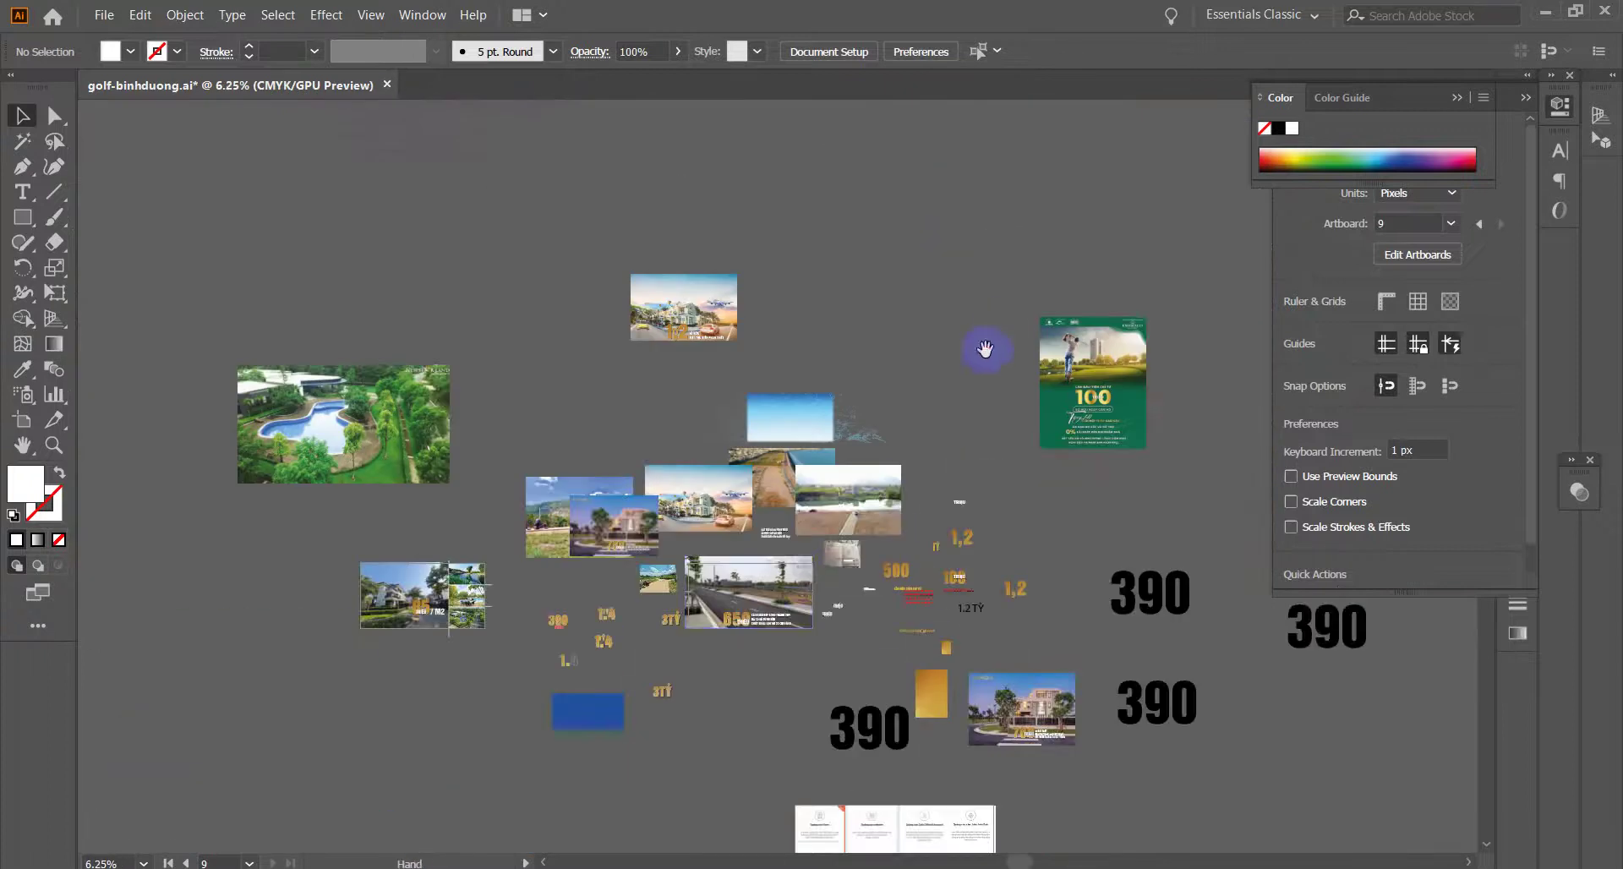
{"action": "scroll", "coordinate": [845, 592], "scroll_direction": "up", "scroll_amount": 10}
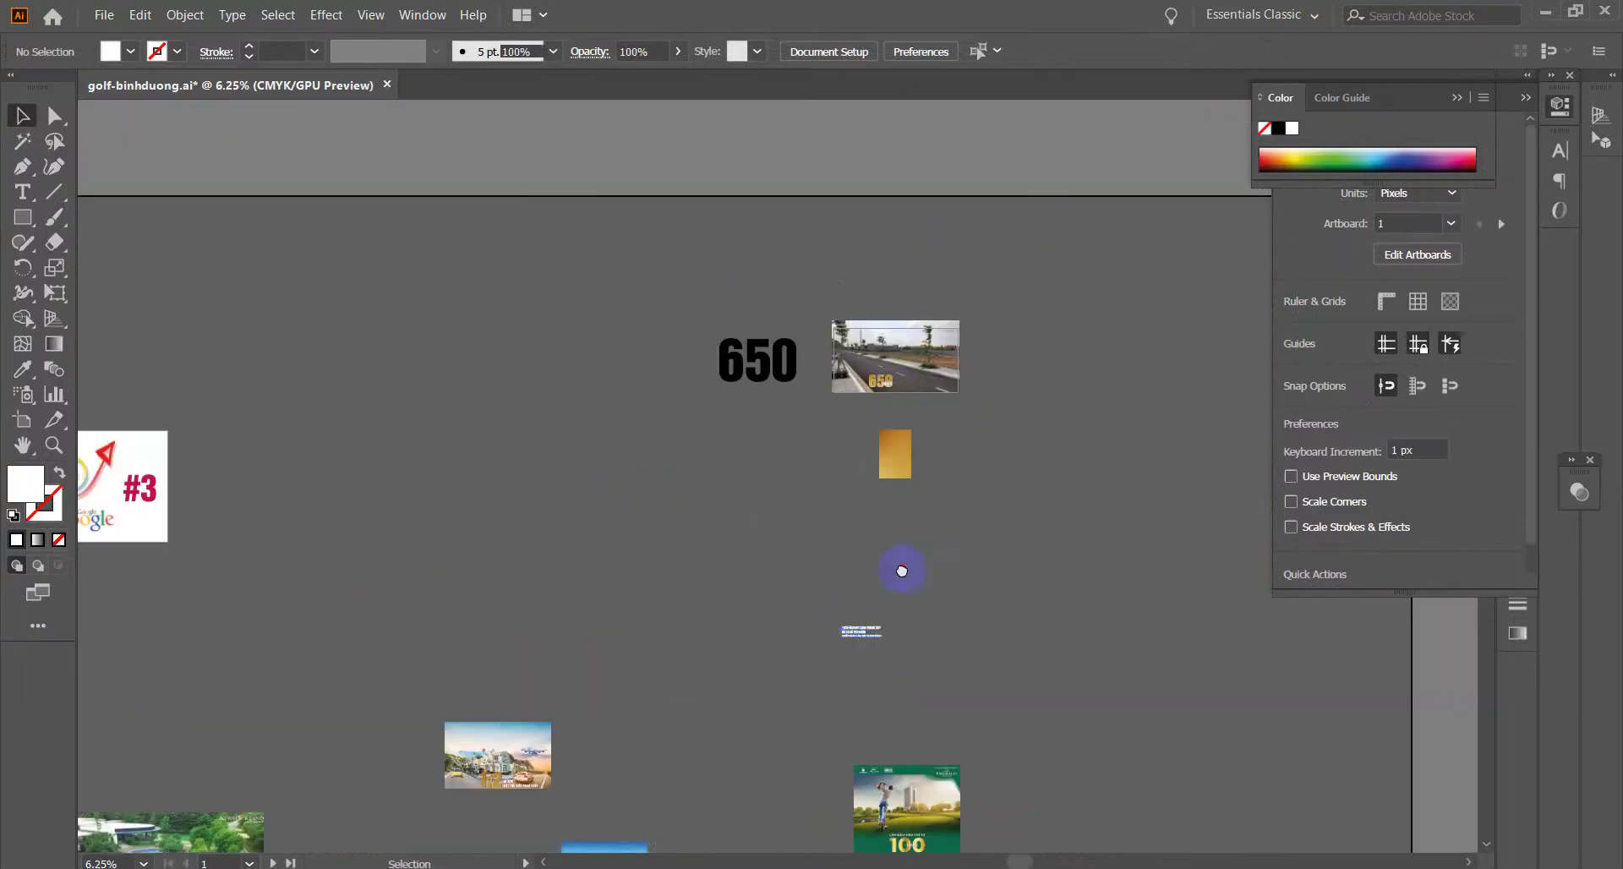
{"action": "left_click", "coordinate": [858, 629]}
{"action": "scroll", "coordinate": [892, 430], "scroll_direction": "up", "scroll_amount": 1}
{"action": "left_click_drag", "start_coordinate": [820, 837], "coordinate": [918, 341]}
{"action": "scroll", "coordinate": [919, 340], "scroll_direction": "up", "scroll_amount": 5}
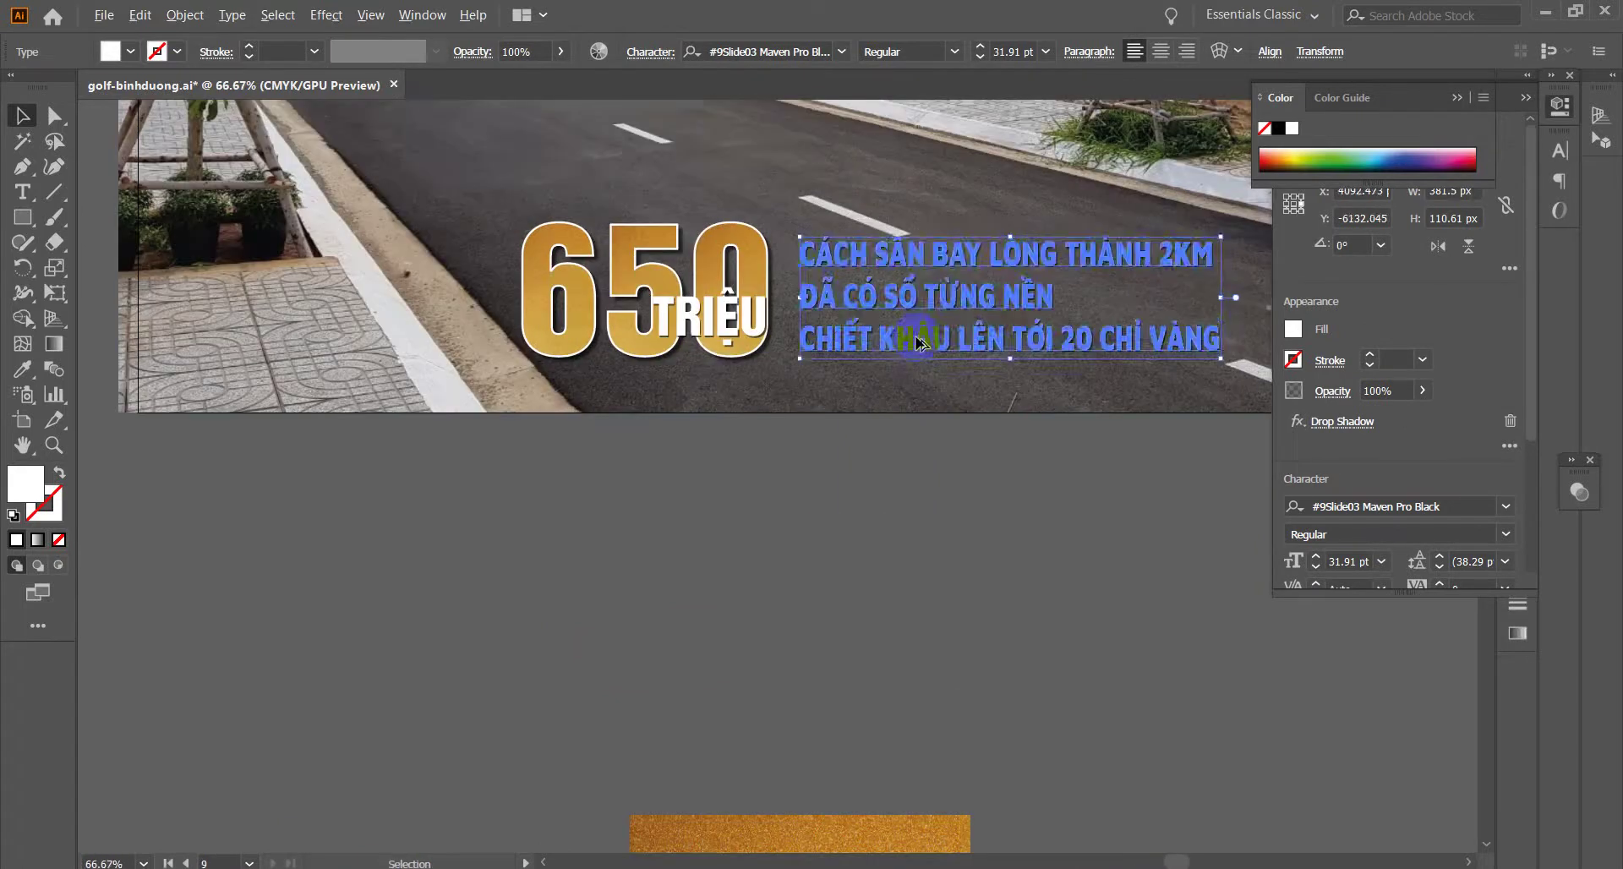
- Move the three-line text closer to the gold 650 and slightly up, leaving a narrow gap between them
{"action": "left_click", "coordinate": [946, 288]}
{"action": "mouse_move", "coordinate": [956, 281]}
{"action": "left_mouse_down"}
{"action": "mouse_move", "coordinate": [963, 302]}
{"action": "mouse_move", "coordinate": [951, 299]}
{"action": "left_mouse_up"}
{"action": "left_click", "coordinate": [988, 513]}
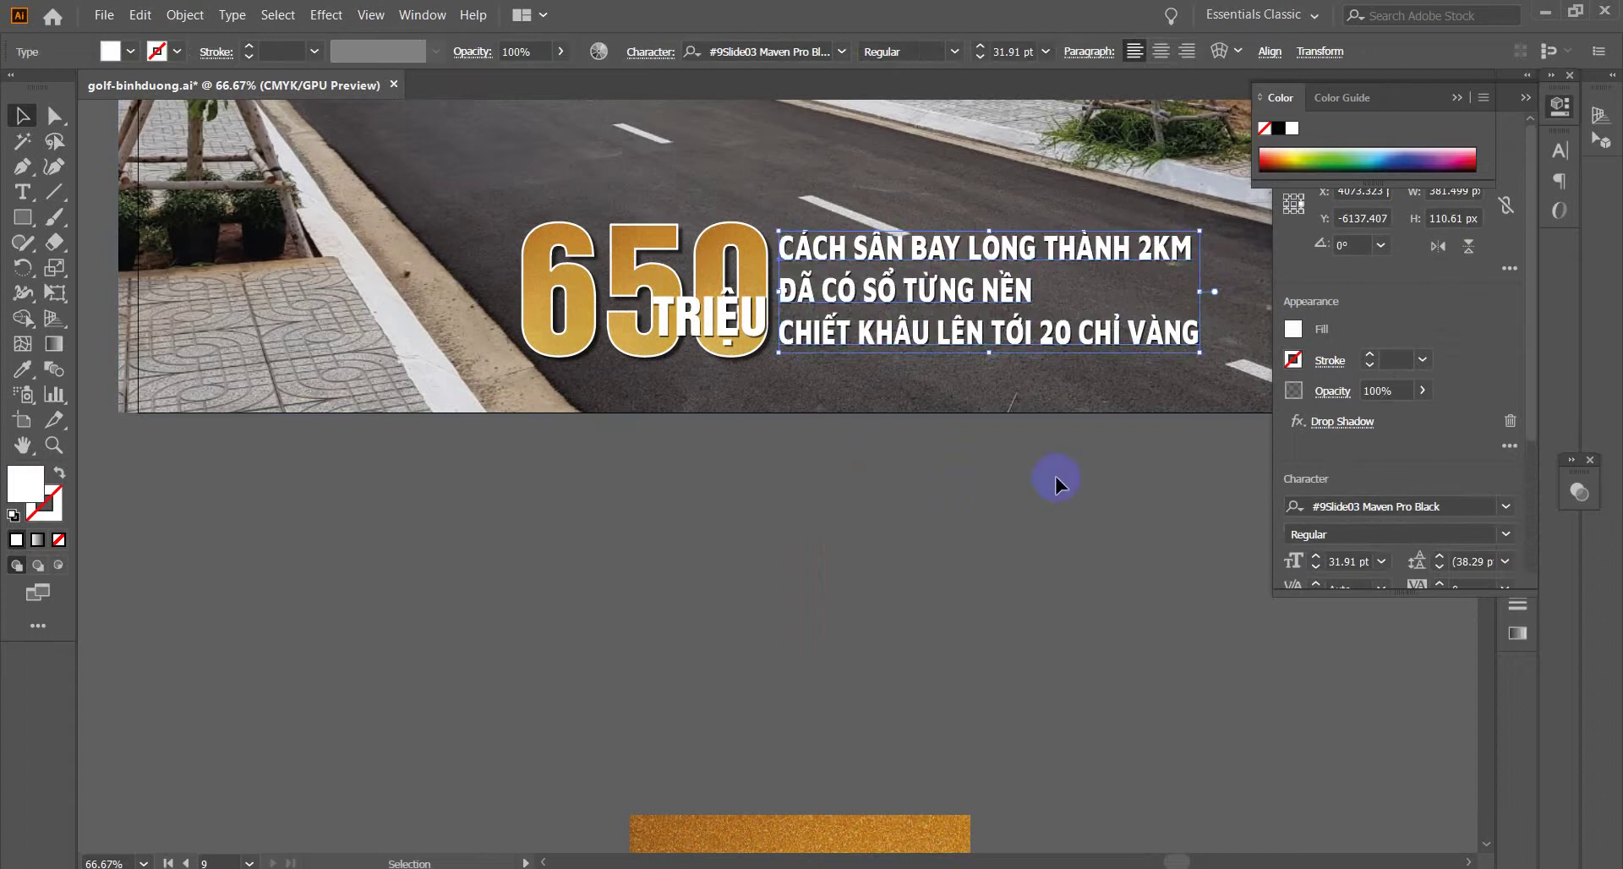
{"action": "left_click", "coordinate": [1055, 478]}
{"action": "left_click", "coordinate": [871, 345]}
{"action": "left_click", "coordinate": [882, 478]}
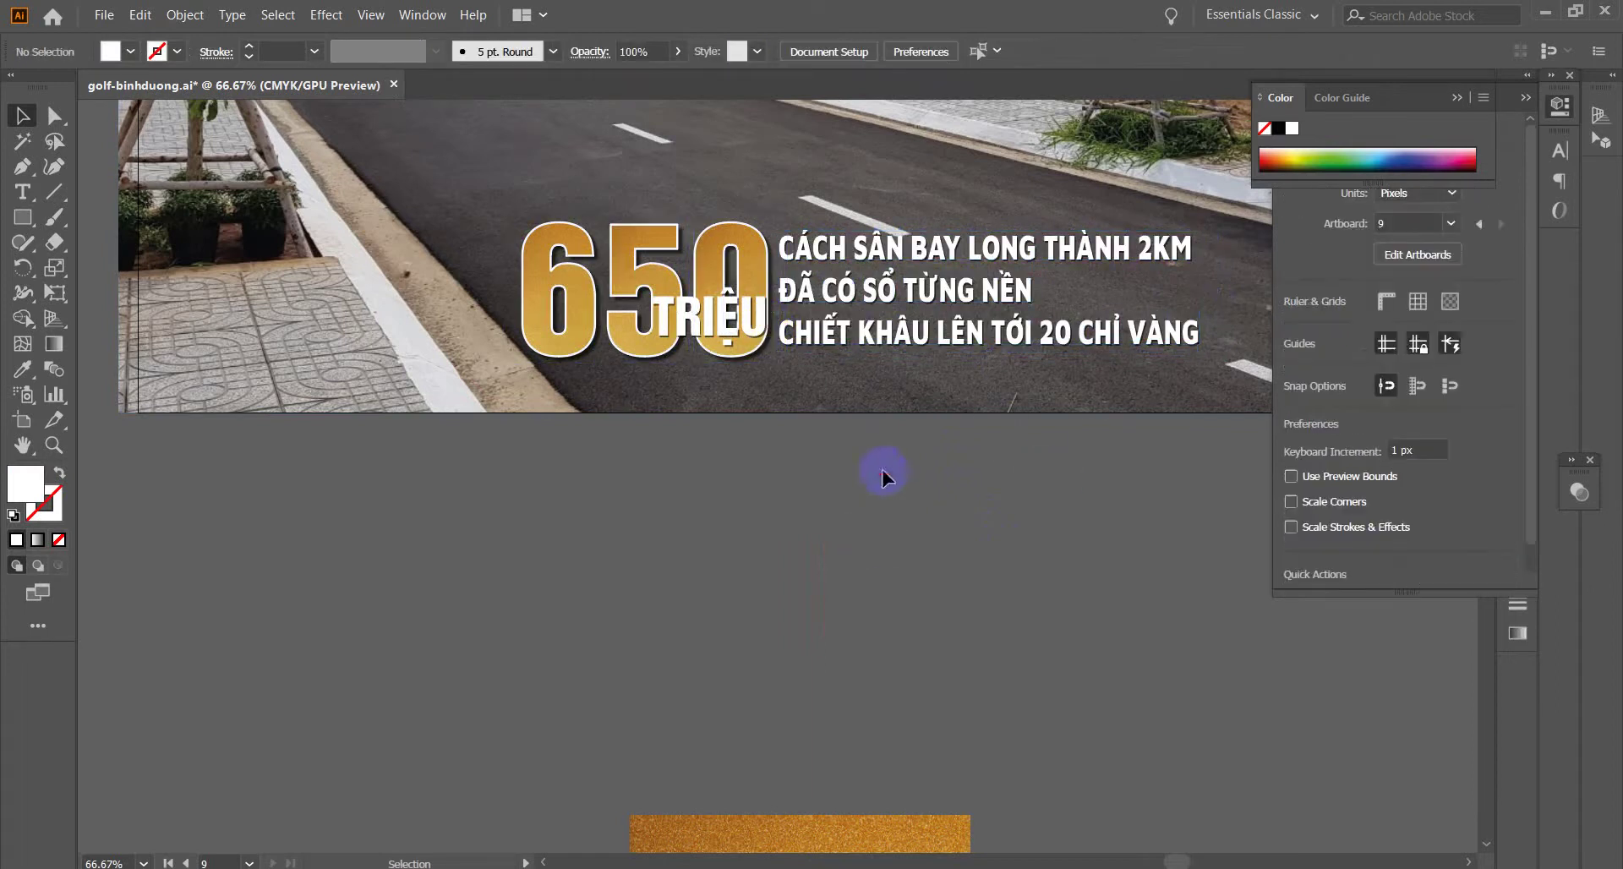
- Shift the gold 650, TRIỆU and the three-line text together right and down, nearer the artboard's lower edge
{"action": "left_click", "coordinate": [636, 319]}
{"action": "left_click", "coordinate": [849, 344], "text": "shift"}
{"action": "left_click_drag", "start_coordinate": [850, 344], "coordinate": [876, 368]}
{"action": "left_click", "coordinate": [949, 543]}
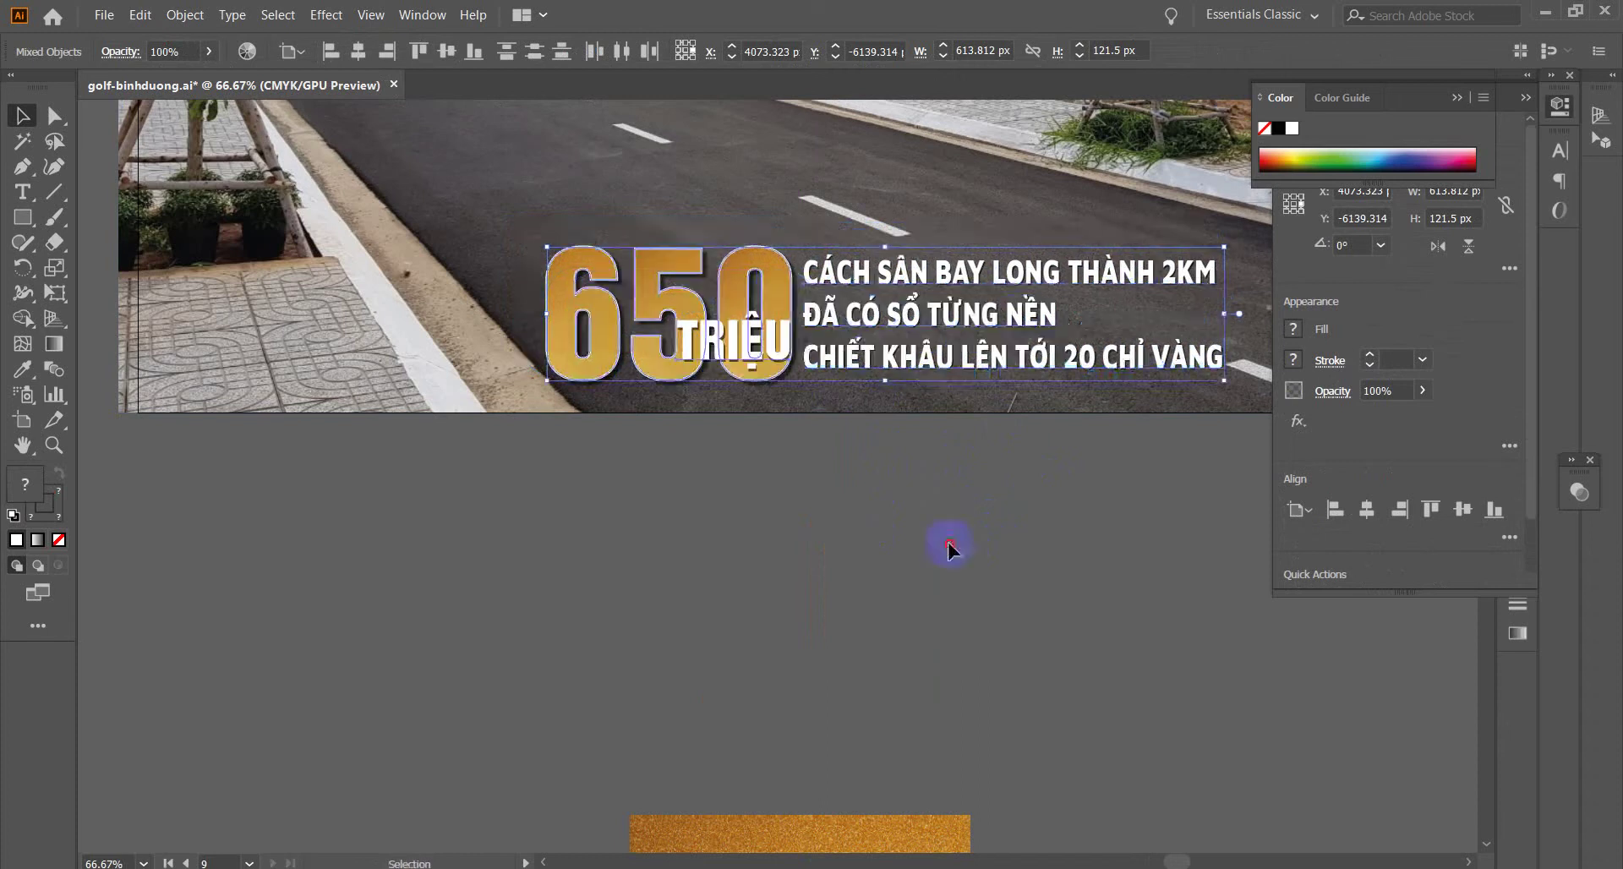
{"action": "left_click", "coordinate": [1012, 324]}
{"action": "left_click", "coordinate": [116, 411]}
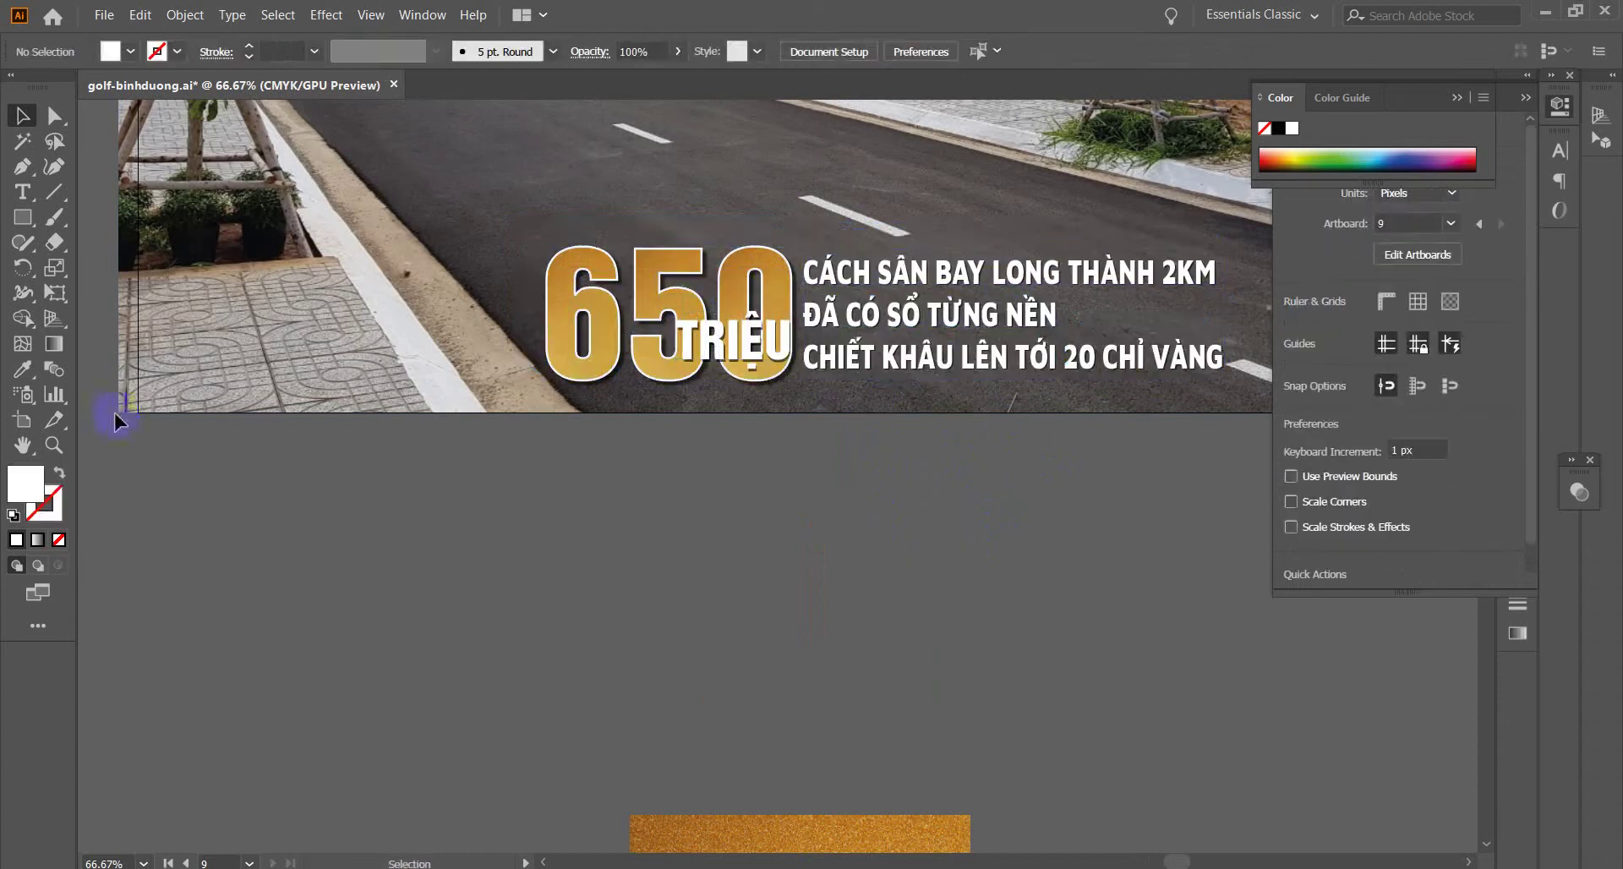
- Add the text CÁCH SÂN BAY in Myriad Pro below the road photo and enlarge it to about 51 pt, about 318 px wide
{"action": "left_click", "coordinate": [23, 193]}
{"action": "left_click", "coordinate": [866, 512]}
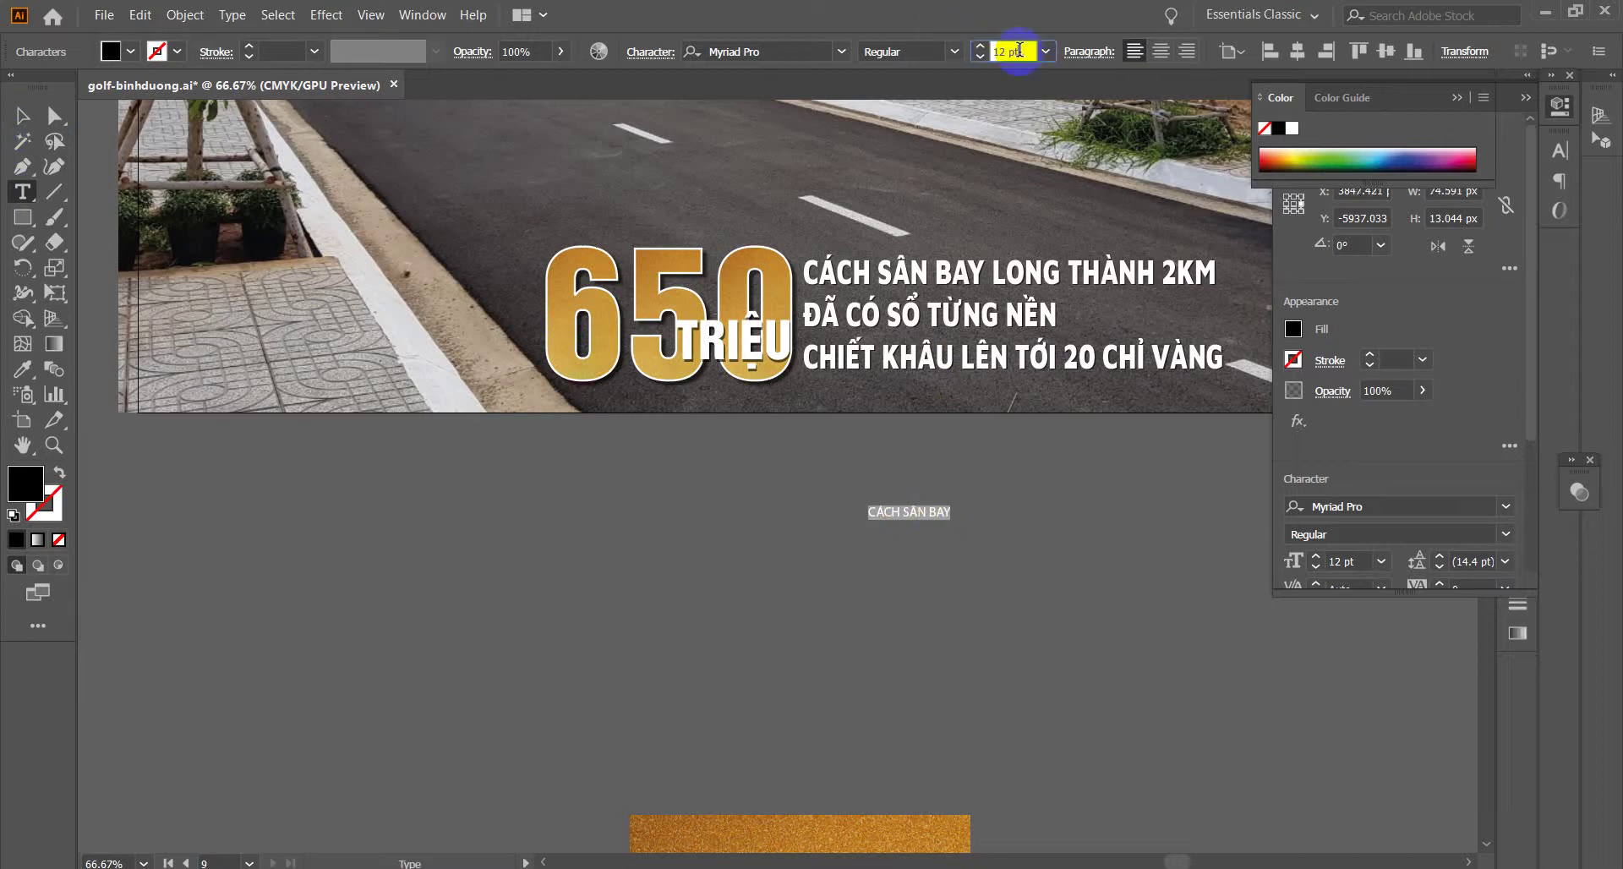
{"action": "scroll", "coordinate": [1019, 49], "scroll_direction": "up", "scroll_amount": 6}
{"action": "scroll", "coordinate": [1019, 50], "scroll_direction": "down", "scroll_amount": 3}
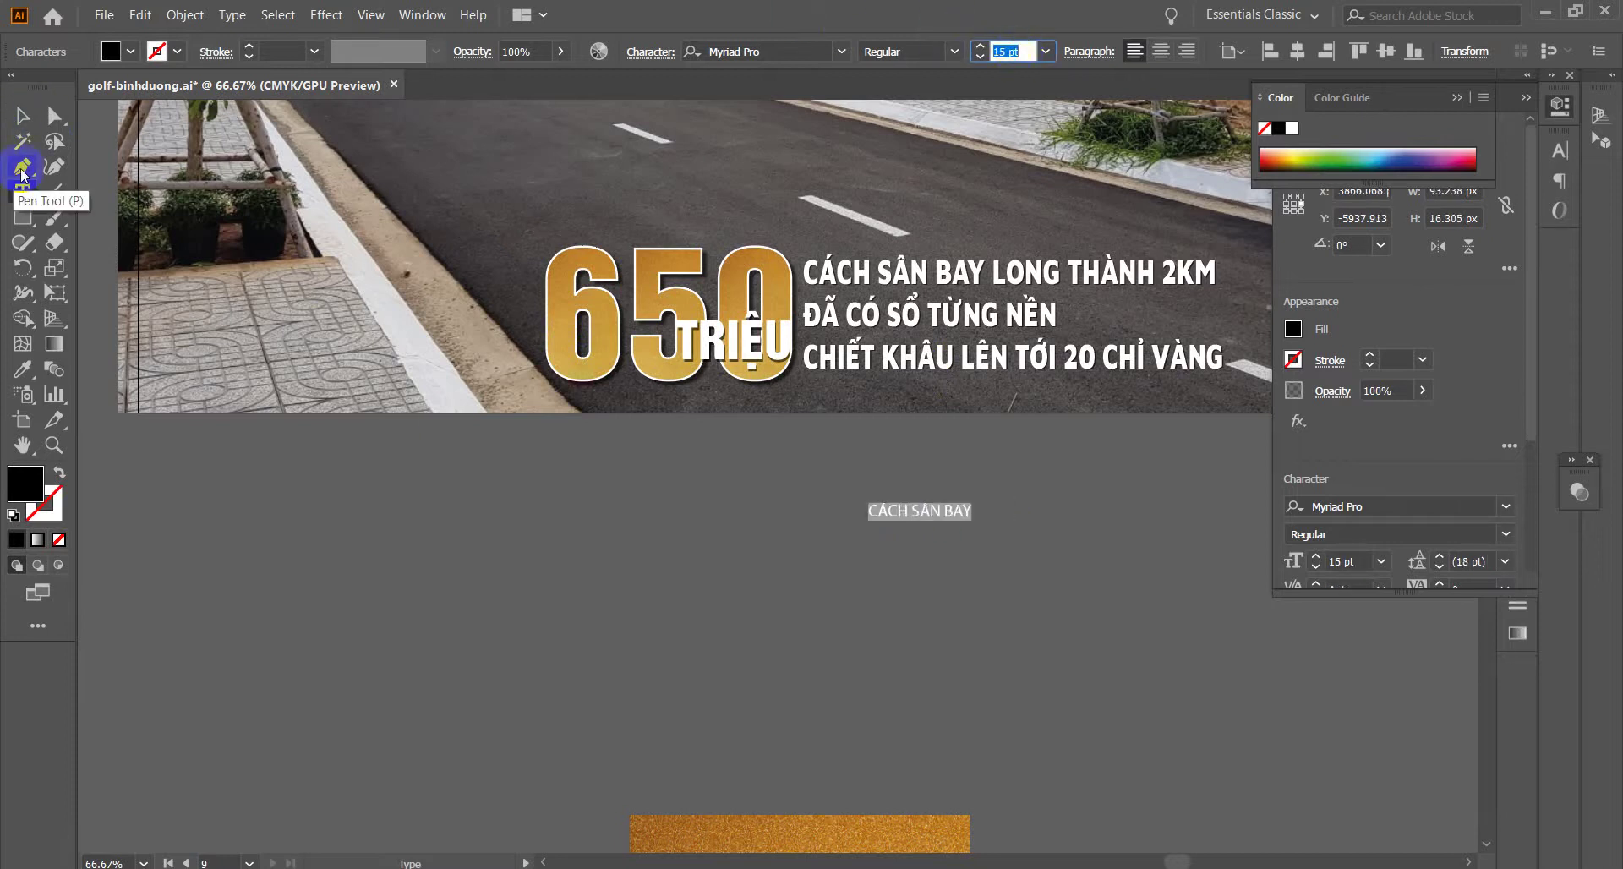
{"action": "key", "text": "Escape"}
{"action": "left_click", "coordinate": [835, 524]}
{"action": "left_click_drag", "start_coordinate": [867, 447], "coordinate": [1067, 469]}
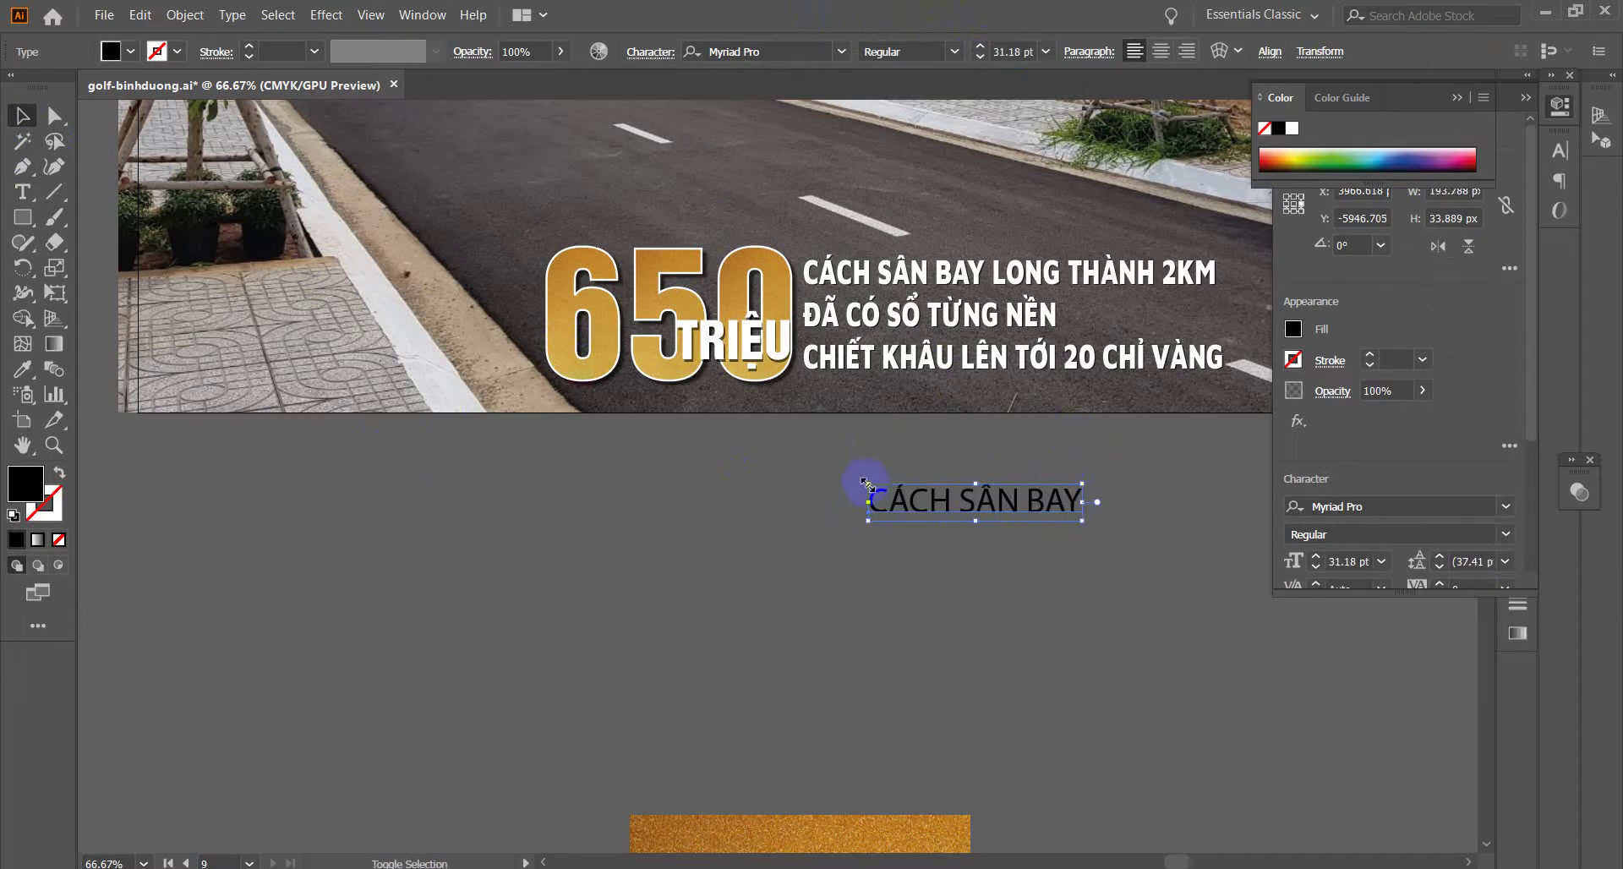
{"action": "left_click_drag", "start_coordinate": [867, 483], "coordinate": [732, 459]}
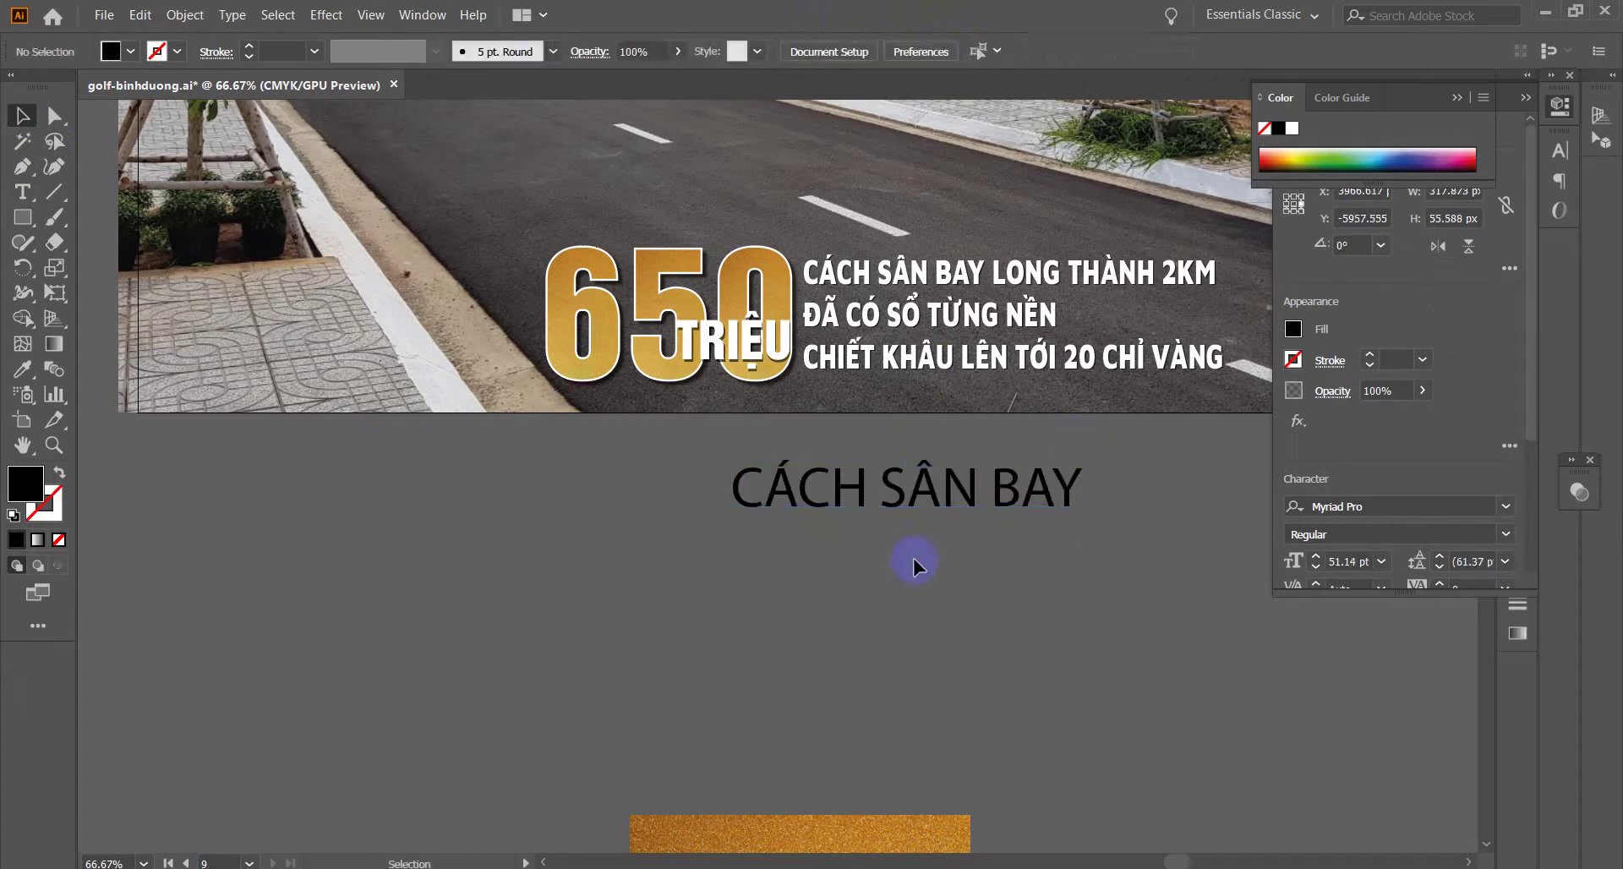
{"action": "left_click", "coordinate": [1010, 621]}
- Try shifting the road photo around the artboard and return it to where it covers the artboard completely
{"action": "scroll", "coordinate": [1013, 616], "scroll_direction": "down", "scroll_amount": 2}
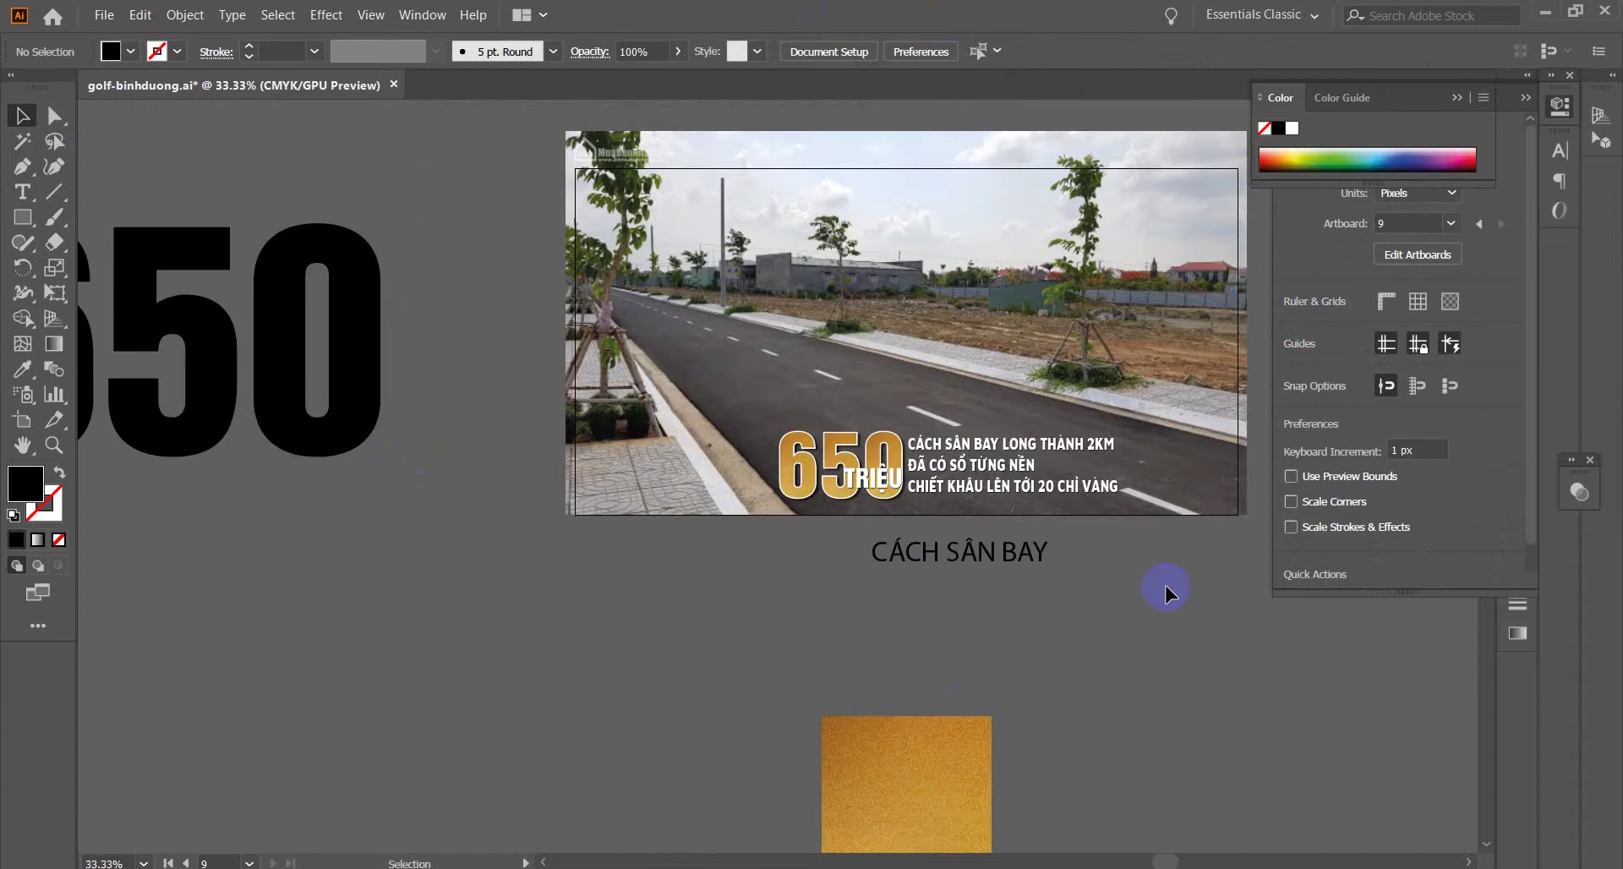
{"action": "left_click_drag", "start_coordinate": [1165, 584], "coordinate": [992, 623]}
{"action": "left_click", "coordinate": [1000, 333]}
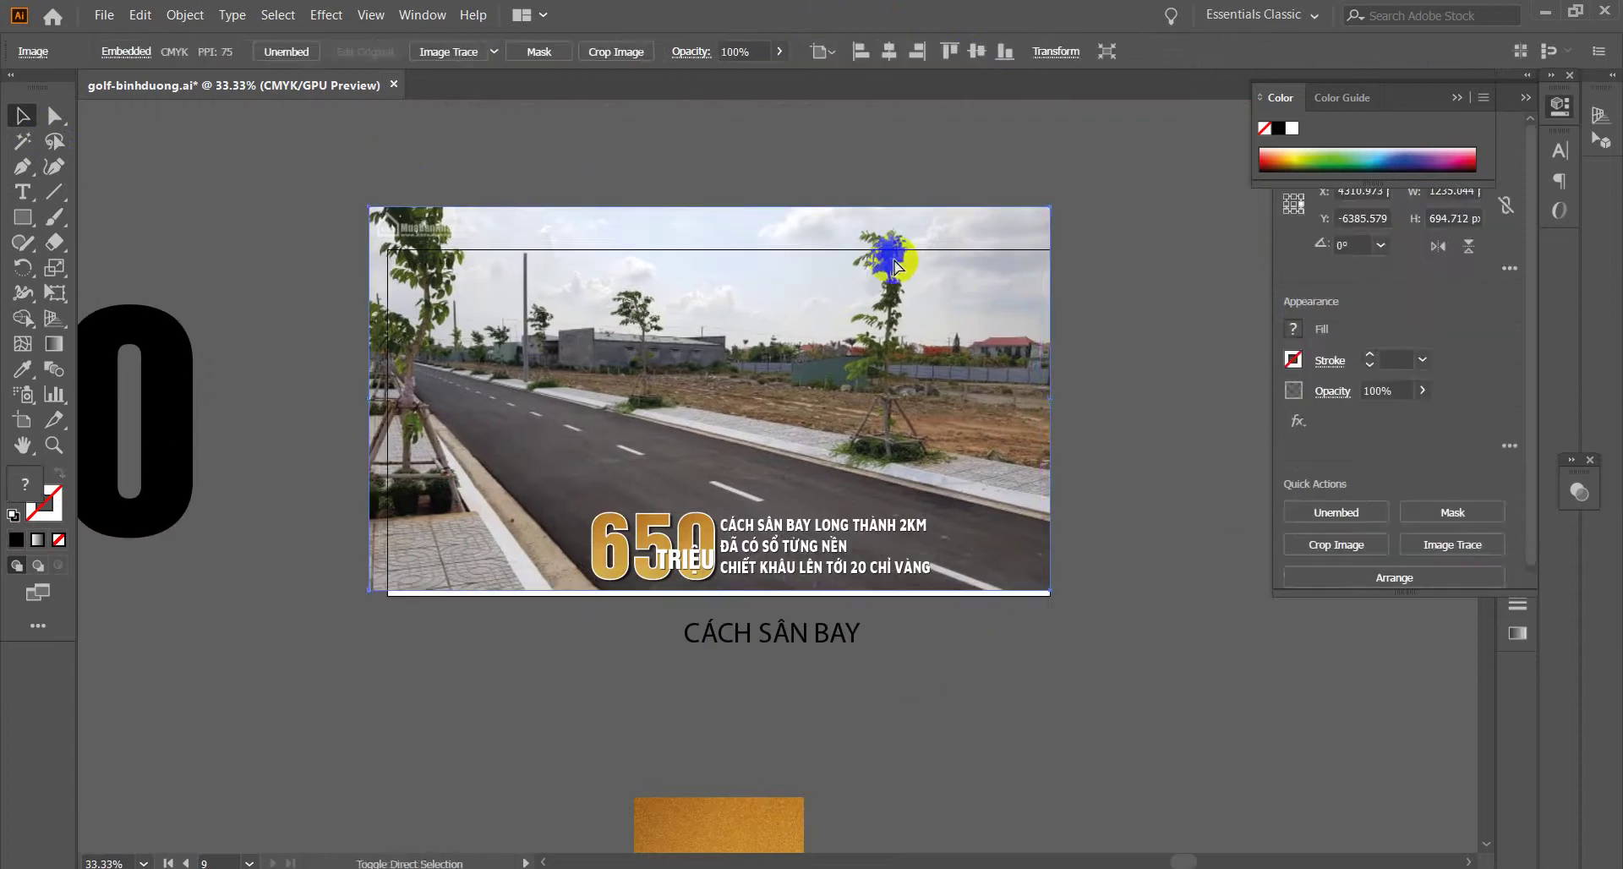
{"action": "left_click", "coordinate": [1041, 322]}
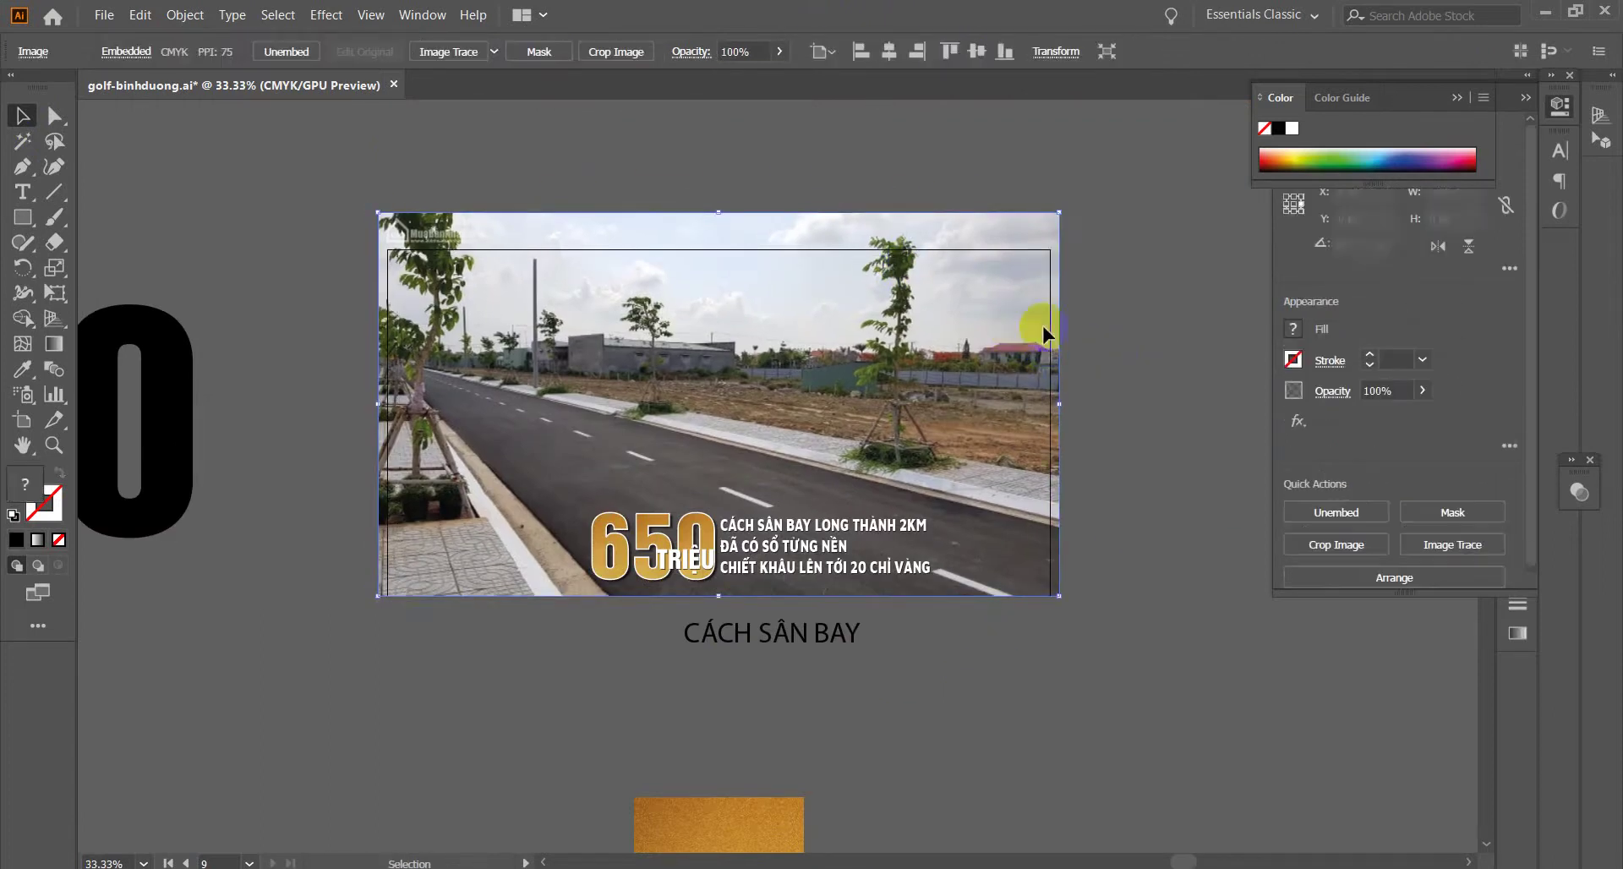
{"action": "left_click", "coordinate": [1148, 232]}
{"action": "left_click", "coordinate": [925, 378]}
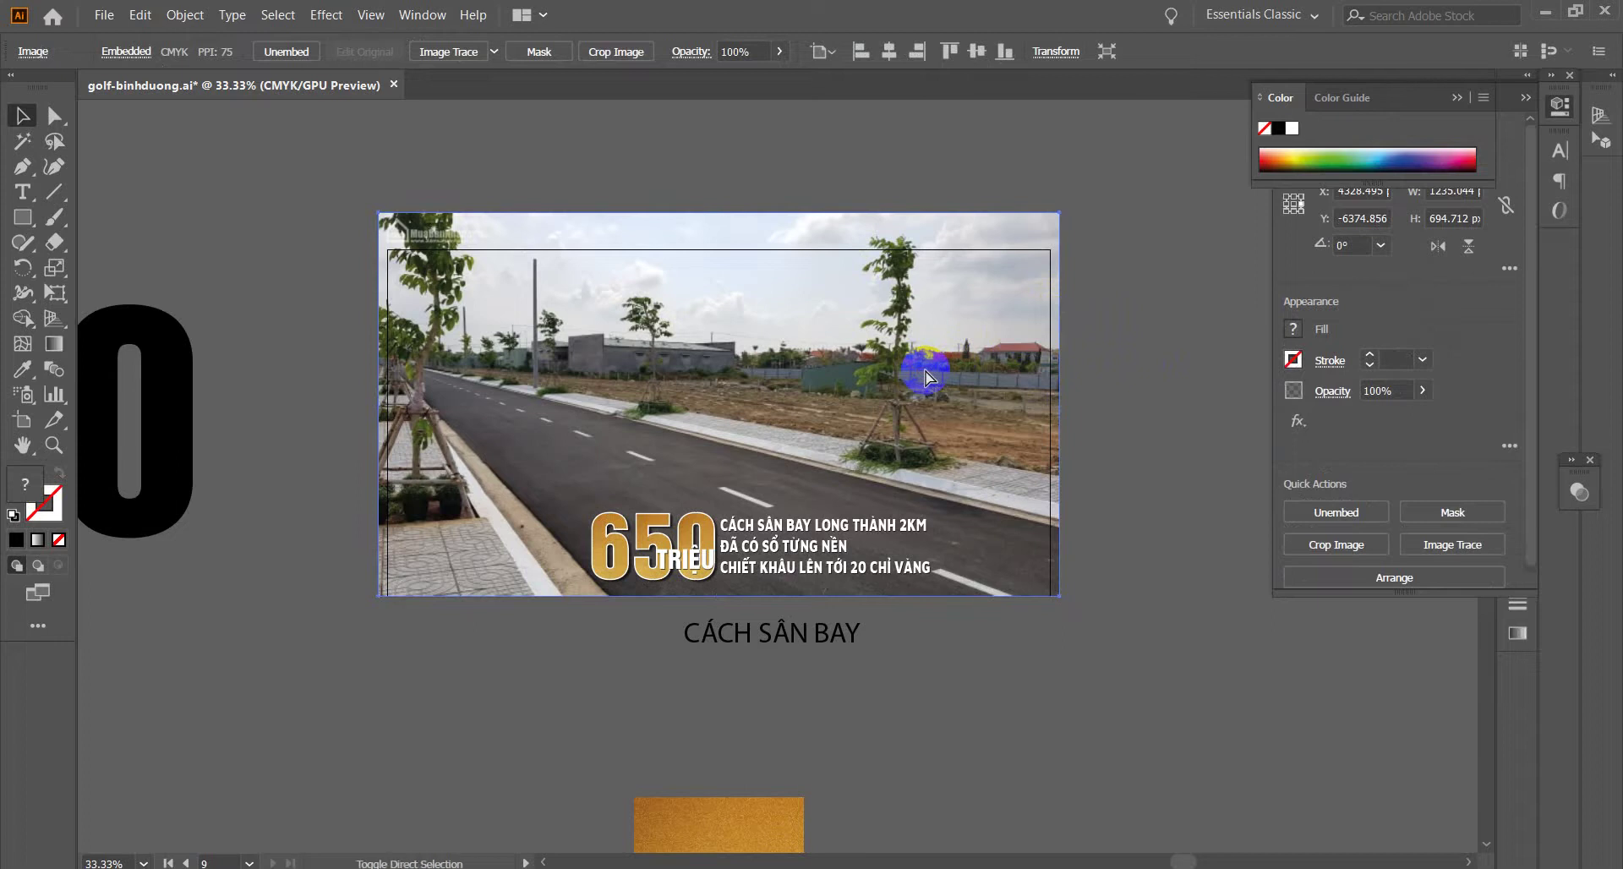
- Start a Save for Web export of the banner, try the PNG-24 and PNG-8 formats, and settle on JPEG
{"action": "key", "text": "ctrl+alt+shift+s"}
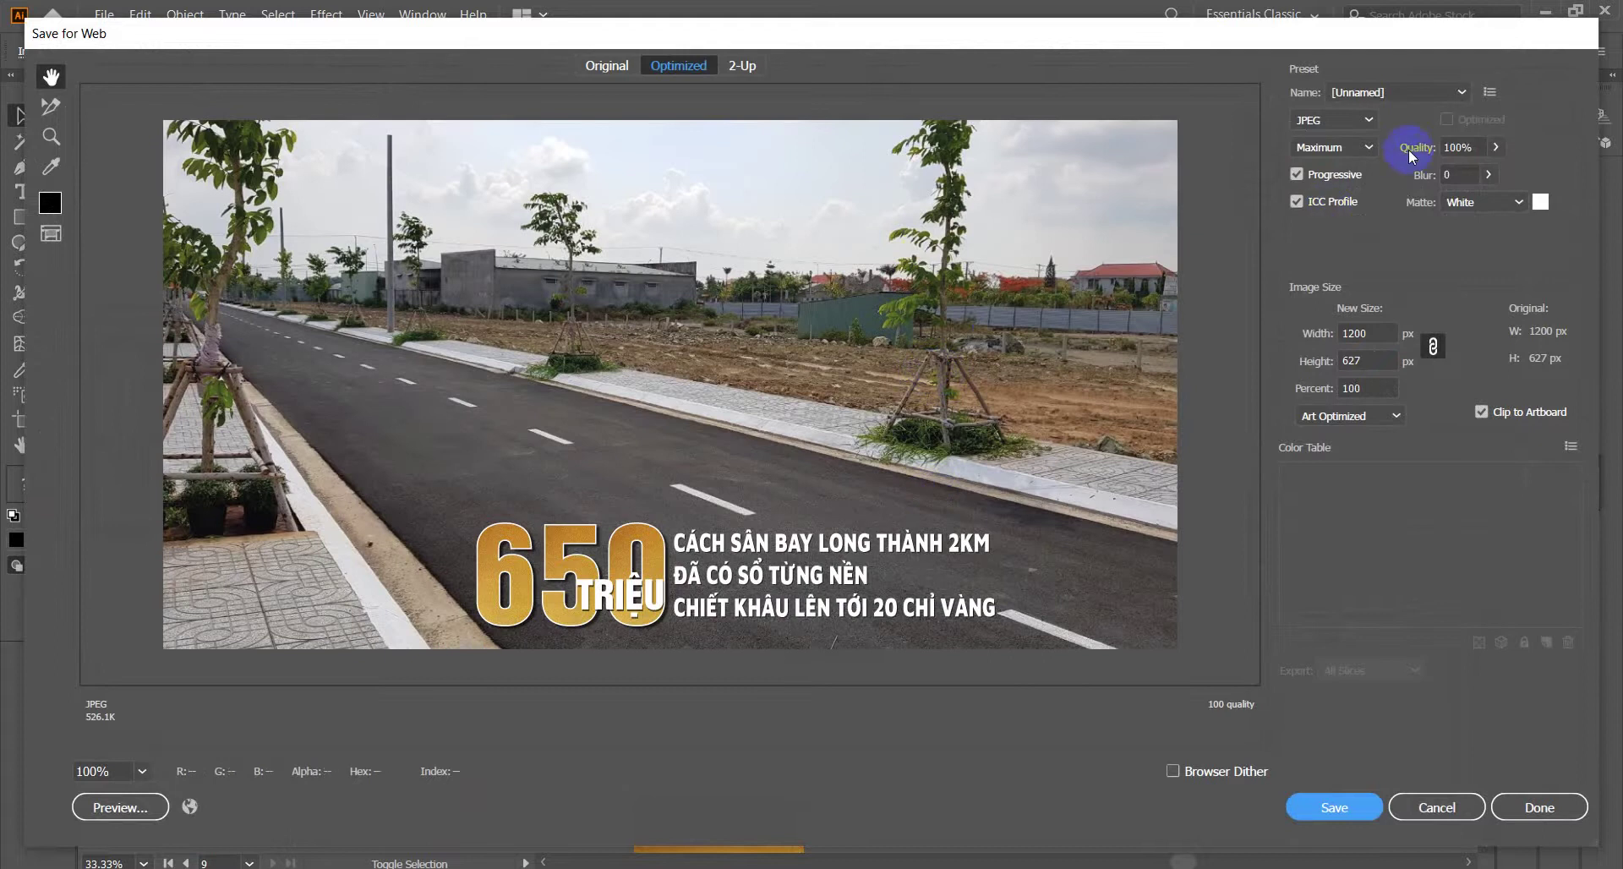
{"action": "left_click", "coordinate": [1369, 121]}
{"action": "left_click", "coordinate": [1340, 212]}
{"action": "left_click", "coordinate": [1335, 122]}
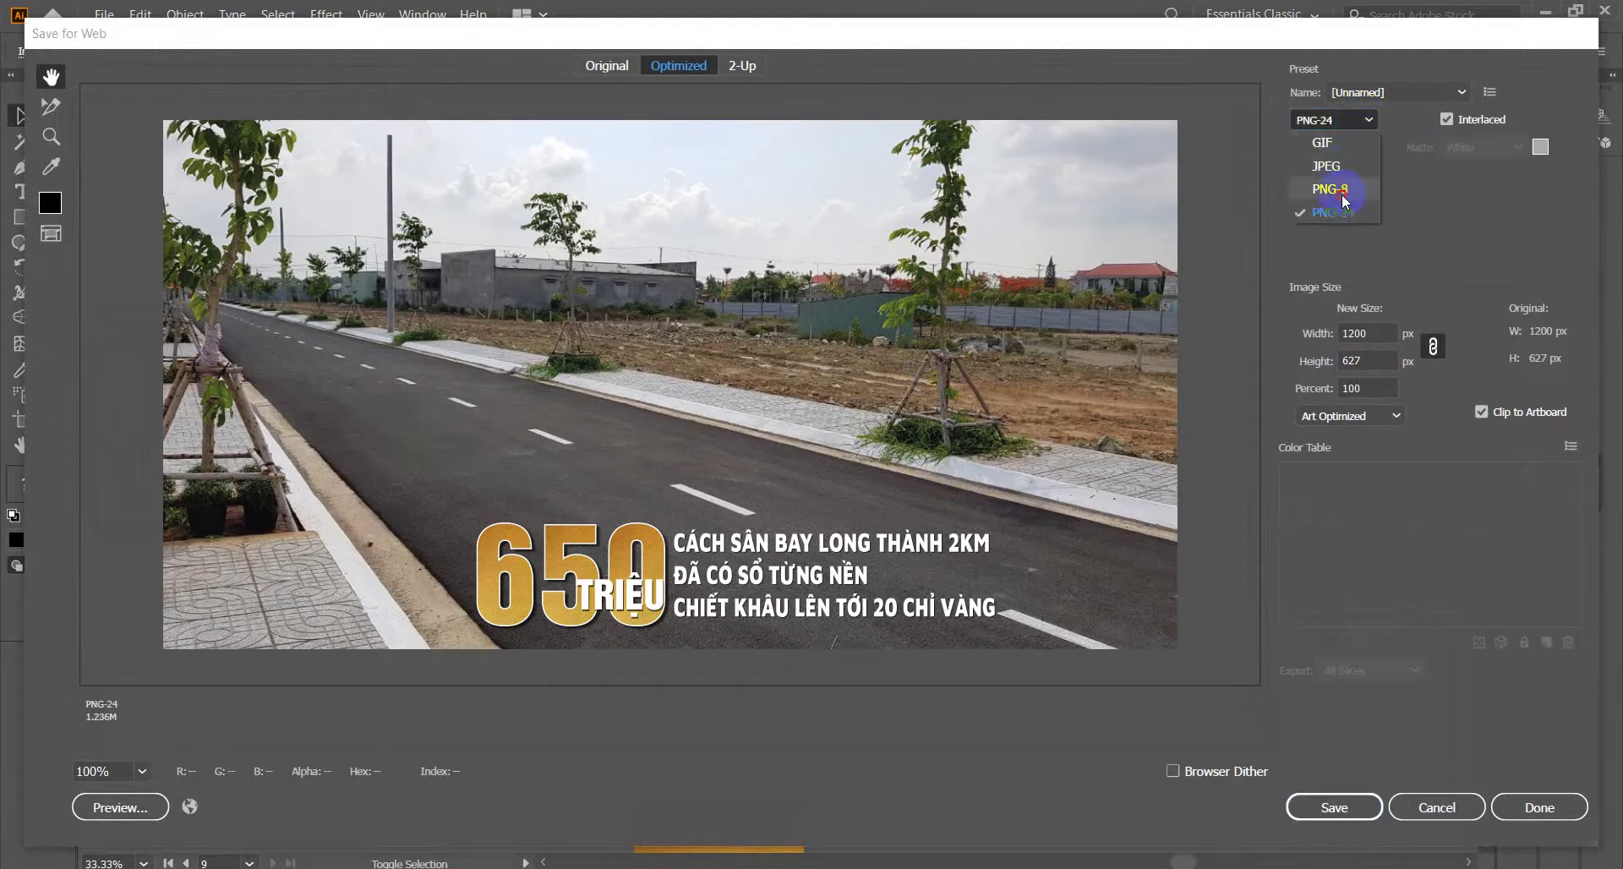
{"action": "left_click", "coordinate": [1332, 190]}
{"action": "left_click", "coordinate": [1367, 120]}
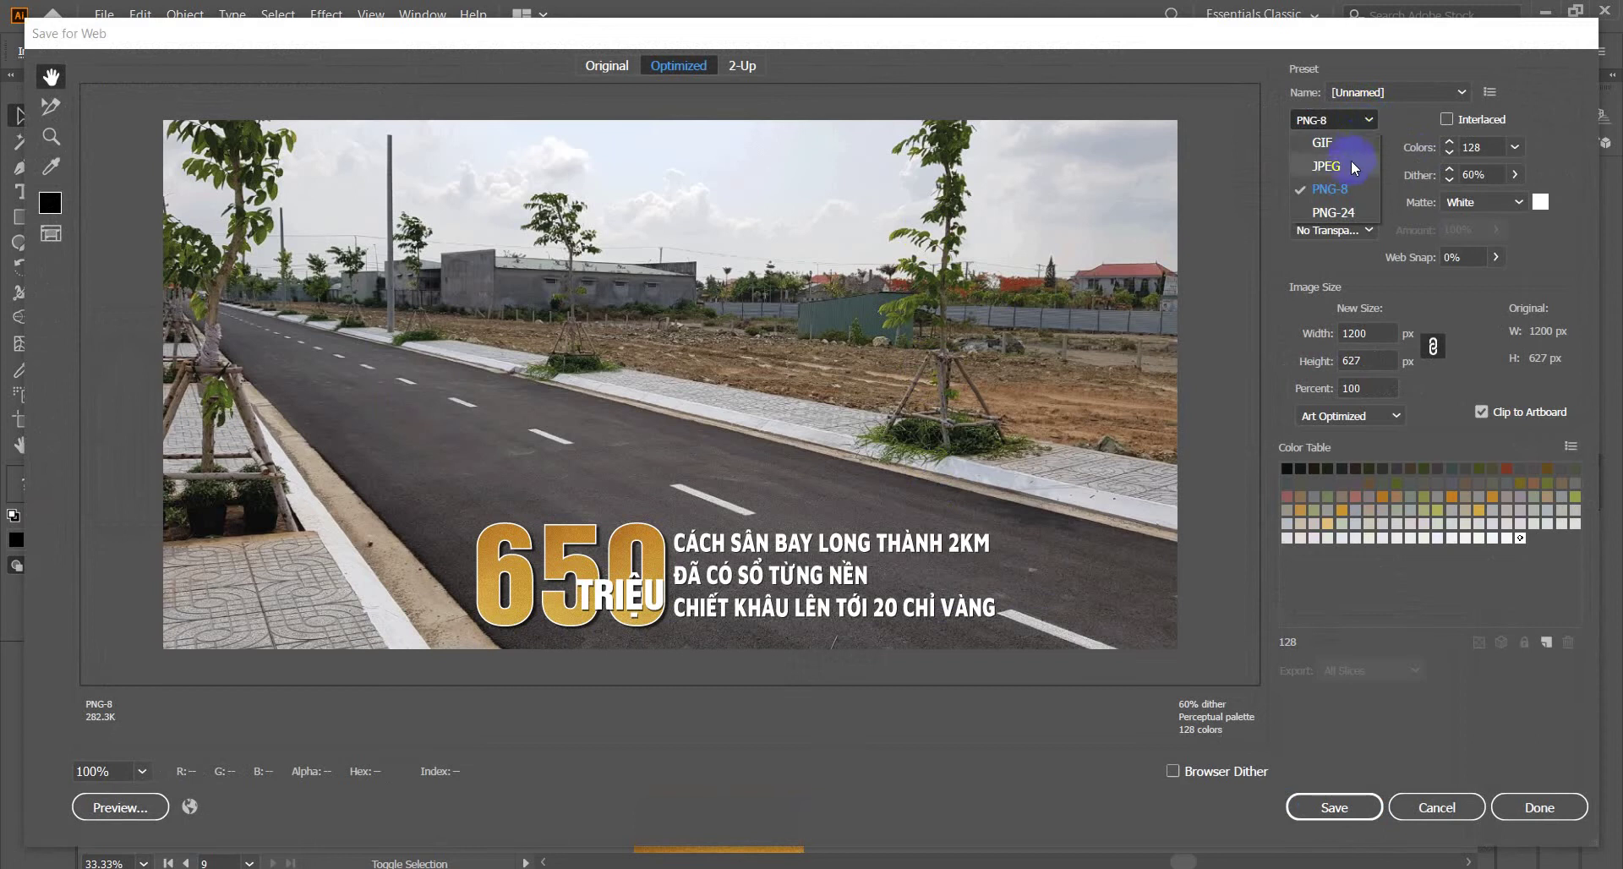
{"action": "left_click", "coordinate": [1362, 166]}
- Compare the export's file size at Very High and Maximum JPEG quality, ending on Maximum
{"action": "left_click", "coordinate": [1370, 147]}
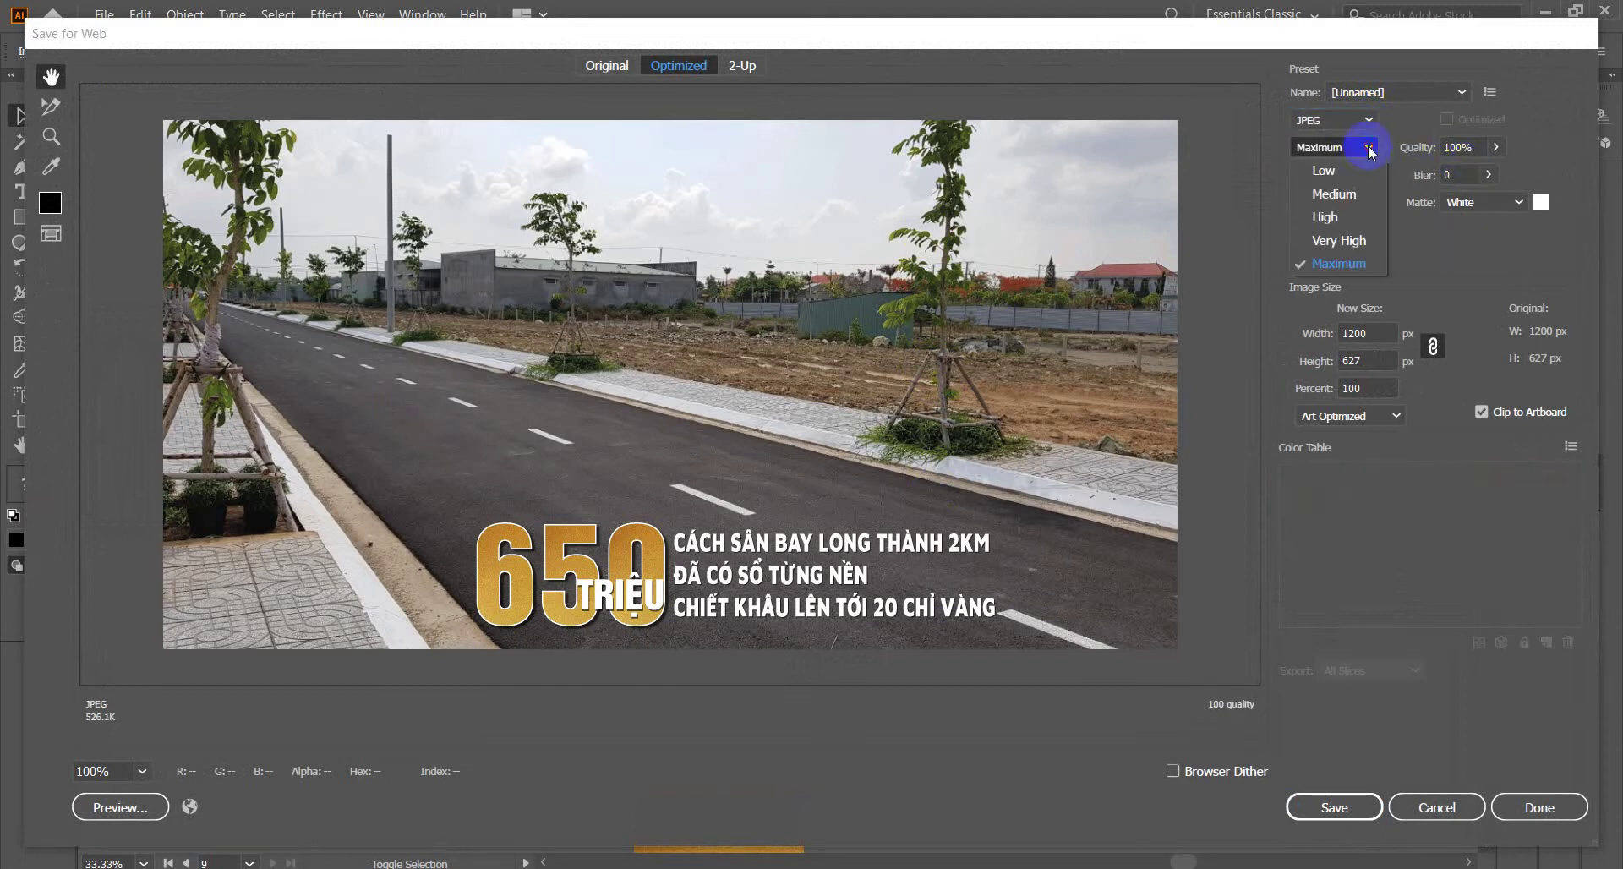
{"action": "left_click", "coordinate": [1362, 237]}
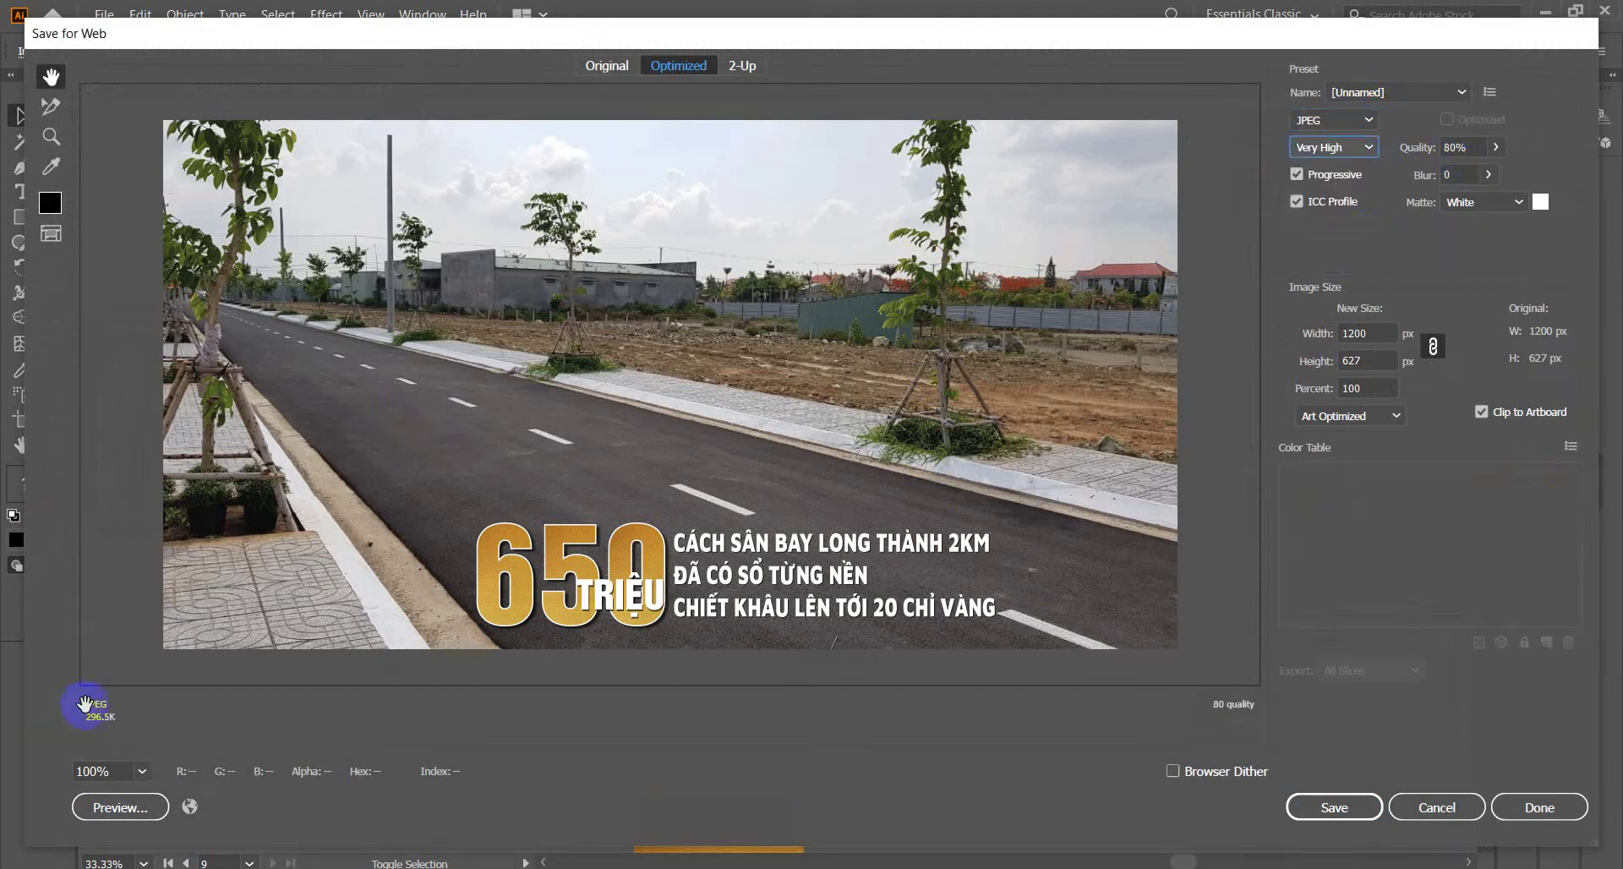
{"action": "left_click", "coordinate": [1359, 150]}
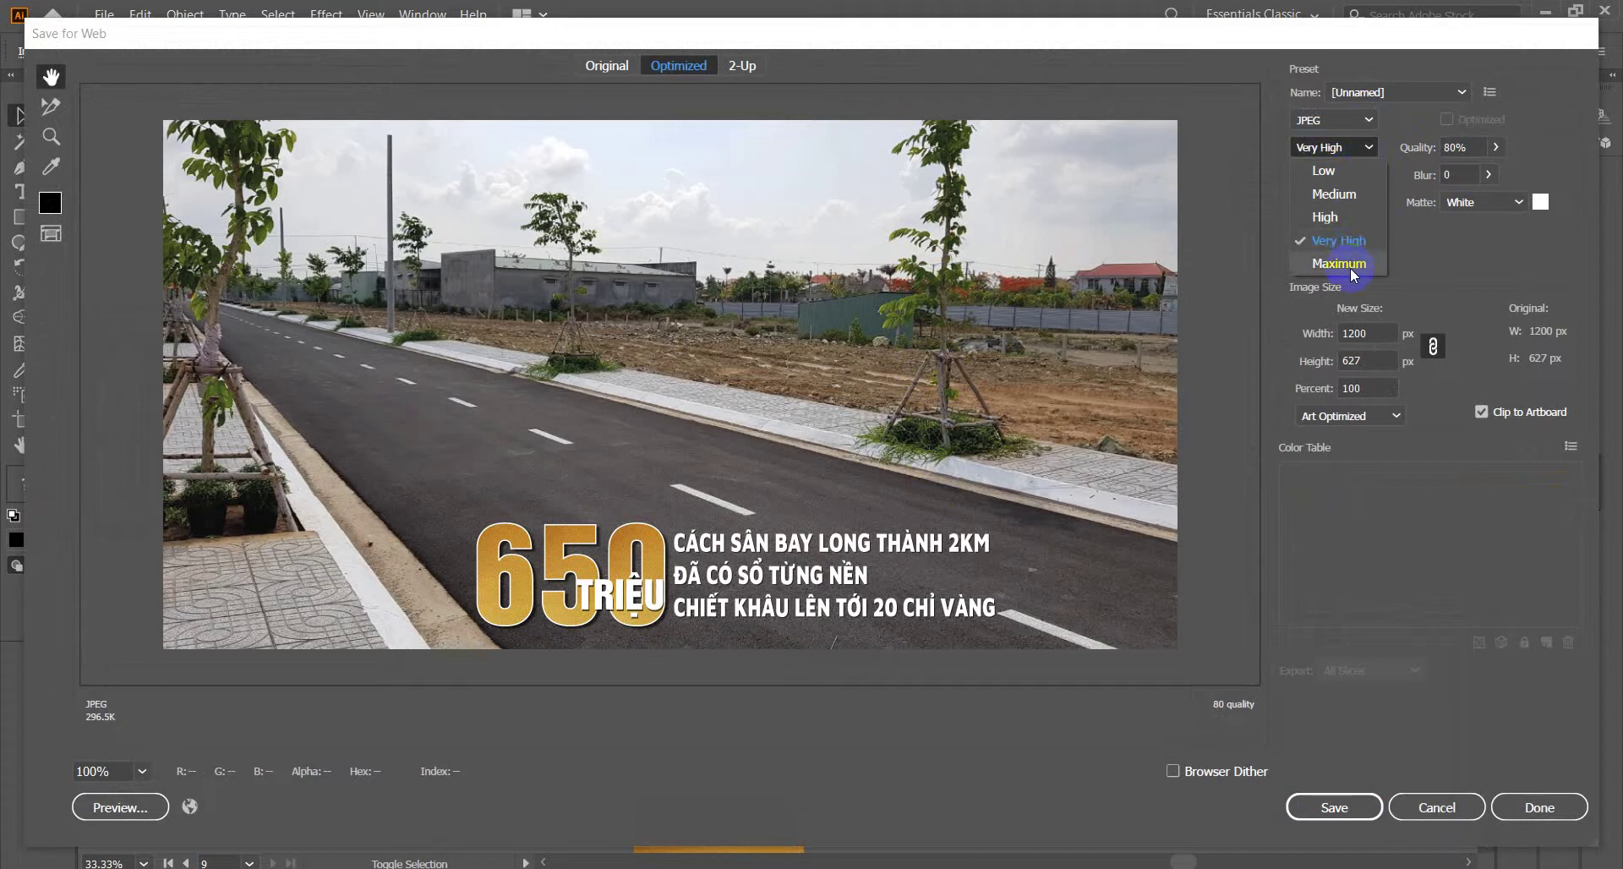
{"action": "left_click", "coordinate": [1349, 264]}
{"action": "left_click", "coordinate": [1348, 150]}
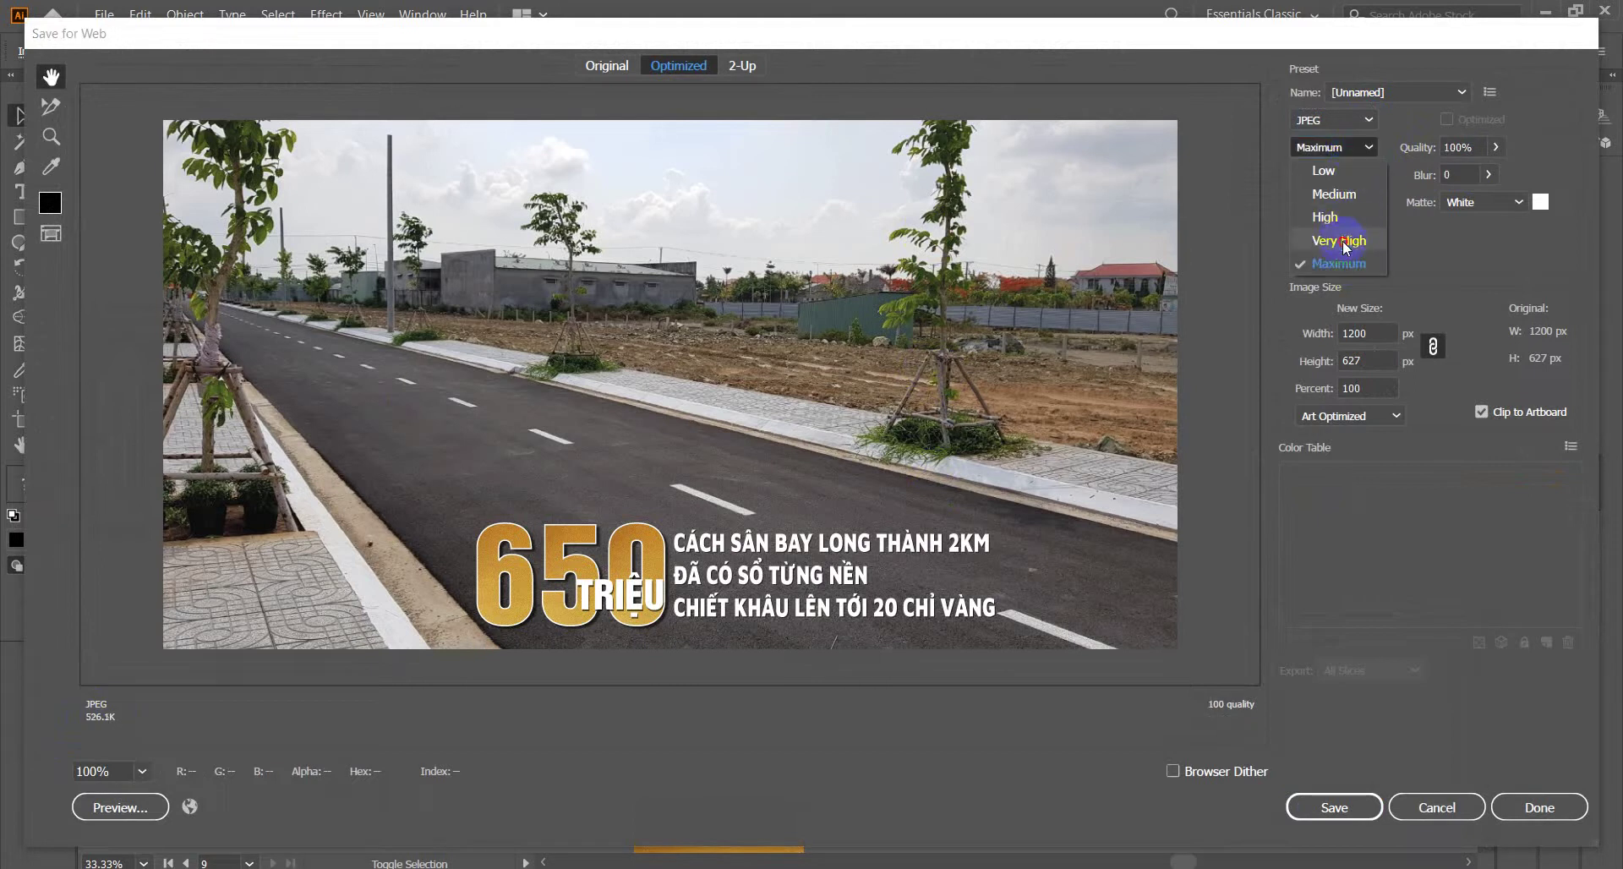
{"action": "left_click", "coordinate": [1342, 240]}
{"action": "left_click", "coordinate": [1368, 150]}
{"action": "left_click", "coordinate": [1344, 263]}
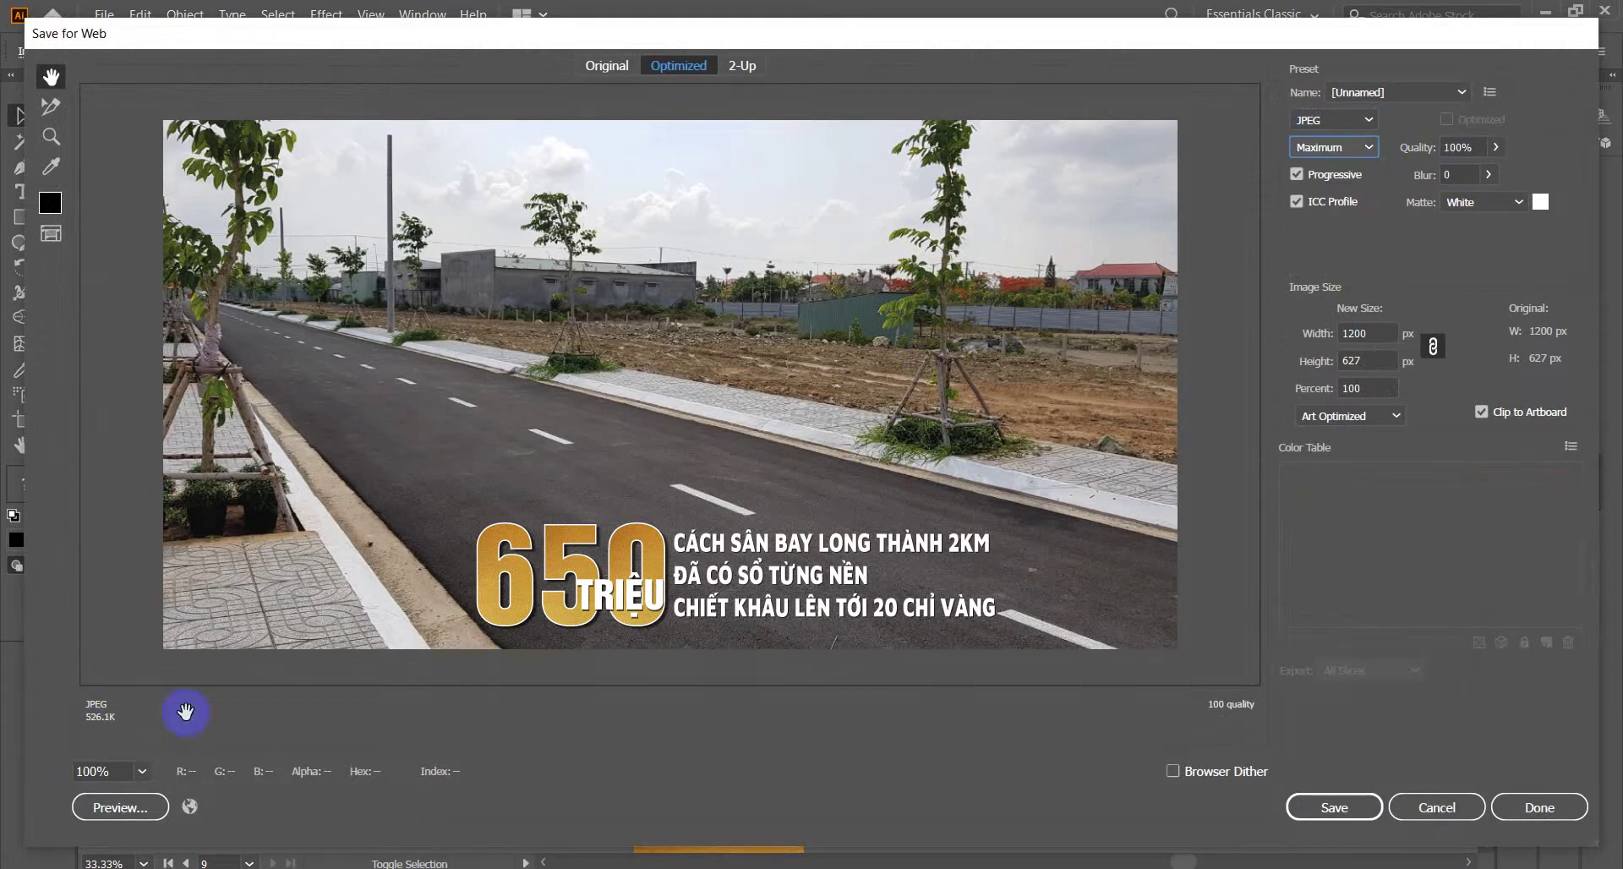
- Save the JPEG banner to the Desktop with the author's name as the file name, and deselect the road photo
{"action": "left_click", "coordinate": [1323, 805]}
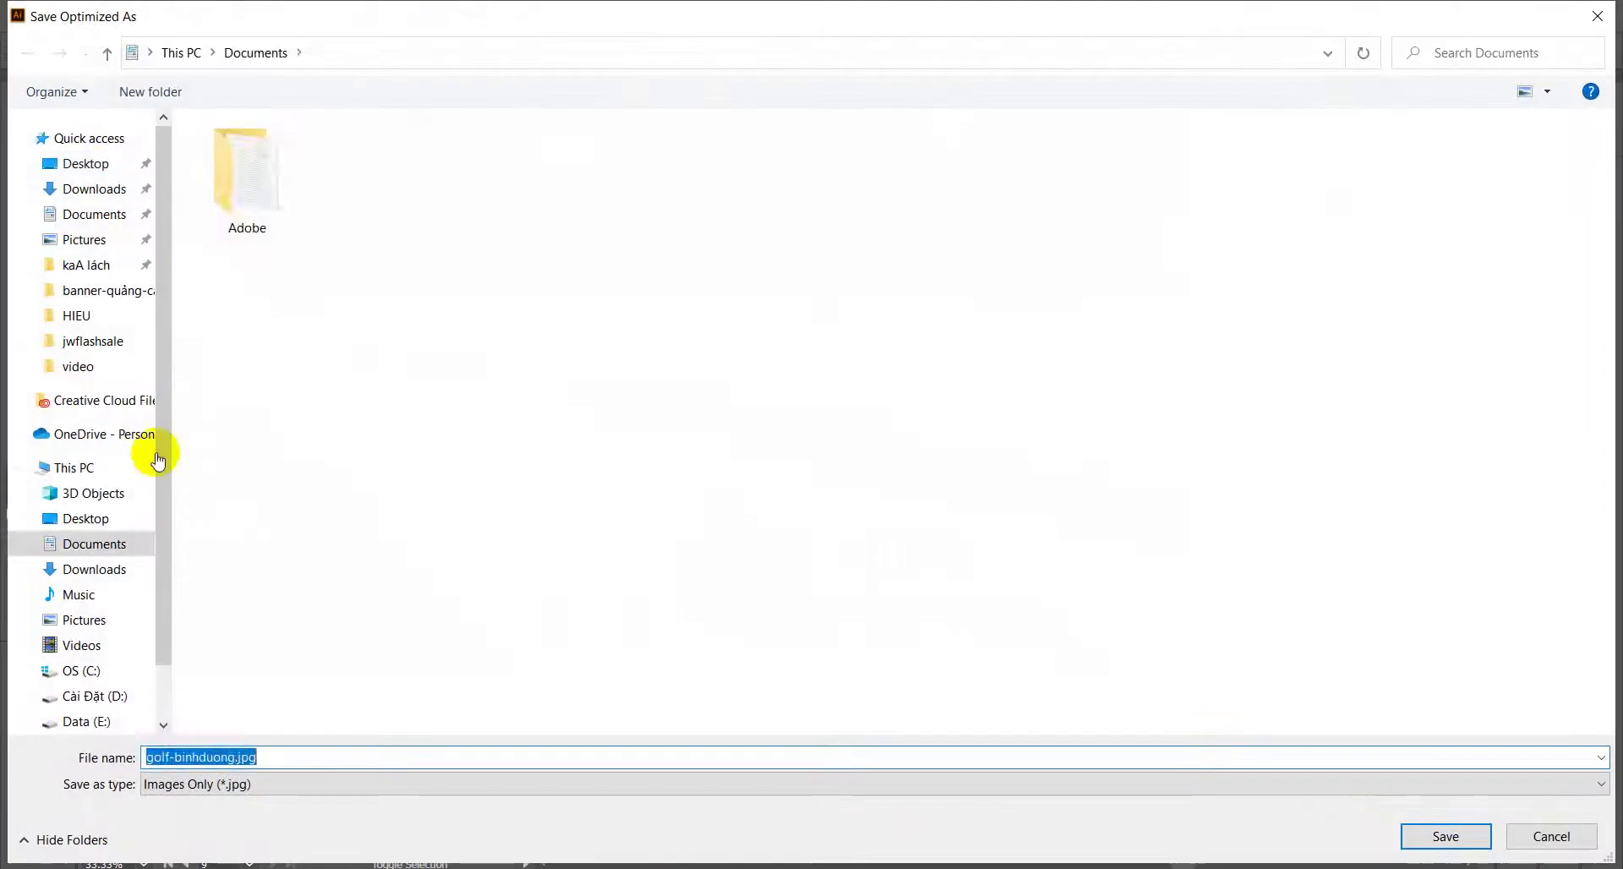
{"action": "left_click", "coordinate": [89, 163]}
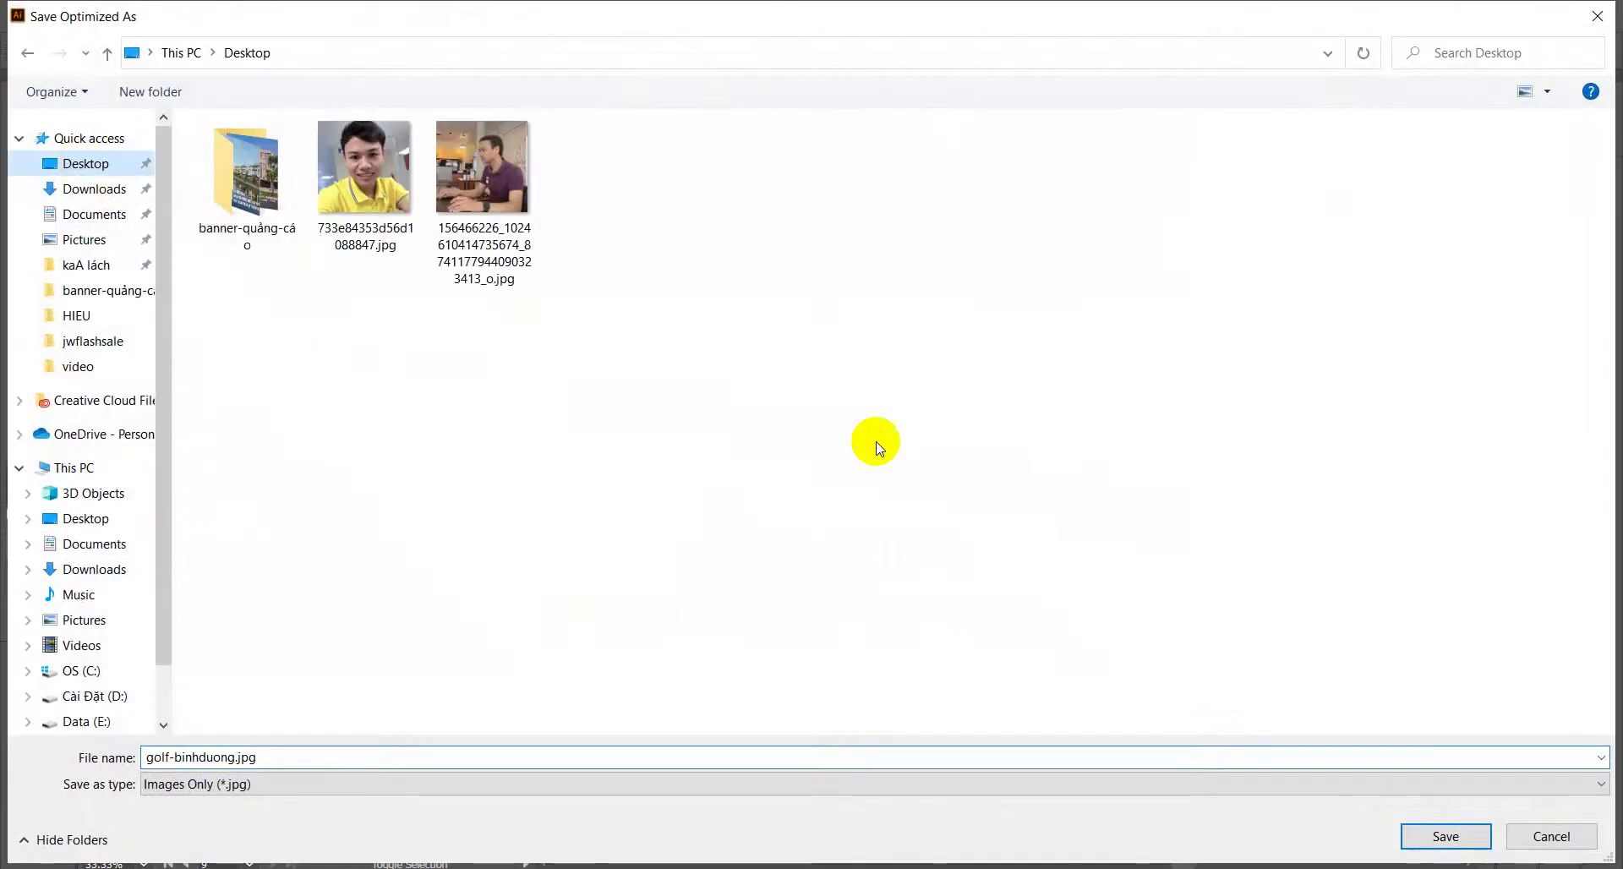
{"action": "left_click", "coordinate": [331, 749]}
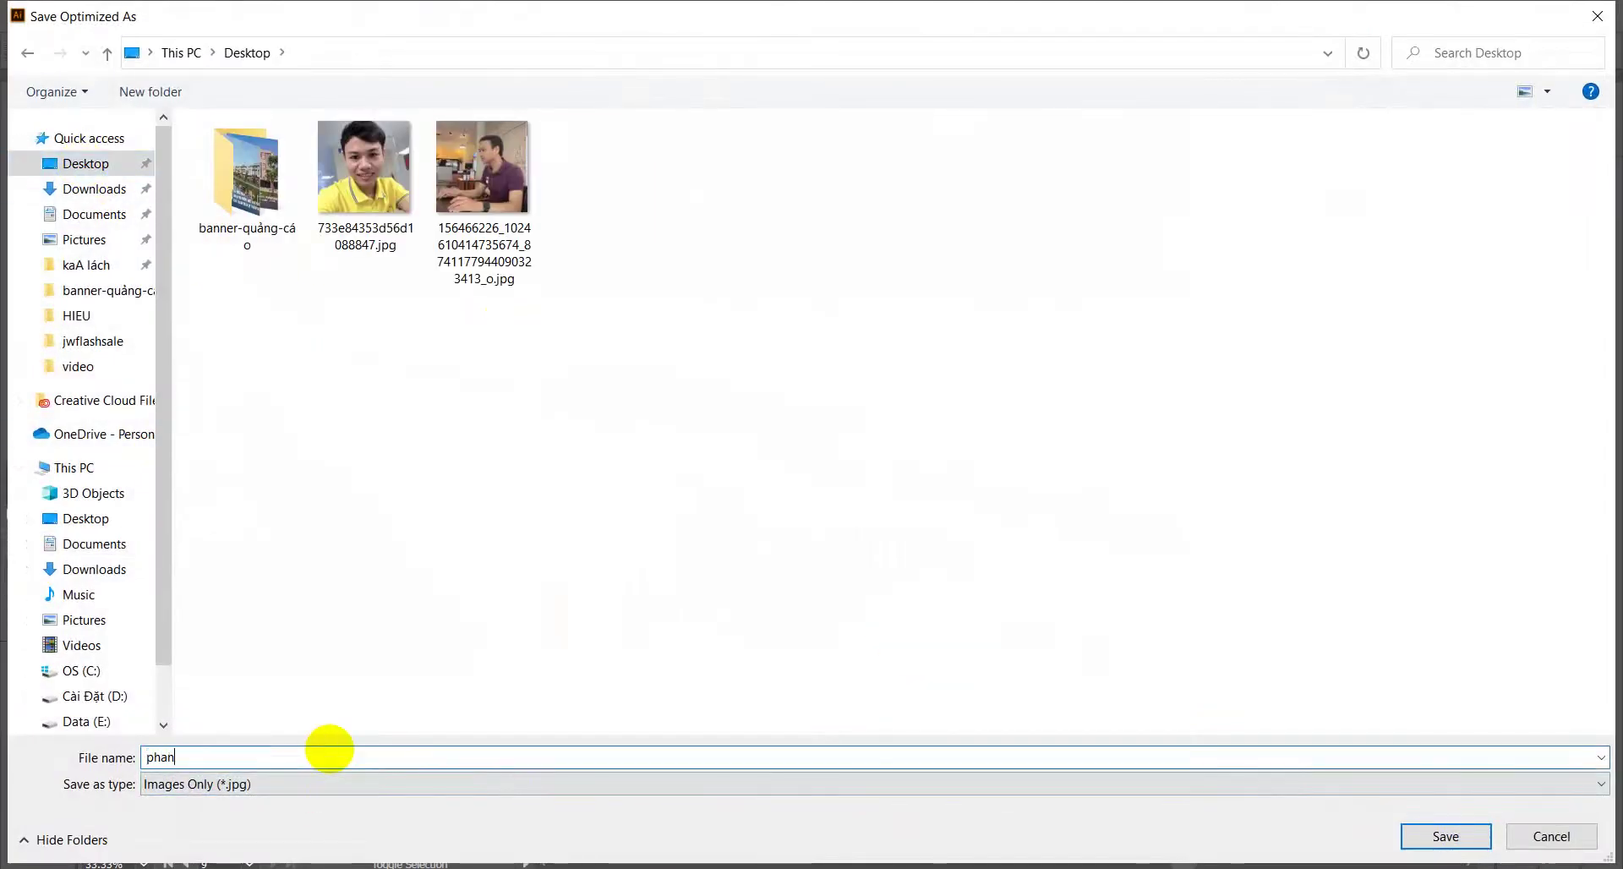
{"action": "key", "text": "Return"}
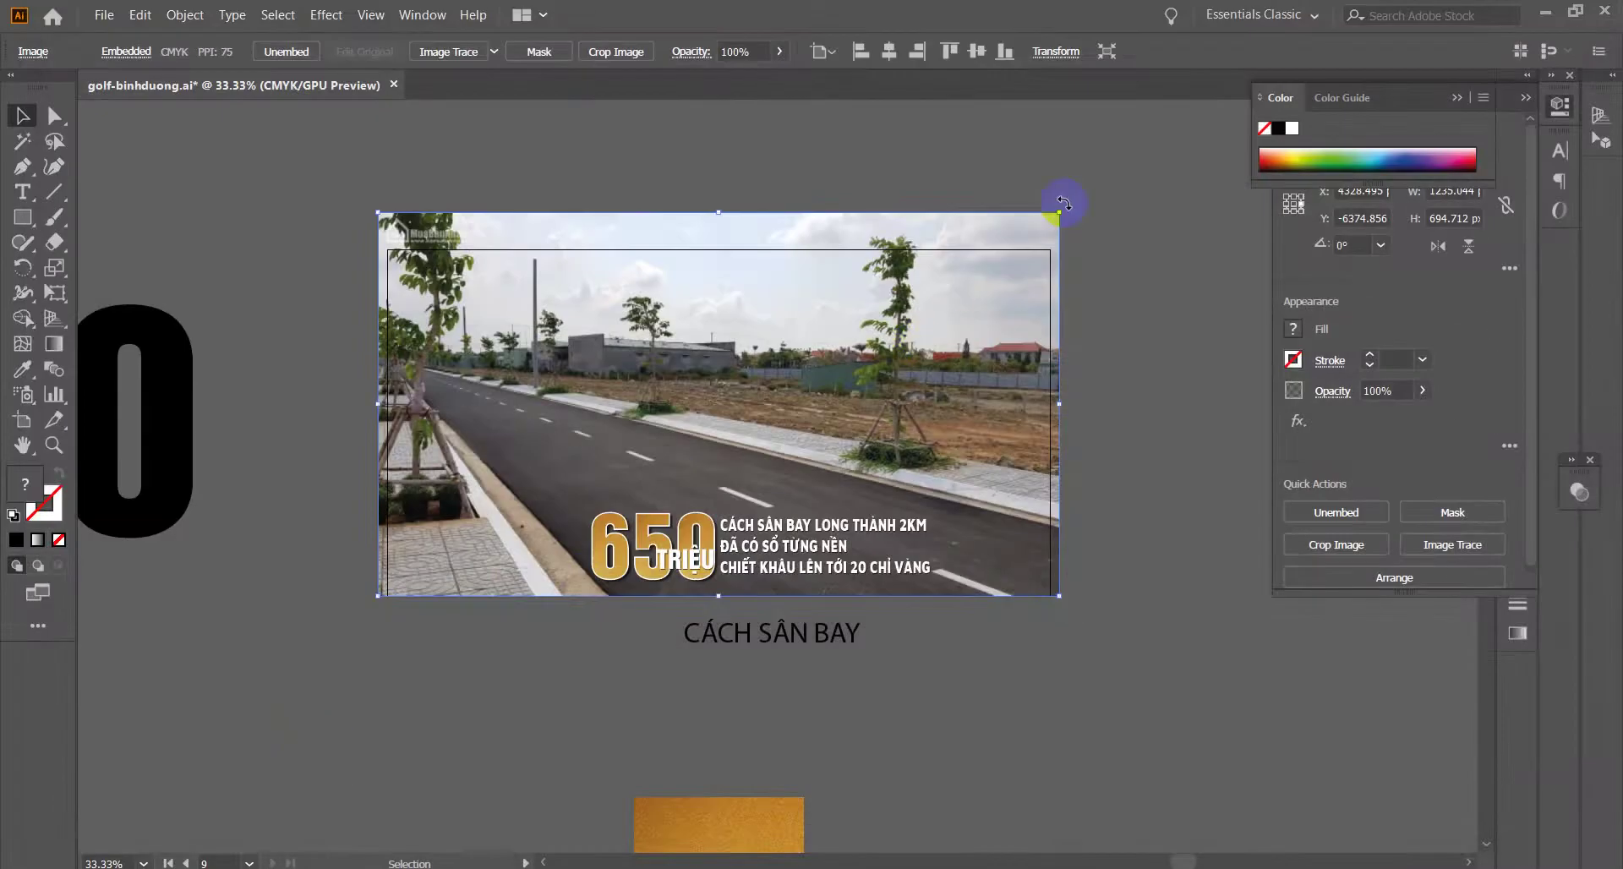
{"action": "left_click", "coordinate": [1115, 176]}
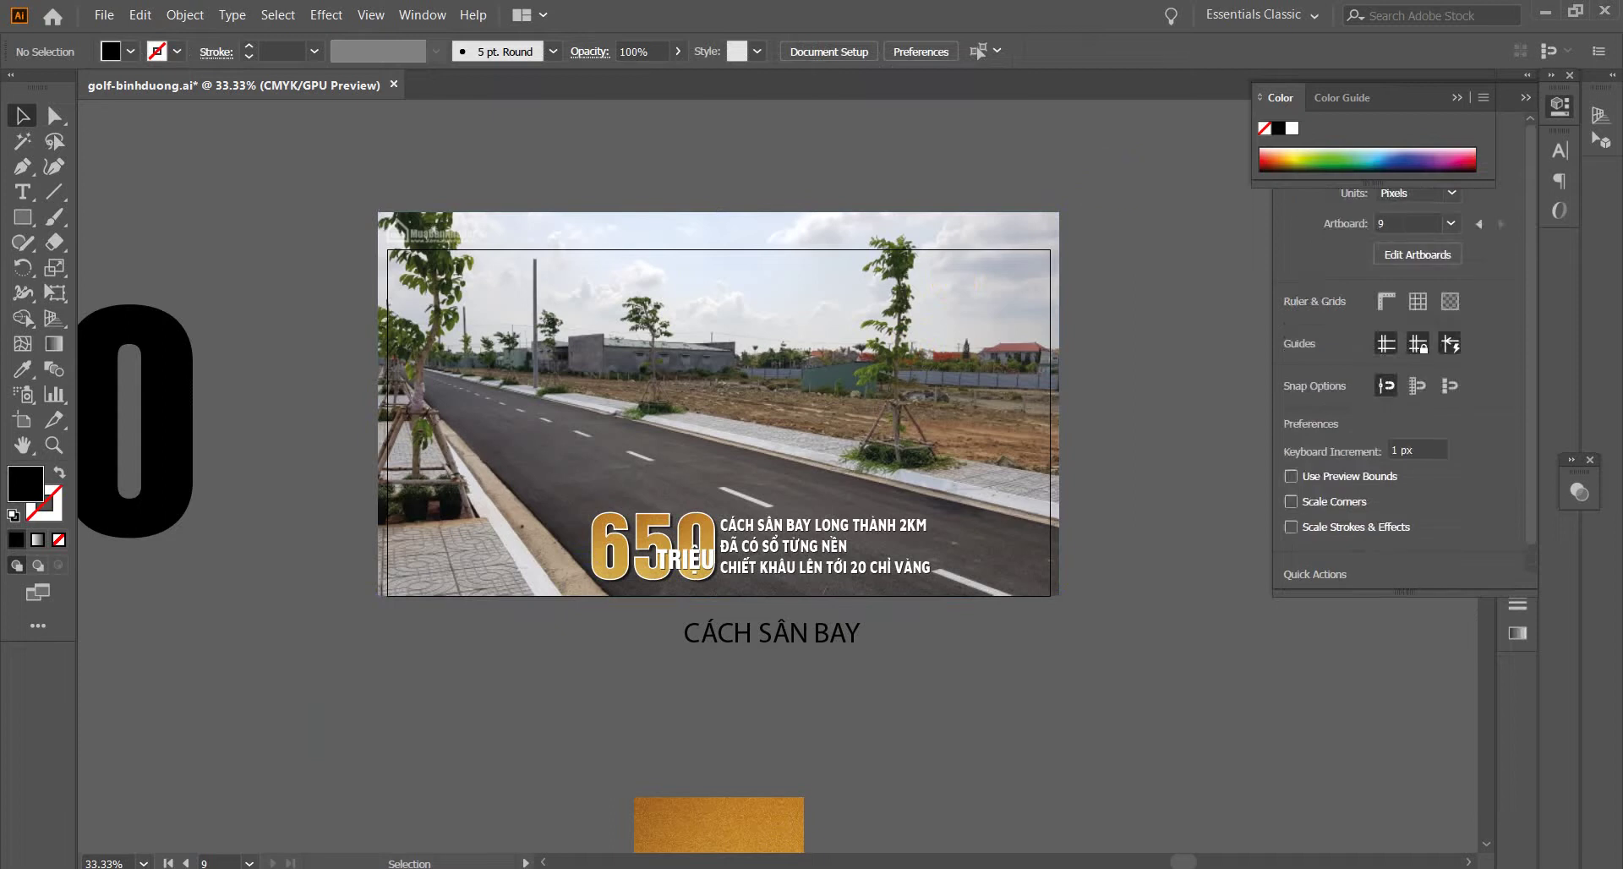
- Switch to the Zalo Ads form in Chrome and look up the exported banner on the Desktop through the ad image upload, without choosing it
{"action": "key", "text": "alt+Tab"}
{"action": "scroll", "coordinate": [791, 211], "scroll_direction": "up", "scroll_amount": 3}
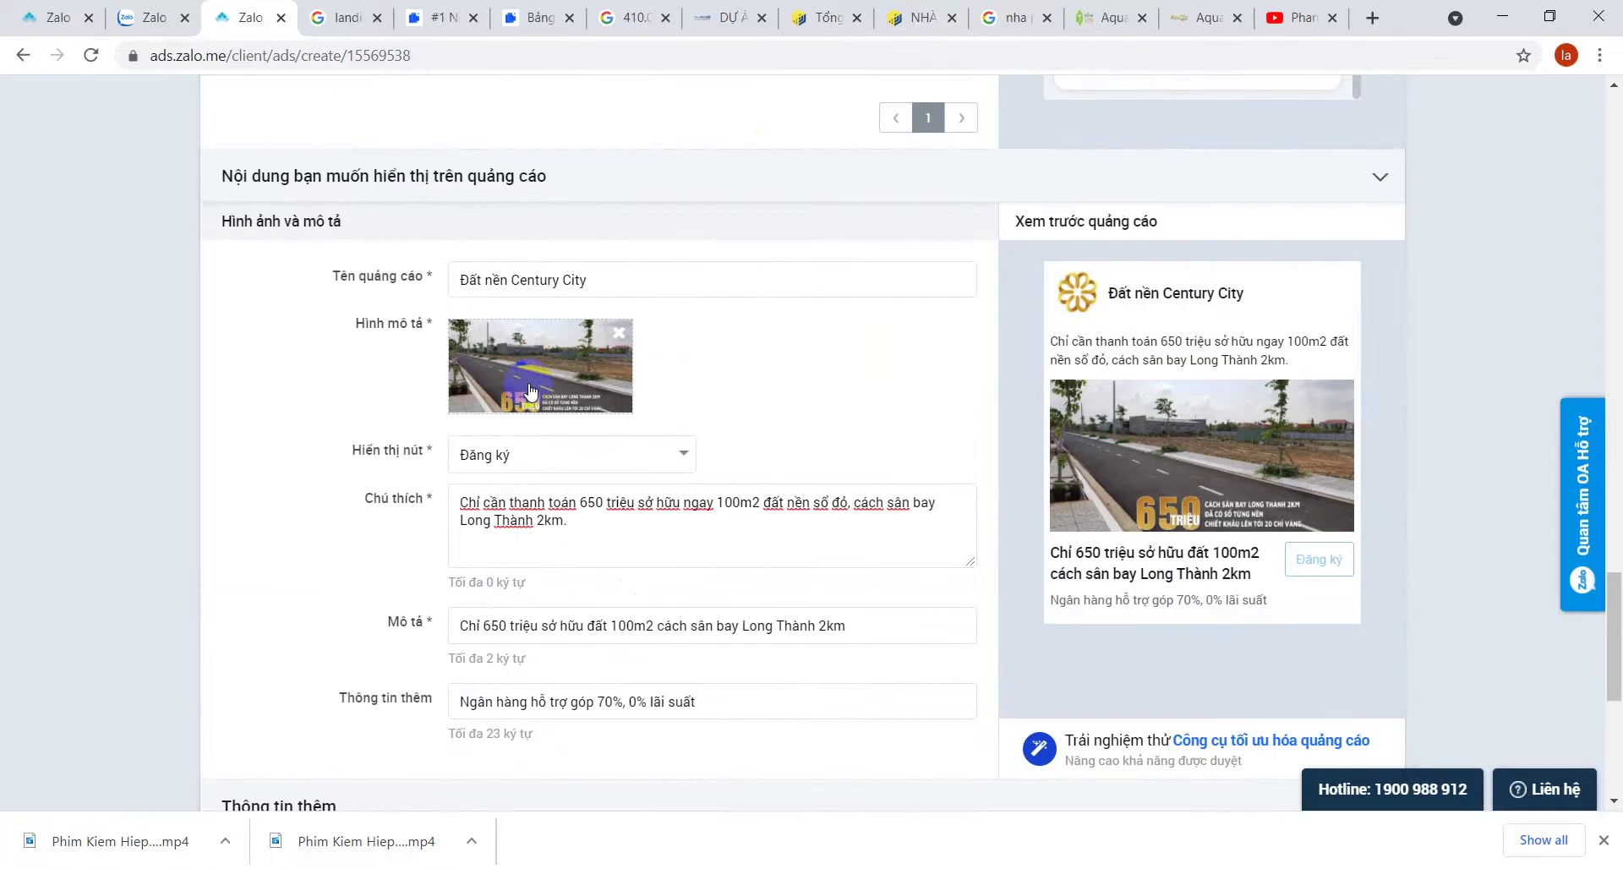
{"action": "left_click", "coordinate": [531, 390]}
{"action": "left_click", "coordinate": [624, 642]}
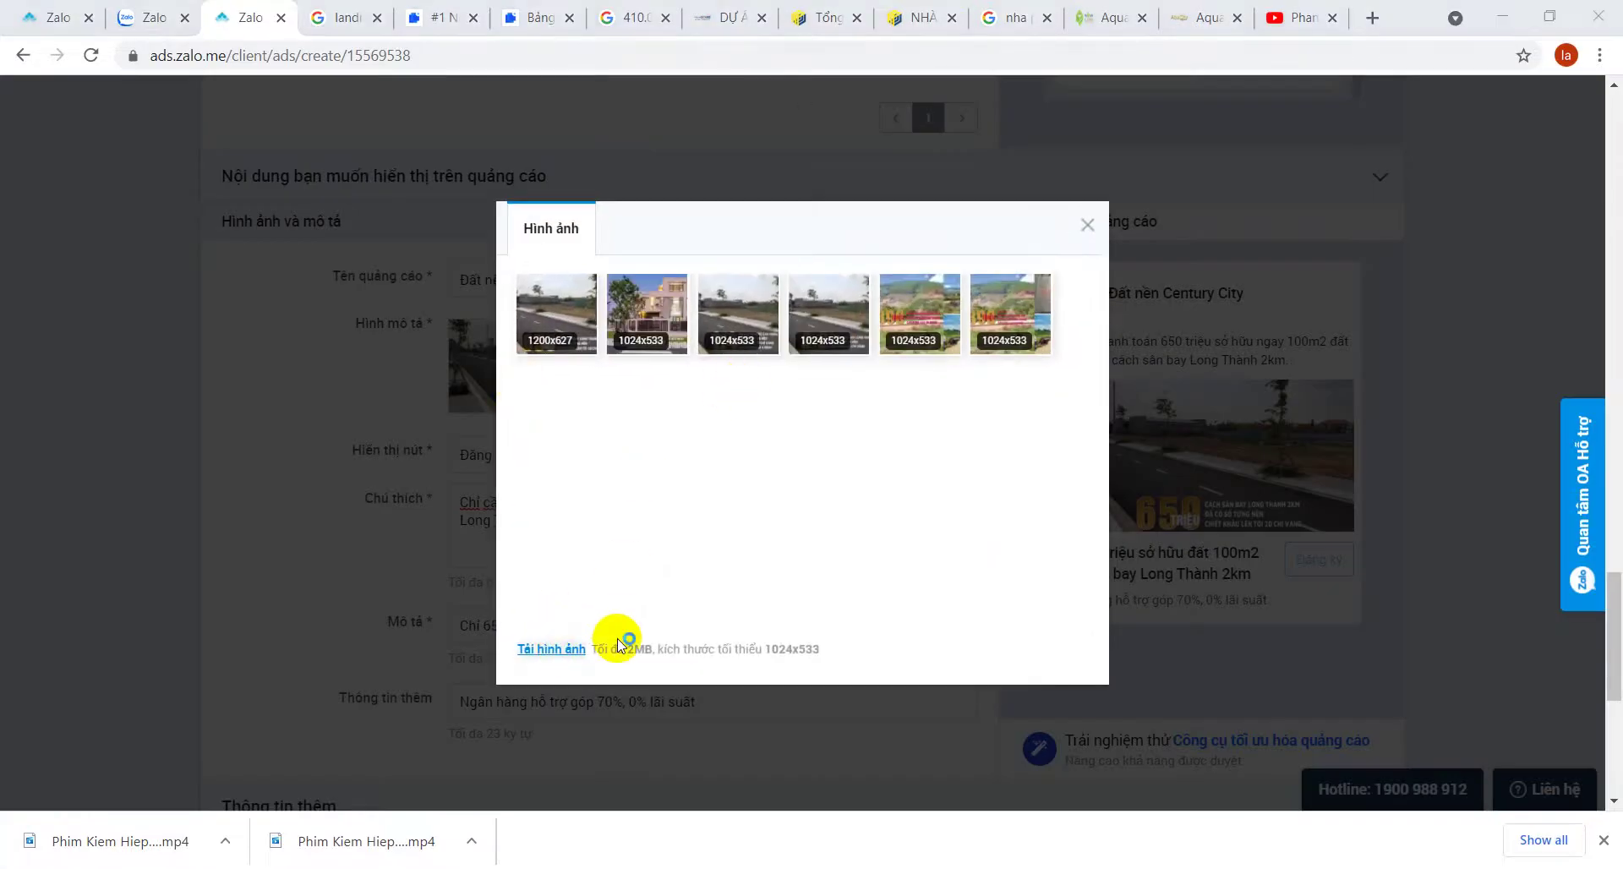
{"action": "left_click", "coordinate": [70, 194]}
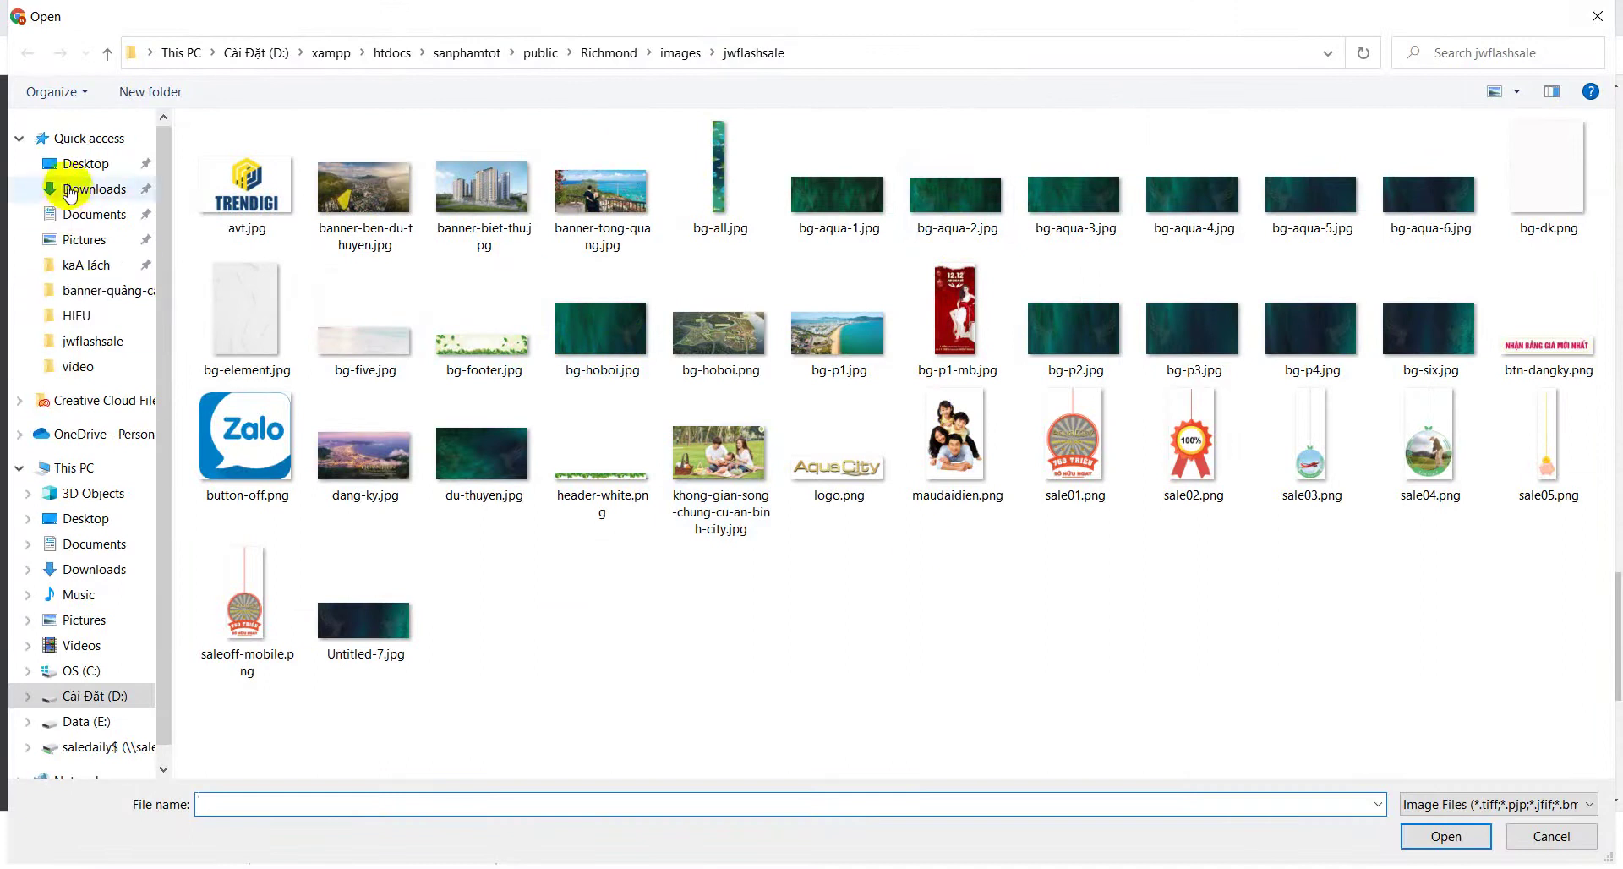
{"action": "left_click", "coordinate": [78, 165]}
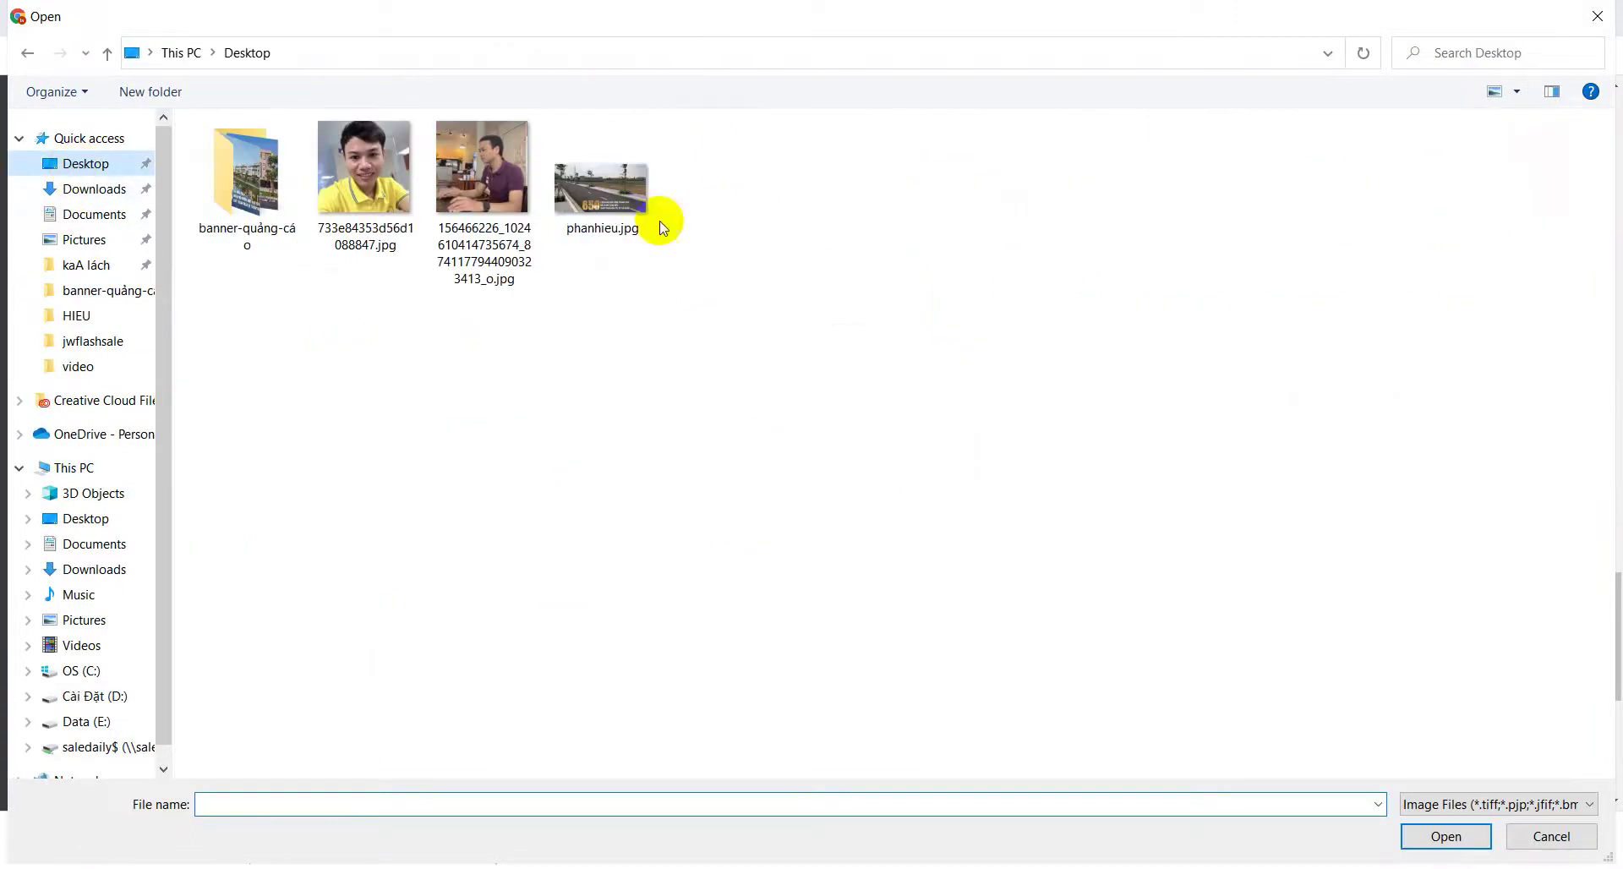
{"action": "left_click", "coordinate": [1552, 836]}
{"action": "left_click", "coordinate": [1077, 222]}
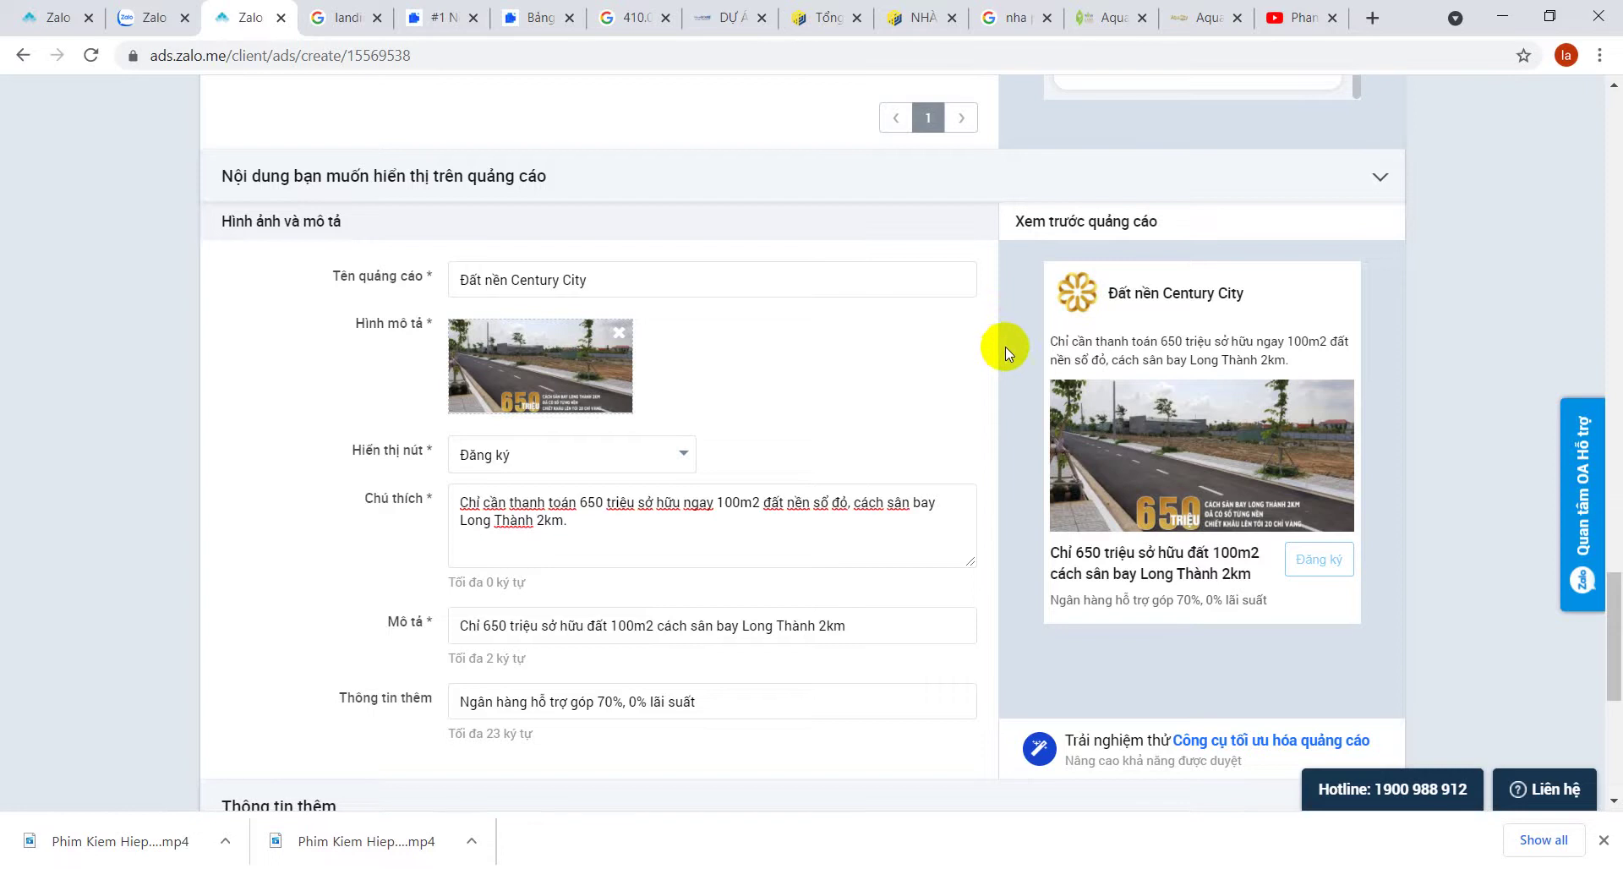
- Review the Đất nền Century City ad form, covering its description texts, audience targeting, registration form preview and budget schedule
{"action": "scroll", "coordinate": [1009, 348], "scroll_direction": "up", "scroll_amount": 5}
{"action": "scroll", "coordinate": [1008, 346], "scroll_direction": "down", "scroll_amount": 6}
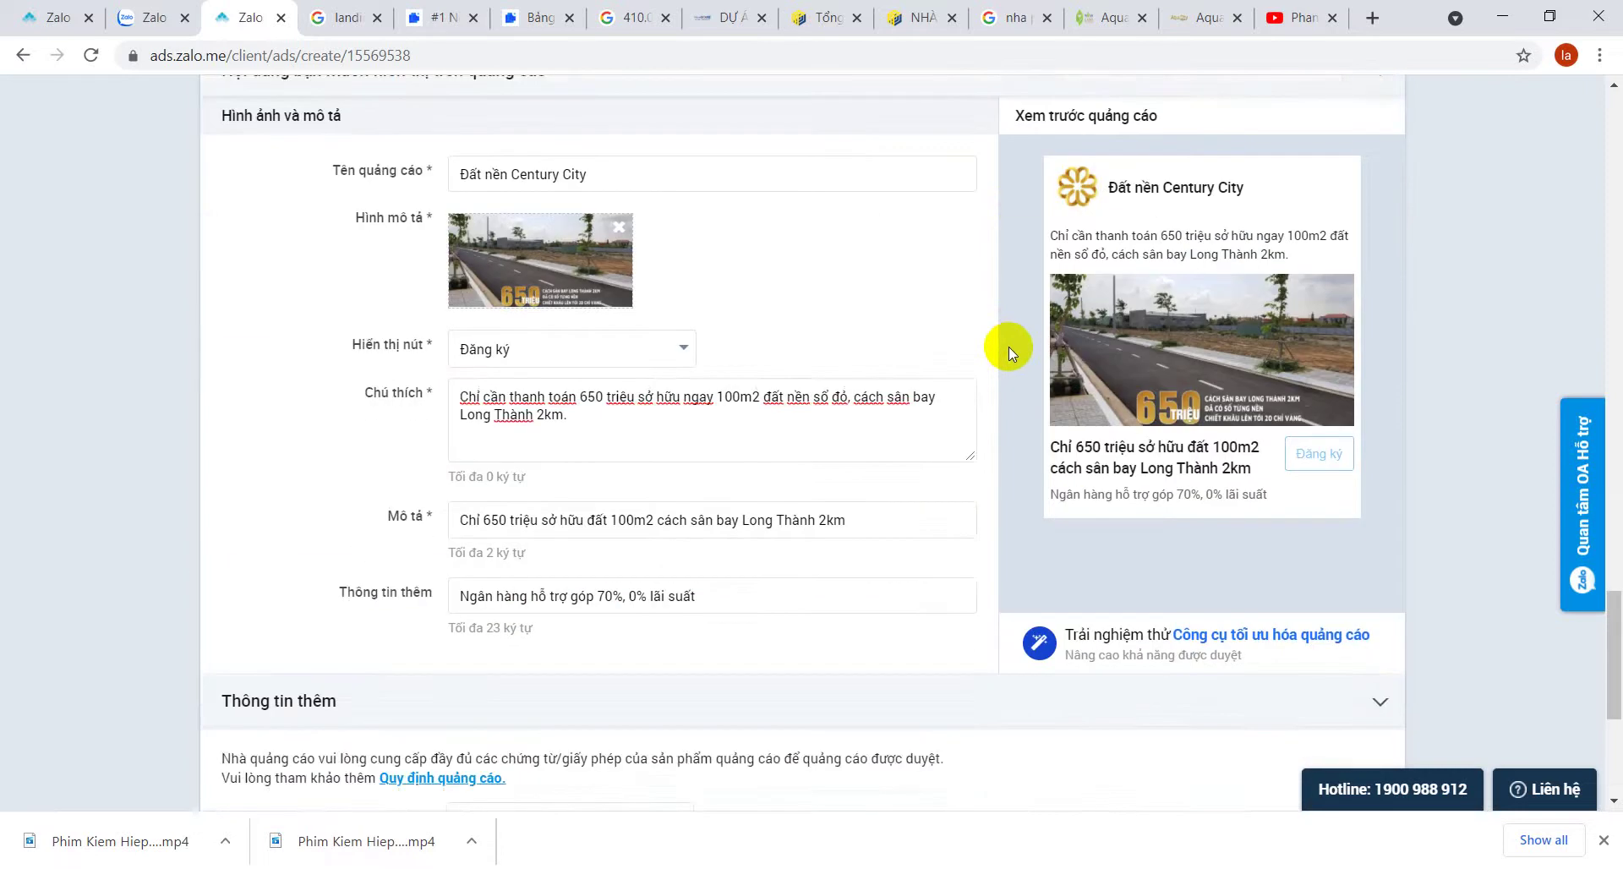
{"action": "triple_click", "coordinate": [888, 528]}
{"action": "left_click", "coordinate": [998, 472]}
{"action": "scroll", "coordinate": [1006, 470], "scroll_direction": "down", "scroll_amount": 2}
{"action": "scroll", "coordinate": [989, 465], "scroll_direction": "up", "scroll_amount": 12}
{"action": "scroll", "coordinate": [671, 301], "scroll_direction": "up", "scroll_amount": 12}
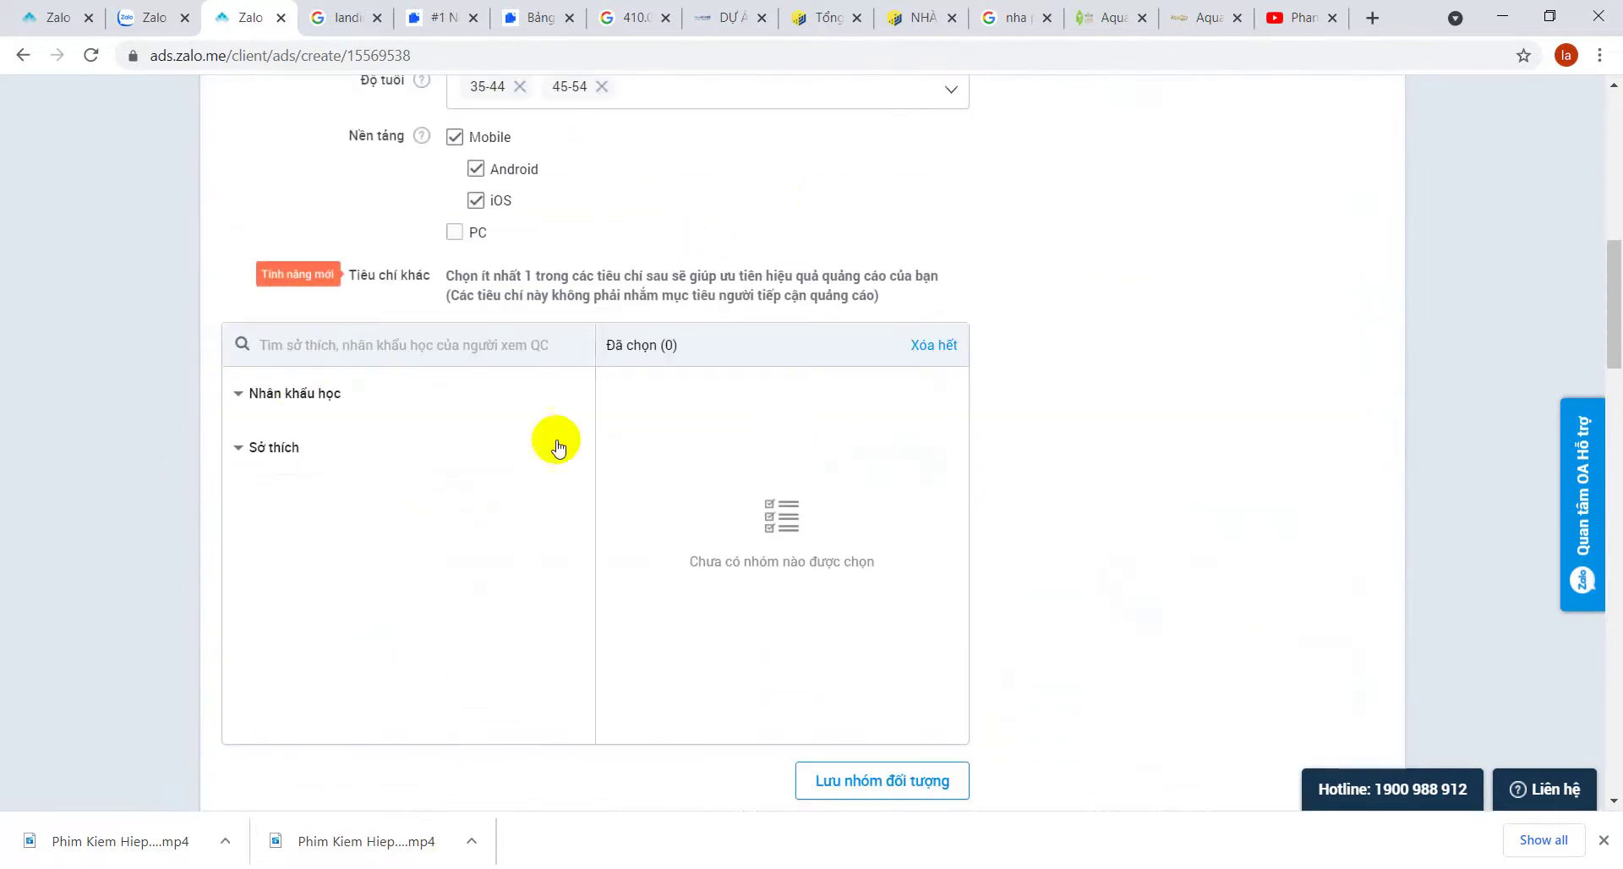
{"action": "scroll", "coordinate": [1149, 317], "scroll_direction": "up", "scroll_amount": 6}
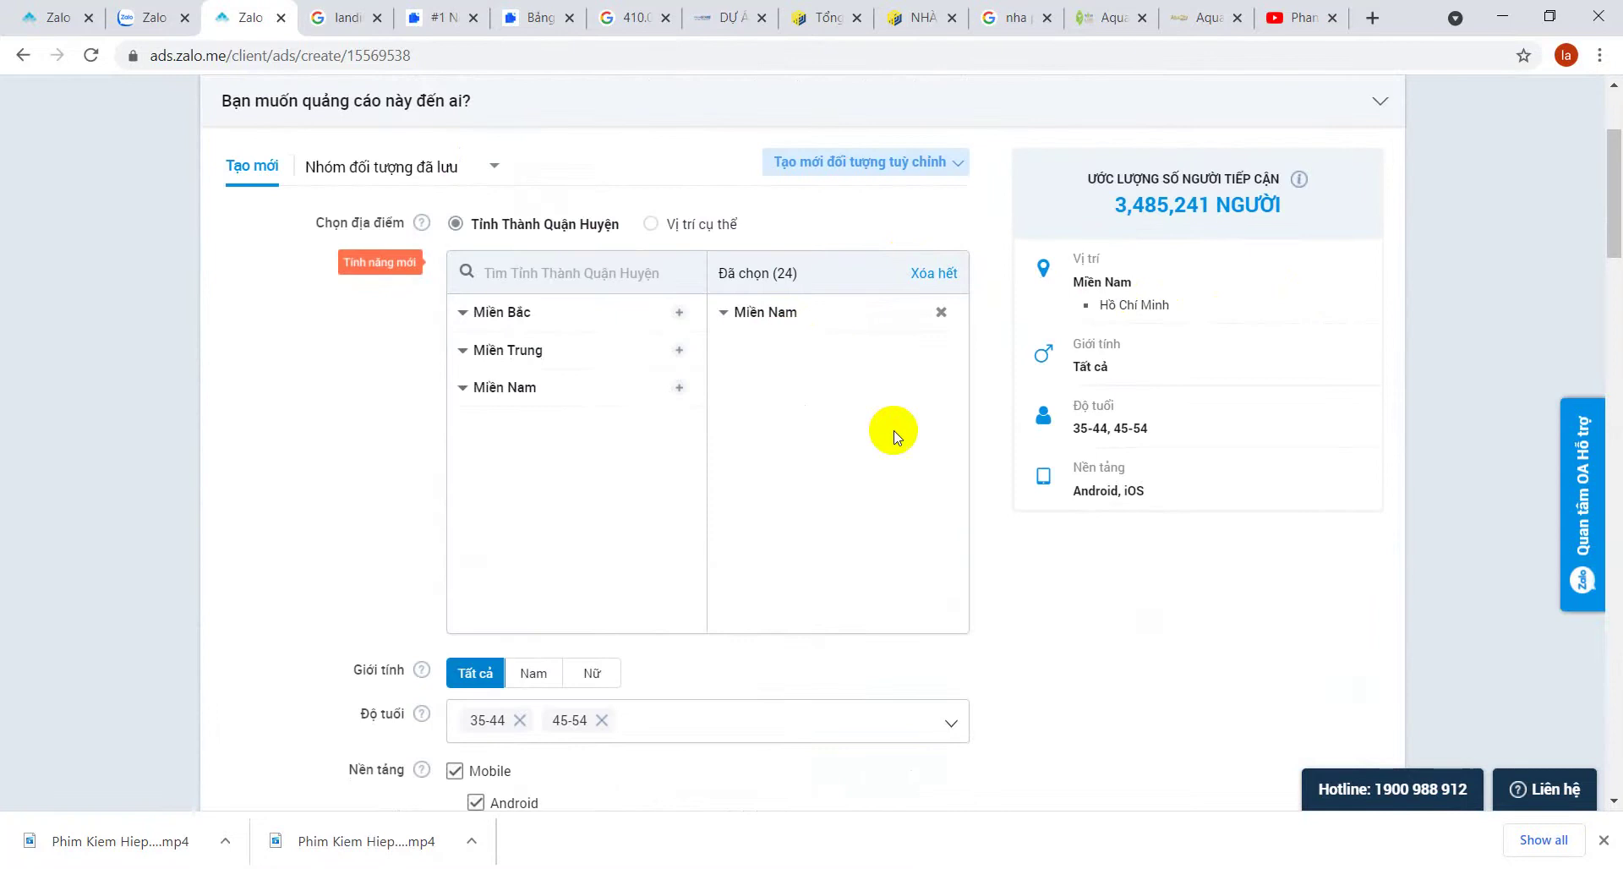
{"action": "scroll", "coordinate": [912, 434], "scroll_direction": "down", "scroll_amount": 5}
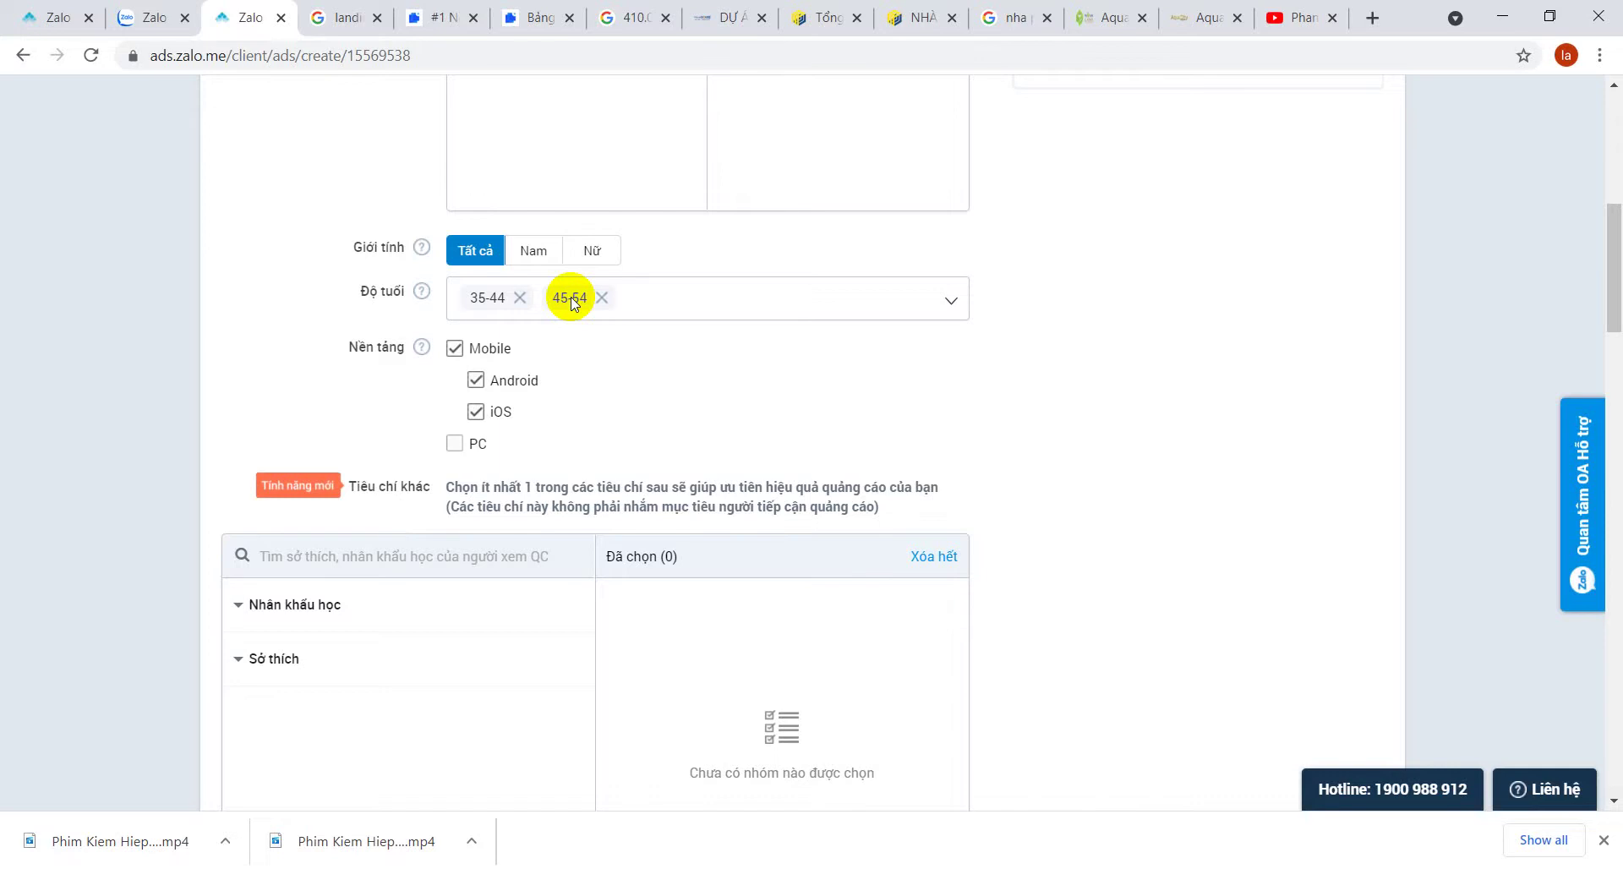
{"action": "scroll", "coordinate": [1220, 263], "scroll_direction": "down", "scroll_amount": 20}
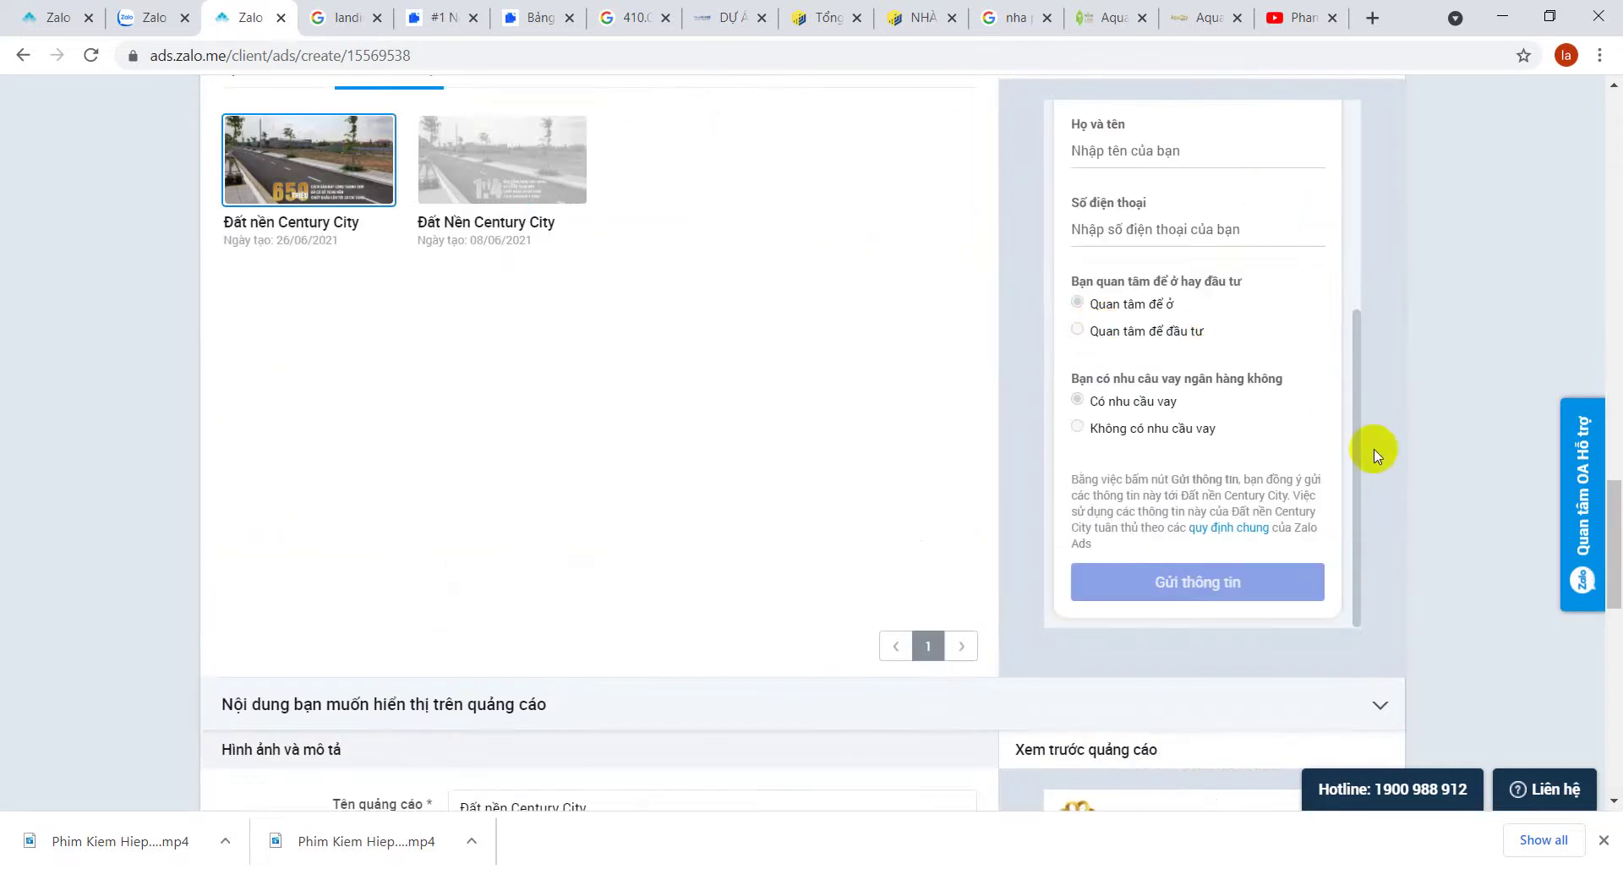
{"action": "scroll", "coordinate": [1449, 403], "scroll_direction": "up", "scroll_amount": 8}
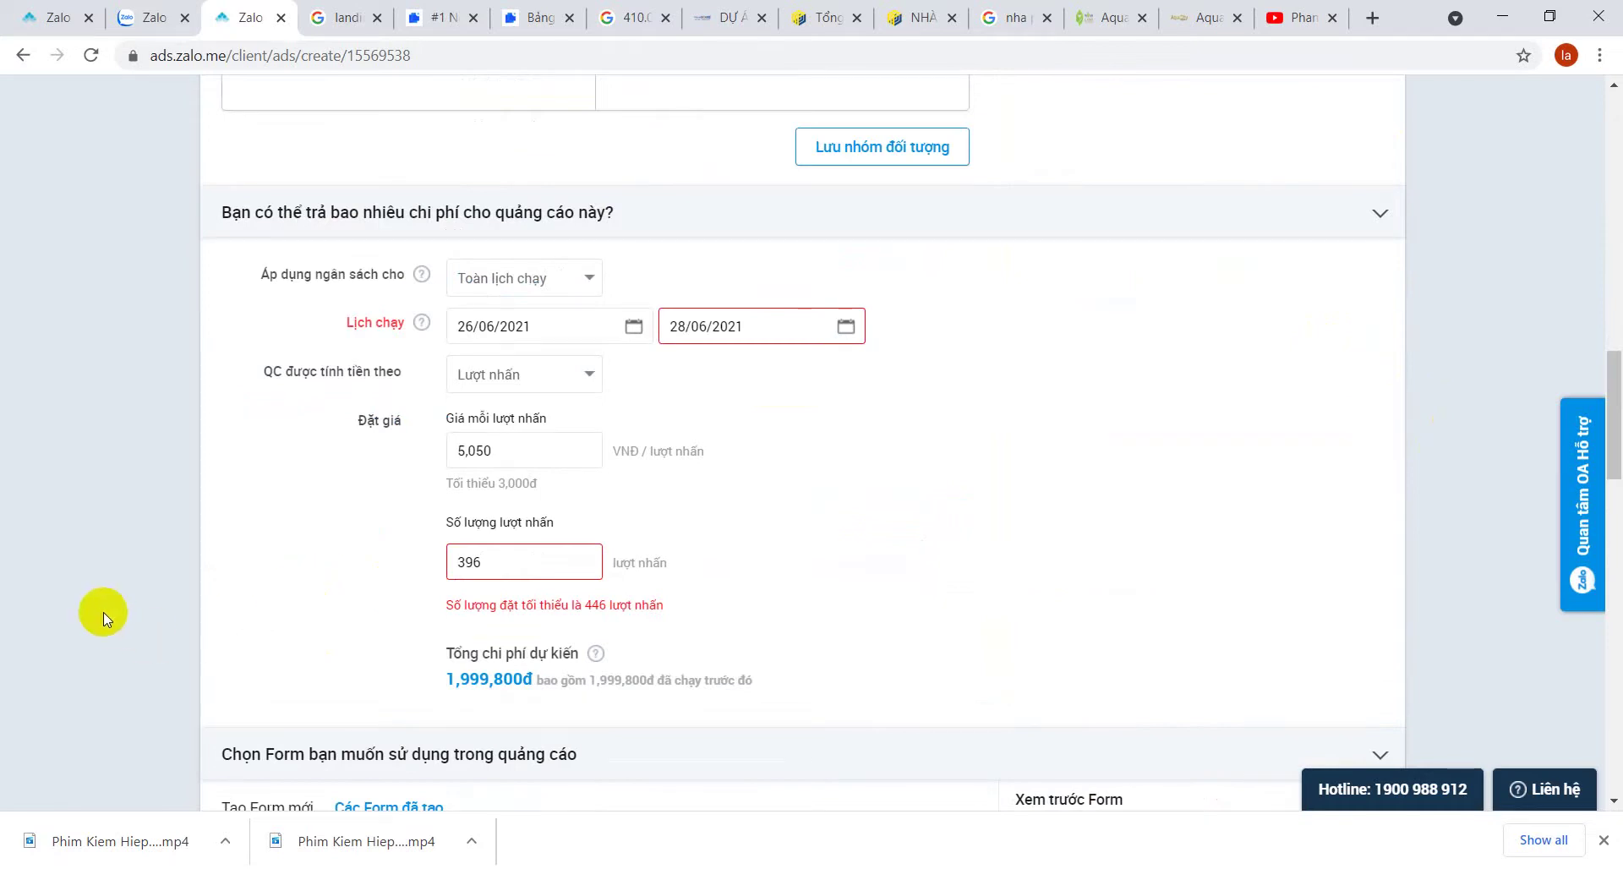
- Switch to the Zalo chat page and look through the list of recent conversations
{"action": "left_click", "coordinate": [161, 15]}
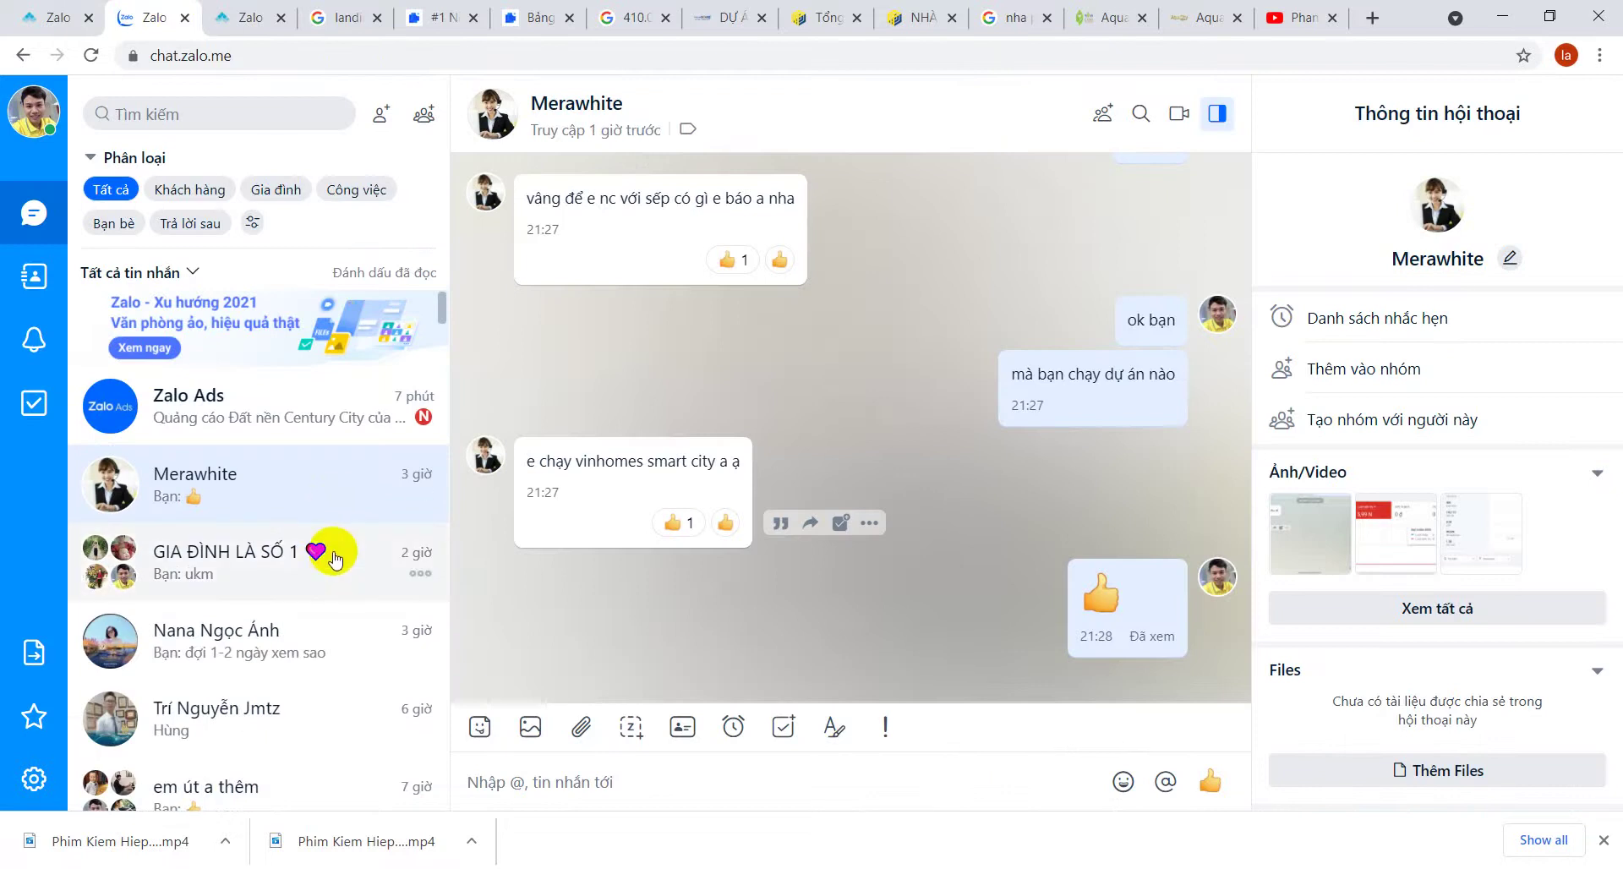
{"action": "scroll", "coordinate": [319, 545], "scroll_direction": "down", "scroll_amount": 3}
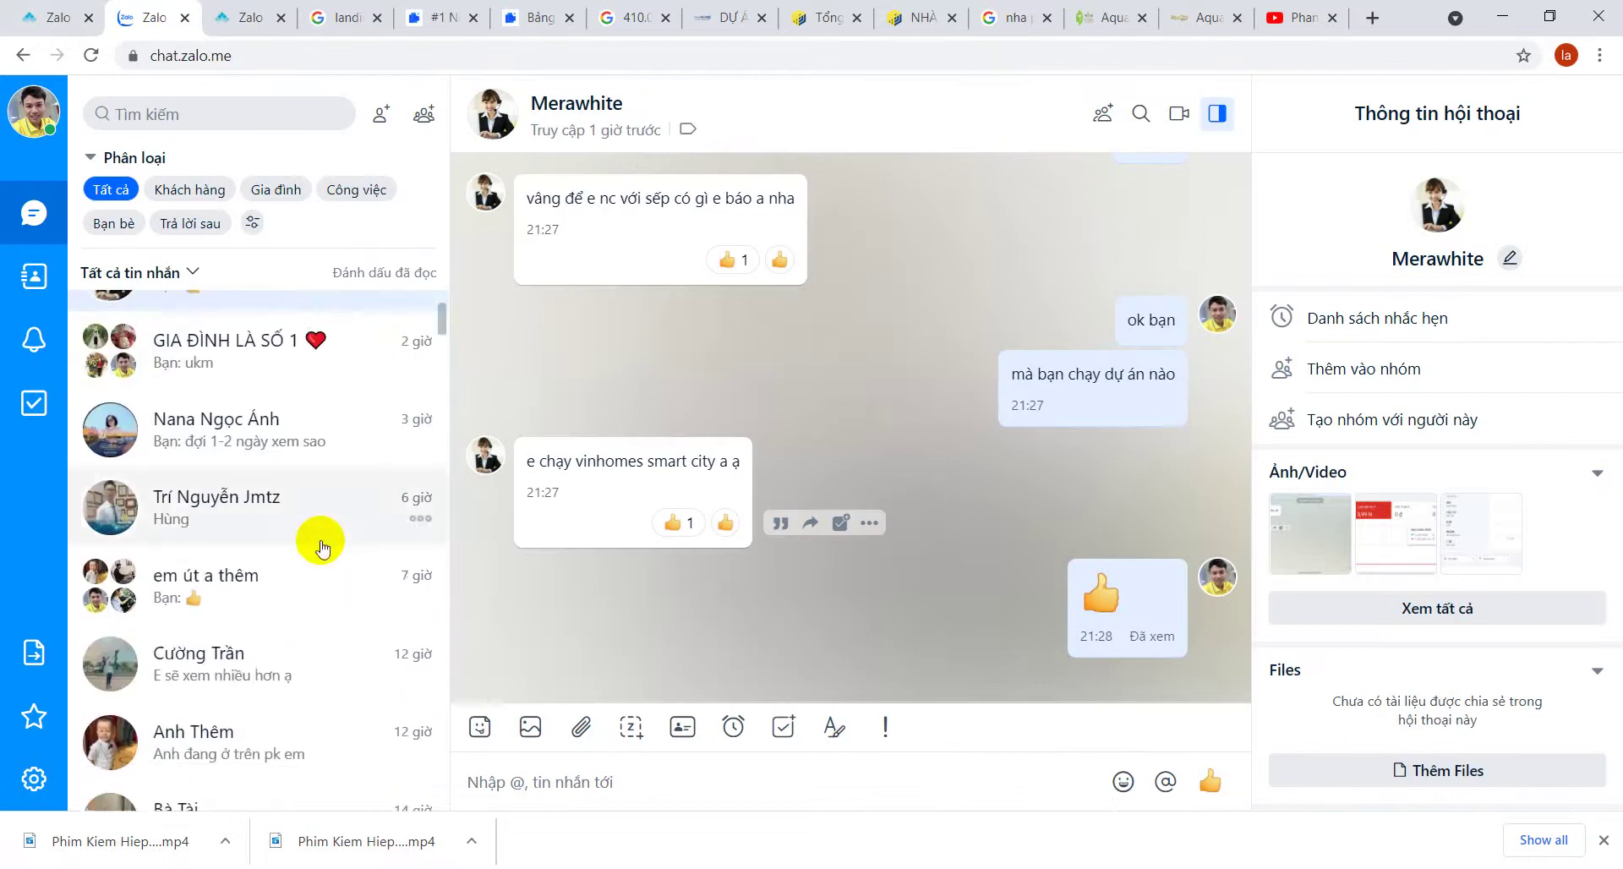
{"action": "scroll", "coordinate": [320, 537], "scroll_direction": "down", "scroll_amount": 3}
{"action": "scroll", "coordinate": [317, 529], "scroll_direction": "down", "scroll_amount": 3}
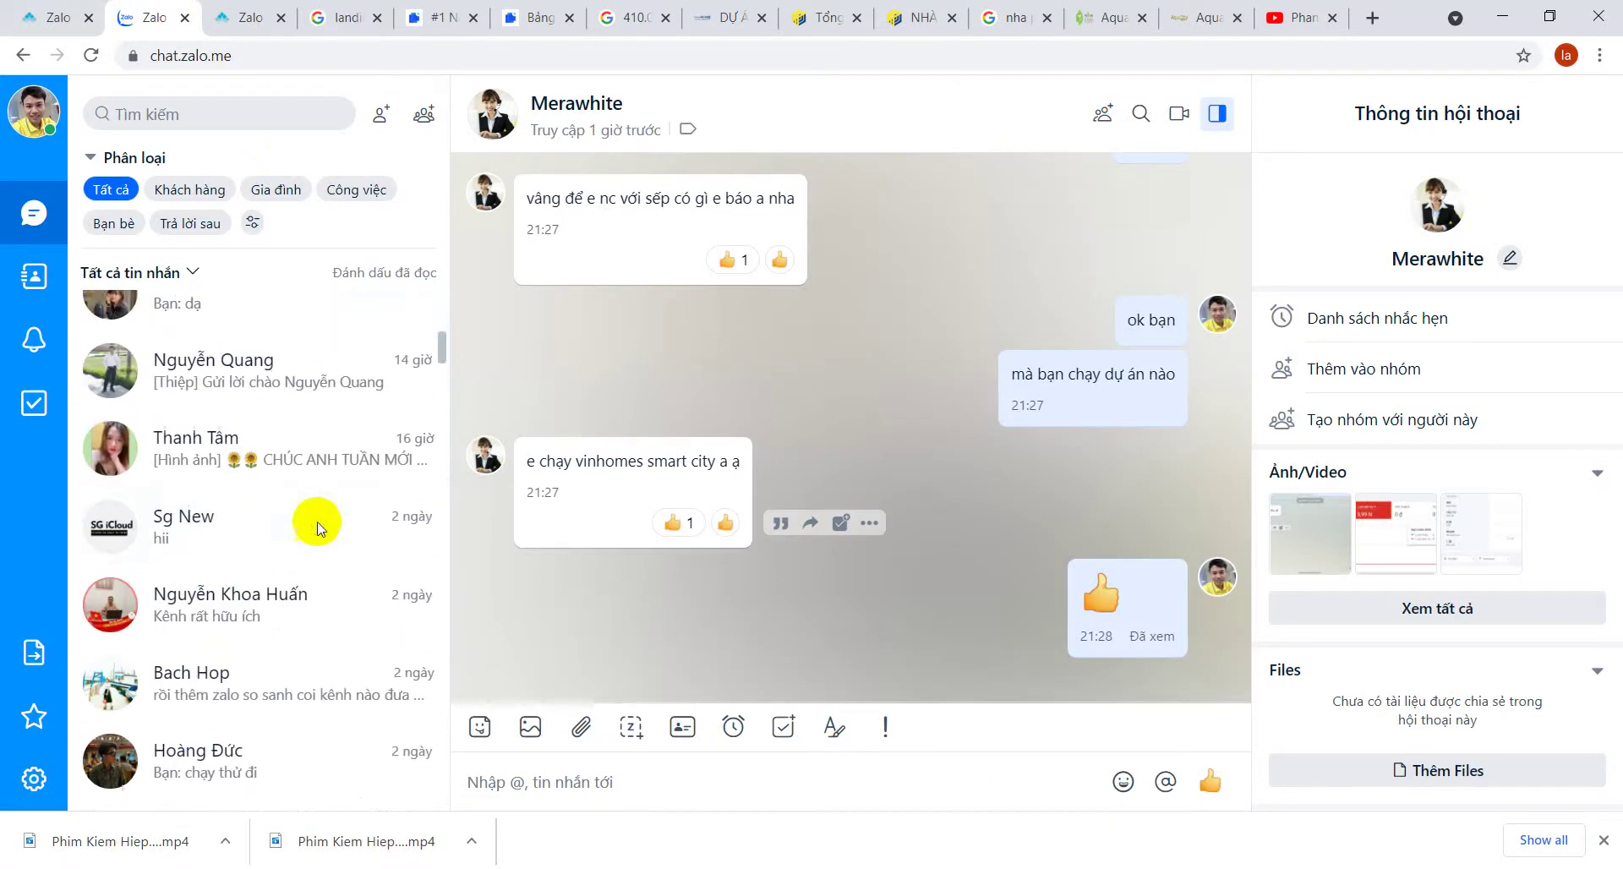
{"action": "scroll", "coordinate": [318, 529], "scroll_direction": "down", "scroll_amount": 2}
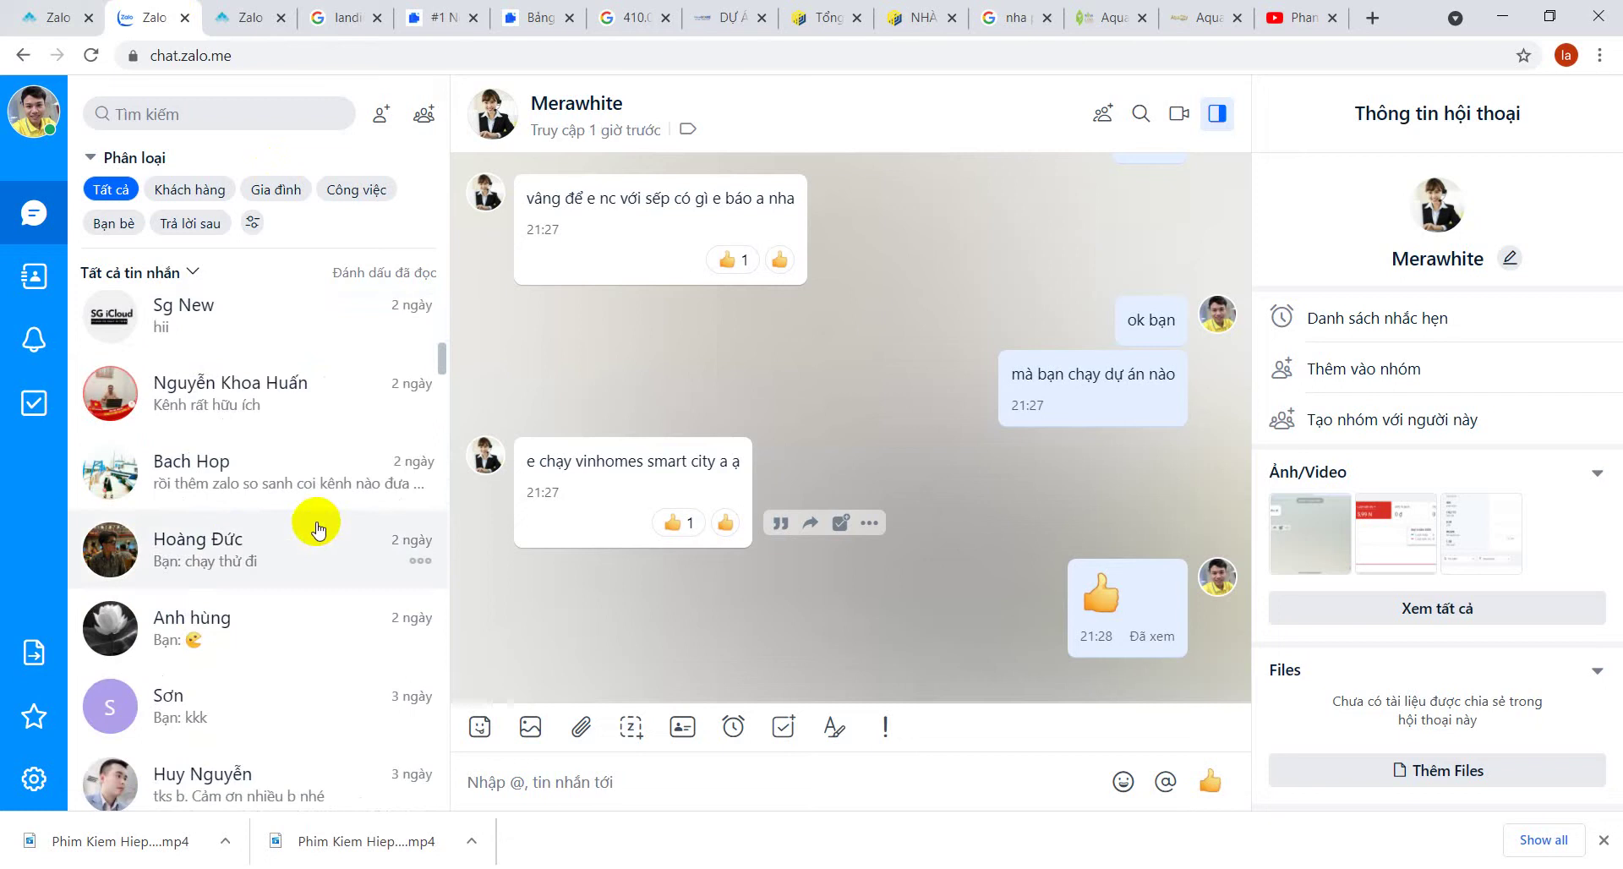
{"action": "scroll", "coordinate": [291, 549], "scroll_direction": "down", "scroll_amount": 3}
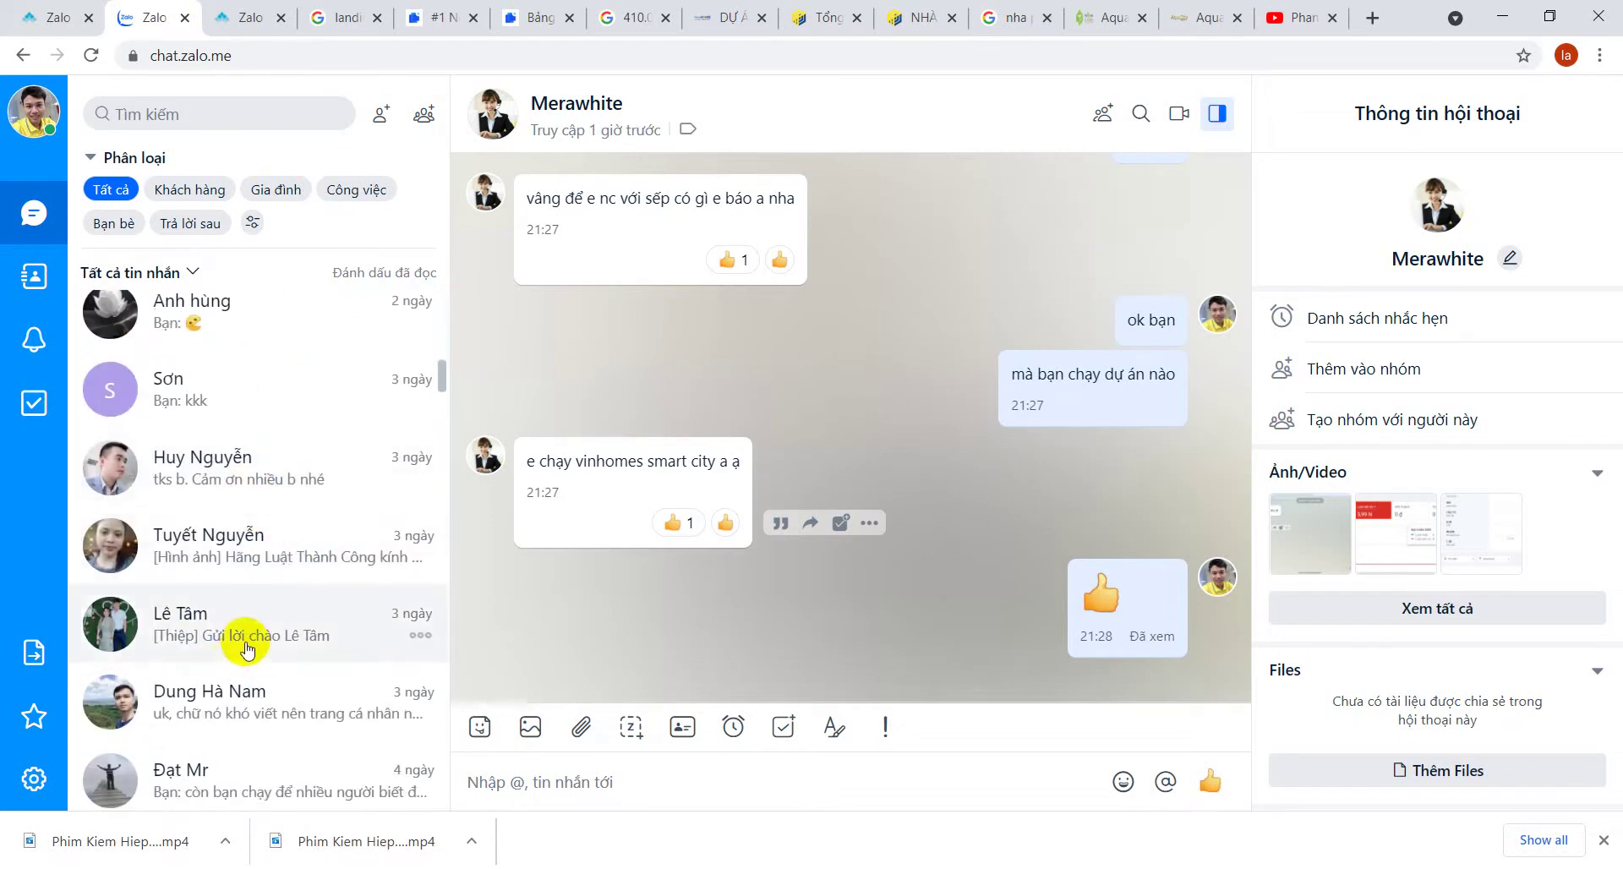
{"action": "scroll", "coordinate": [239, 634], "scroll_direction": "down", "scroll_amount": 5}
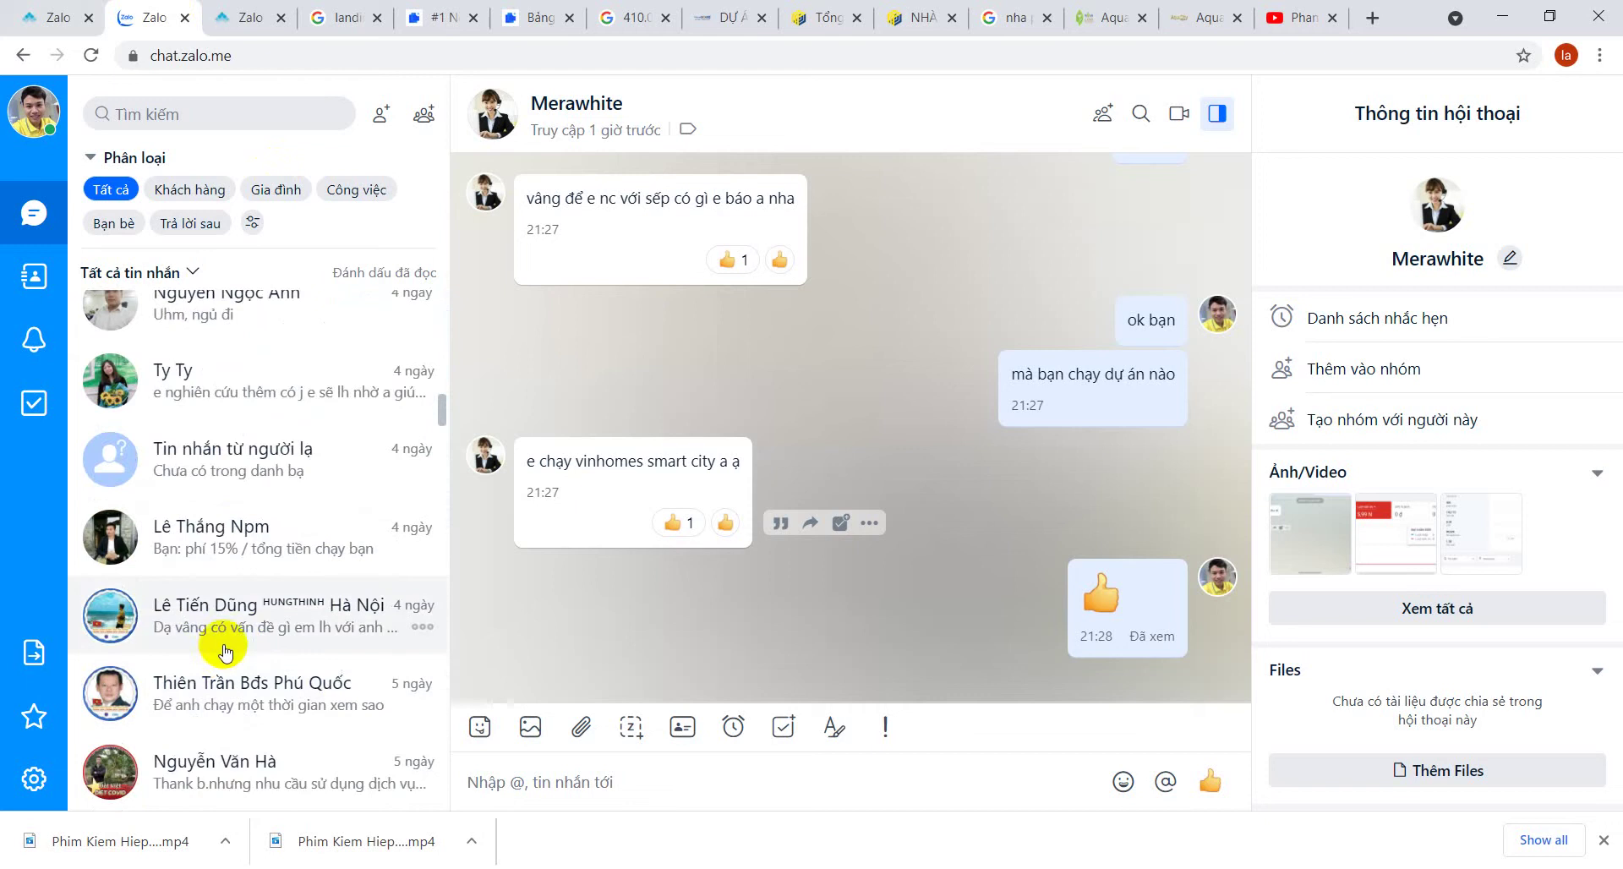
{"action": "scroll", "coordinate": [331, 592], "scroll_direction": "up", "scroll_amount": 5}
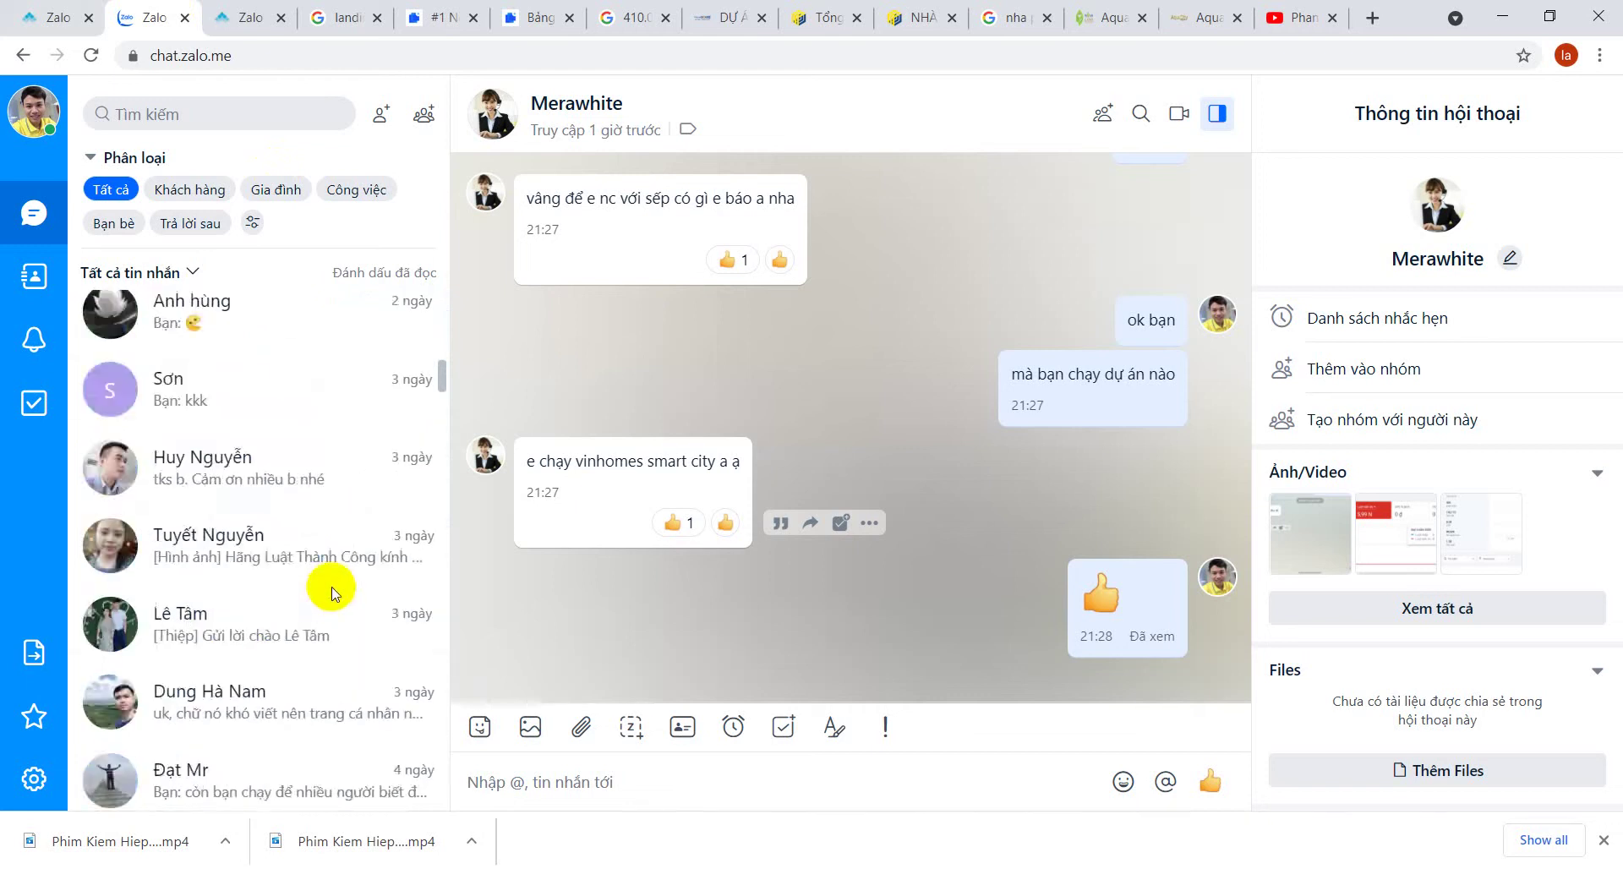
- Return from the chat page to the Zalo Ads setup form and review its audience targeting and budget sections
{"action": "scroll", "coordinate": [330, 587], "scroll_direction": "up", "scroll_amount": 5}
{"action": "left_click", "coordinate": [224, 17]}
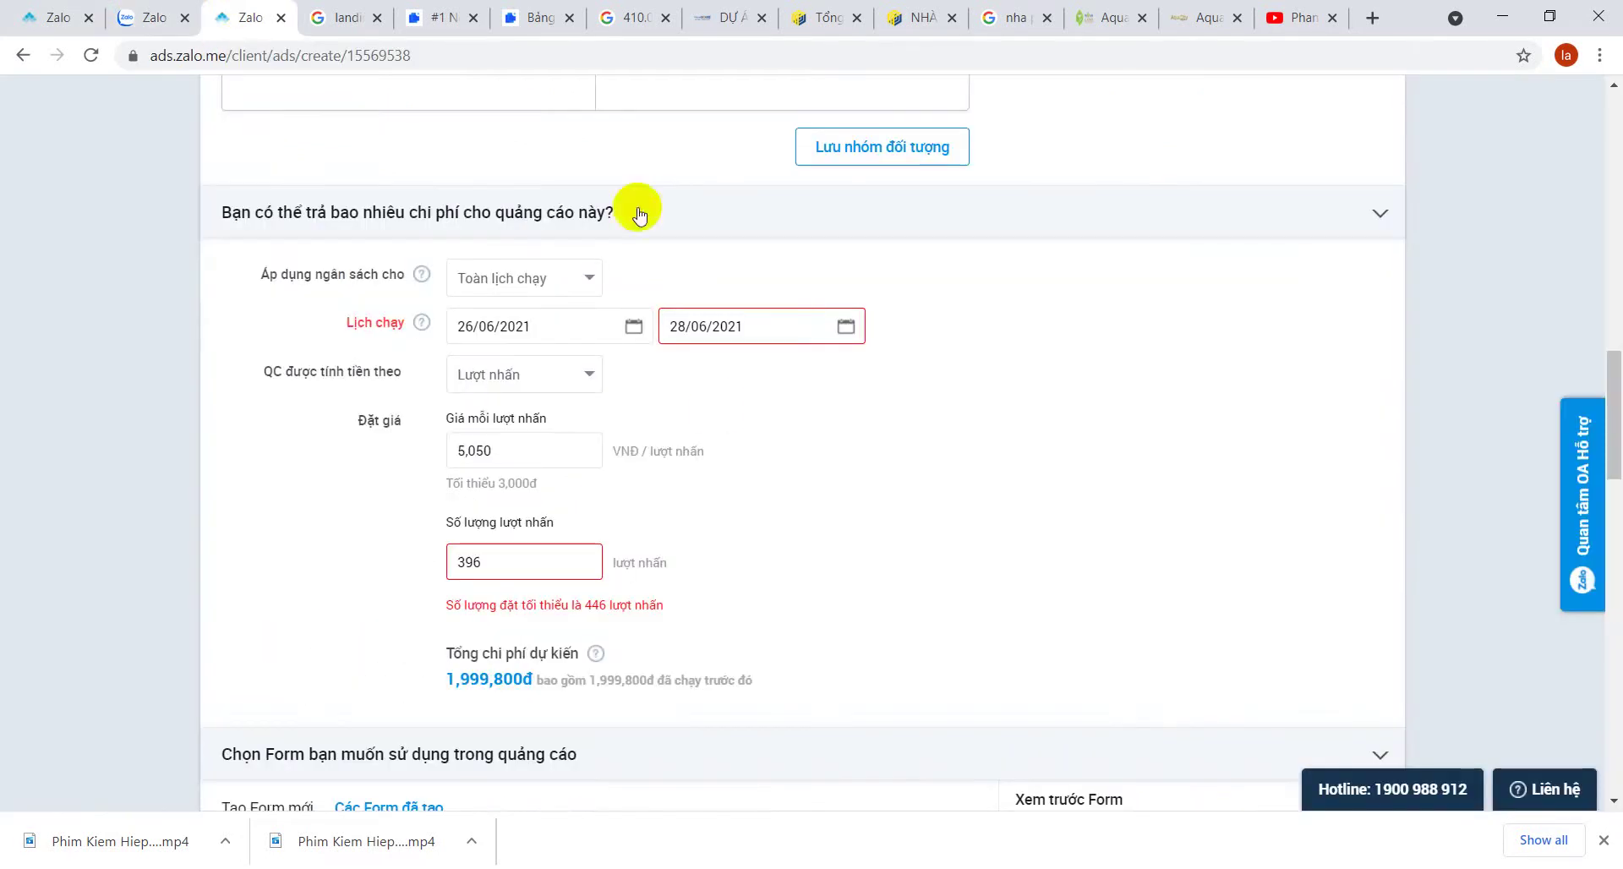
{"action": "left_click", "coordinate": [59, 15]}
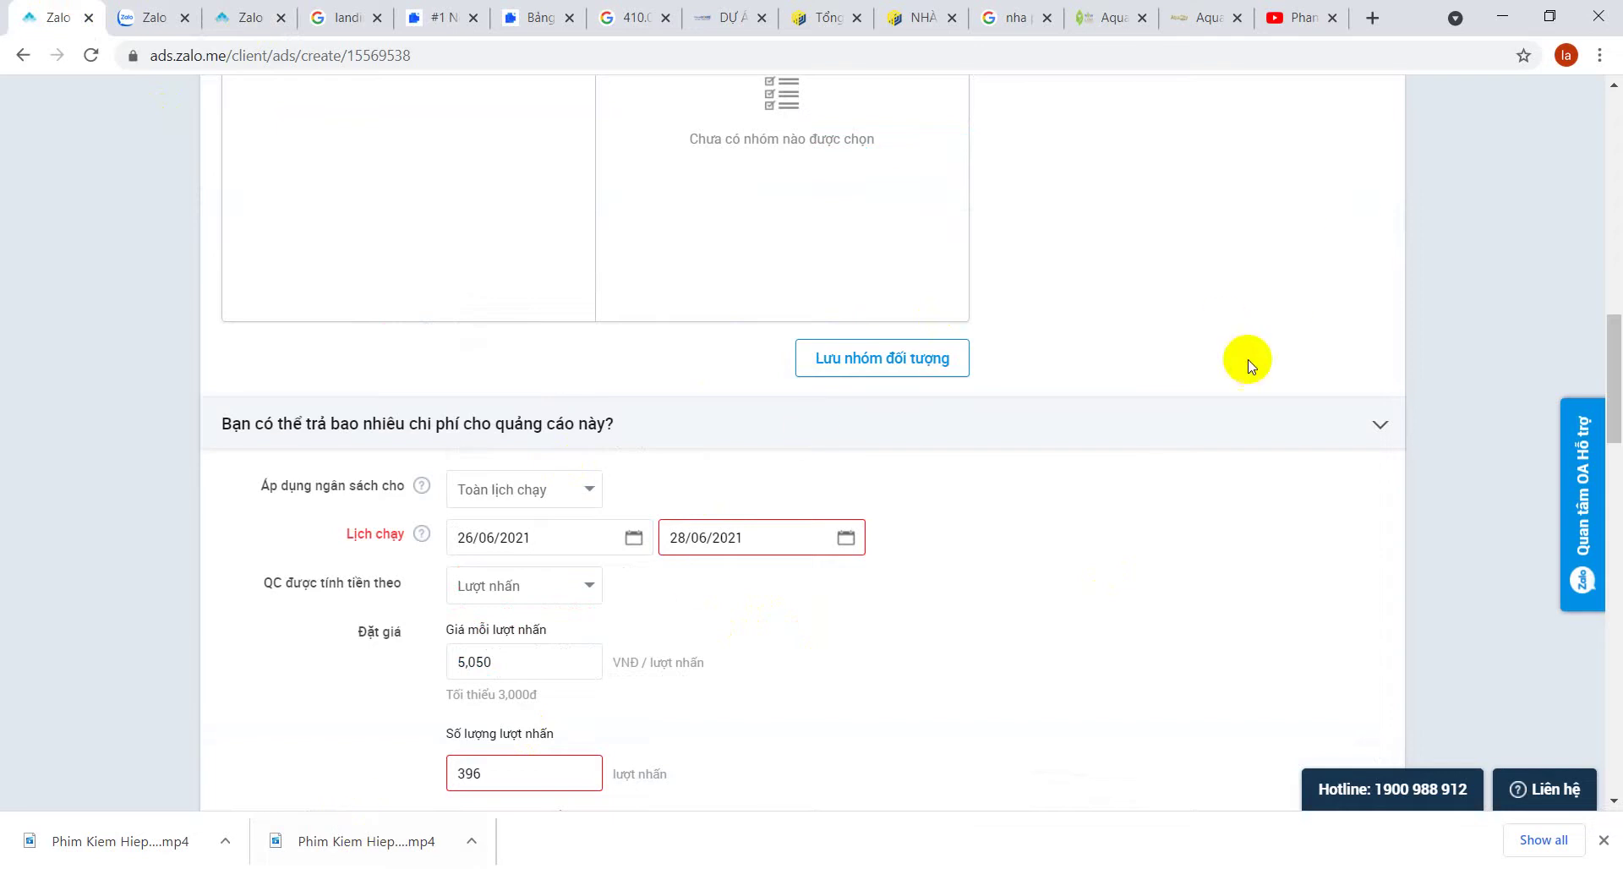
{"action": "scroll", "coordinate": [1440, 264], "scroll_direction": "up", "scroll_amount": 12}
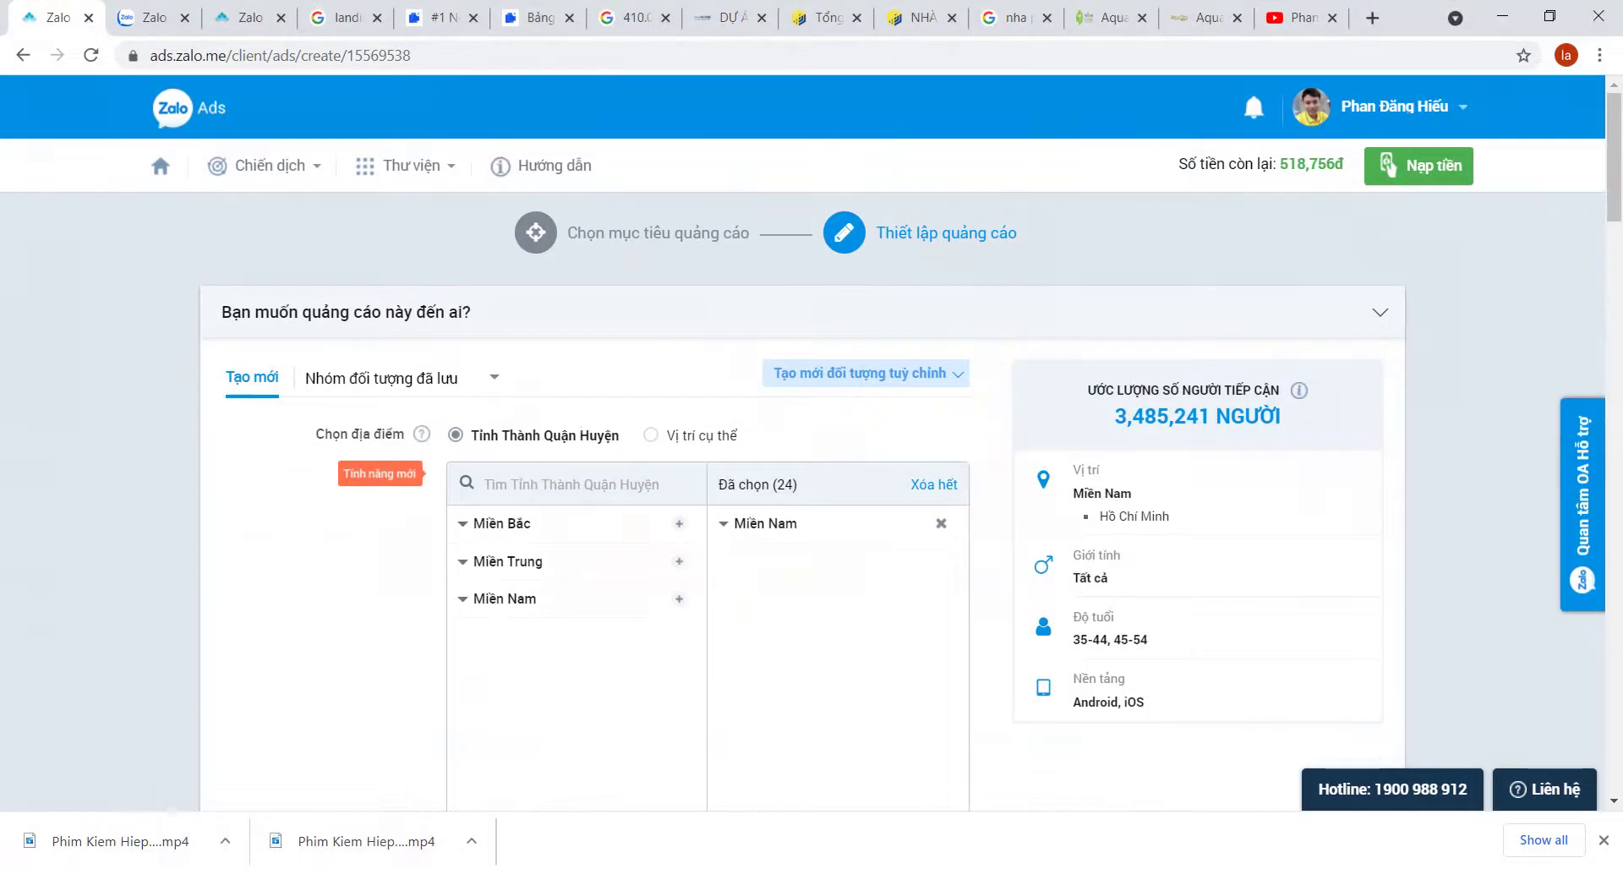
- Switch to the Google Ads window and compare the overviews of the Chạy banner GDN AQUA and Quảng cáo banner campaigns, finishing on Quảng cáo banner
{"action": "key", "text": "alt+Tab"}
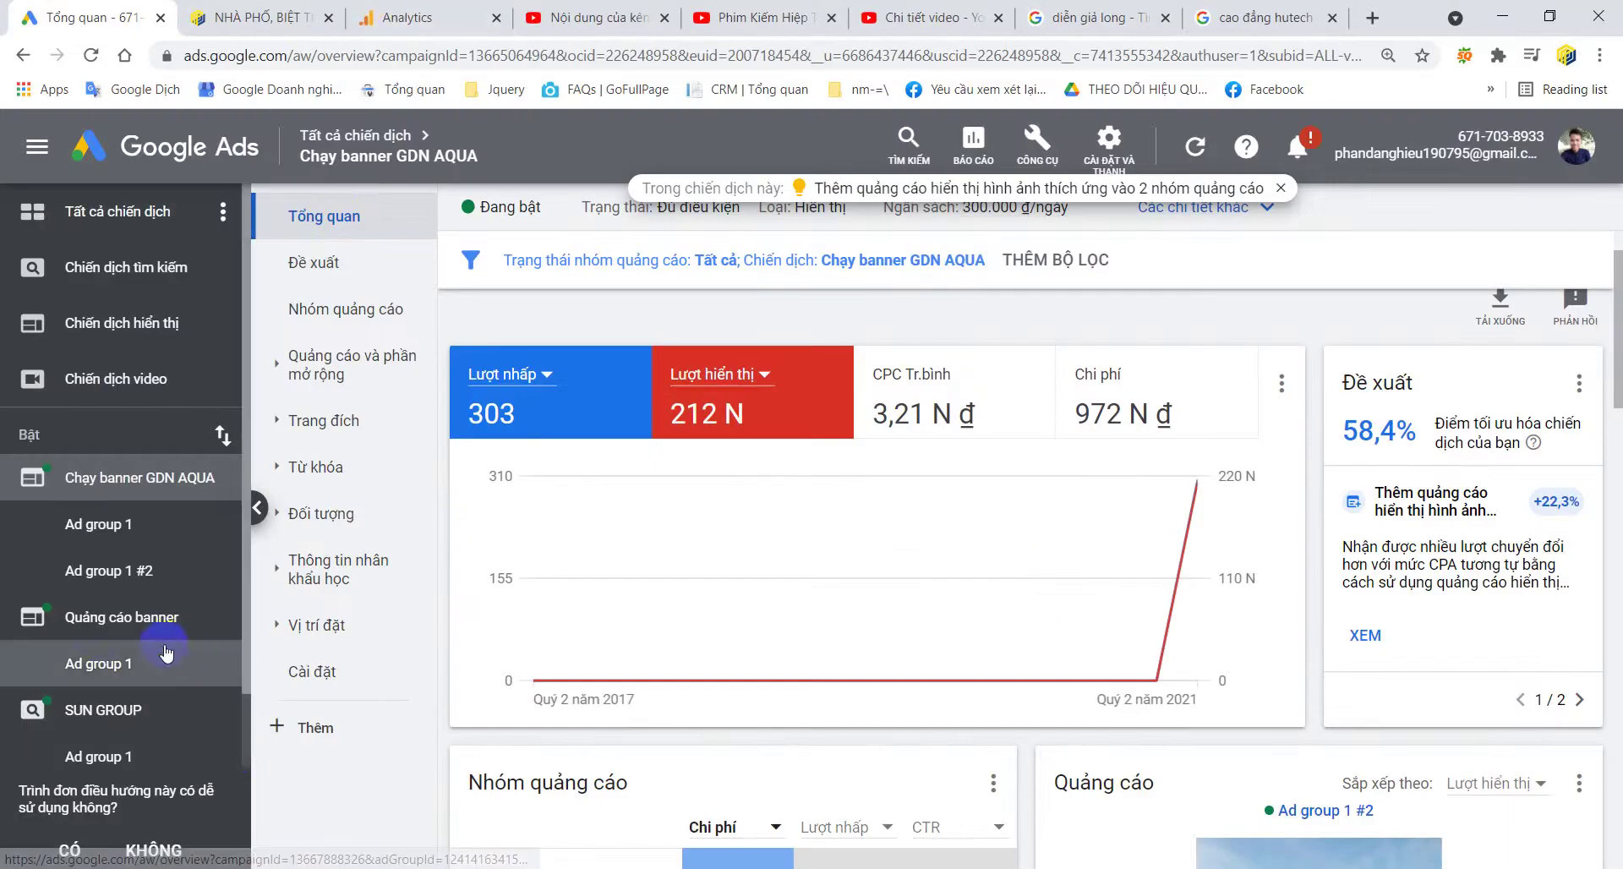
{"action": "triple_click", "coordinate": [133, 473]}
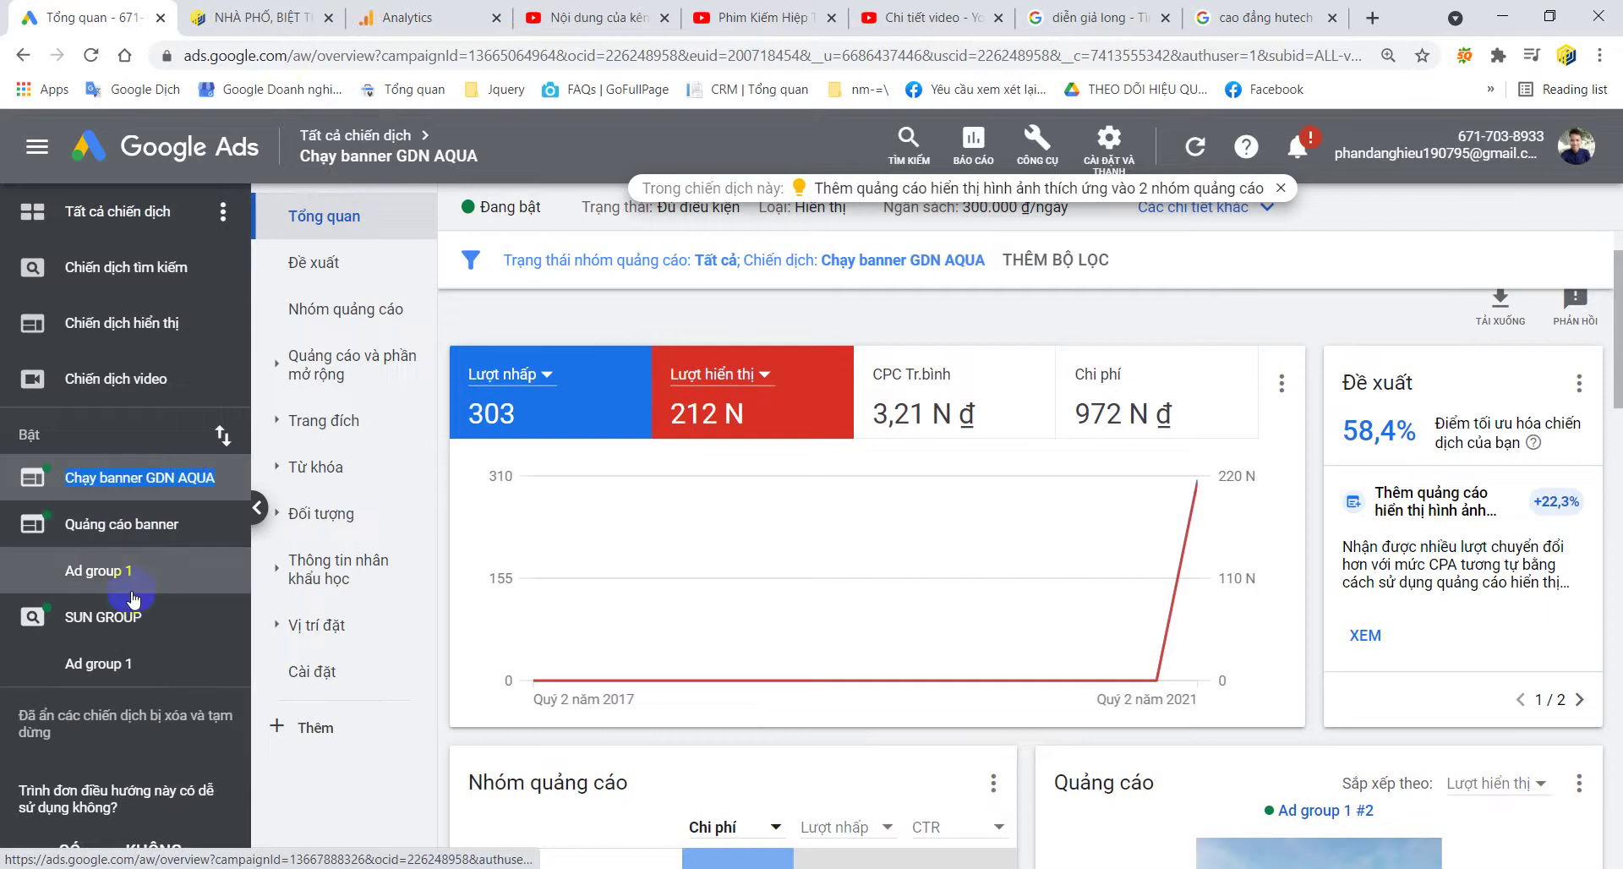
{"action": "left_click", "coordinate": [140, 531]}
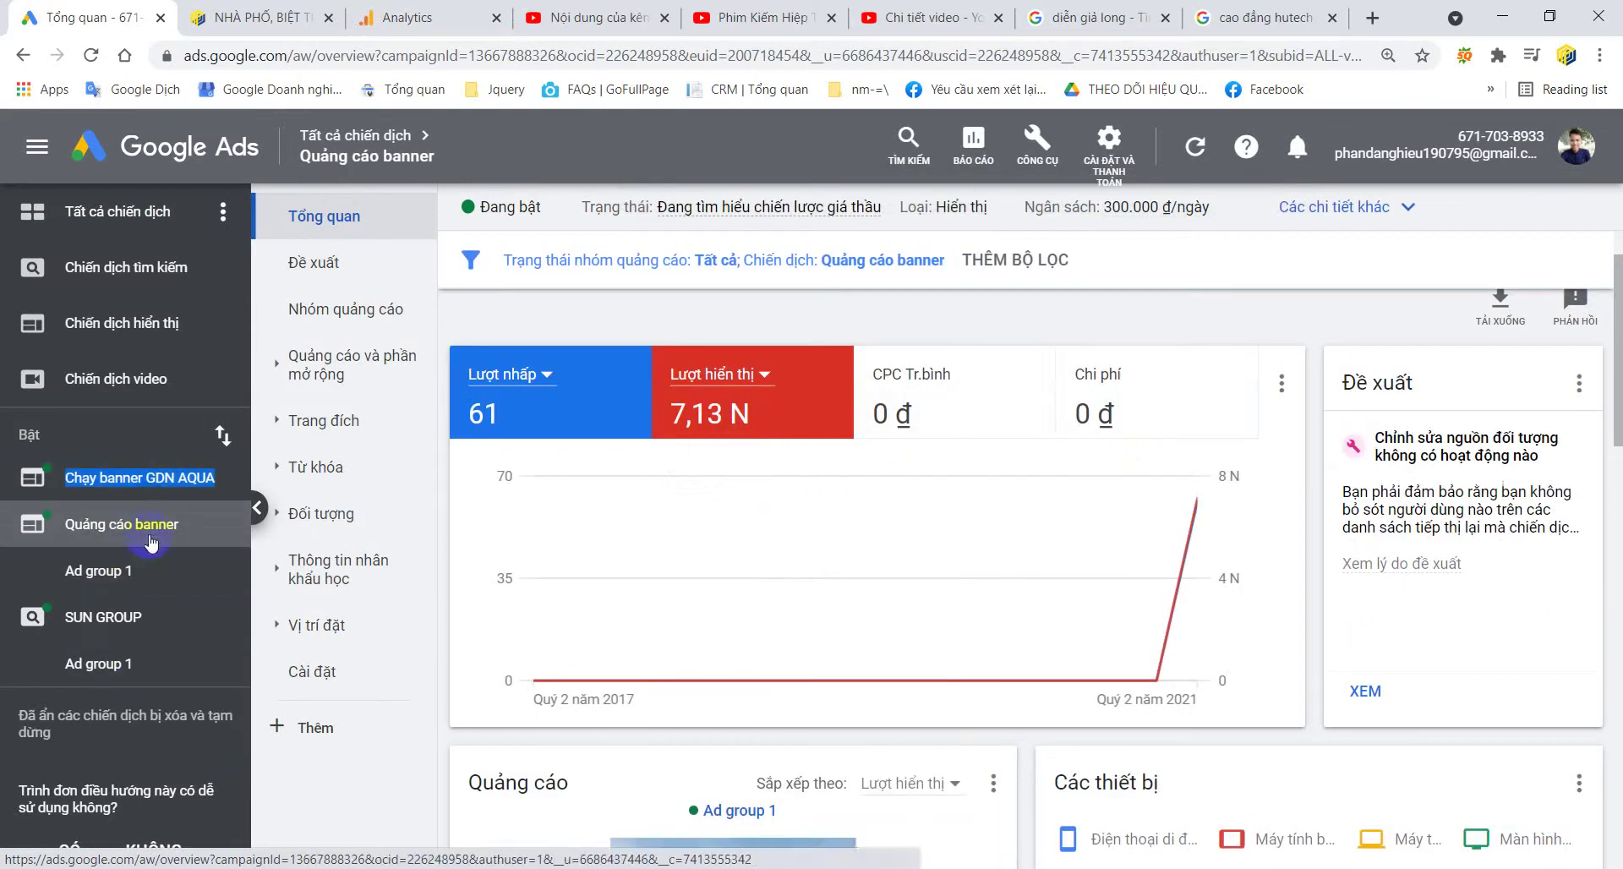
{"action": "left_click", "coordinate": [167, 486]}
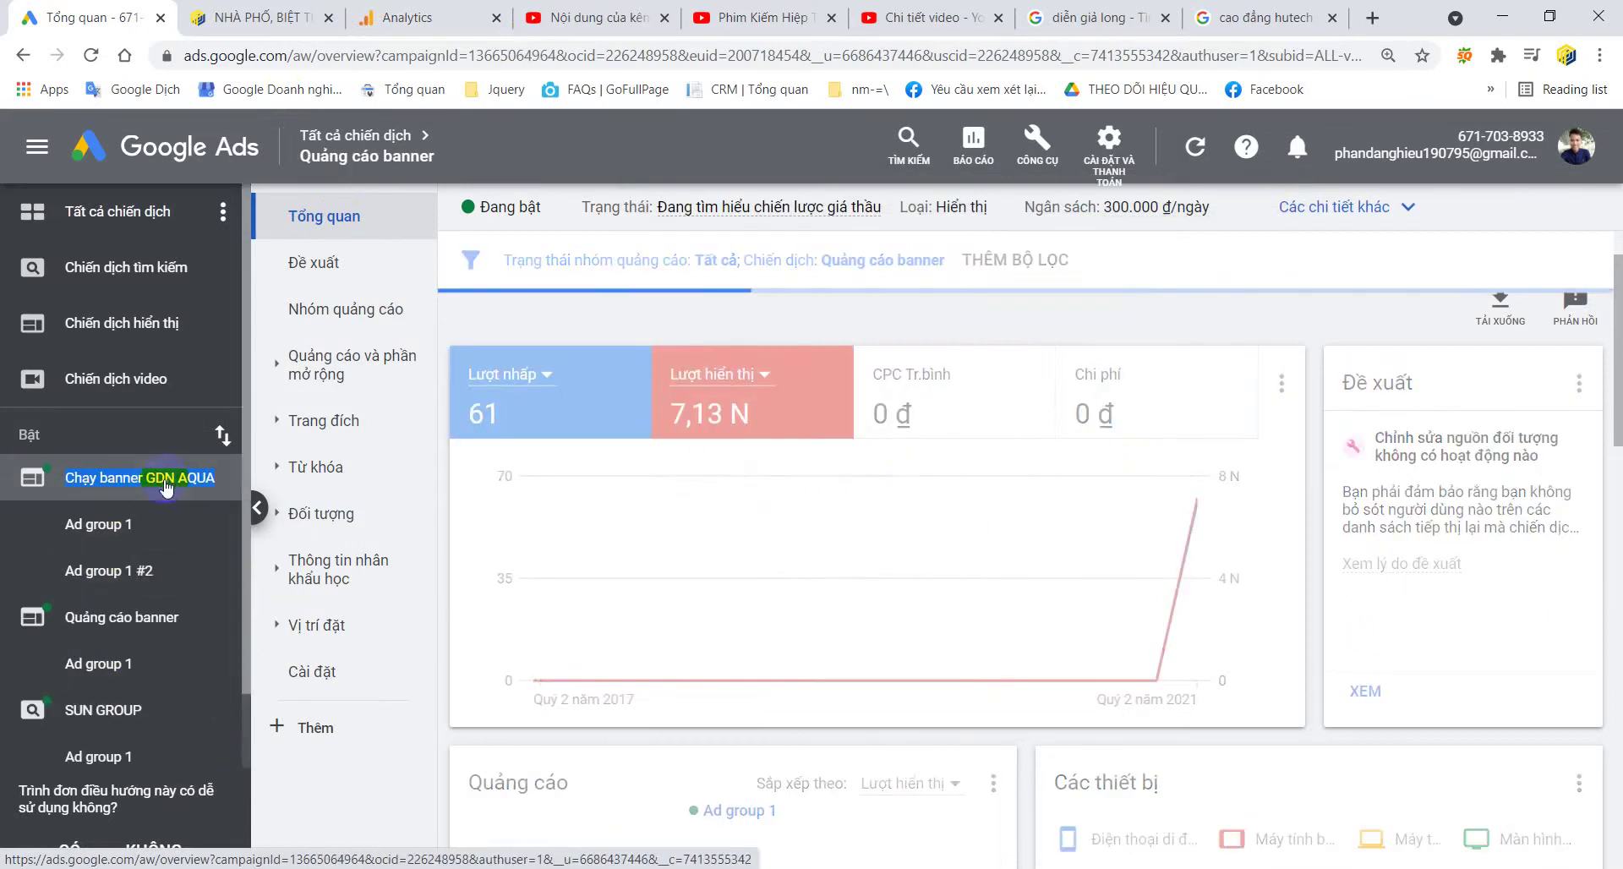
{"action": "left_click", "coordinate": [136, 619]}
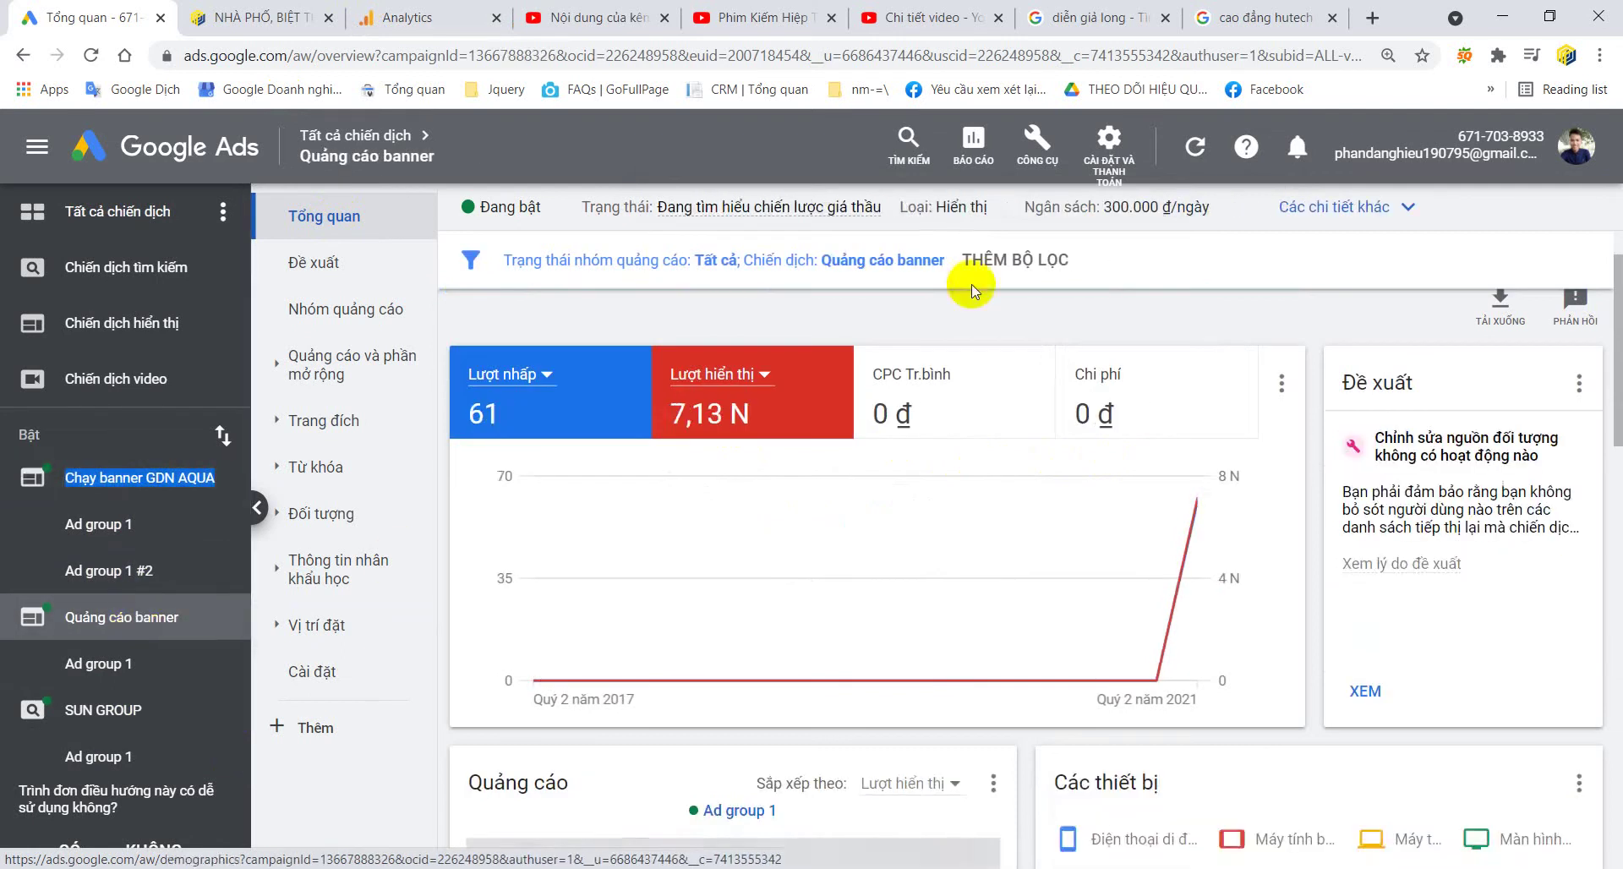